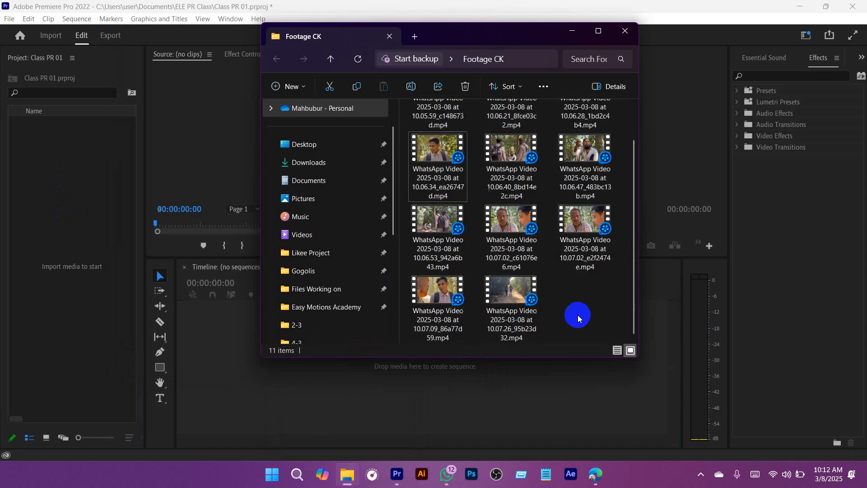
Step: Create a new bin named Footage in the project
scroll(554, 195, "up", 1)
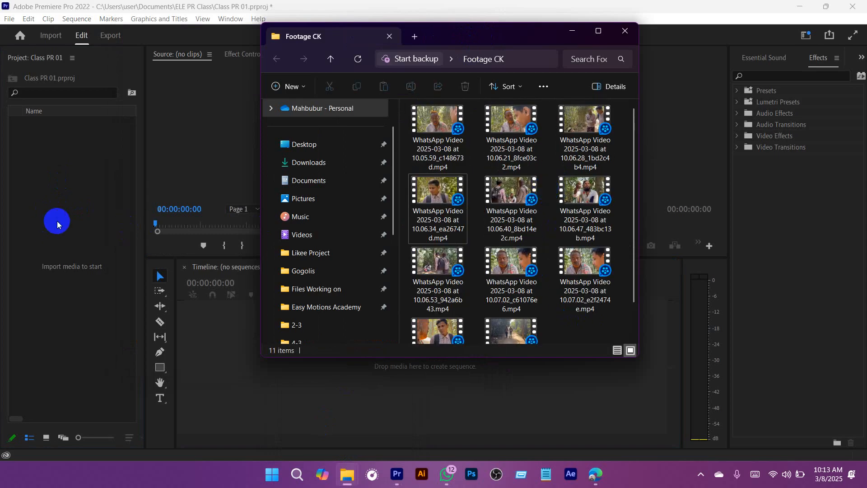
right_click(59, 176)
left_click(56, 177)
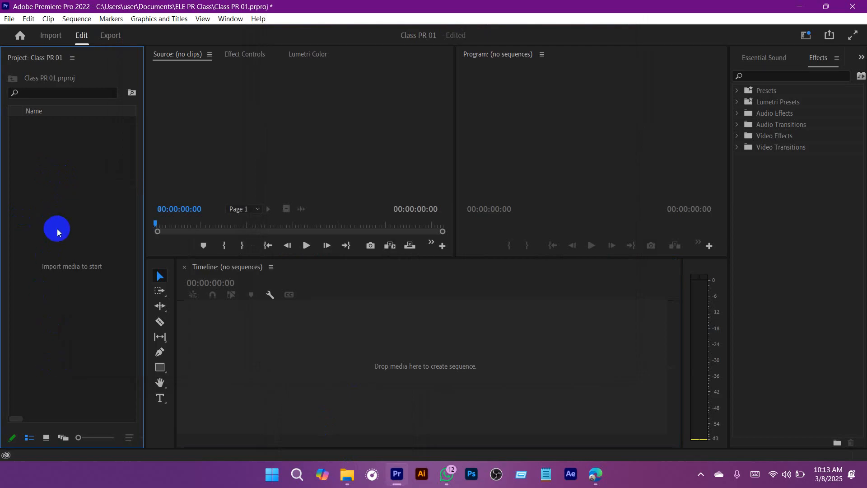
right_click(46, 173)
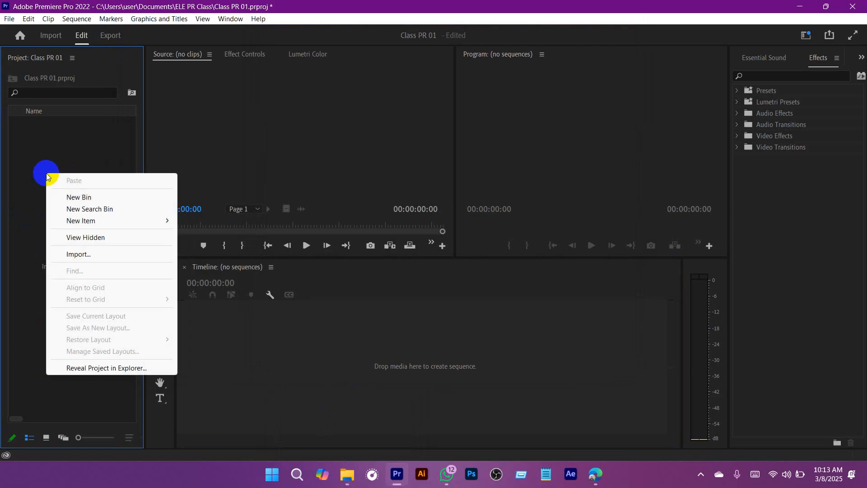
left_click(86, 199)
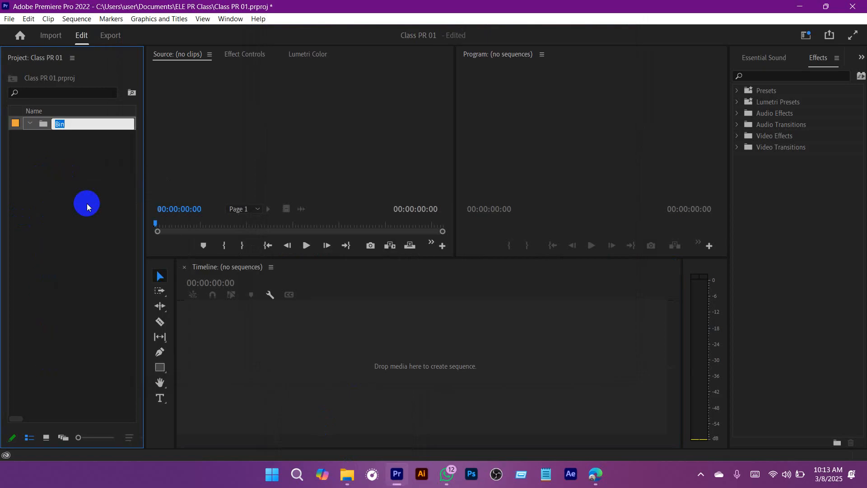
type("Footage")
key("Return")
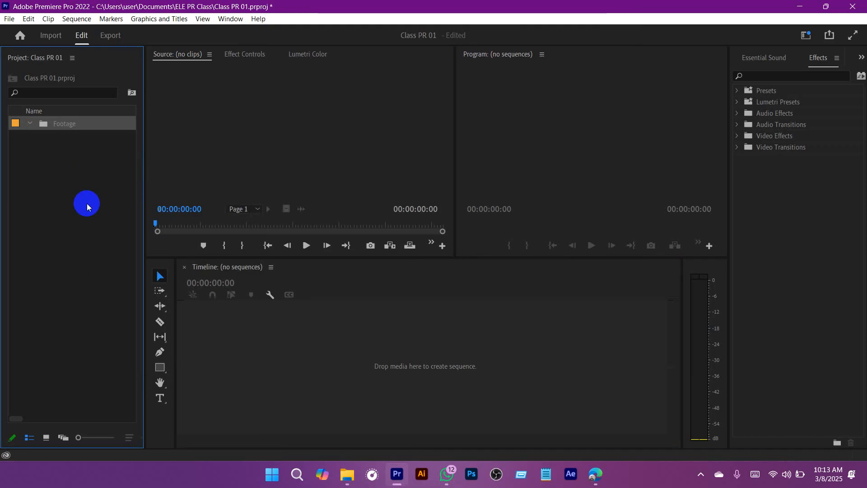
Step: Import all video files from the Footage CK folder into the Footage bin, then collapse the bin
mouse_move(347, 474)
left_click(331, 406)
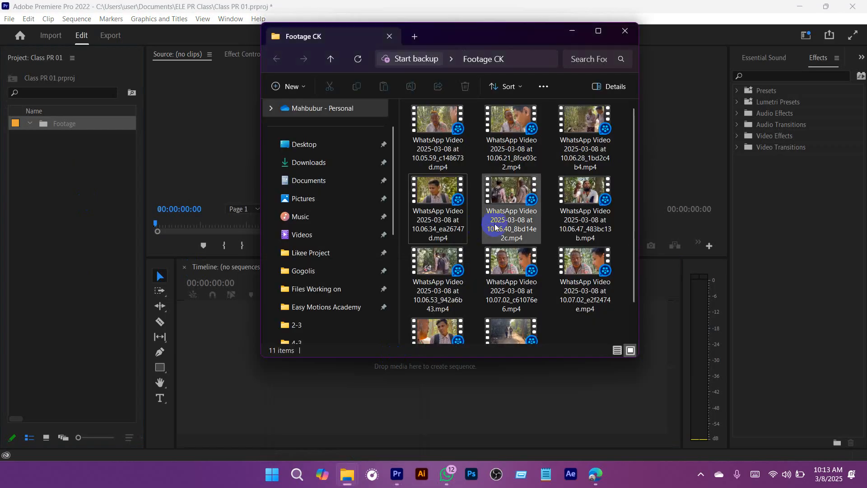
left_click_drag(492, 39, 519, 39)
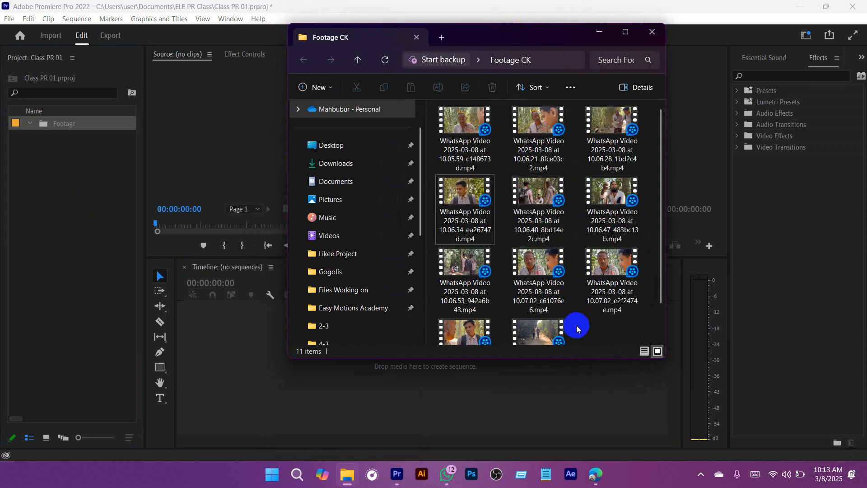
key("ctrl+a")
left_click_drag(537, 280, 51, 130)
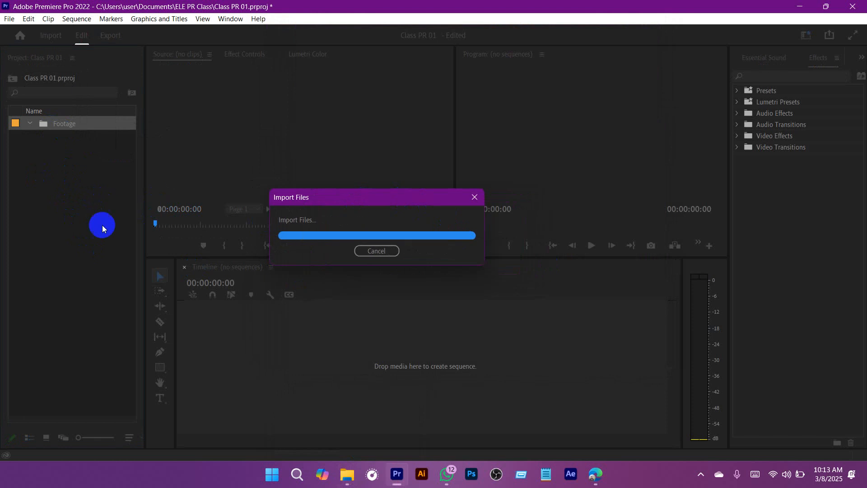
left_click(71, 332)
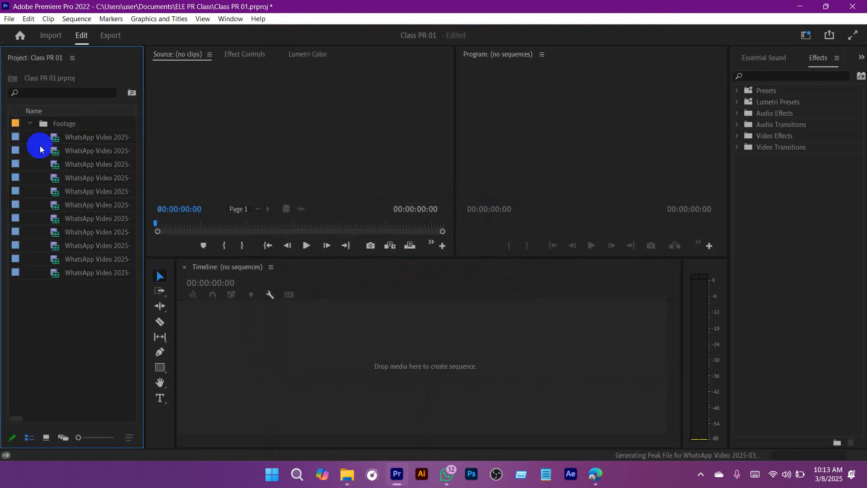
left_click(30, 124)
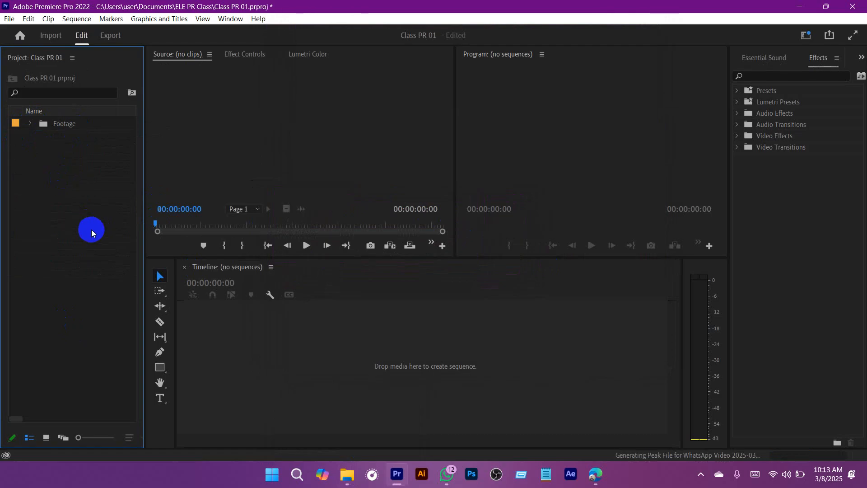
Step: Create another bin named BG Music at the project's root level
right_click(59, 179)
left_click(106, 206)
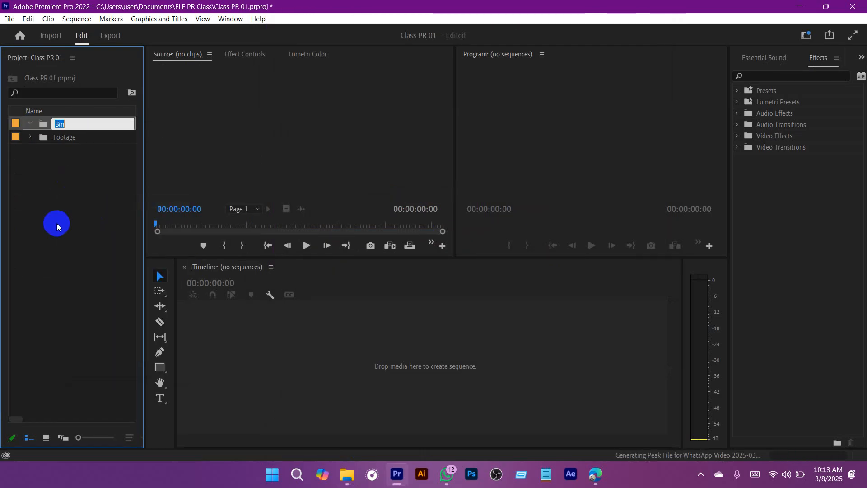
type("B")
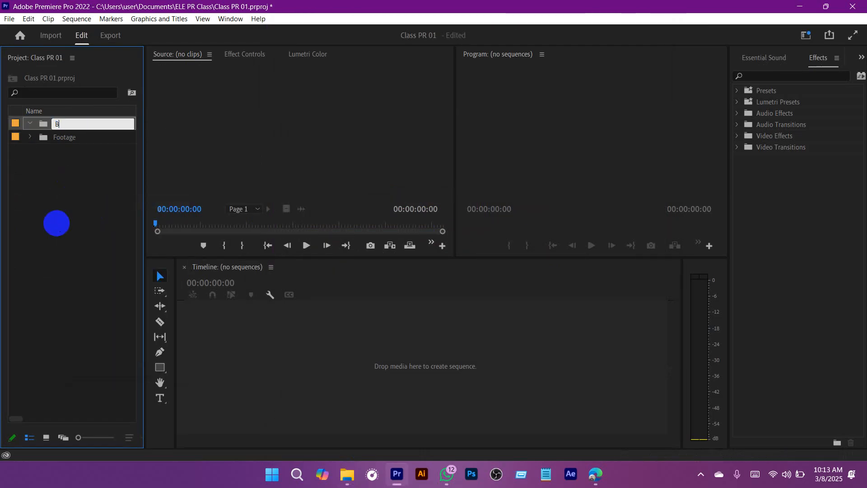
type("G Music")
key("Return")
Step: Add a bin named Music Effect at the project's root level
left_click(57, 223)
right_click(57, 223)
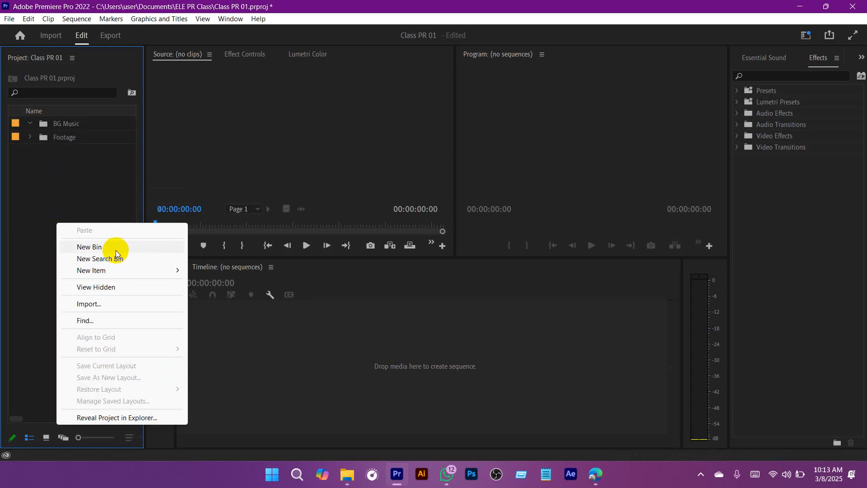
left_click(103, 248)
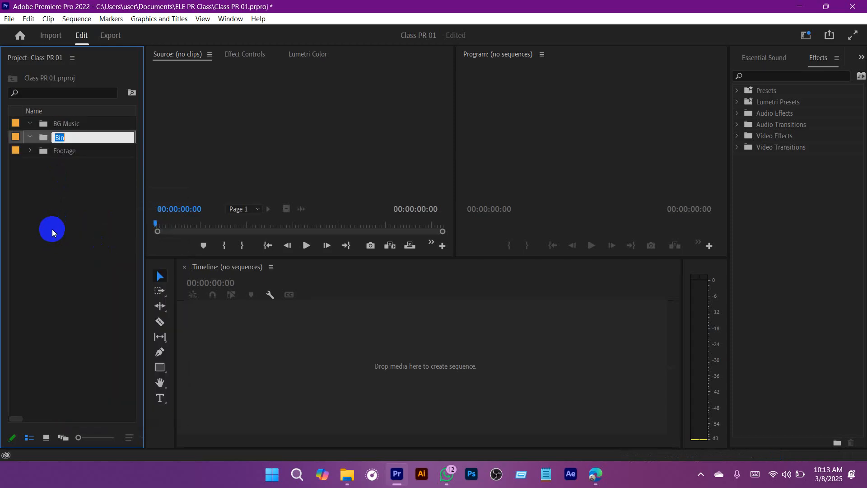
type("Music Effect")
key("Return")
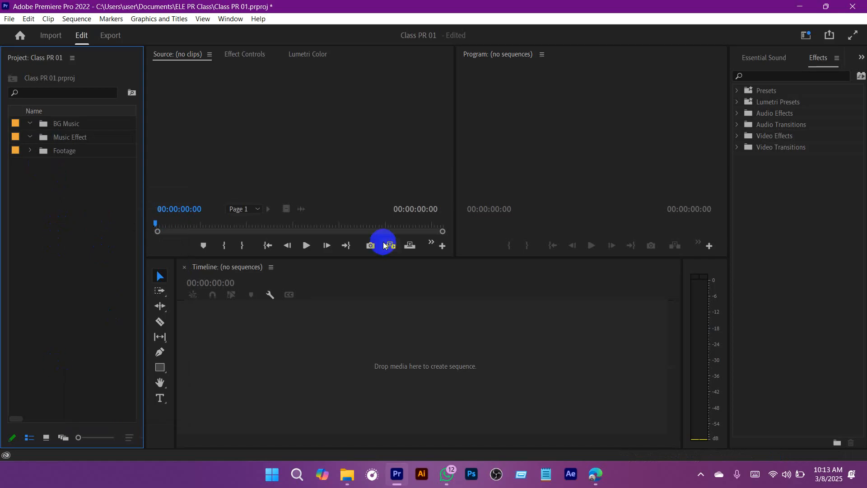
Step: Expand the Footage bin and check the properties of its first video clip
right_click(45, 204)
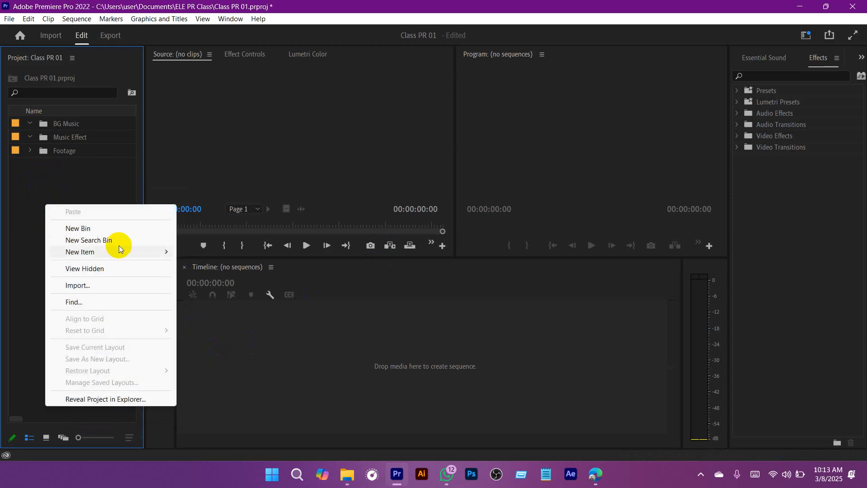
left_click(53, 165)
left_click(30, 150)
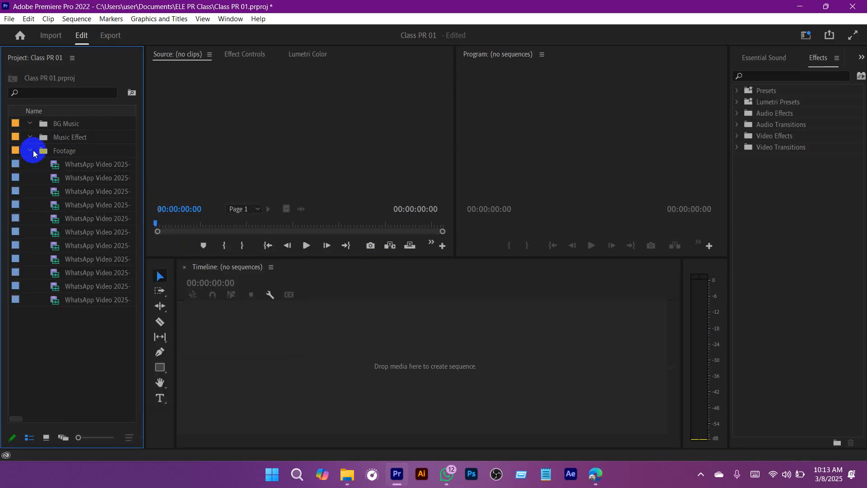
left_click(55, 165)
right_click(54, 166)
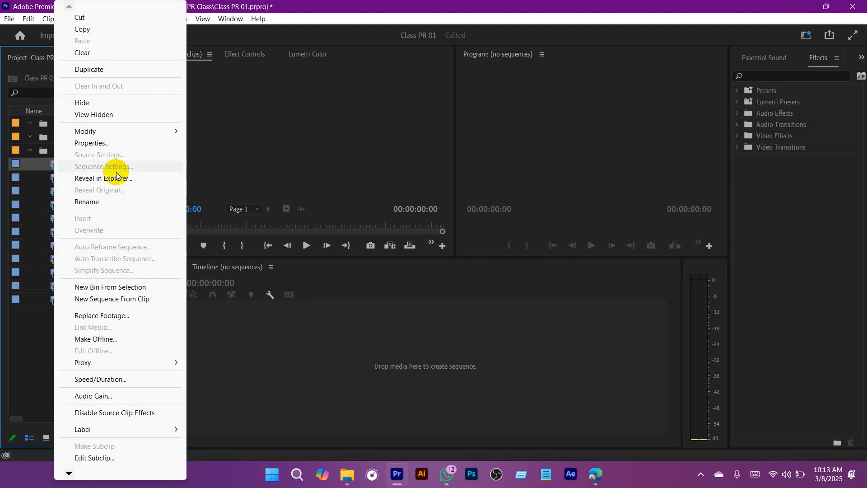
left_click(90, 143)
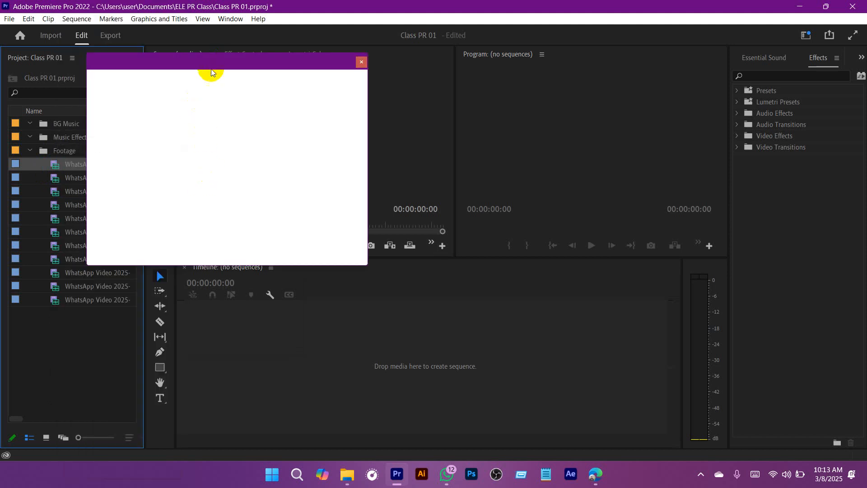
left_click_drag(168, 134, 99, 150)
left_click(137, 141)
left_click(362, 62)
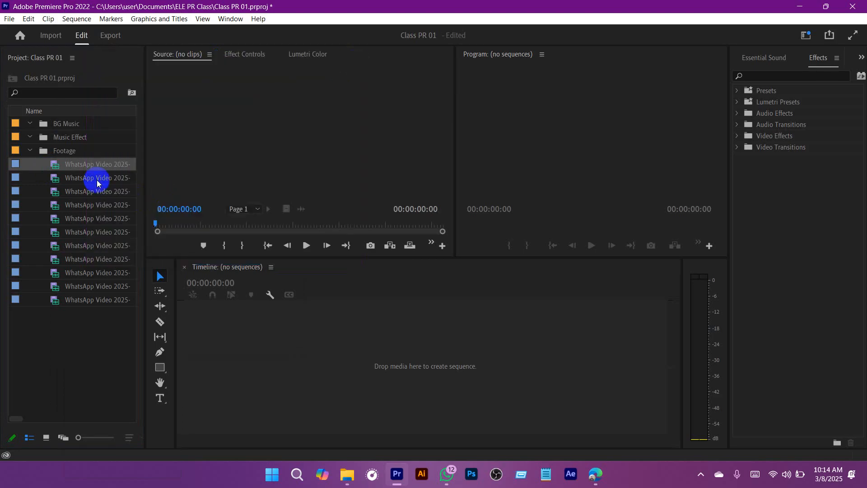
Step: Create a new 1920 x 1080 DSLR sequence with a timebase of 29.97 frames/second
right_click(84, 352)
mouse_move(162, 196)
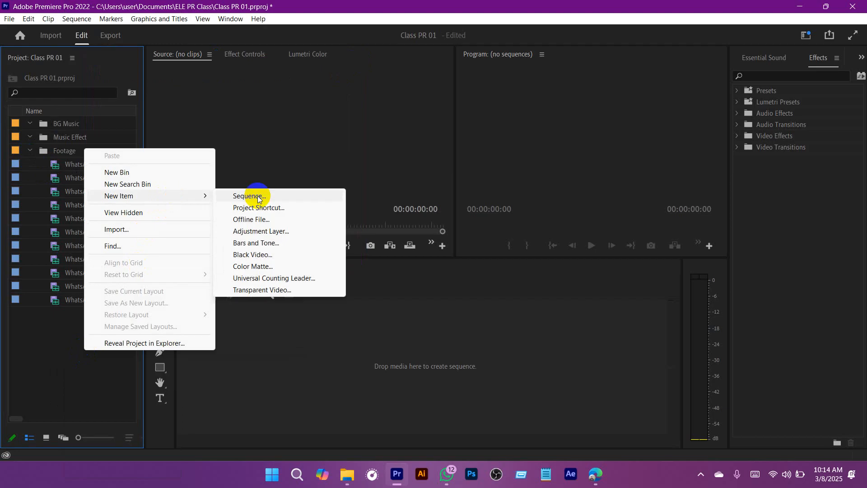
left_click(260, 196)
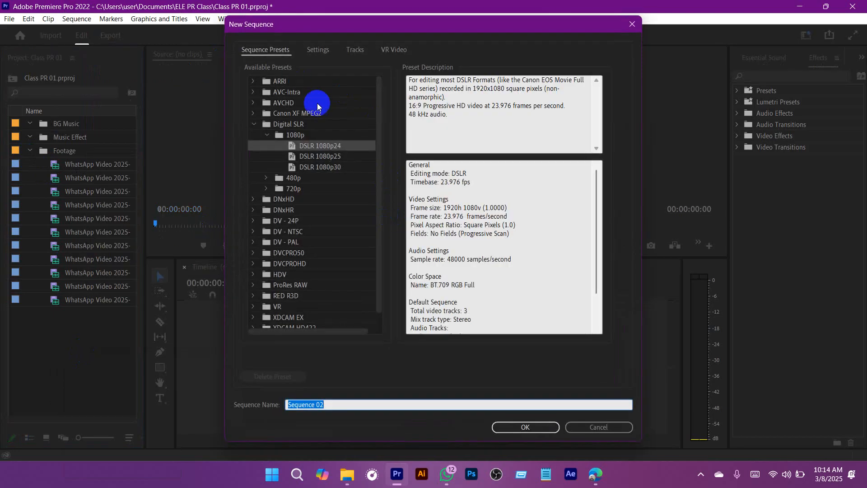
left_click(324, 54)
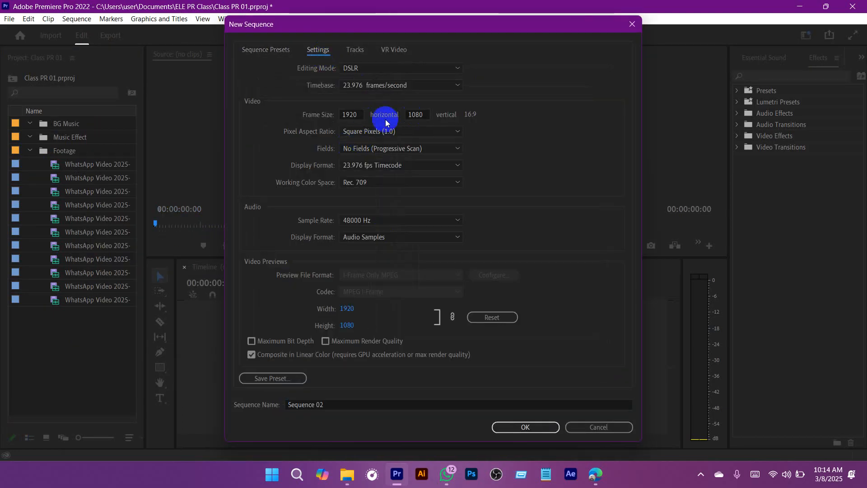
left_click(349, 116)
left_click(362, 165)
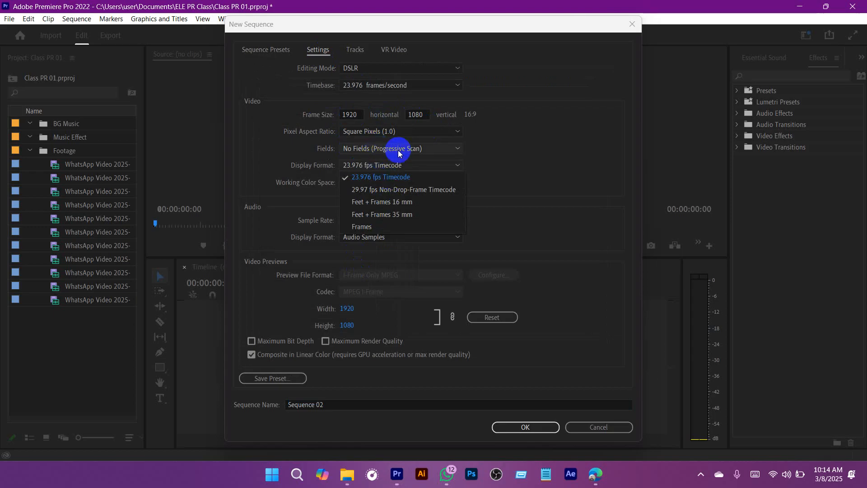
left_click(376, 86)
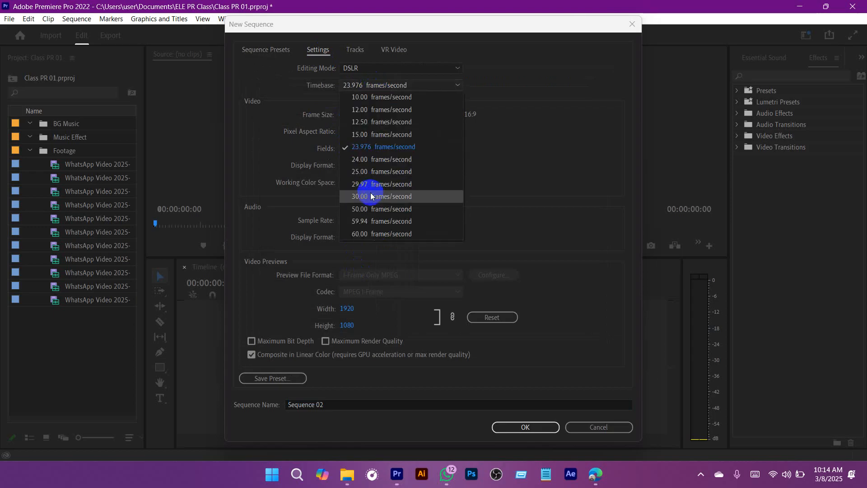
left_click(367, 196)
left_click(364, 85)
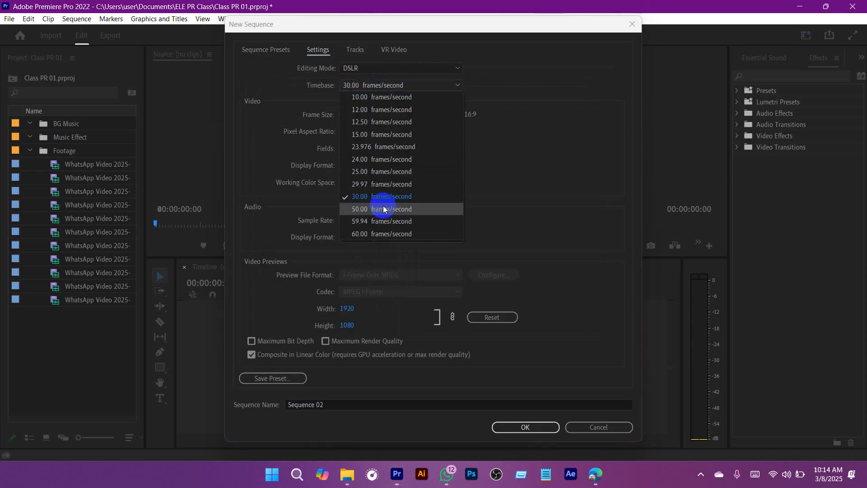
left_click(383, 190)
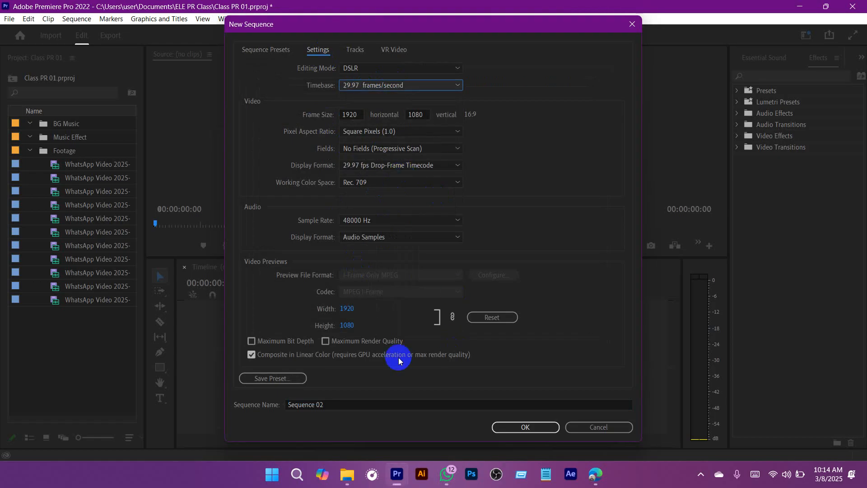
left_click(528, 426)
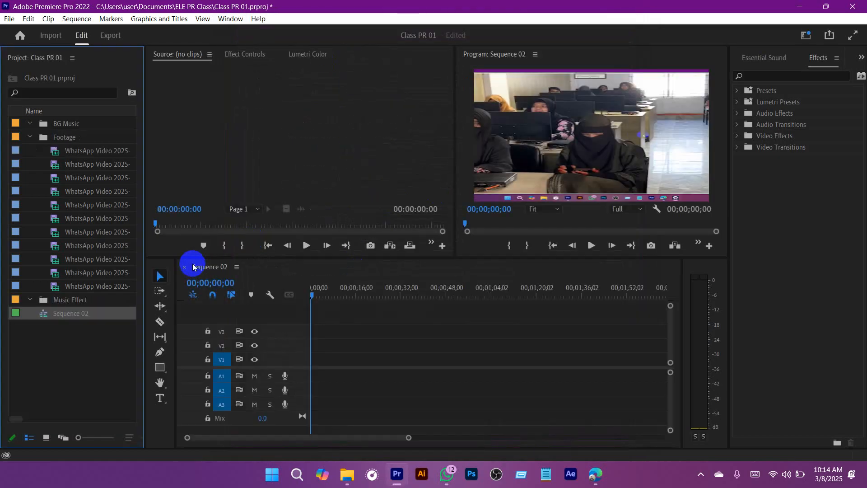
Step: Preview the first Footage clip, widen the project listing and sort its items by name in ascending order
double_click(59, 151)
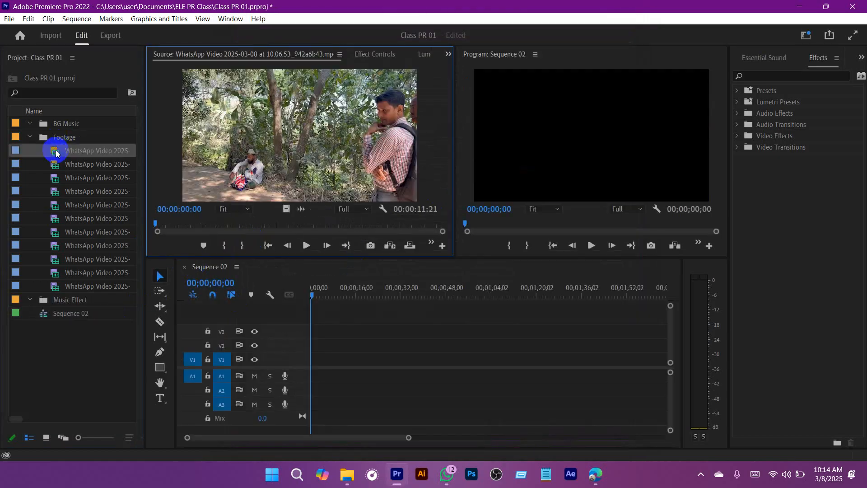
left_click_drag(145, 146, 180, 147)
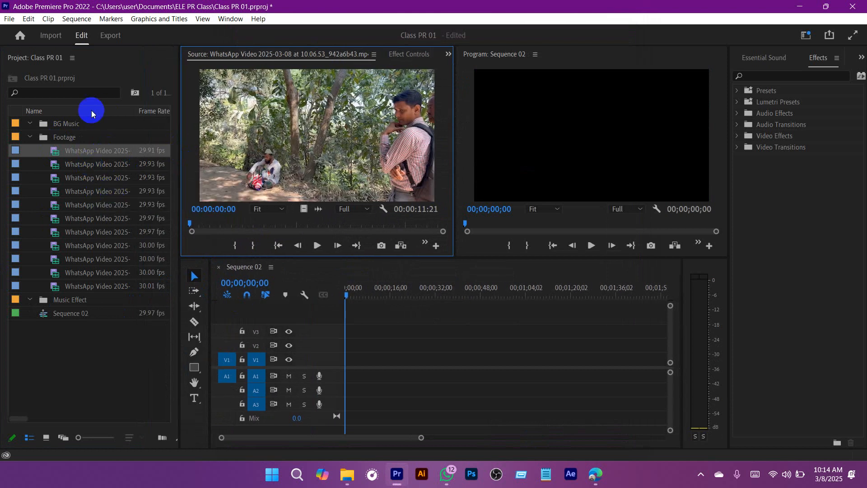
left_click(37, 111)
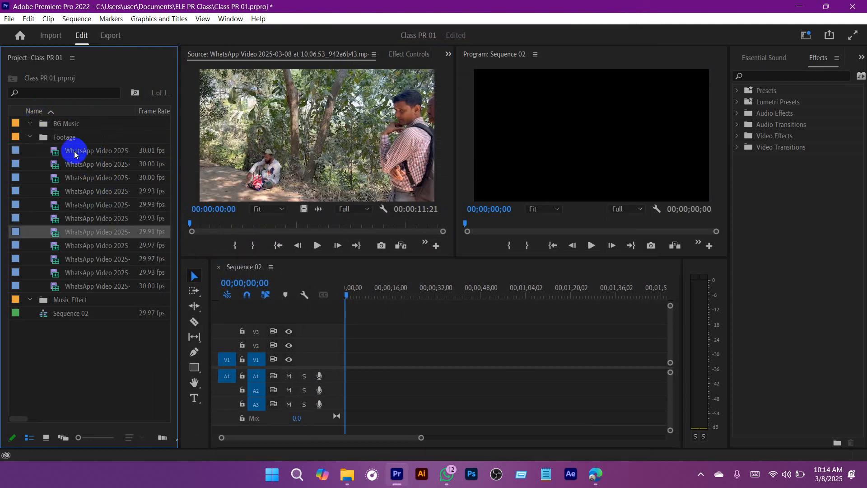
Step: Preview the first five clips of the Footage bin one after another in the Source monitor
double_click(60, 151)
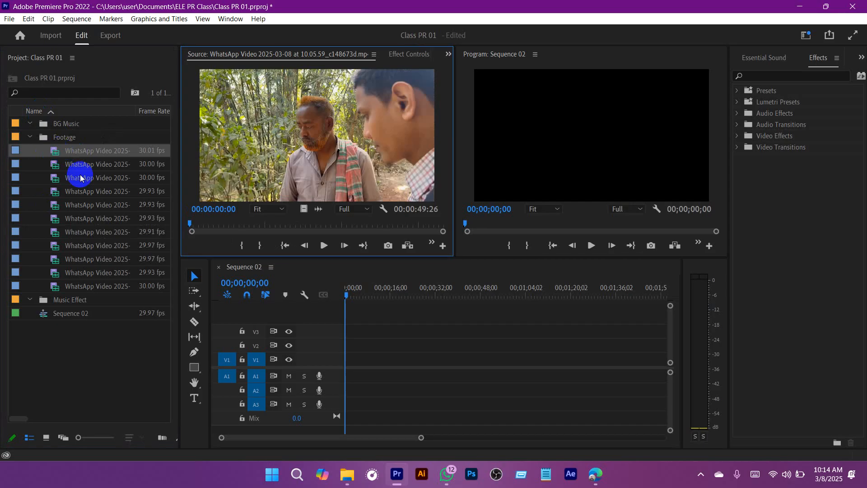
double_click(54, 164)
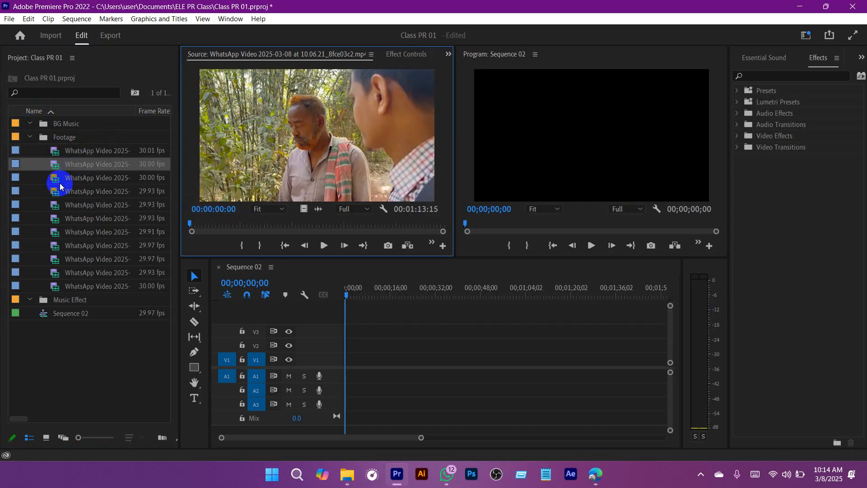
double_click(60, 180)
double_click(58, 195)
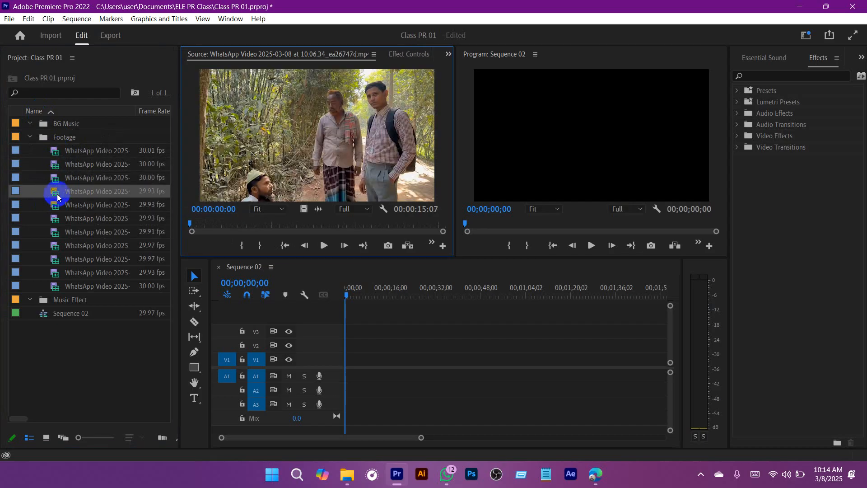
left_click(53, 216)
left_click(53, 202)
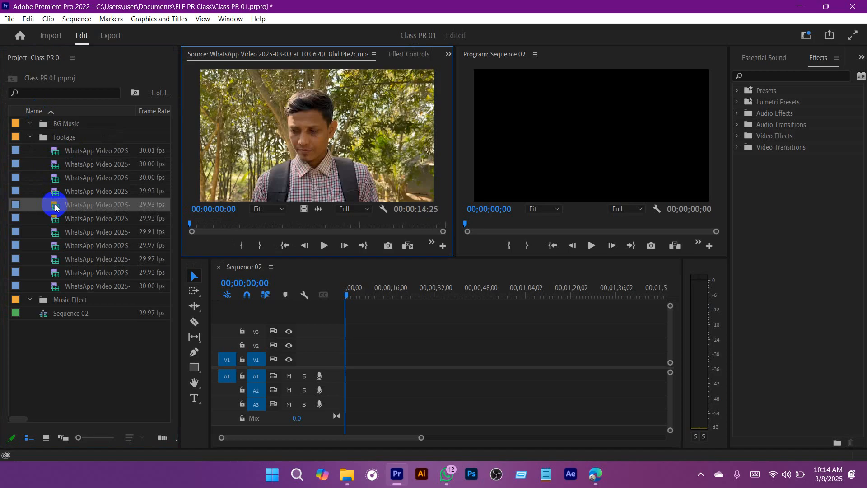
Step: Preview the sixth, seventh and last Footage clips, and sort the project items by name in descending order
double_click(54, 219)
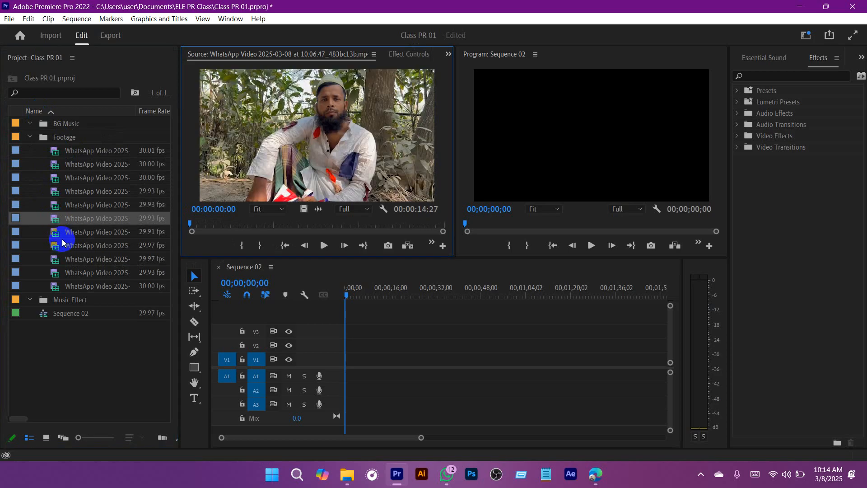
double_click(54, 232)
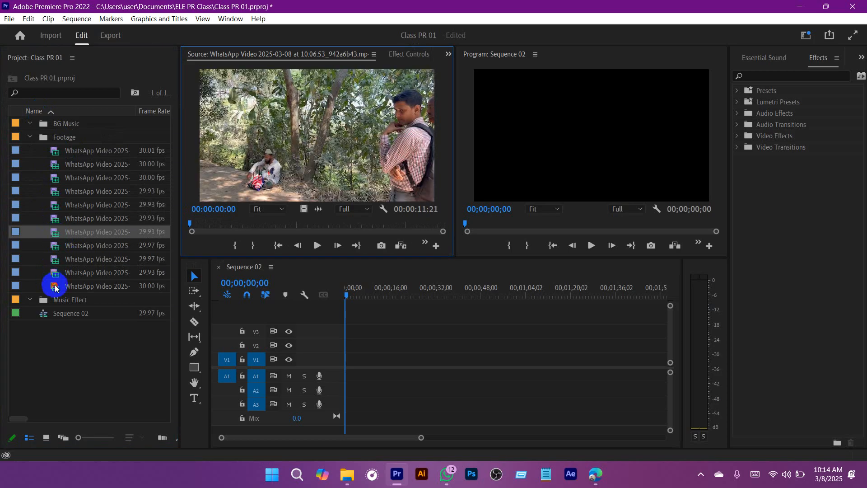
double_click(54, 285)
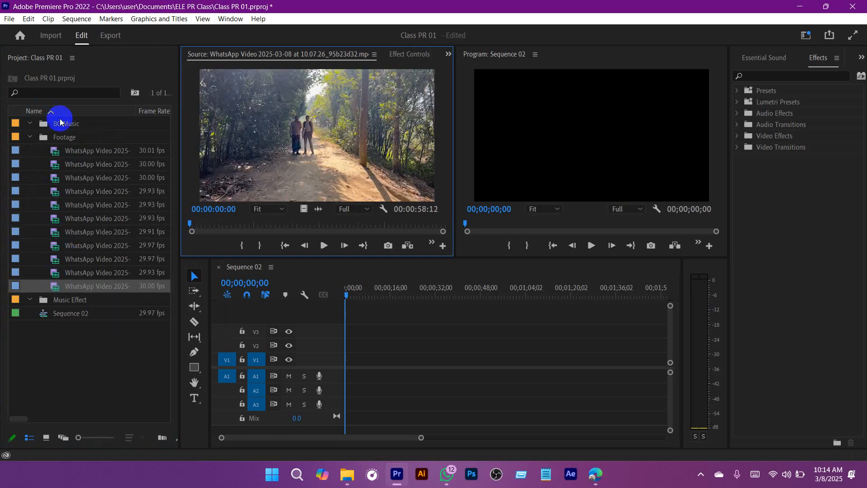
left_click(49, 112)
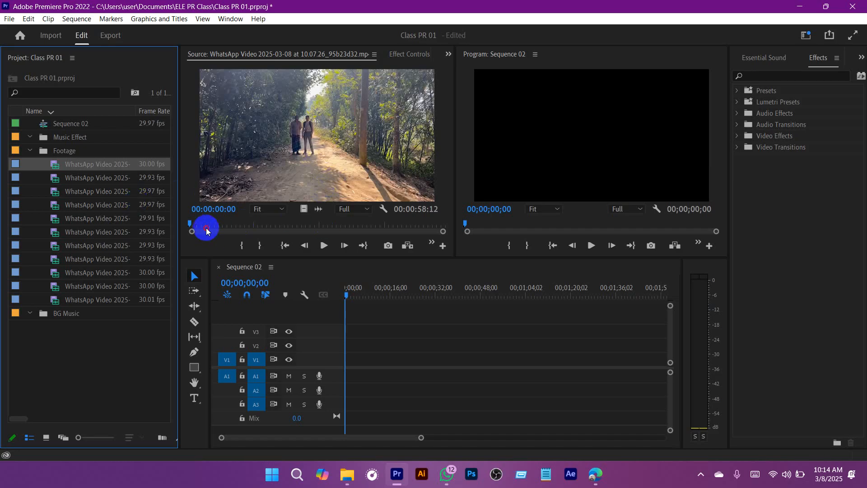
Step: Scrub through the opening part of the loaded walking clip in the Source monitor and return to its start
left_click_drag(203, 226, 174, 224)
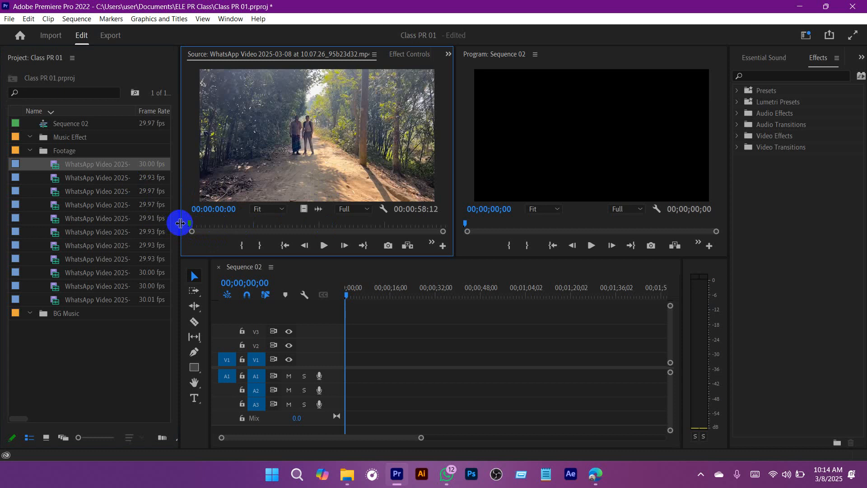
left_click(202, 225)
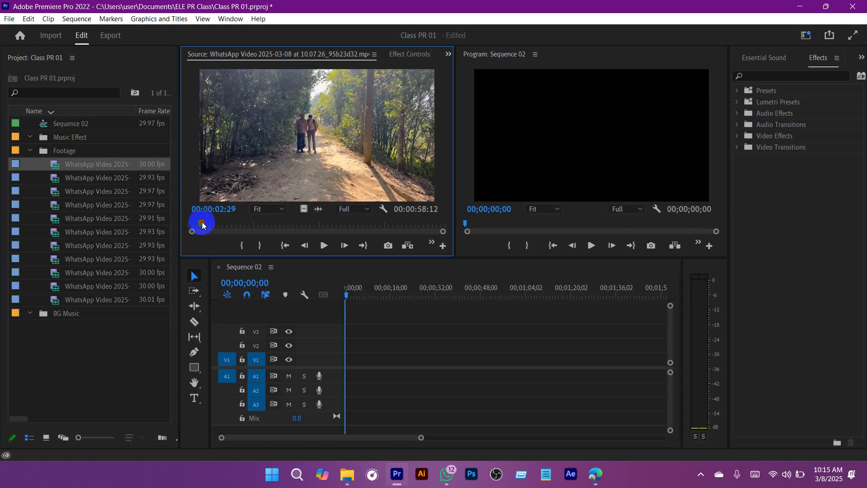
left_click_drag(202, 225, 245, 225)
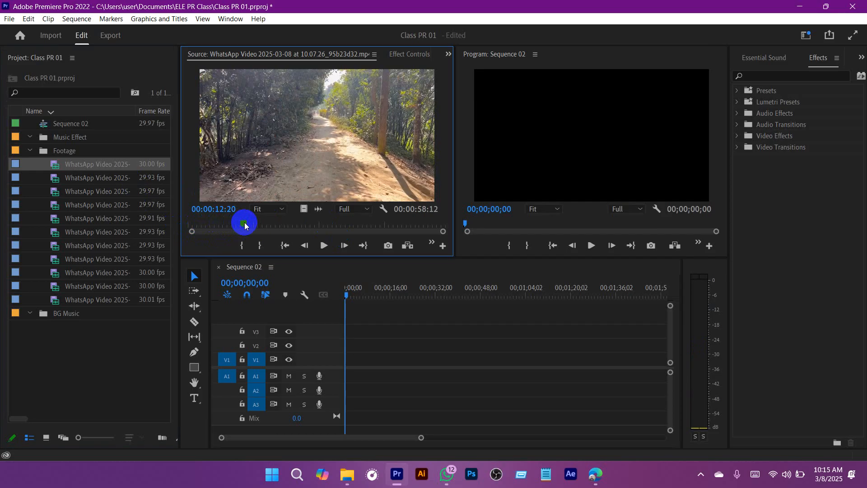
left_click_drag(245, 225, 184, 226)
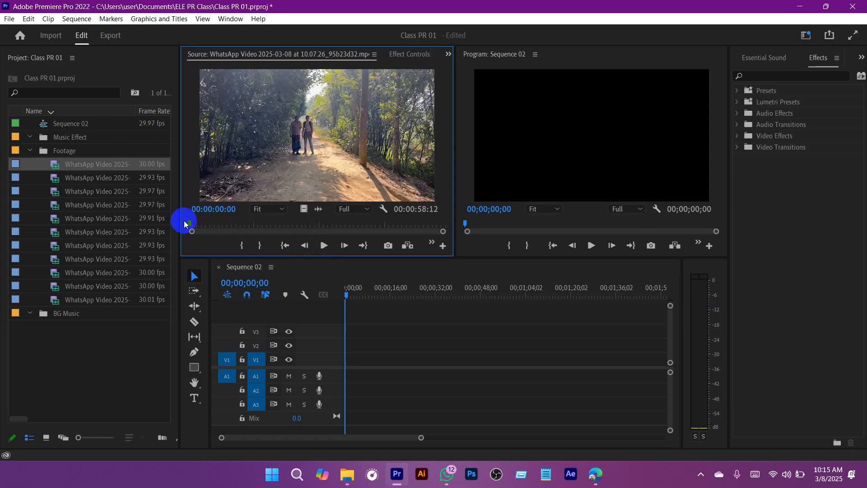
Step: Play the source clip from near its start and mark the In point at 00:00:05:00
left_click_drag(190, 222, 194, 223)
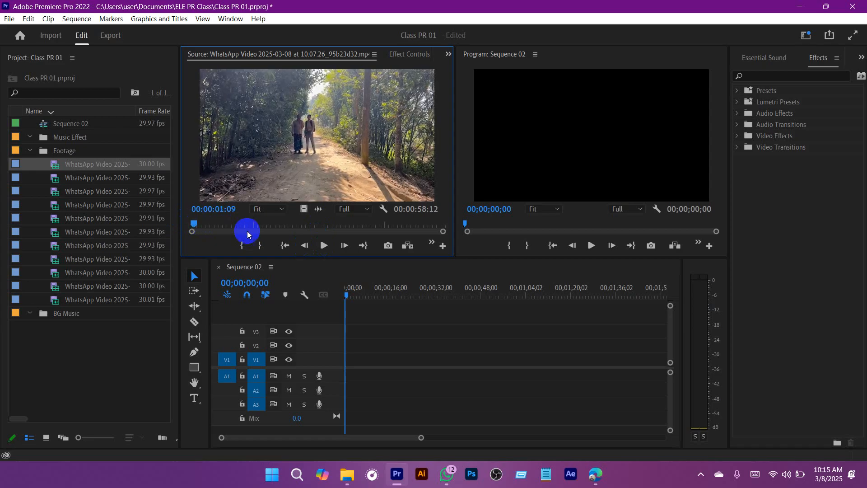
left_click(325, 247)
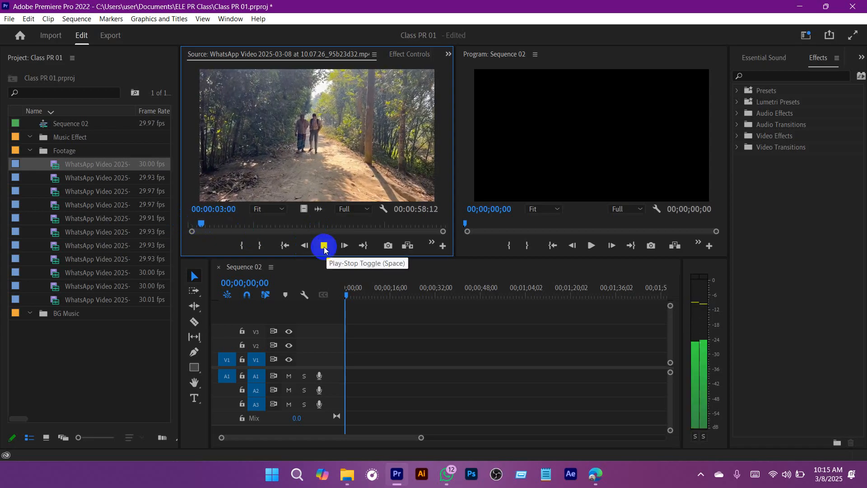
left_click(324, 248)
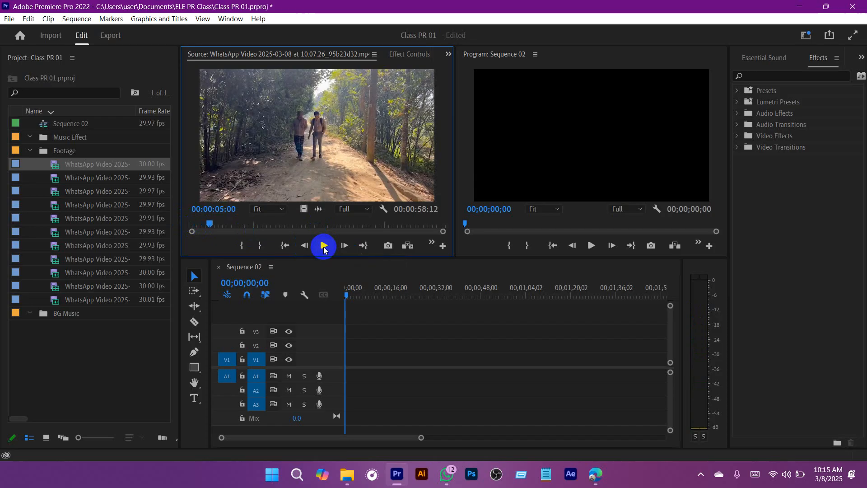
left_click(243, 247)
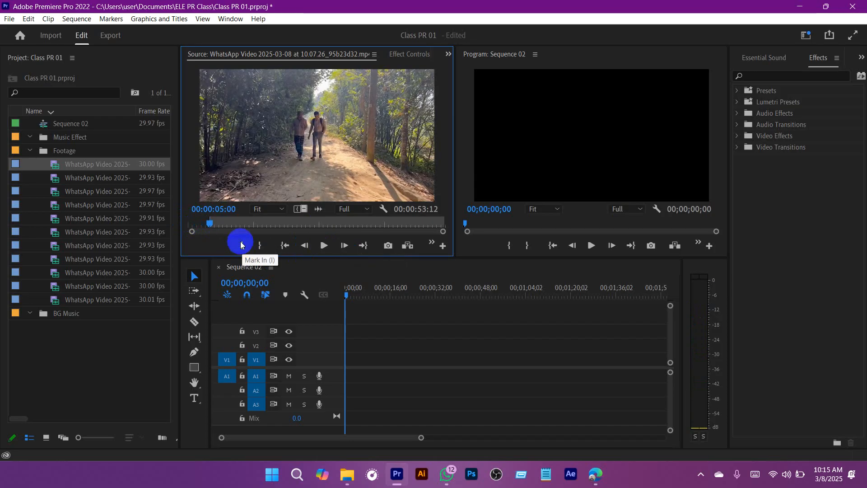
Step: Continue playing the source clip and mark the Out point at 00:00:09:15
left_click(324, 245)
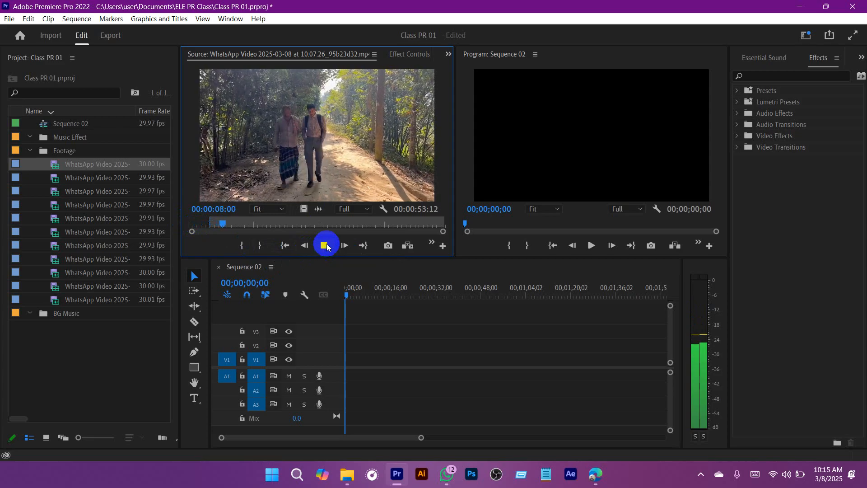
left_click(325, 245)
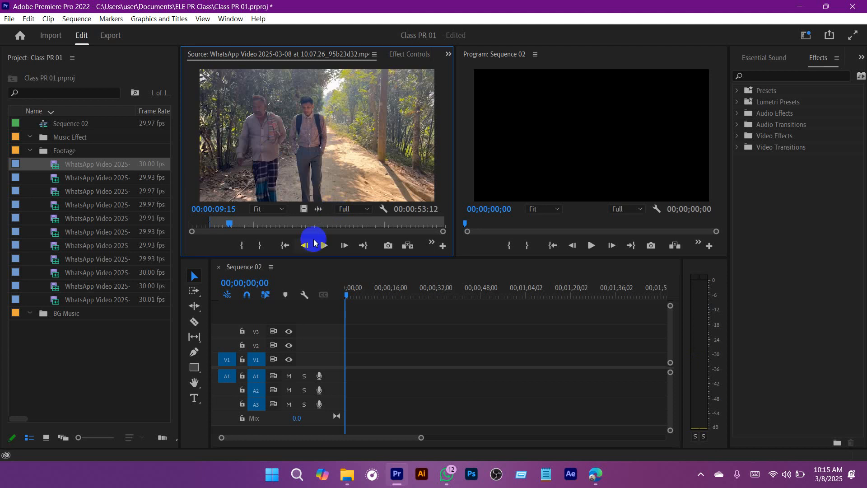
left_click(260, 245)
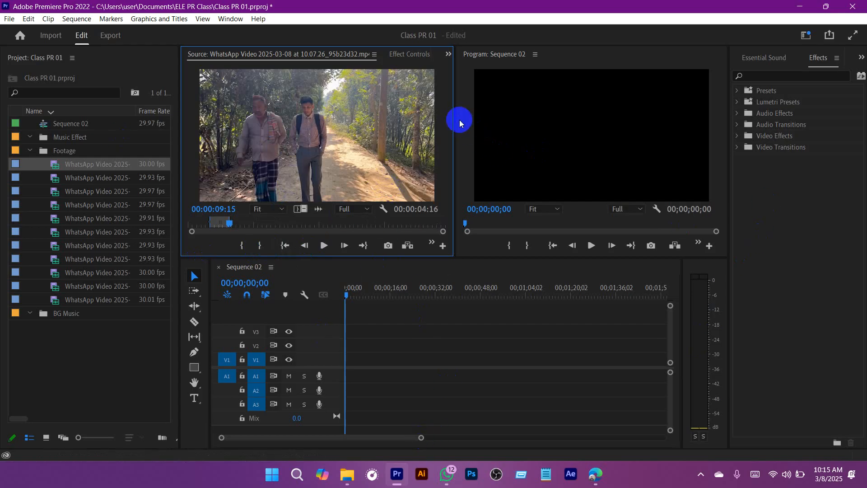
Step: Widen the Source monitor and place only the video of the marked range at the start of V1, keeping the existing sequence settings
left_click_drag(454, 115, 484, 116)
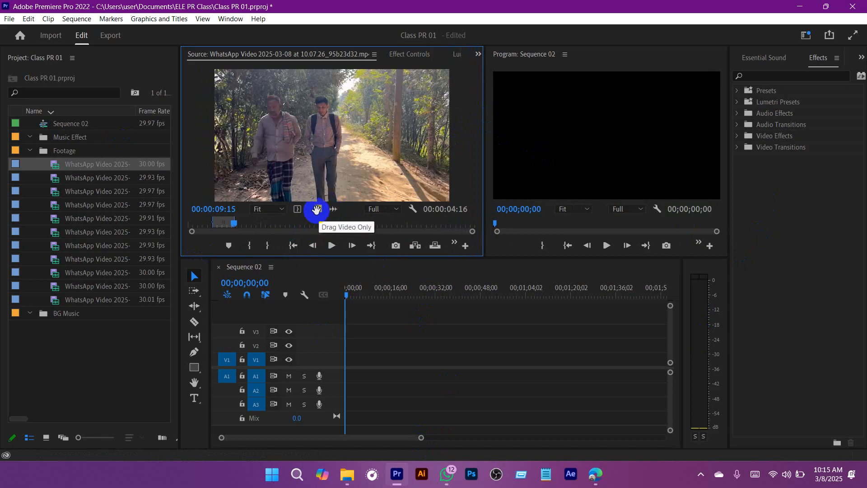
left_click_drag(316, 209, 362, 385)
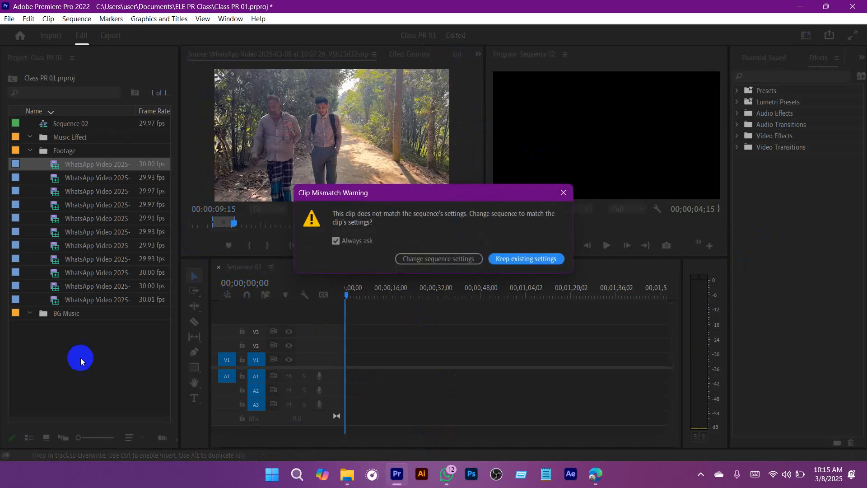
left_click(520, 259)
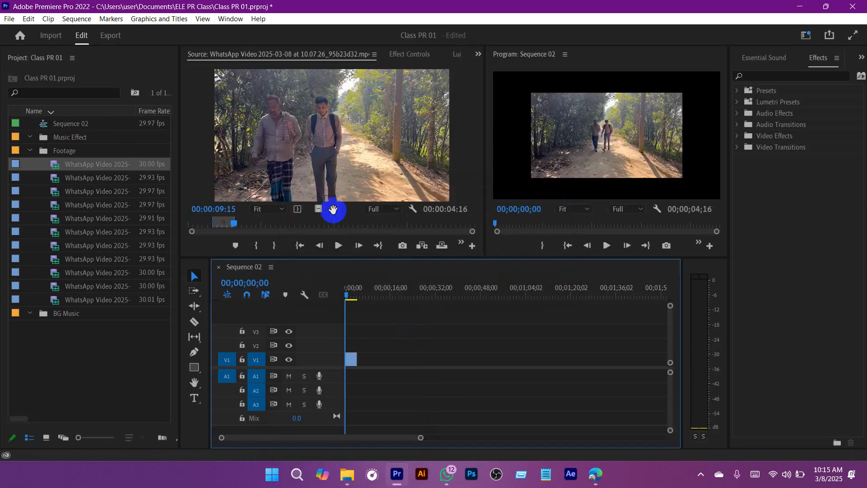
Step: Try placing only the audio of the marked range on track A1, and delete it again
left_click_drag(333, 209, 363, 376)
key("Delete")
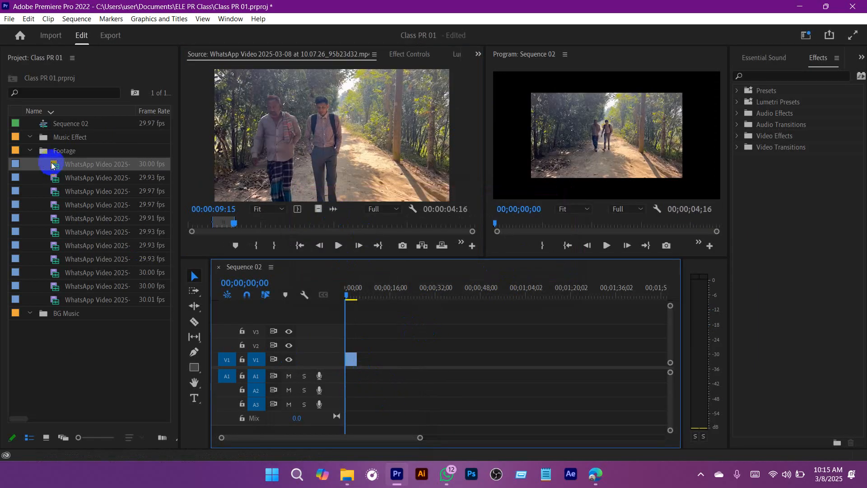
left_click(398, 329)
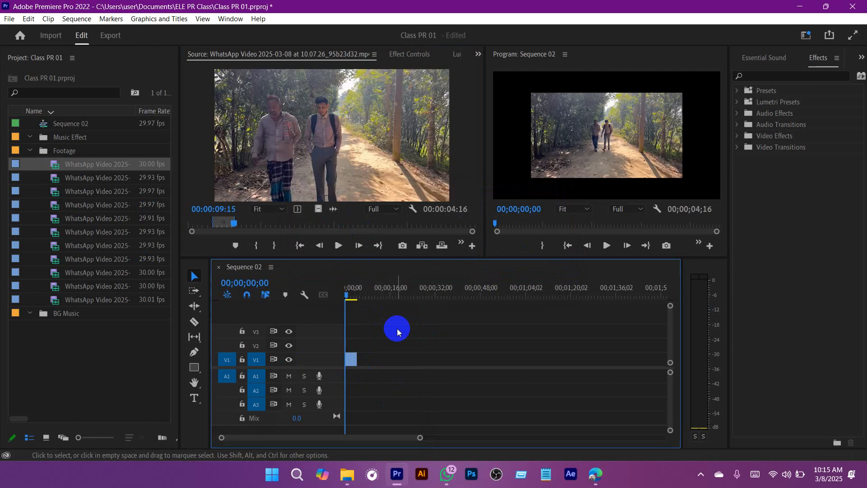
Step: Select the V1 clip in the magnified timeline, return the playhead to the start and show the clip's Motion settings in Effect Controls
left_click_drag(422, 437, 296, 437)
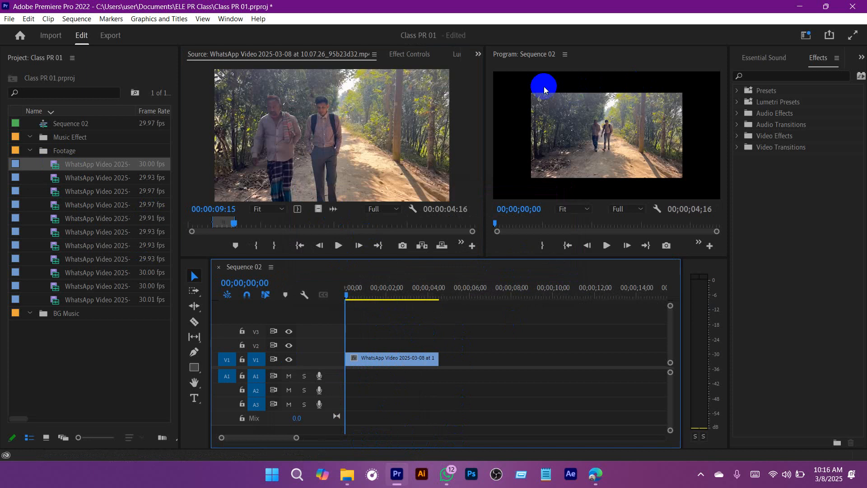
left_click(383, 288)
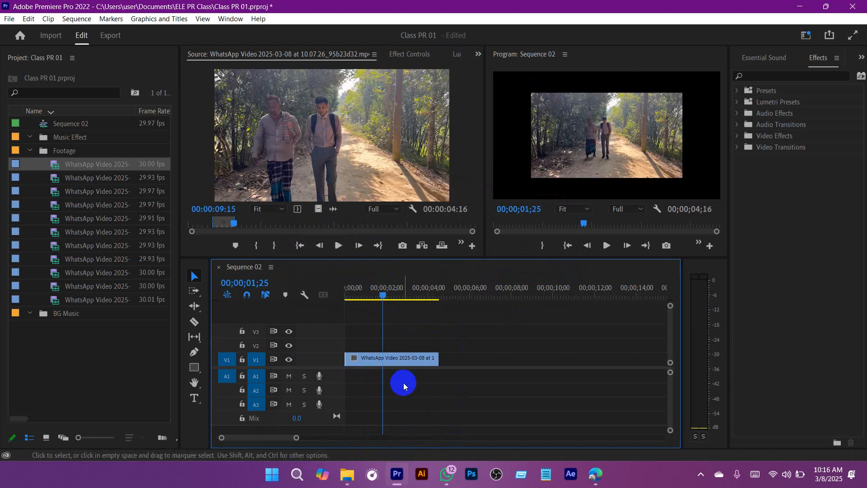
left_click(397, 361)
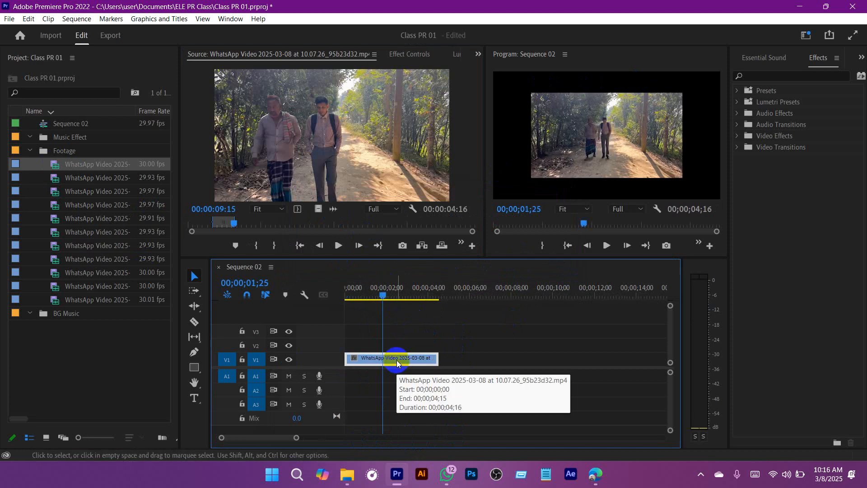
left_click_drag(399, 294, 312, 275)
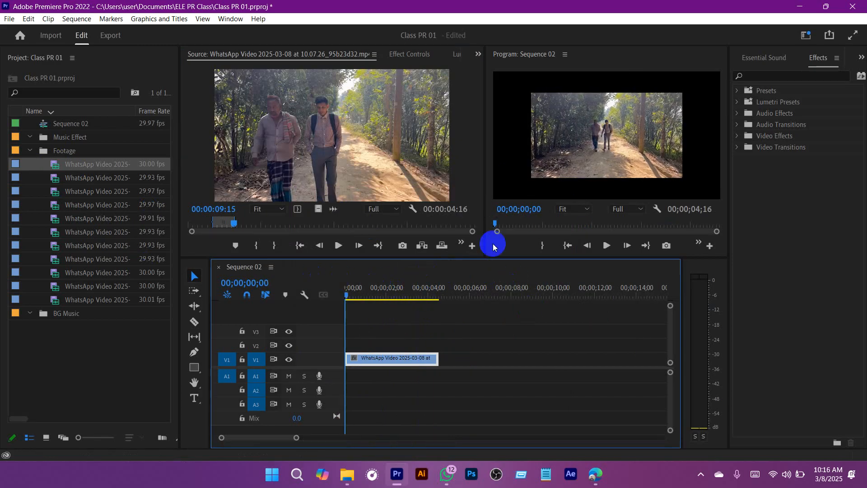
left_click(410, 55)
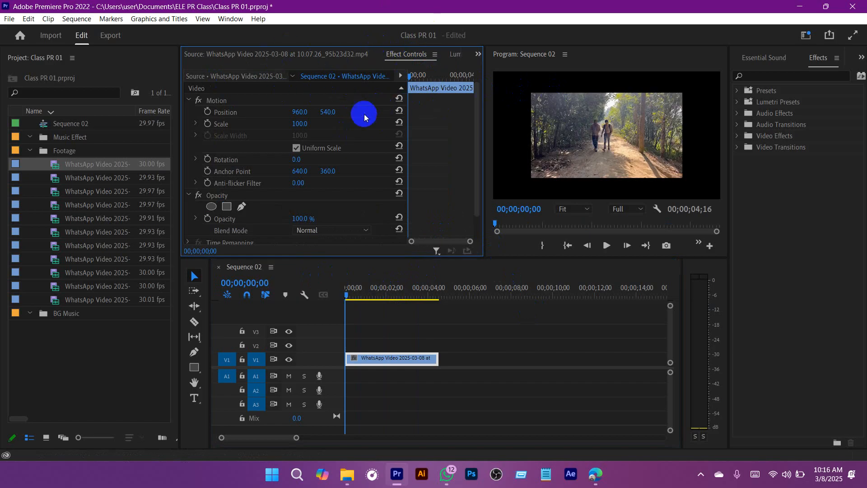
left_click(213, 102)
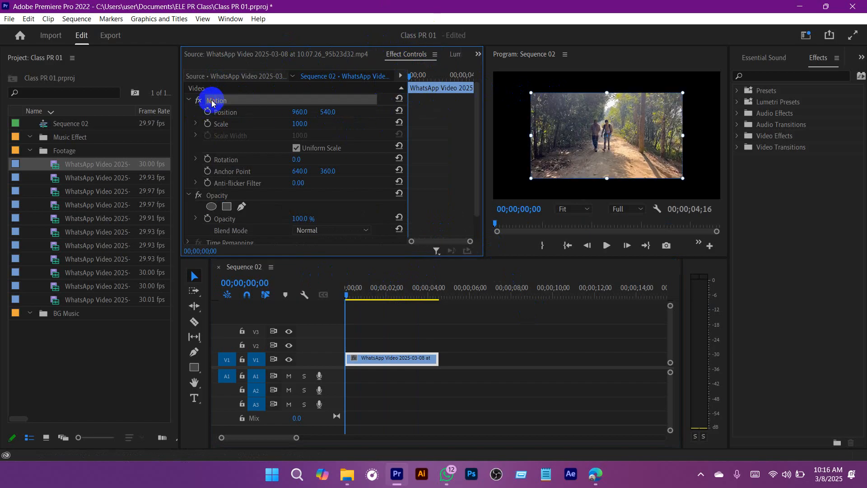
left_click(190, 100)
left_click(191, 101)
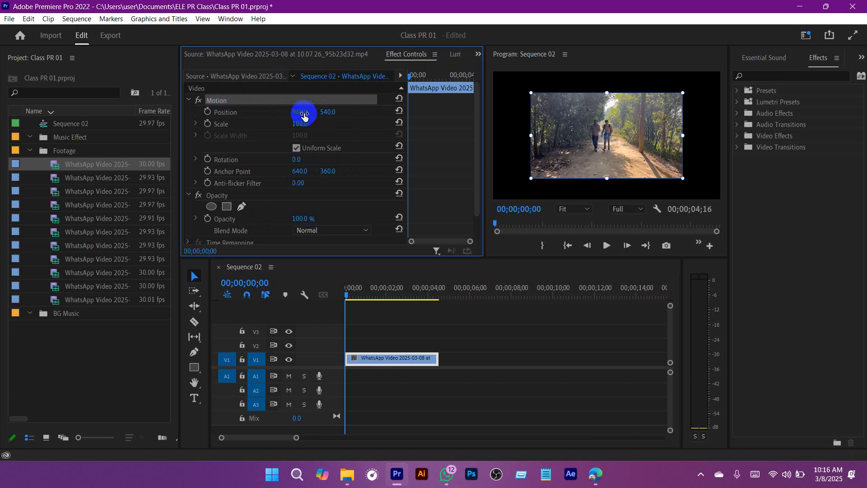
Step: Try shifting the clip horizontally and set its horizontal Position to 800
left_click_drag(303, 115, 222, 123)
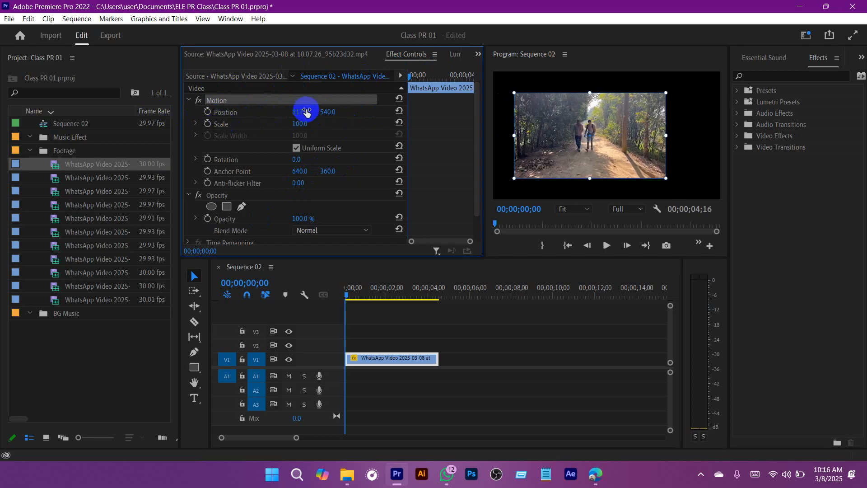
left_click(283, 114)
left_click_drag(327, 113, 576, 114)
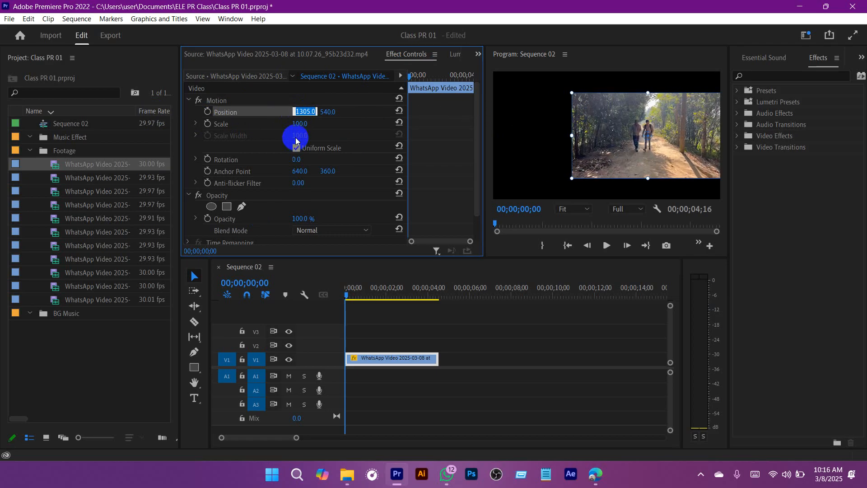
key("Return")
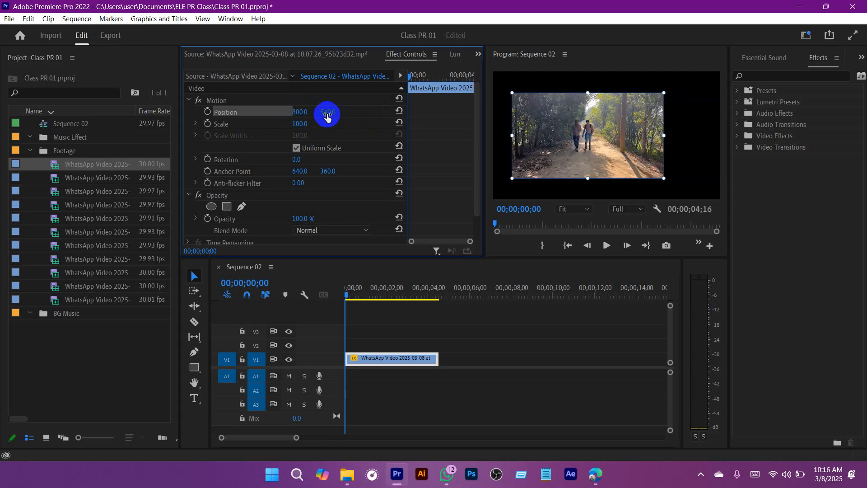
Step: Try a vertical Position of 472 and a Scale of 110, and reset both Position and Scale to their defaults
left_click_drag(327, 115, 294, 141)
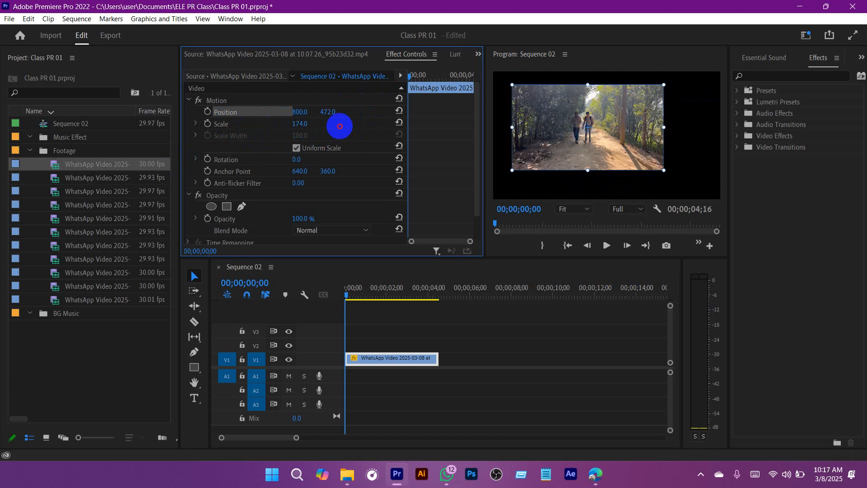
left_click_drag(340, 126, 307, 158)
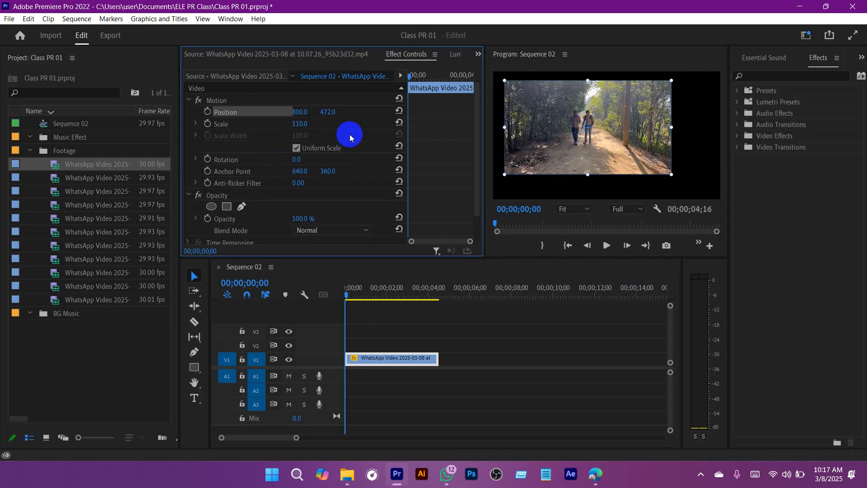
left_click(402, 113)
left_click(400, 124)
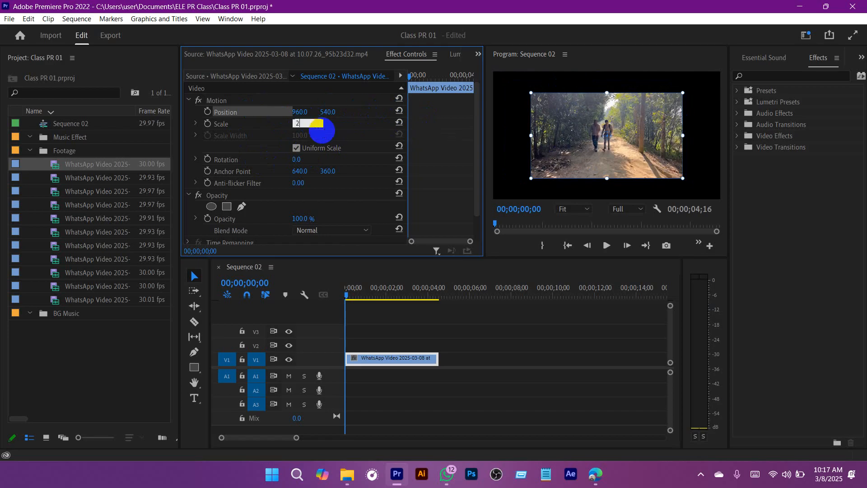
Step: Set the V1 clip's Scale to 200 and scrub the sequence back to its start to check the framing
left_click(322, 130)
type("200")
key("Return")
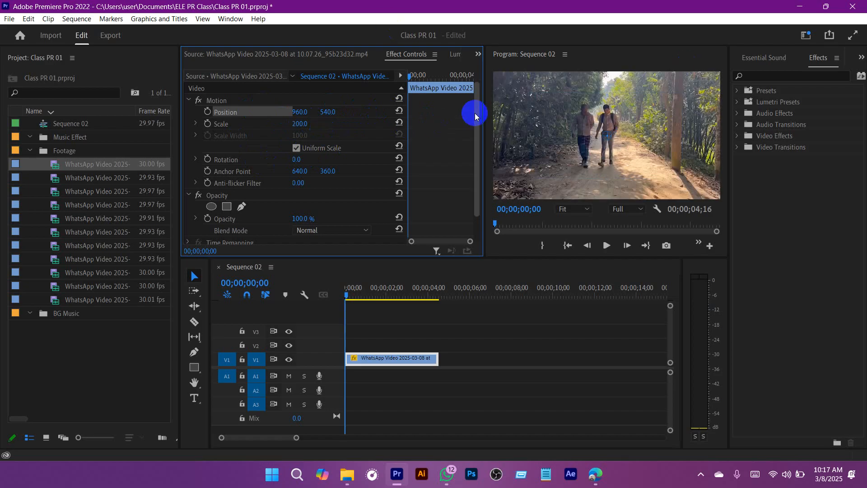
left_click_drag(383, 289, 282, 294)
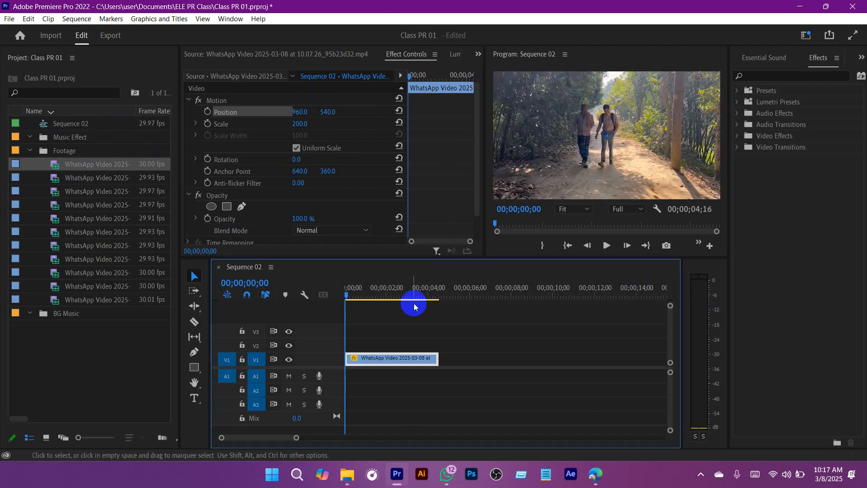
Step: Scrub the sequence near its end and preview the other clips of the Footage bin in the Source monitor to choose the next shot
left_click_drag(377, 292, 433, 296)
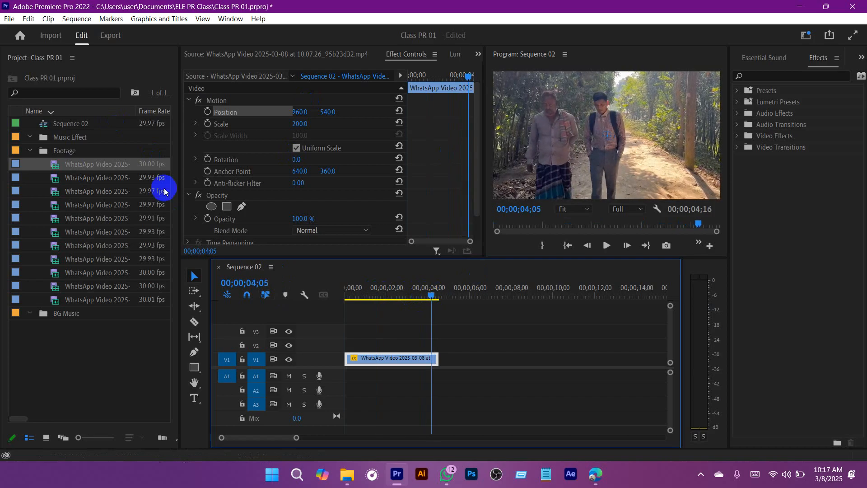
double_click(55, 176)
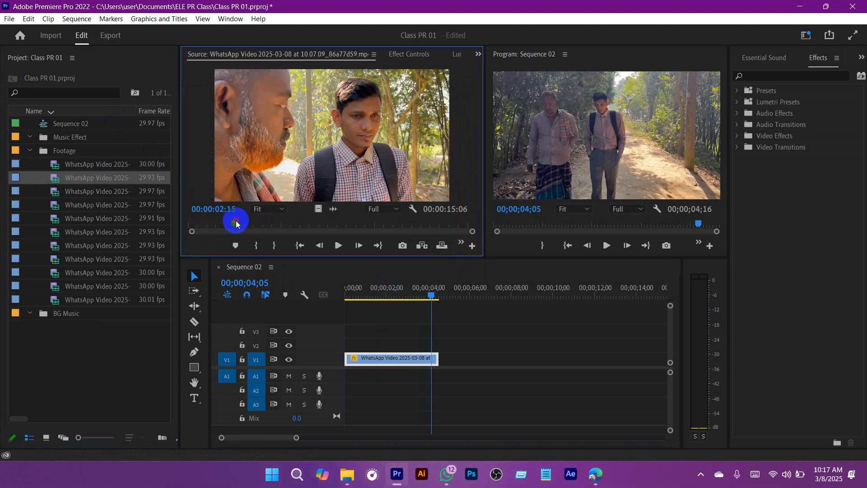
left_click_drag(236, 222, 361, 224)
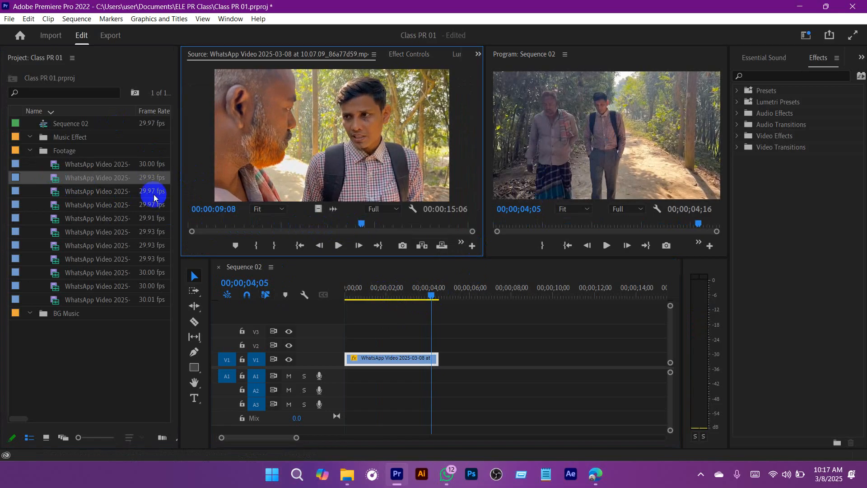
double_click(55, 195)
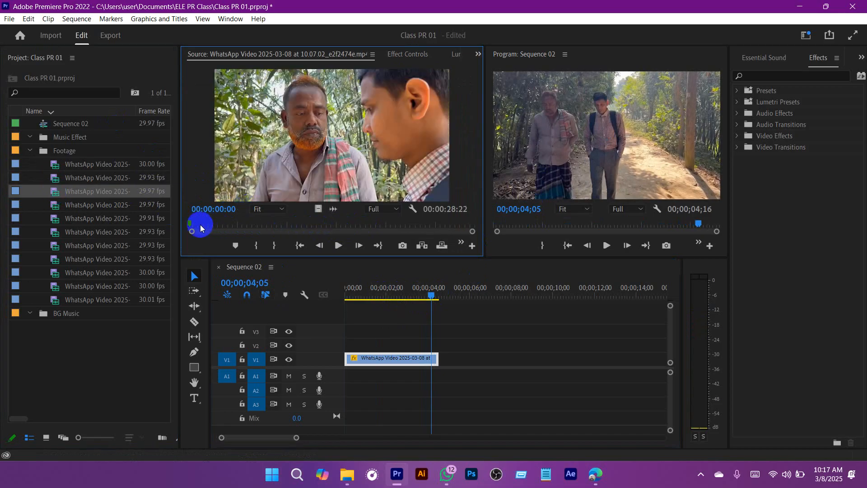
double_click(52, 178)
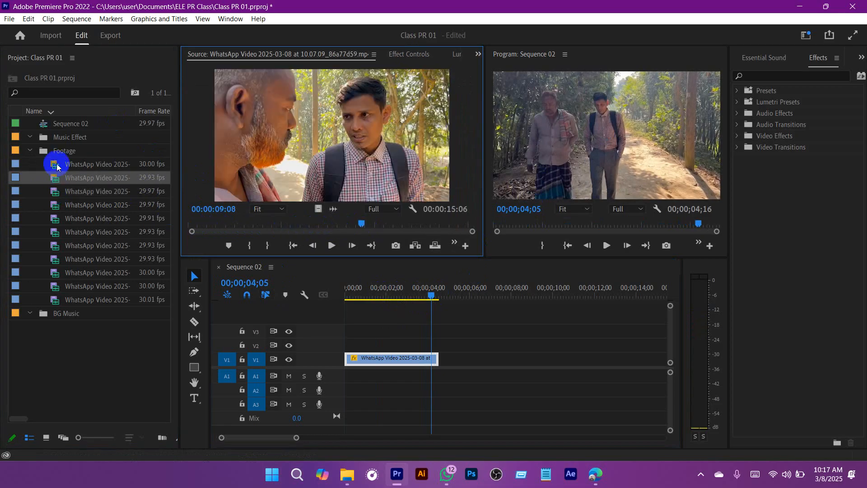
double_click(56, 207)
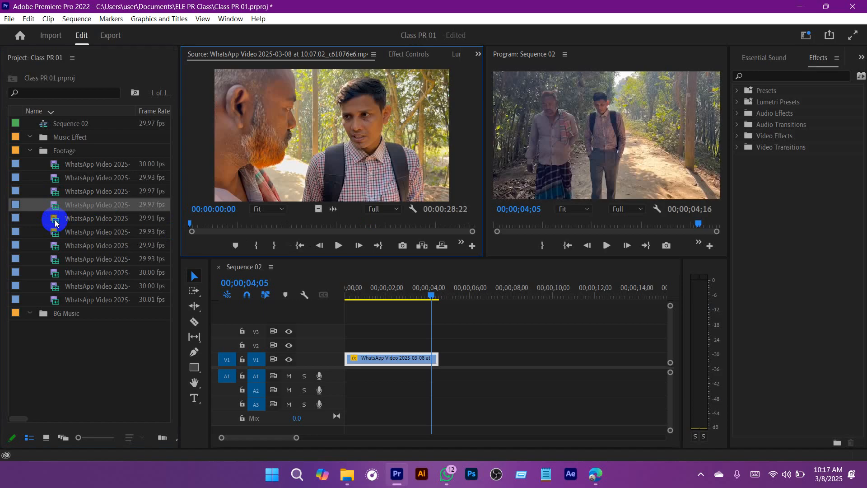
double_click(55, 219)
double_click(53, 232)
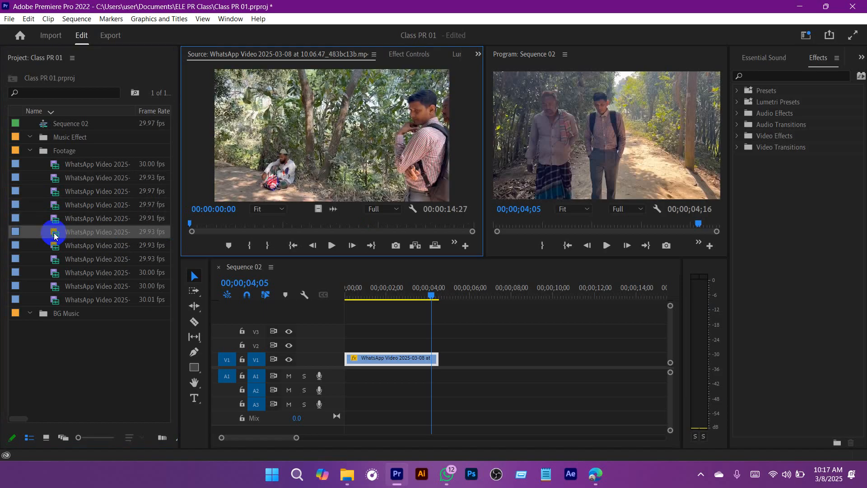
Step: Play footage clip 10.07.09_86a77d59 from its start and mark a 00:00:10:08 In-to-Out range ending at 00:00:13:06
double_click(55, 179)
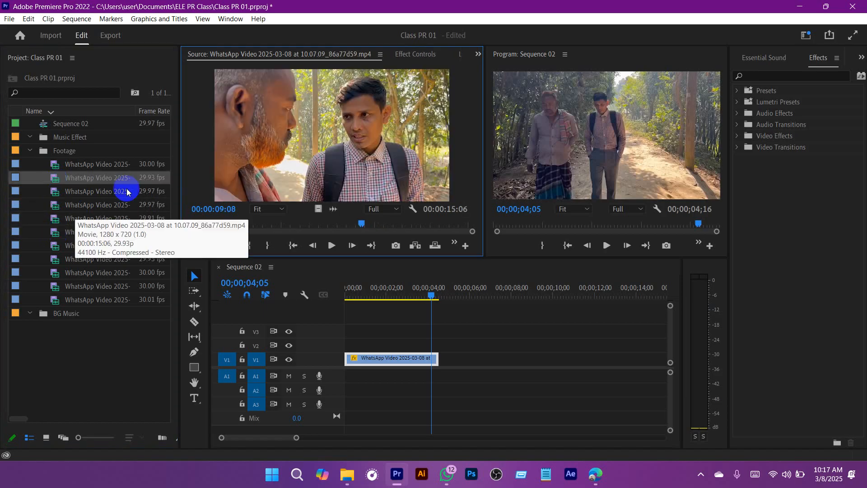
left_click_drag(297, 226, 167, 224)
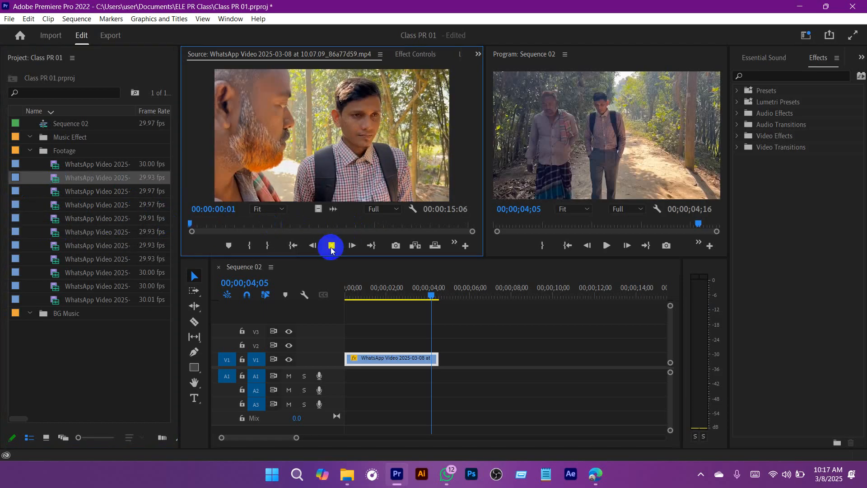
left_click(249, 246)
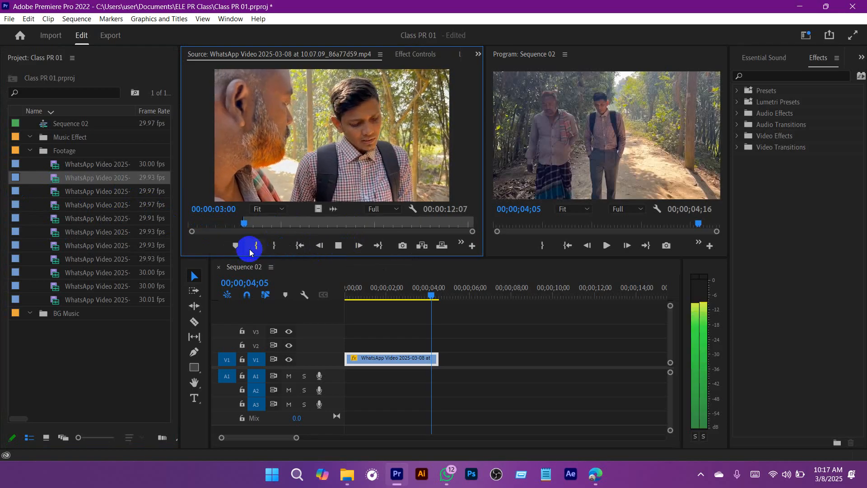
left_click(338, 245)
left_click(274, 245)
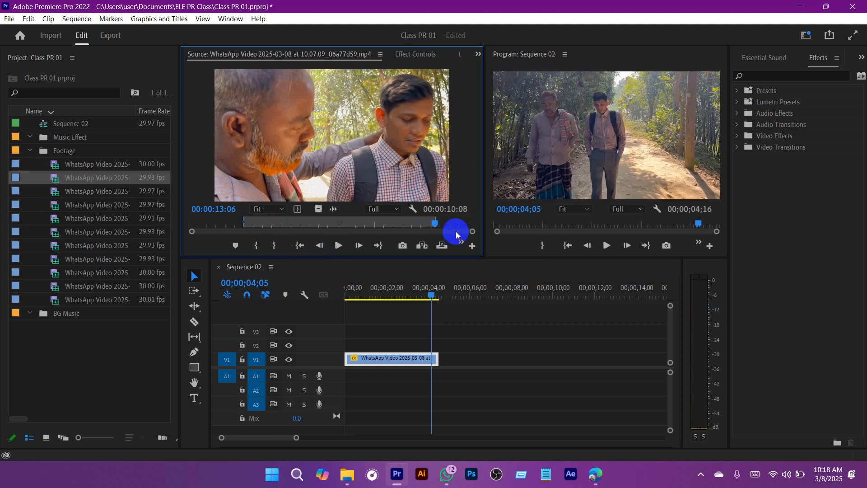
mouse_move(432, 227)
left_mouse_down()
mouse_move(239, 227)
mouse_move(419, 224)
left_mouse_up()
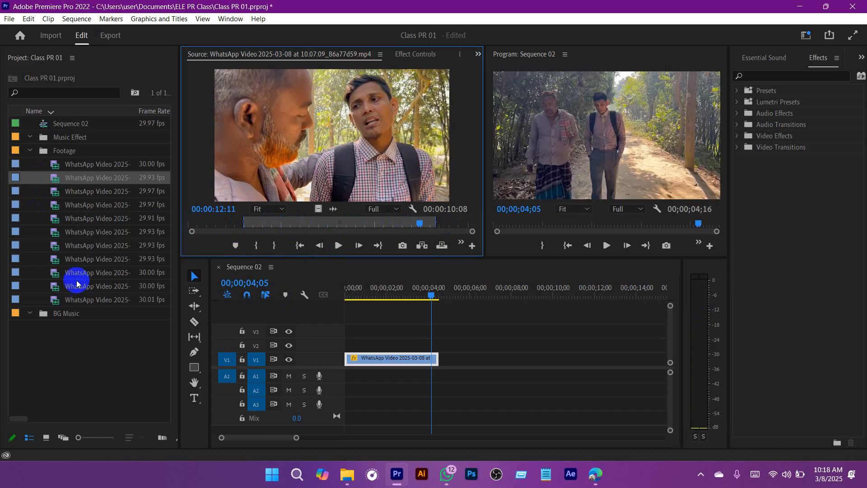
Step: Preview the last clips in the Footage bin and mark a 00:00:09:29 range ending at 00:00:12:25 in clip 10.06.34_ea26747d
double_click(55, 288)
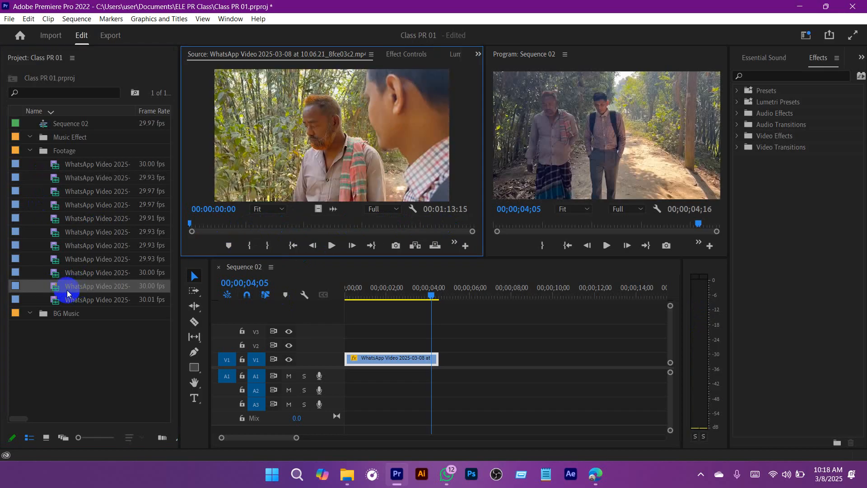
double_click(55, 297)
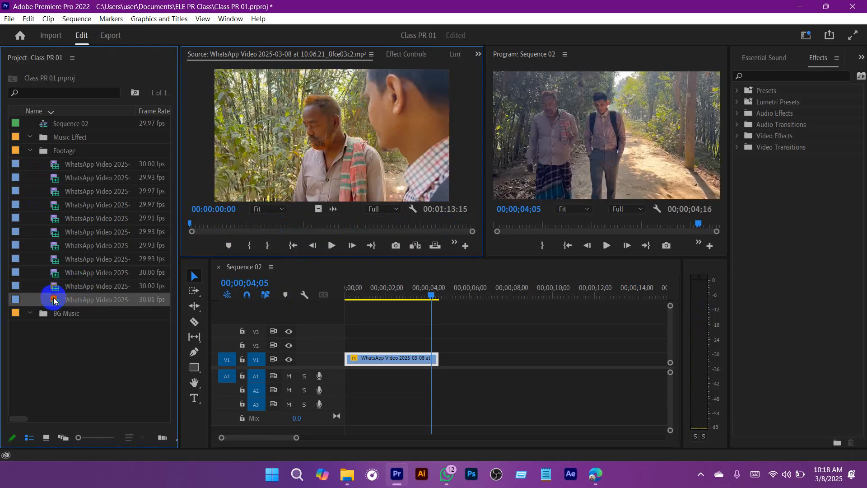
double_click(55, 274)
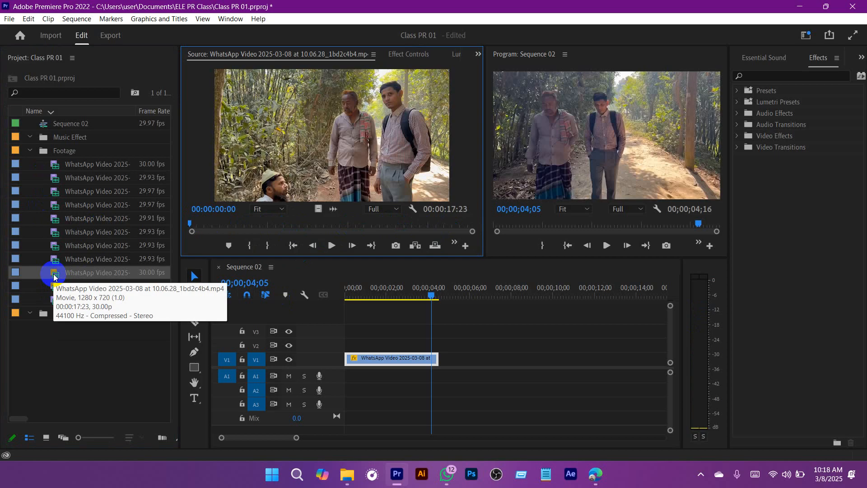
double_click(49, 262)
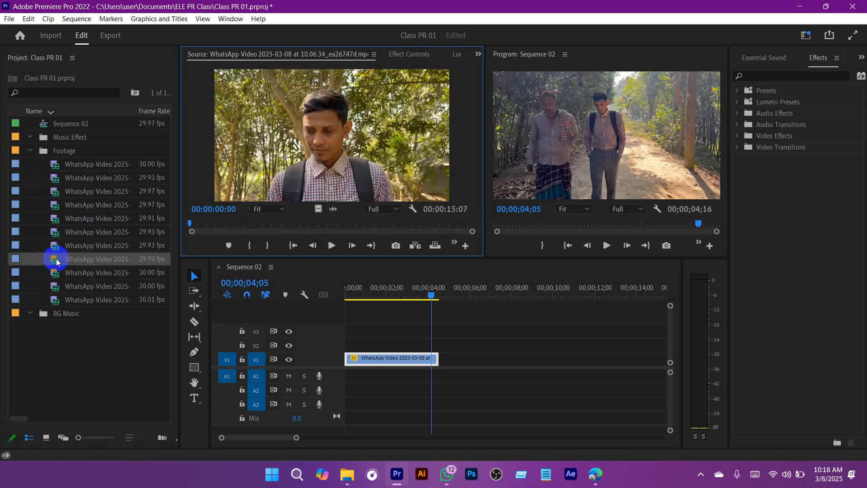
left_click(332, 245)
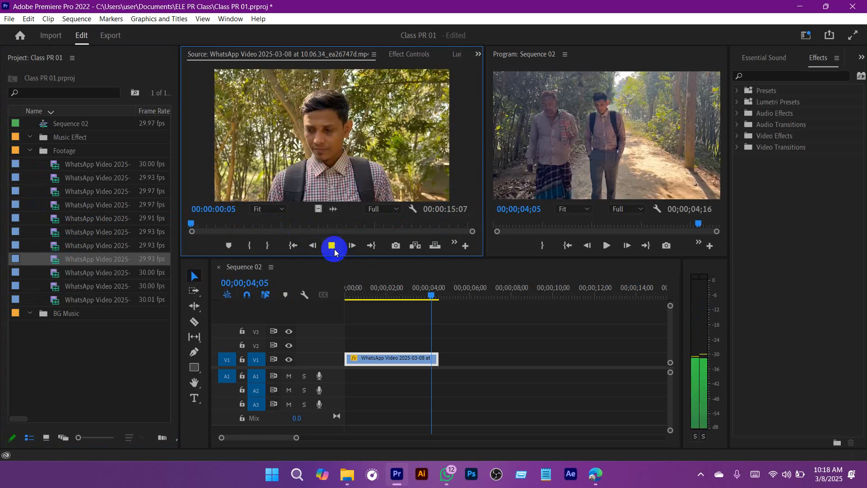
left_click(251, 247)
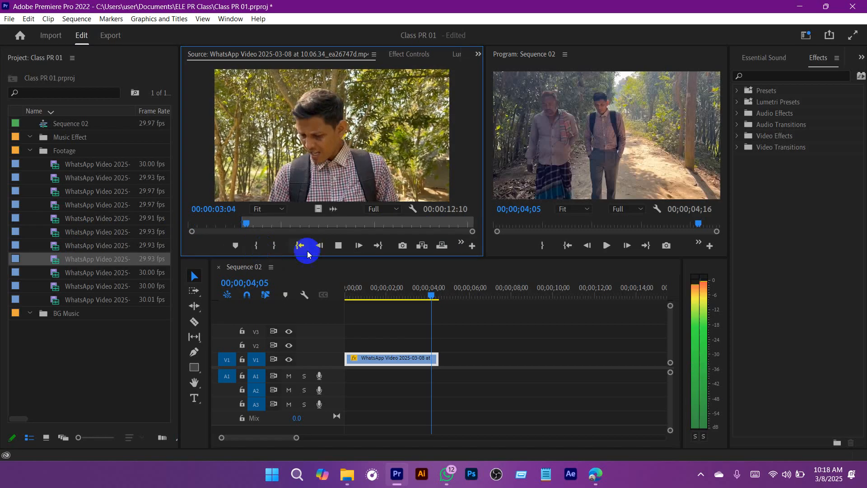
left_click(339, 246)
left_click(300, 245)
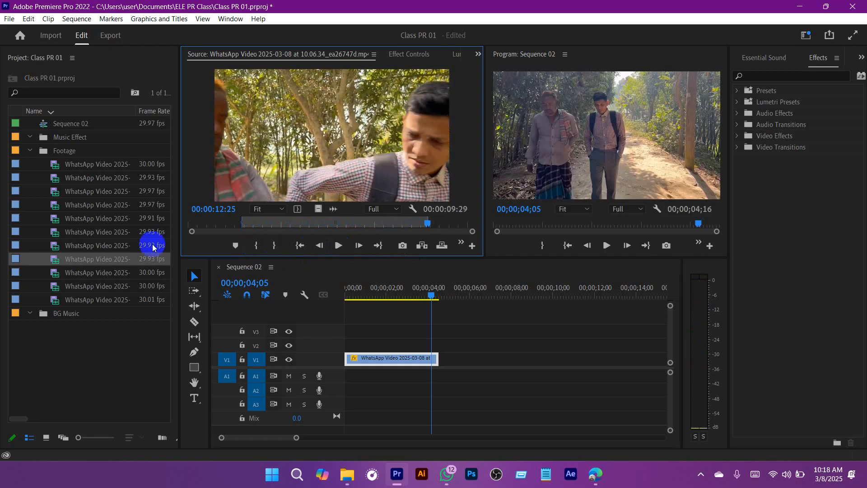
Step: Open footage clip 10.06.47_483bc13b in the Source monitor and mark a 00:00:10:03 In-to-Out range ending at 00:00:12:20
double_click(58, 246)
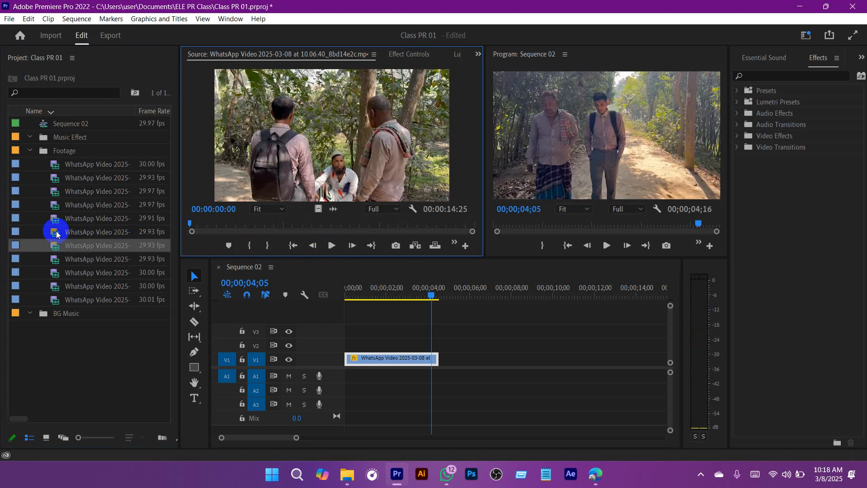
double_click(57, 232)
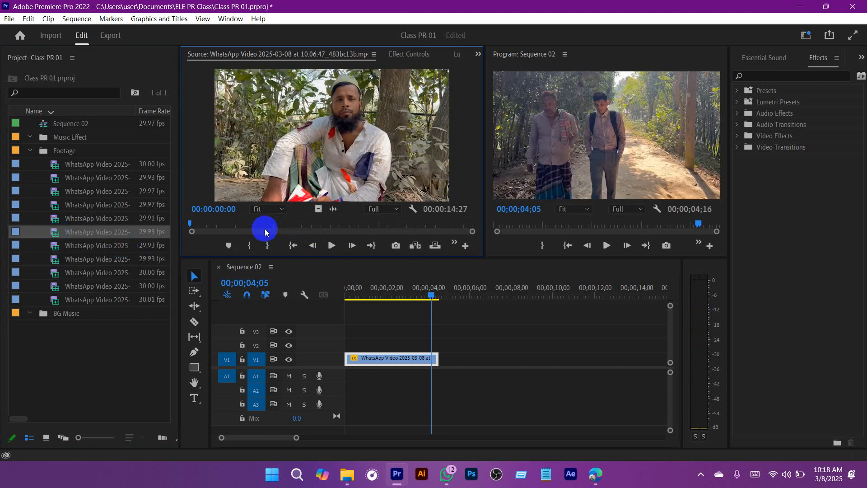
left_click(331, 245)
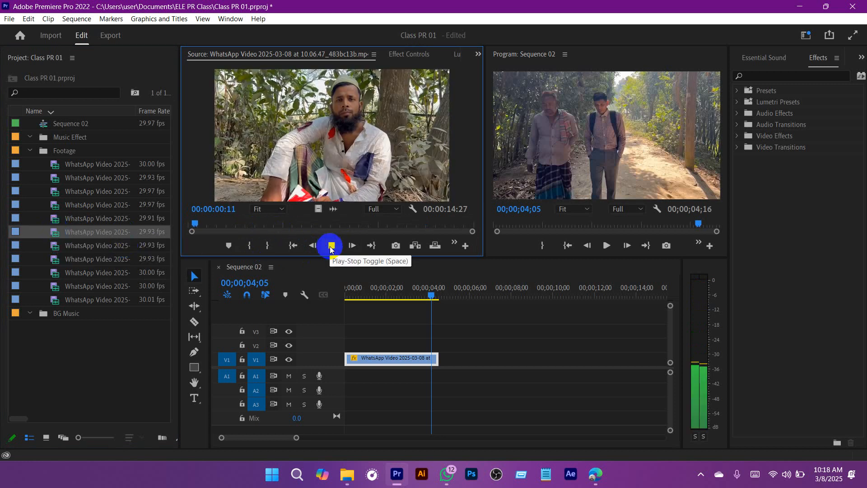
left_click(249, 248)
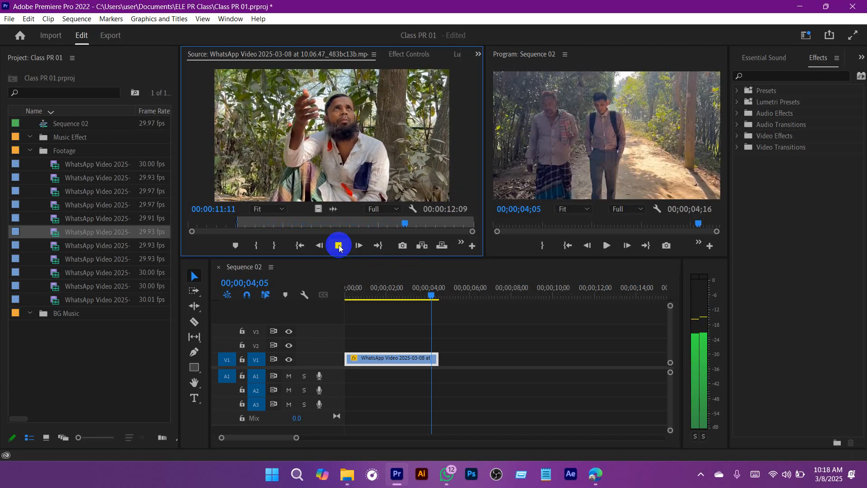
left_click(284, 247)
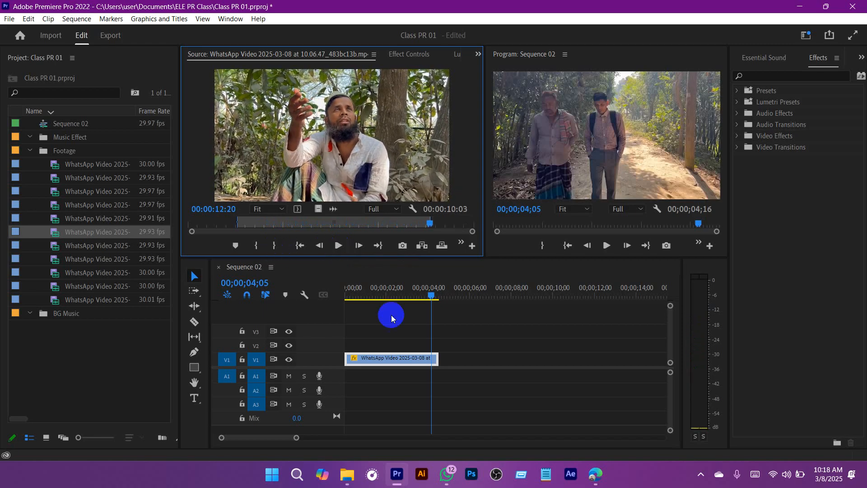
Step: Review the V1 clip in the sequence, extend its end and trim it to finish at 00;00;07;02
left_click_drag(429, 292, 346, 293)
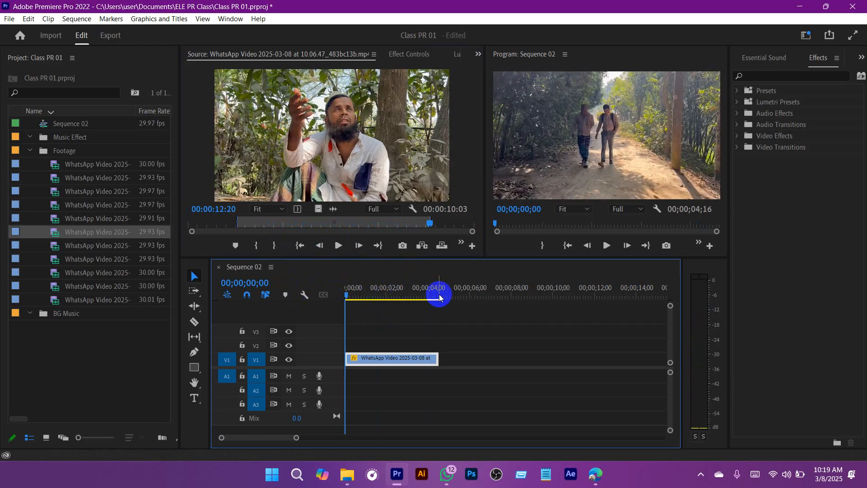
left_click_drag(350, 293, 441, 292)
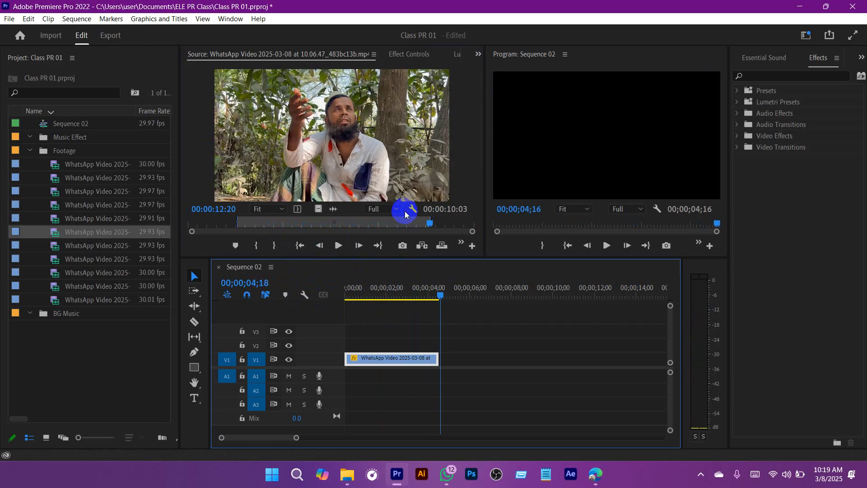
left_click_drag(440, 294, 250, 278)
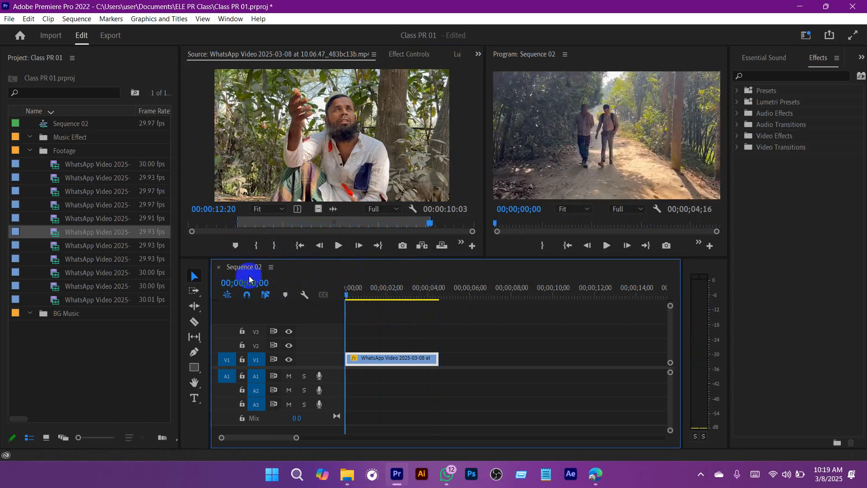
left_click_drag(375, 296, 443, 293)
left_click_drag(438, 359, 499, 360)
left_click_drag(445, 294, 492, 301)
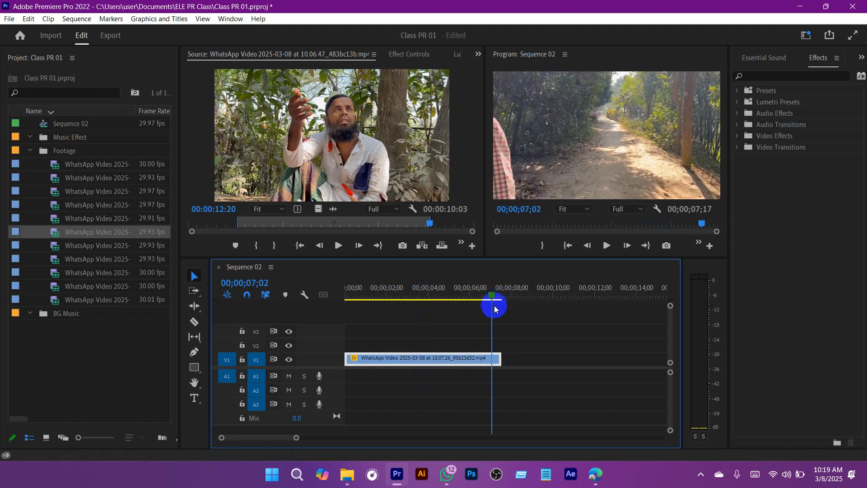
left_click_drag(499, 360, 489, 362)
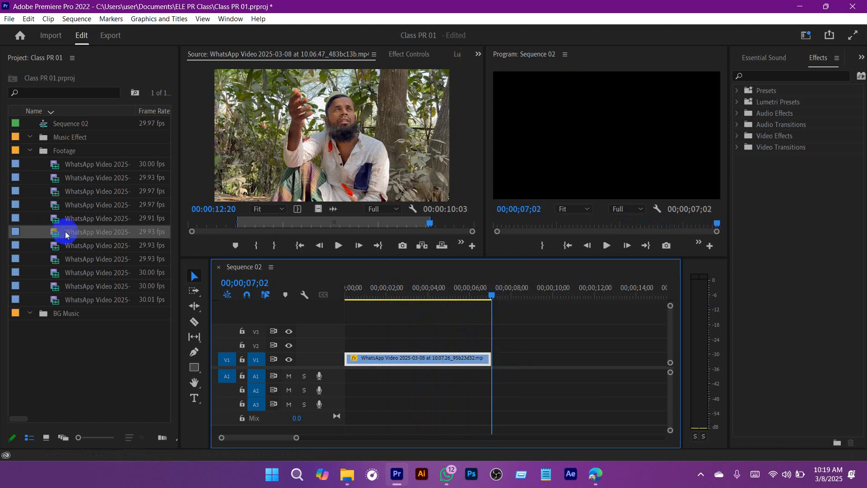
Step: Place the marked clip 10.06.47_483bc13b with its audio directly after the first clip on V1 and A1, and scrub through it
left_click_drag(65, 234, 494, 362)
scroll(543, 333, "down", 10)
scroll(485, 337, "up", 6)
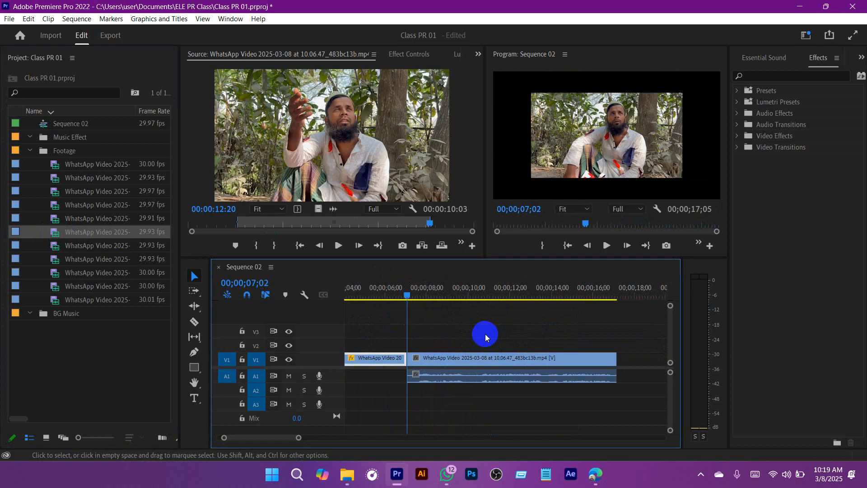
scroll(485, 336, "up", 4)
left_click_drag(474, 294, 572, 294)
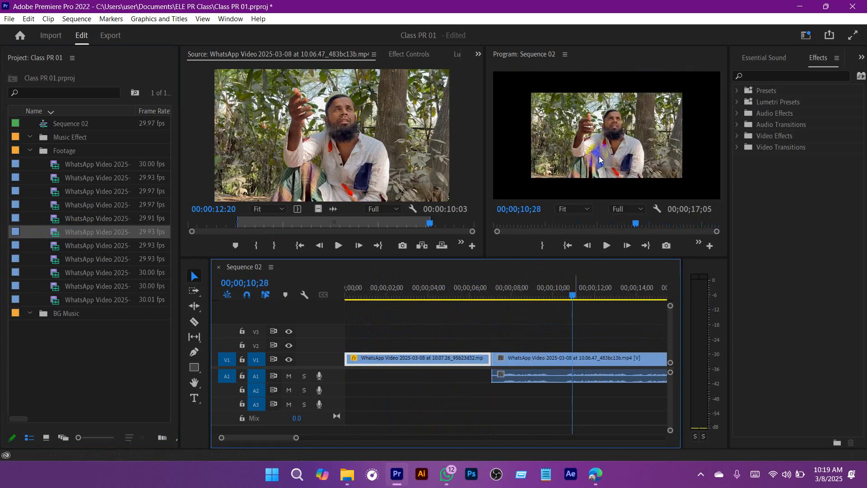
Step: Check the second clip's Motion settings in Effect Controls, and copy the Motion effect from the first V1 clip
left_click(555, 365)
left_click(408, 54)
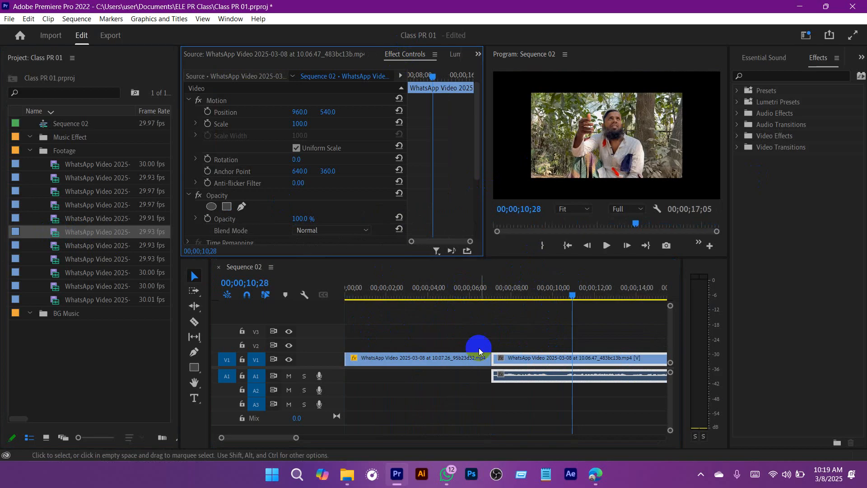
left_click_drag(510, 292, 450, 294)
left_click(448, 360)
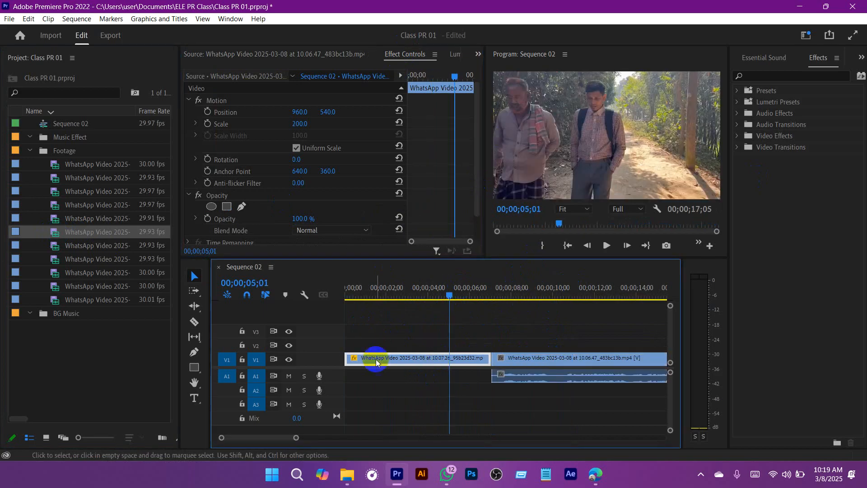
left_click(216, 105)
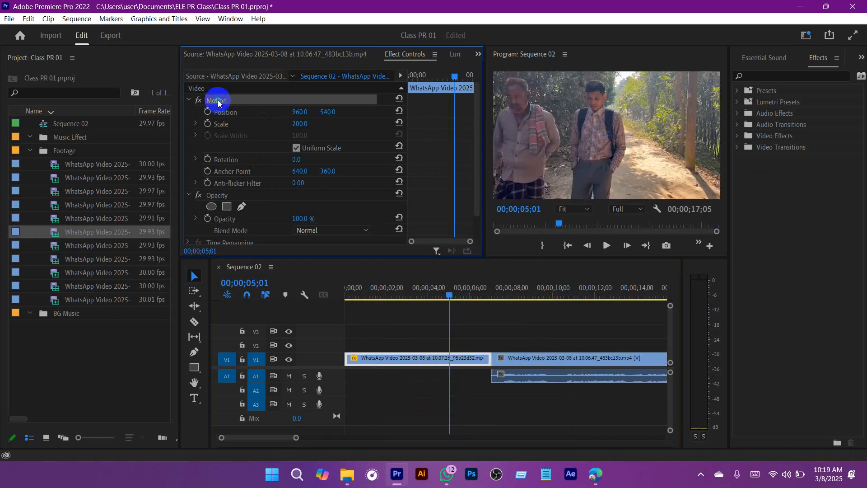
right_click(218, 102)
left_click(255, 166)
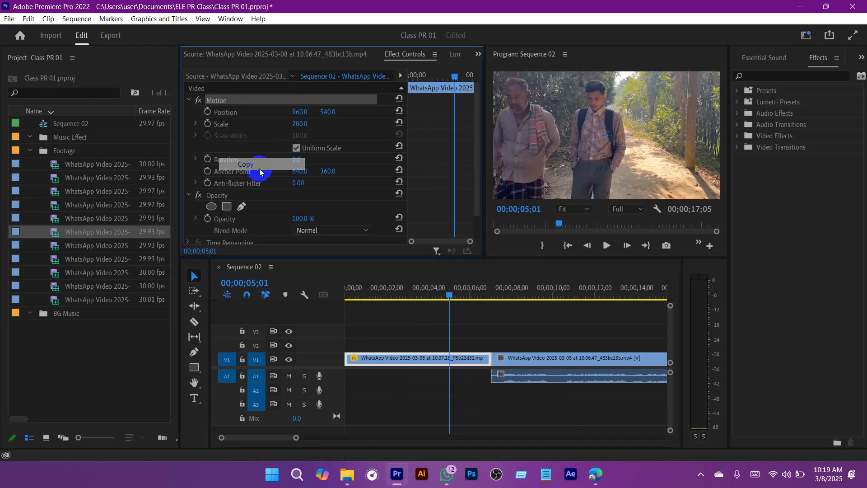
Step: Paste the copied Motion effect with 200 scale onto the second V1 clip, 10.06.47_483bc13b
left_click(580, 293)
left_click(589, 360)
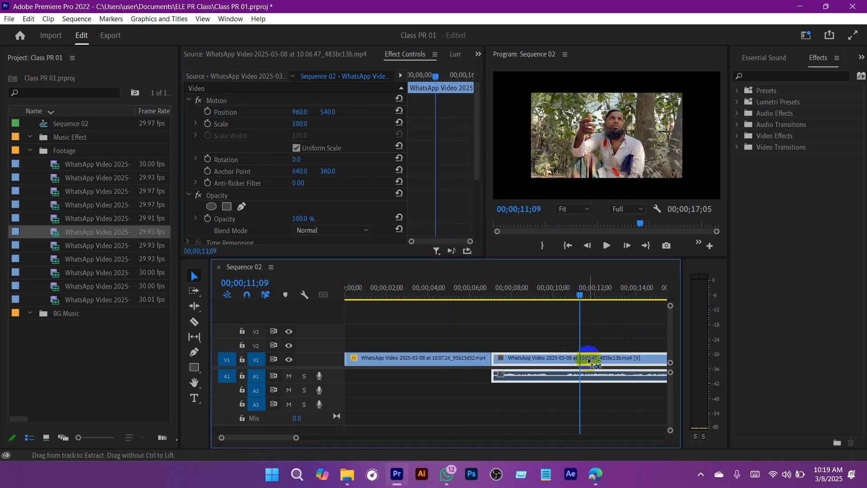
key("ctrl+v")
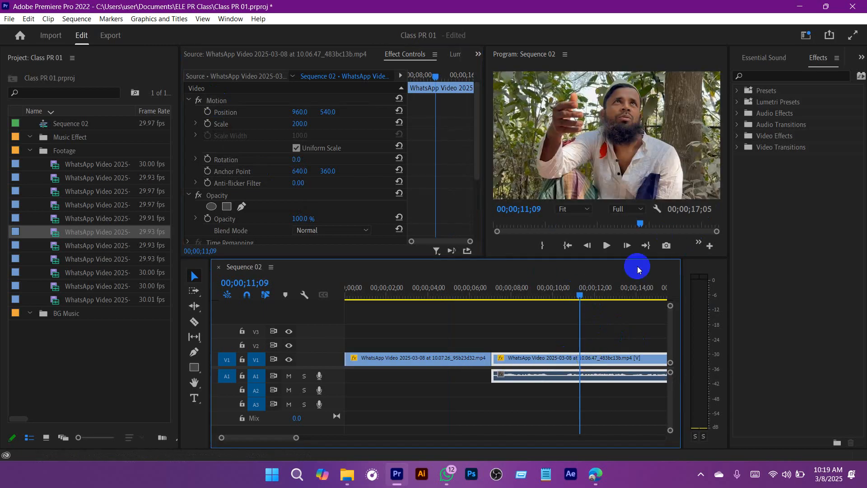
Step: Play the sequence across the cut between the first and second V1 clips to check the matching frame size
left_click_drag(581, 294, 487, 293)
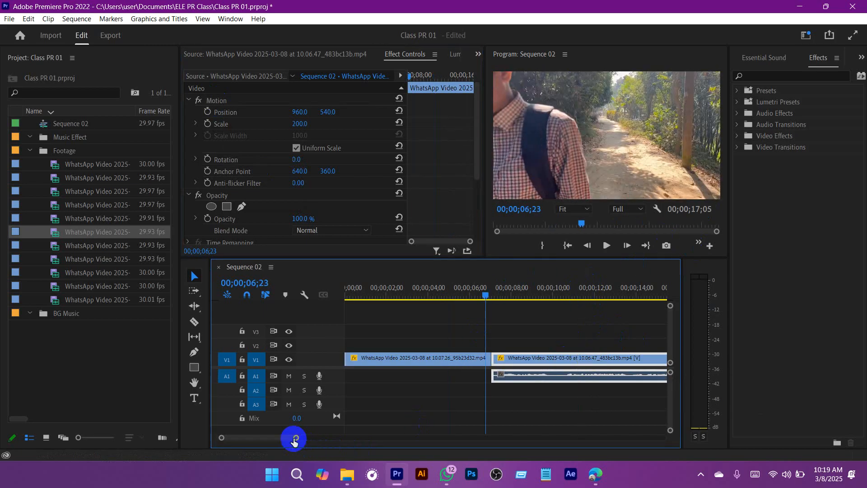
left_click_drag(294, 440, 378, 437)
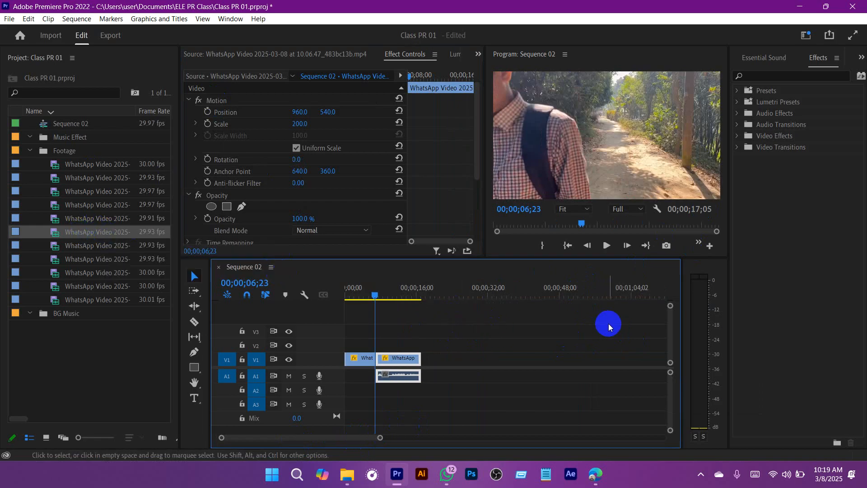
left_click_drag(521, 307, 365, 297)
left_click(407, 385)
left_click_drag(379, 440, 315, 437)
key("space")
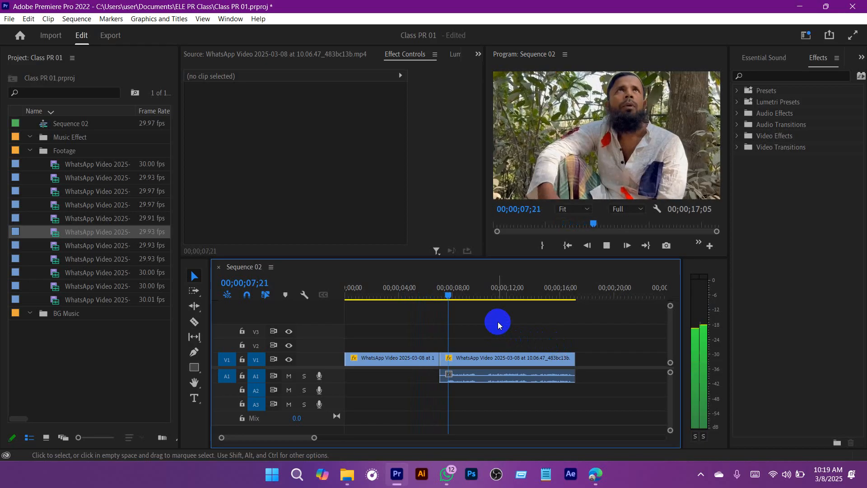
key("space")
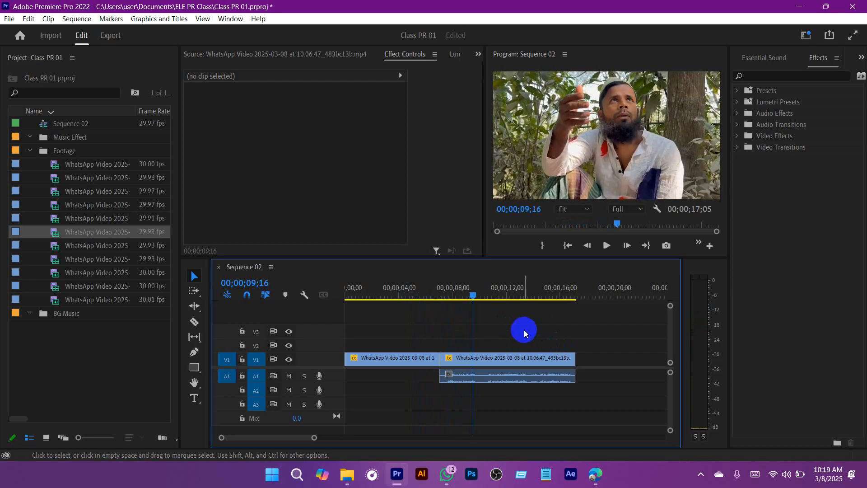
mouse_move(473, 295)
left_mouse_down()
mouse_move(441, 299)
mouse_move(467, 301)
left_mouse_up()
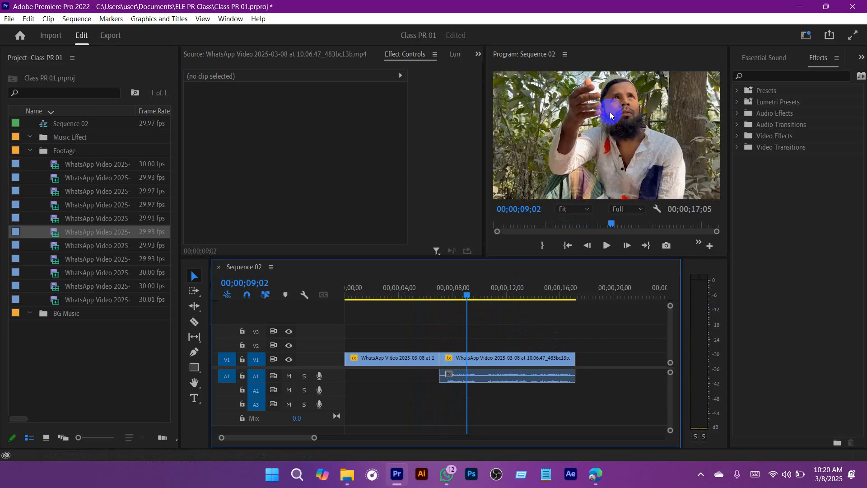
Step: Open footage clip 10.06.53_942a6b43 in the Source monitor and mark a 00:00:02:27 In-to-Out range ending at 00:00:07:20
double_click(56, 219)
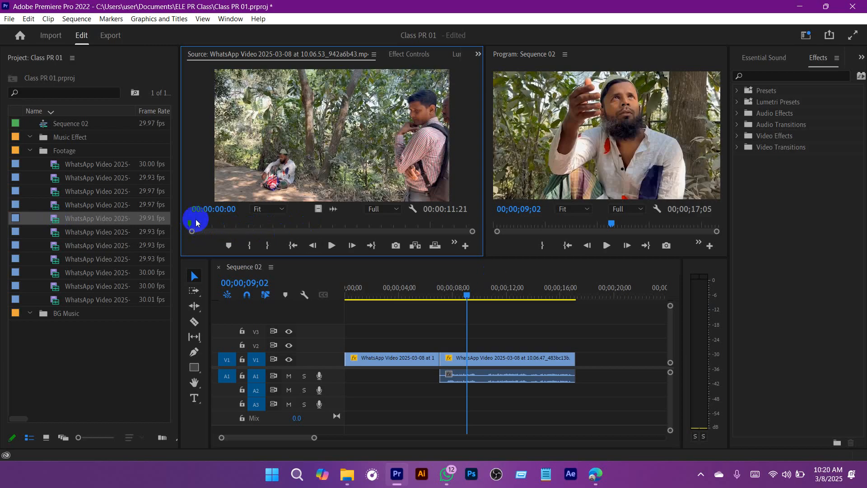
left_click_drag(194, 223, 375, 233)
left_click(250, 245)
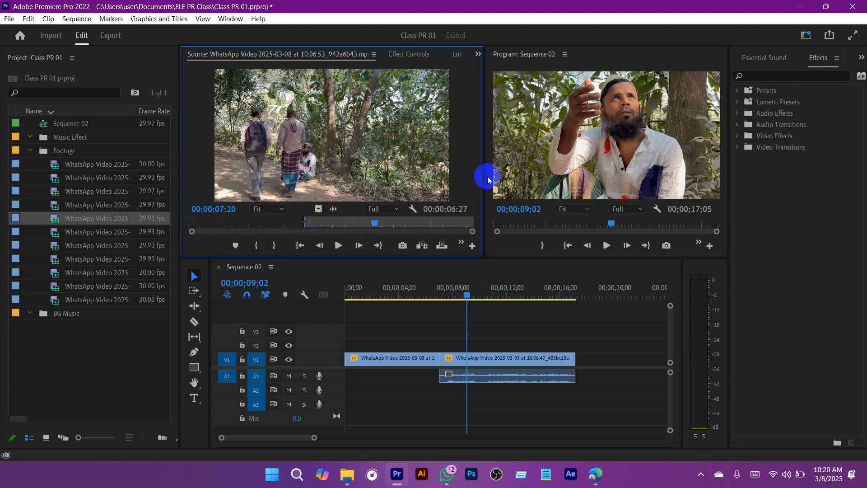
left_click(278, 245)
Step: Move clip 10.06.47_483bc13b and its audio far along the timeline, and place the marked range video-only directly after the first V1 clip
left_click_drag(532, 334, 536, 409)
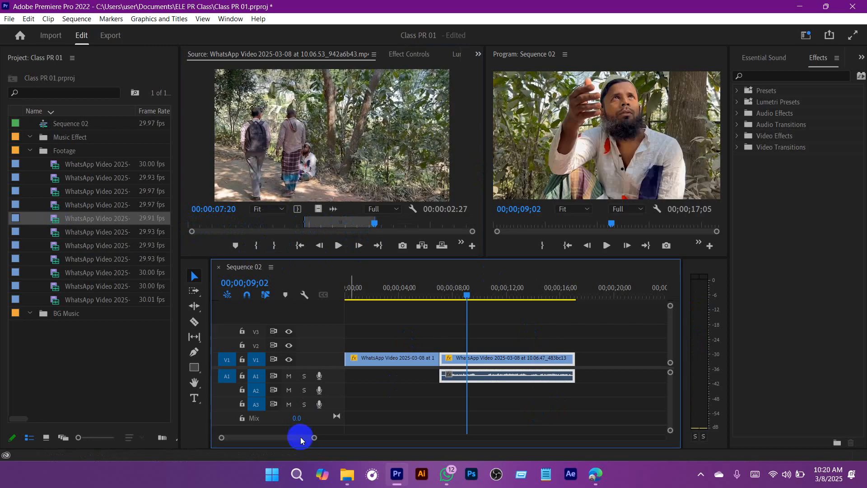
left_click_drag(314, 437, 368, 437)
left_click_drag(402, 359, 587, 361)
left_click_drag(316, 207, 373, 295)
Step: Preview the inserted V1 clip and paste the copied Motion effect onto it so it fills the frame
key("space")
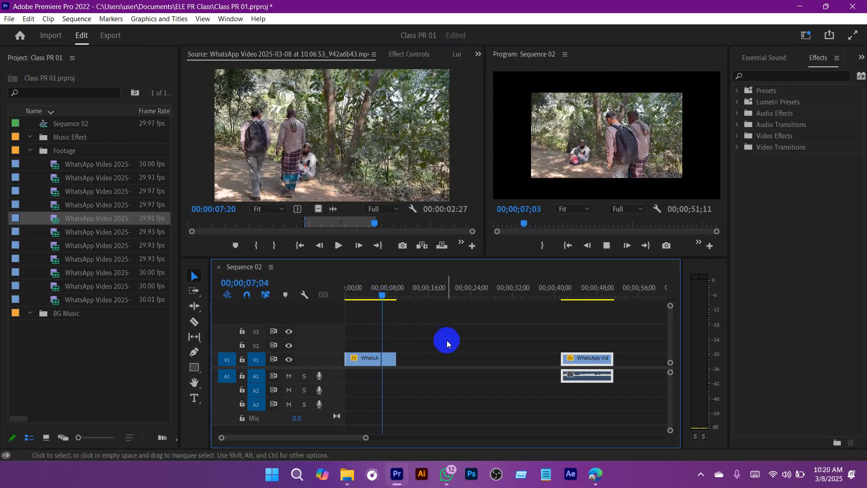
key("space")
left_click_drag(364, 439, 297, 438)
left_click(530, 361)
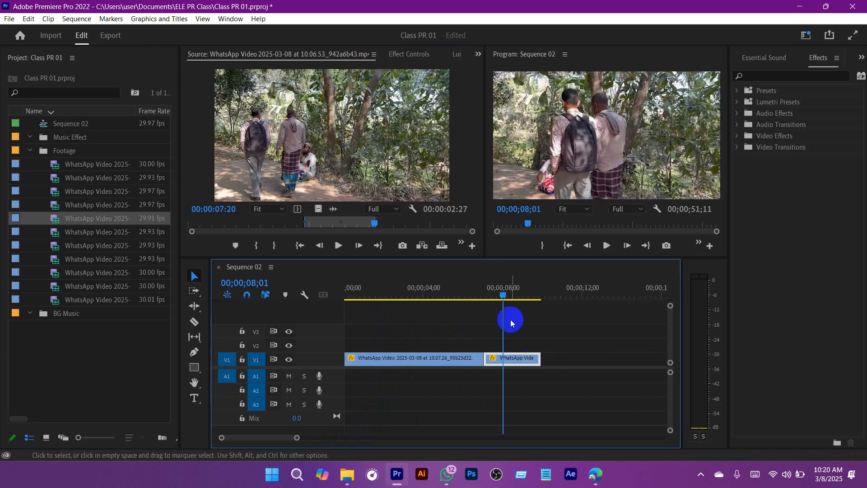
Step: Trim the end of the first V1 clip, close the gap to the inserted clip, and play across the cut
left_click_drag(502, 296, 461, 289)
key("space")
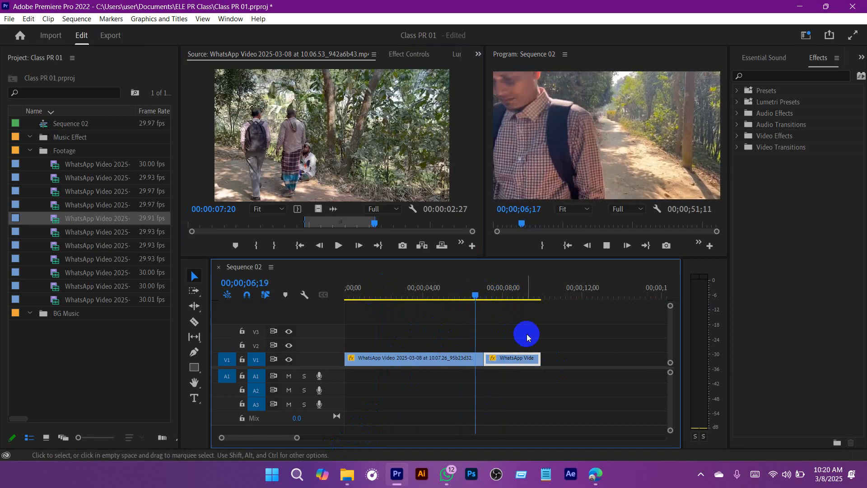
key("space")
left_click_drag(494, 289, 476, 292)
mouse_move(482, 361)
left_mouse_down()
mouse_move(472, 362)
mouse_move(493, 361)
left_mouse_up()
left_click_drag(475, 292, 459, 291)
left_click(491, 328)
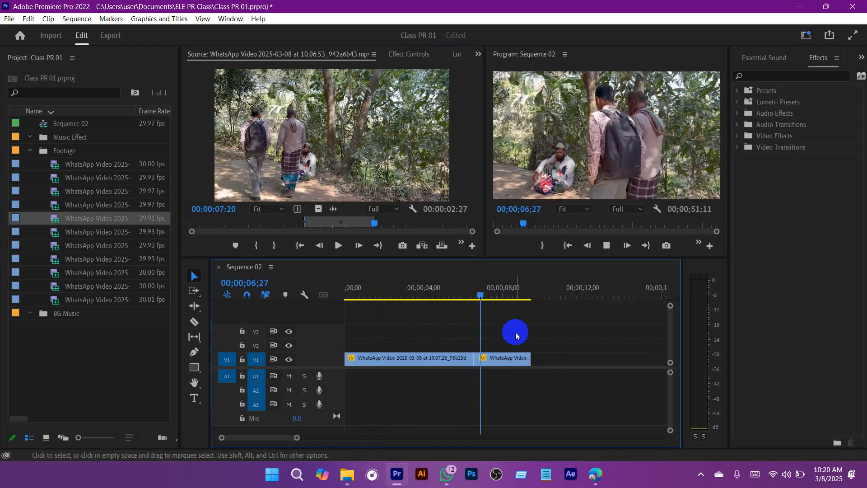
key("space")
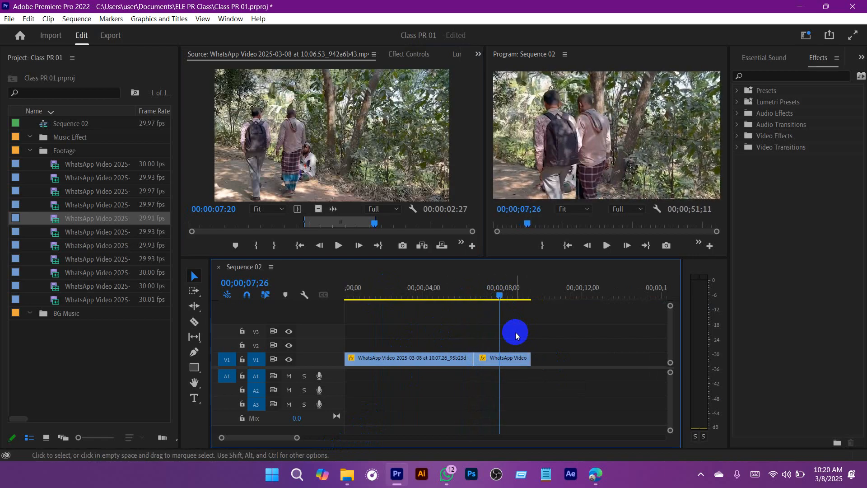
Step: Trim the inserted clip's start to the frame at 00;00;06;25, close the gap to the first clip, and preview the cut
left_click_drag(499, 294, 479, 295)
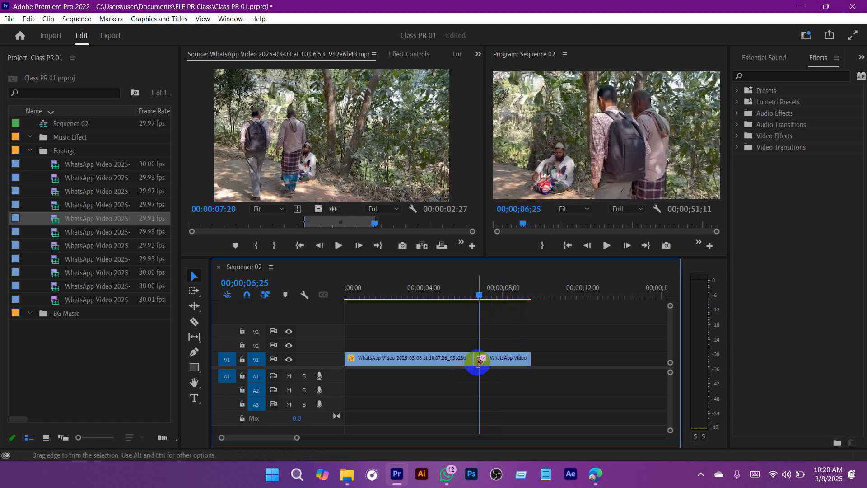
left_click_drag(479, 361, 472, 360)
left_click(471, 294)
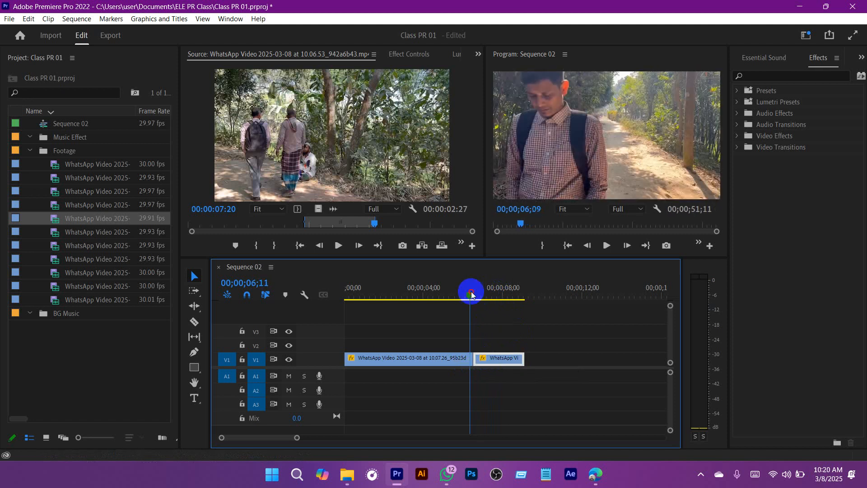
left_click_drag(471, 294, 464, 294)
left_click(499, 323)
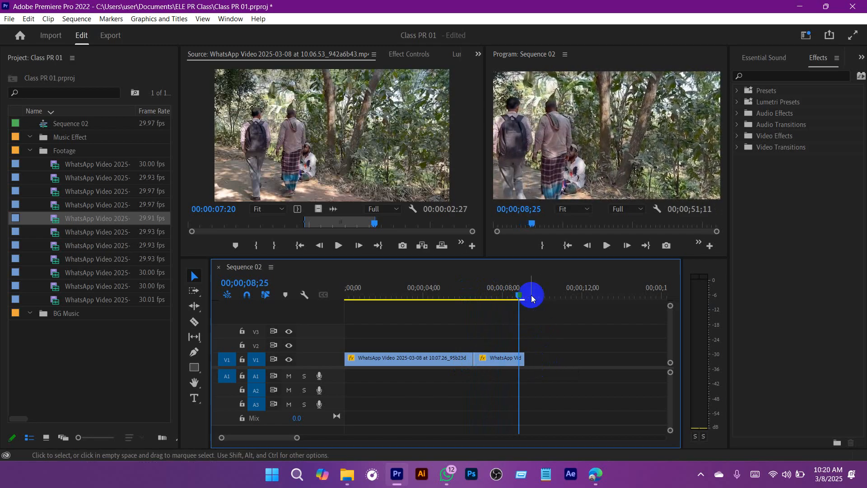
Step: Shorten the end of the inserted V1 clip and delete the gap before clip 10.06.47_483bc13b
left_click(512, 294)
left_click_drag(524, 358, 509, 358)
left_click(542, 358)
key("Delete")
Step: Play the sequence from 00;00;07;22 through the cut into clip 10.06.47_483bc13b, and save the project
left_click_drag(510, 295, 497, 296)
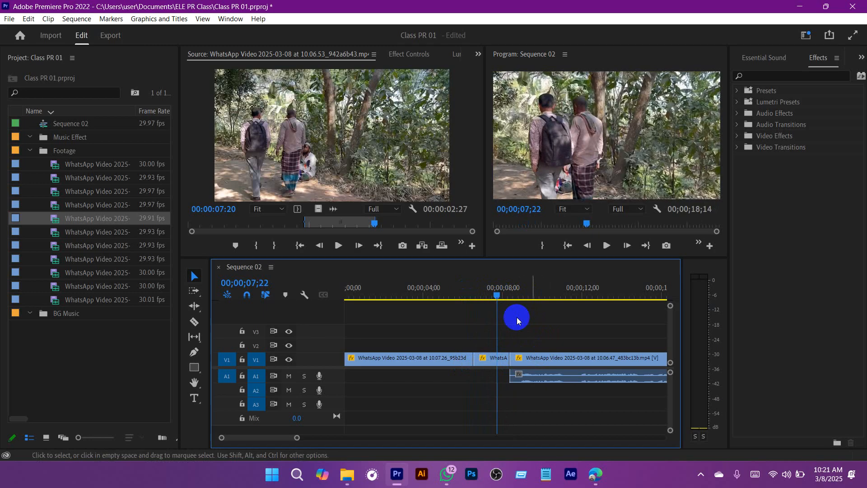
key("space")
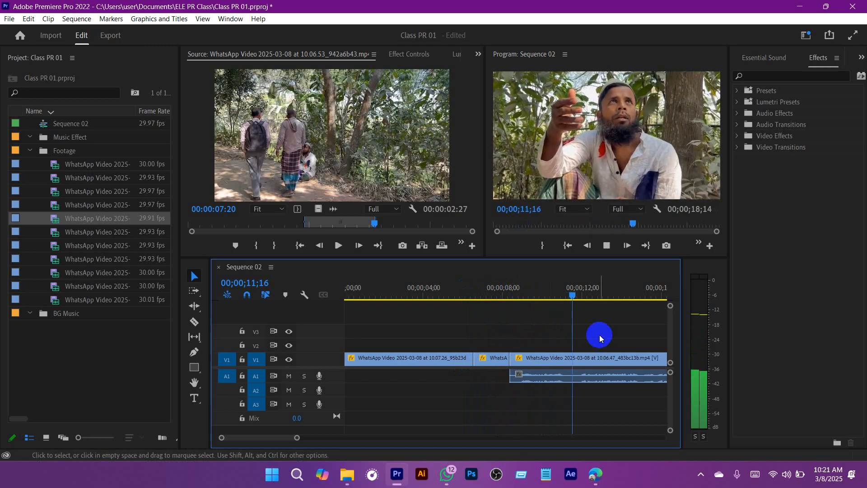
left_click_drag(297, 437, 329, 438)
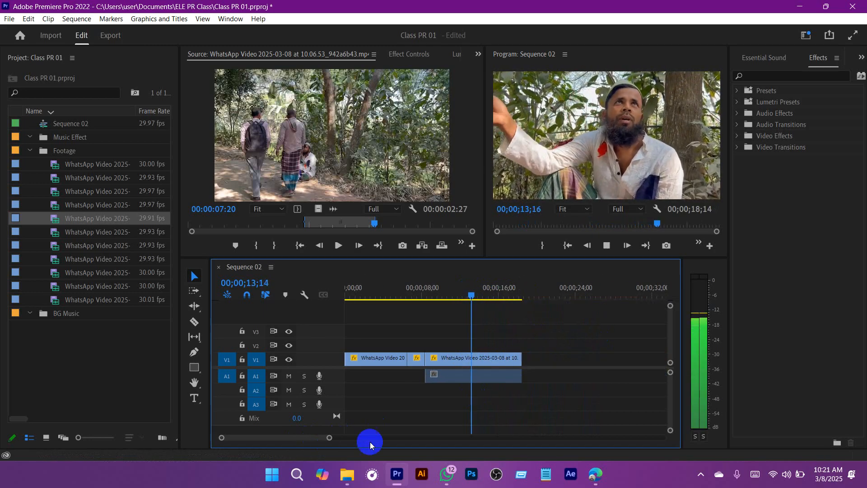
key("ctrl+s")
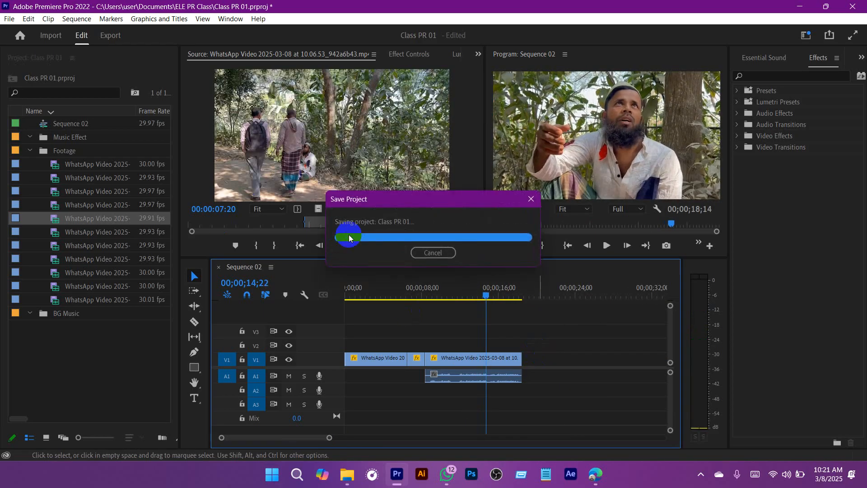
Step: Mark a new range in source clip 10.06.53_942a6b43 with In at 00:00:09:07 and Out at 00:00:10:19
left_click_drag(406, 222, 424, 230)
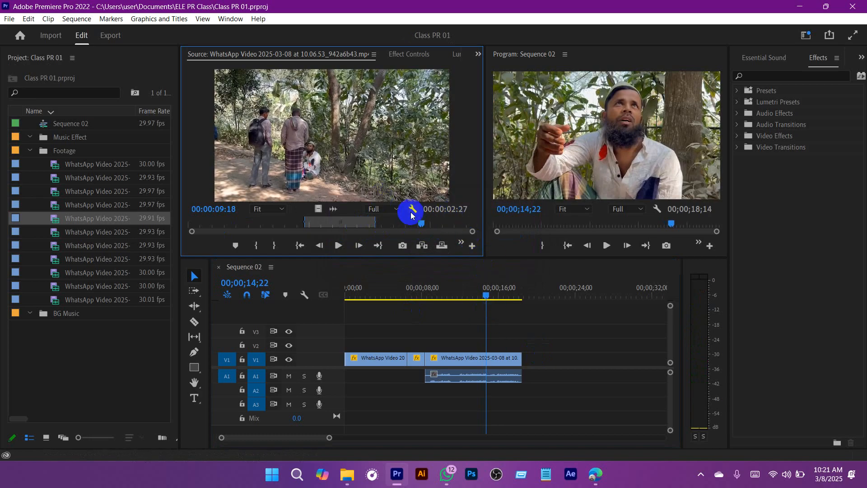
left_click_drag(420, 225, 412, 224)
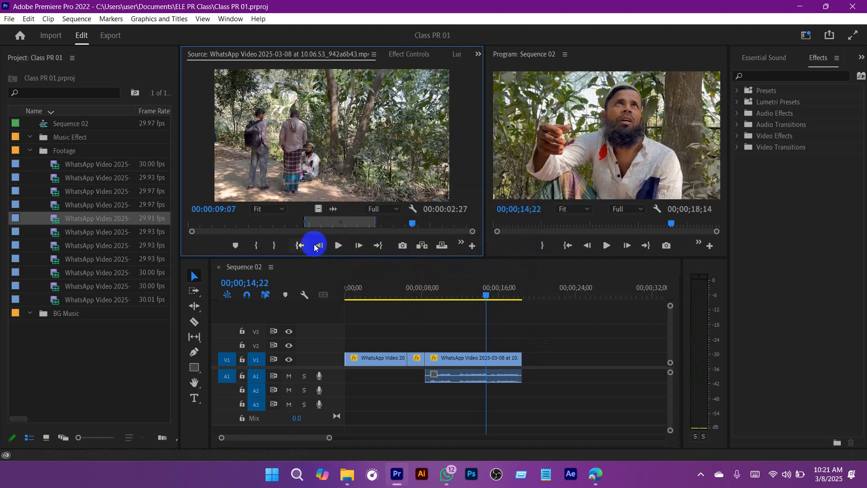
left_click(255, 247)
left_click(338, 246)
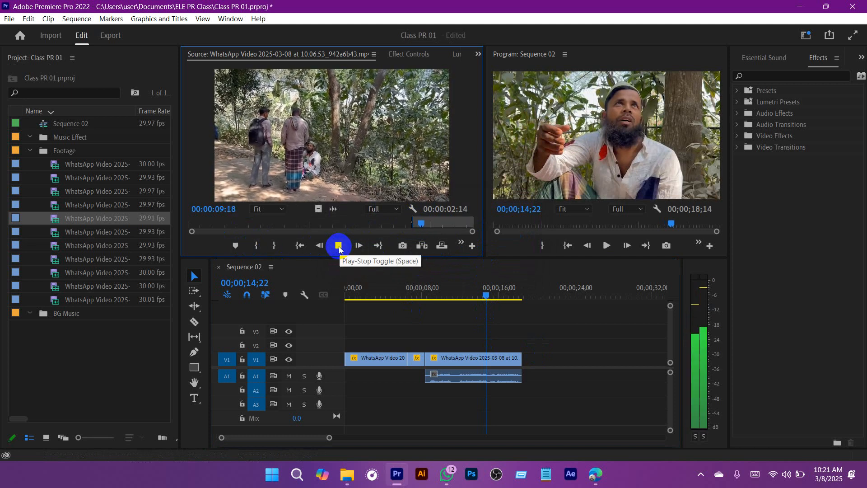
left_click(339, 245)
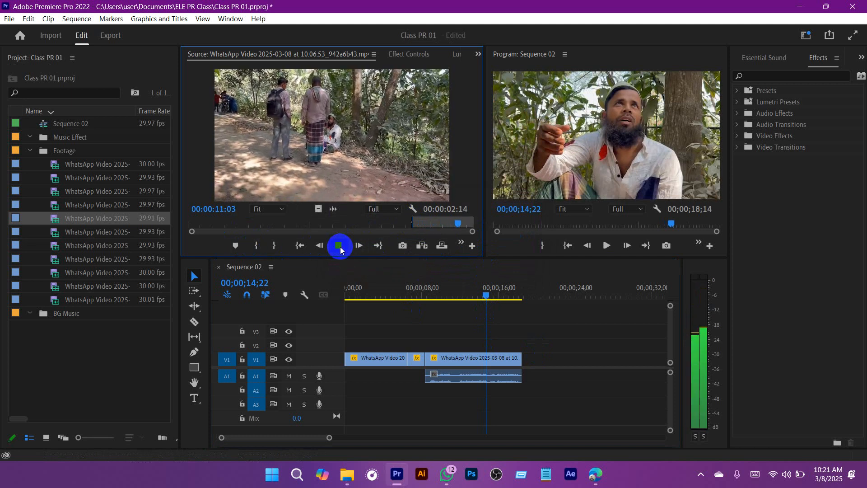
left_click_drag(457, 222, 447, 224)
left_click(273, 246)
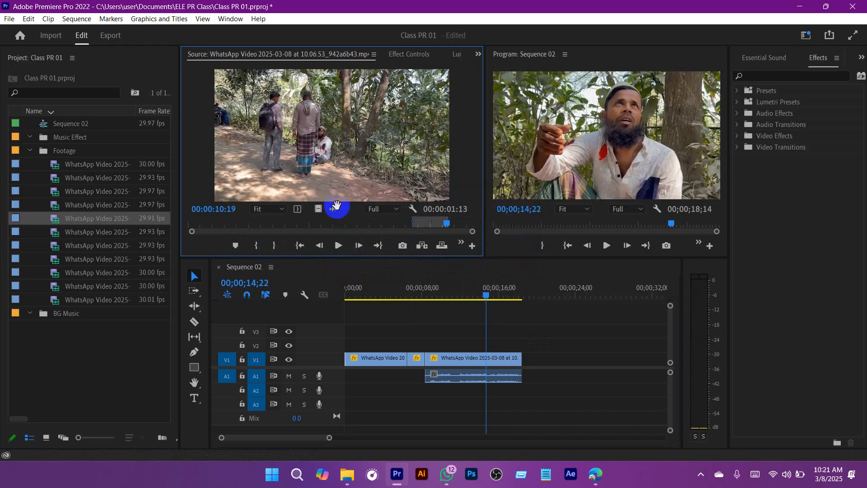
Step: Place the newly marked range video-only on V2 starting at 00;00;14;22, above clip 10.06.47_483bc13b
left_click_drag(316, 209, 491, 345)
right_click(492, 344)
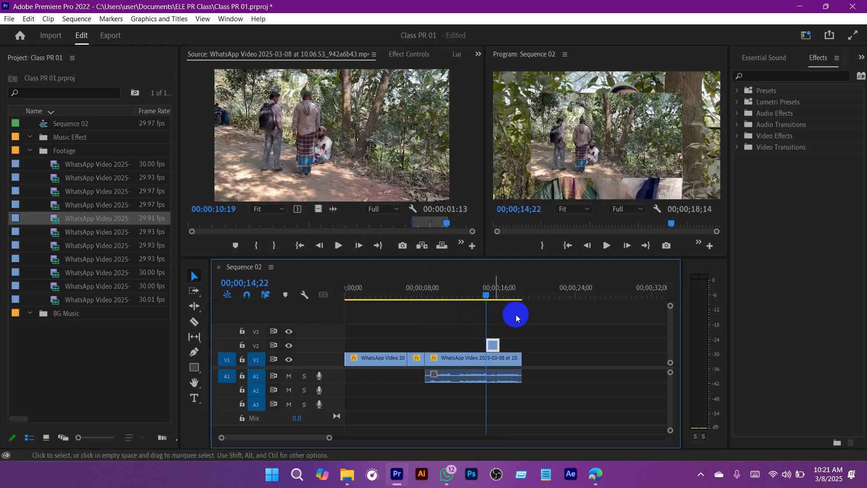
left_click(487, 332)
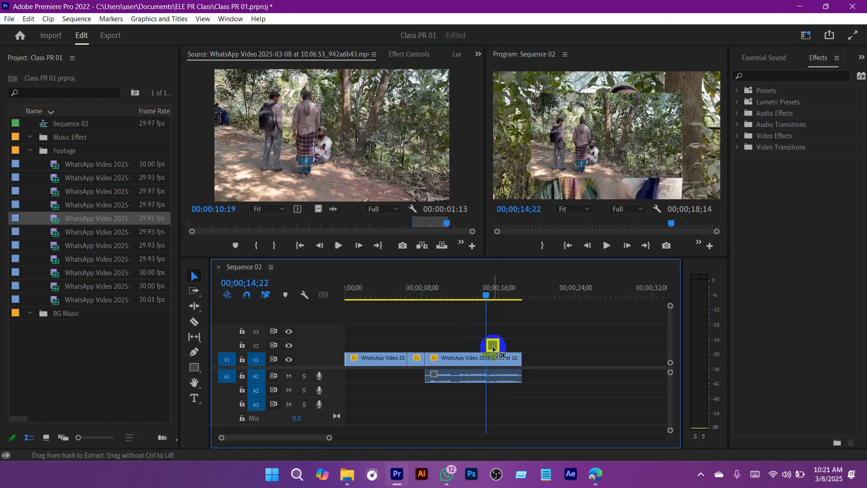
Step: Move the V2 clip to start at 00;00;11;28 with the copied Motion scaling applied, and save the project
left_click(485, 307)
left_click_drag(485, 309, 460, 296)
left_click(494, 341)
left_click_drag(488, 348, 464, 344)
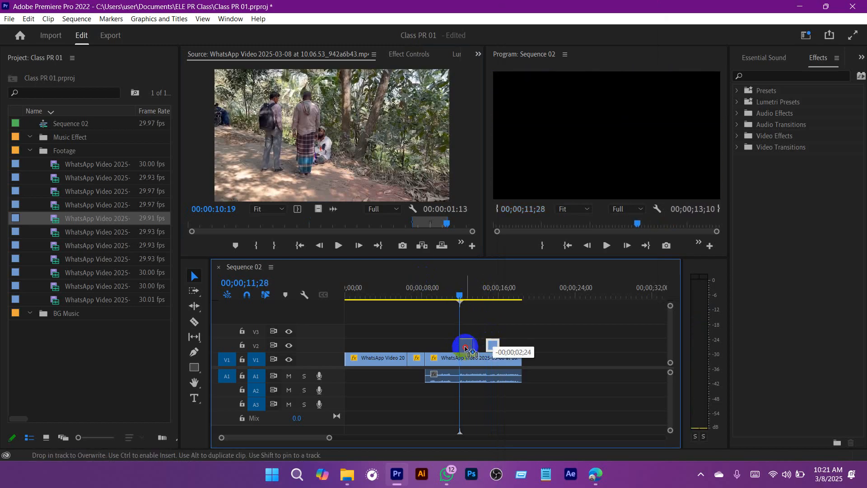
key("ctrl+s")
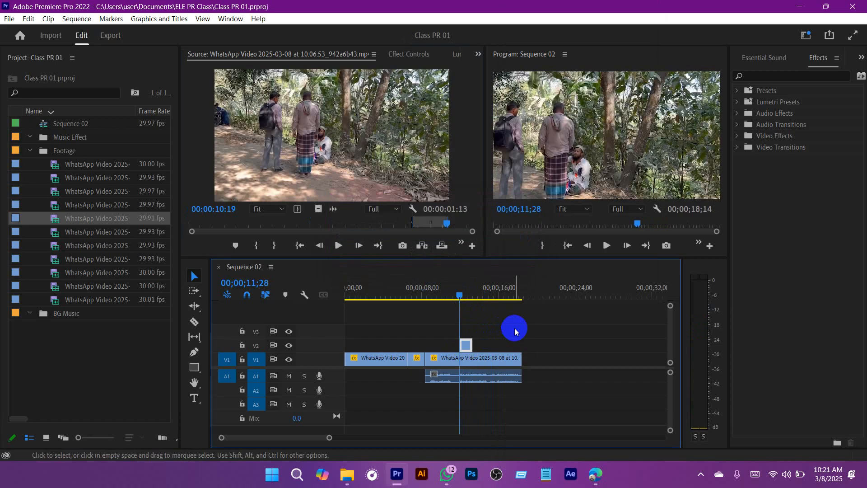
Step: Switch to the Google Meet call in the browser, mute the microphone and turn it back on
mouse_move(598, 482)
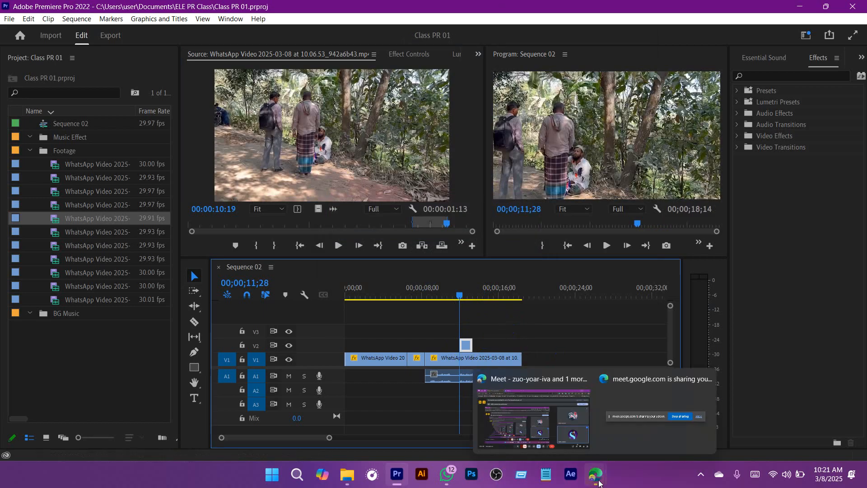
left_click(538, 429)
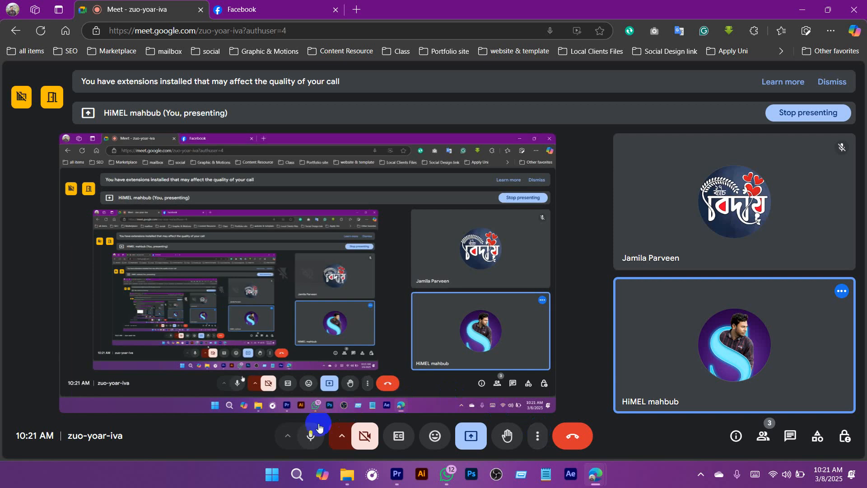
left_click(318, 427)
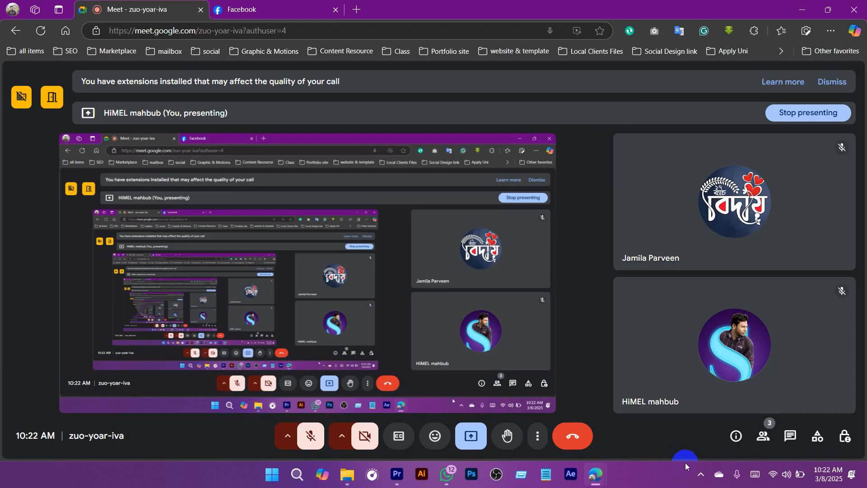
key("ctrl+d")
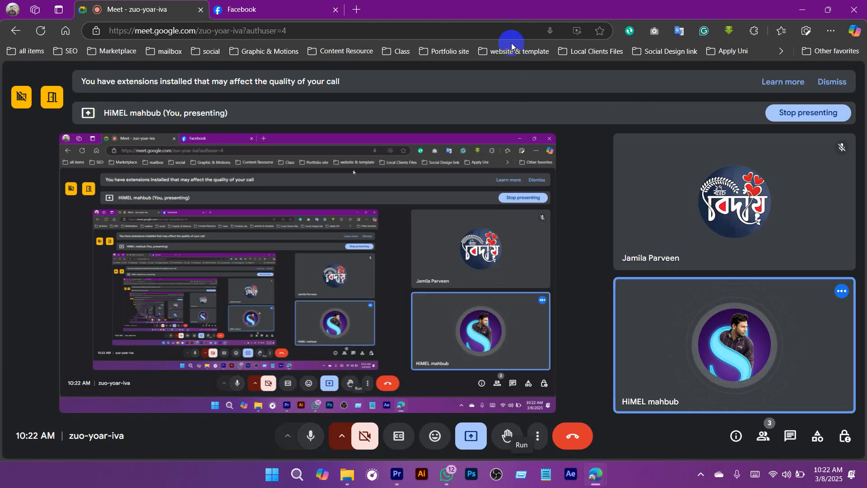
Step: Switch back to Premiere Pro and play Sequence 02 from just before the V2 cutaway, stopping at 00;00;15;12
left_click(399, 477)
left_click_drag(460, 294, 446, 294)
key("space")
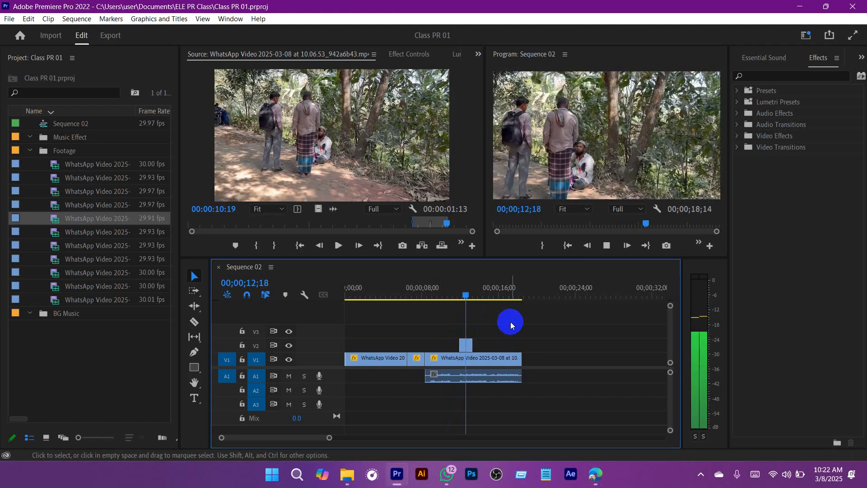
key("space")
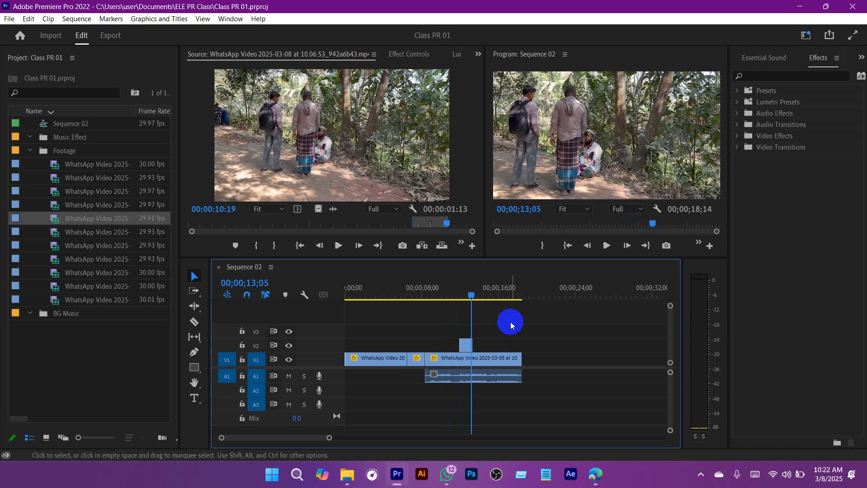
key("space")
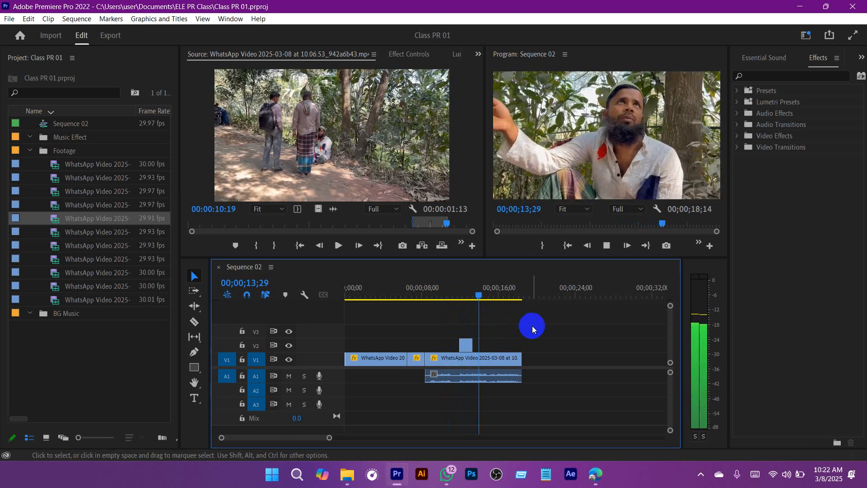
key("space")
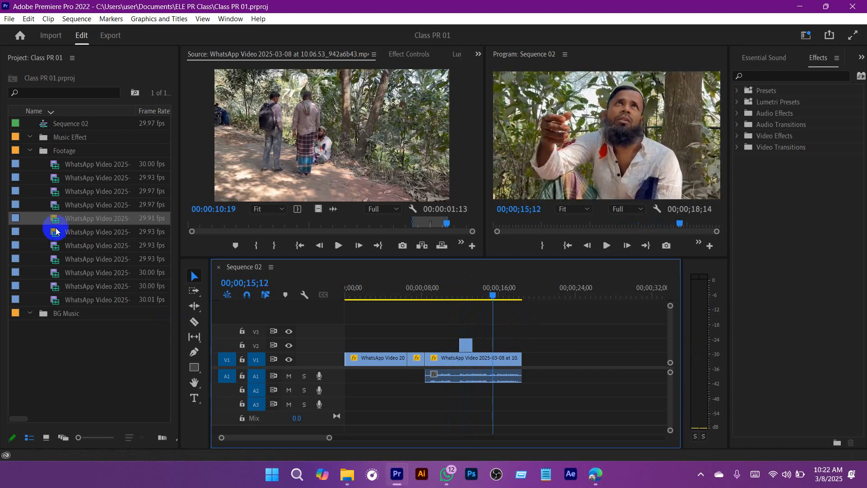
Step: Mark a 00:00:01:25 range in source clip 10.06.40_8bd14e2c, with the Out point at 00:00:05:19
double_click(53, 238)
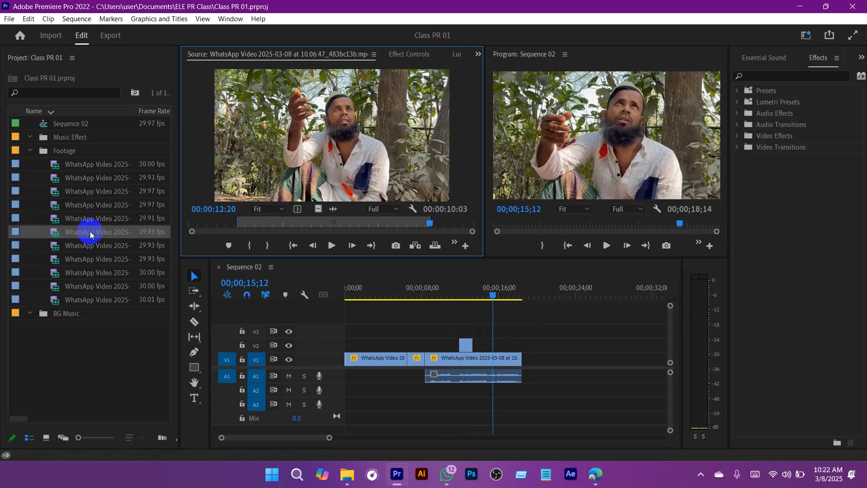
double_click(52, 244)
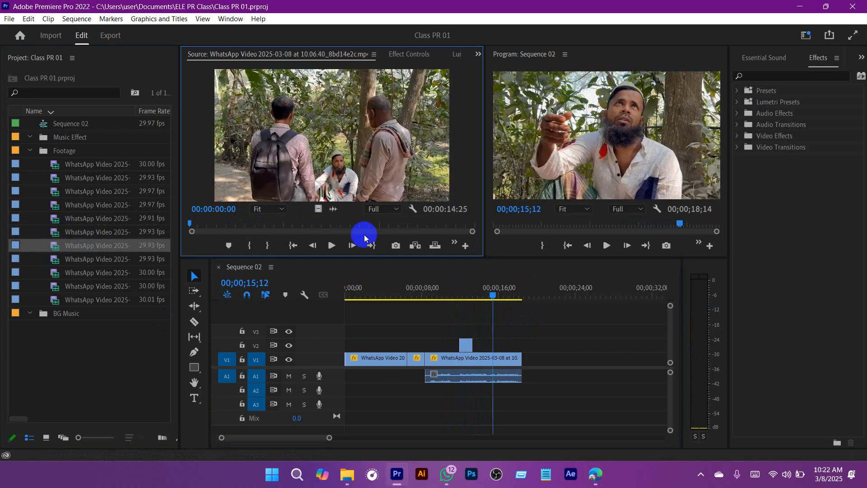
left_click(331, 244)
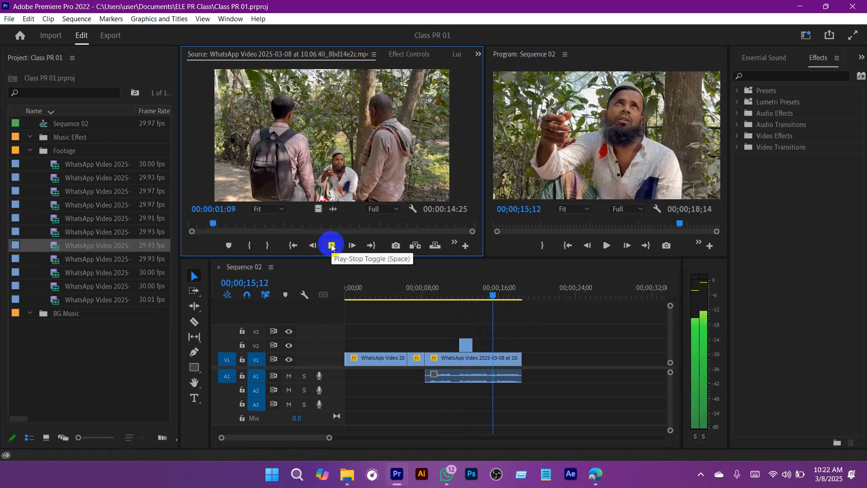
left_click(249, 247)
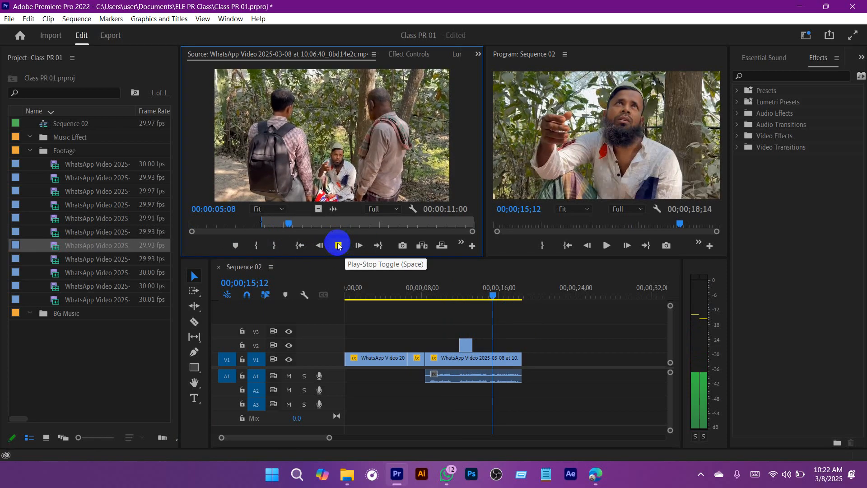
left_click(338, 245)
left_click_drag(301, 221, 282, 223)
left_click(338, 246)
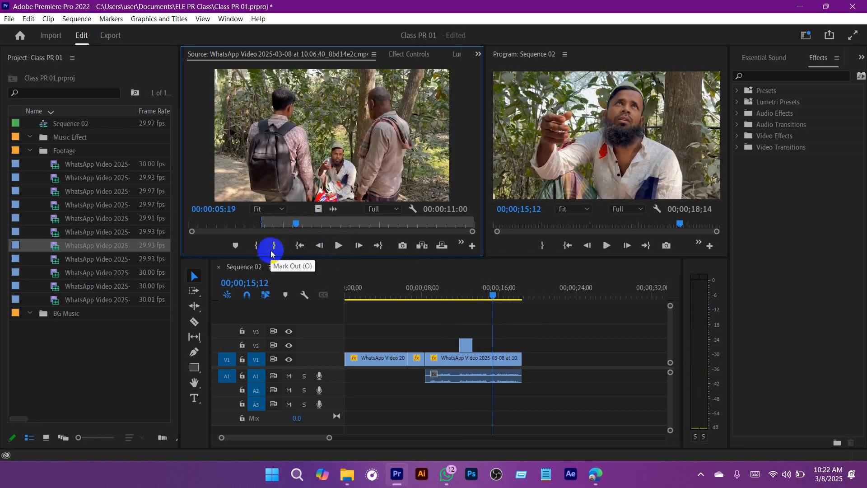
left_click(274, 245)
Step: Place the marked range video-only on V2 starting at 00;00;15;12 with the copied Motion scaling, and play back the edit
left_click_drag(316, 208, 501, 345)
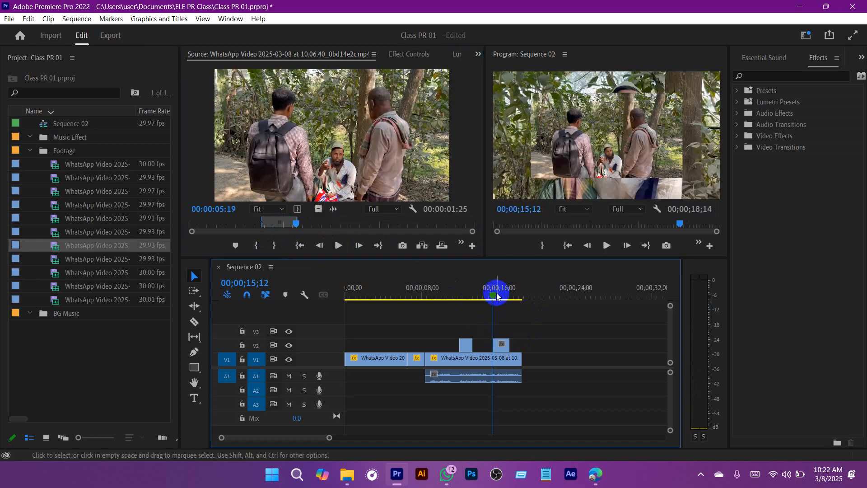
right_click(504, 352)
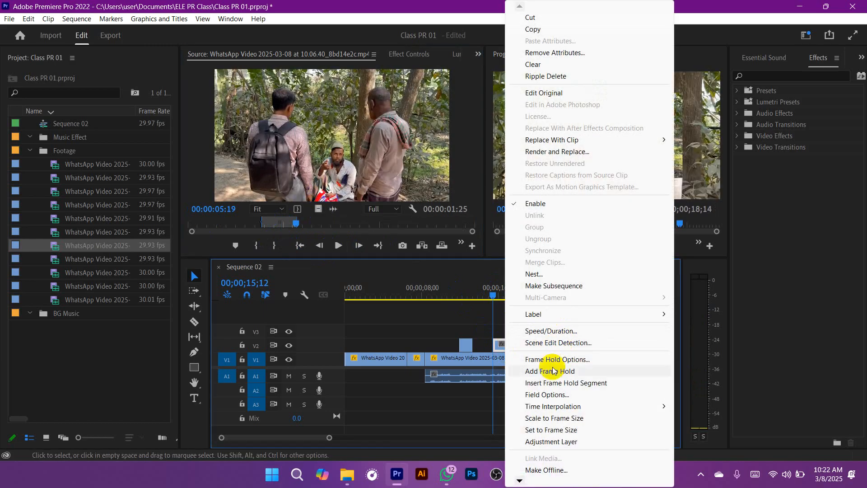
left_click(487, 326)
left_click(501, 291)
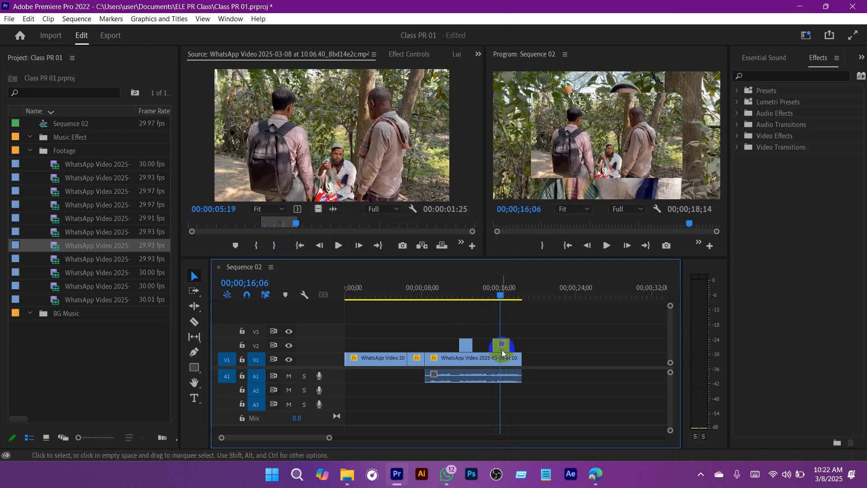
left_click_drag(499, 292, 405, 277)
key("space")
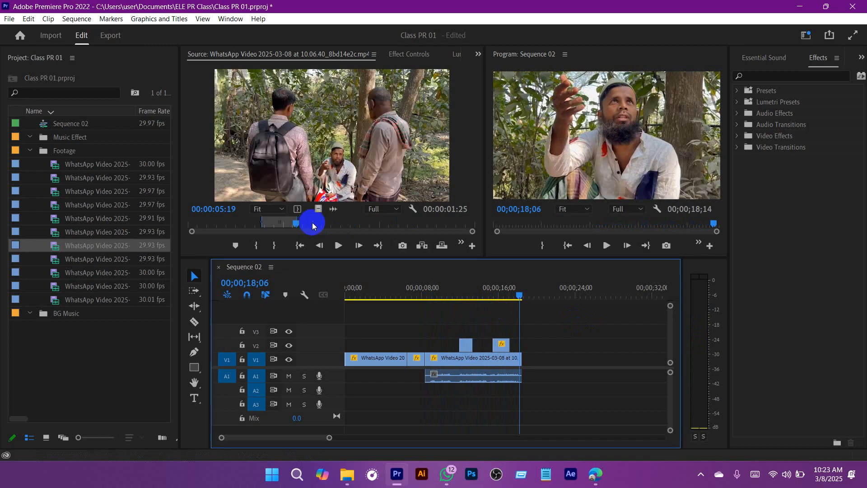
Step: Mark a new 00:00:02:27 range in the source clip ending at 00:00:08:29 and append it with audio on V1, applying the copied Motion scaling
left_click(338, 245)
left_click(260, 245)
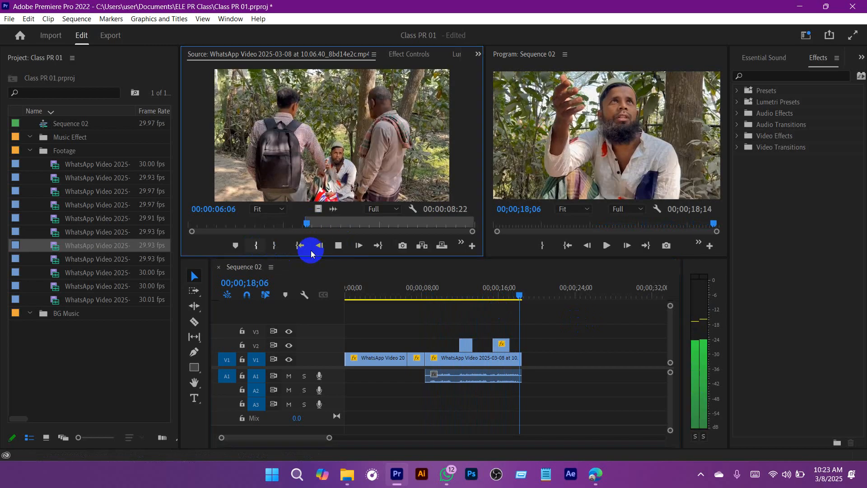
left_click(339, 246)
left_click_drag(435, 225, 305, 225)
left_click(338, 245)
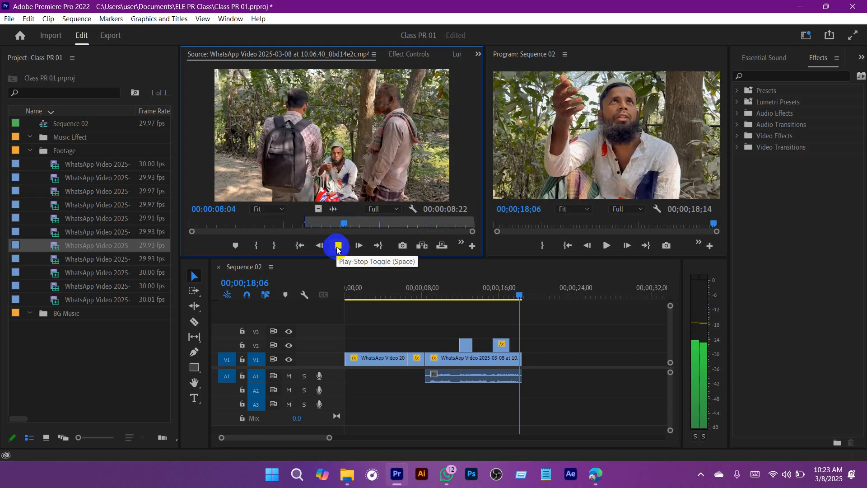
left_click(338, 247)
left_click(273, 246)
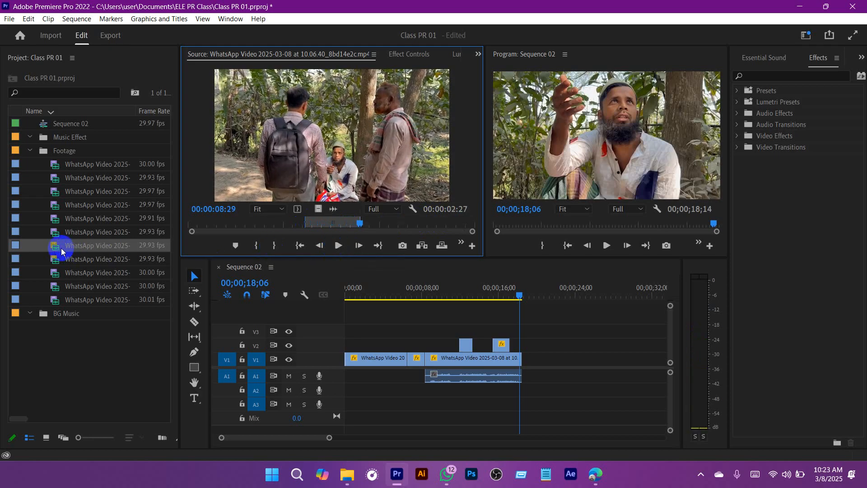
left_click_drag(55, 247, 540, 362)
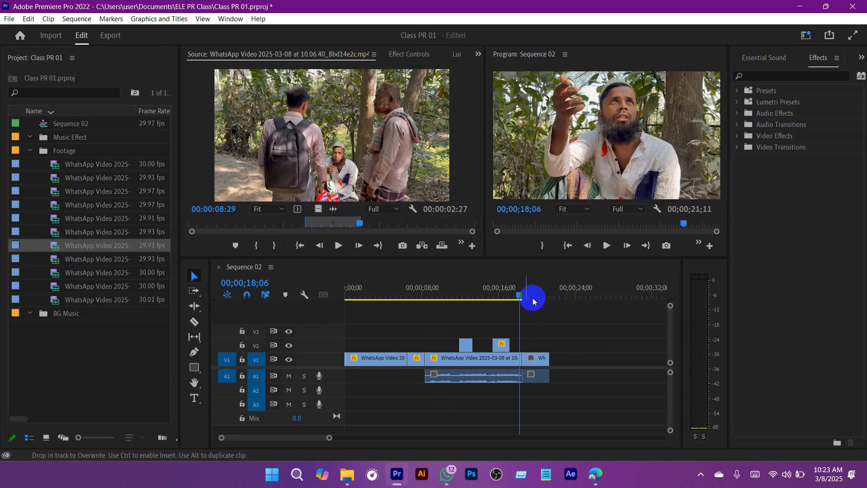
key("space")
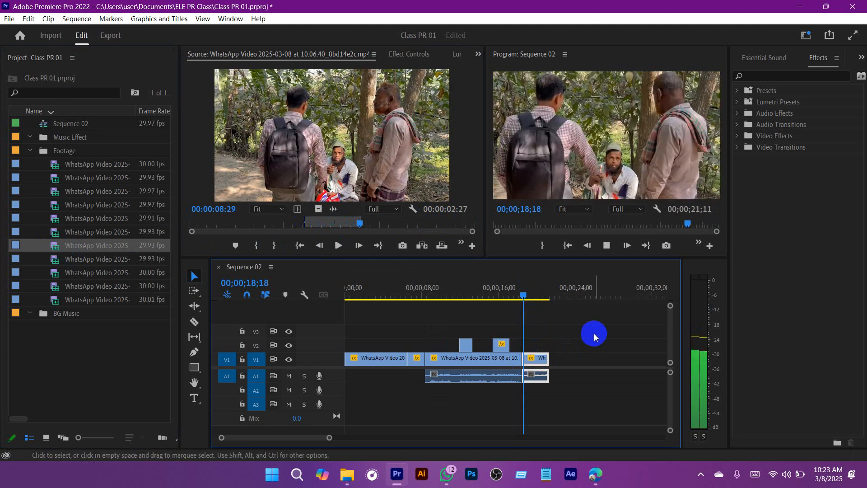
Step: Shift the appended V1 clip to start at 00;00;18;24, extend its start back to the preceding clip, and play across the cut
left_click_drag(547, 292, 526, 295)
left_click_drag(569, 357, 537, 391)
left_click_drag(541, 355, 546, 356)
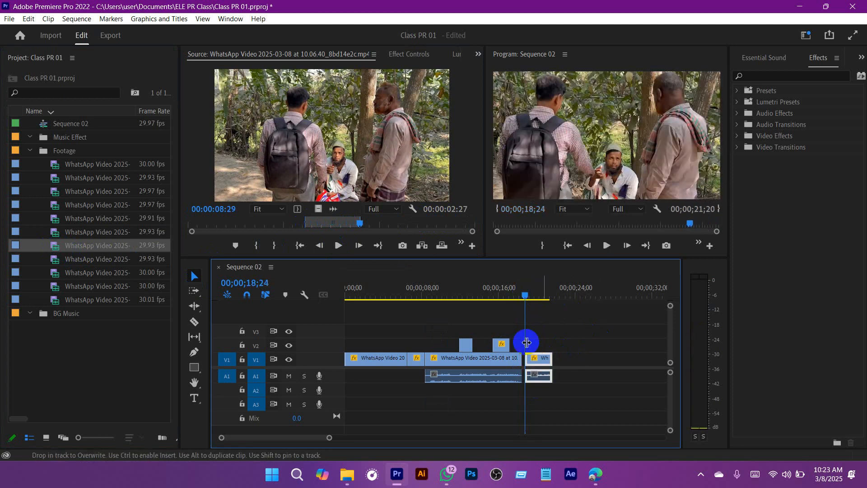
left_click_drag(524, 294, 504, 294)
left_click_drag(526, 357, 524, 357)
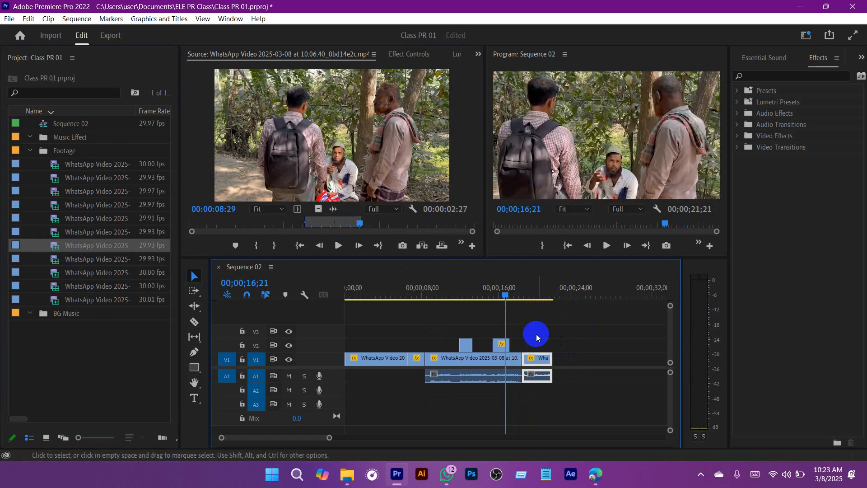
left_click_drag(524, 292, 518, 289)
key("space")
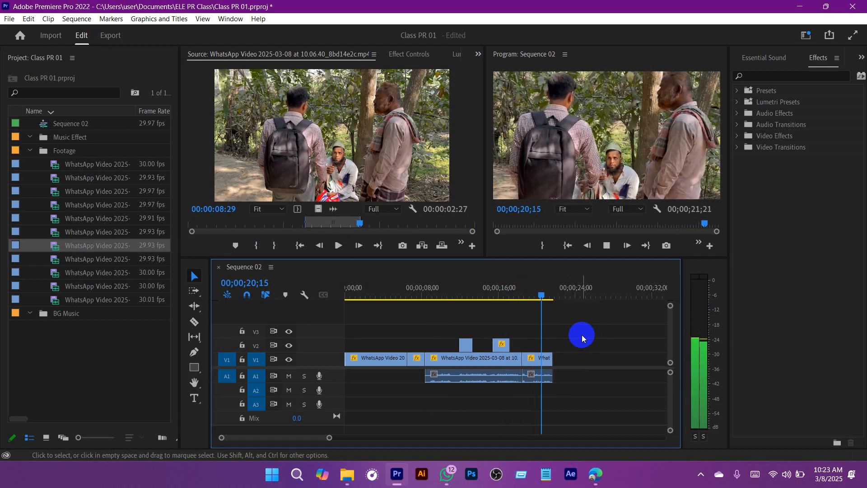
key("space")
Step: Preview the other footage clips in the Source monitor and scrub the start of clip 10.06.34_ea26747d to find the next shot
double_click(53, 261)
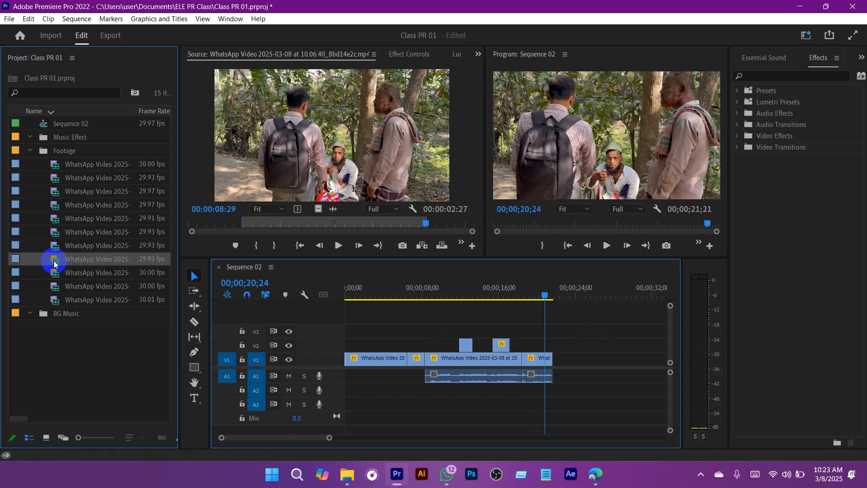
double_click(54, 233)
double_click(55, 220)
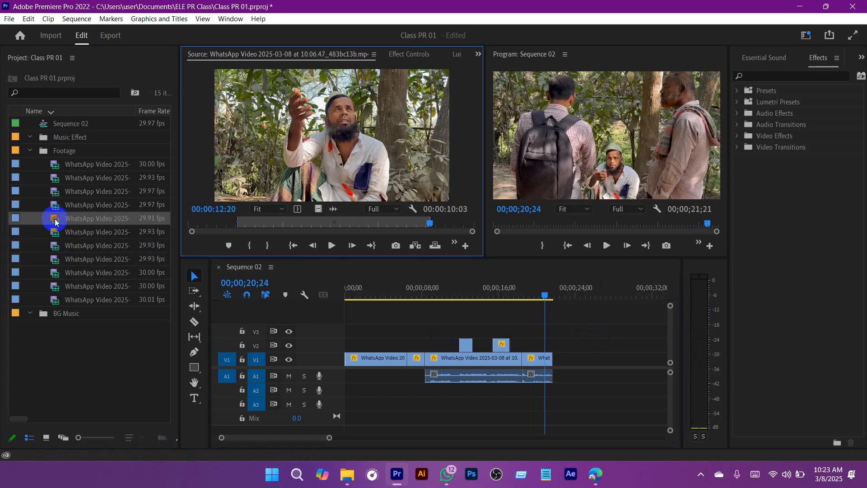
double_click(56, 206)
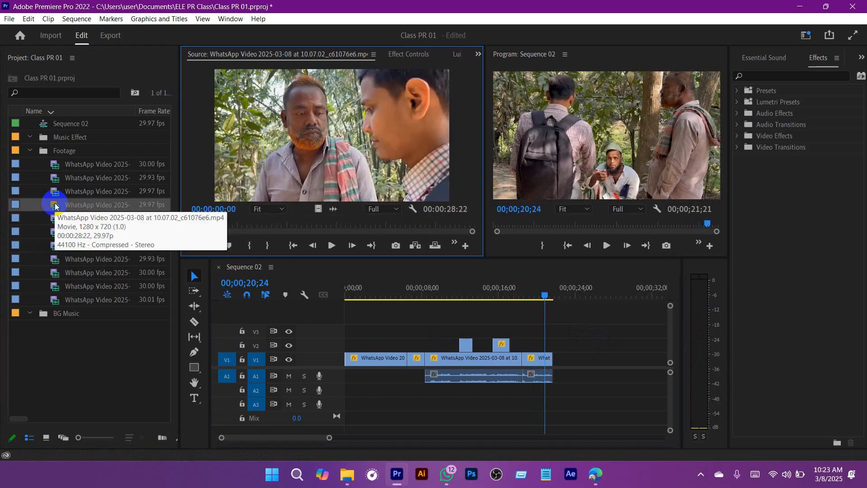
left_click(56, 194)
double_click(55, 194)
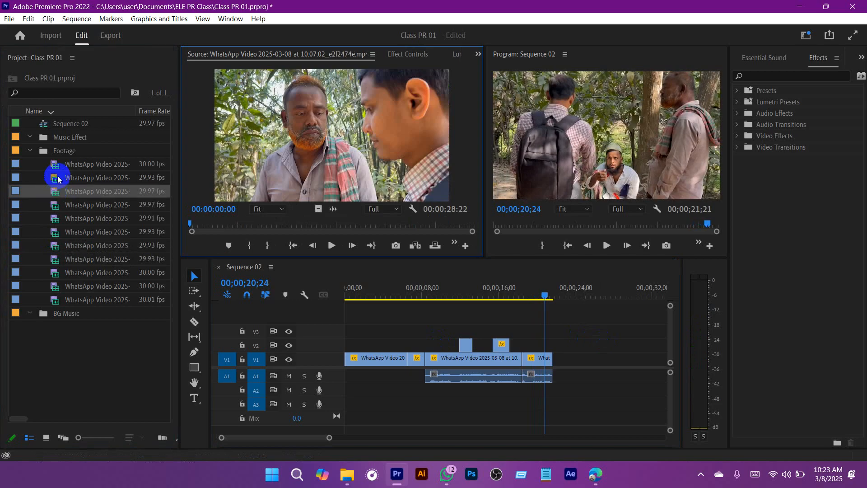
double_click(59, 262)
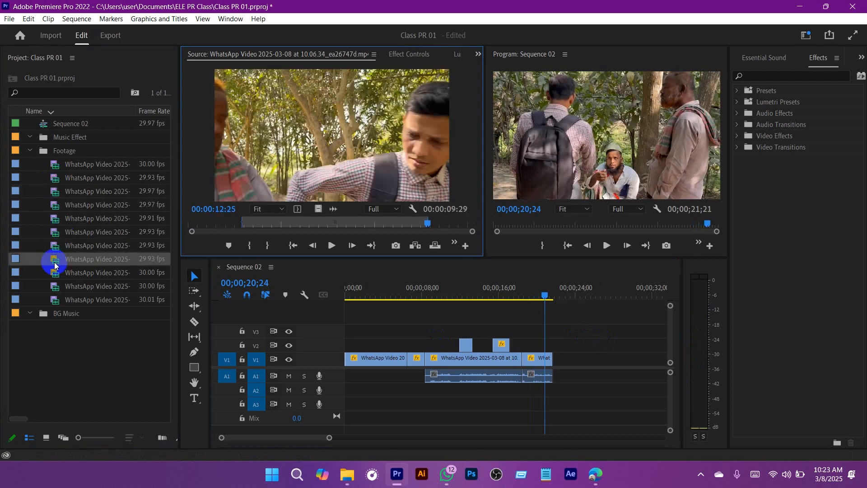
mouse_move(280, 224)
left_mouse_down()
mouse_move(255, 223)
mouse_move(269, 231)
left_mouse_up()
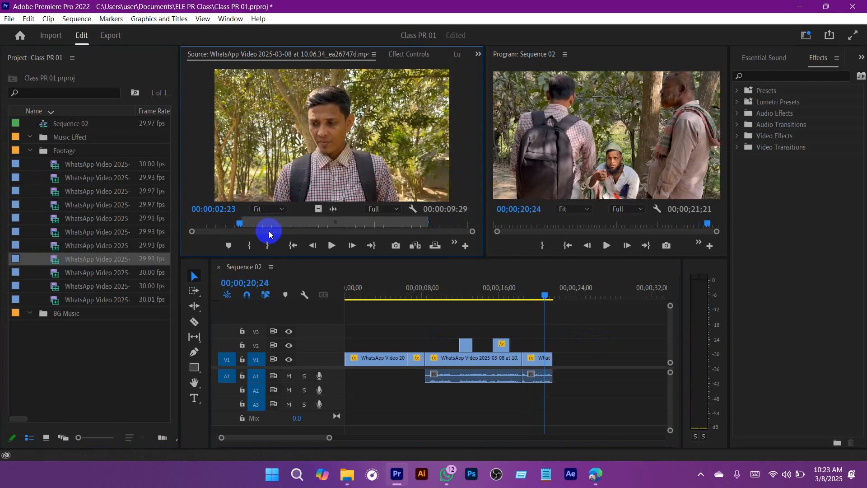
left_click(631, 381)
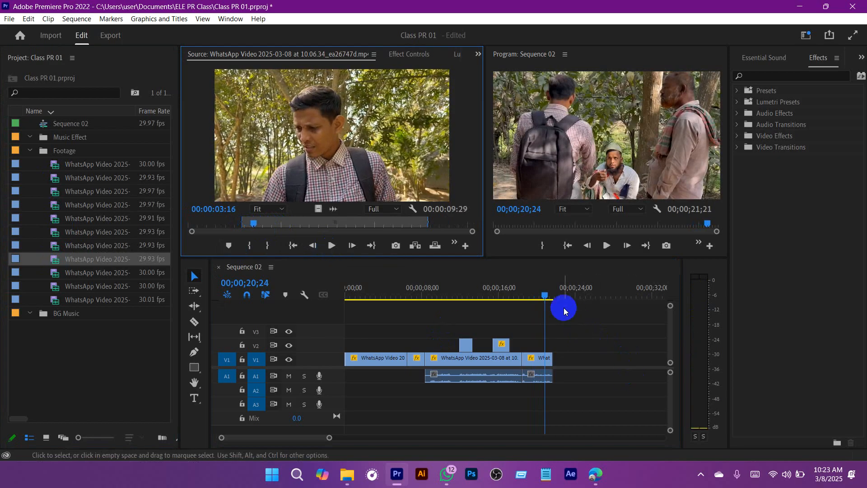
Step: Play the sequence across the cut into the last V1 clip, stopping at 00;00;19;15
left_click(514, 289)
key("space")
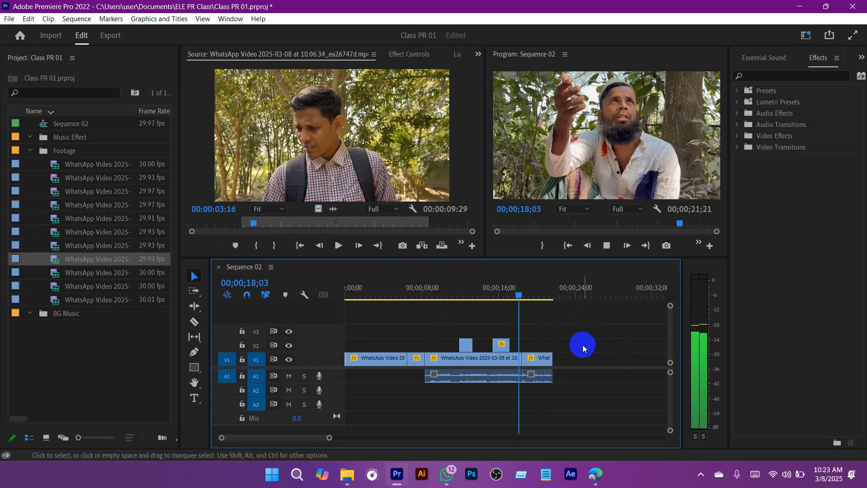
key("space")
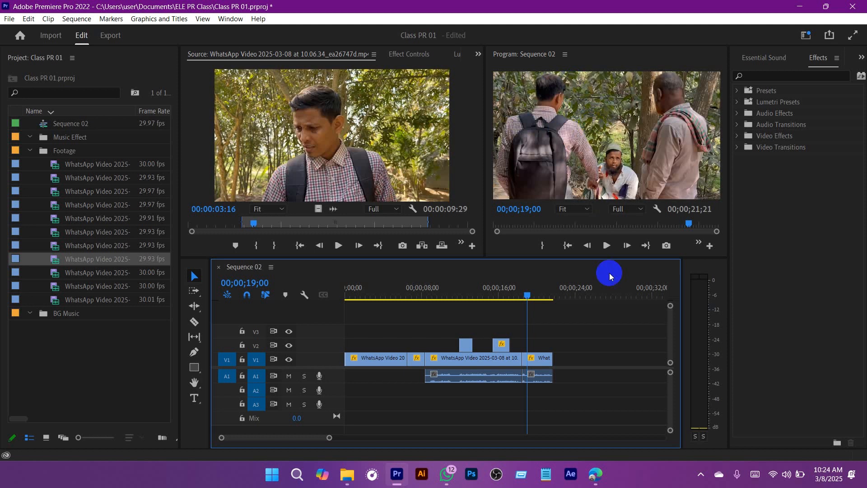
key("space")
key("space")
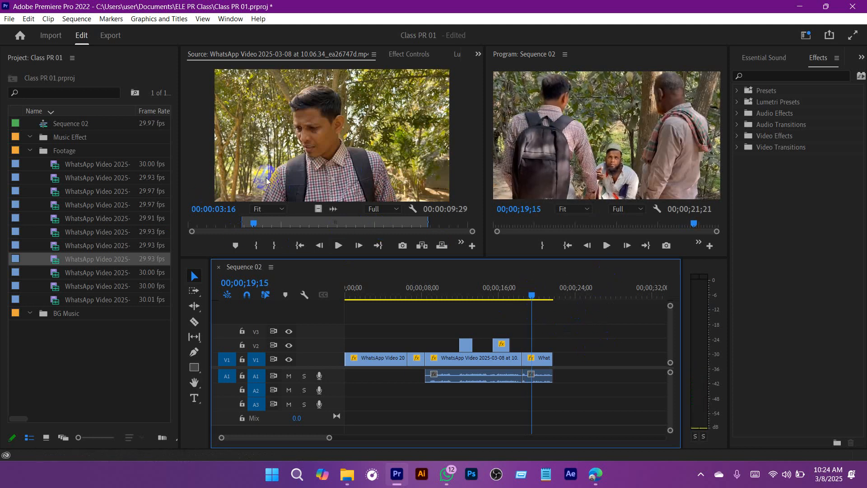
Step: Replay the cut from 00;00;18;03 and trim the end of the last V1 clip and its audio to 00;00;20;00
left_click_drag(532, 295, 519, 295)
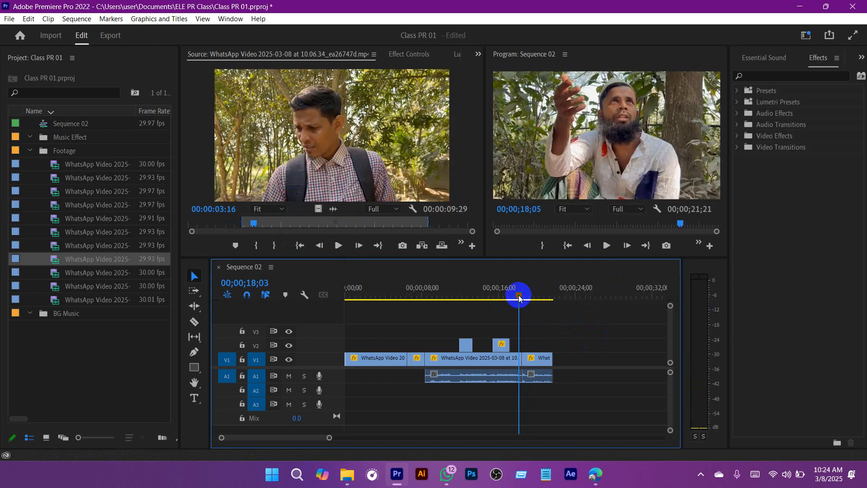
key("space")
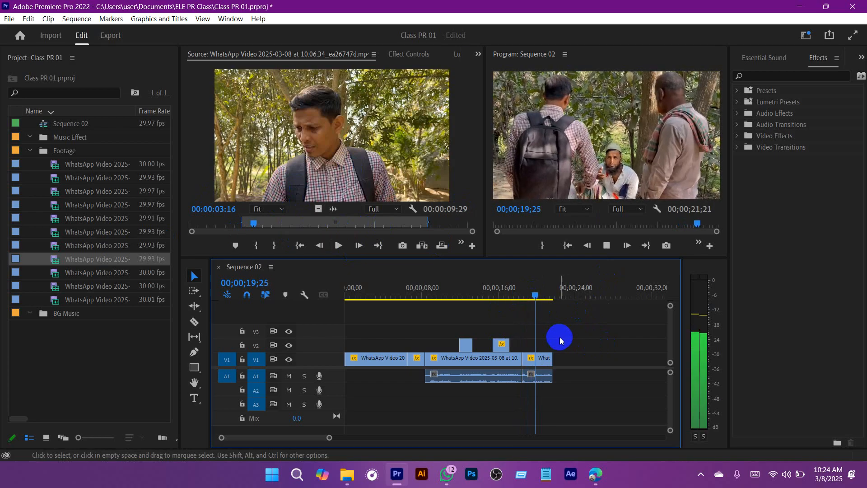
key("space")
left_click_drag(581, 339, 539, 392)
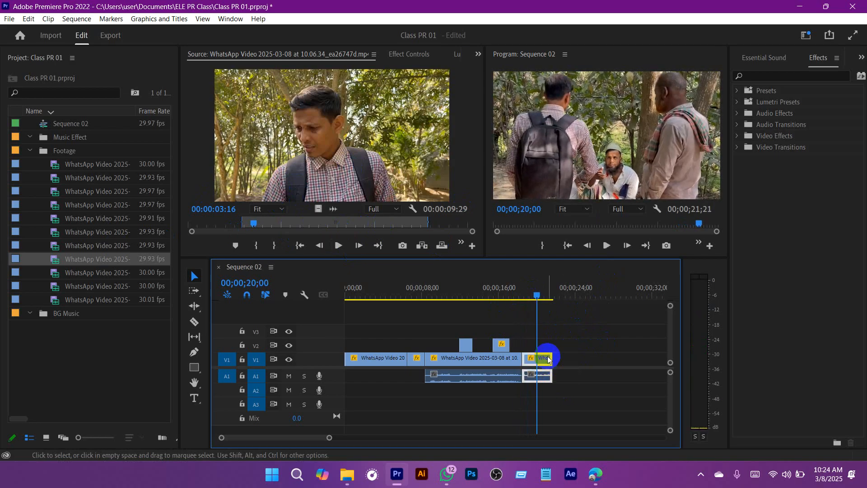
left_click_drag(556, 360, 538, 360)
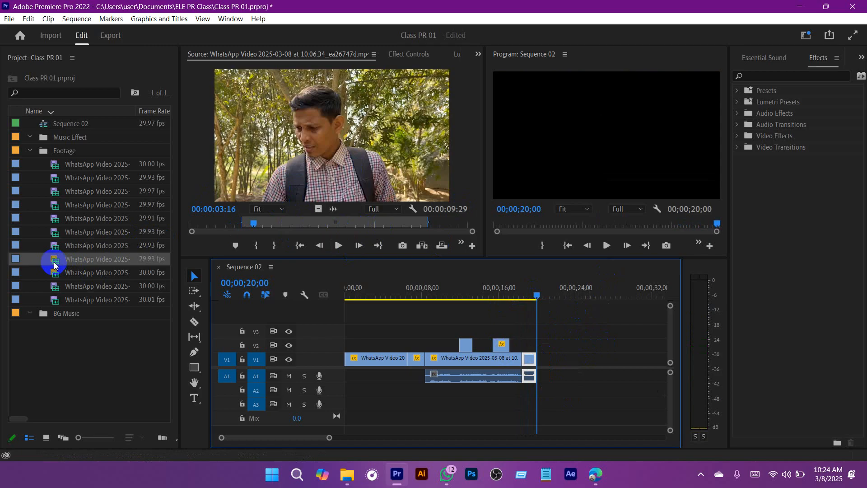
Step: Append the marked 10.06.34_ea26747d clip to V1 at 00;00;20;00, apply the copied Motion scaling, and play across the cut
left_click_drag(54, 264, 575, 357)
left_click_drag(535, 295, 511, 295)
left_click(568, 340)
key("space")
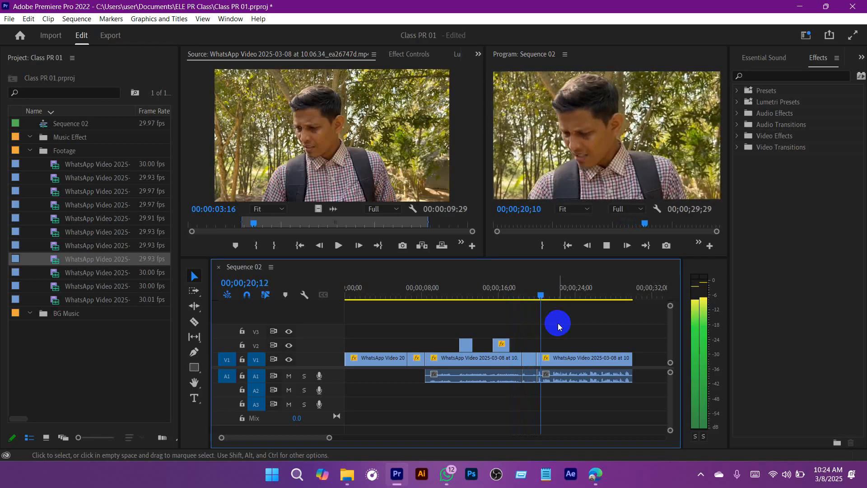
key("space")
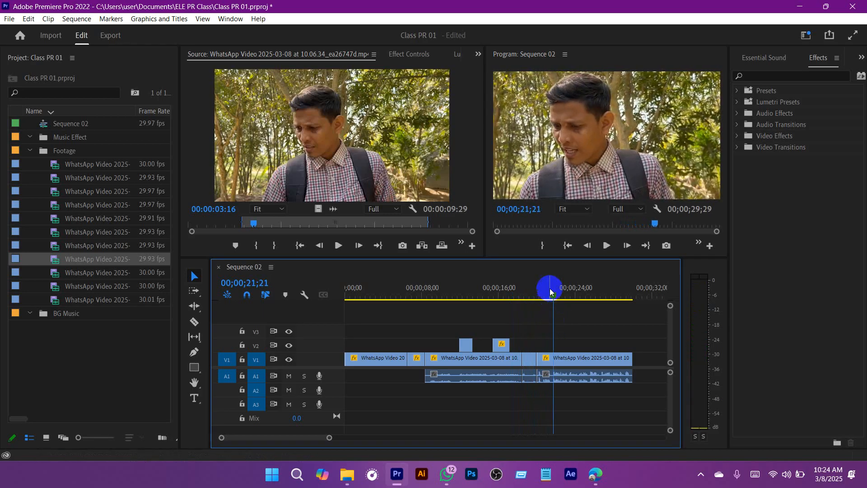
Step: Trim the start of the last V1 clip and its audio to 00;00;21;15, close the gap before it, and replay the cut
left_click_drag(551, 295, 550, 297)
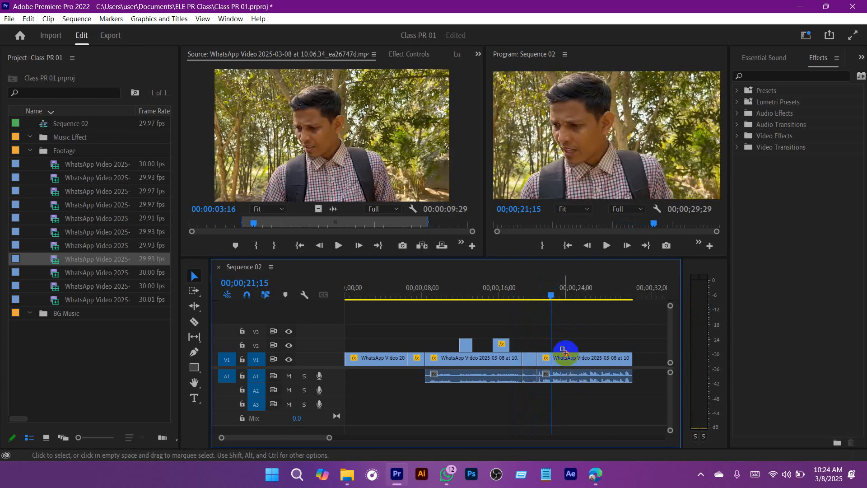
left_click(545, 367)
left_click_drag(547, 360, 544, 360)
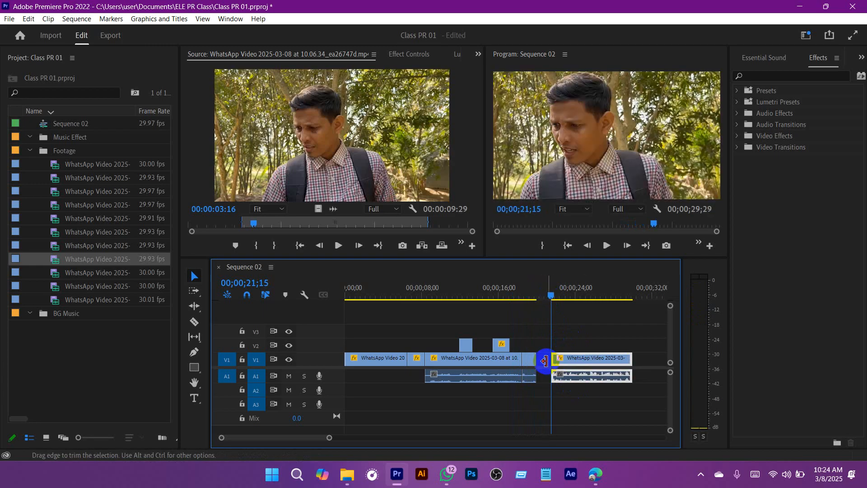
key("Delete")
left_click_drag(552, 293, 531, 295)
key("space")
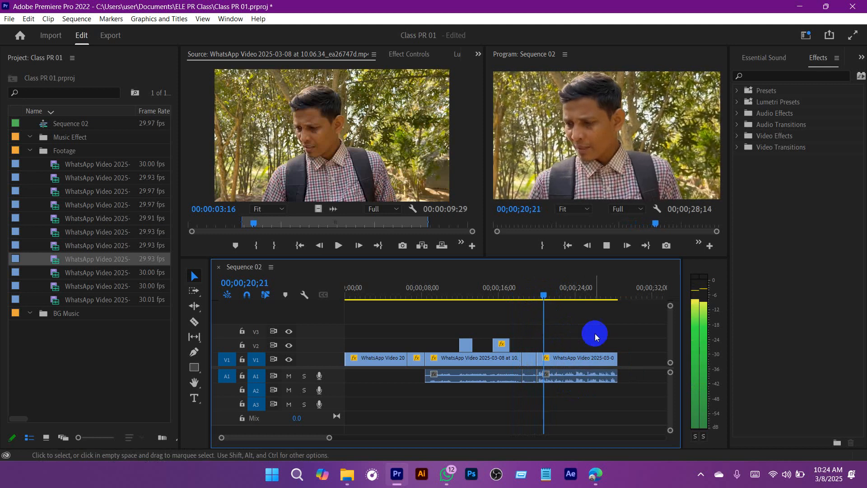
Step: Replay the cut, trim the end of the short V1 clip before the last one to 00;00;19;17, and close the resulting gap
left_click_drag(329, 437, 294, 437)
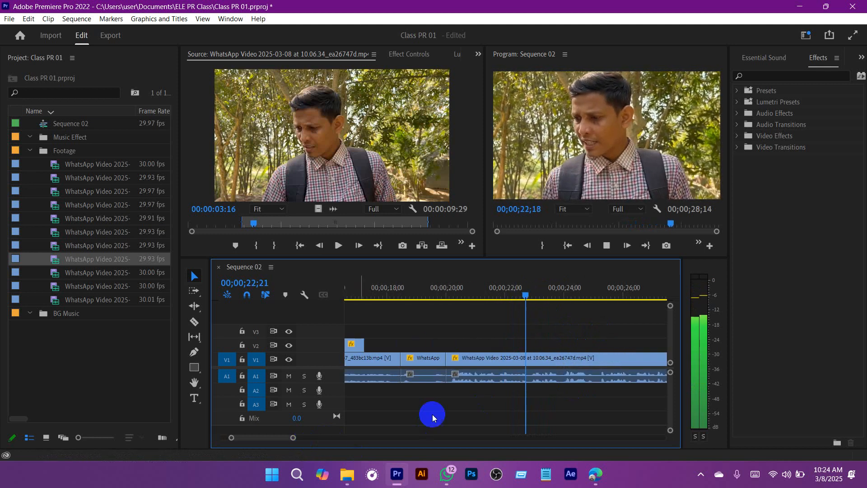
key("space")
left_click_drag(404, 288, 390, 289)
key("space")
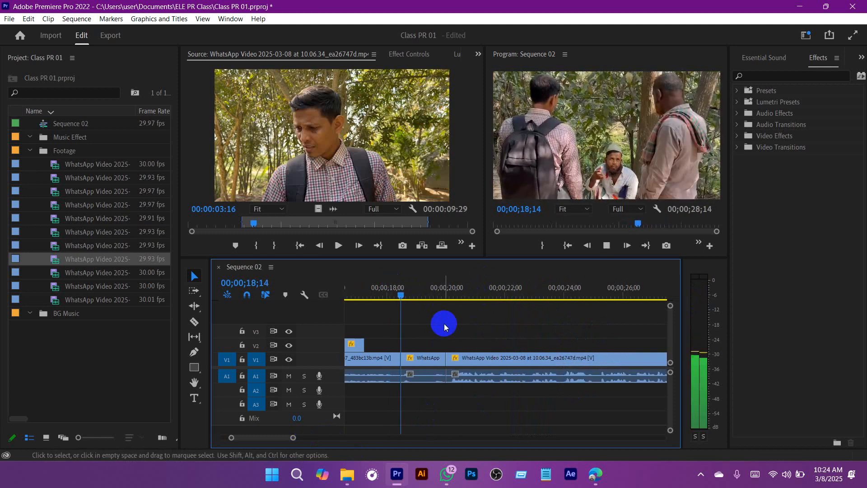
key("space")
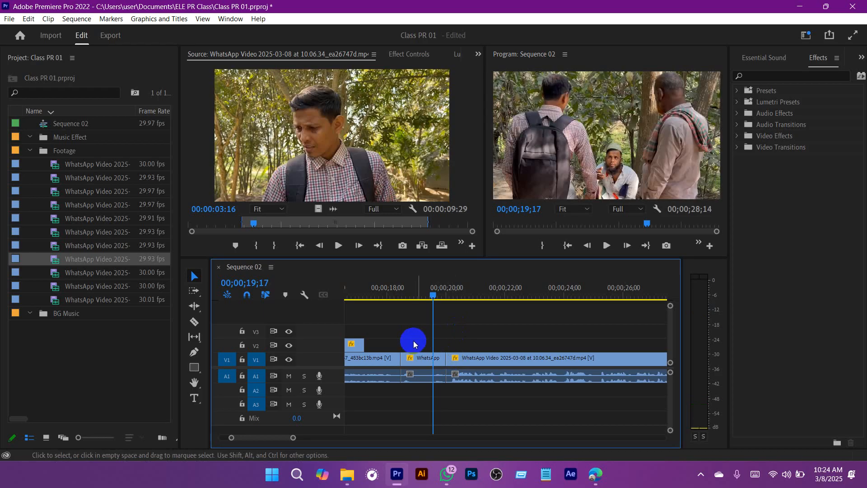
left_click(420, 363)
left_click_drag(440, 362, 433, 361)
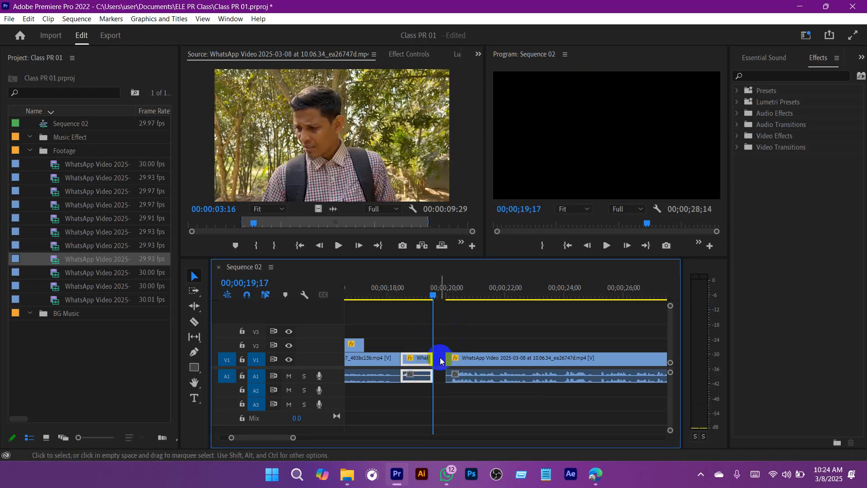
left_click(440, 360)
key("Delete")
Step: Play the sequence from 00;00;18;01 through the last V1 clip and park the playhead at 00;00;27;03
left_click_drag(440, 290, 388, 291)
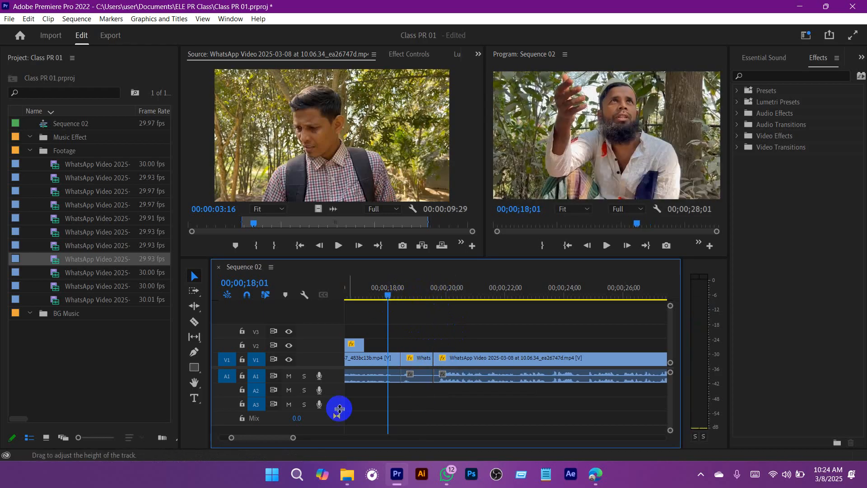
left_click_drag(294, 438, 334, 440)
key("space")
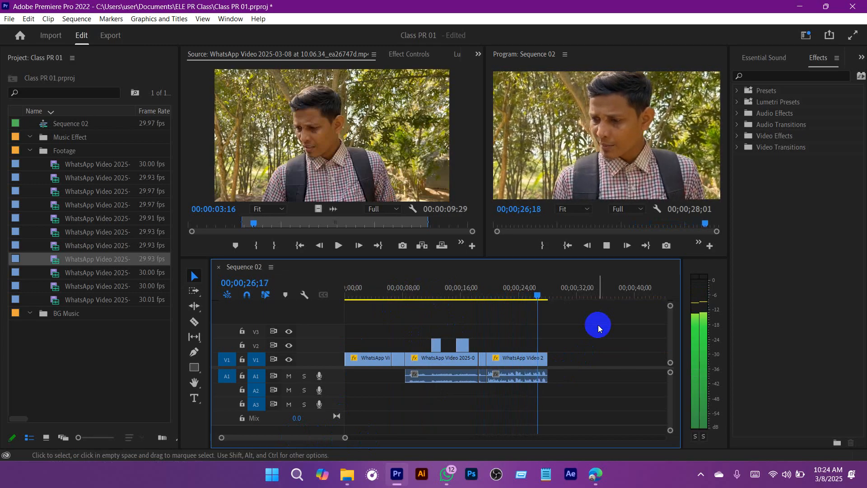
key("space")
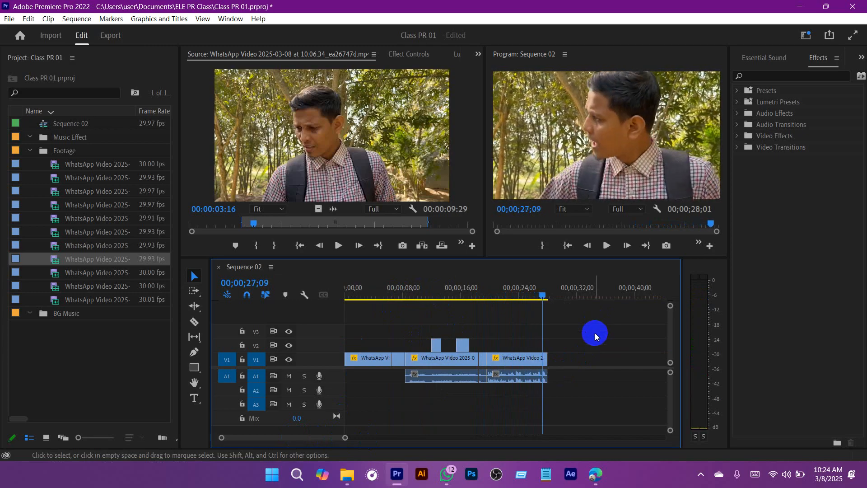
left_click(541, 295)
left_click(188, 276)
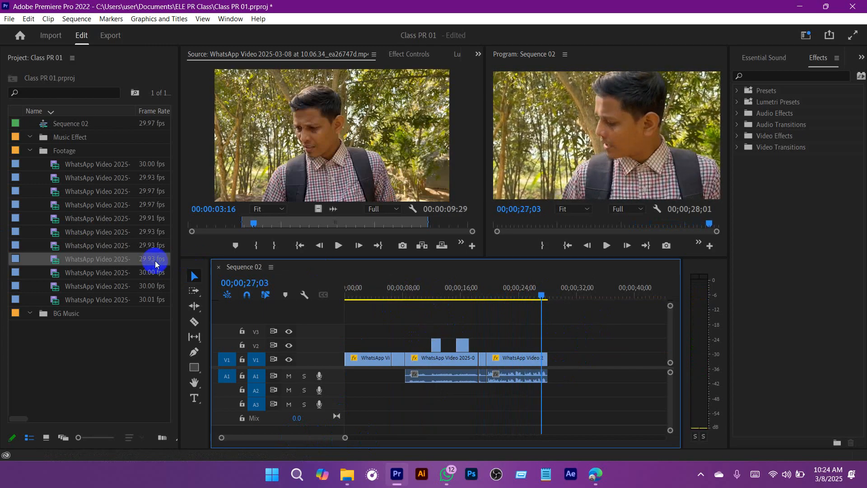
Step: Scrub the remainder of clip 10.06.34_ea26747d in the Source monitor, save the project, and review the end of the last V1 clip
left_click_drag(370, 224, 447, 224)
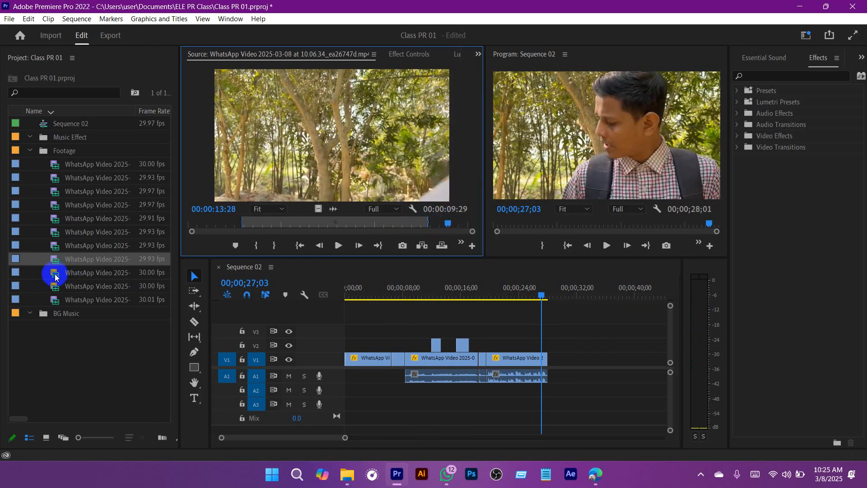
key("ctrl+s")
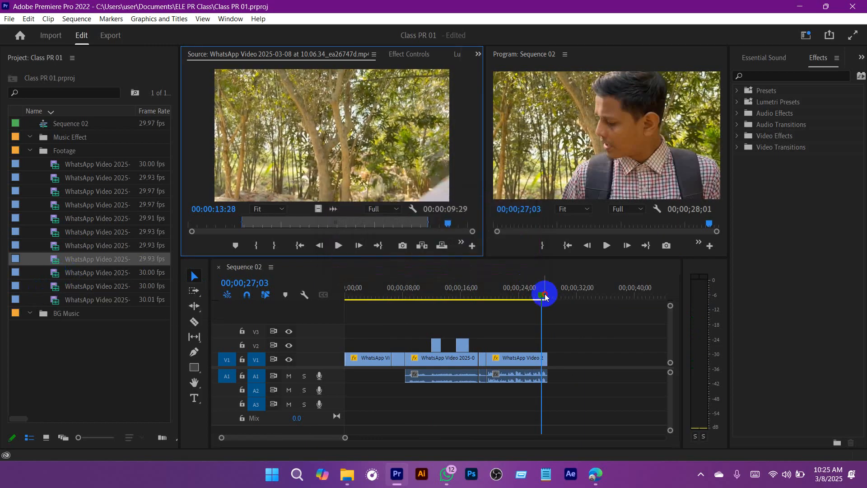
left_click_drag(543, 294, 533, 296)
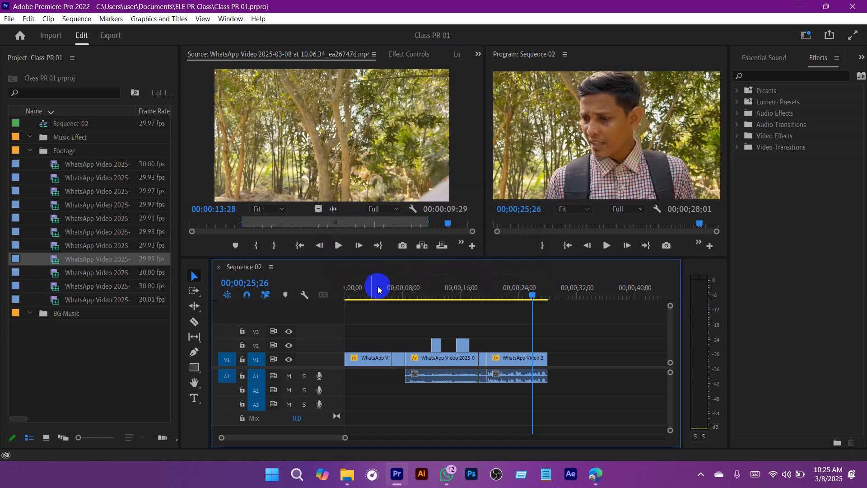
Step: Open clip 10.06.28_1bd2c4b4 in the Source monitor and mark In at 00:00:05:03 and Out at 00:00:07:22
double_click(53, 276)
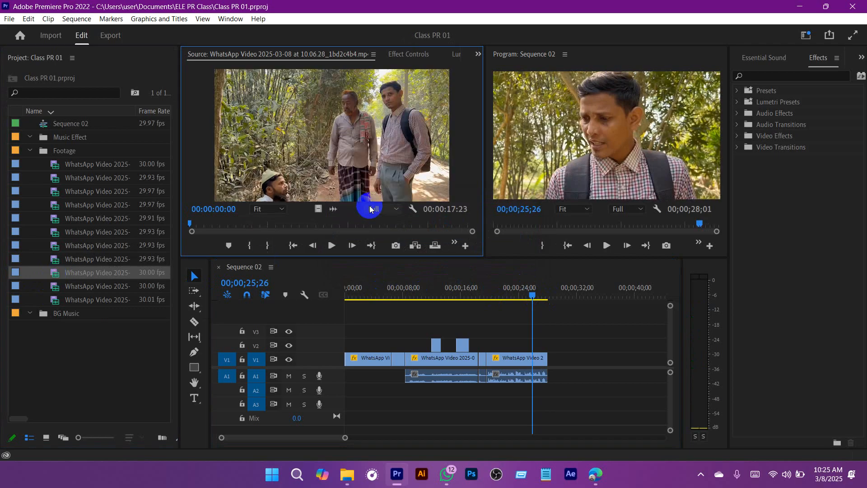
left_click(333, 246)
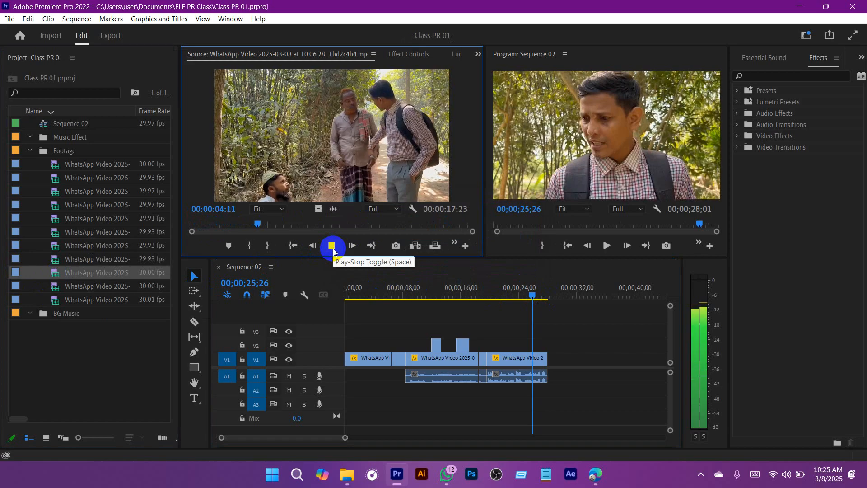
left_click(332, 246)
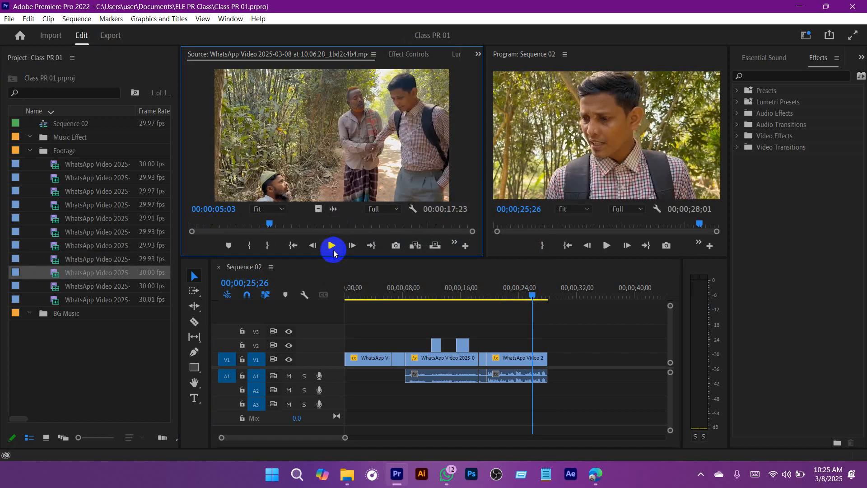
key("i")
left_click(339, 247)
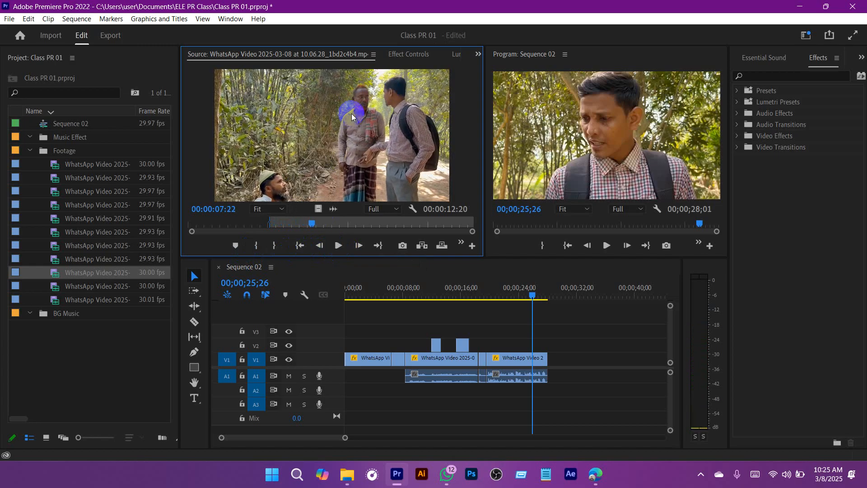
left_click(275, 245)
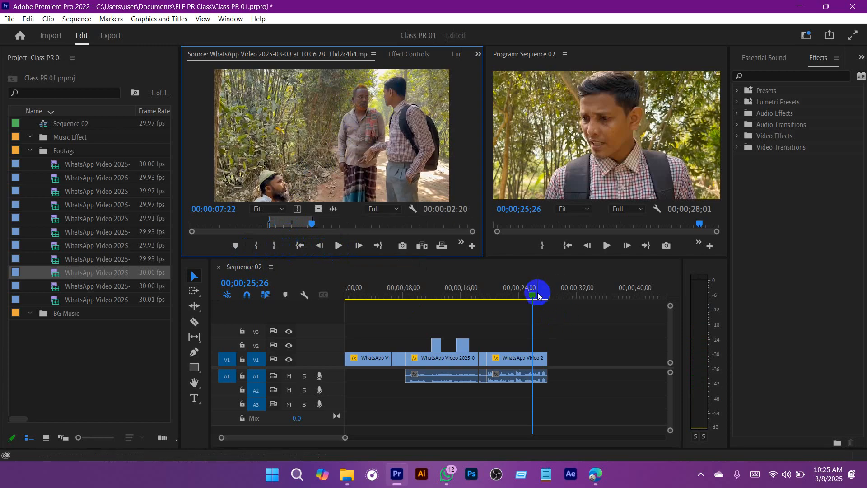
Step: Append the marked 10.06.28_1bd2c4b4 clip to the end of V1 and apply the copied Motion scaling so it fills the frame
left_click_drag(537, 296, 510, 294)
left_click_drag(51, 270, 567, 360)
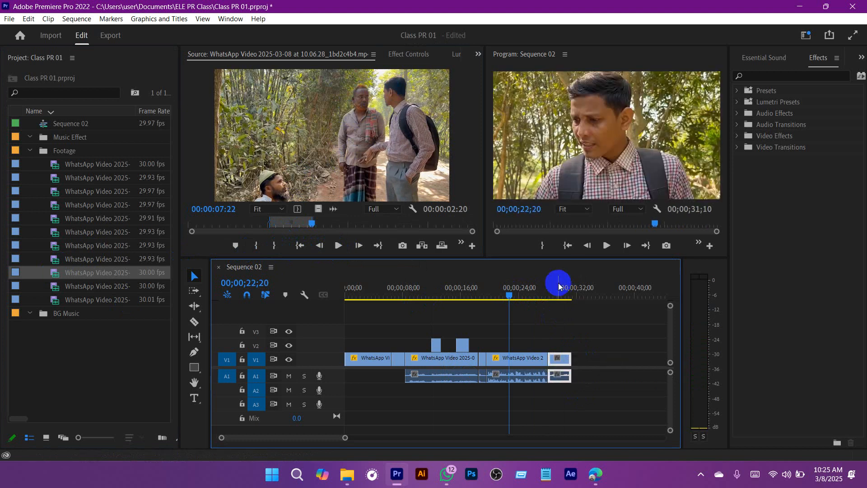
left_click_drag(559, 285, 547, 287)
left_click(597, 321)
key("space")
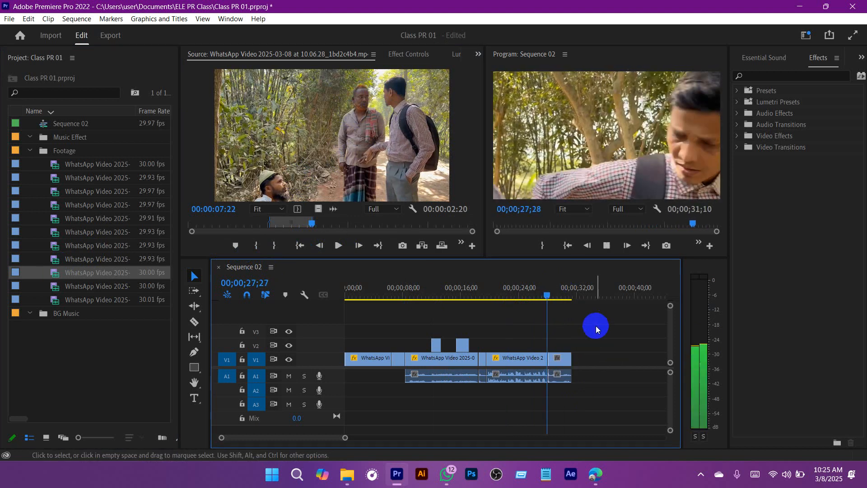
left_click(552, 294)
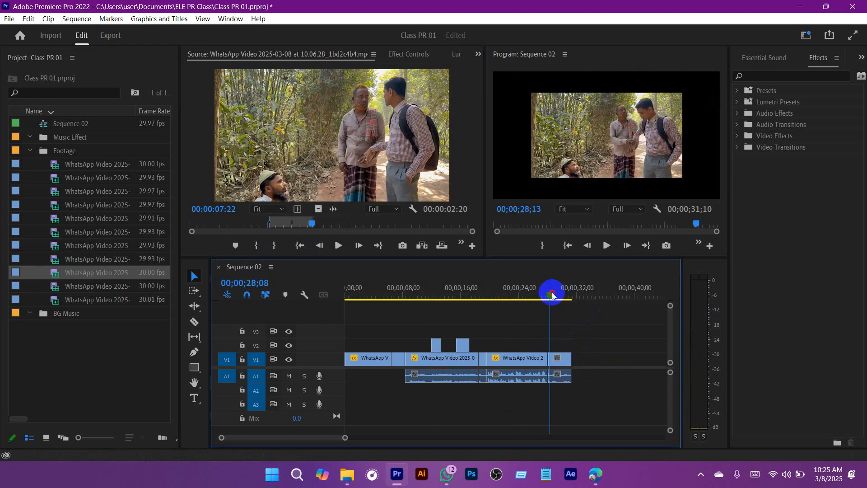
left_click_drag(552, 294, 548, 295)
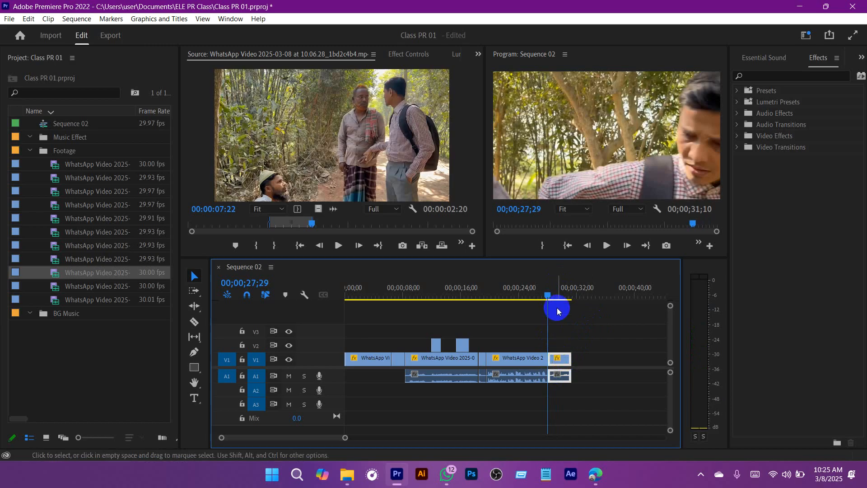
Step: Play the sequence across the cut into the newly appended V1 clip twice, stopping at 00;00;30;28
left_click(544, 292)
key("space")
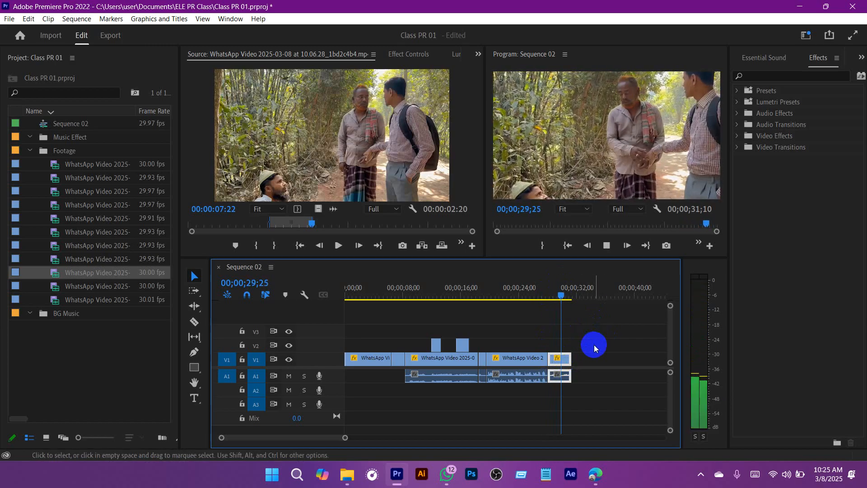
key("space")
left_click(606, 333)
left_click_drag(566, 294, 537, 295)
key("space")
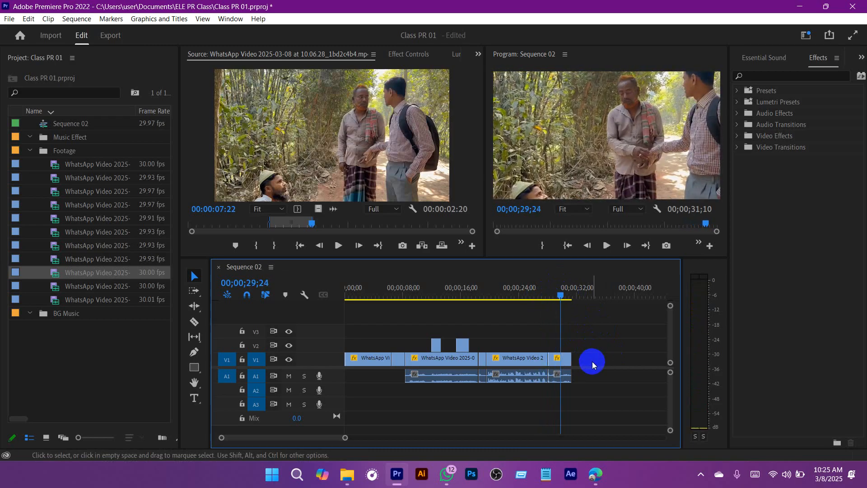
key("space")
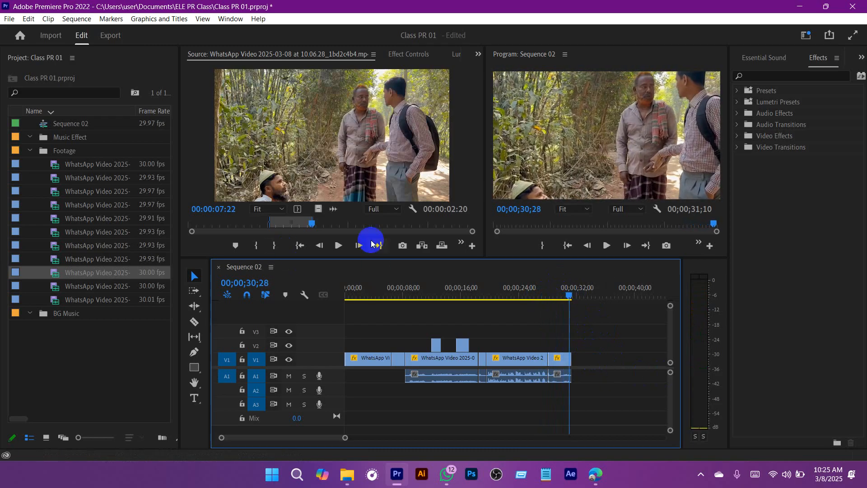
Step: Scrub the rest of the loaded source clip, open 10.06.21_8fce03c2, and mark In near its start and Out at 00:00:28:28
left_click_drag(370, 226, 454, 224)
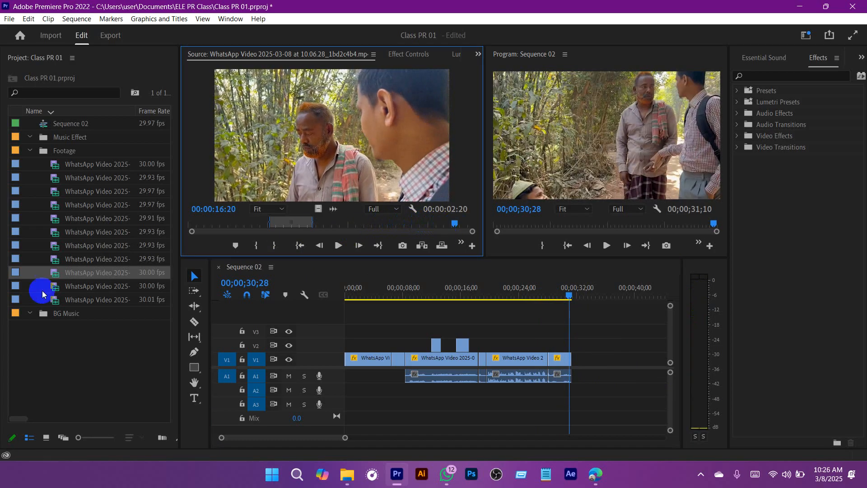
double_click(58, 290)
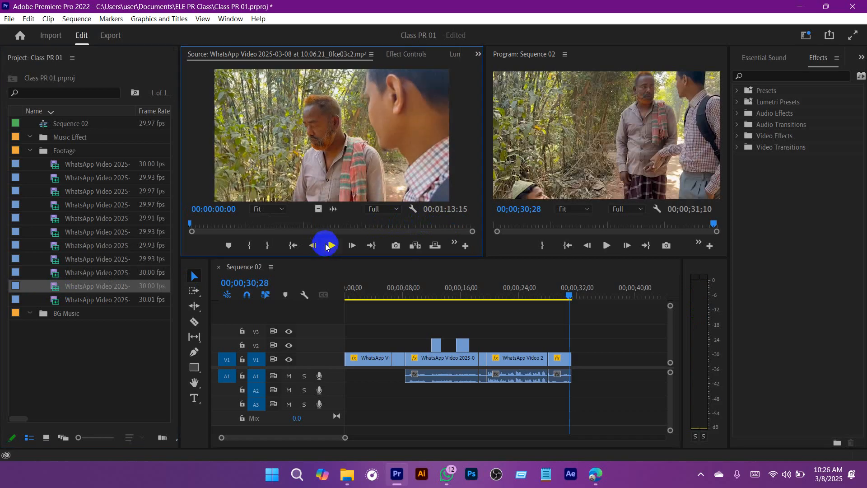
left_click(327, 246)
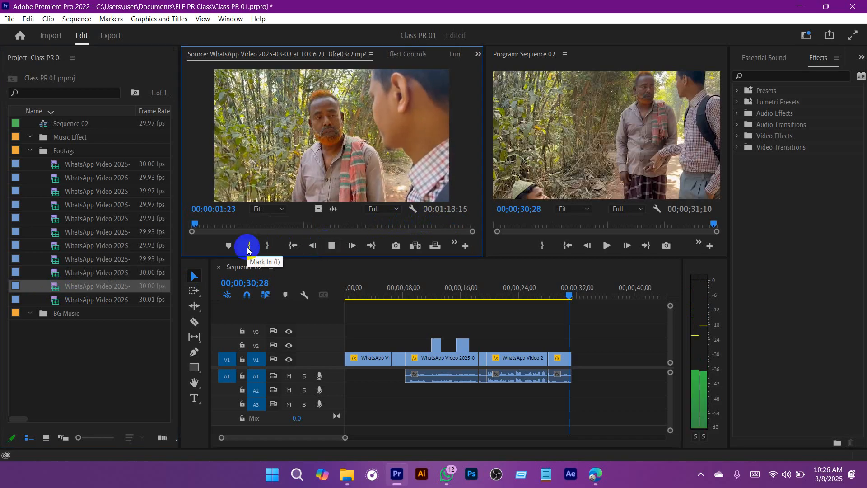
left_click(248, 247)
left_click(337, 246)
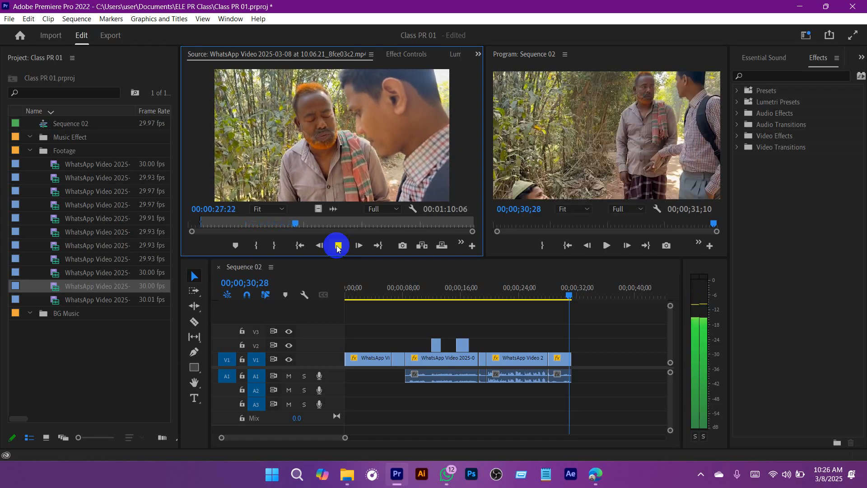
left_click(338, 246)
left_click(274, 245)
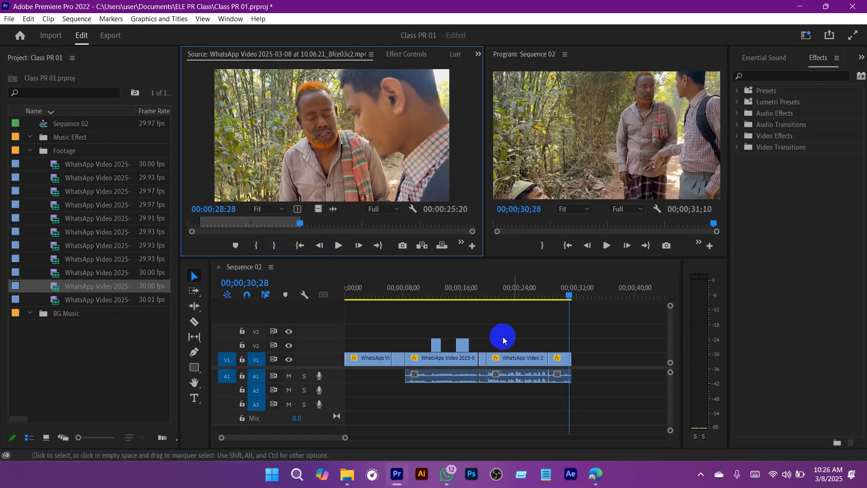
Step: Append the marked 10.06.21_8fce03c2 clip to the end of V1, apply the copied Motion scaling, and play across the cut
scroll(586, 352, "down", 2)
scroll(586, 353, "down", 2)
left_click_drag(54, 286, 386, 367)
left_click(441, 361)
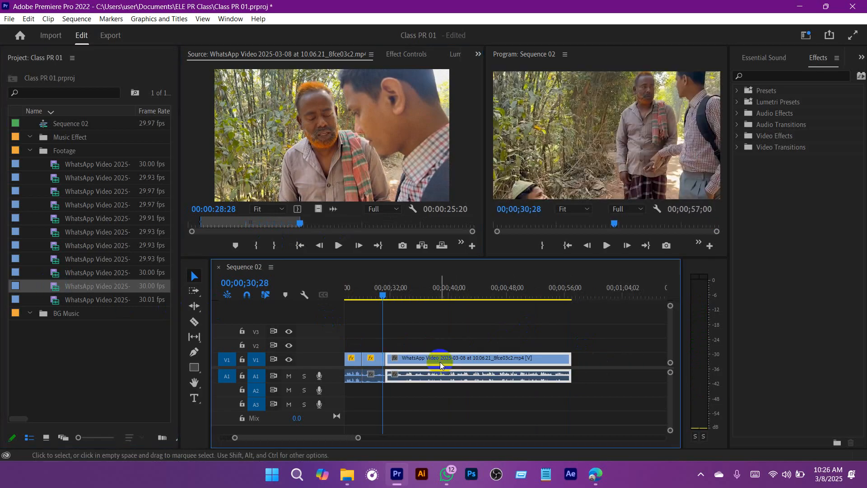
left_click(379, 290)
key("space")
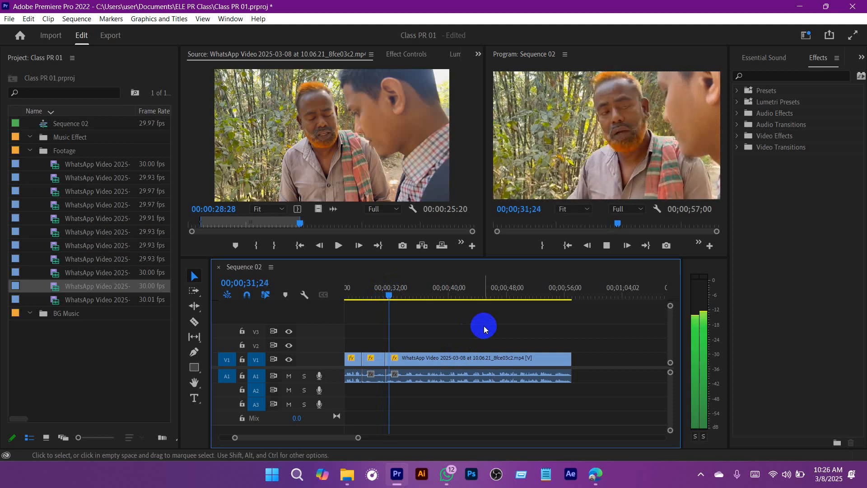
Step: Play across the cut into the last V1 clip, and trim about one second off that clip's start, closing the gap
left_click_drag(405, 289, 360, 289)
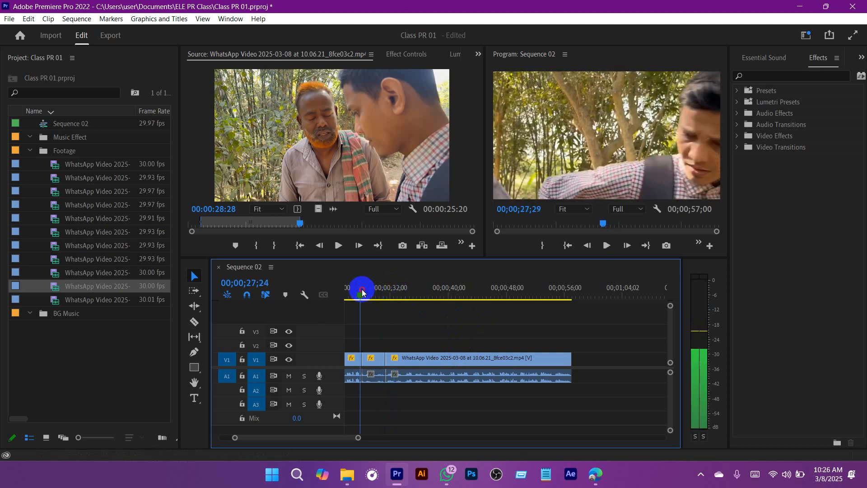
scroll(429, 339, "up", 11)
scroll(585, 340, "down", 5)
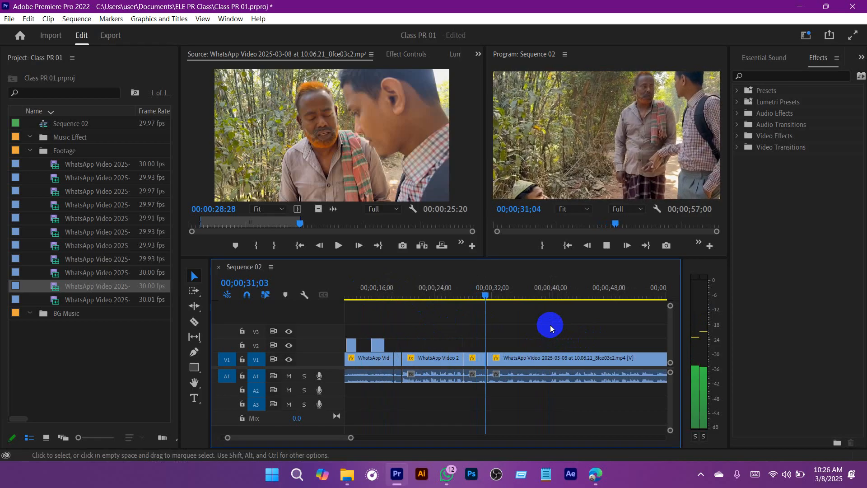
key("space")
left_click(532, 358)
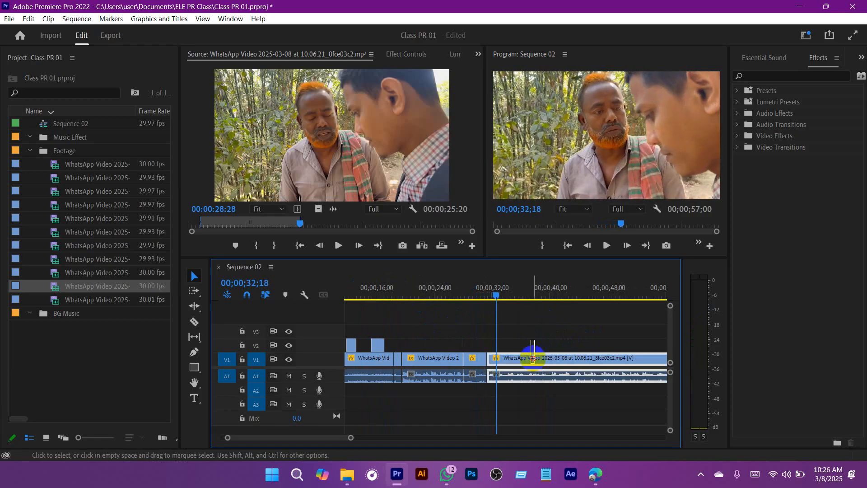
left_click_drag(489, 360, 494, 359)
left_click(494, 292)
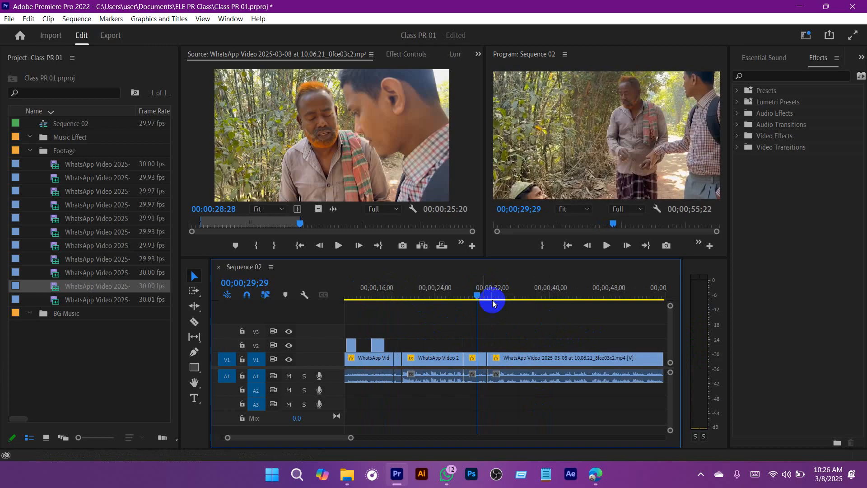
Step: Play across the trimmed cut, save the project, and move the sequence playhead to 00;00;42;27
key("space")
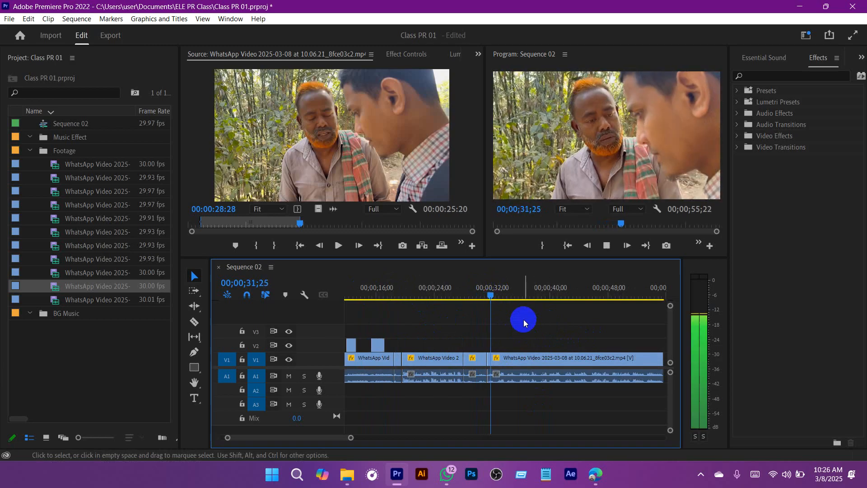
left_click_drag(350, 437, 384, 444)
key("ctrl+s")
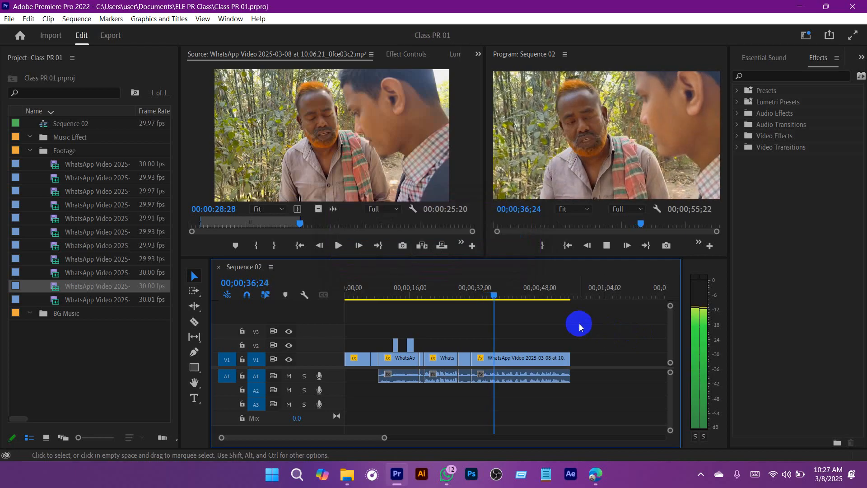
key("space")
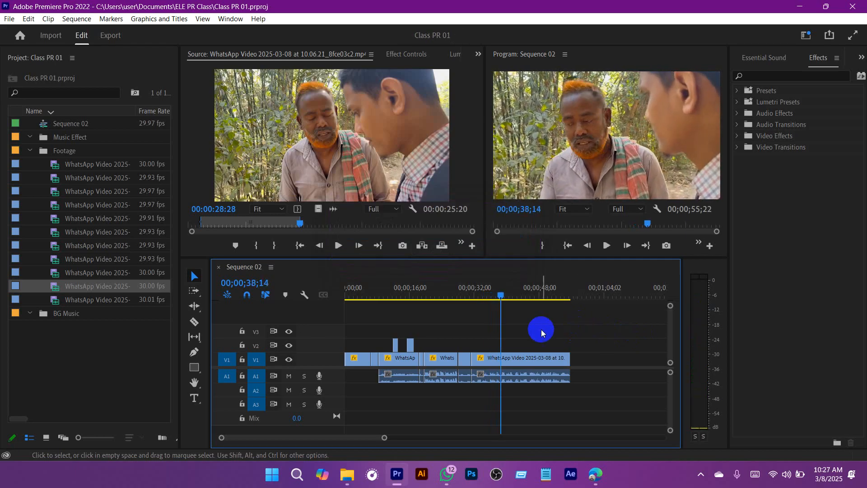
left_click_drag(501, 298, 522, 306)
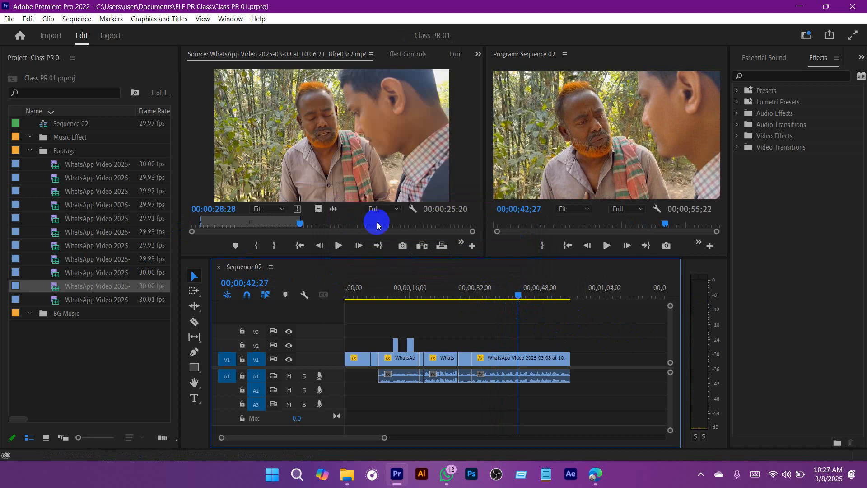
Step: Scrub the remainder of the loaded source clip, and preview 10.05.59_c148673d by playing from 00:00:08:18
left_click_drag(377, 225, 455, 225)
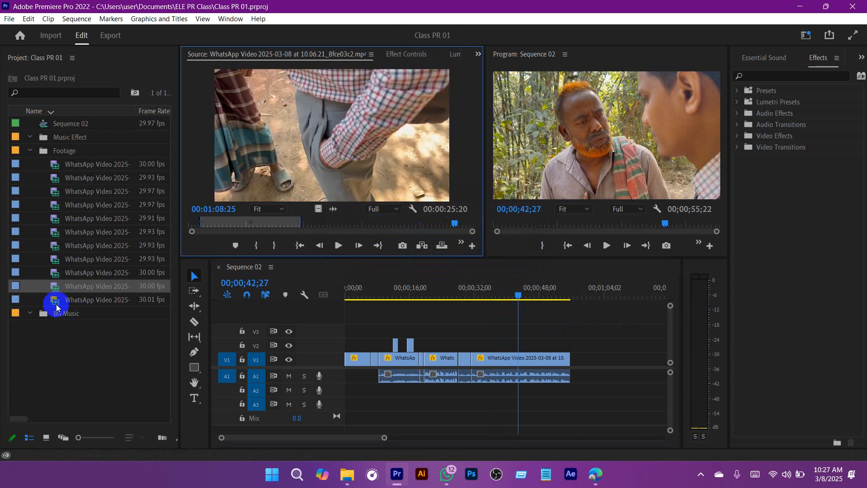
double_click(58, 300)
left_click_drag(265, 223, 236, 224)
left_click(330, 246)
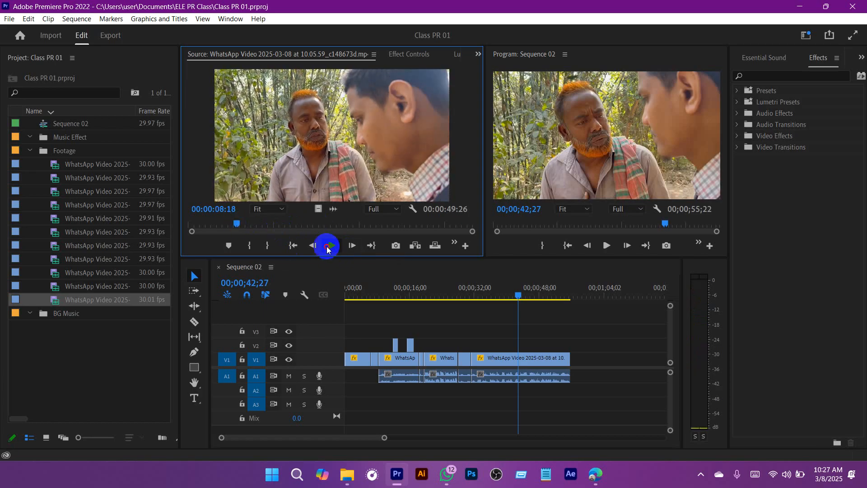
left_click(328, 246)
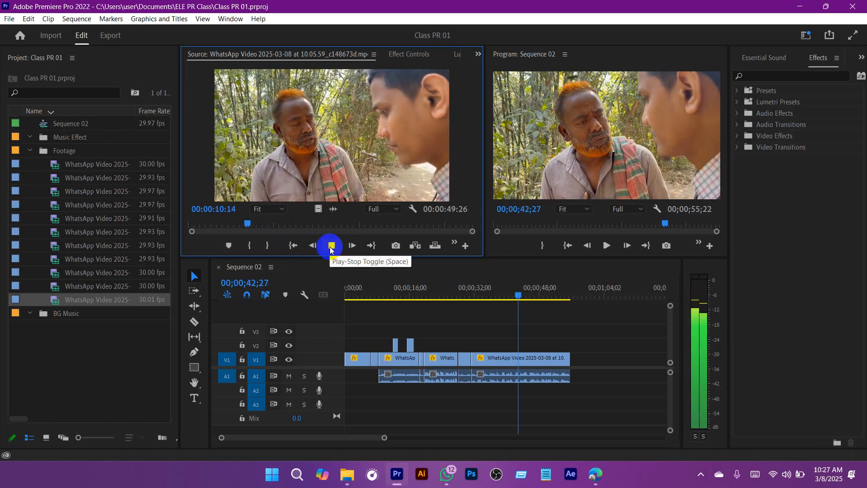
left_click(331, 247)
Step: Scrub through the 10.06.40_8bd14e2c, 10.06.47_483bc13b and 10.06.53_942a6b43 source clips to review their footage
double_click(54, 245)
left_click(252, 225)
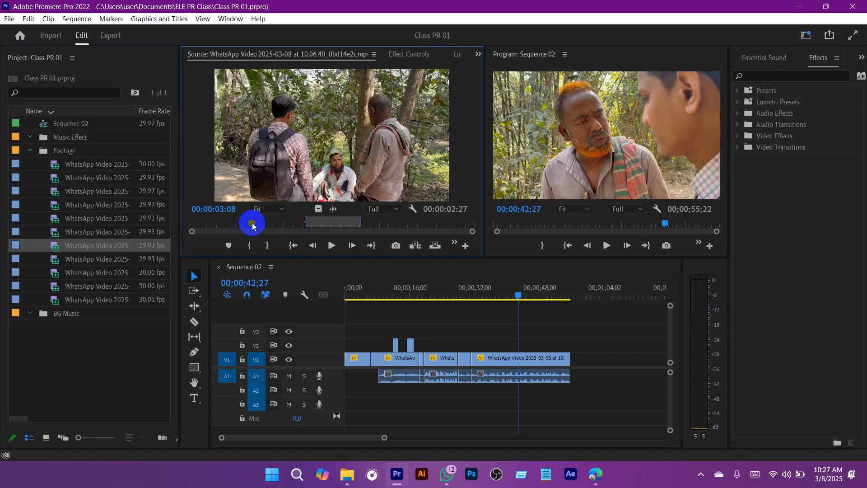
left_click_drag(252, 224, 449, 224)
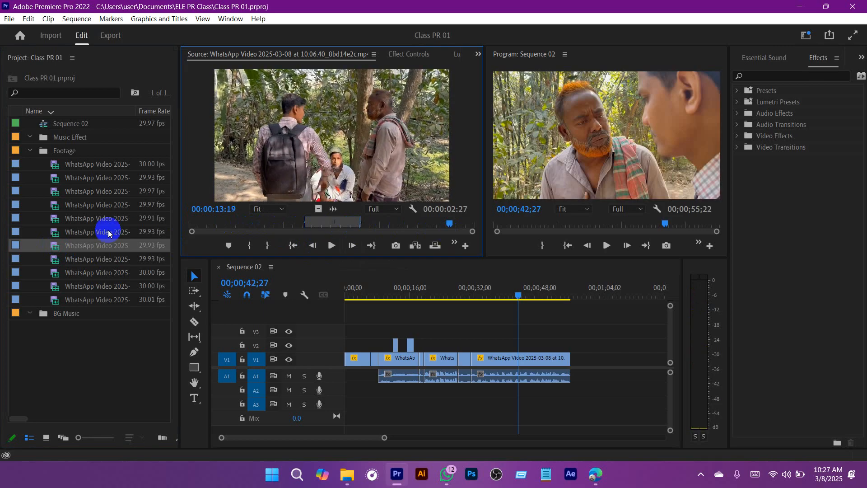
double_click(50, 232)
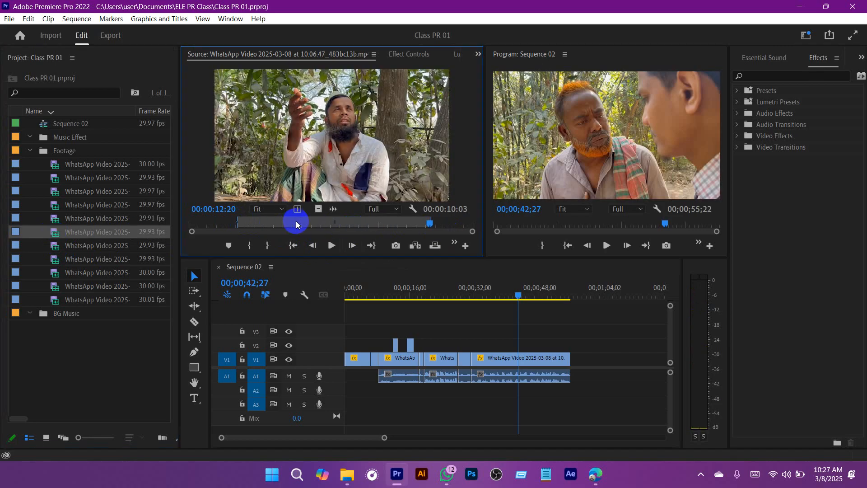
left_click_drag(296, 221, 427, 221)
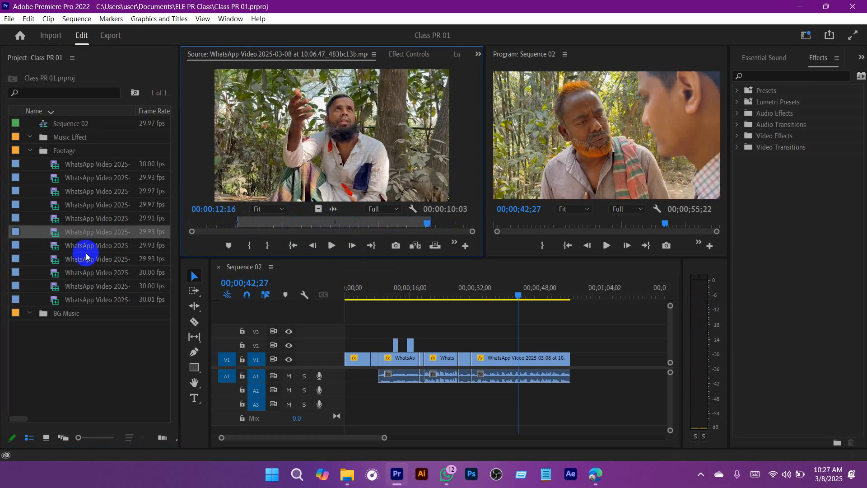
double_click(54, 218)
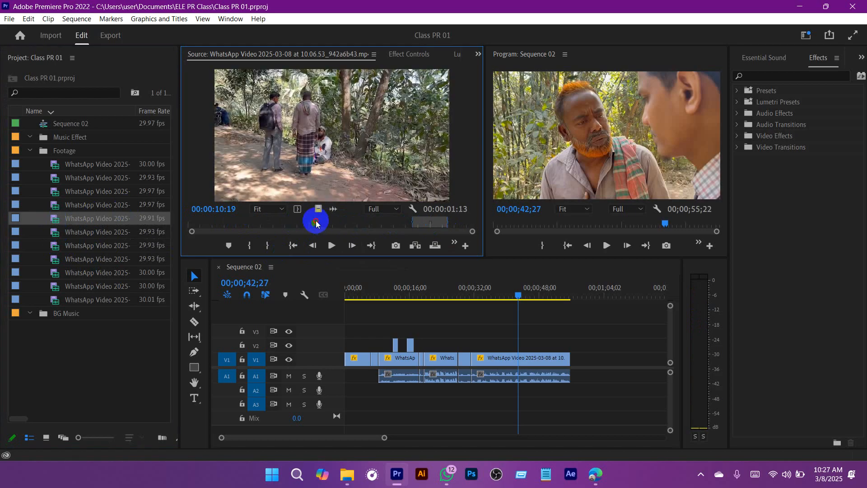
left_click_drag(316, 223, 408, 220)
Step: Play and scrub both 10.07.02 source clips, c61076e6 and e2f2474e, to compare their footage
left_click(53, 207)
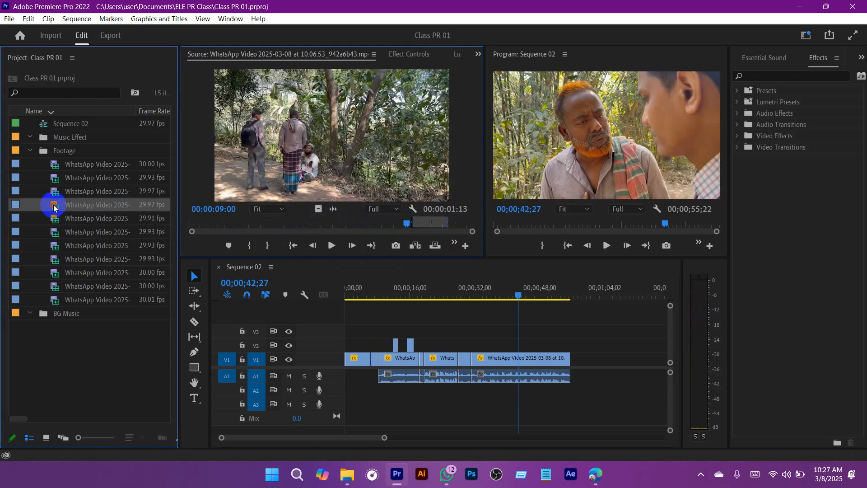
double_click(53, 207)
left_click_drag(246, 229, 267, 223)
left_click(332, 245)
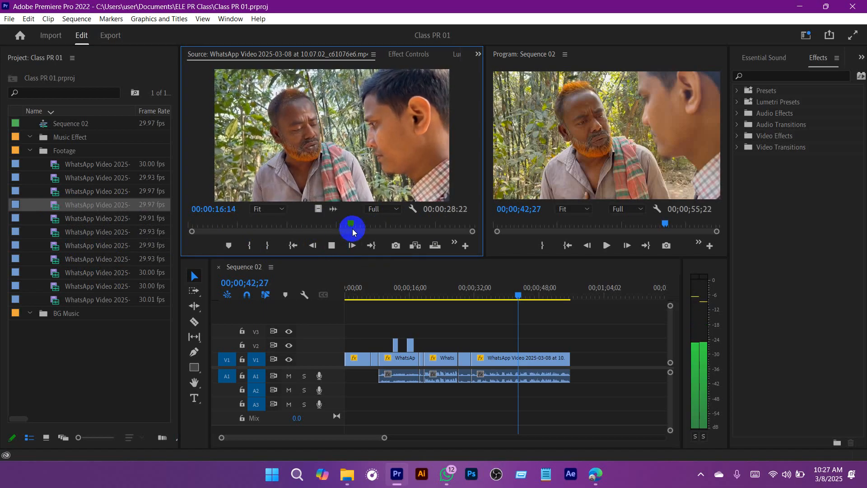
left_click_drag(353, 232, 463, 224)
double_click(56, 194)
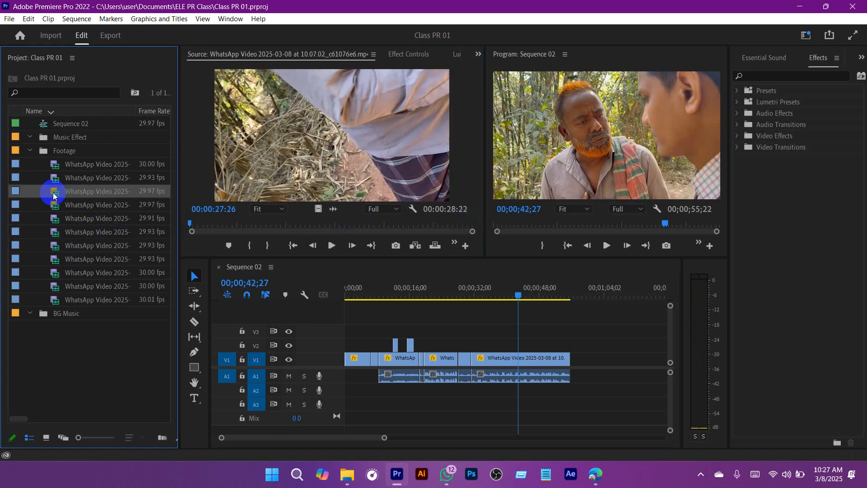
mouse_move(286, 223)
left_mouse_down()
mouse_move(228, 222)
mouse_move(289, 225)
left_mouse_up()
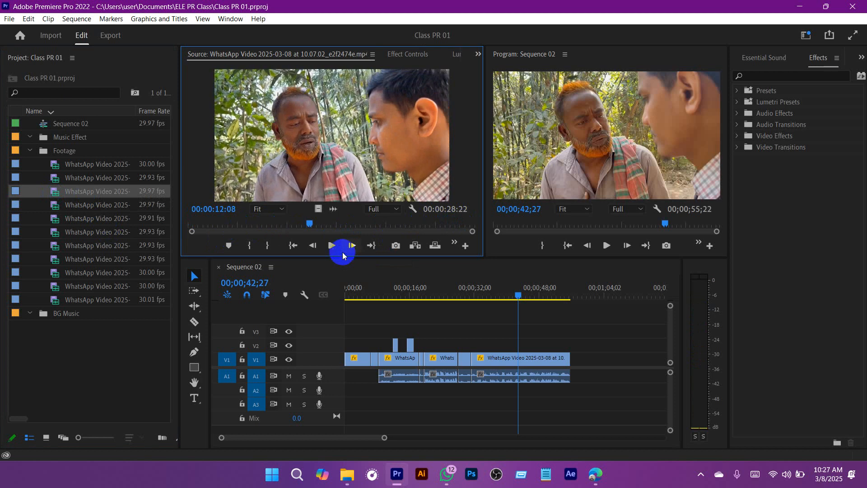
left_click(332, 245)
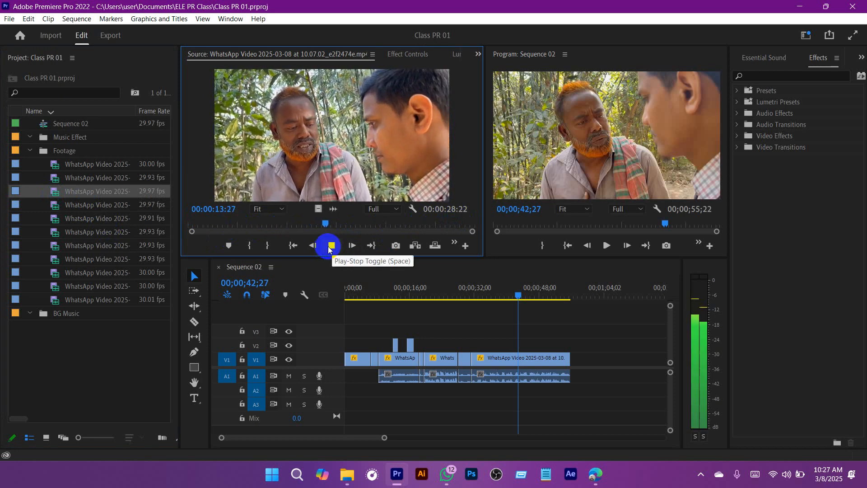
left_click(363, 225)
left_click_drag(364, 224, 395, 232)
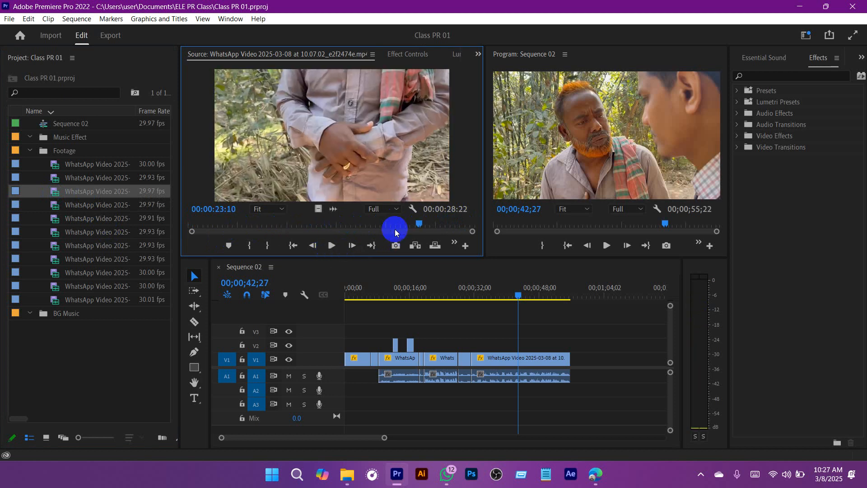
Step: Open the 10.07.09_86a77d59 source clip, scrub back through its marked range, and play it to 00:00:08:17
double_click(57, 177)
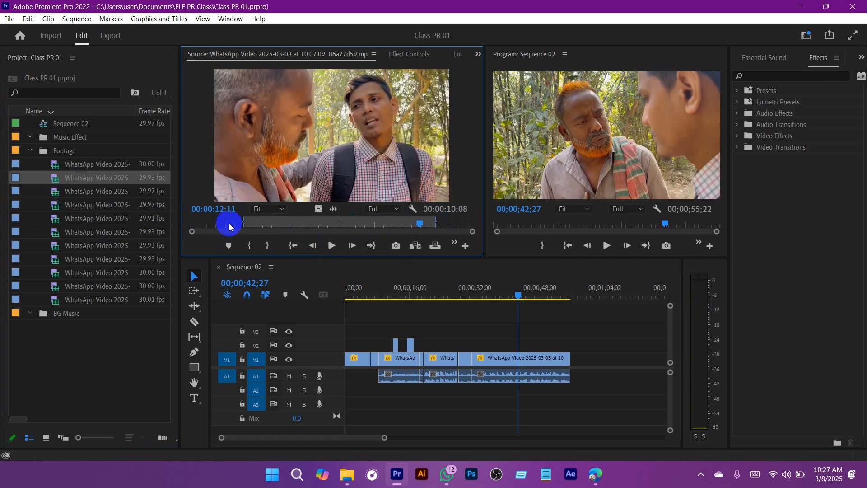
left_click_drag(229, 223, 310, 227)
left_click(331, 245)
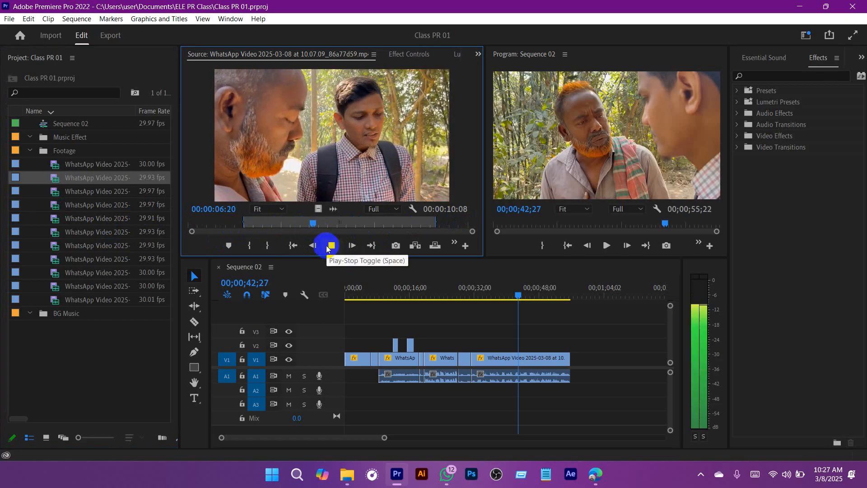
left_click(331, 245)
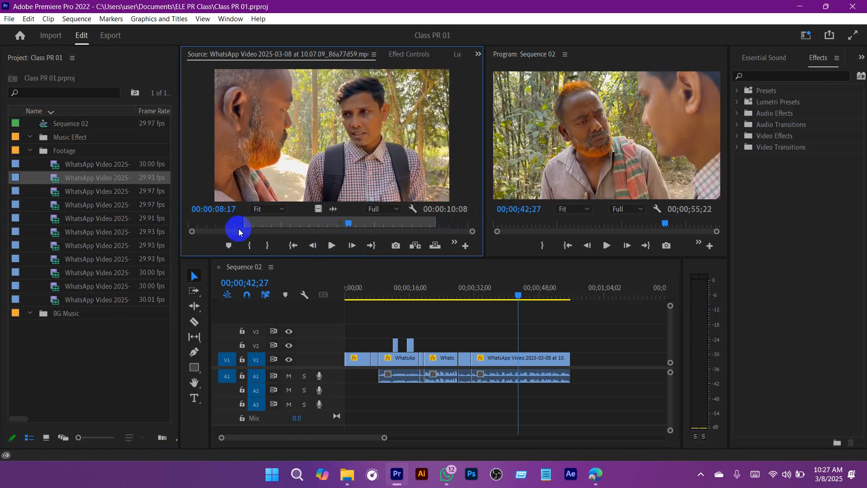
Step: Open 10.07.26_95b23d32, play its later part, and mark a new In point about 36 seconds in
double_click(55, 164)
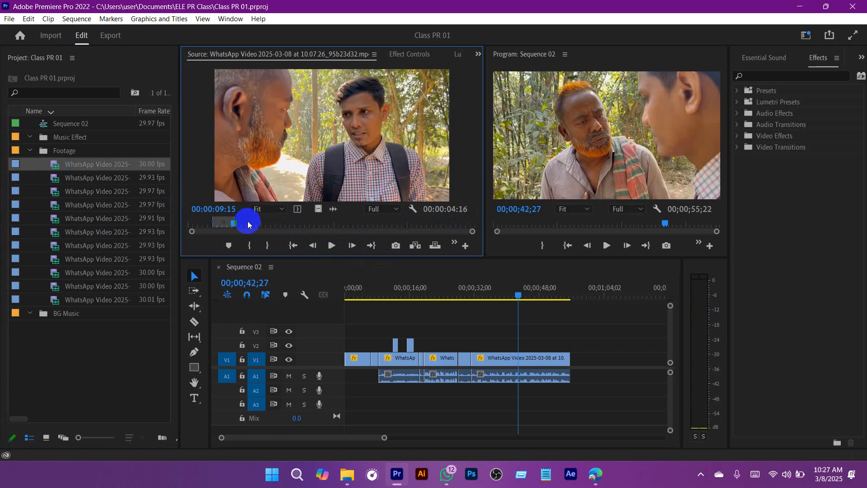
left_click_drag(248, 221, 341, 224)
left_click(332, 245)
left_click(329, 246)
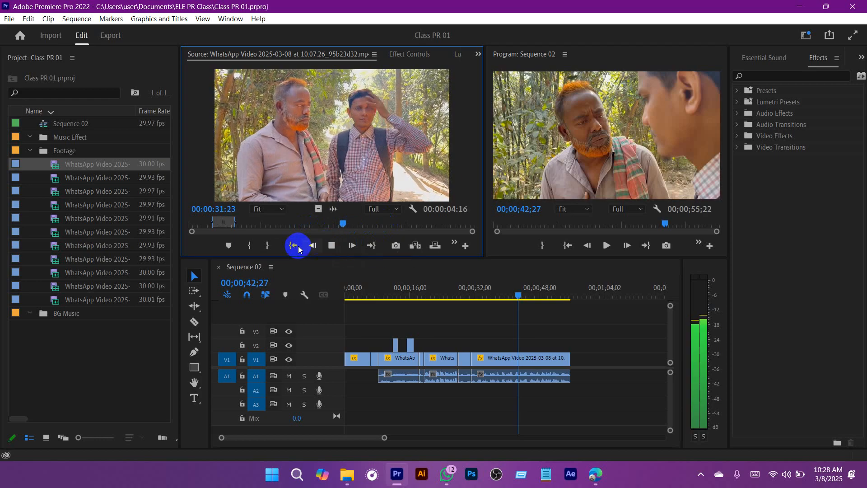
left_click(250, 246)
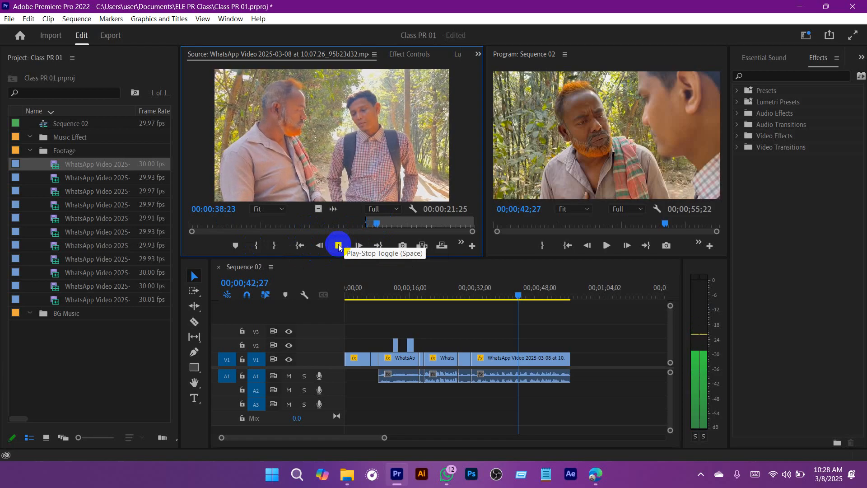
left_click(339, 246)
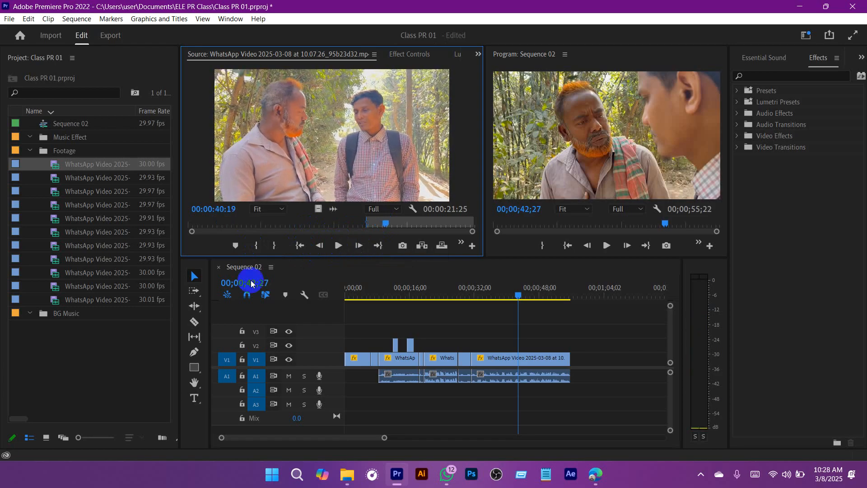
Step: Reopen the 10.05.59_c148673d source clip and scrub back to 00:00:00:27
double_click(70, 298)
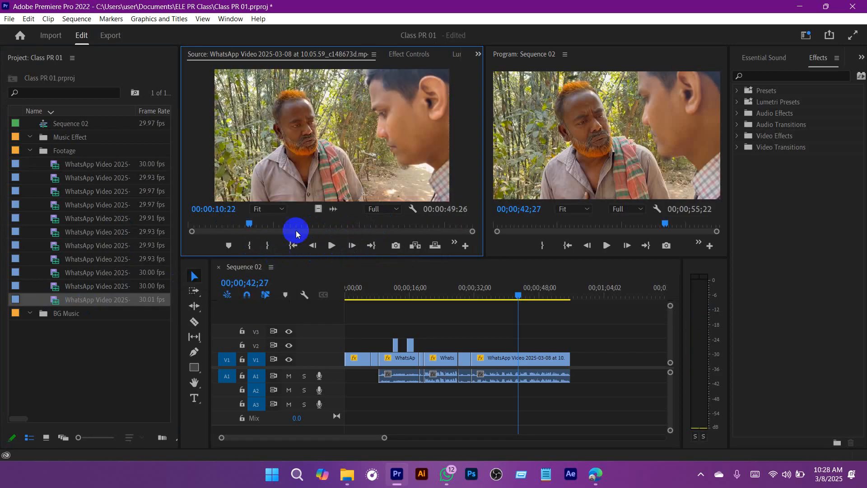
left_click(361, 228)
left_click_drag(361, 228, 194, 239)
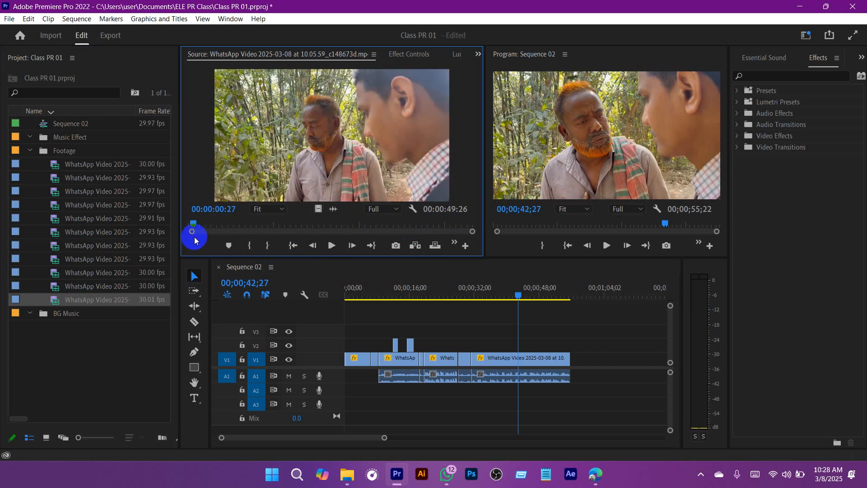
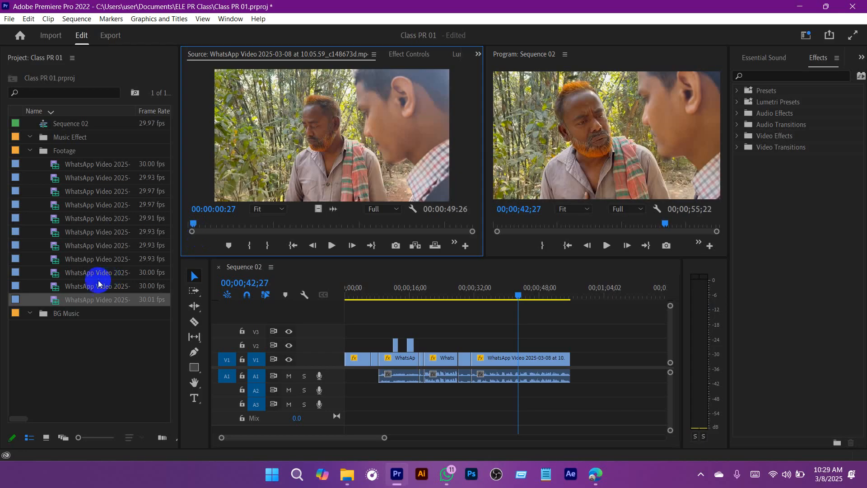
Step: Open source clips 10.06.21_8fce03c2, 10.06.28_1bd2c4b4 and 10.06.34_ea26747d in turn to check their footage
left_click(54, 286)
double_click(56, 286)
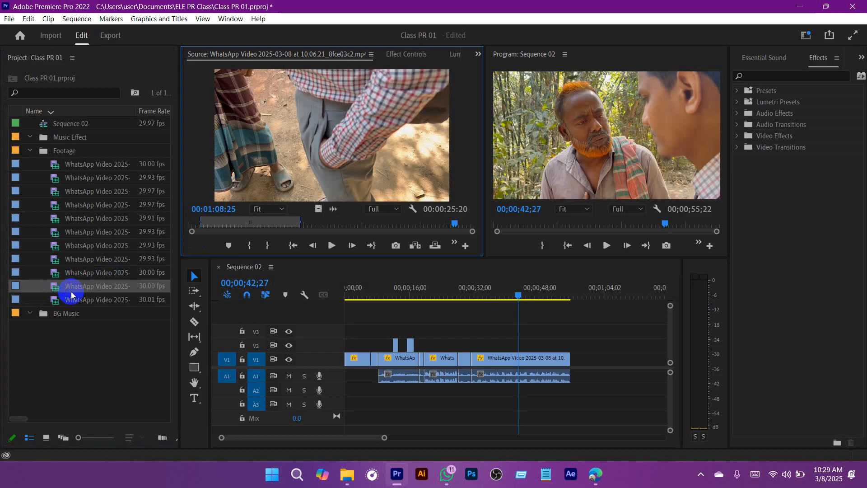
double_click(55, 273)
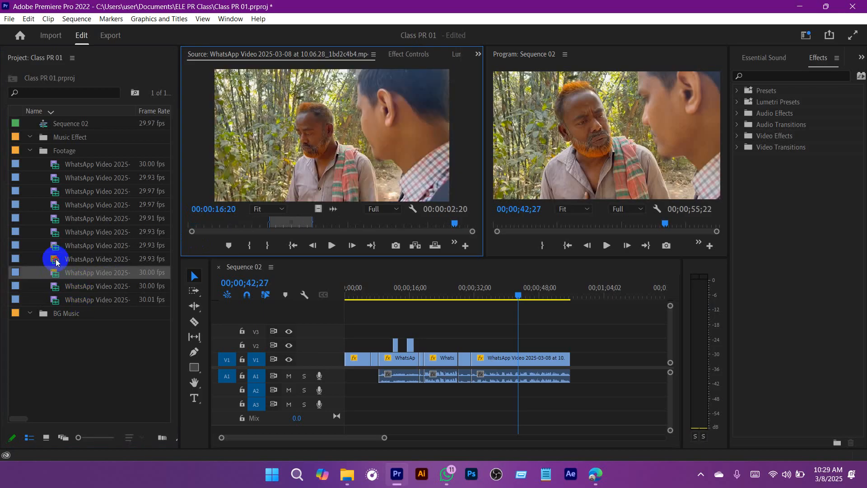
double_click(55, 259)
left_click(54, 247)
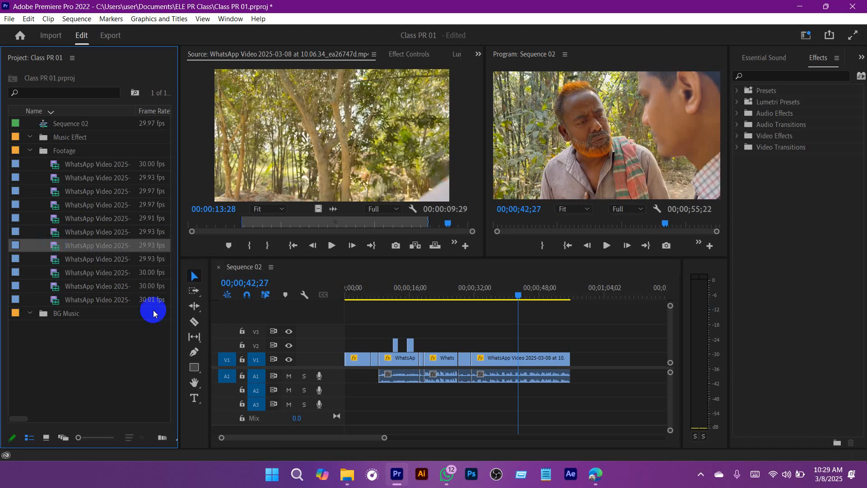
Step: Switch to WhatsApp and save the chat's latest video as WhatsApp Video 2025-03-08 at 10.29.24_aeb1cb41.mp4
left_click(455, 474)
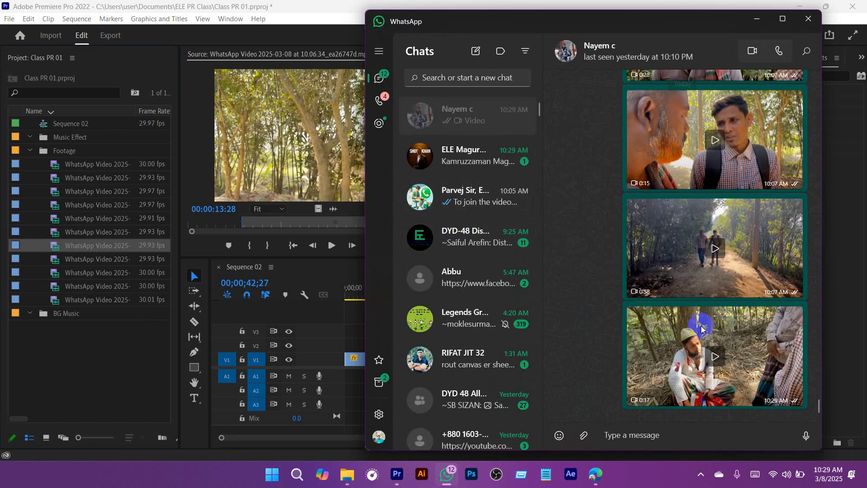
right_click(663, 368)
left_click(618, 290)
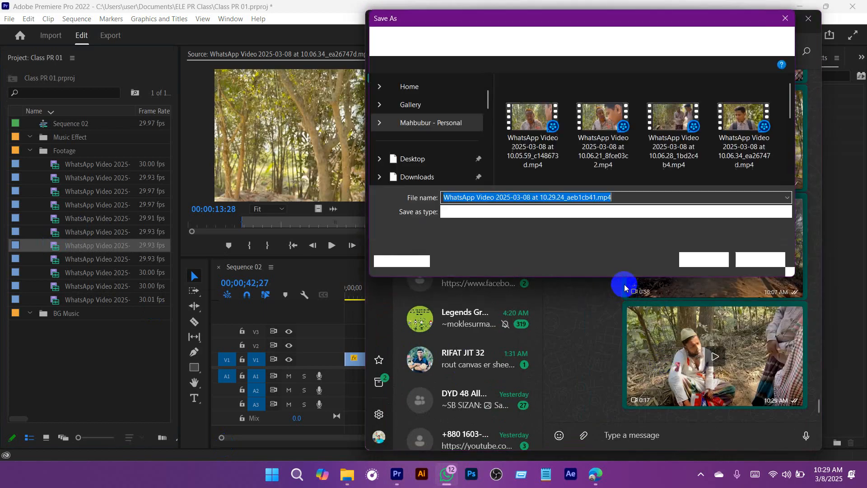
left_click(699, 260)
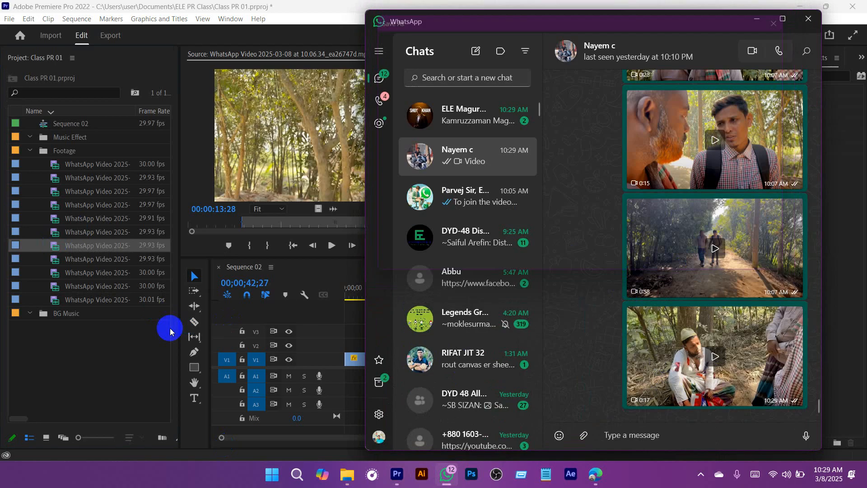
left_click(757, 18)
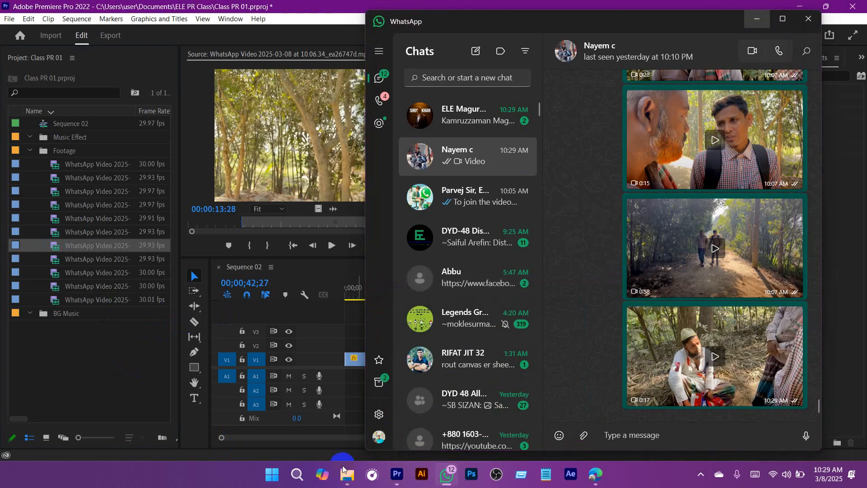
Step: Import the 10.29.24_aeb1cb41 video from the Footage CK folder in File Explorer into the Footage bin of the Premiere Pro project
mouse_move(346, 474)
mouse_move(373, 428)
left_click(311, 416)
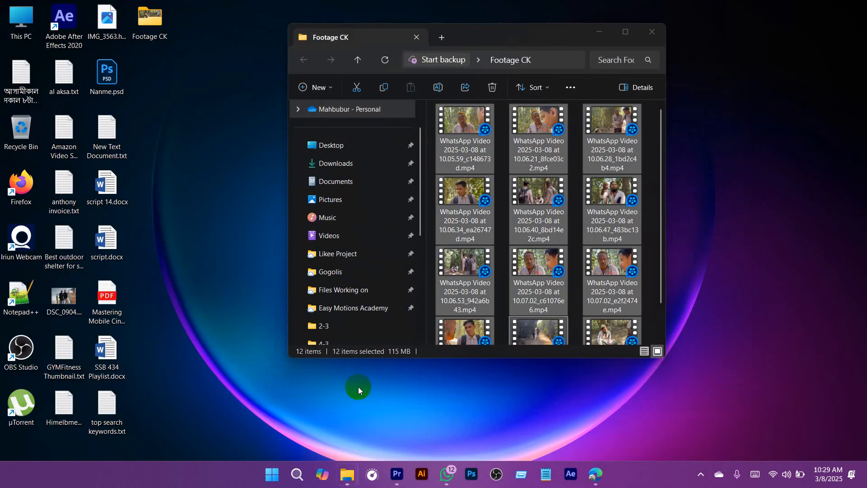
left_click(627, 302)
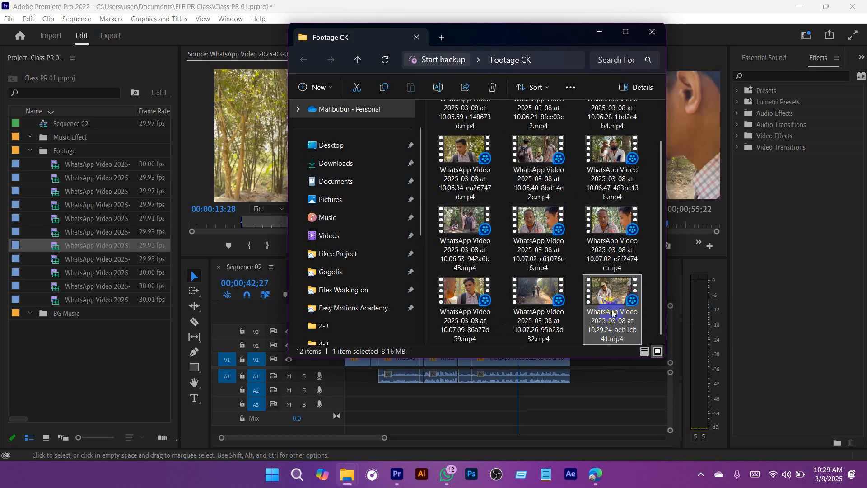
left_click_drag(628, 302, 178, 336)
left_click_drag(104, 283, 101, 273)
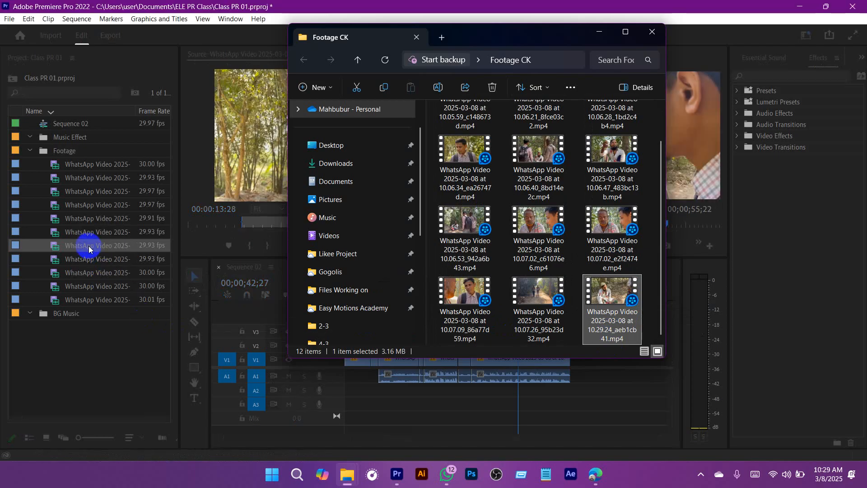
Step: Open the 10.29.24_aeb1cb41 source clip and mark its range from In point 00:00:06:02 to Out point 00:00:10:03
double_click(62, 167)
left_click(293, 245)
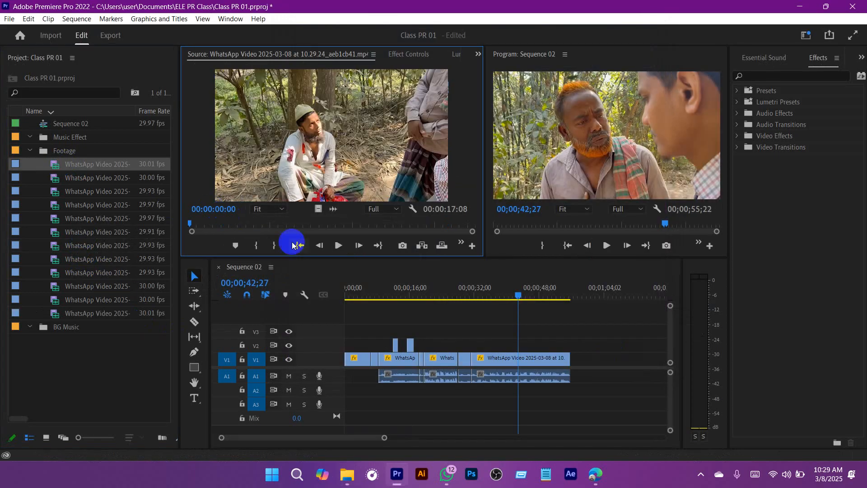
left_click(338, 246)
left_click_drag(228, 224, 288, 225)
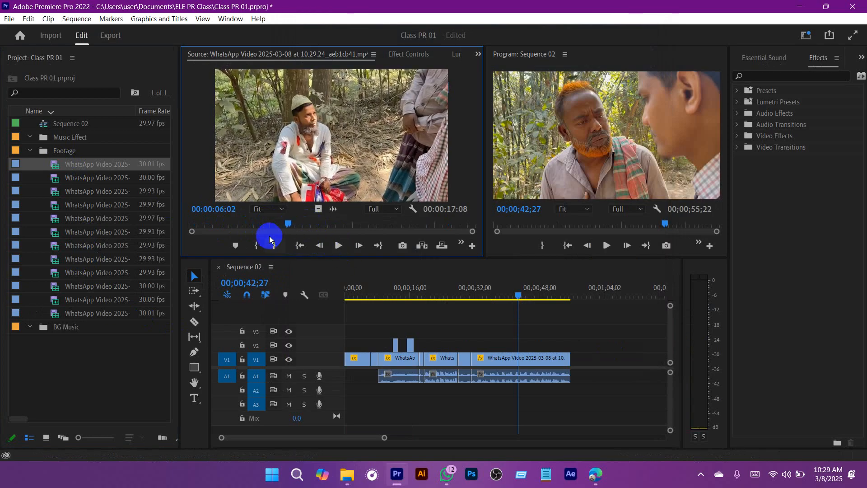
left_click(254, 246)
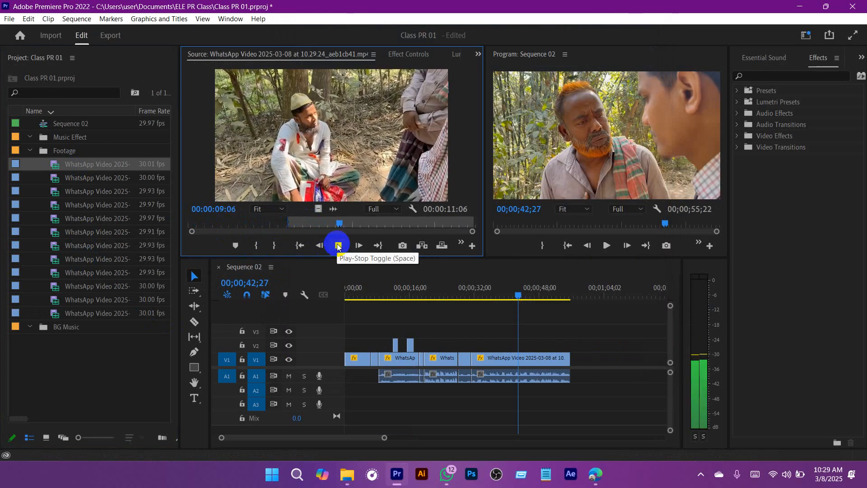
left_click(338, 246)
key("o")
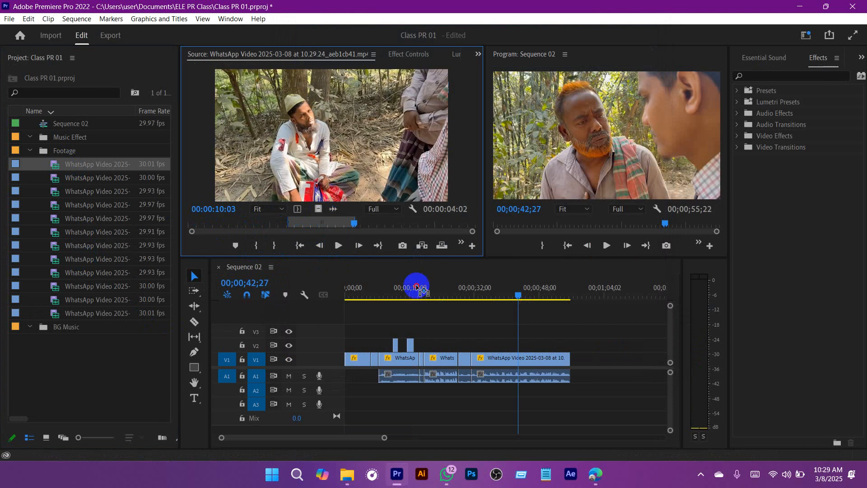
Step: Place the marked range without audio on V2 at about 39 seconds, above the long V1 clip, and play into it
left_click_drag(417, 287, 513, 345)
left_click_drag(516, 295, 499, 289)
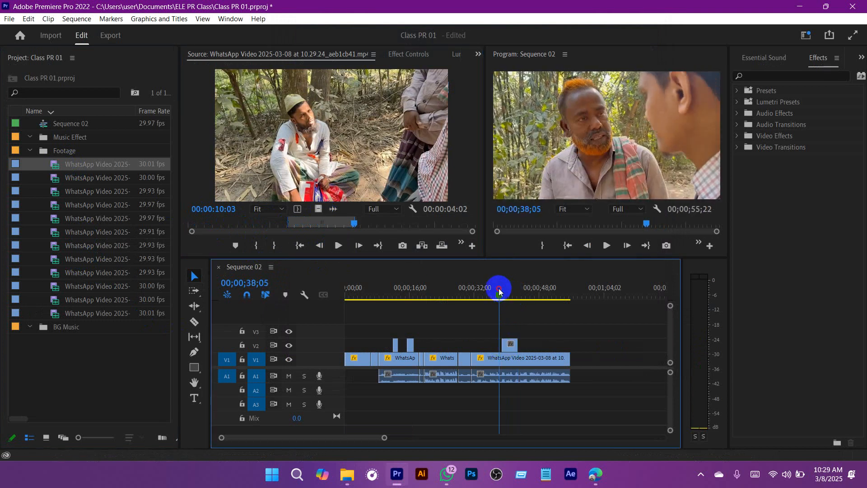
left_click(512, 346)
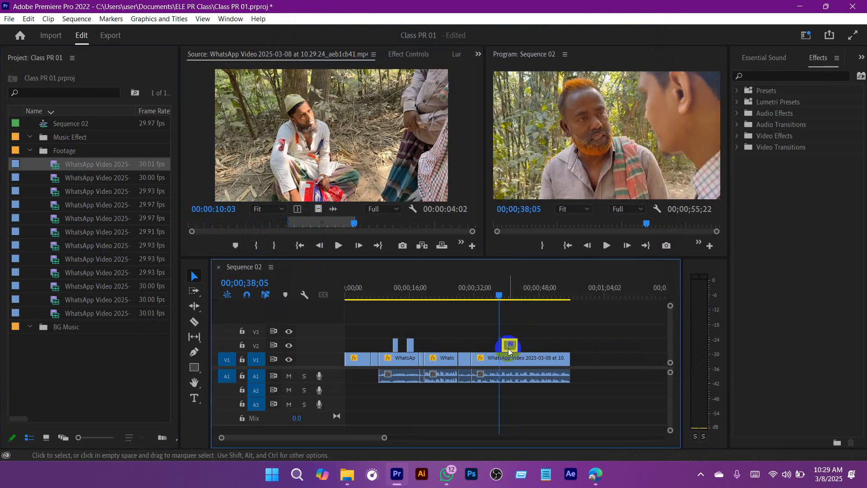
left_click(542, 333)
key("space")
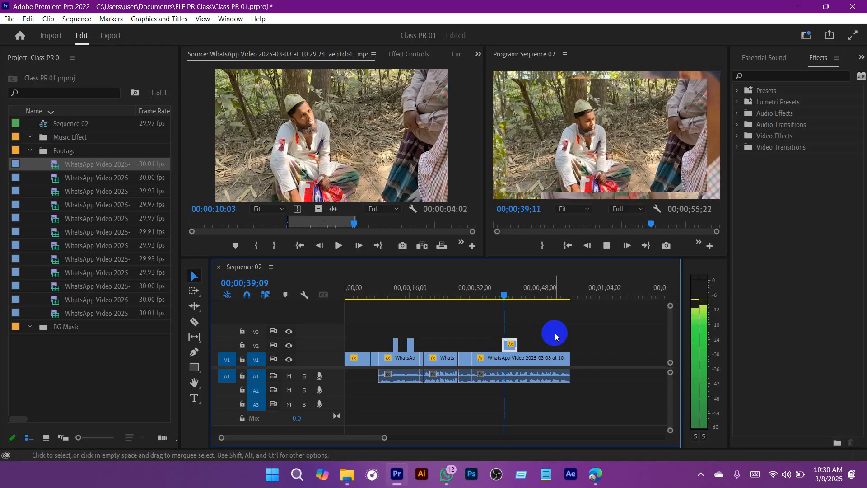
Step: Scale the new V2 cutaway to fill the frame, with Motion Scale 287 and Position 1149, 437, and play the section to review it
left_click(510, 356)
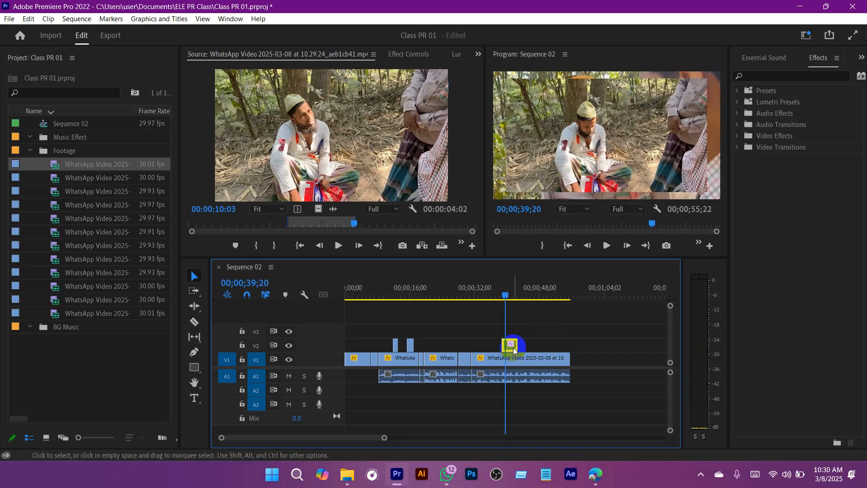
right_click(513, 348)
left_click(560, 430)
left_click(563, 353)
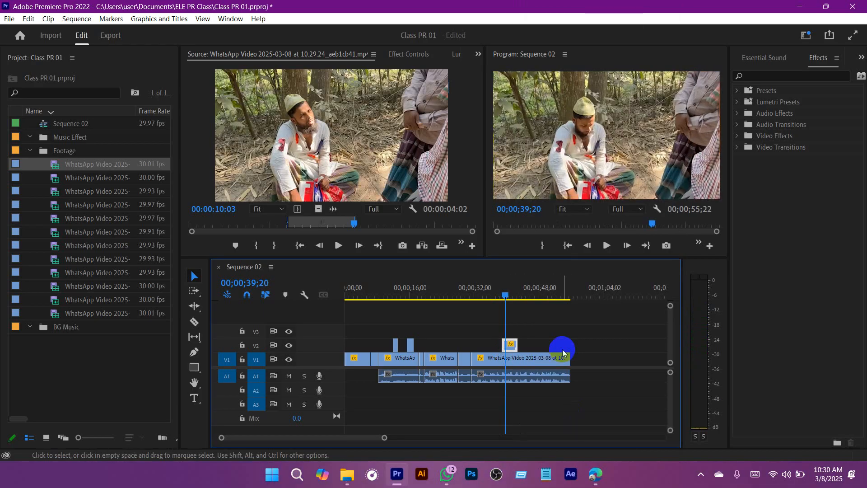
left_click(403, 59)
left_click_drag(302, 124, 330, 130)
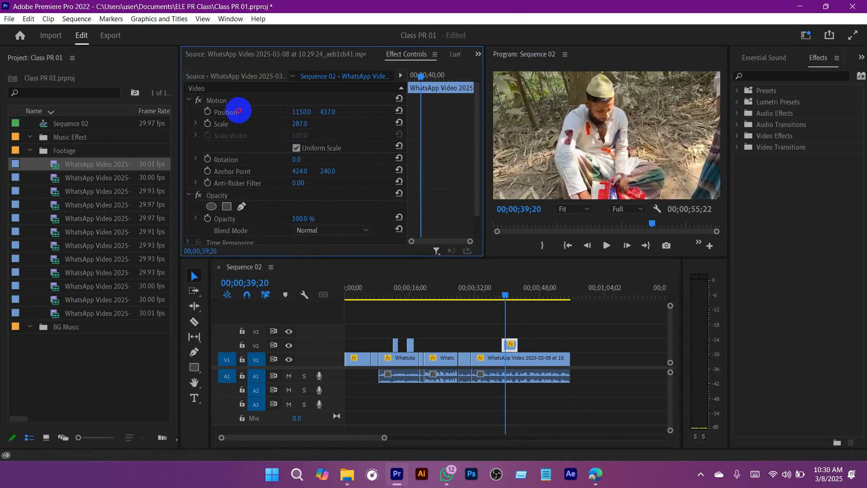
left_click_drag(496, 289, 479, 287)
key("space")
left_click(569, 324)
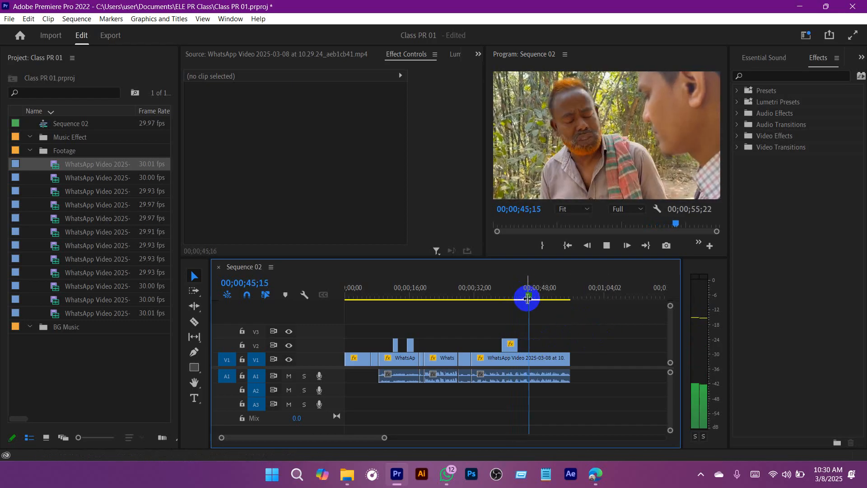
Step: Shorten the V2 cutaway, add a trimmed copy of it on V2 at about 51 seconds, and save the project
left_click_drag(515, 344, 550, 347)
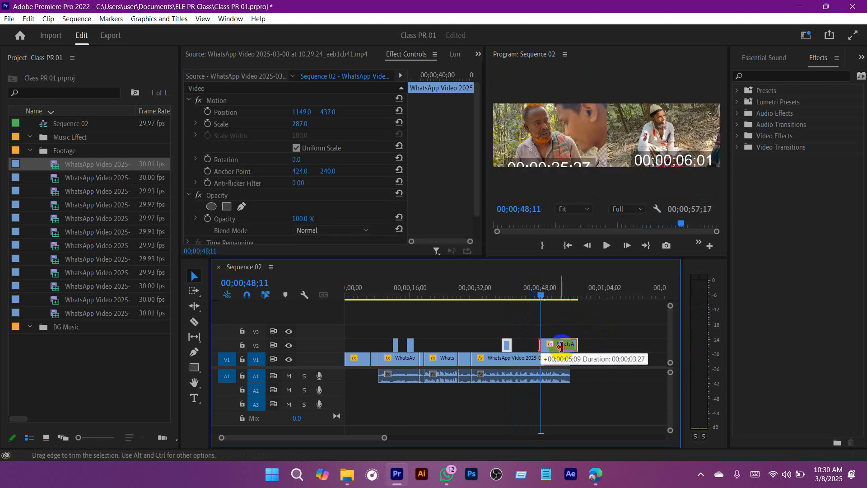
left_click(582, 350)
left_click_drag(577, 346, 557, 346)
key("space")
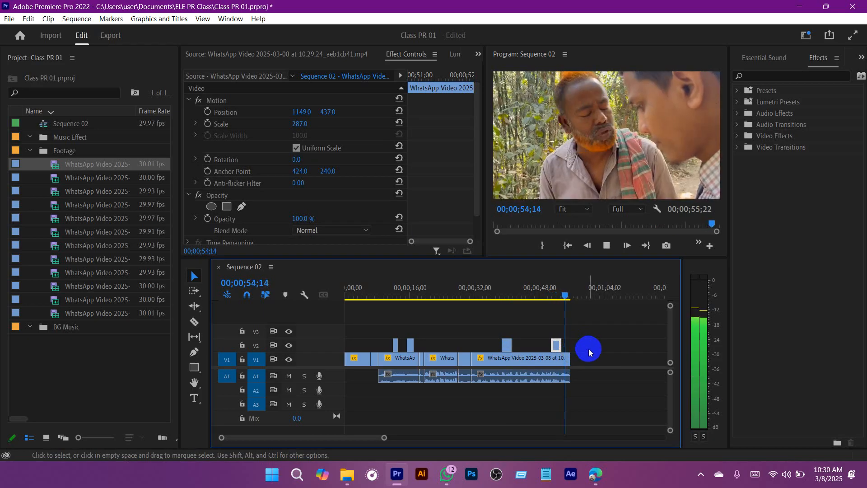
key("ctrl+s")
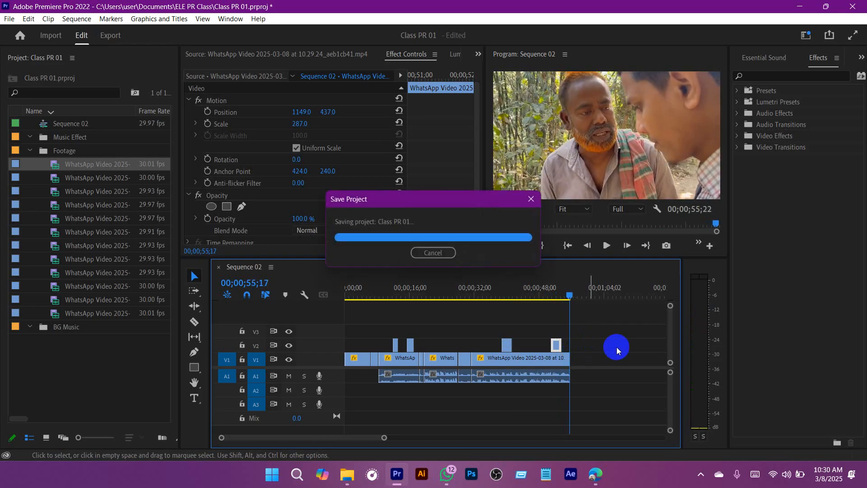
Step: Shift every clip after the first V1 clip about 11 seconds later to open a gap at 00;00;06;22
left_click_drag(540, 294, 382, 289)
left_click_drag(381, 438, 402, 438)
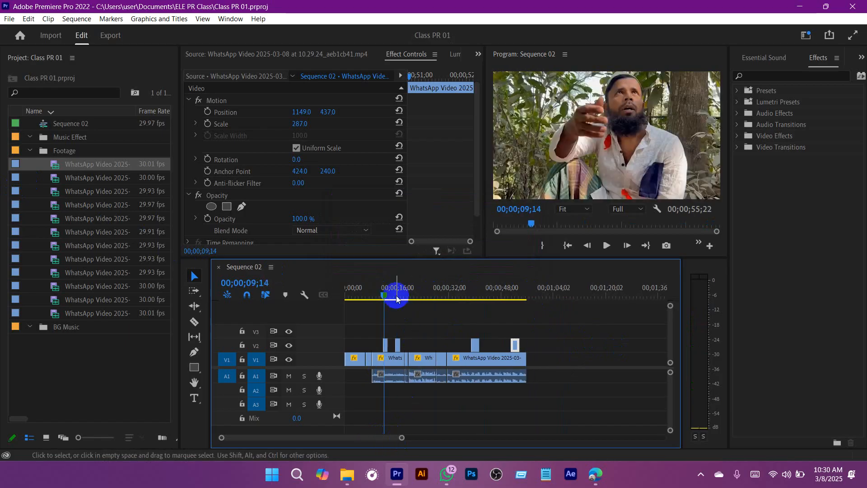
left_click_drag(327, 280, 372, 290)
left_click(474, 344)
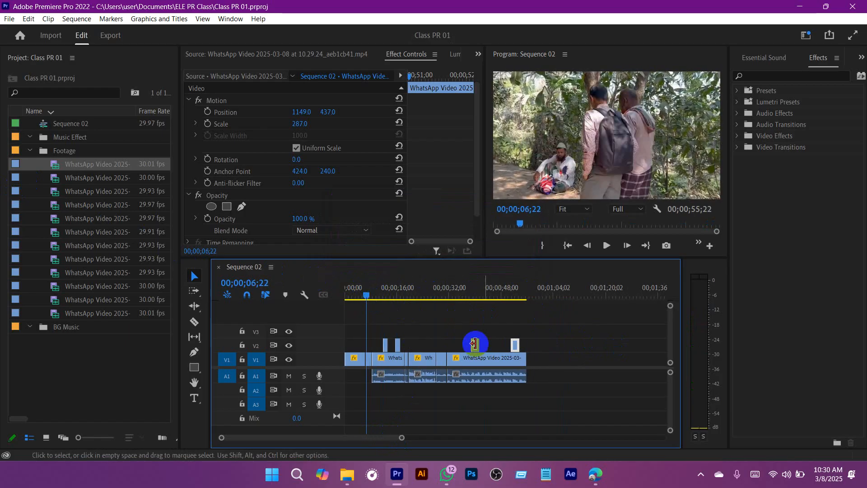
left_click_drag(601, 322, 367, 401)
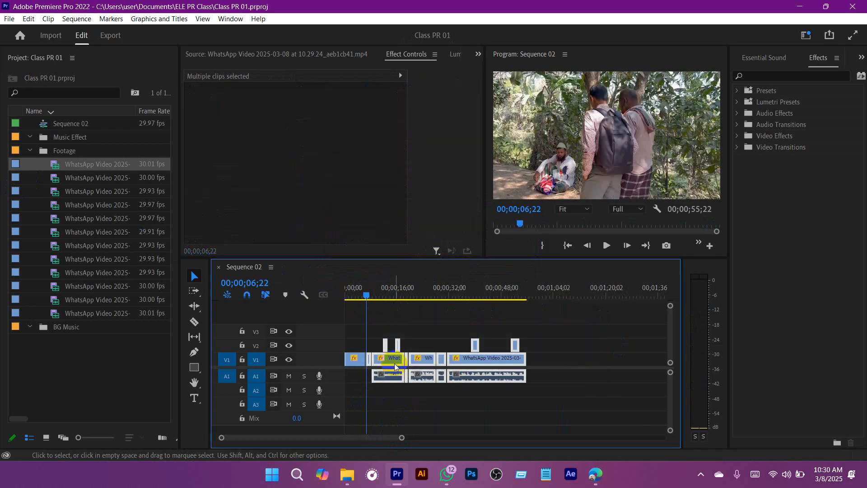
left_click_drag(390, 362, 427, 362)
Step: Reopen source clip 10.07.26_95b23d32 to play and scrub its later part, also checking 10.07.09_86a77d59 for footage for the gap
double_click(58, 178)
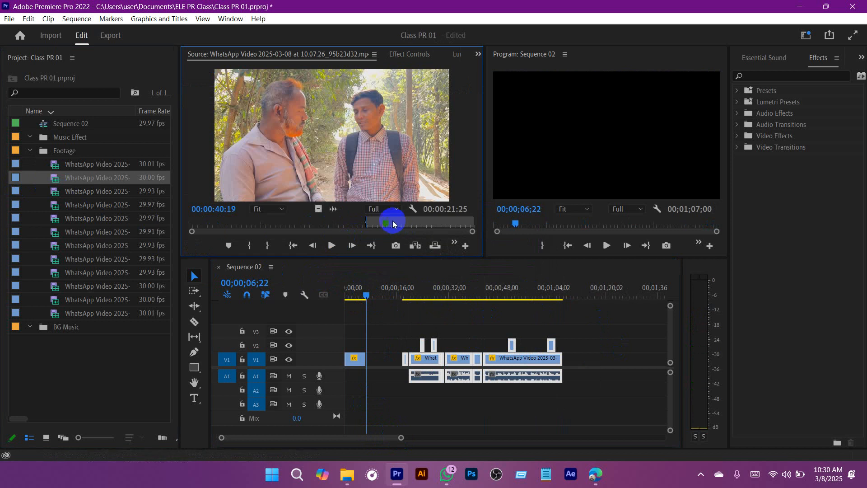
left_click_drag(393, 224, 417, 224)
left_click(353, 245)
left_click(338, 247)
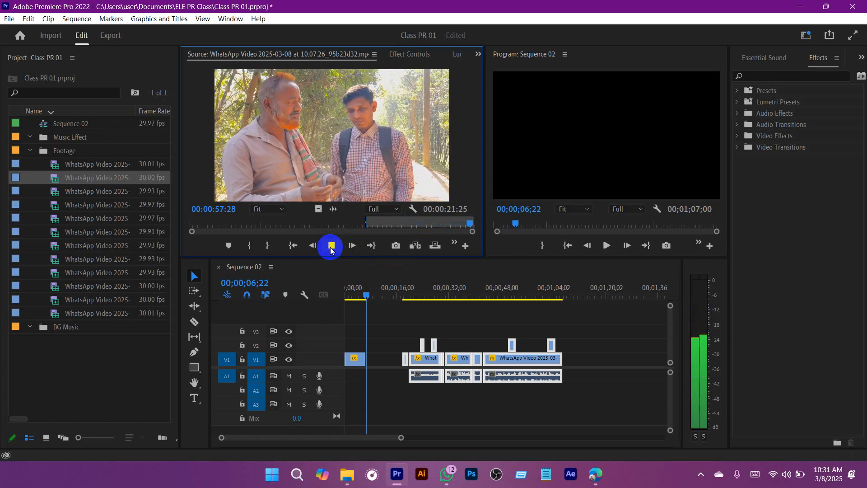
left_click(331, 246)
double_click(64, 195)
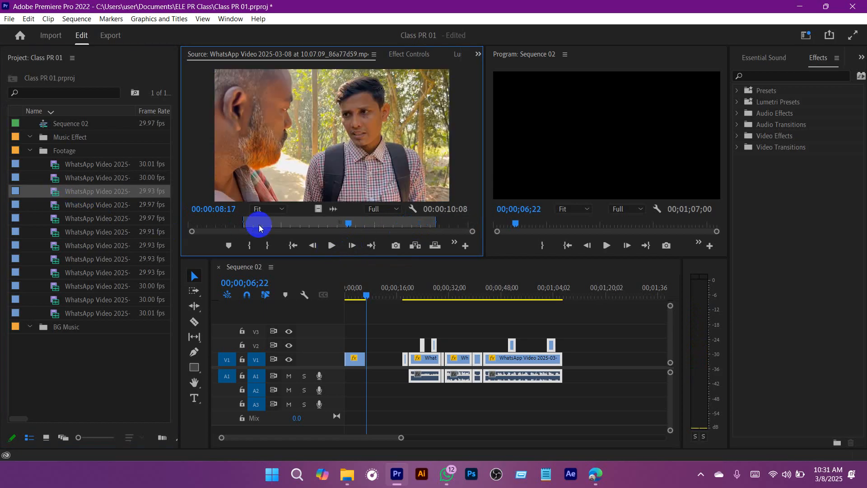
double_click(57, 177)
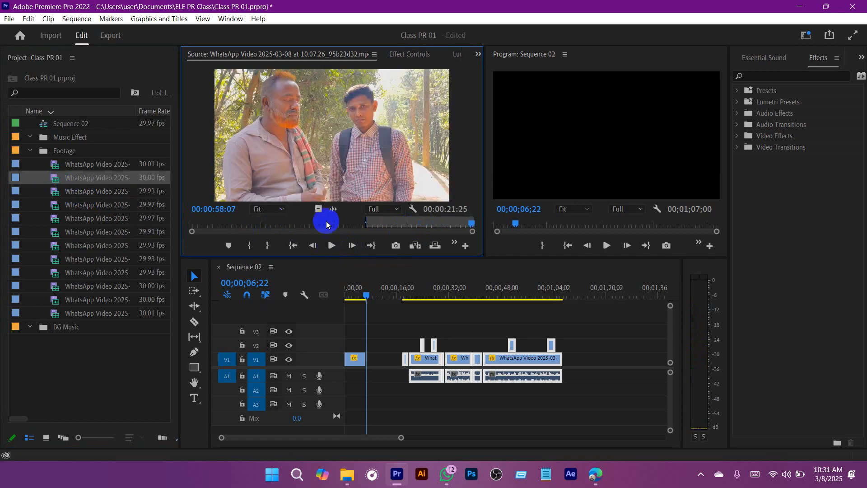
left_click_drag(326, 221, 427, 223)
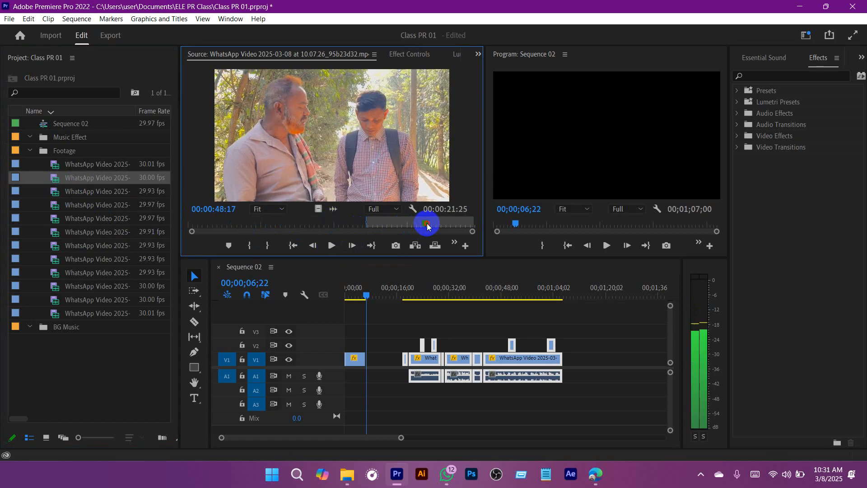
Step: Delete the empty gap on V1 after the first clip so the following clips close up
left_click(390, 362)
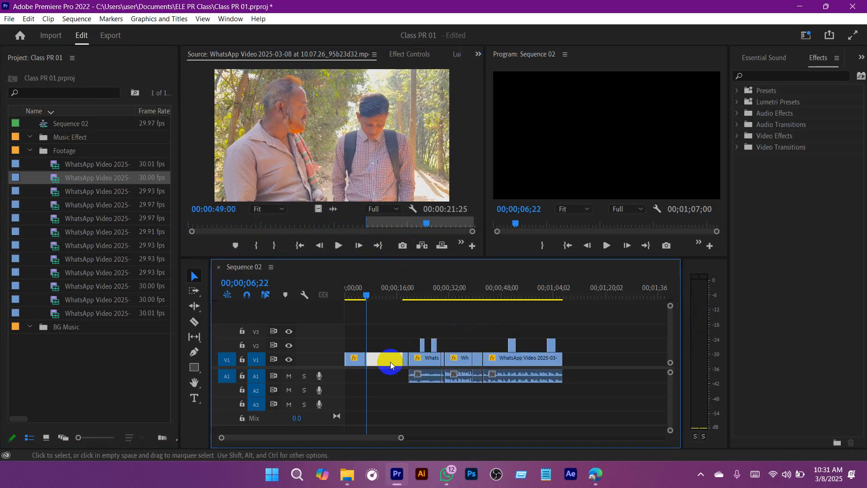
left_click(371, 295)
left_click_drag(371, 295, 372, 295)
left_click(382, 363)
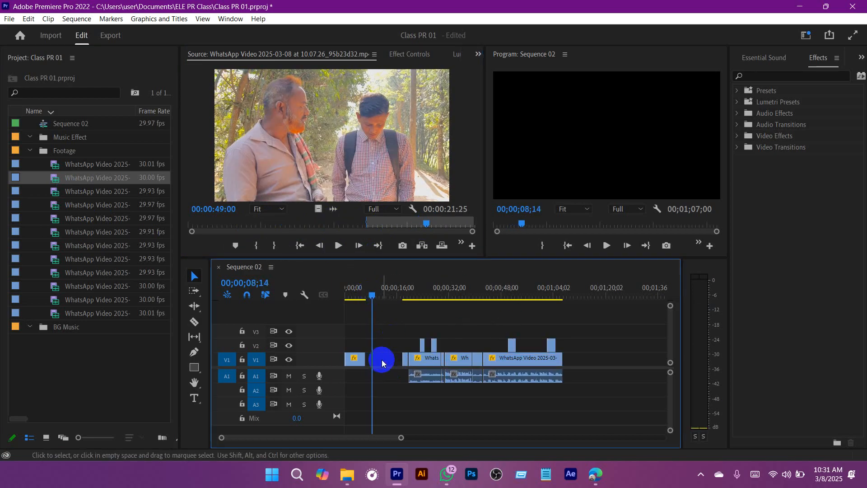
key("Delete")
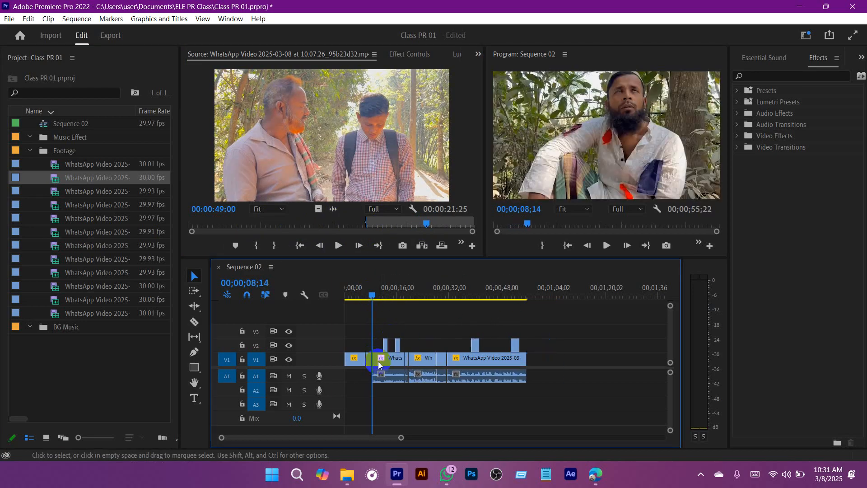
Step: Review Sequence 02 from about 8 seconds to its end and save the project
left_click_drag(373, 299, 518, 305)
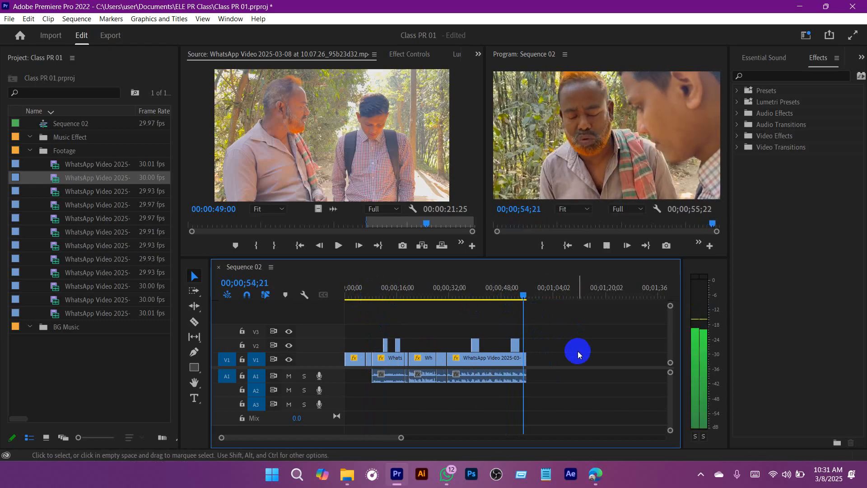
key("ctrl+s")
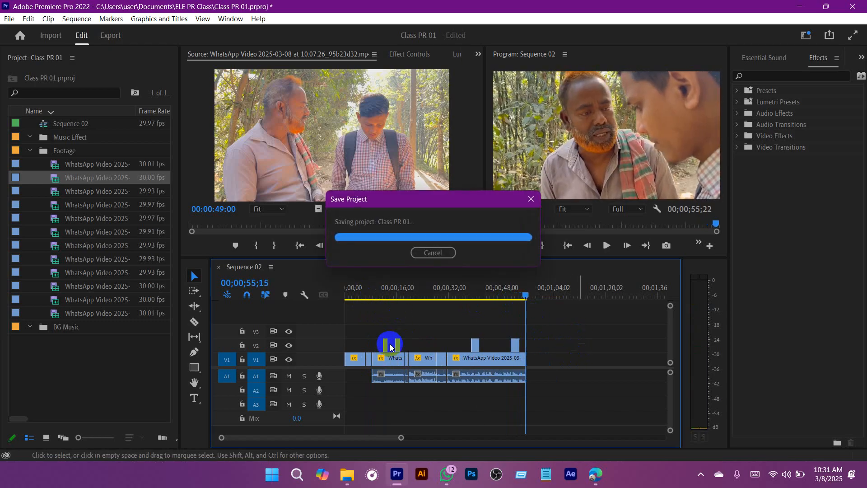
Step: Check source clips 10.07.09_86a77d59, 10.07.02_e2f2474e and 10.07.02_c61076e6 for usable footage, playing parts of the last one
double_click(54, 191)
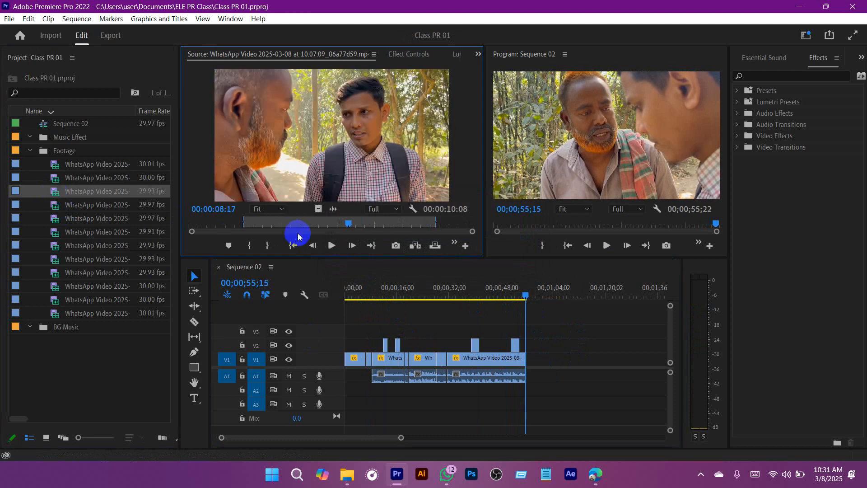
double_click(55, 206)
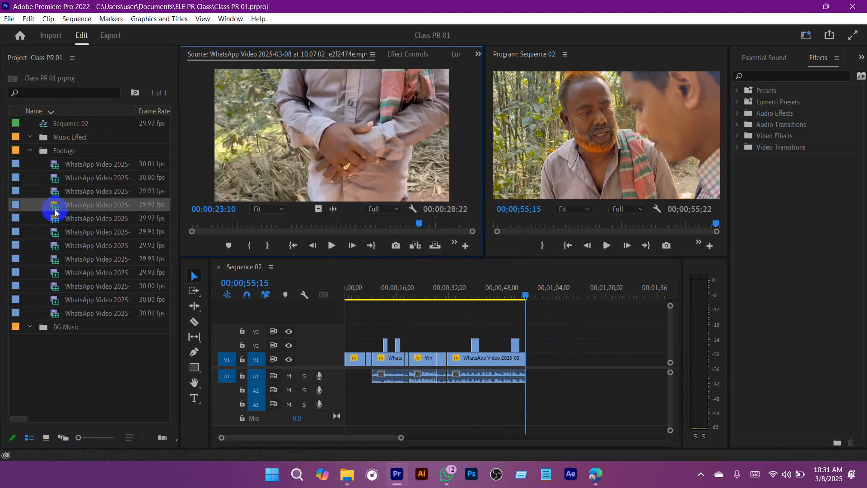
left_click_drag(240, 230, 465, 224)
double_click(55, 219)
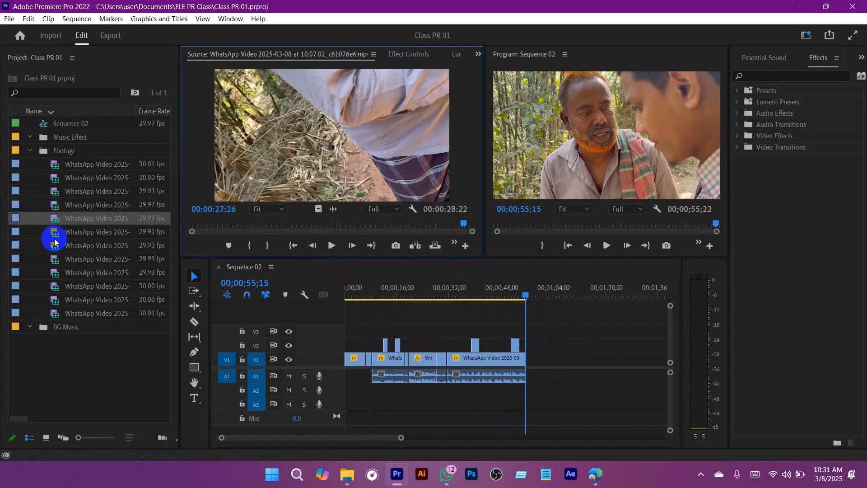
left_click_drag(206, 229, 399, 223)
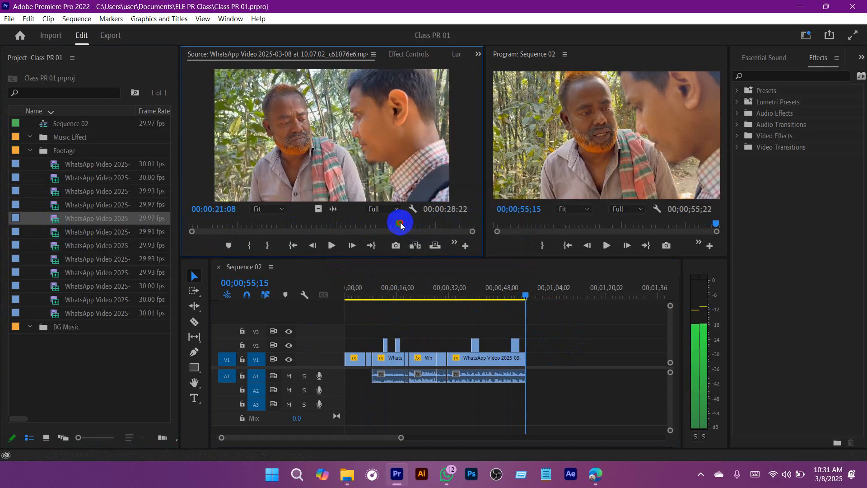
left_click(332, 245)
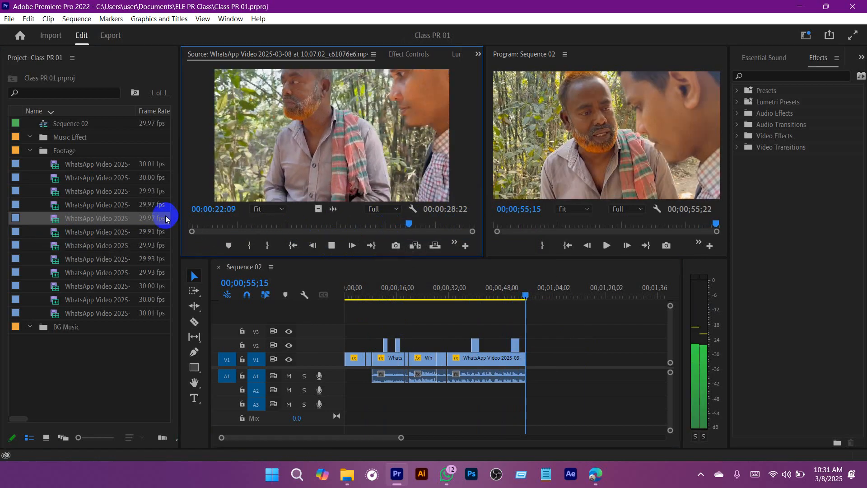
left_click_drag(240, 224, 300, 224)
left_click(331, 245)
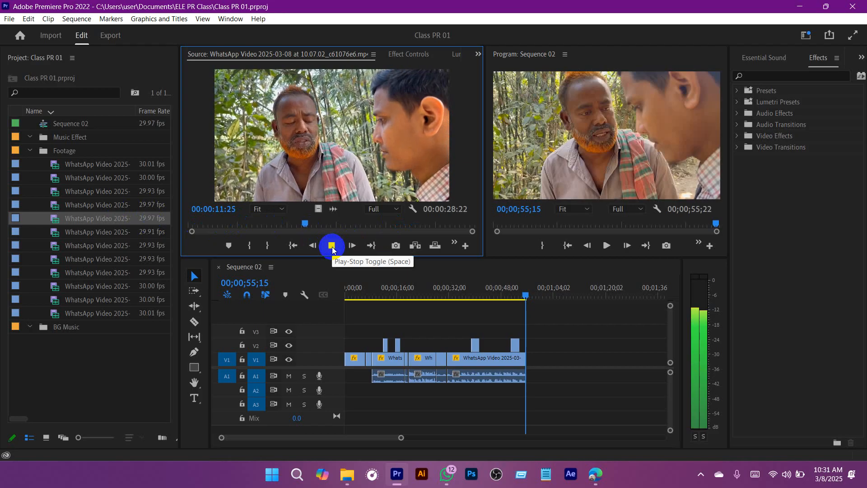
Step: Check the source clips from 10.06.53_942a6b43 through 10.06.34_ea26747d in the Footage bin for further usable shots
double_click(61, 231)
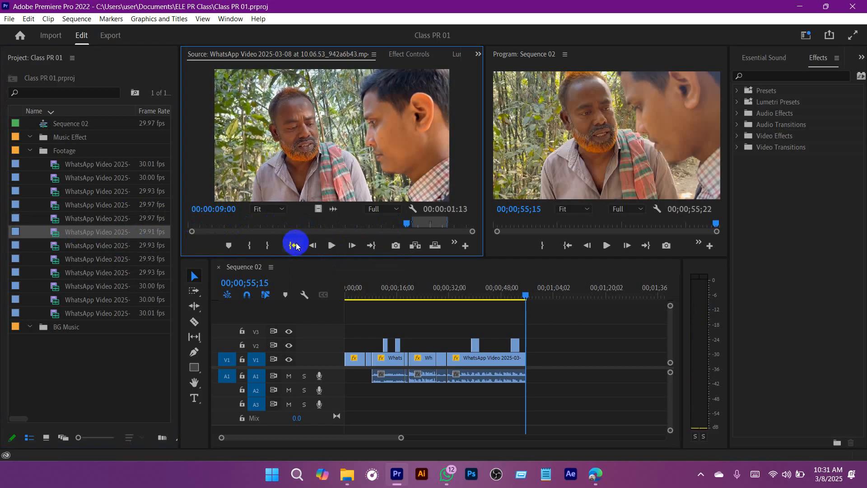
double_click(63, 245)
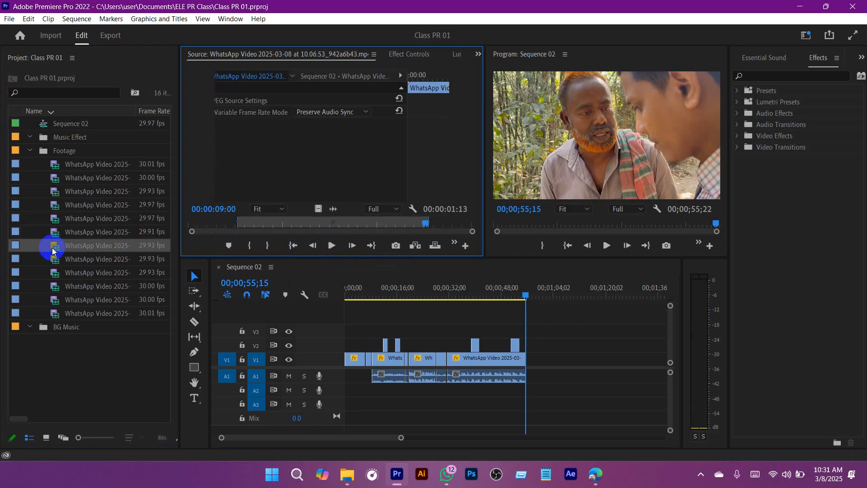
left_click_drag(262, 224, 432, 222)
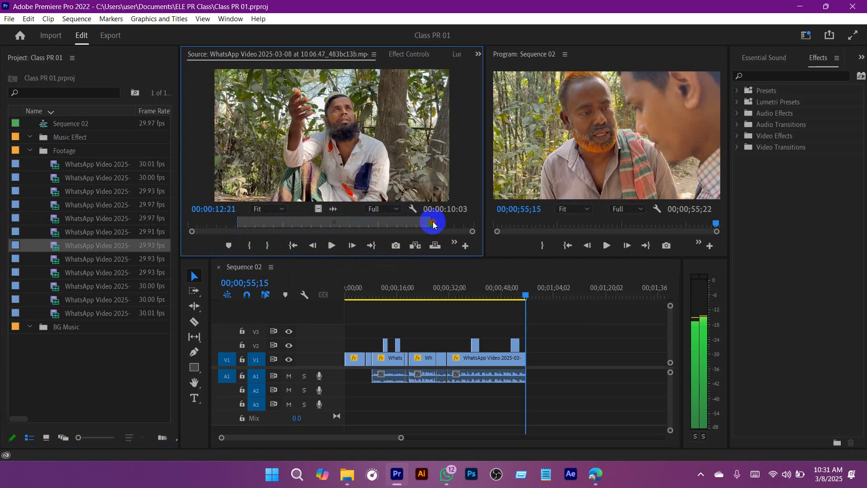
double_click(56, 257)
left_click_drag(366, 222, 445, 223)
double_click(55, 275)
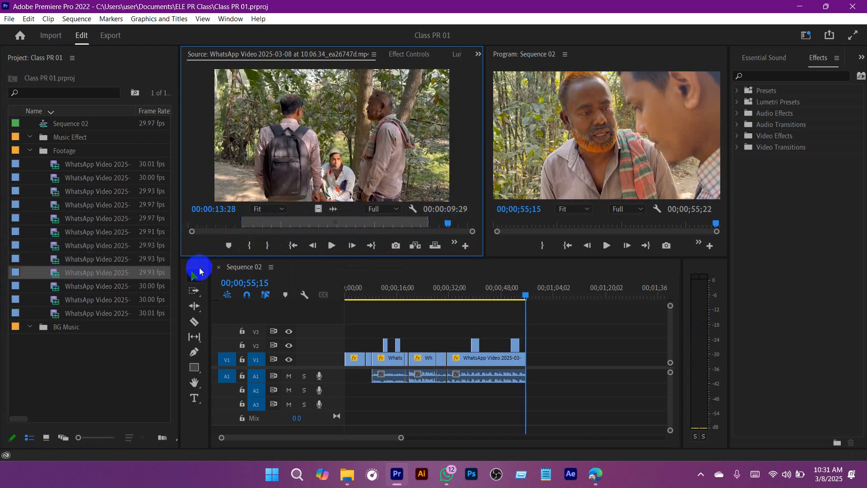
left_click_drag(325, 224, 450, 223)
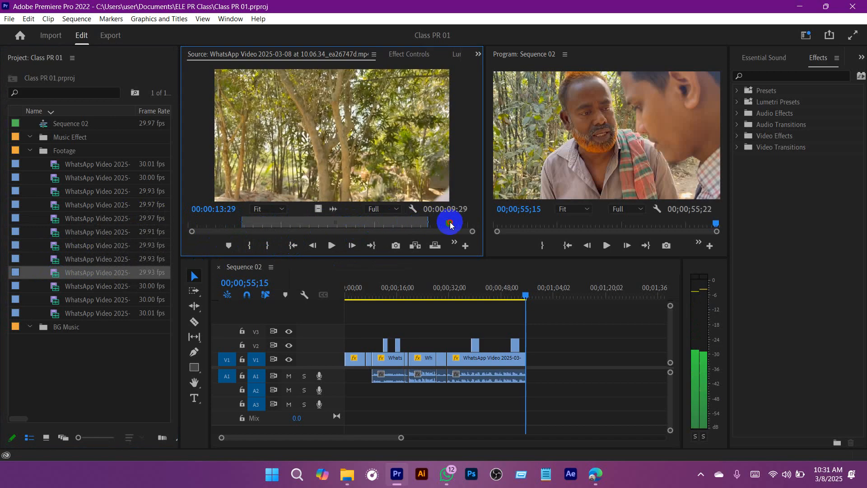
Step: Scrub source clips 10.06.28_1bd2c4b4, 10.06.21_8fce03c2 and 10.05.59_c148673d for usable shots, and save the project
double_click(58, 289)
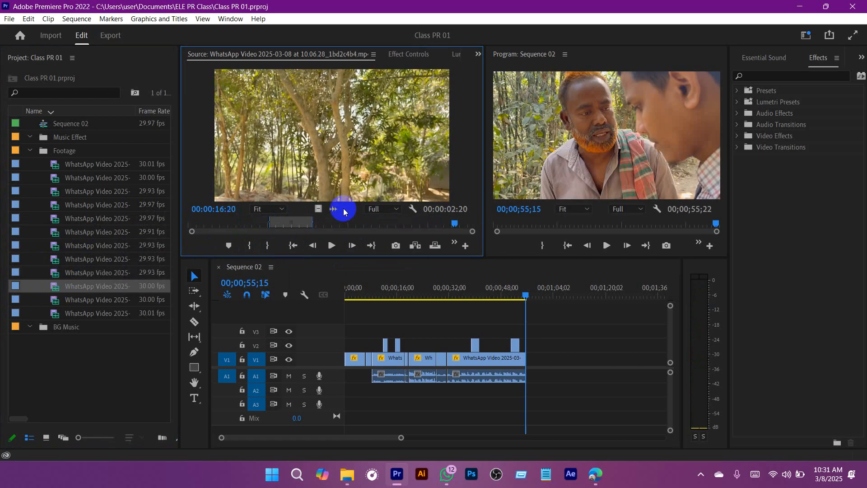
left_click_drag(338, 217, 455, 225)
left_click(224, 274)
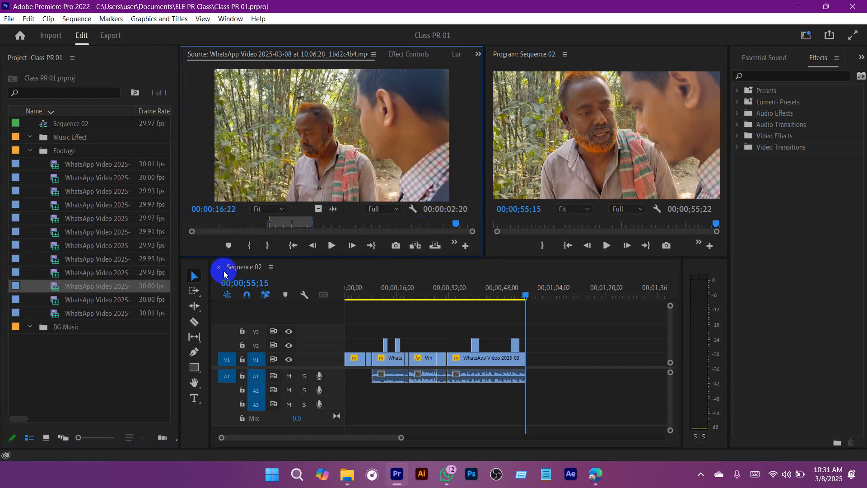
double_click(60, 302)
left_click_drag(271, 223, 462, 223)
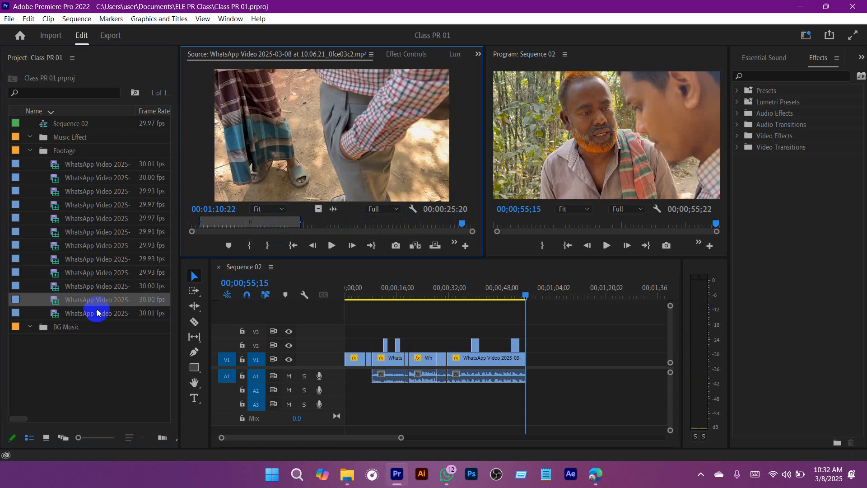
double_click(54, 315)
left_click_drag(293, 227, 461, 223)
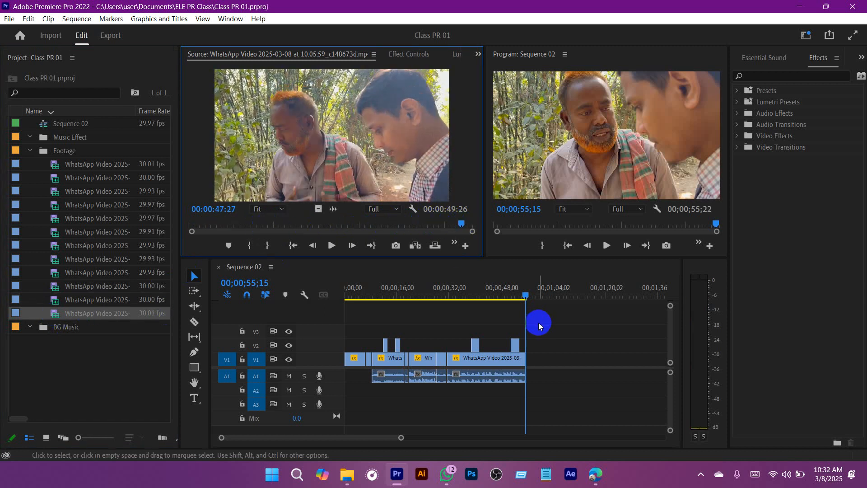
key("ctrl+s")
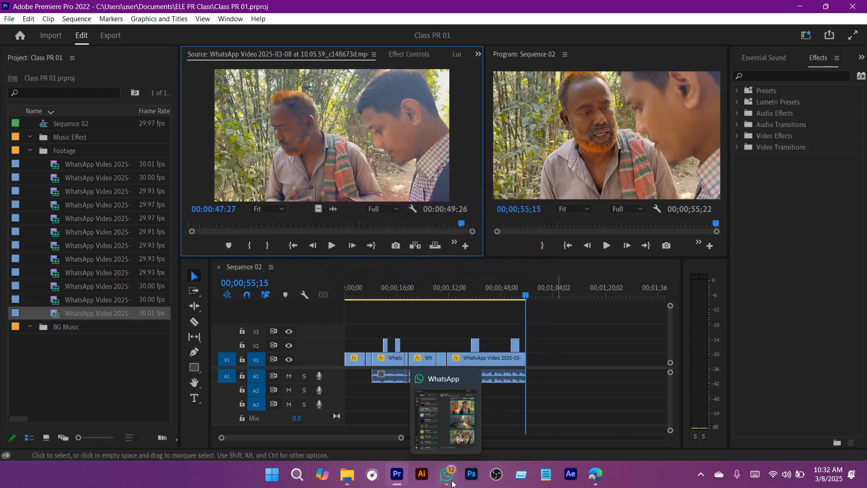
Step: Switch to WhatsApp, look through the videos sent in the open chat for missing footage, and return to Premiere Pro
left_click(447, 473)
scroll(728, 297, "up", 10)
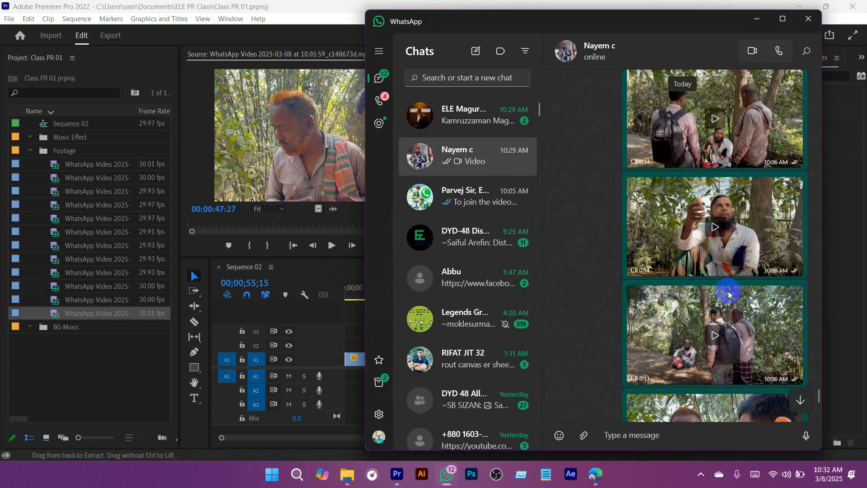
scroll(728, 294, "up", 3)
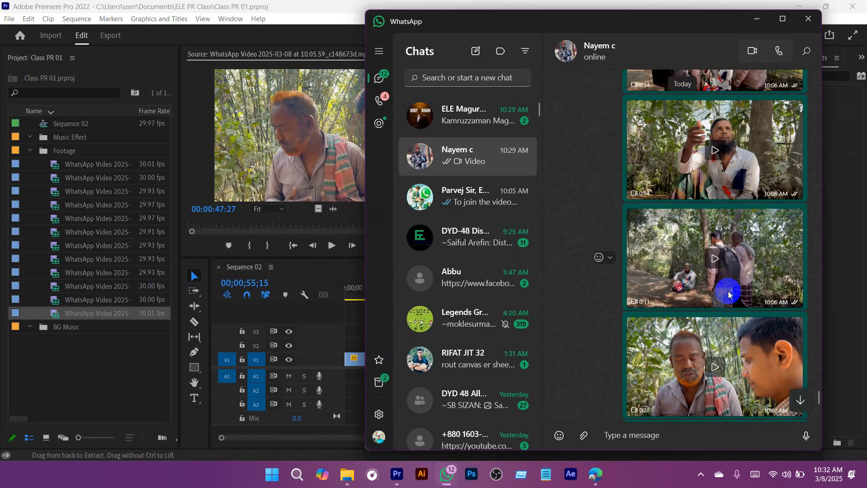
scroll(728, 294, "up", 5)
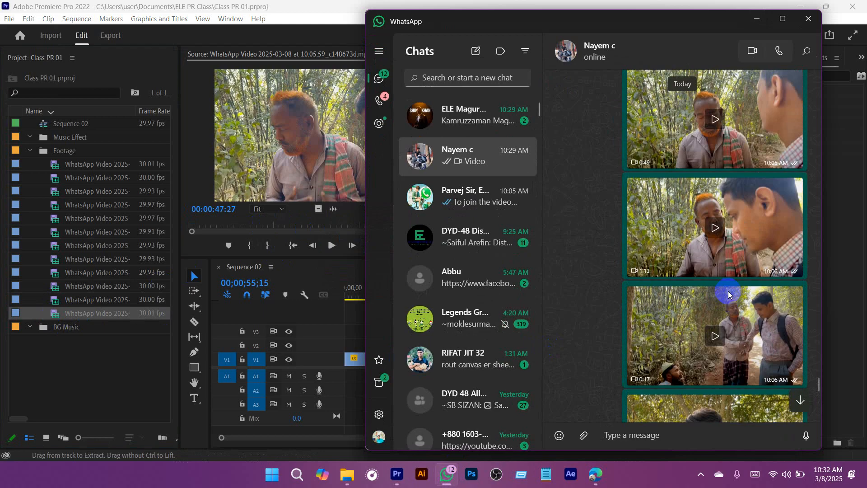
scroll(728, 294, "down", 10)
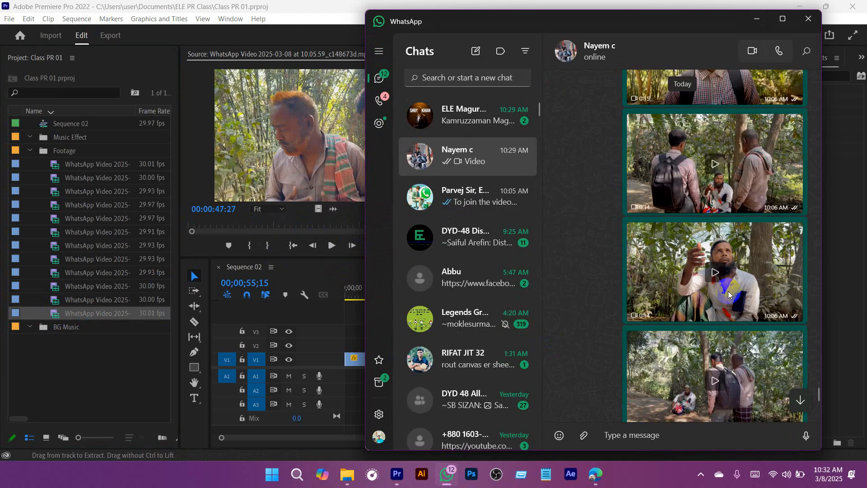
scroll(728, 294, "down", 3)
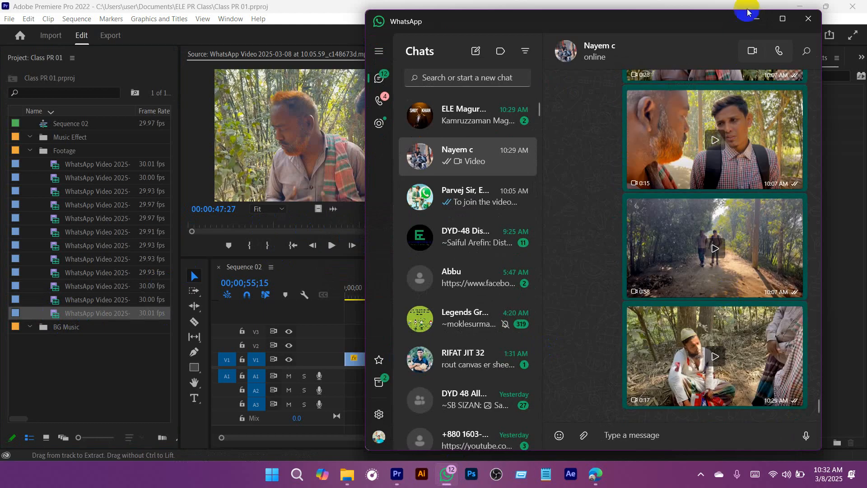
left_click(757, 19)
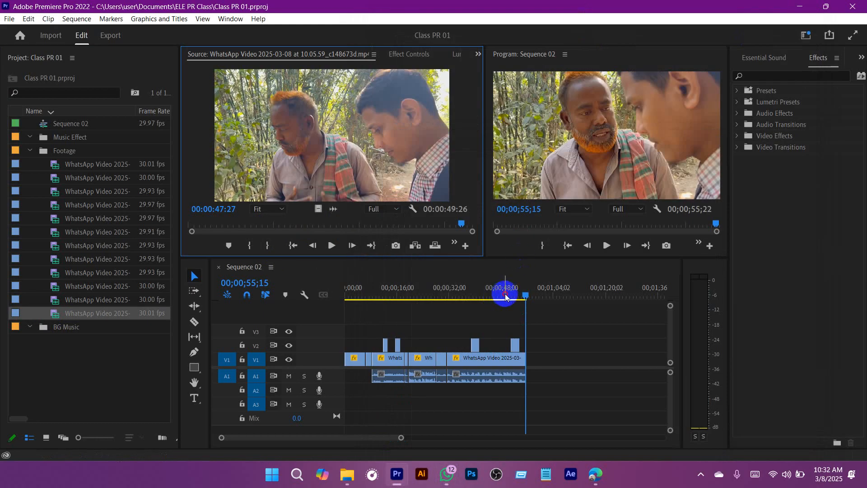
Step: Scrub back through Sequence 02 to review the edit and save the project
left_click_drag(505, 294, 325, 310)
mouse_move(400, 438)
left_mouse_down()
mouse_move(375, 438)
mouse_move(396, 437)
left_mouse_up()
left_click_drag(363, 288, 319, 298)
left_click(412, 348)
key("ctrl+s")
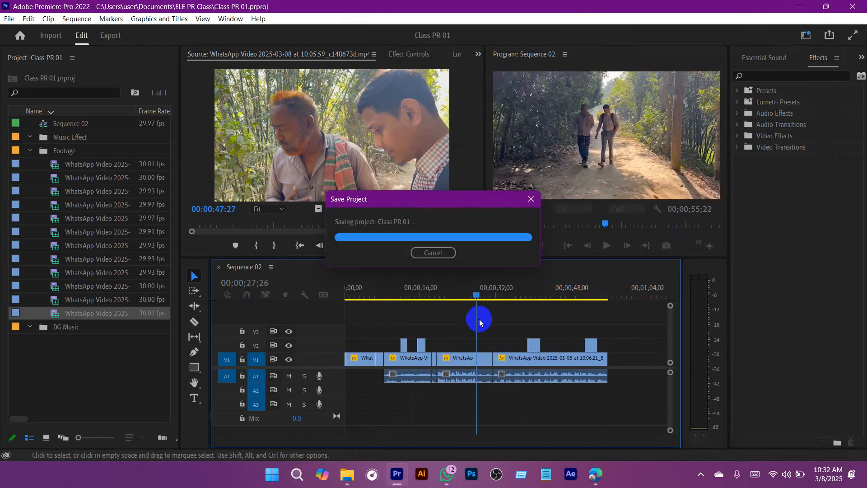
Step: Make the timeline area slightly taller, play Sequence 02 from the start to about 00;00;05;10, and save the project
left_click_drag(478, 295, 316, 314)
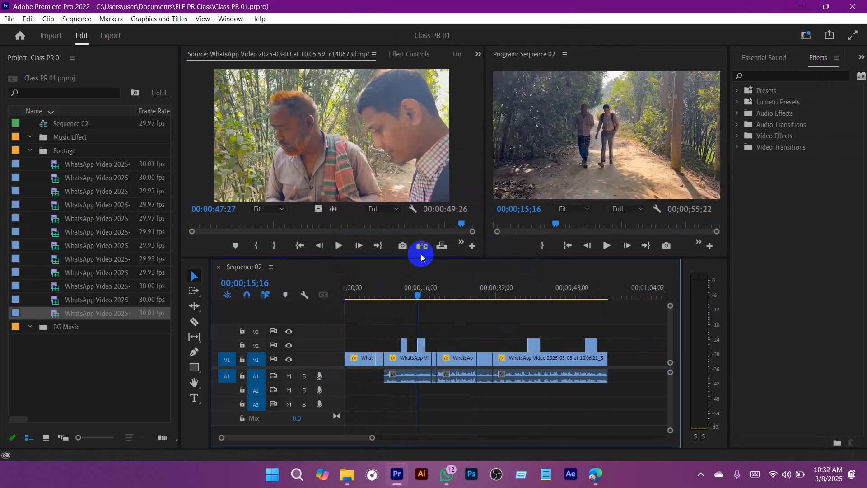
left_click_drag(420, 254, 436, 248)
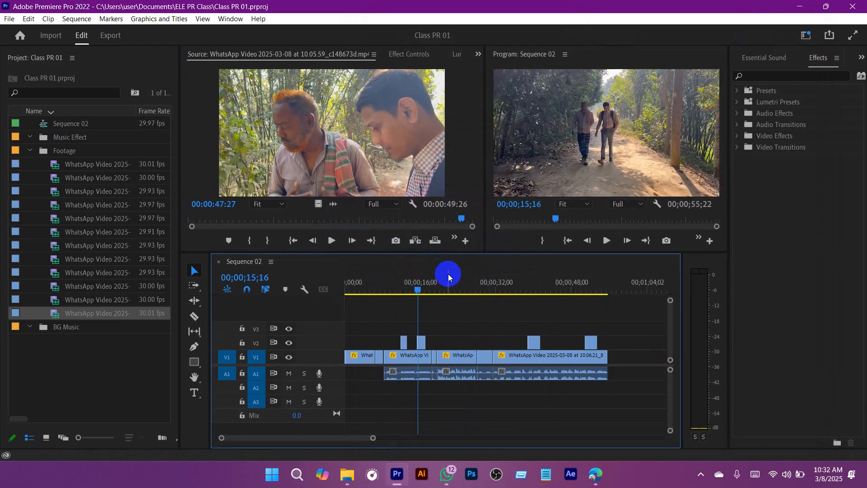
left_click_drag(418, 286, 277, 286)
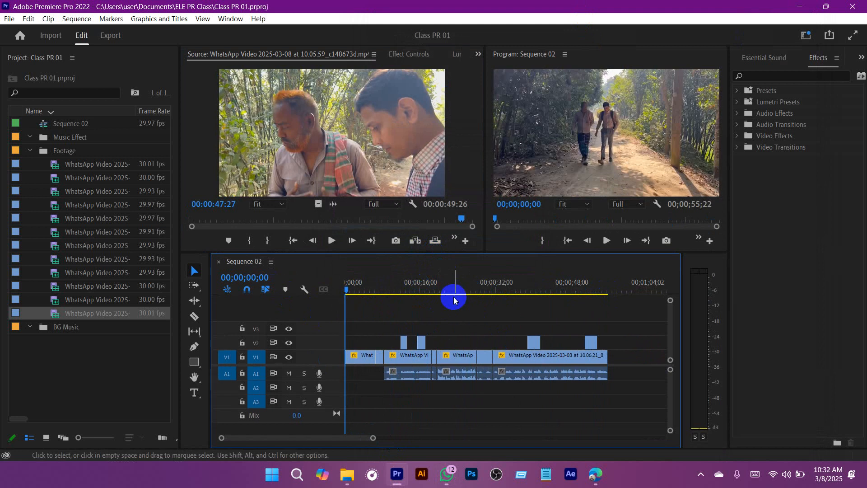
key("space")
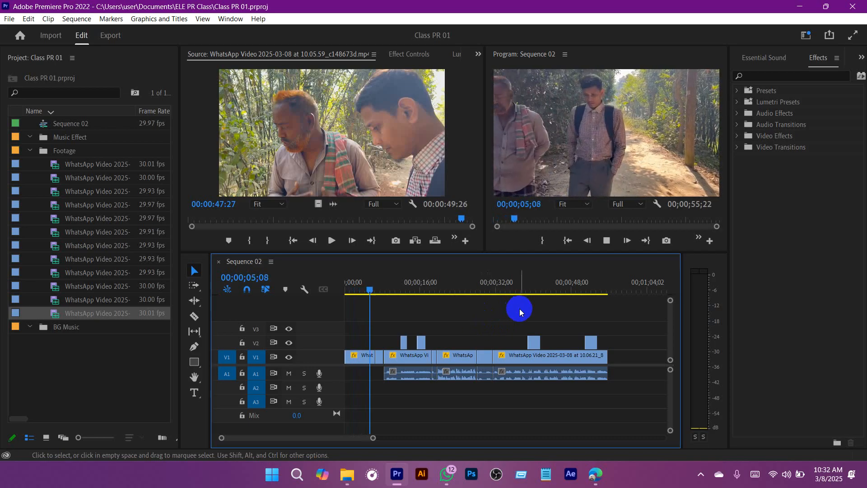
key("space")
key("ctrl+s")
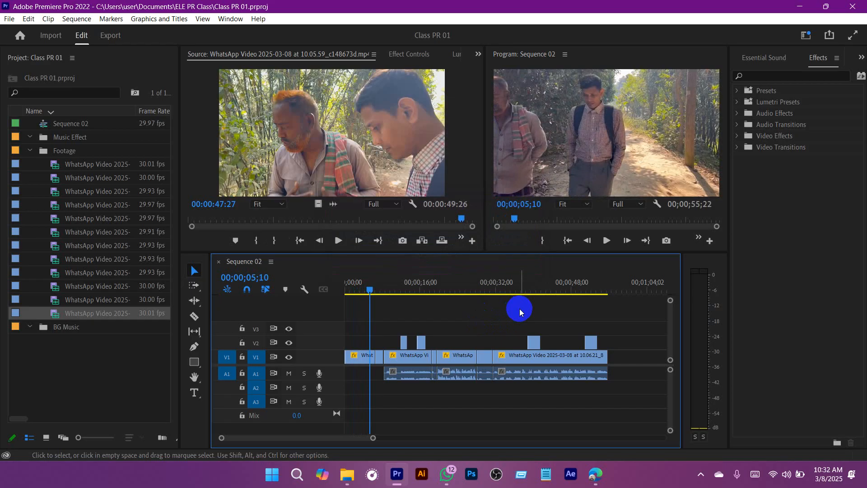
Step: Return the playhead to the start of Sequence 02 and select the clips that have audio on A1
left_click_drag(513, 284, 338, 287)
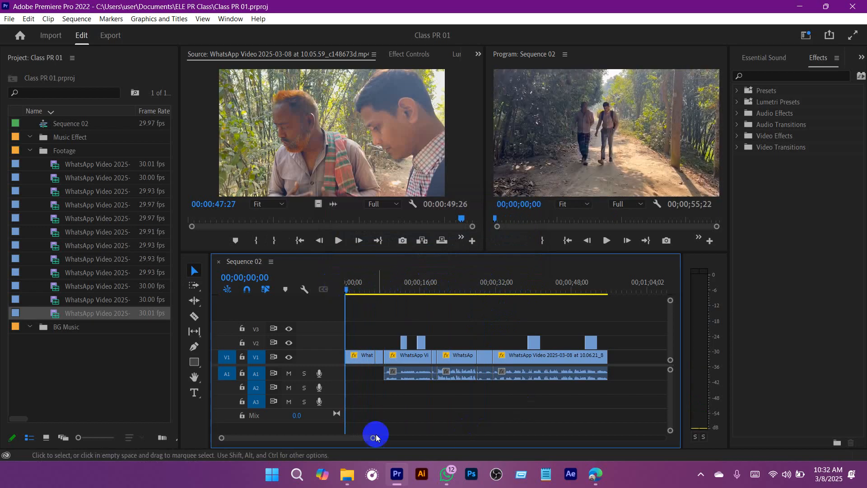
left_click_drag(374, 436, 330, 437)
scroll(558, 408, "up", 2)
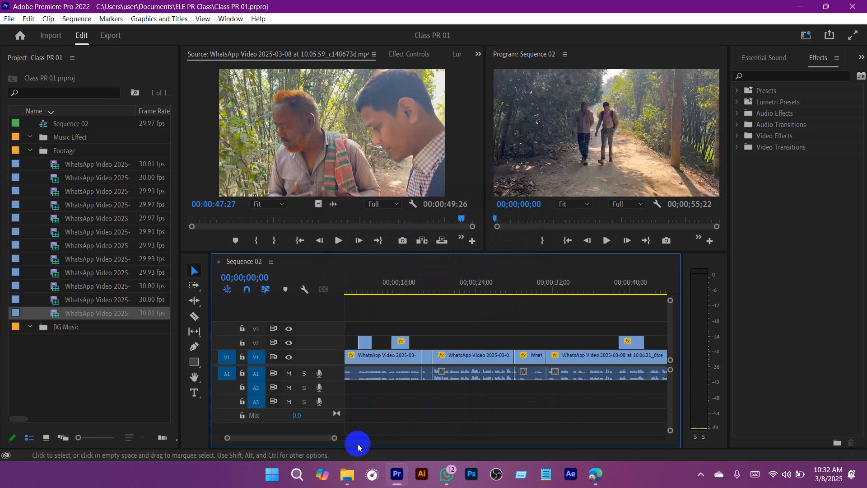
left_click_drag(342, 441, 383, 441)
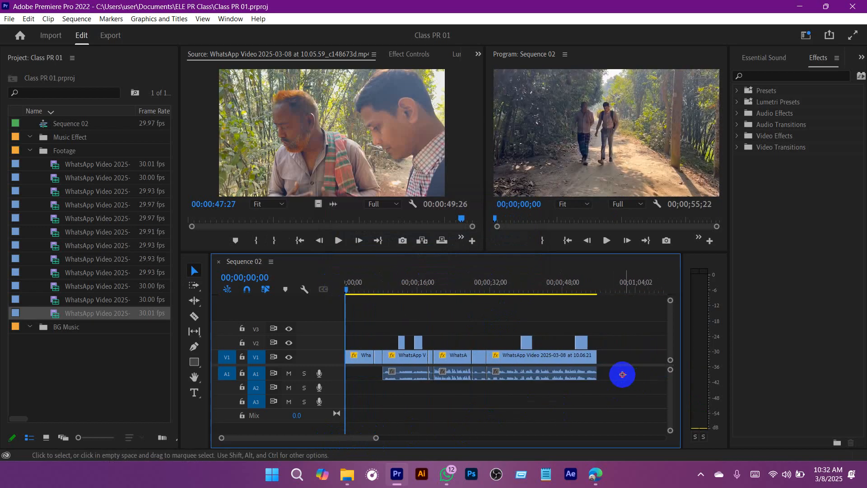
left_click_drag(622, 374, 427, 388)
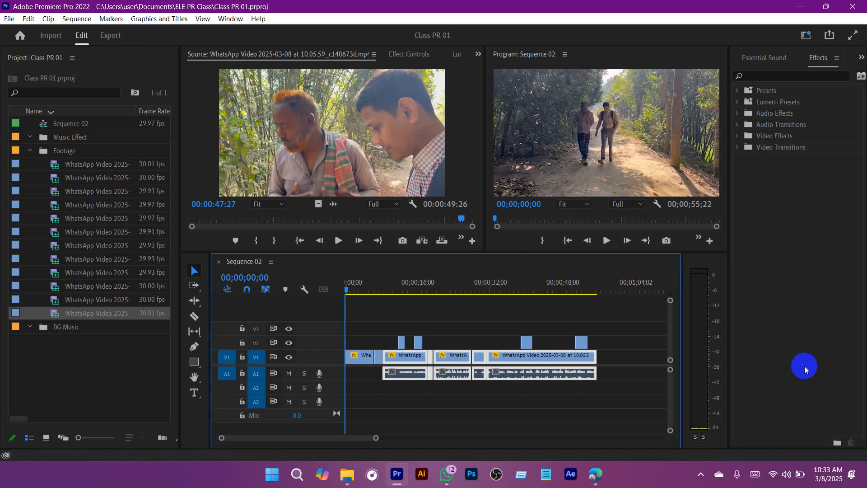
Step: Check the Windows sound output devices, clear the clip selection in Sequence 02, and save the project
left_click(786, 474)
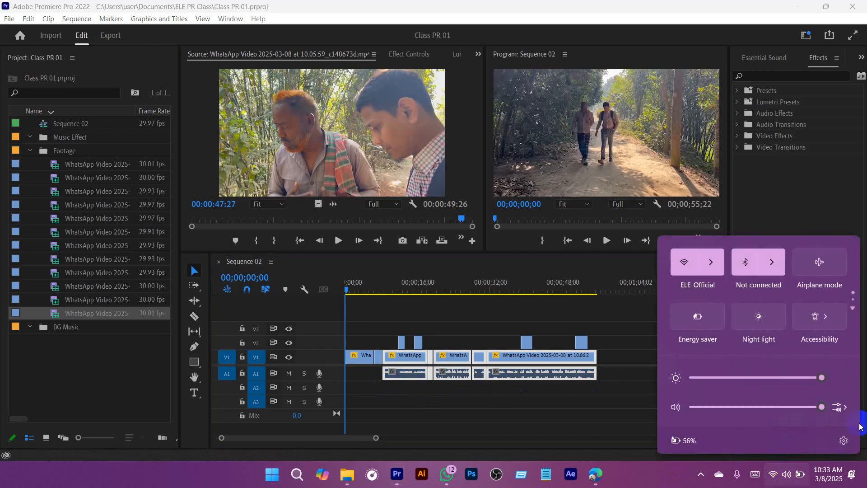
left_click(839, 407)
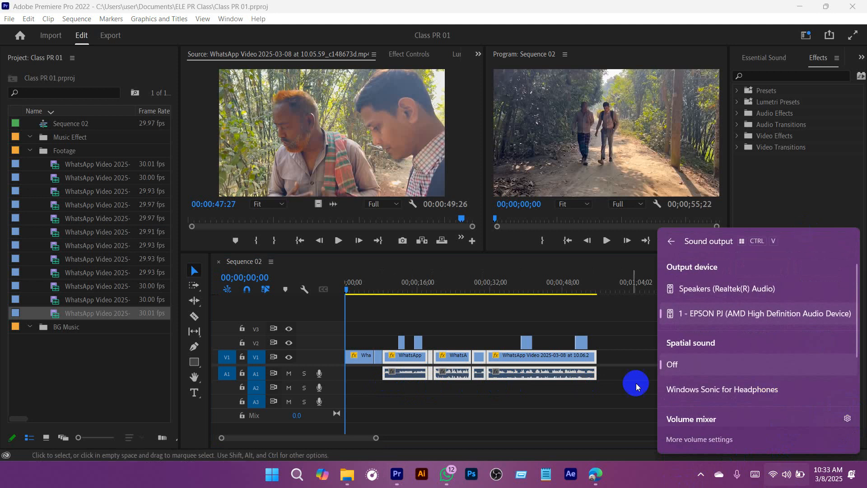
left_click(650, 482)
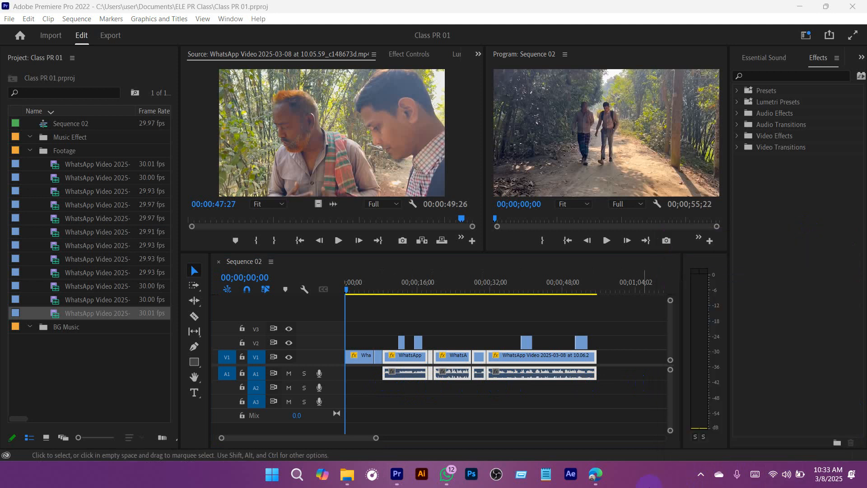
left_click(406, 308)
key("ctrl+s")
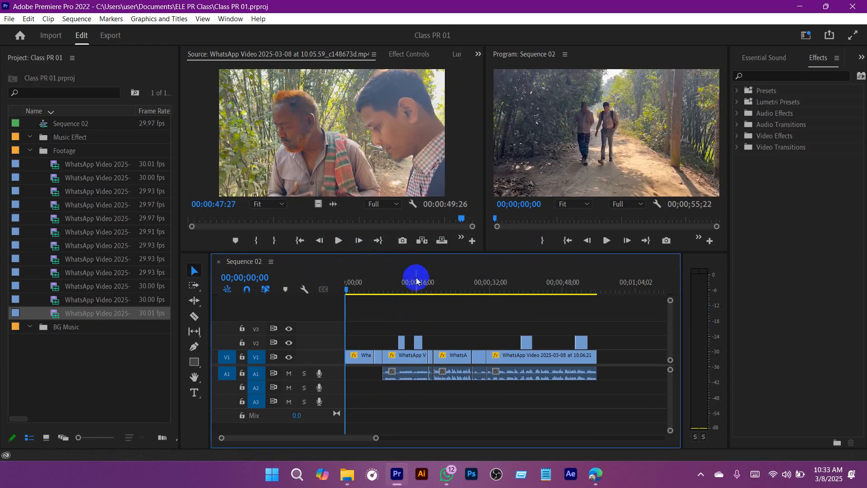
Step: Play Sequence 02 from about 00;00;07;25 and examine the clips' levels with the audio meters temporarily widened
left_click_drag(390, 289, 378, 287)
key("ctrl+s")
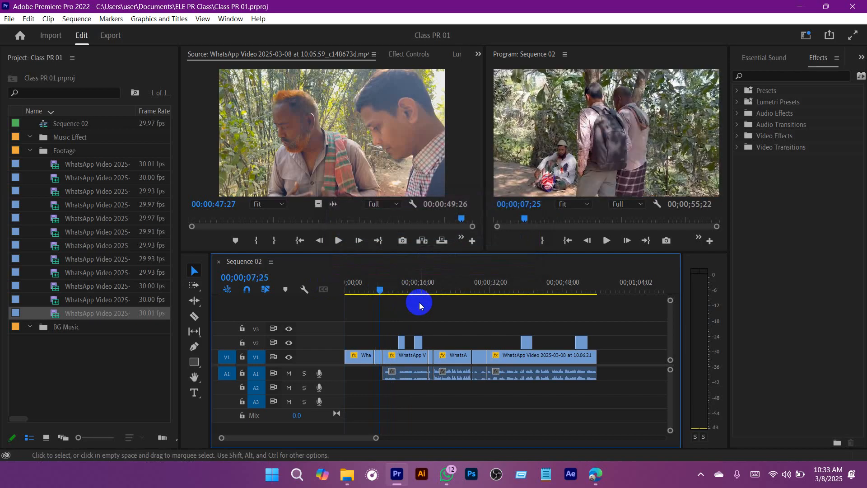
key("space")
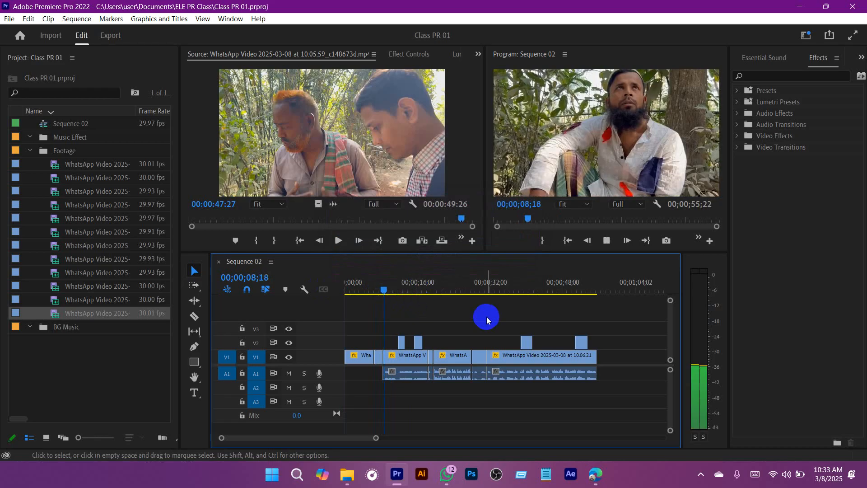
key("space")
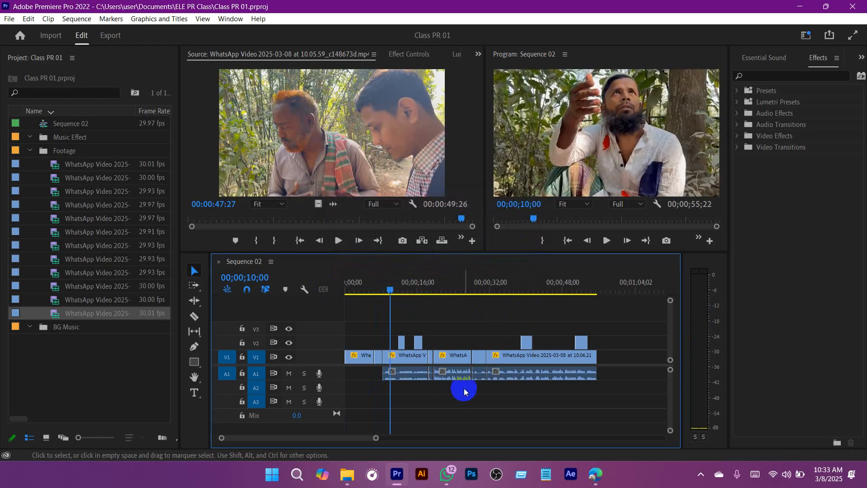
key("space")
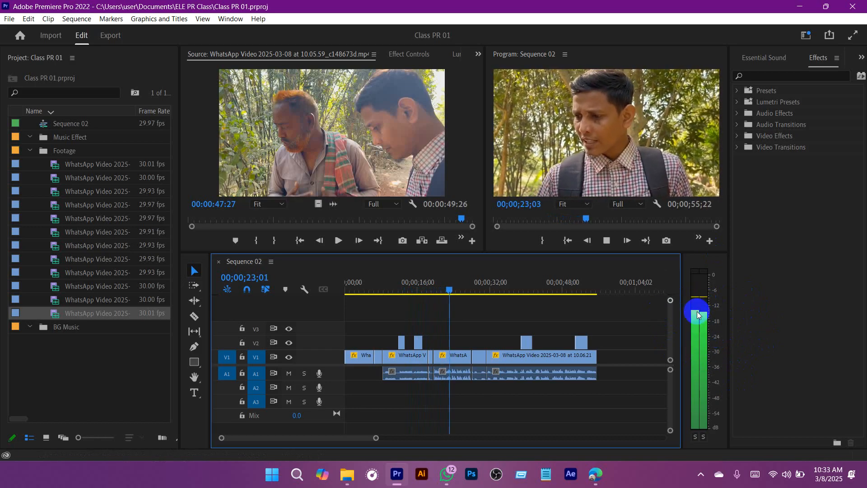
left_click_drag(681, 310, 638, 307)
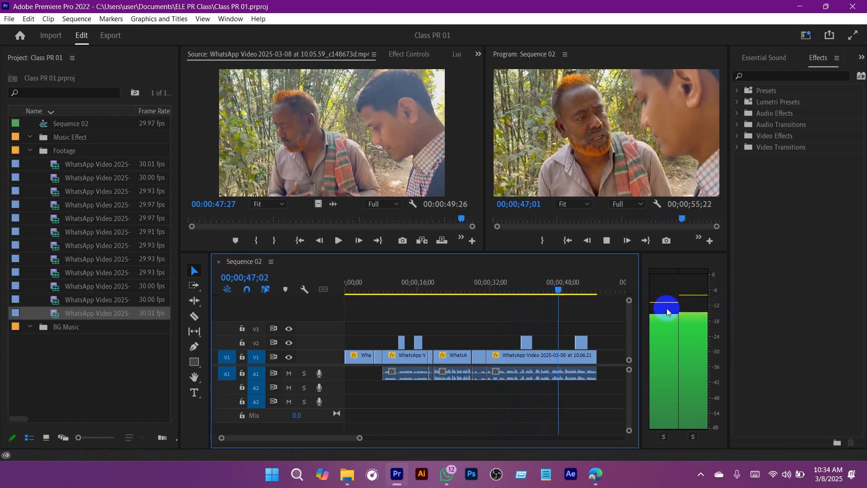
left_click_drag(640, 295, 682, 300)
Step: Recheck the audio in Sequence 02 between about 00;00;36;07 and 00;00;47;27, and save the project
left_click(573, 286)
left_click_drag(572, 286, 559, 285)
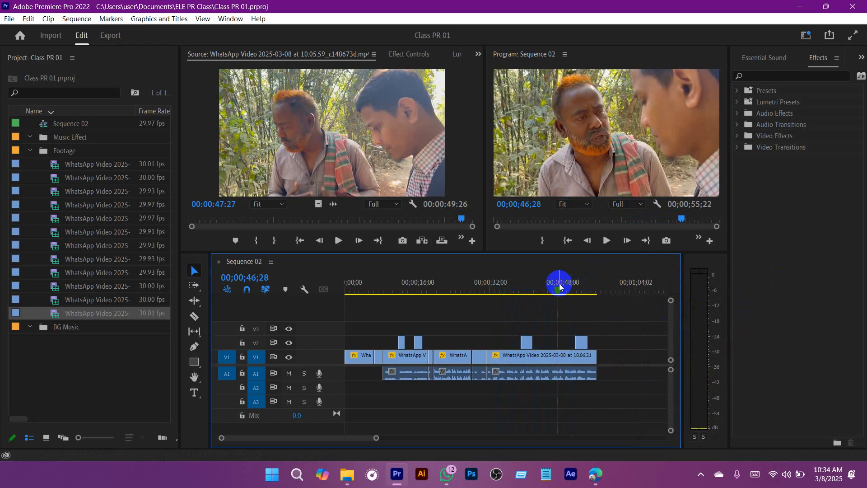
key("space")
key("space")
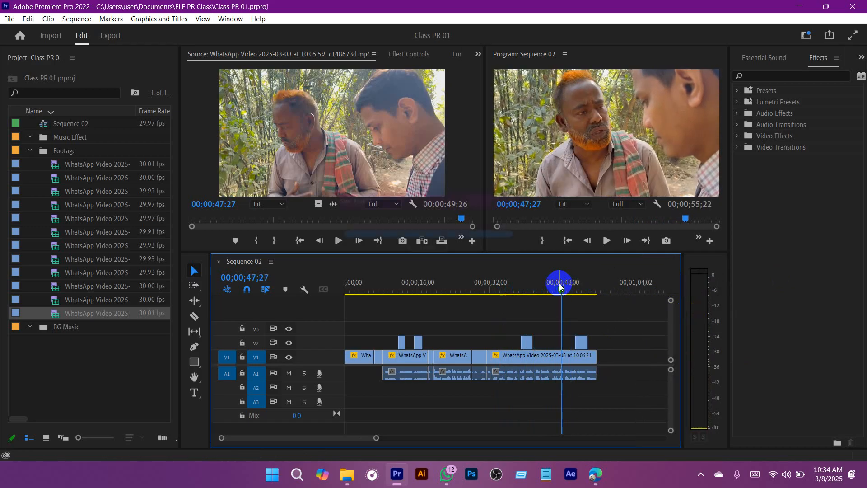
key("ctrl+s")
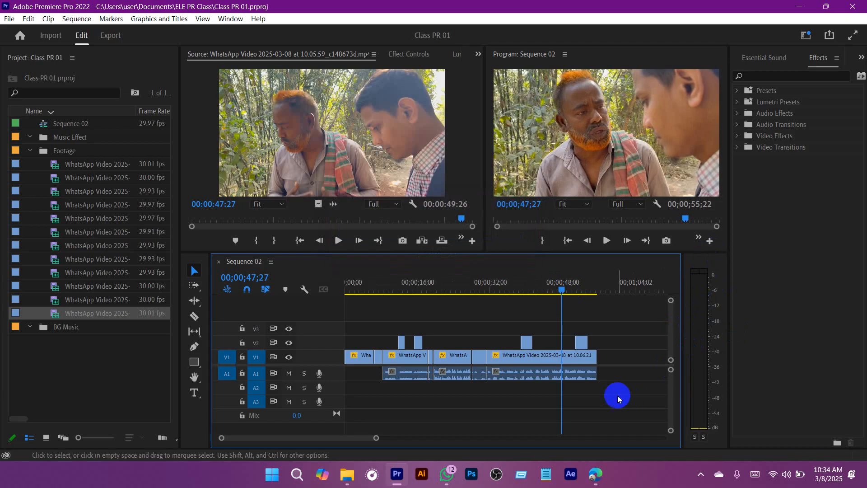
left_click_drag(564, 292, 508, 287)
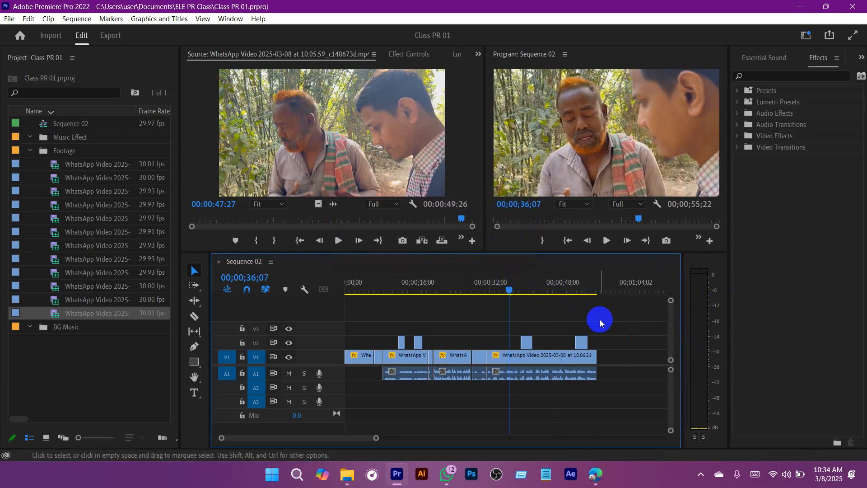
key("space")
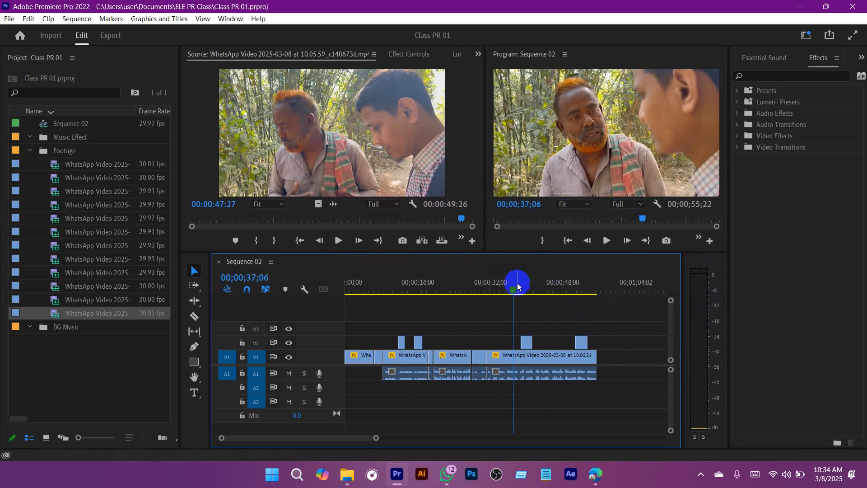
left_click_drag(516, 282, 542, 289)
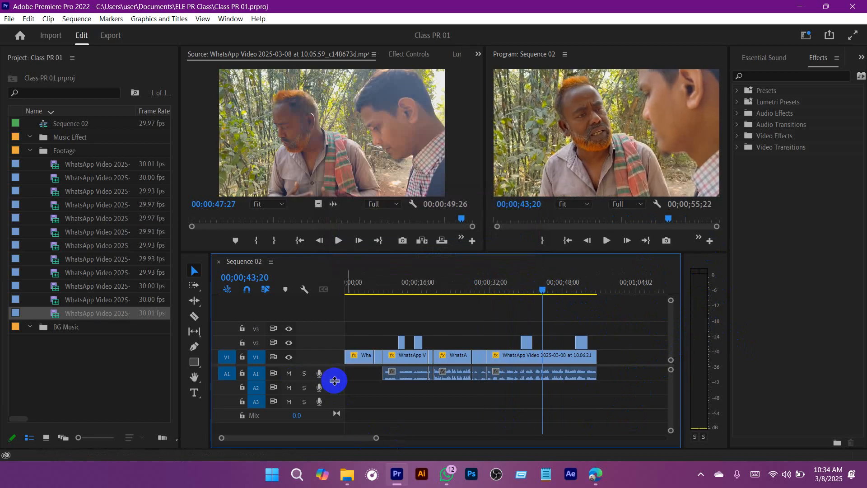
Step: Make audio track A1 taller to show its waveforms more clearly, and select clip 10.06.34_ea26747d
left_click_drag(335, 381, 333, 395)
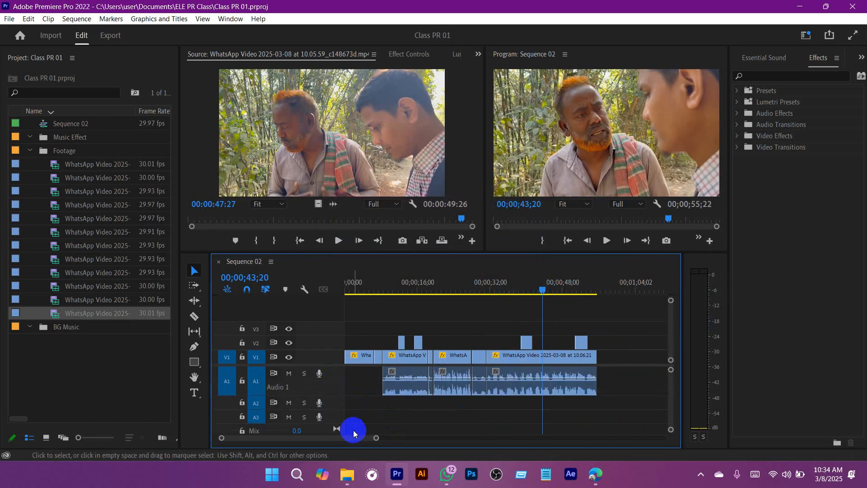
left_click_drag(376, 438, 298, 438)
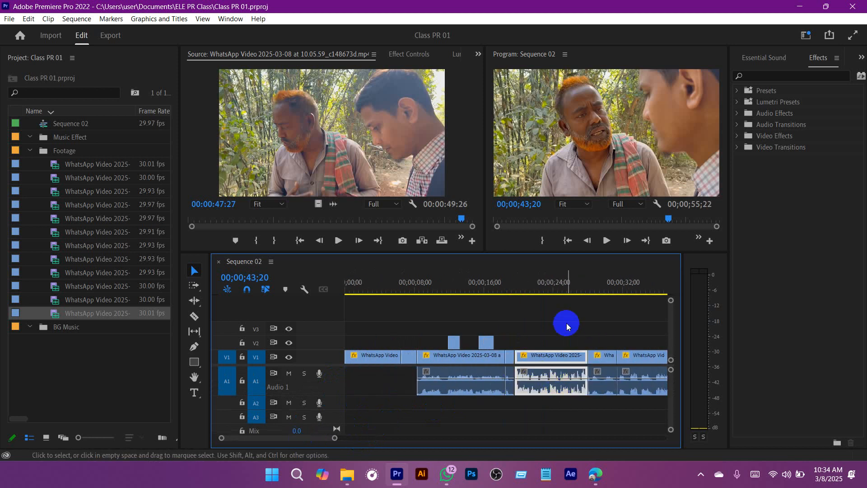
left_click(558, 282)
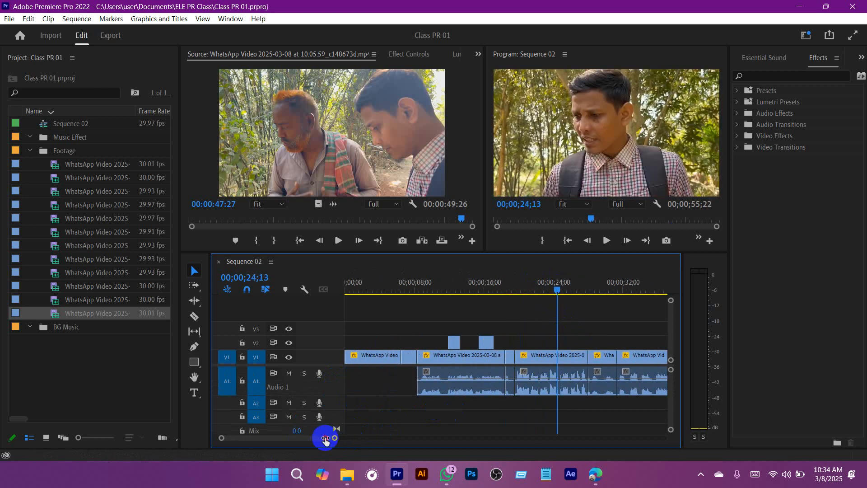
left_click_drag(326, 441, 313, 437)
left_click(524, 378)
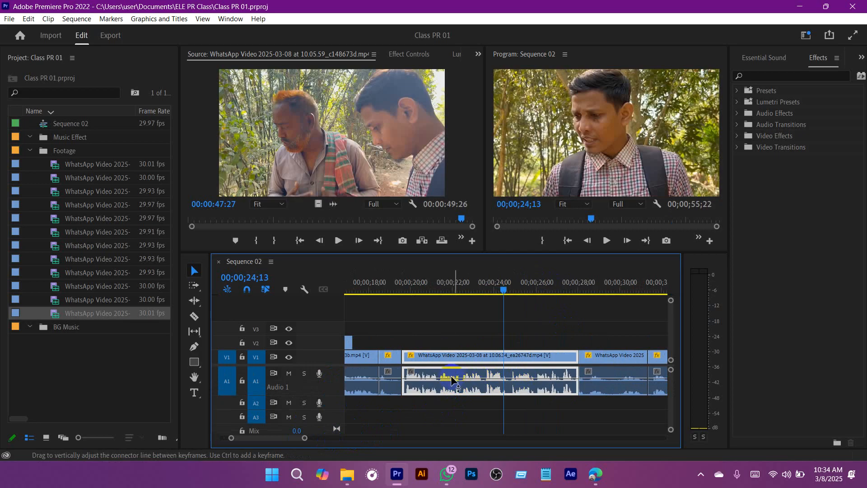
Step: Play clip 10.06.34_ea26747d repeatedly from about 00;00;22;16 and compare its waveform with the audio meter levels
left_click(463, 284)
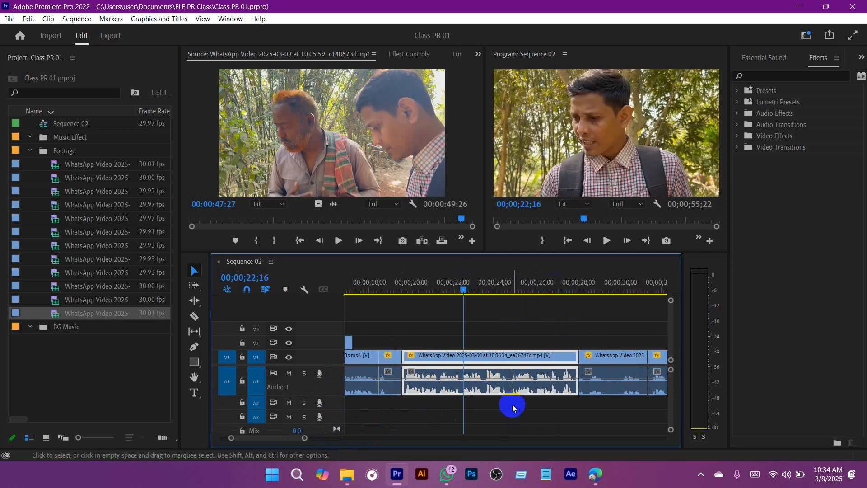
left_click(512, 423)
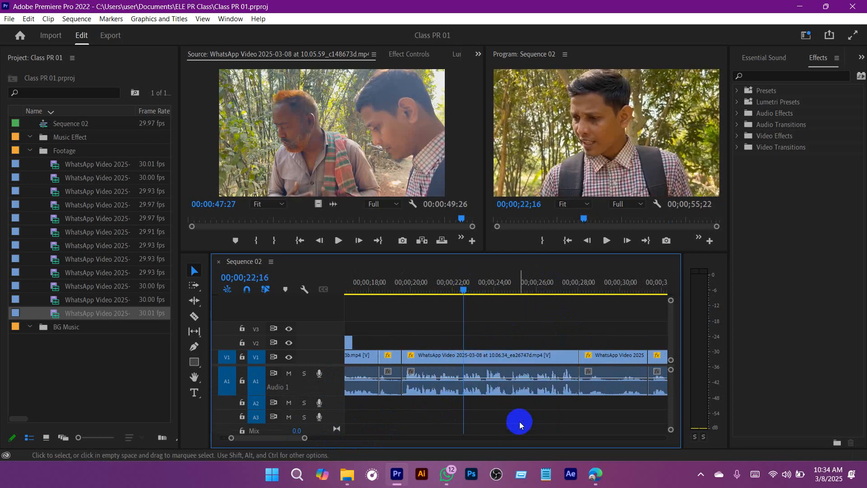
left_click(503, 394)
key("space")
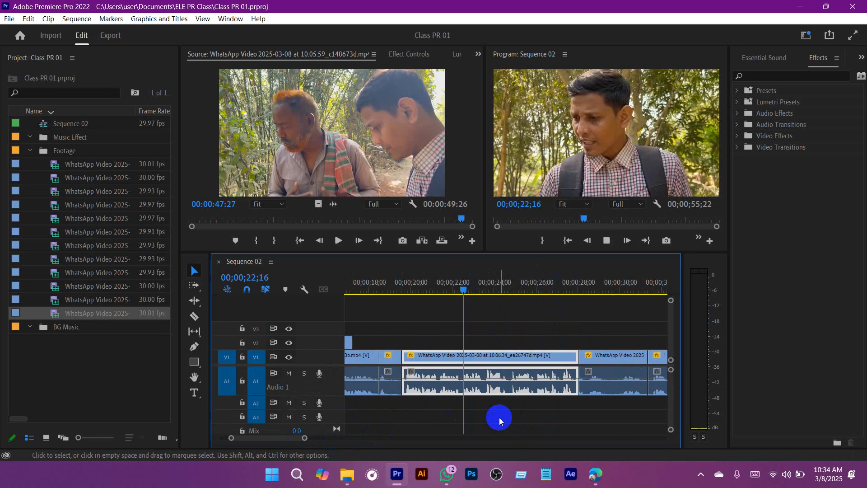
key("space")
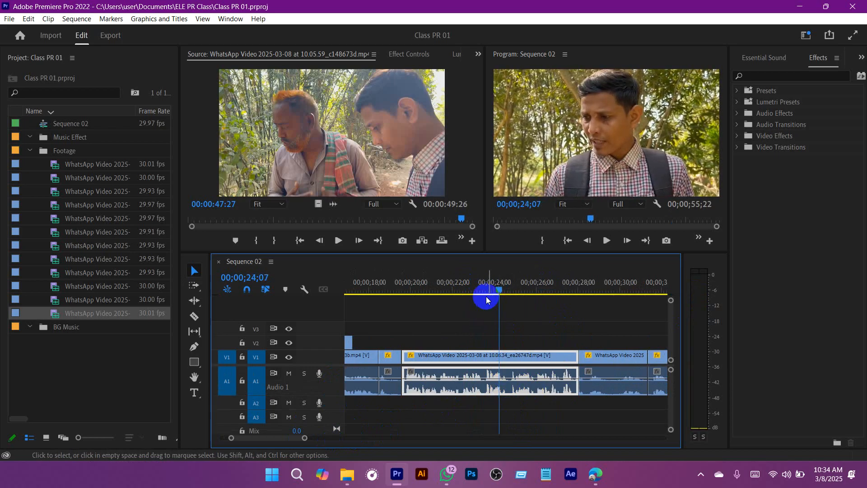
left_click_drag(493, 282, 461, 280)
key("space")
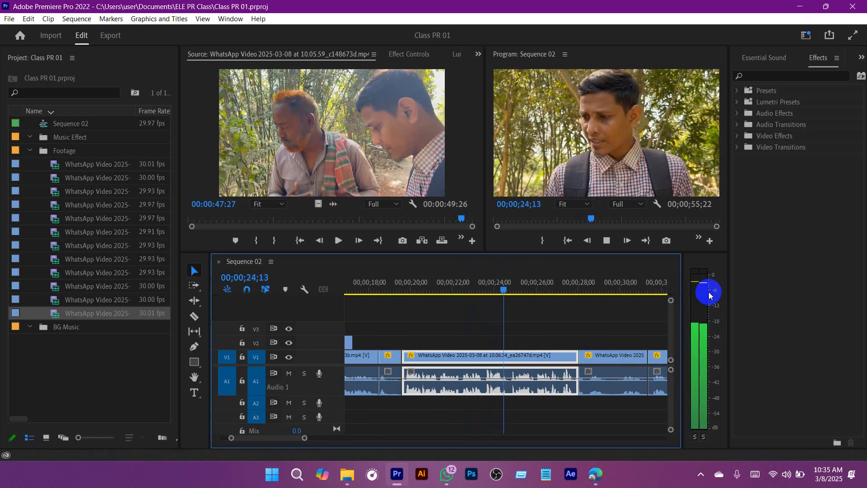
key("space")
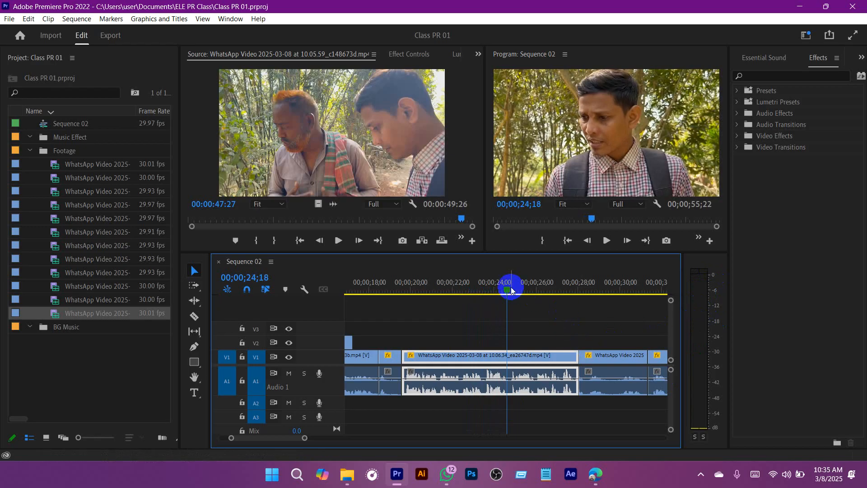
Step: Play clip 10.06.47_483bc13b to about 00;00;17;27 to check its audio level, and save the project
left_click_drag(507, 284, 419, 283)
scroll(512, 373, "up", 17)
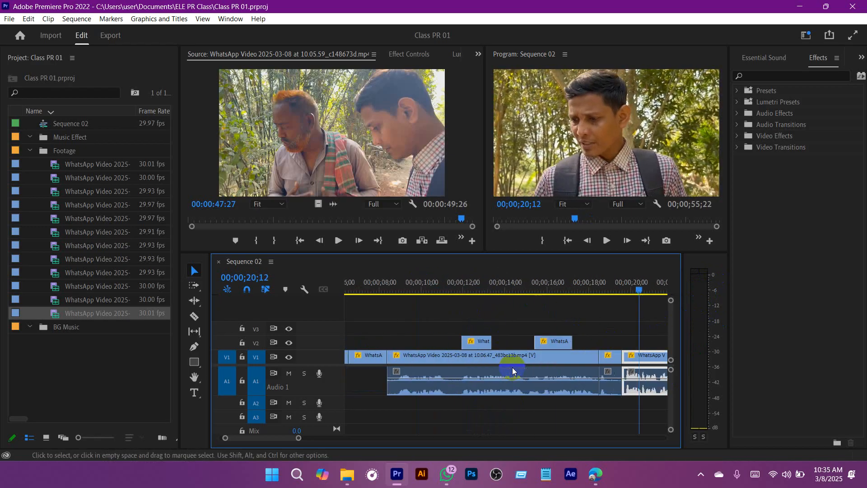
left_click_drag(527, 276, 522, 277)
scroll(560, 345, "down", 1)
scroll(548, 375, "down", 4)
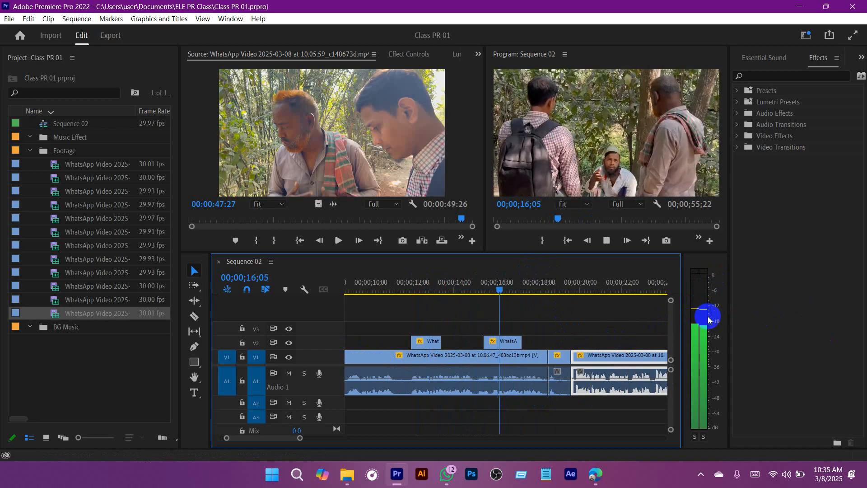
key("ctrl+s")
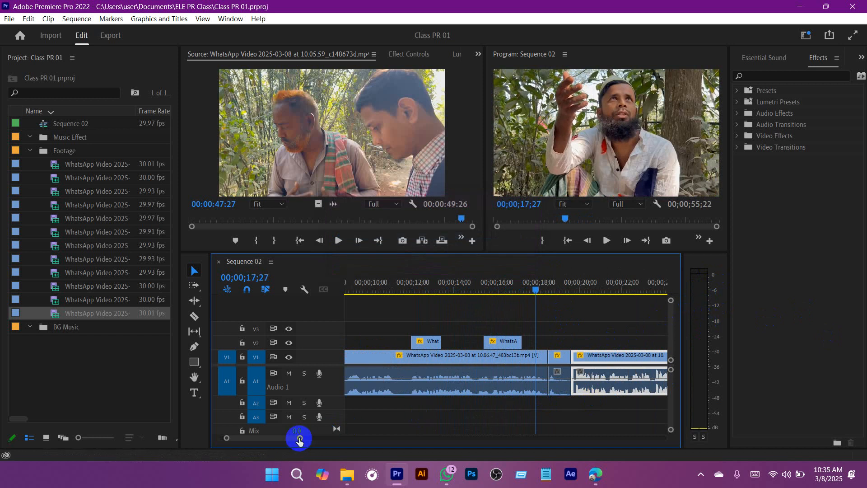
Step: Raise the audio gain of clip 10.06.47_483bc13b on track A1 by 5 dB
left_click_drag(299, 438, 321, 438)
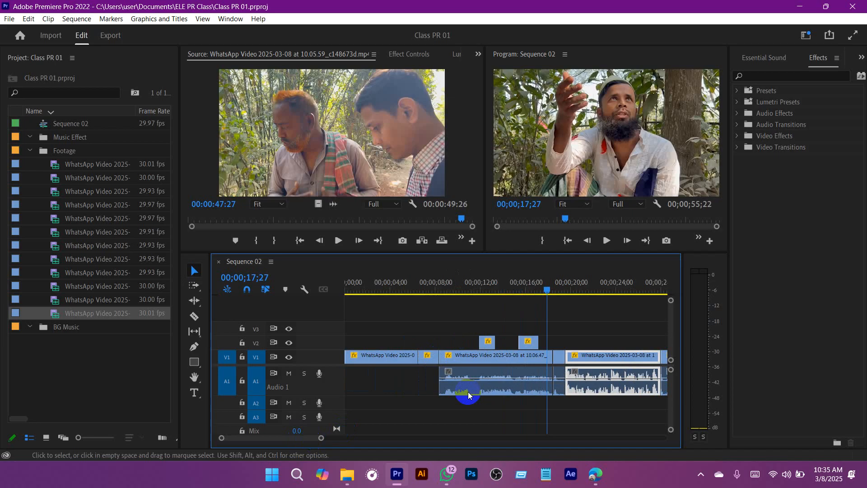
left_click_drag(490, 289, 440, 289)
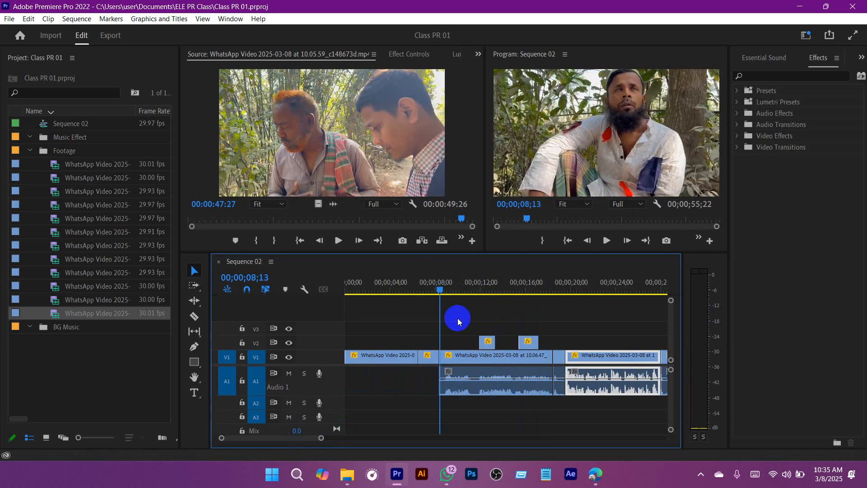
left_click(481, 394)
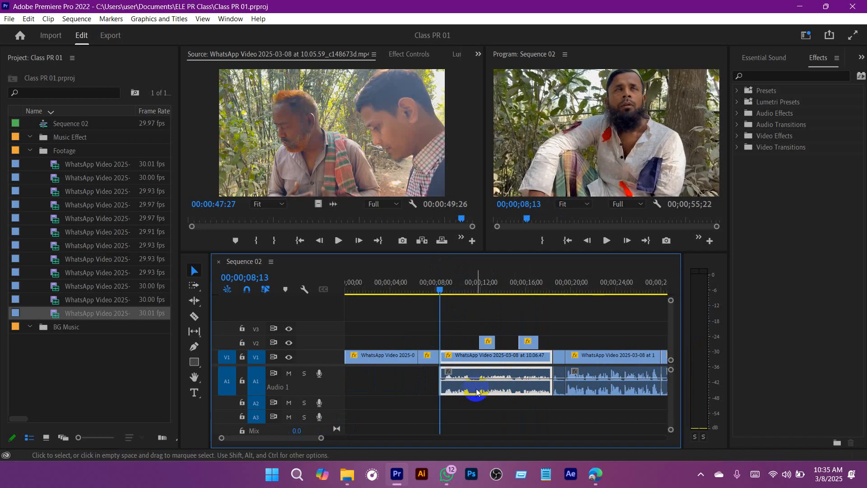
right_click(461, 402)
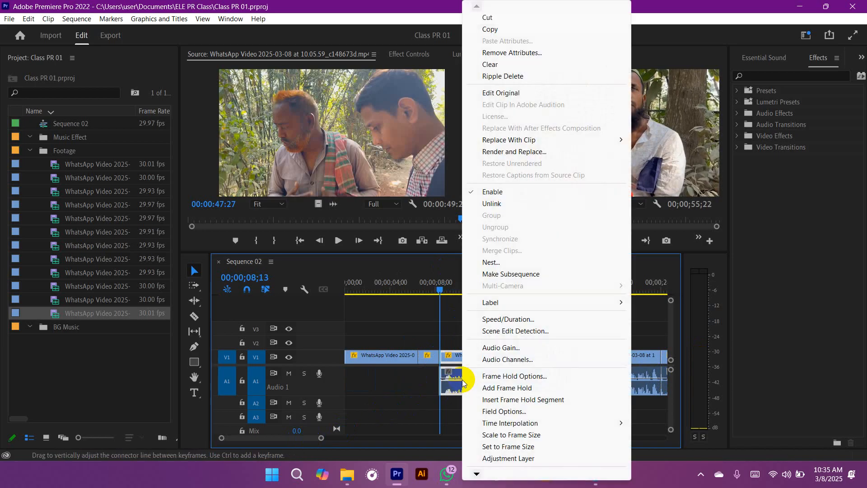
left_click(533, 351)
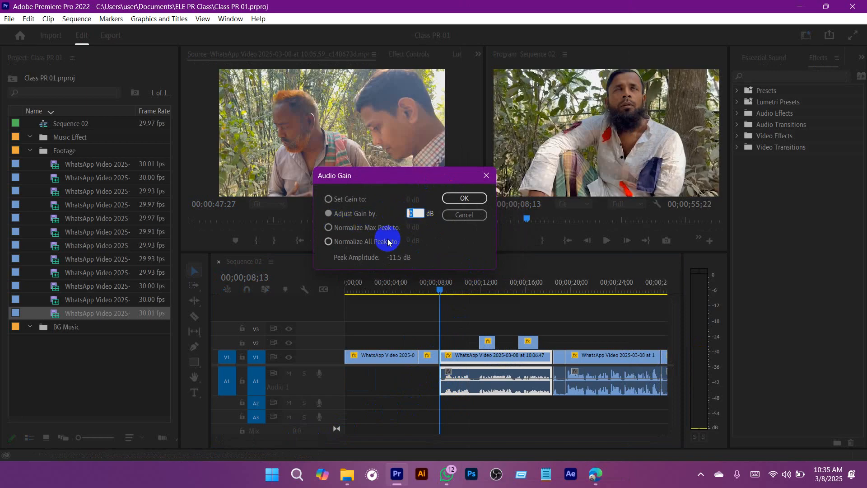
left_click(464, 197)
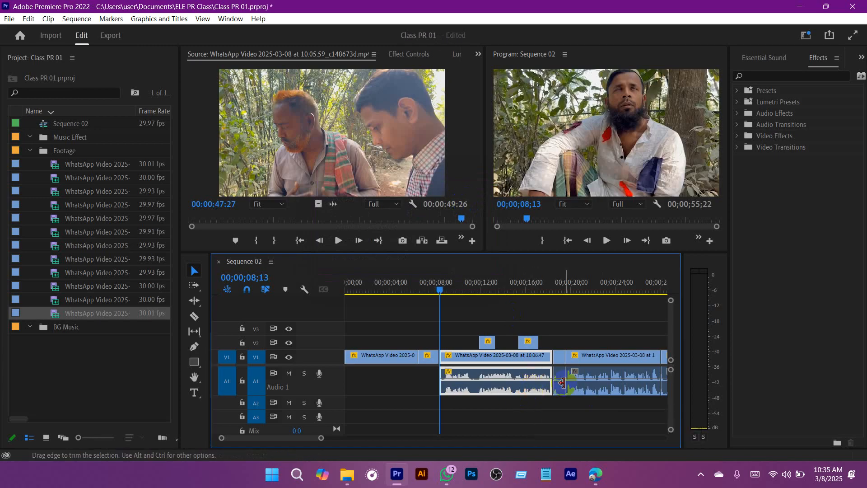
Step: Play clip 10.06.47_483bc13b from about 00;00;08;13 to 00;00;12;06 and check its level on the audio meter
left_click(525, 422)
key("space")
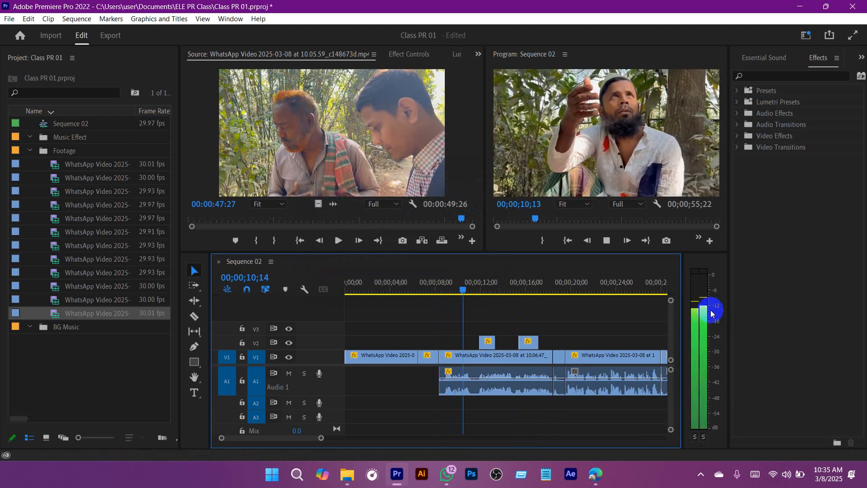
key("space")
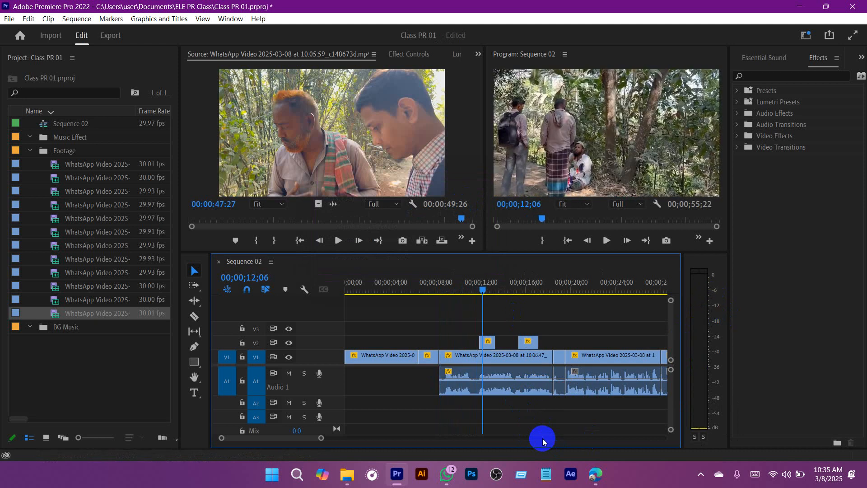
Step: Raise the audio gain of clip 10.06.47_483bc13b by another 5 dB
right_click(514, 389)
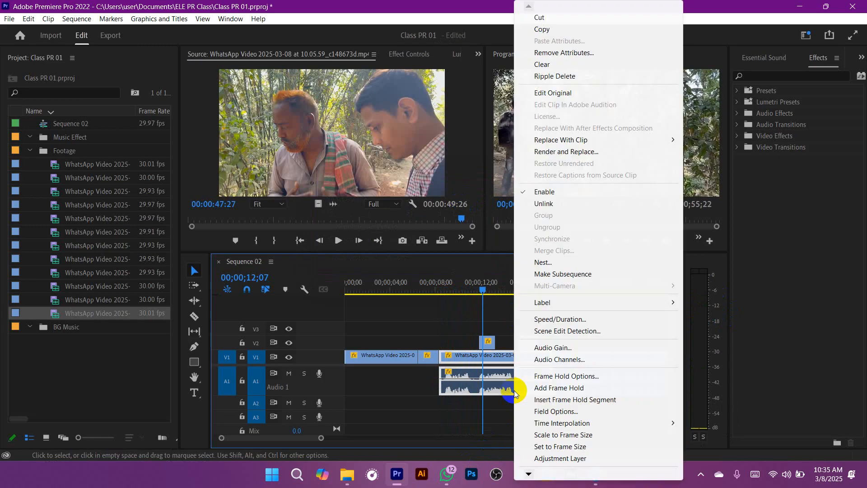
left_click(552, 348)
left_click(445, 220)
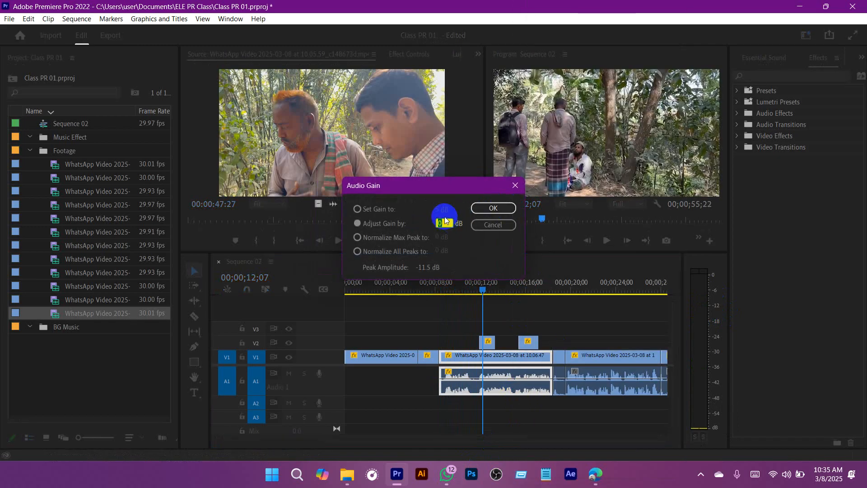
left_click(513, 202)
Step: Play the boosted clip 10.06.47_483bc13b through to its end to check its level, and save the project
left_click_drag(481, 285, 446, 287)
key("space")
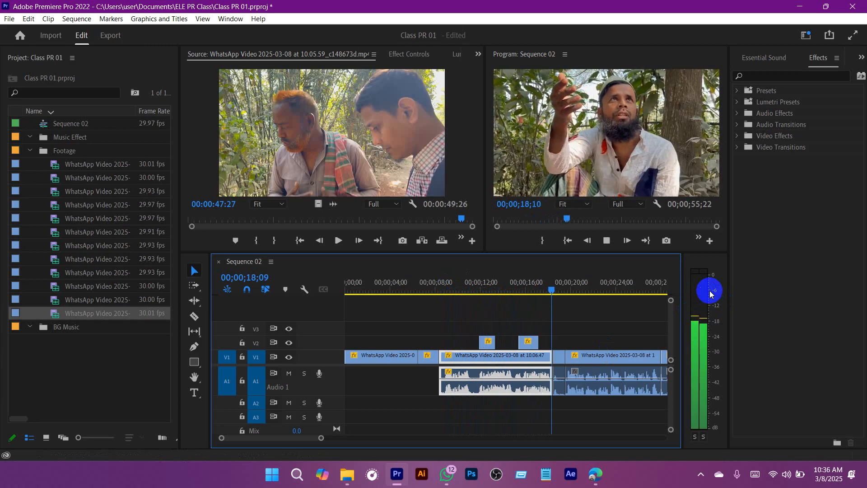
left_click_drag(553, 289, 456, 282)
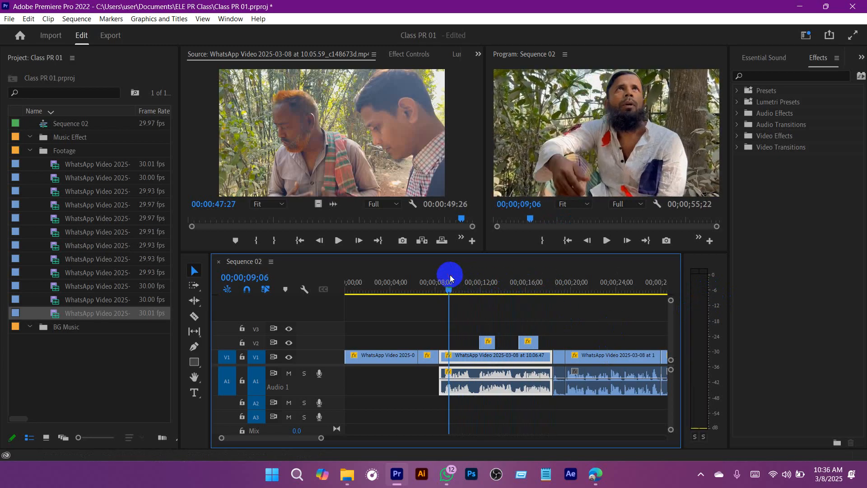
key("ctrl+s")
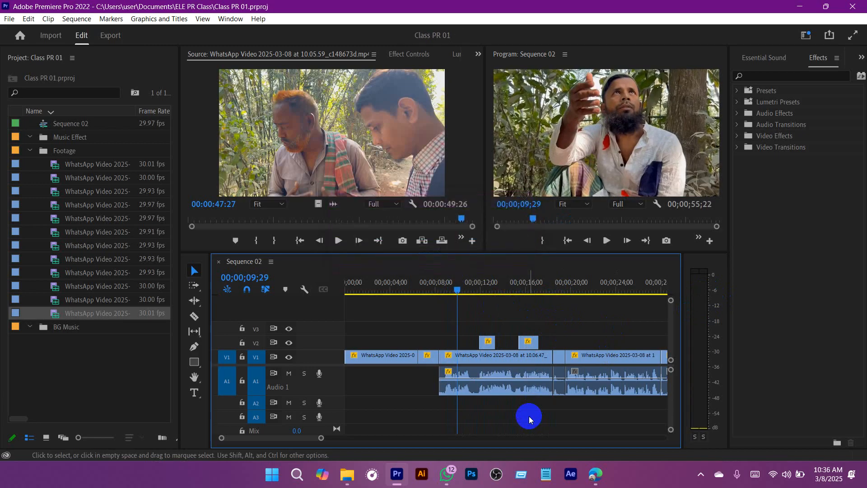
key("ctrl+s")
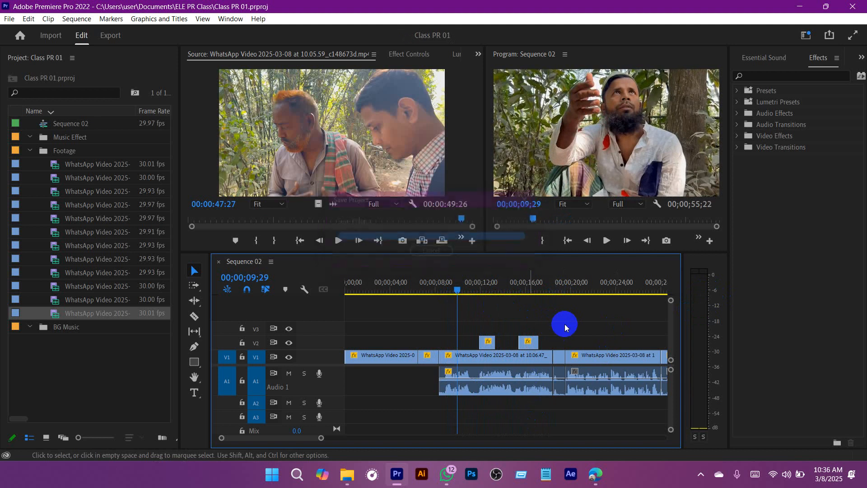
Step: Play Sequence 02 from about 00;00;09;29 to compare levels across the cuts around 00;00;19;01, replaying the short clip there closer up
key("space")
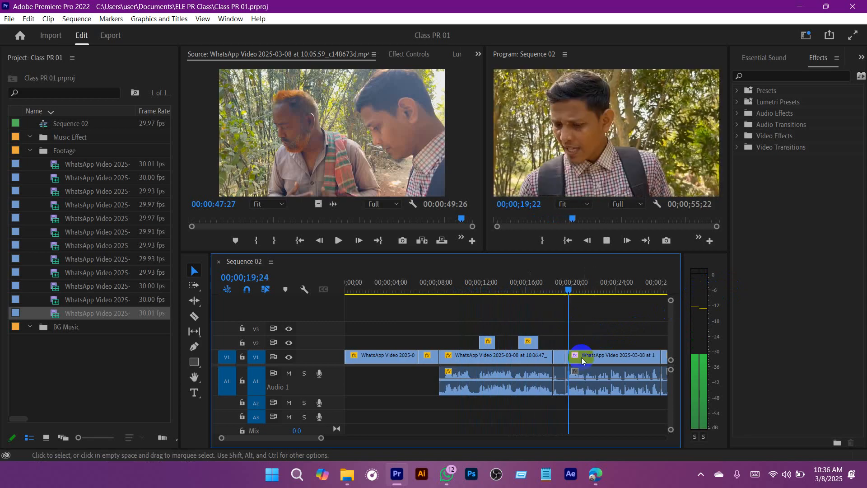
left_click(567, 288)
key("space")
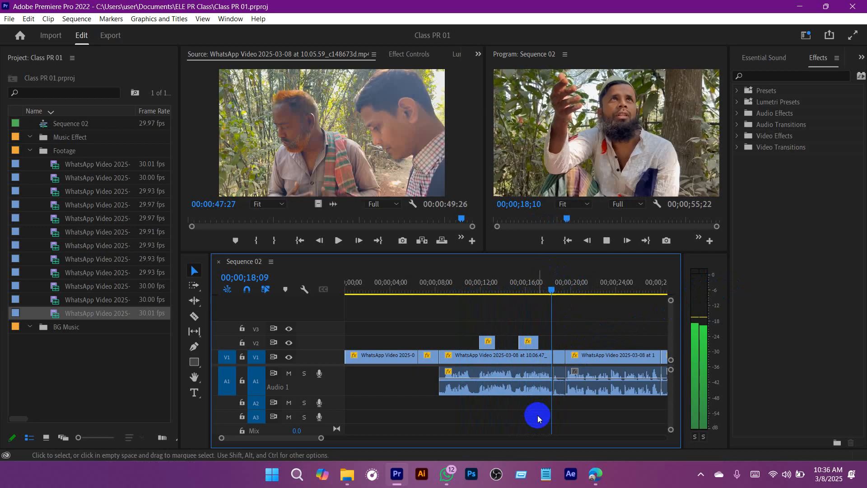
key("space")
left_click_drag(321, 438, 278, 437)
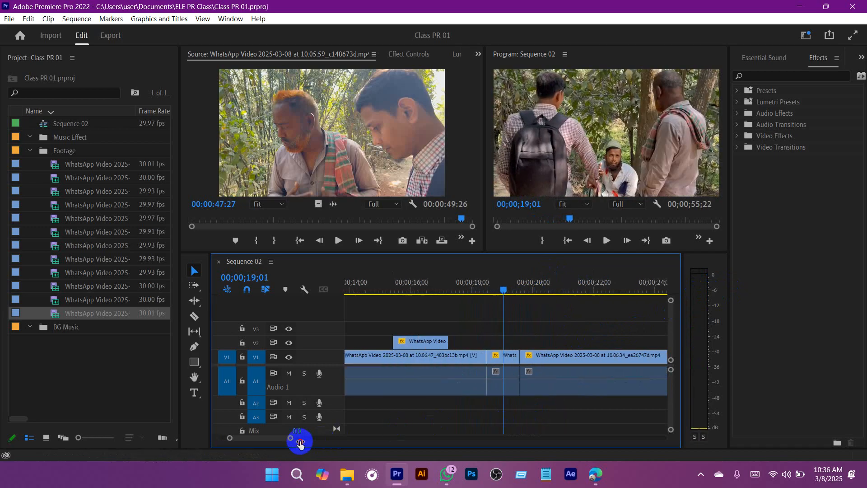
left_click_drag(509, 281, 401, 290)
key("space")
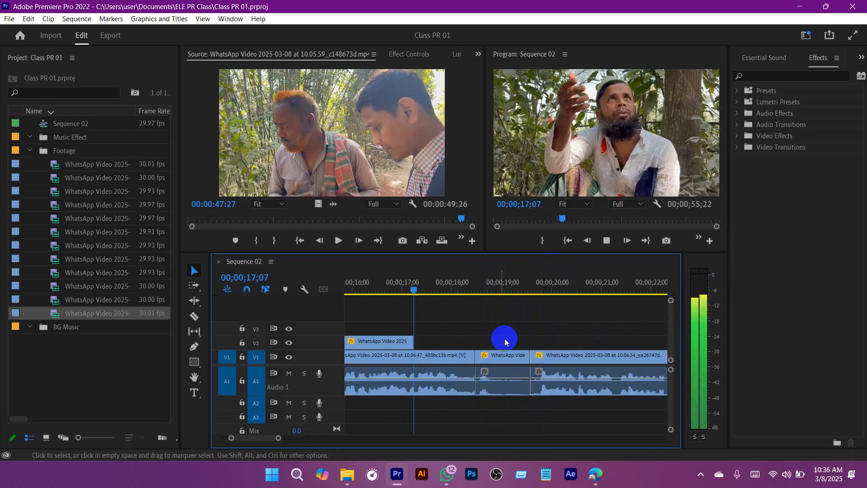
key("space")
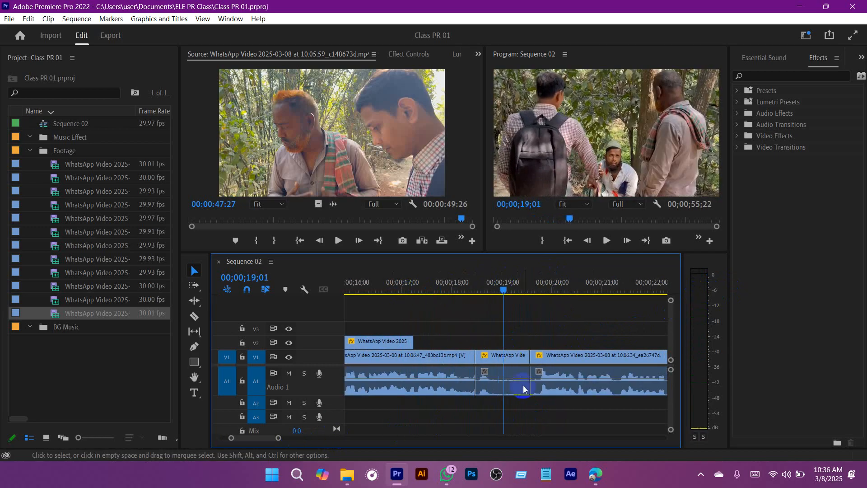
Step: Raise the audio gain of the short A1 clip at 00;00;19;01, between clips 10.06.47_483bc13b and 10.06.34_ea26747d
left_click(502, 391)
right_click(502, 391)
left_click(538, 349)
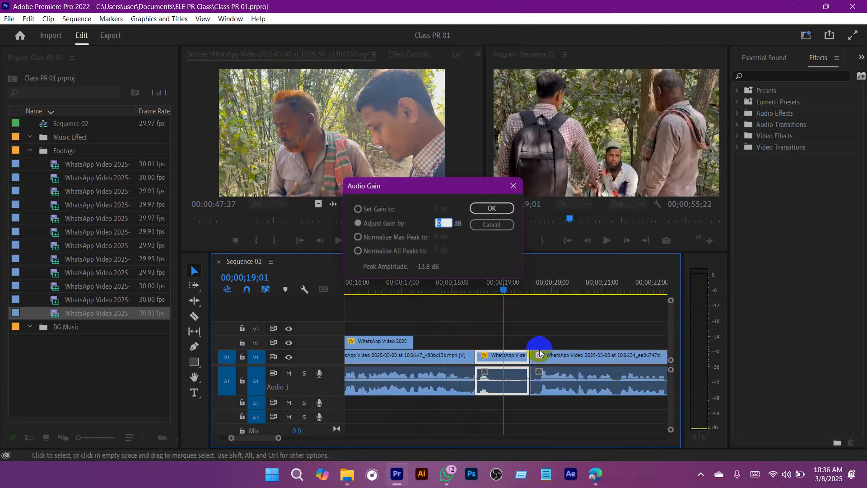
key("Return")
Step: Play across the boosted short clip from about 00;00;17;23 to 00;00;21;06, and save the project
left_click_drag(500, 289, 443, 286)
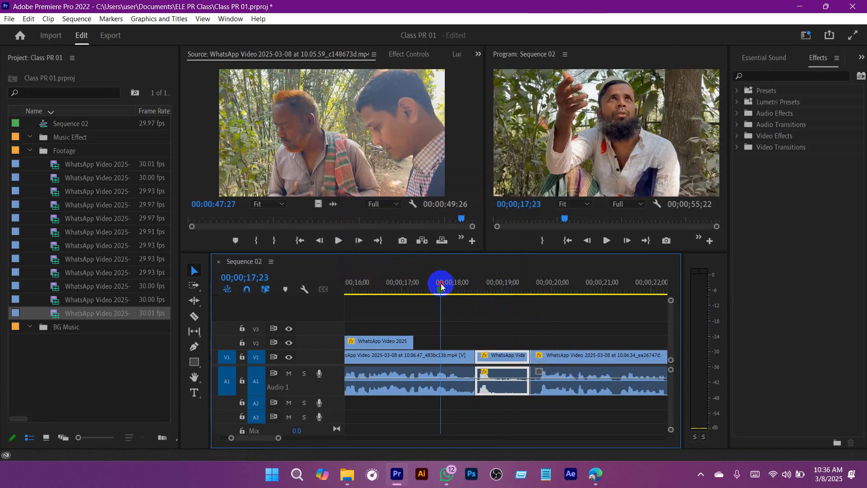
key("space")
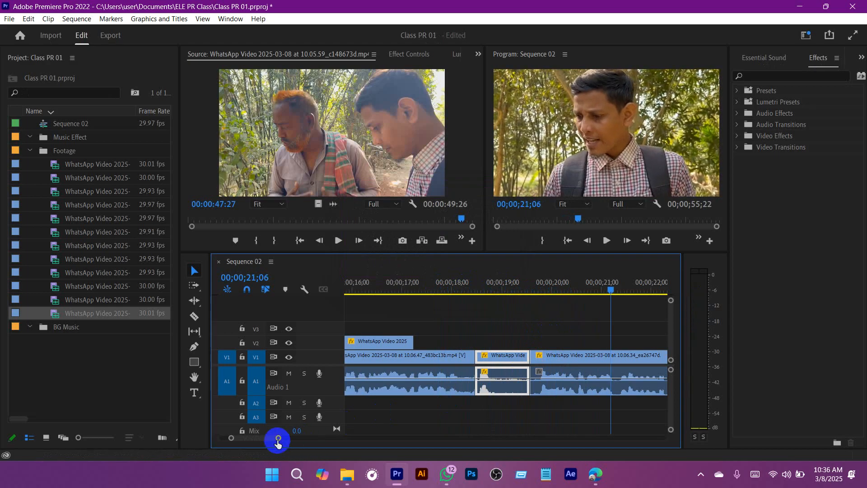
left_click_drag(278, 438, 333, 437)
key("ctrl+s")
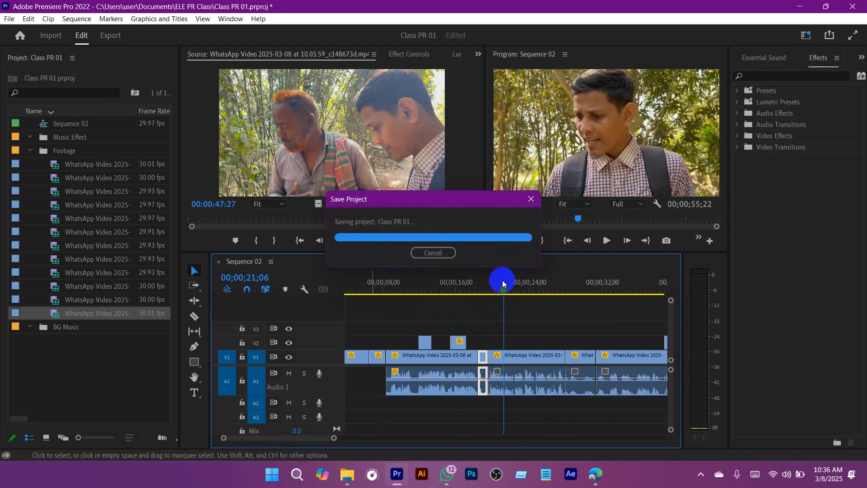
Step: Play up to about 00;00;22;17, raise the audio gain of clip 10.06.34_ea26747d on A1, and save the project
left_click_drag(502, 285, 429, 293)
key("space")
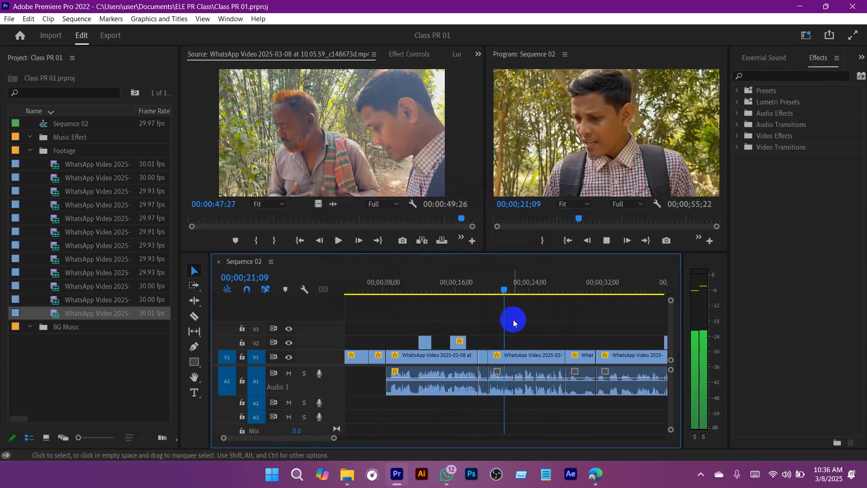
left_click(526, 387)
right_click(526, 387)
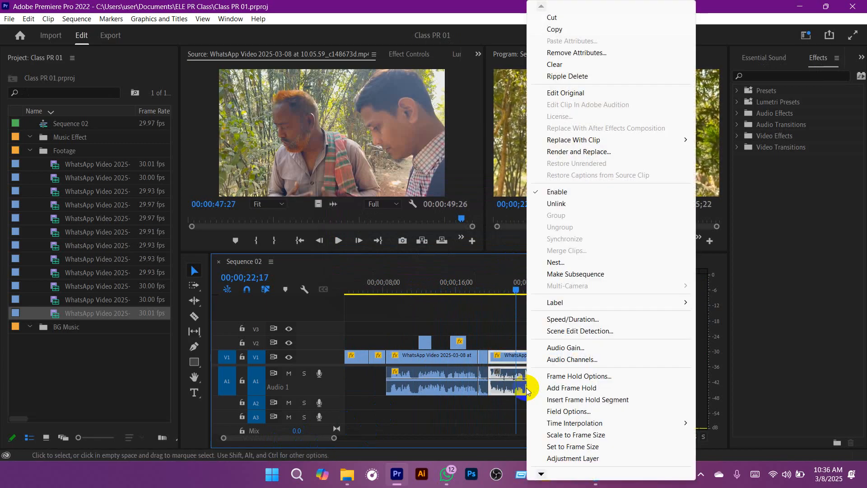
left_click(565, 349)
key("Return")
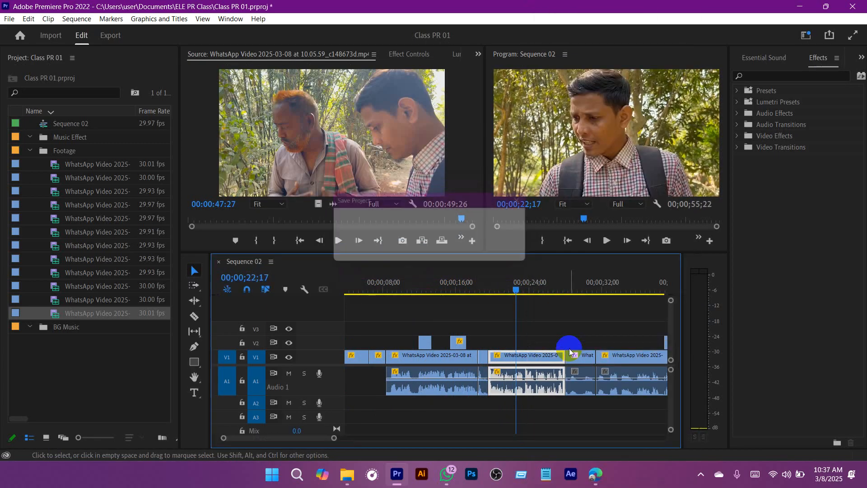
key("ctrl+s")
Step: Play Sequence 02 from 00;00;19;03 to 00;00;31;05 to check the levels on the audio meter, and save the project
left_click(486, 292)
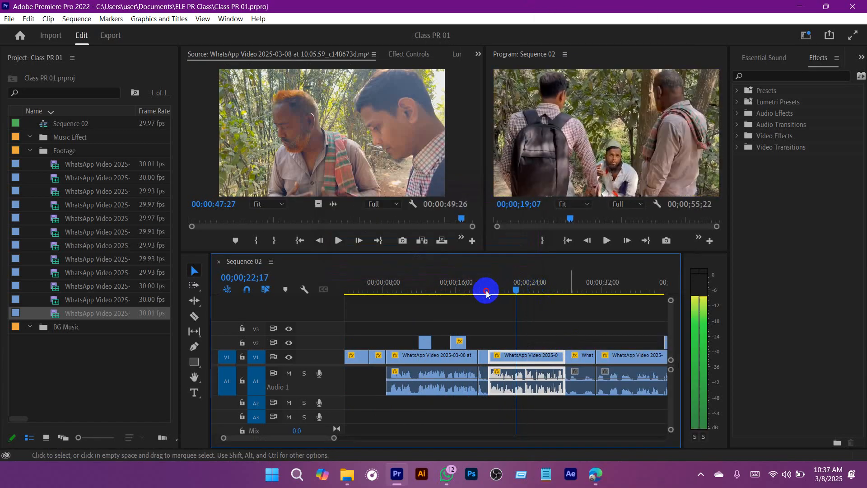
key("space")
left_click(521, 323)
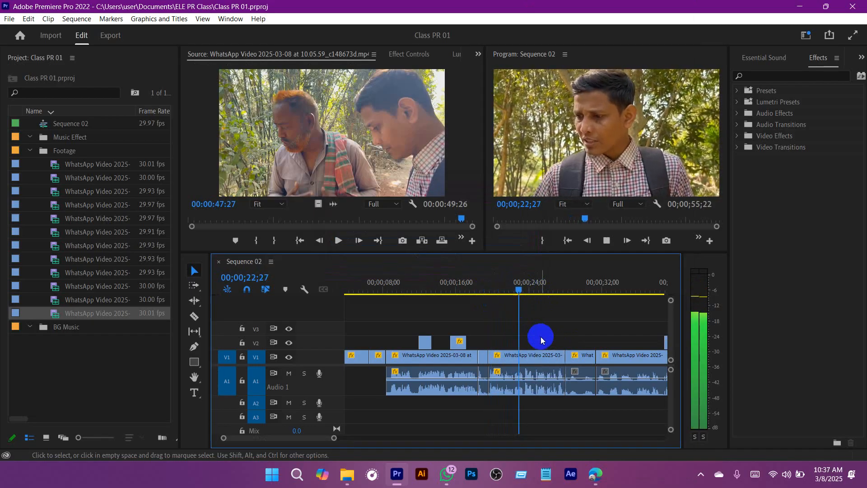
scroll(541, 337, "down", 2)
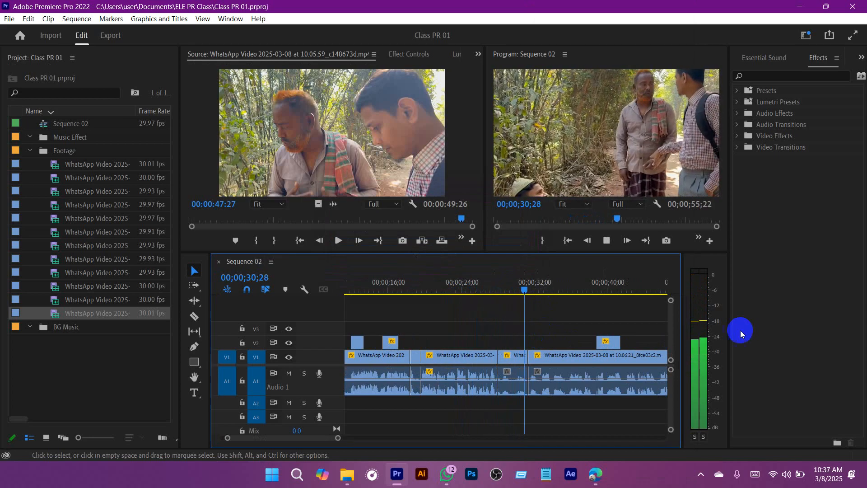
key("space")
key("ctrl+s")
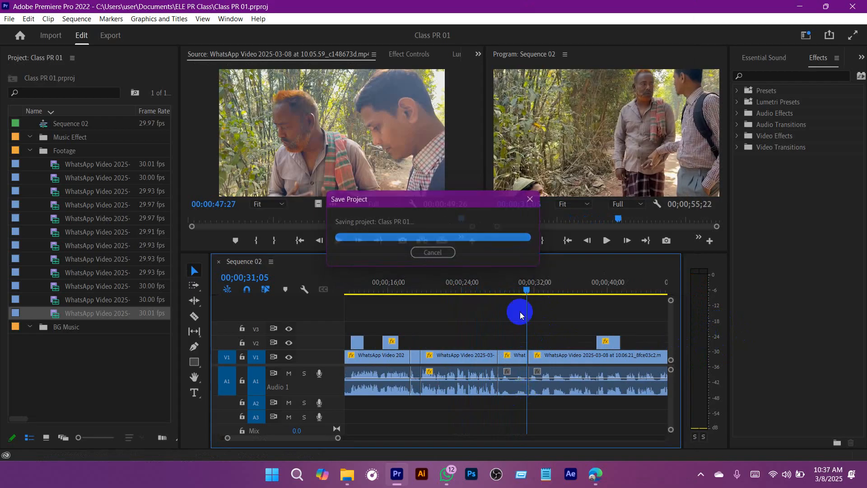
Step: Raise the audio gain of the short A1 clip at 00;00;29;29, just before clip 10.06.21_8fce03c2
left_click(517, 283)
left_click(516, 391)
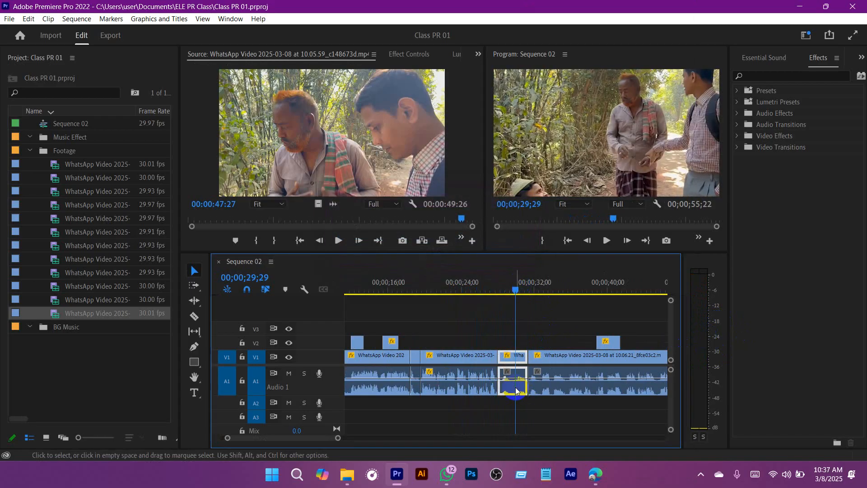
right_click(516, 391)
left_click(572, 348)
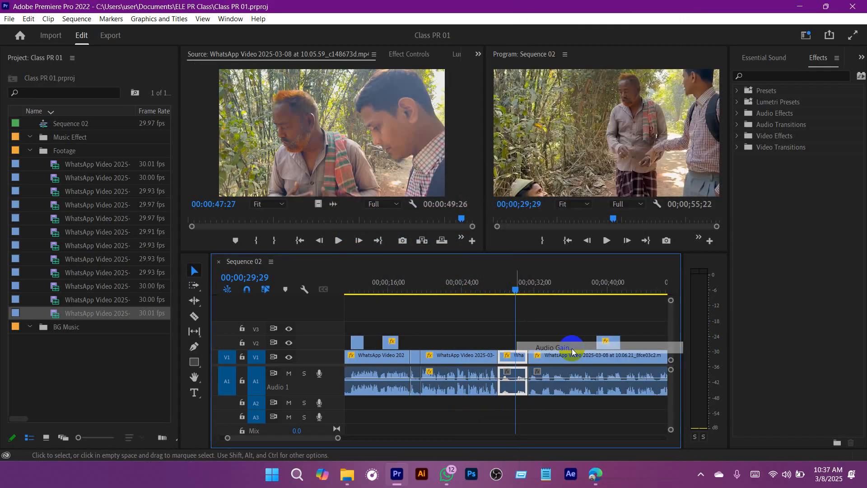
key("Return")
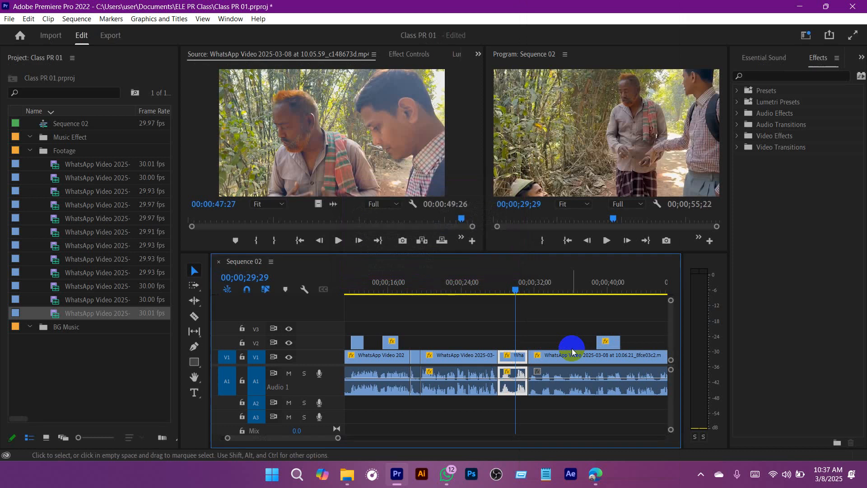
Step: Play from about 00;00;27;10 to 00;00;29;05 to compare the boosted short clip's level with the preceding clip
left_click(498, 284)
key("space")
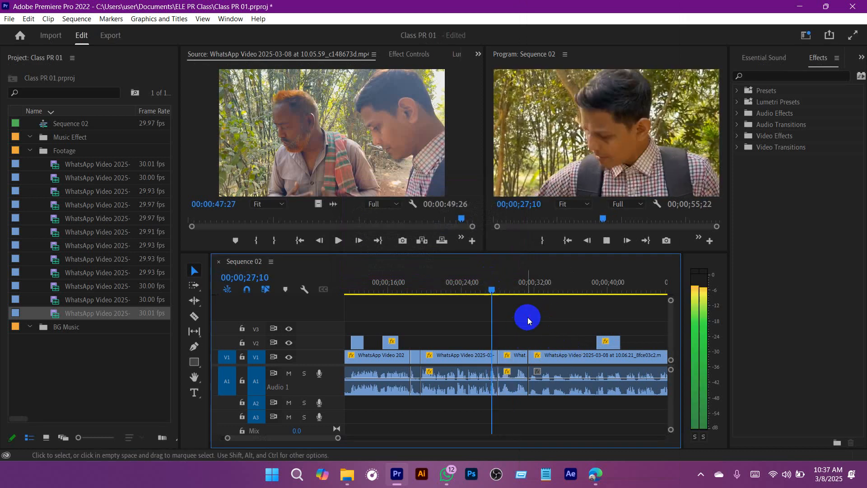
key("space")
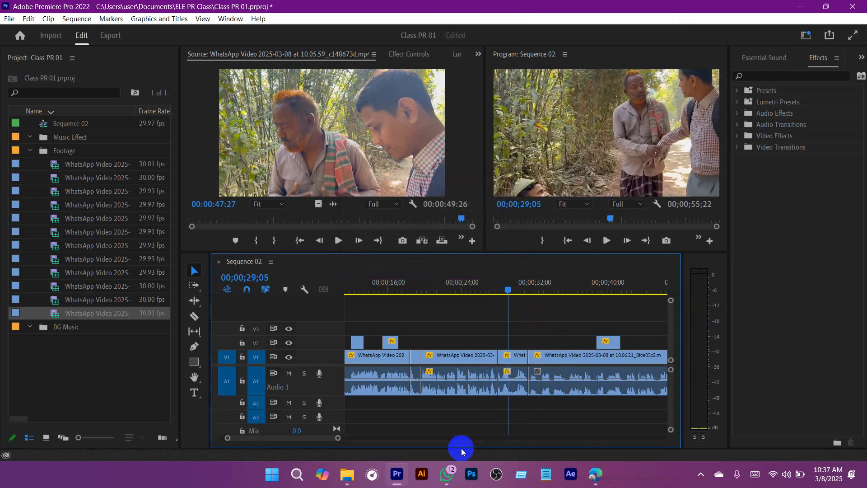
Step: Play across the cut from about 00;00;27;06 to 00;00;28;12 to check where clip 10.06.28_1bd2c4b4 should begin
left_click_drag(335, 442, 277, 438)
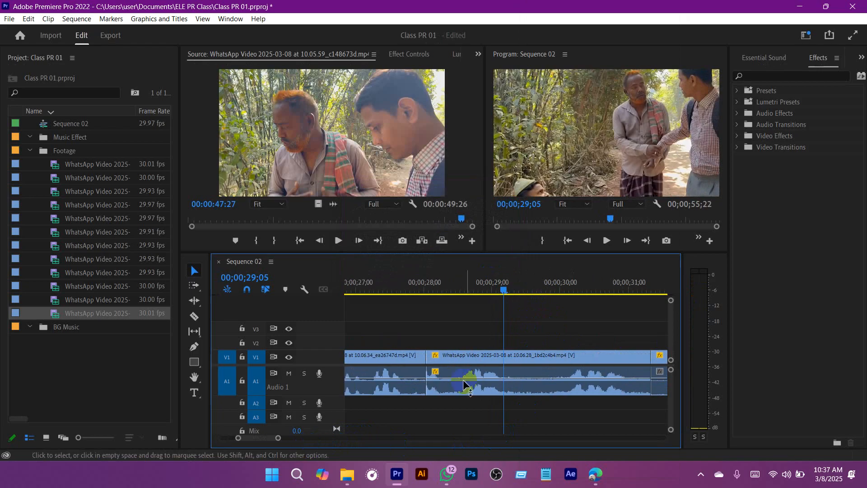
left_click_drag(449, 306, 370, 272)
key("space")
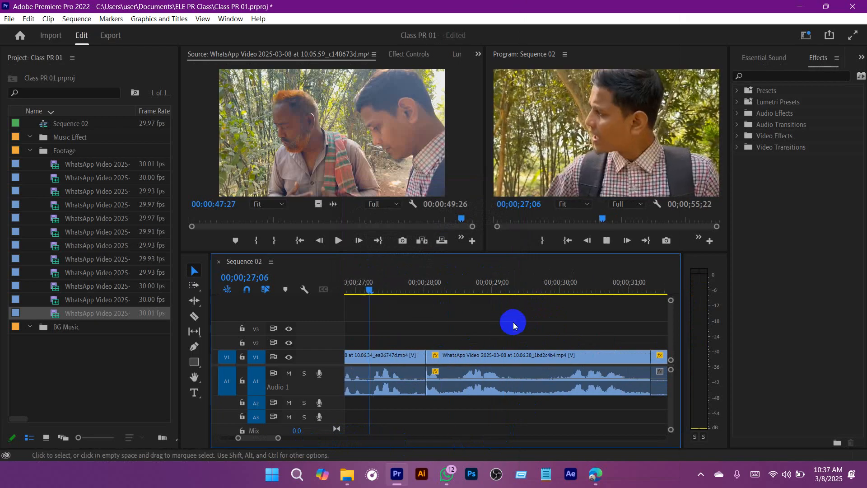
key("space")
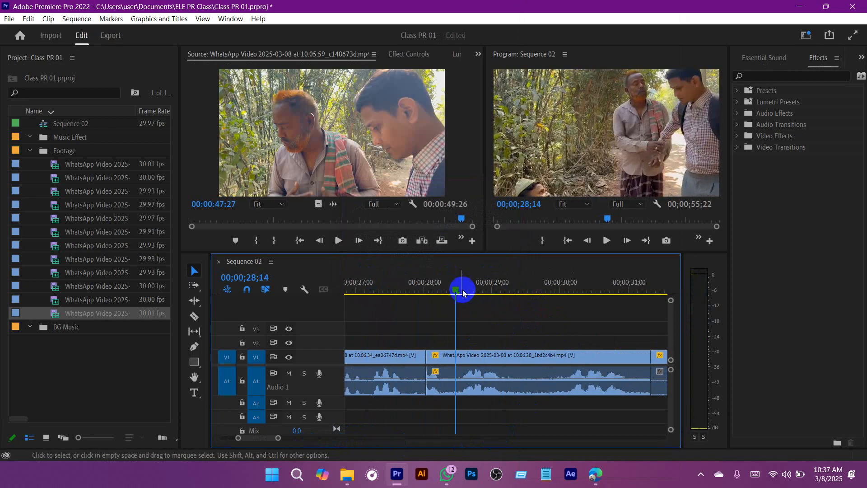
left_click(406, 295)
left_click_drag(405, 295, 364, 298)
key("space")
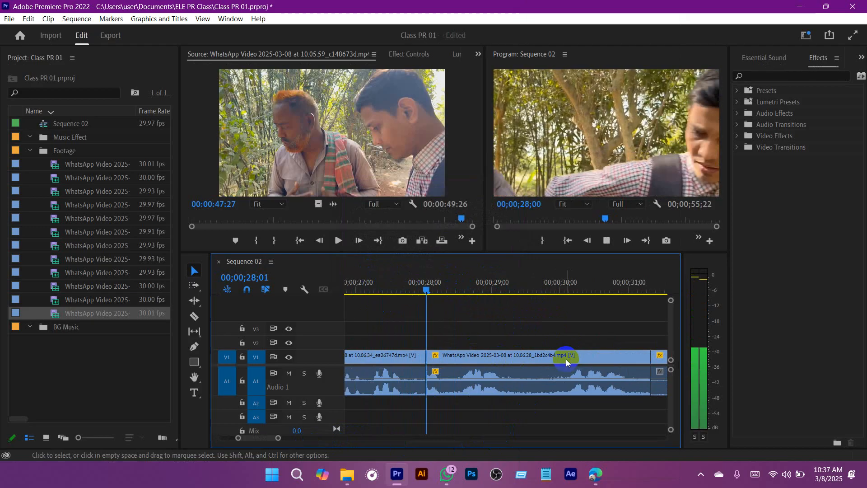
key("space")
Step: Trim the start of clip 10.06.28_1bd2c4b4 to 00;00;28;12, close the gap before it, and save the project
left_click_drag(473, 332, 471, 415)
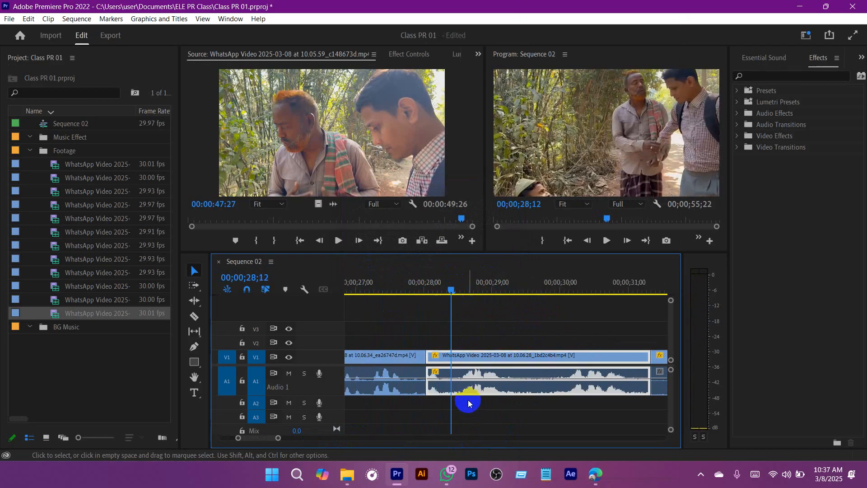
left_click_drag(429, 355, 441, 360)
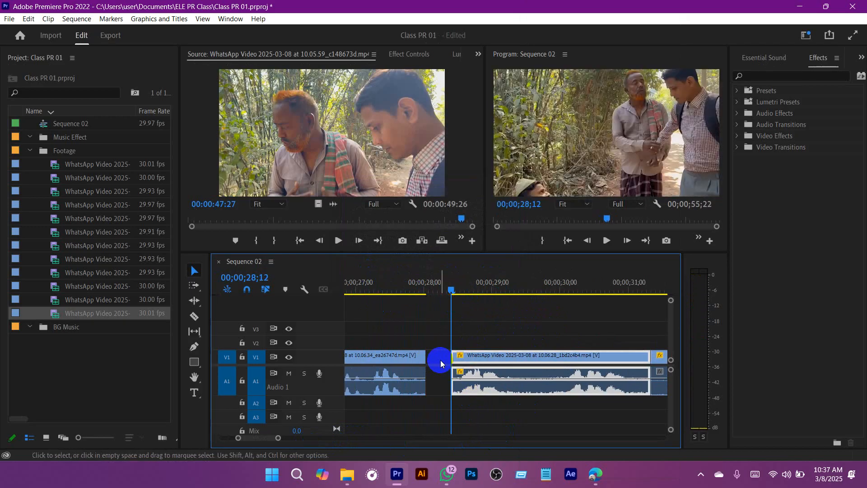
left_click(440, 359)
key("Delete")
left_click_drag(442, 288, 390, 289)
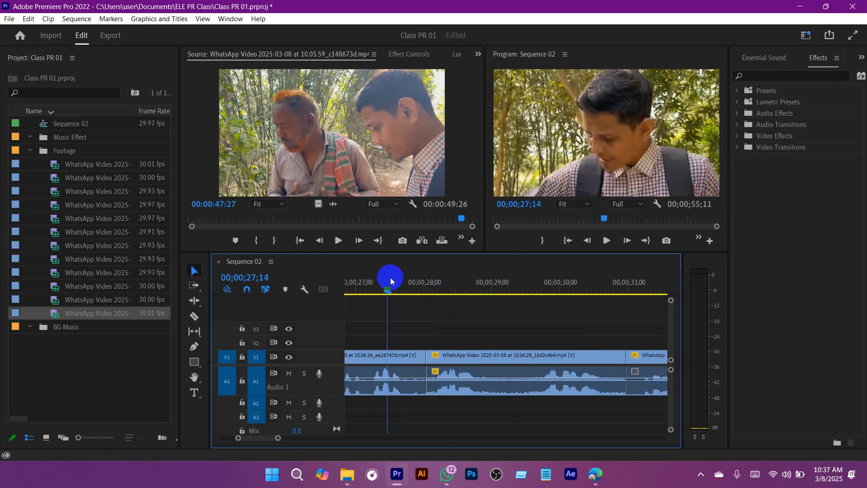
key("ctrl+s")
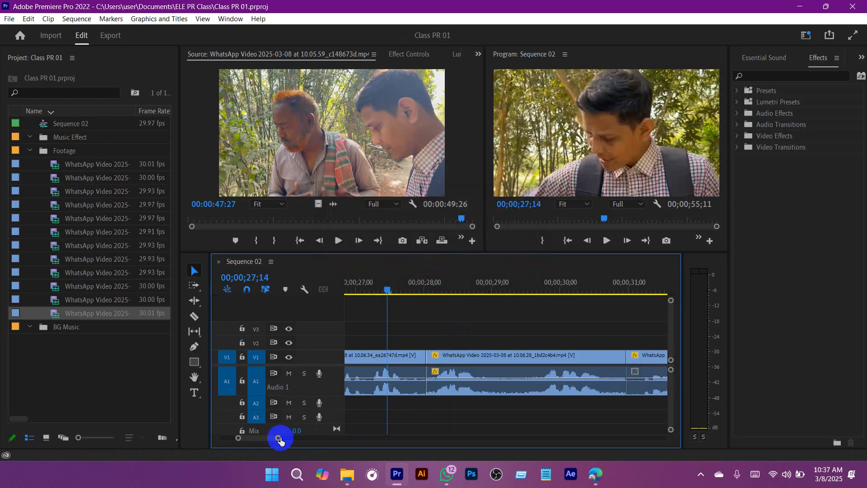
Step: Play up to 00;00;32;10, raise the audio gain of clip 10.06.21_8fce03c2 by 5 dB, and save the project
left_click_drag(279, 438, 322, 446)
left_click(487, 286)
key("space")
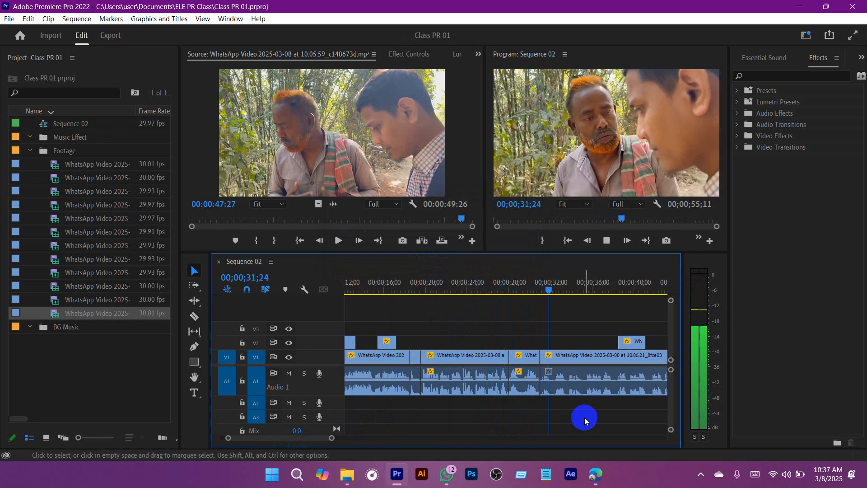
left_click(570, 381)
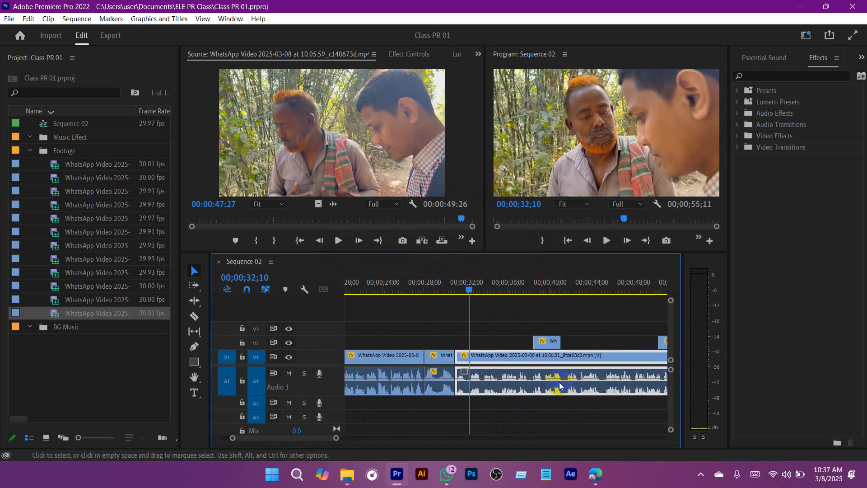
right_click(561, 379)
left_click(594, 349)
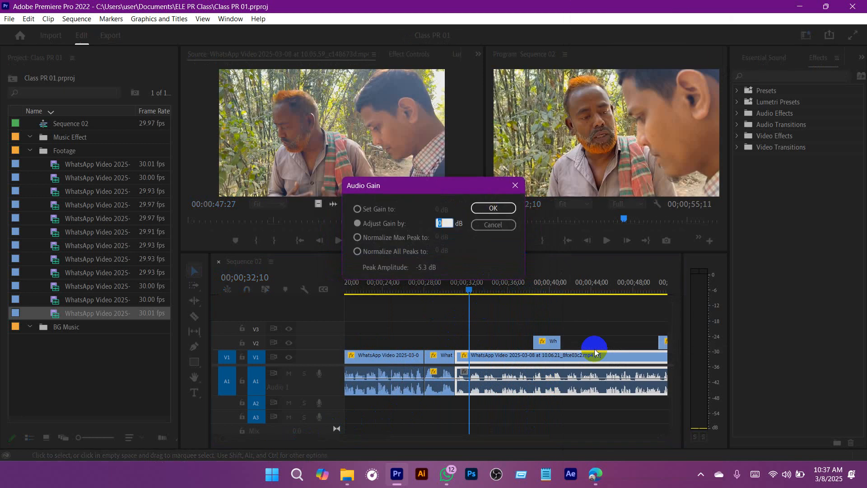
type("5")
key("Return")
key("ctrl+s")
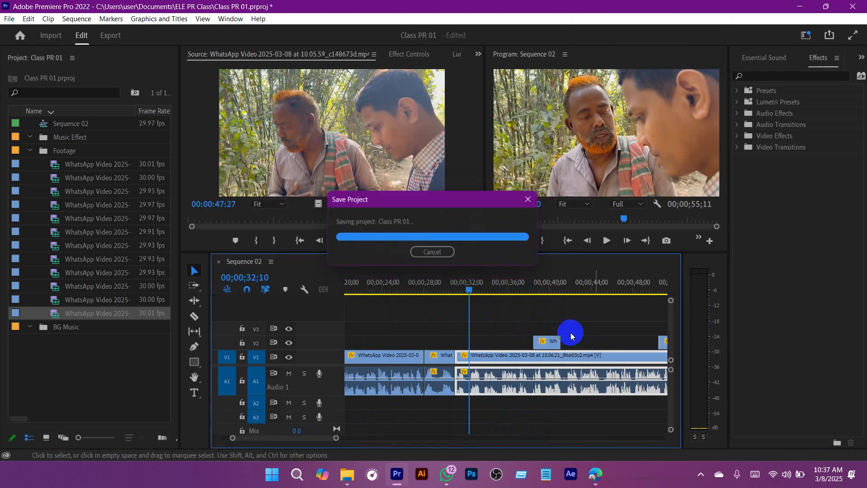
Step: Play from 00;00;30;13 to 00;00;33;19, adjust the audio gain of clip 10.06.21_8fce03c2 again, and save the project
left_click(455, 286)
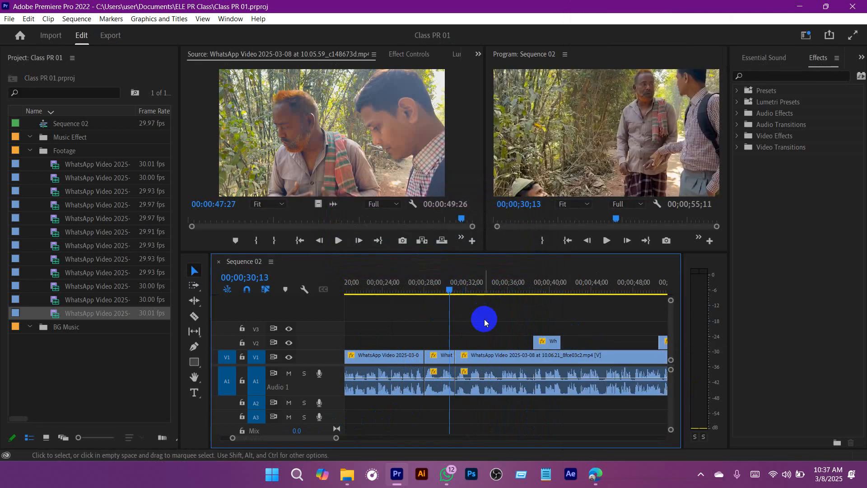
key("space")
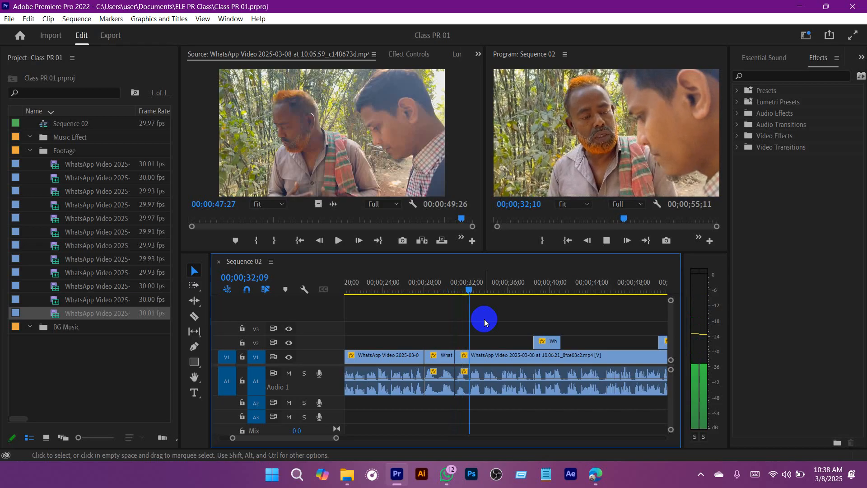
right_click(511, 373)
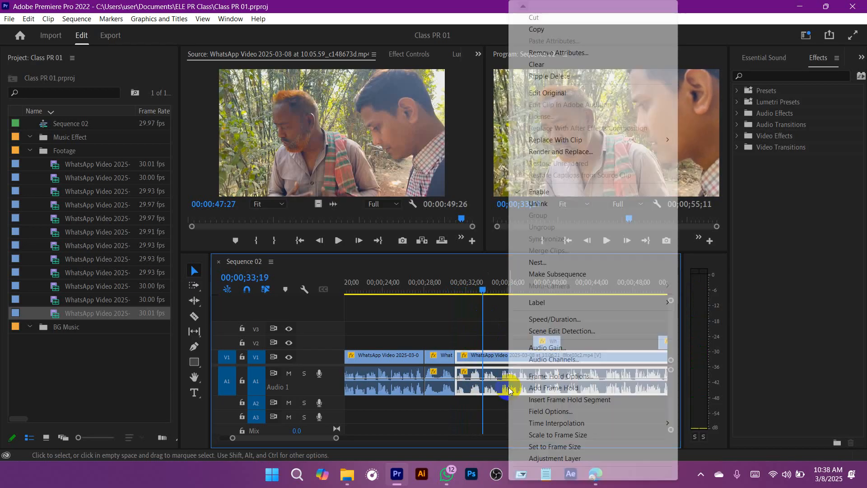
left_click(556, 345)
key("Return")
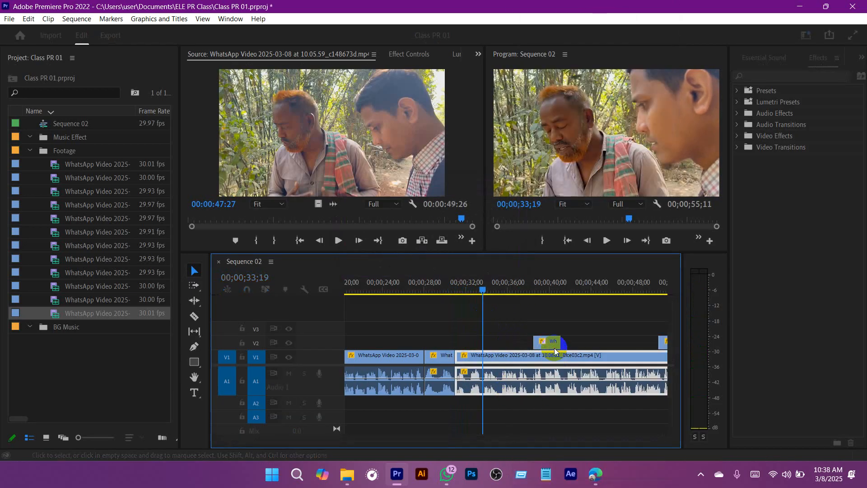
key("ctrl+s")
Step: Play from about 00;00;28;27 past 00;00;34;25 to check the adjusted clip's level against the preceding clip
left_click_drag(336, 437, 350, 439)
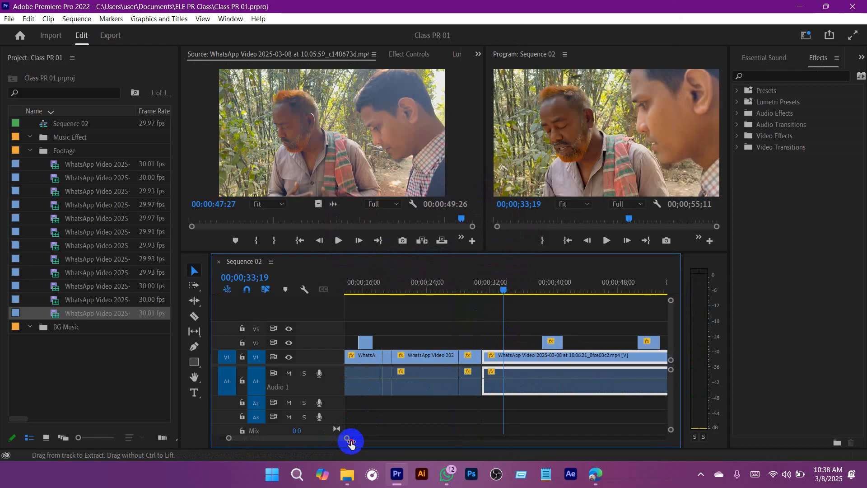
left_click_drag(489, 285, 467, 283)
key("space")
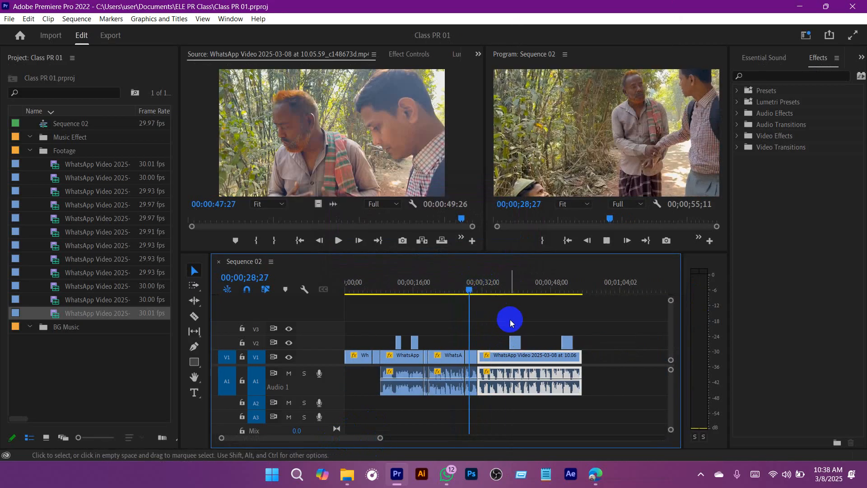
left_click(539, 402)
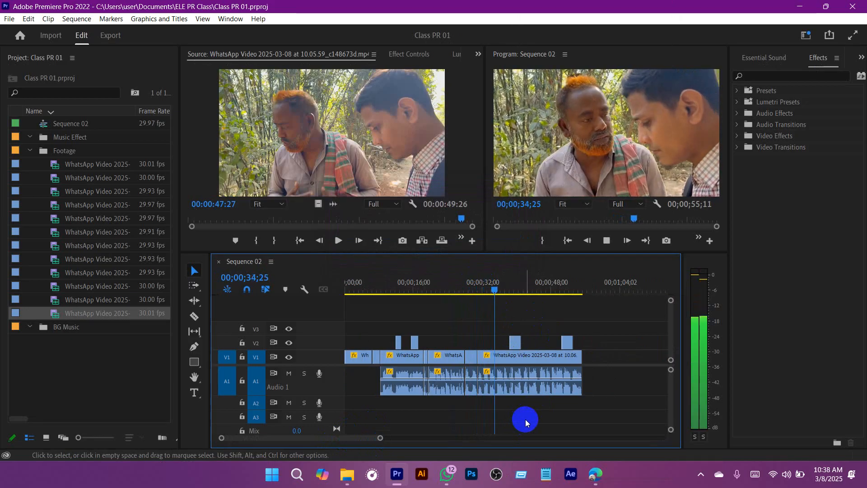
Step: Move the V2 cutaway clip to start at about 00;00;35;00 and place a shorter cutaway on V2 at about 00;00;40;00
left_click(517, 342)
key("space")
mouse_move(517, 342)
left_mouse_down()
mouse_move(569, 342)
mouse_move(533, 342)
left_mouse_up()
left_click(531, 347)
key("space")
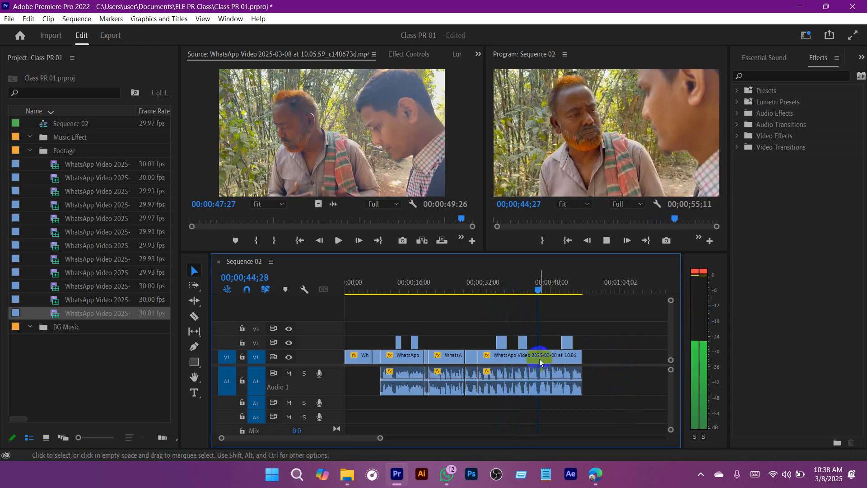
Step: Move the short V2 cutaway to about 00;00;43;00, trim its end to 00;00;44;04, and save the project
left_click_drag(523, 342, 534, 343)
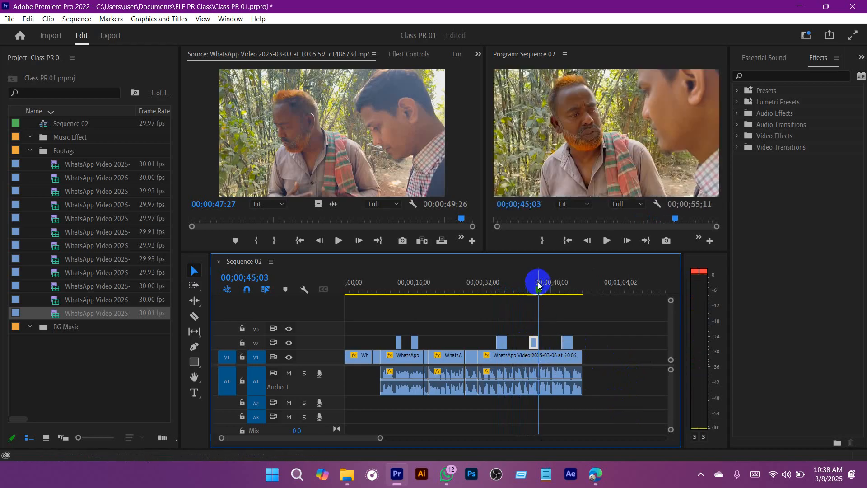
left_click(537, 289)
left_click_drag(537, 290, 534, 290)
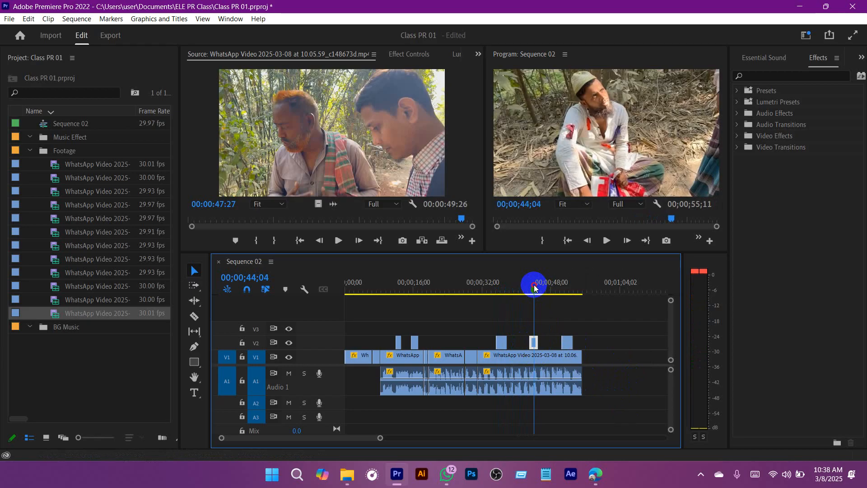
left_click_drag(542, 339, 534, 340)
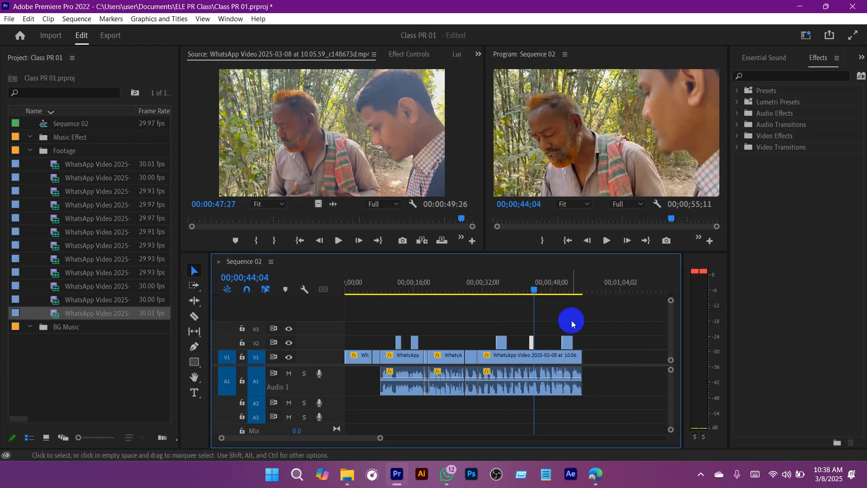
key("ctrl+s")
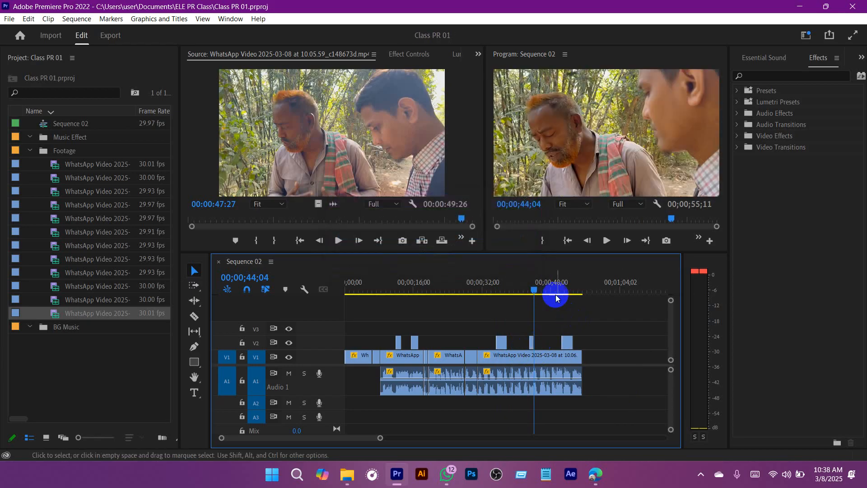
Step: Play Sequence 02 from about 00;00;34;26 to 00;00;39;10 to review the V2 cutaway and the audio level
left_click_drag(535, 288, 531, 289)
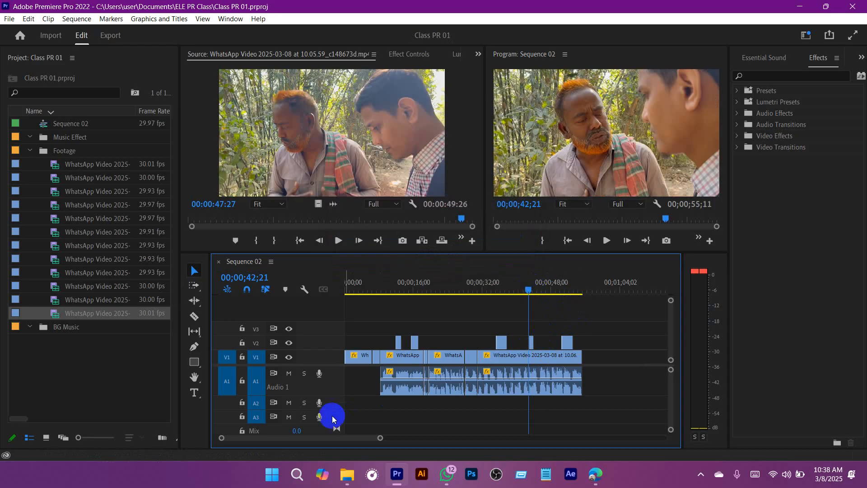
left_click_drag(379, 438, 353, 444)
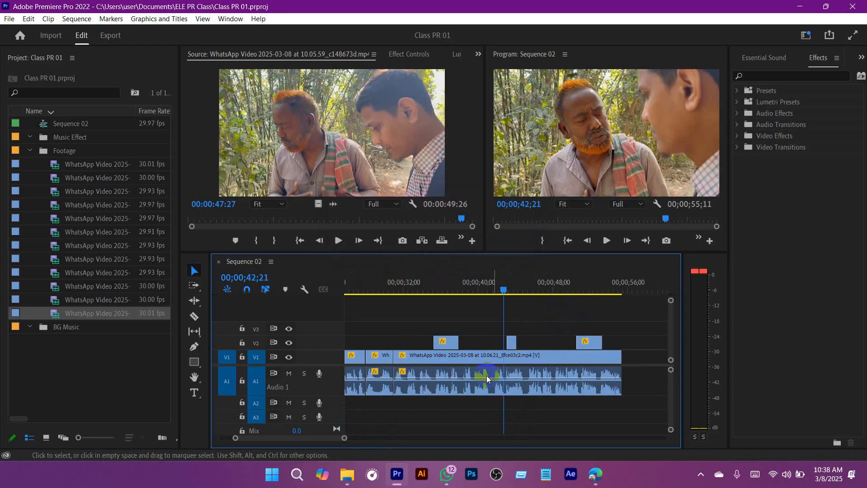
left_click_drag(447, 284, 430, 281)
key("ctrl+s")
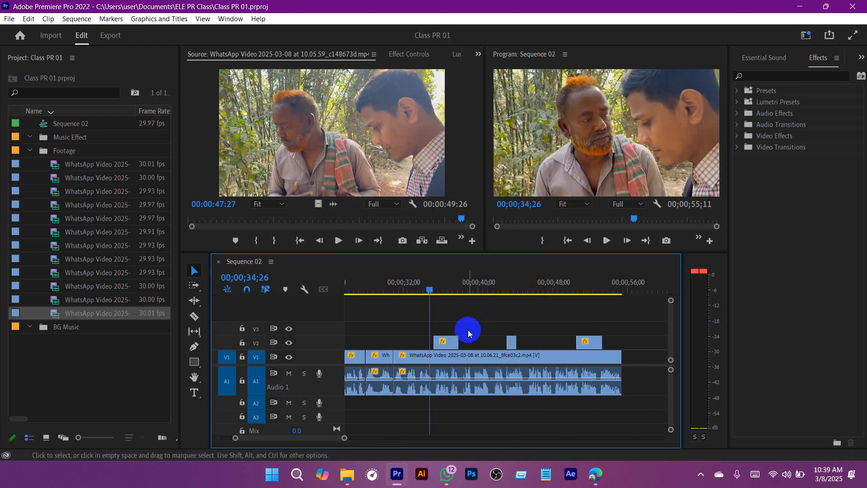
scroll(468, 330, "up", 3)
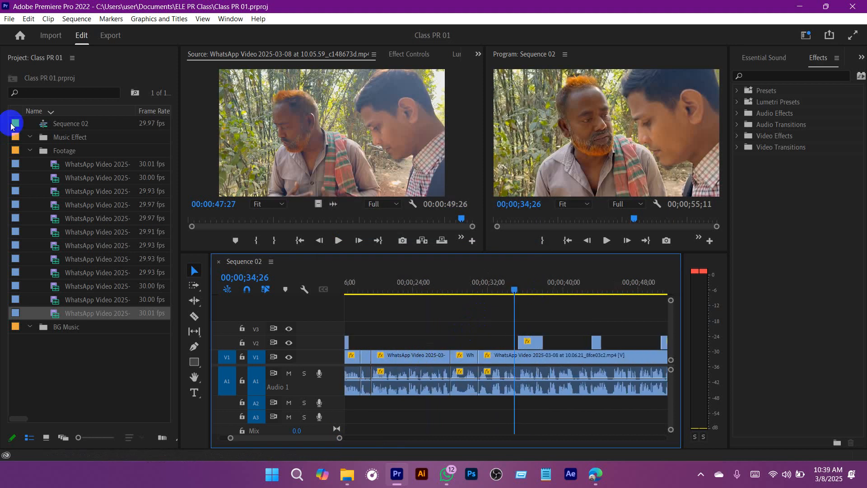
left_click(94, 175)
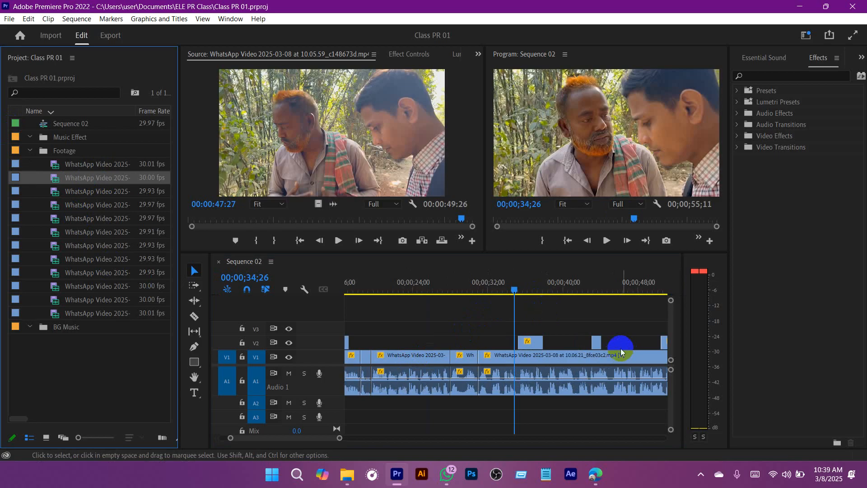
left_click(516, 286)
key("space")
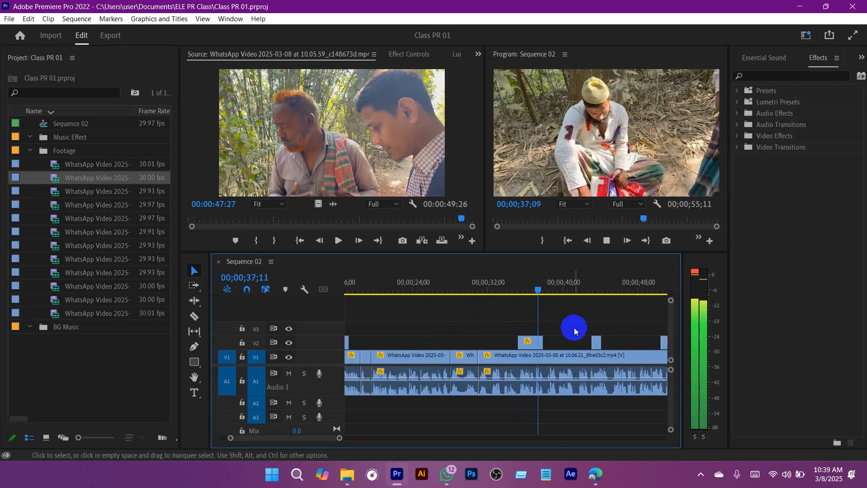
left_click_drag(339, 437, 364, 437)
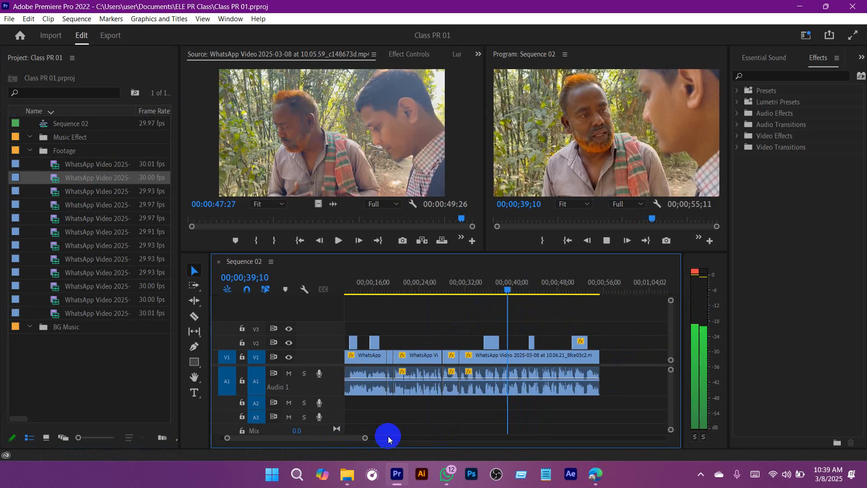
key("space")
Step: Try moving the V2 cutaway near 00;00;35;00 to V3, and view it in the Source monitor at 00;00;06;16
left_click_drag(501, 286, 479, 288)
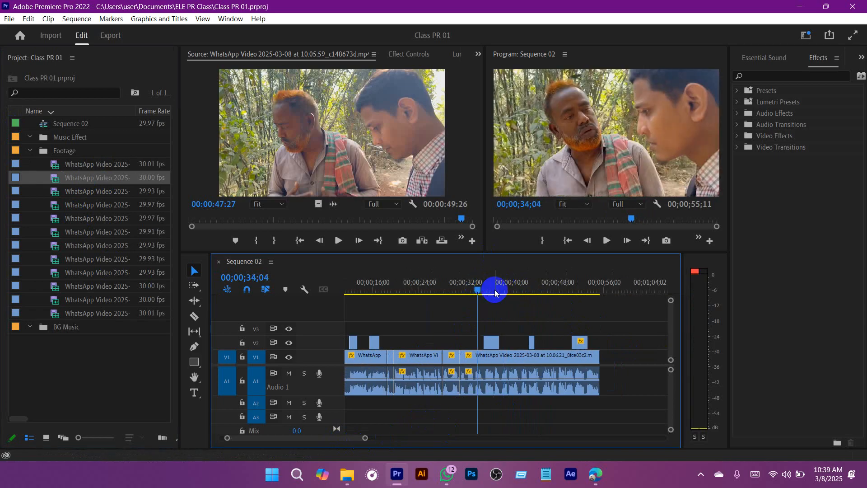
left_click(496, 355)
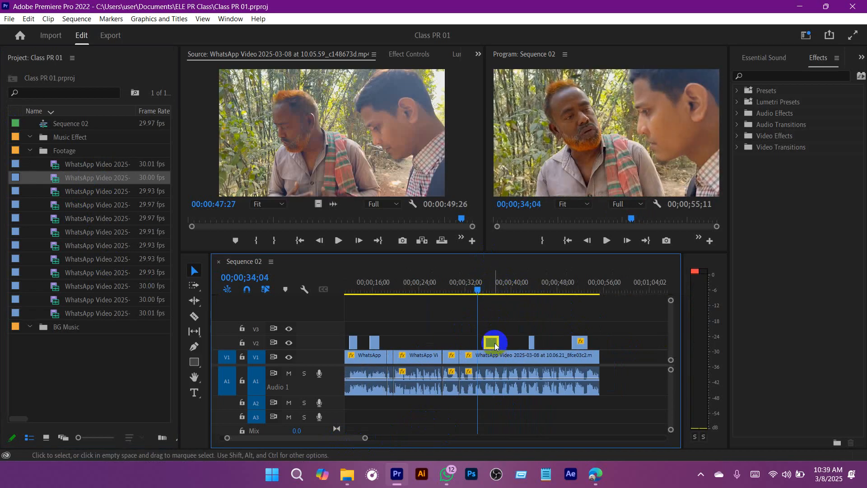
left_click(504, 339)
left_click_drag(493, 343, 493, 330)
double_click(491, 328)
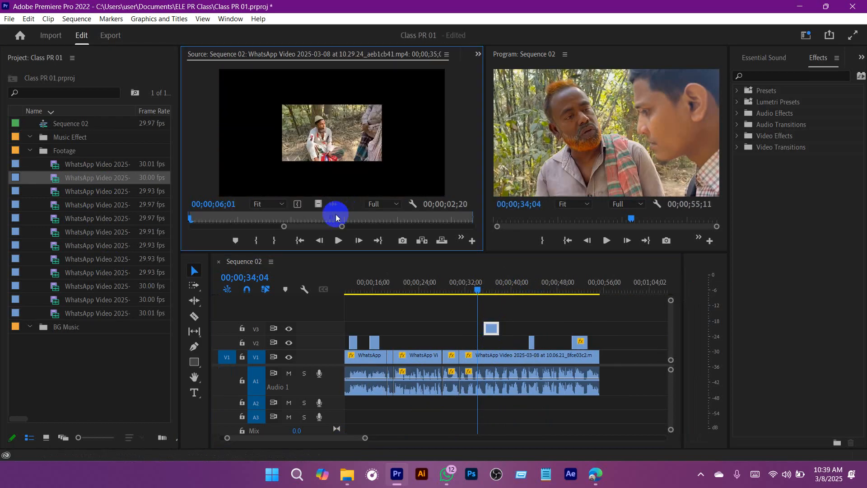
left_click_drag(336, 218, 242, 222)
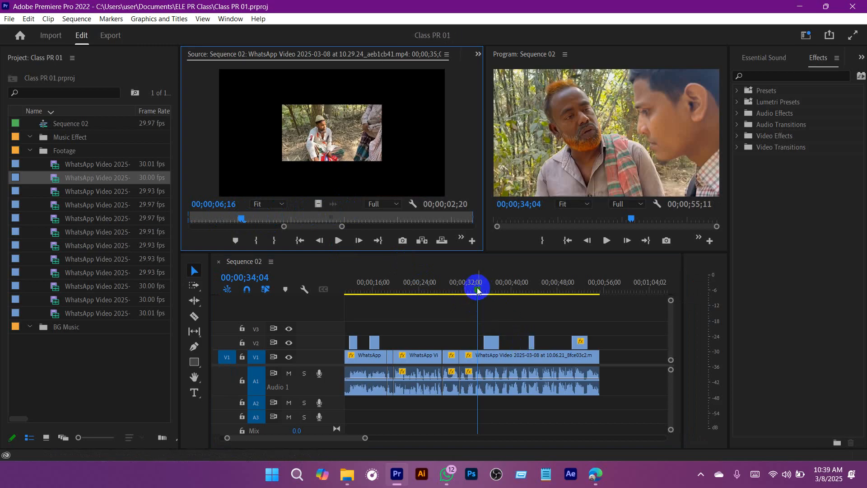
Step: Play Sequence 02 from about 00;00;32;15 to 00;00;53;20 to check the audio level under the V2 cutaways
key("space")
left_click(510, 315)
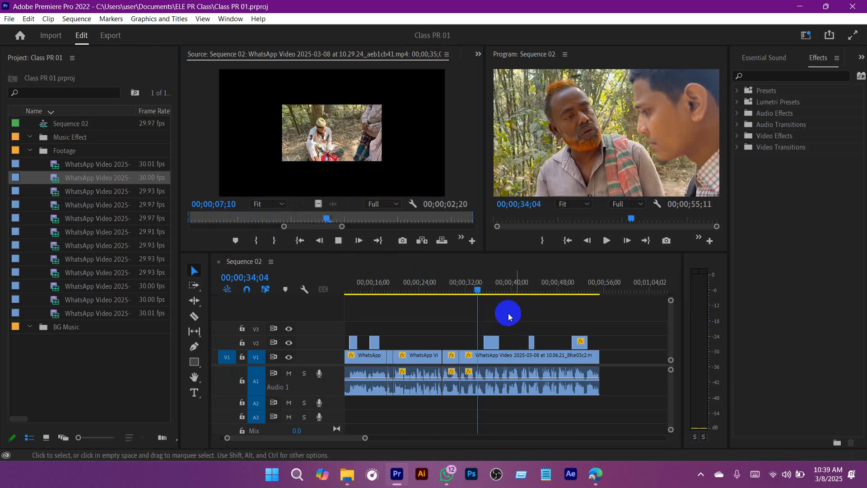
left_click_drag(479, 290, 469, 290)
key("space")
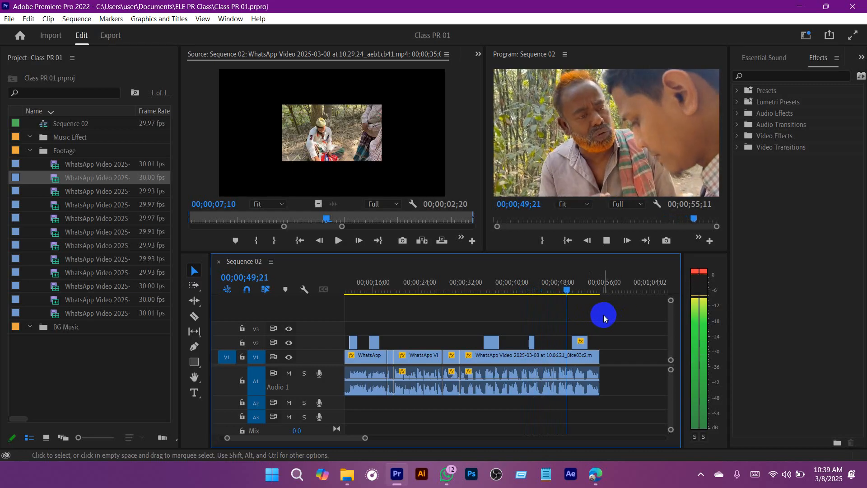
key("space")
key("space")
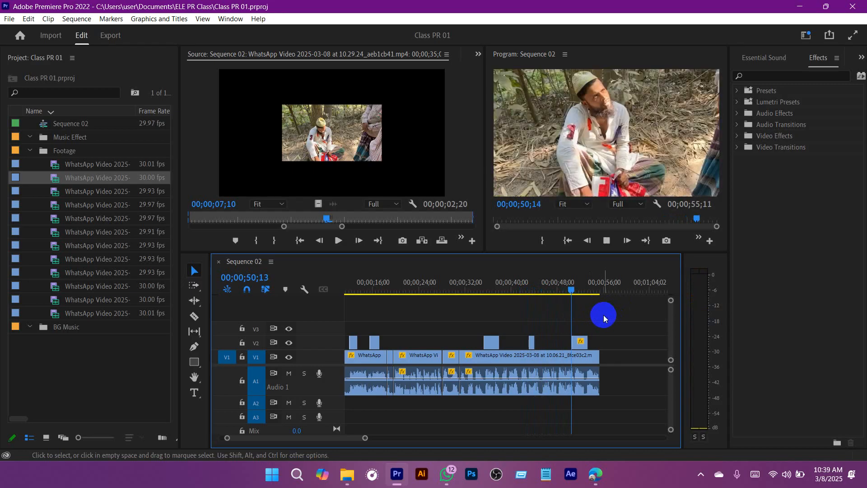
key("space")
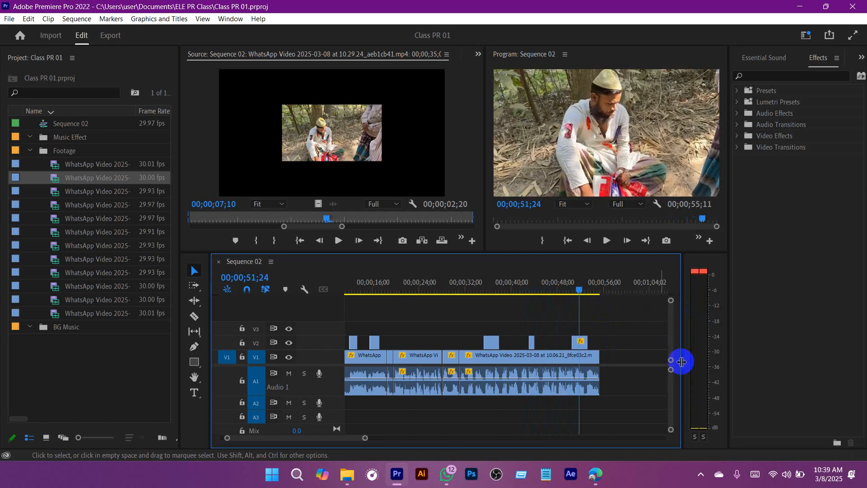
key("space")
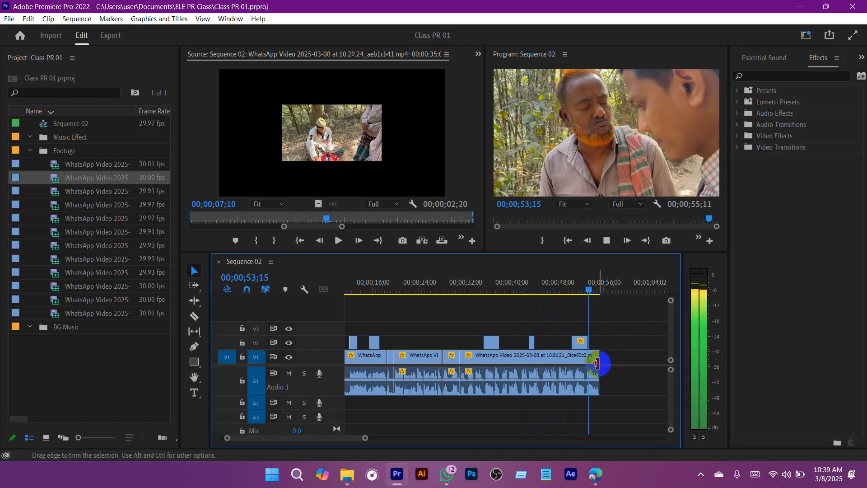
key("space")
left_click(586, 386)
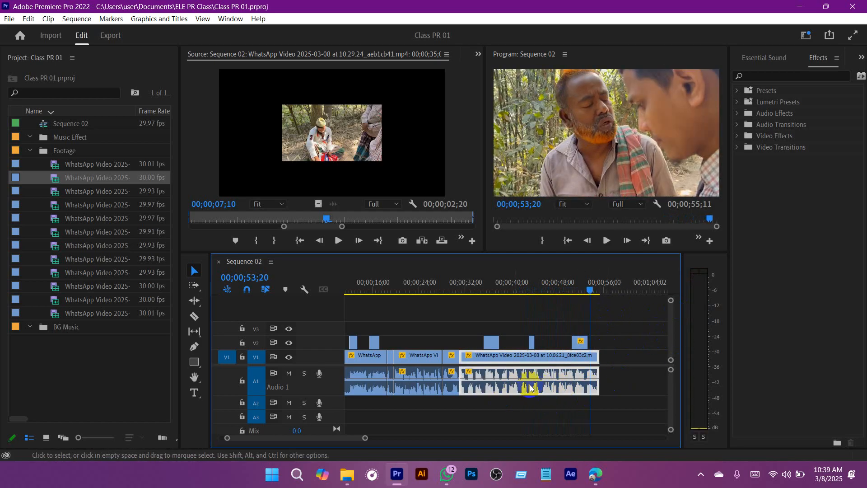
Step: Replay the passage around 00;00;35;09 to locate where the A1 audio level changes
left_click_drag(366, 438, 346, 439)
scroll(573, 398, "up", 5)
left_click(546, 424)
left_click_drag(557, 285, 419, 296)
key("space")
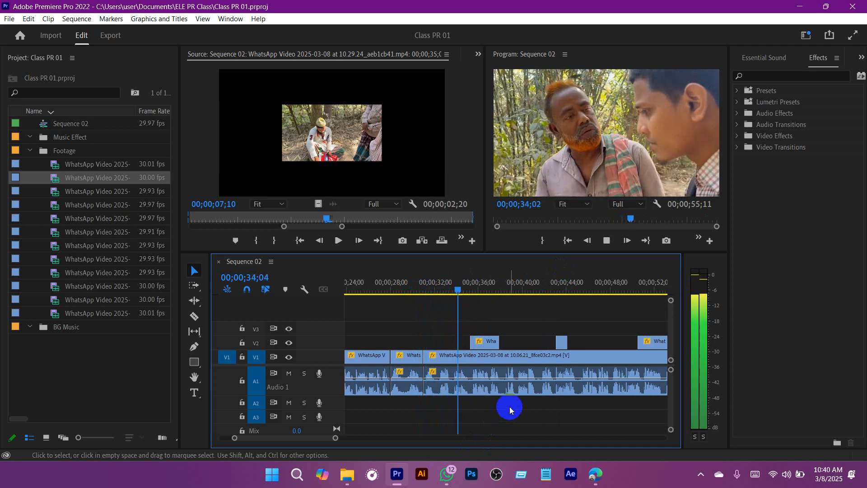
key("space")
scroll(513, 398, "down", 3)
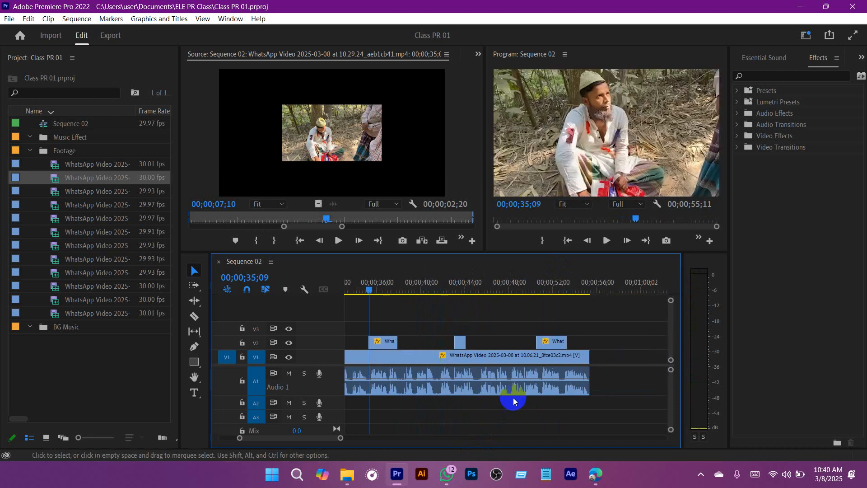
key("space")
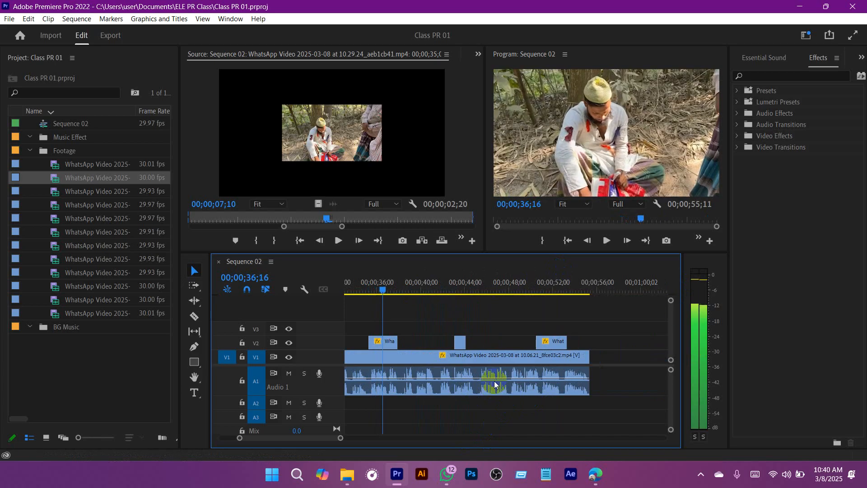
scroll(494, 381, "up", 3)
Step: Split the V1/A1 clip at 00;00;35;09, at the start of the V2 cutaway
left_click_drag(470, 289, 455, 286)
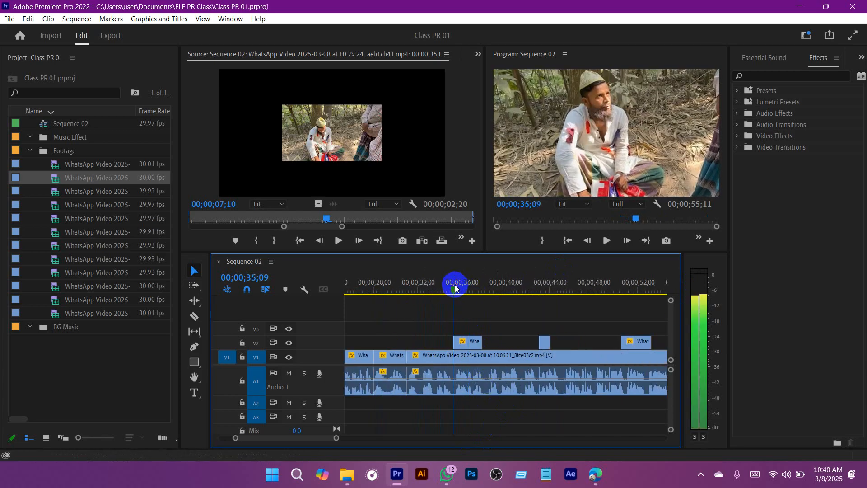
left_click(454, 391)
left_click(194, 316)
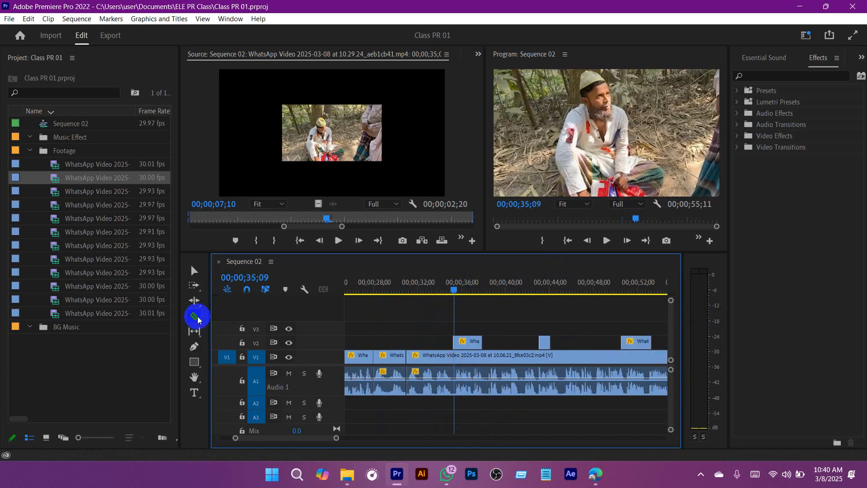
left_click(509, 354)
left_click(456, 357)
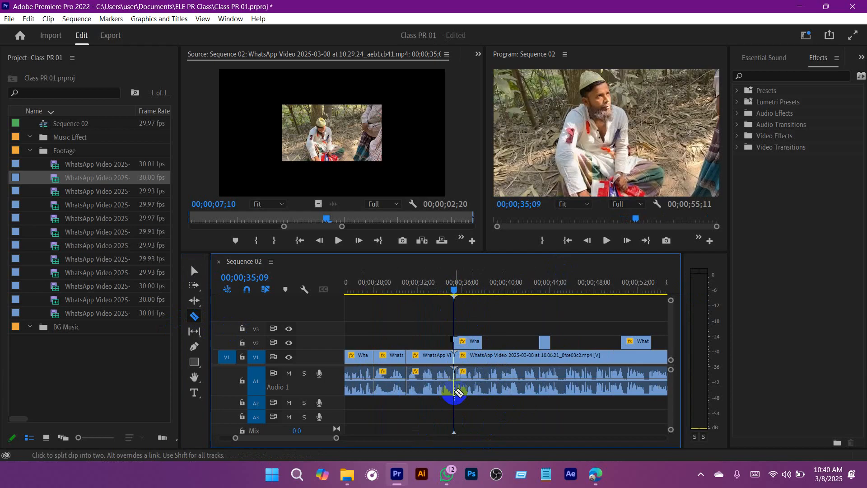
key("v")
Step: Split the V1/A1 clip again at 00;00;50;27, near the start of the last V2 cutaway
left_click_drag(461, 292, 580, 299)
scroll(590, 328, "down", 1)
scroll(590, 328, "down", 1)
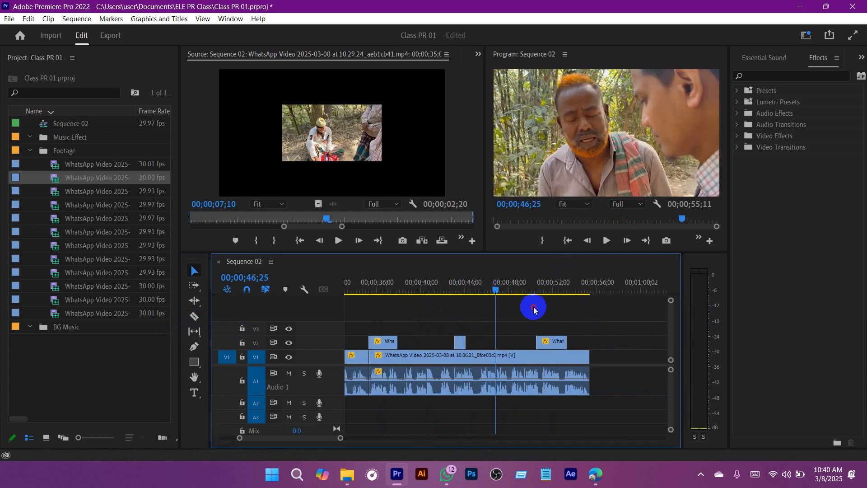
left_click_drag(500, 293, 541, 300)
key("c")
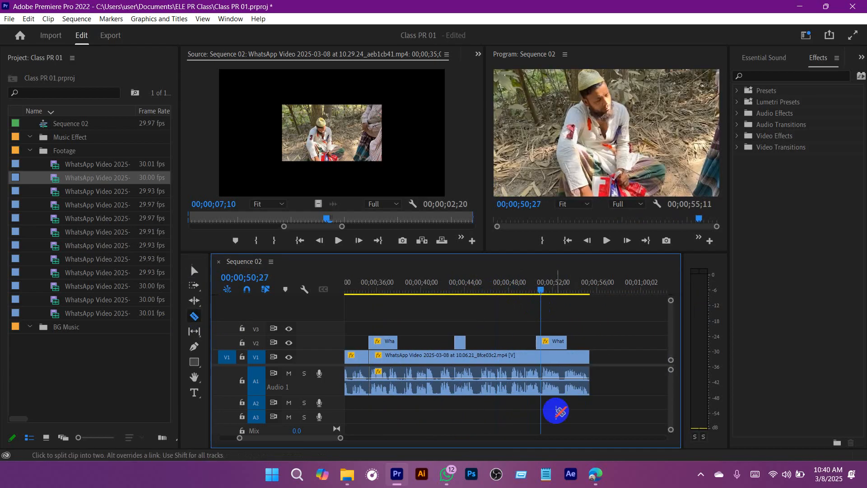
left_click(541, 358)
key("v")
scroll(521, 395, "up", 2)
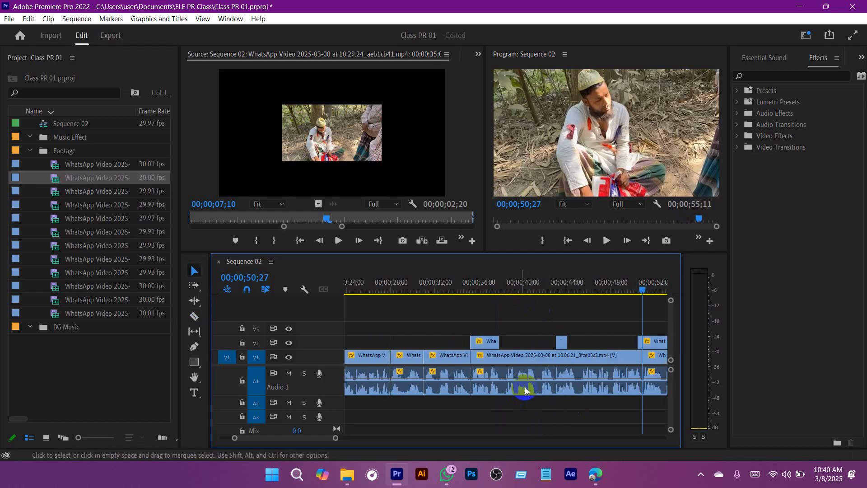
Step: Lower the audio gain of the A1 section between 00;00;35;09 and 00;00;50;27, and save the project
right_click(525, 389)
left_click(564, 348)
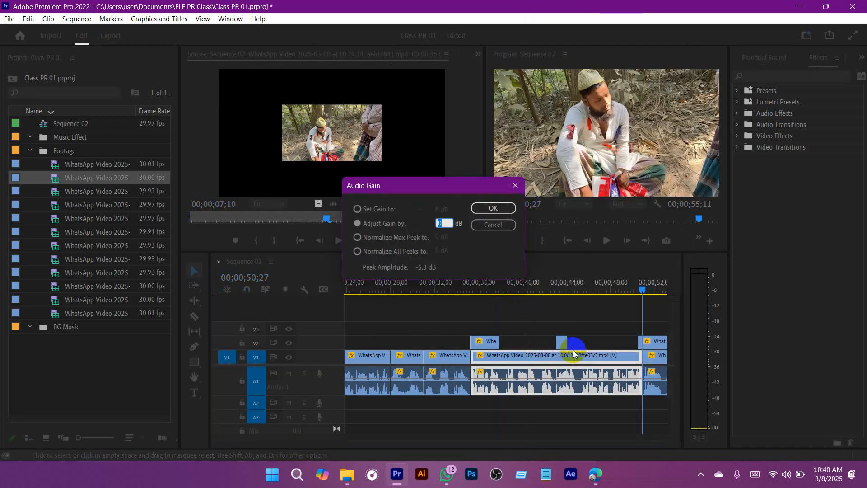
key("Return")
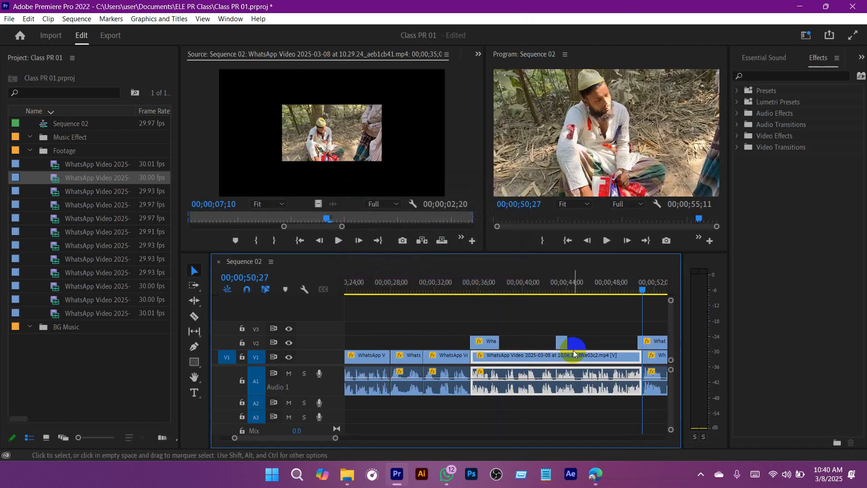
left_click_drag(515, 288, 462, 285)
key("ctrl+s")
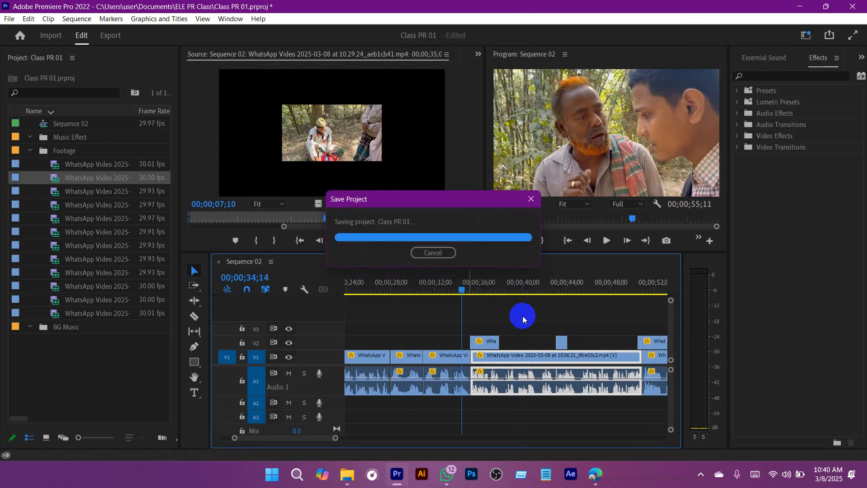
Step: Play Sequence 02 from 00;00;34;14 to 00;00;54;05 to check the adjusted audio level
left_click(522, 317)
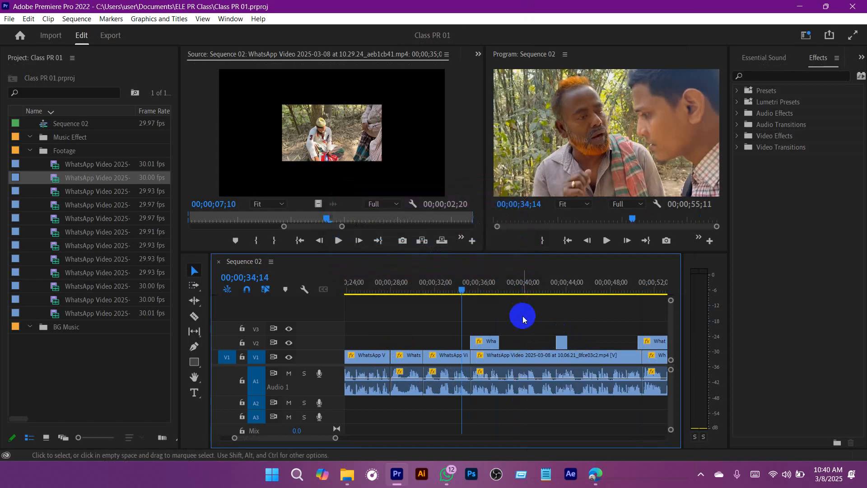
key("space")
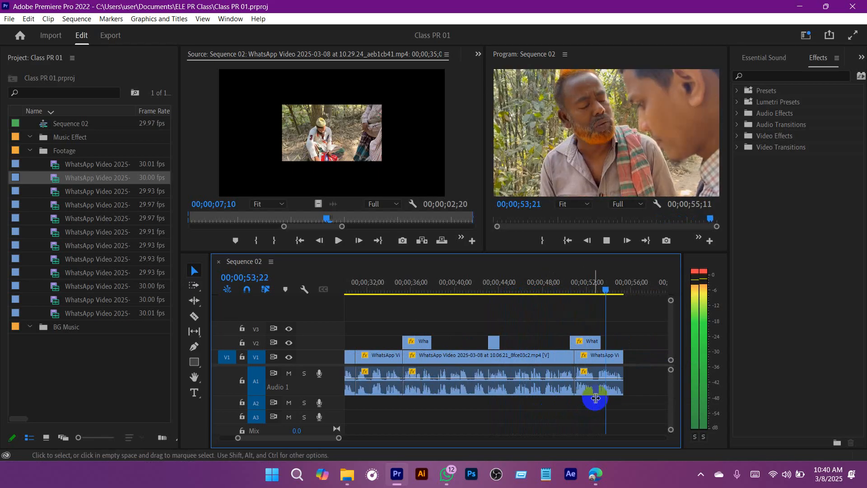
key("space")
Step: Split the last V1/A1 clip at 00;00;52;21, within the final V2 cutaway
key("c")
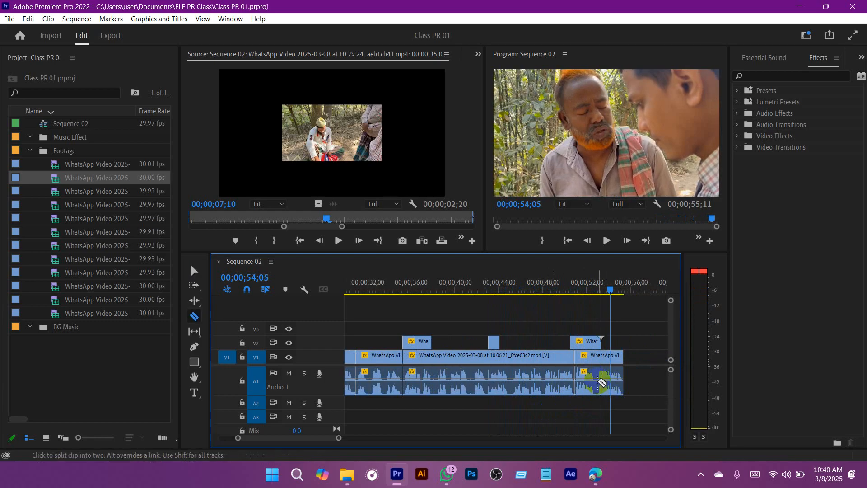
left_click_drag(611, 289, 594, 278)
left_click(596, 363)
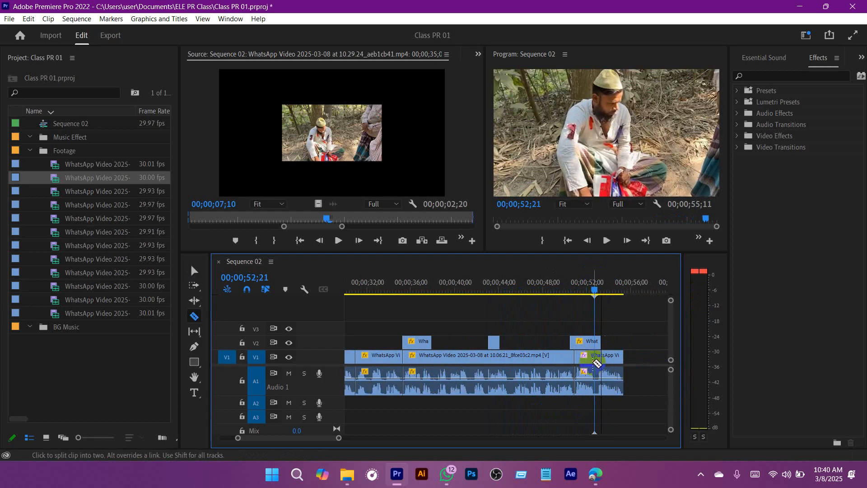
key("v")
Step: Adjust the audio gain of the short A1 section before 00;00;52;21 by -3 dB and save the project
right_click(587, 392)
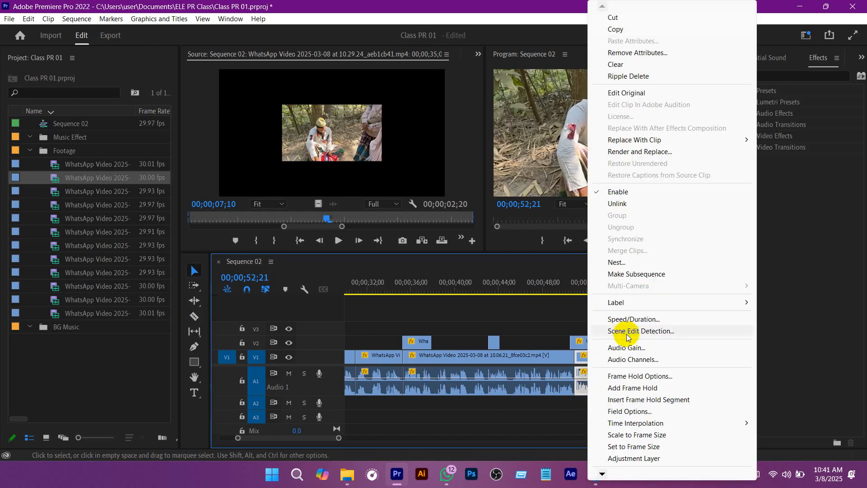
left_click(633, 351)
type("-3")
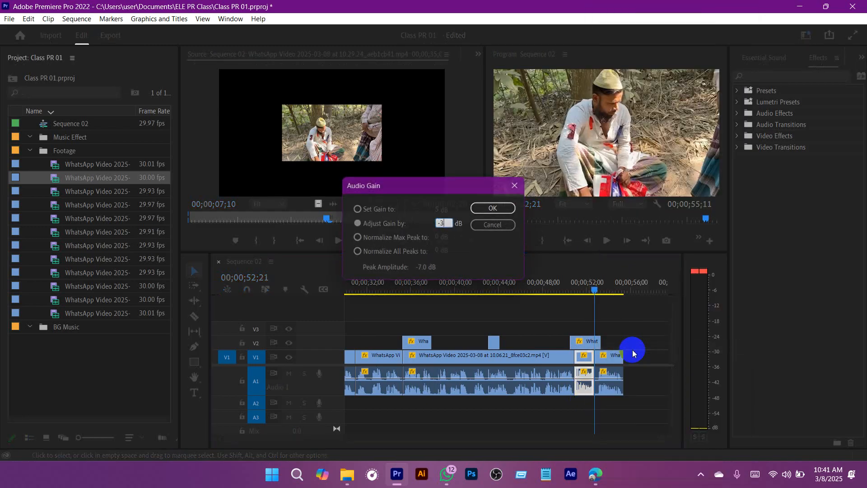
key("Return")
key("ctrl+s")
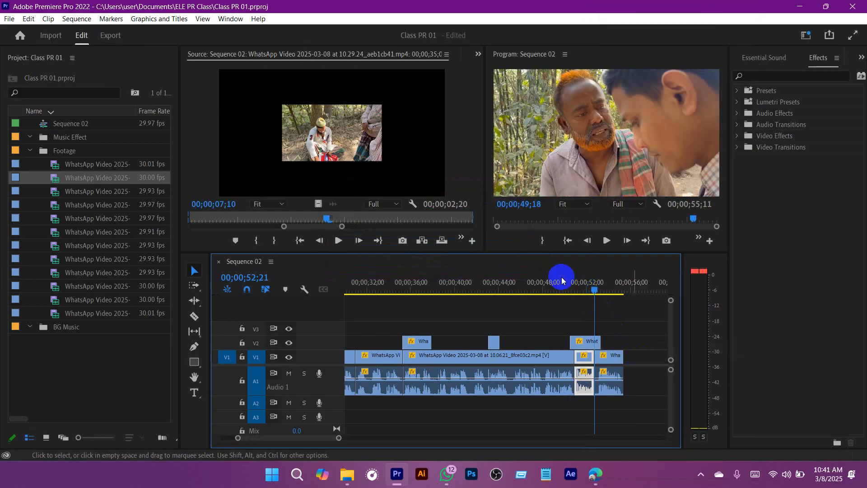
Step: Play Sequence 02 from 00;00;49;18 to its end to check the audio level, and save the project
left_click(562, 280)
left_click(608, 310)
key("space")
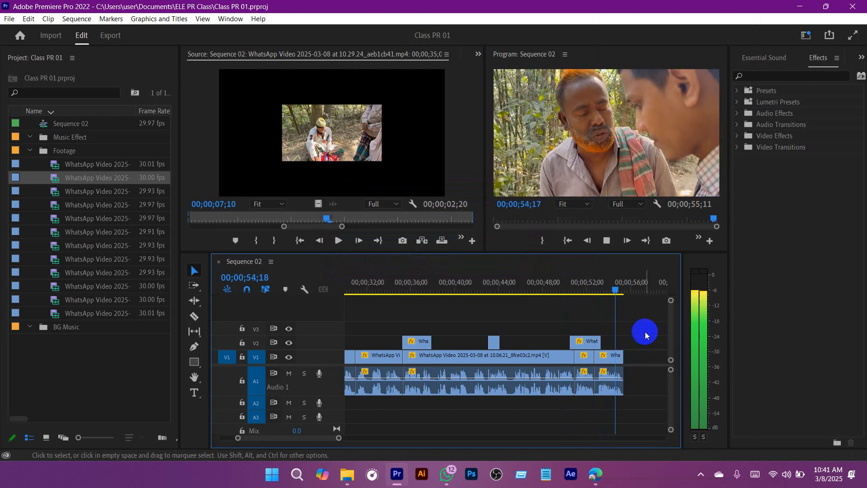
mouse_move(338, 438)
left_mouse_down()
mouse_move(406, 441)
mouse_move(339, 441)
left_mouse_up()
key("ctrl+s")
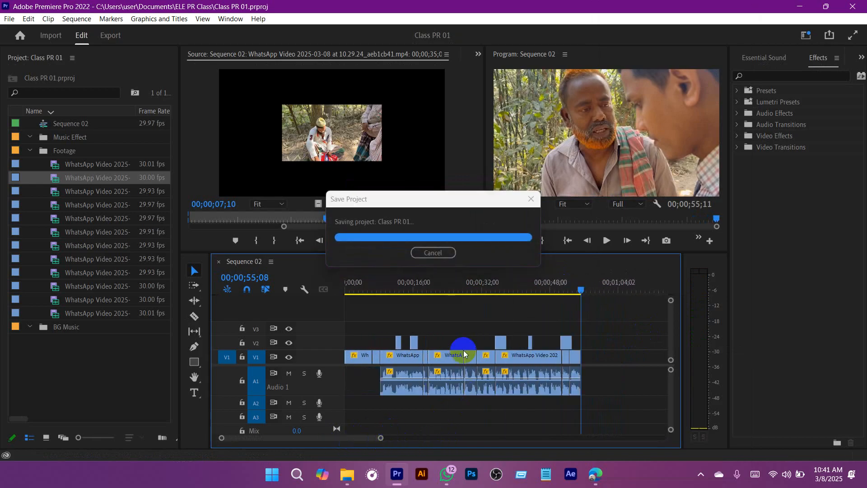
Step: Scrub through the earlier part of Sequence 02, from 00;00;12;01 to 00;00;21;14, to review its clips
left_click(426, 282)
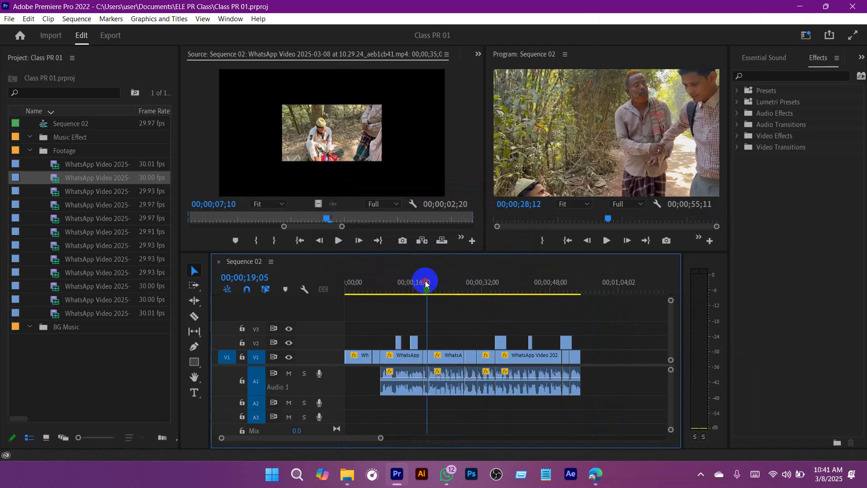
left_click_drag(426, 282, 382, 277)
key("shift+Down")
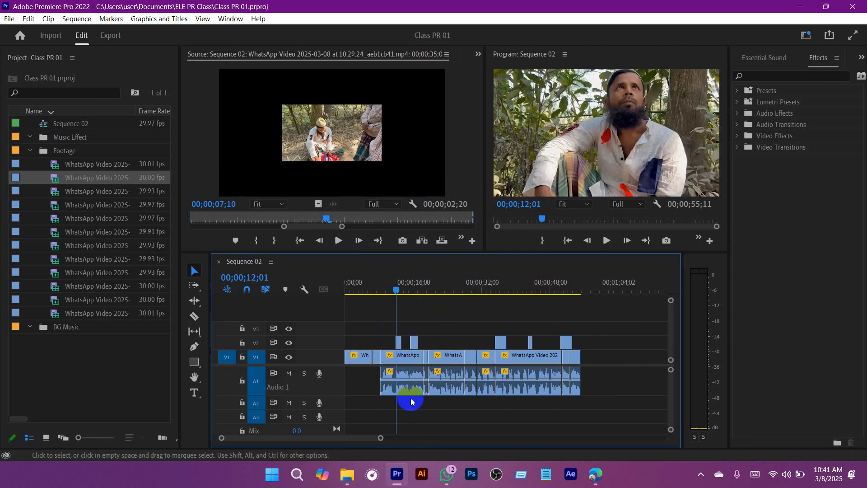
left_click_drag(381, 437, 361, 441)
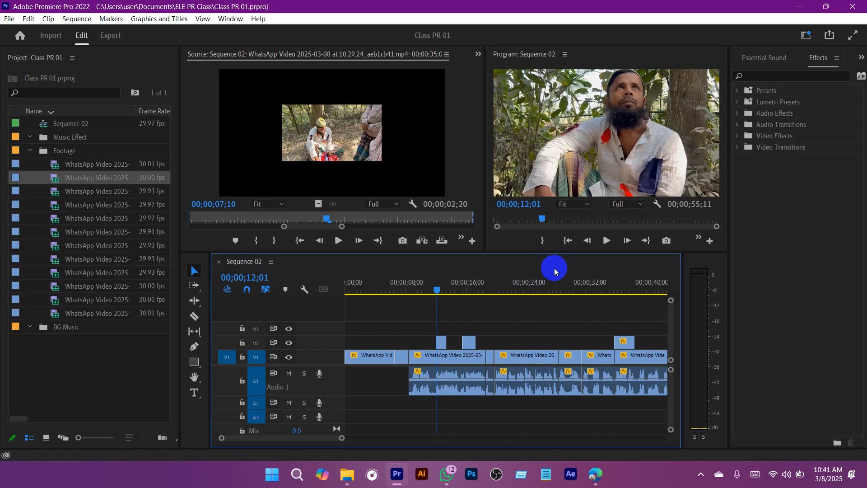
left_click_drag(449, 283, 510, 295)
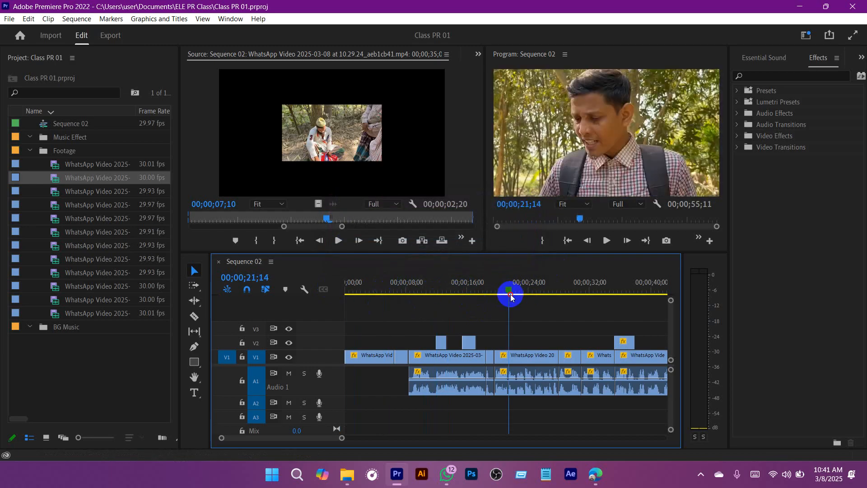
scroll(511, 297, "down", 3)
scroll(456, 313, "up", 3)
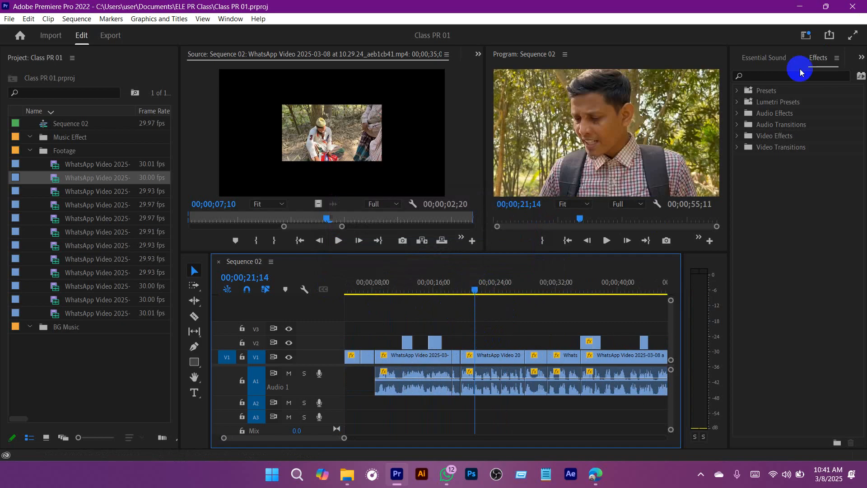
Step: Examine the effects folders, expanding Audio Effects and its Noise Reduction/Restoration group
left_click(775, 113)
left_click(784, 126)
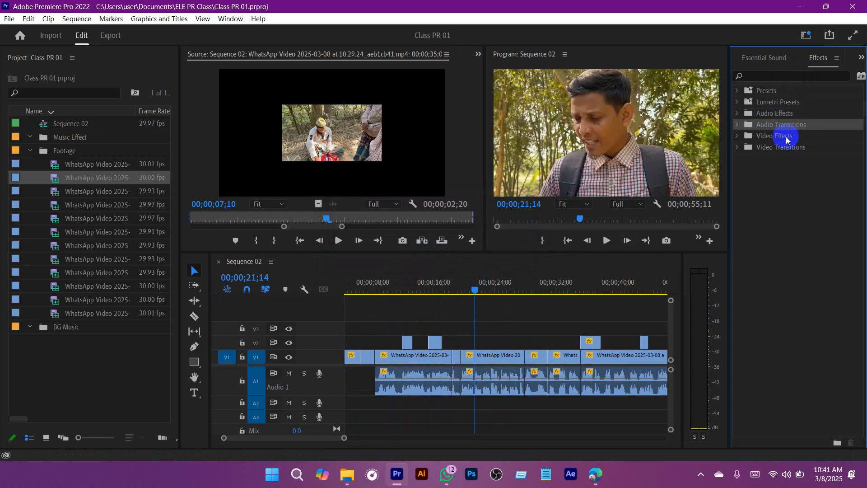
left_click(786, 138)
left_click(792, 148)
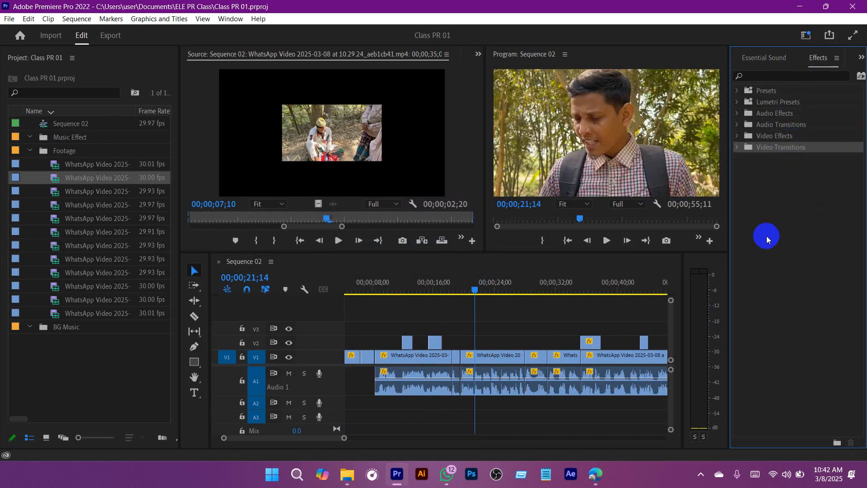
left_click(737, 114)
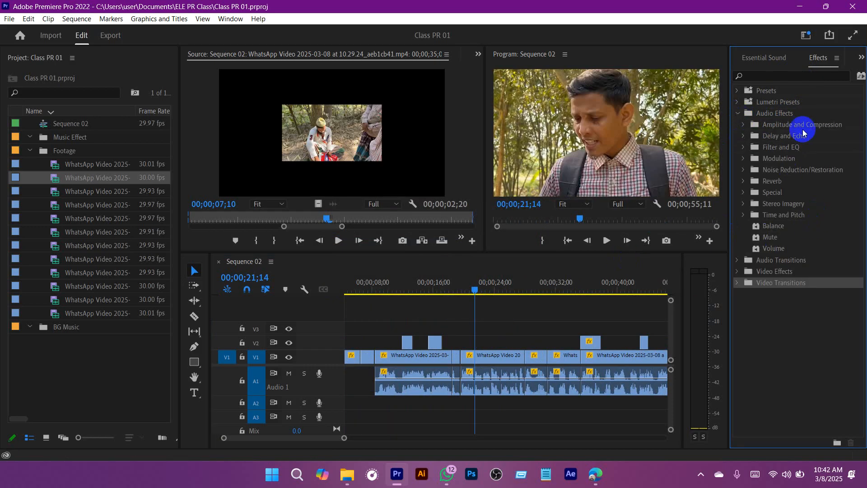
left_click(790, 171)
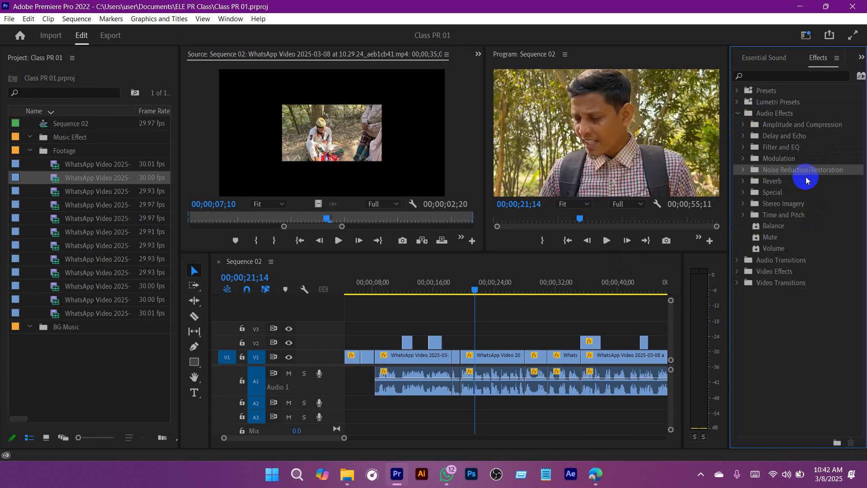
left_click(742, 170)
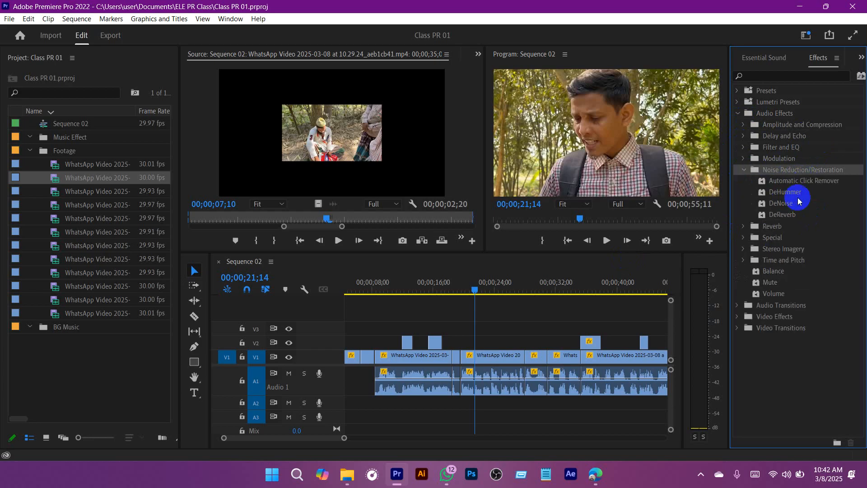
left_click(789, 183)
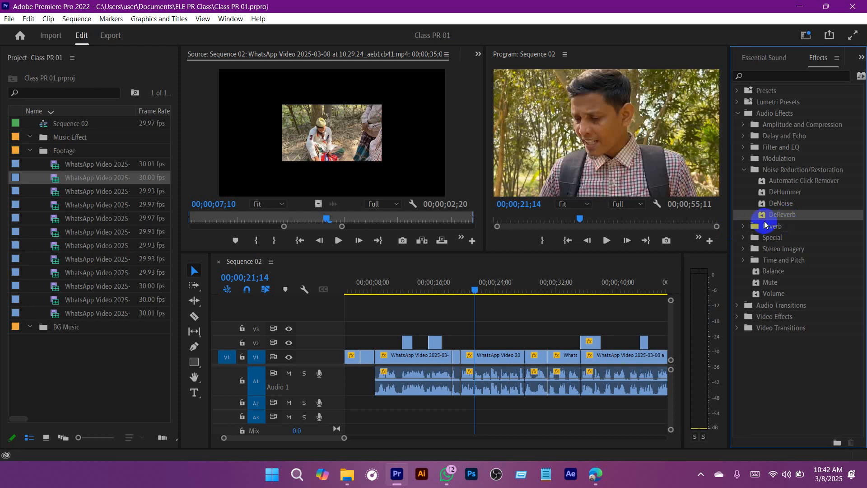
Step: Apply the DeNoise effect to the first audio clip on A1
left_click_drag(470, 292, 501, 292)
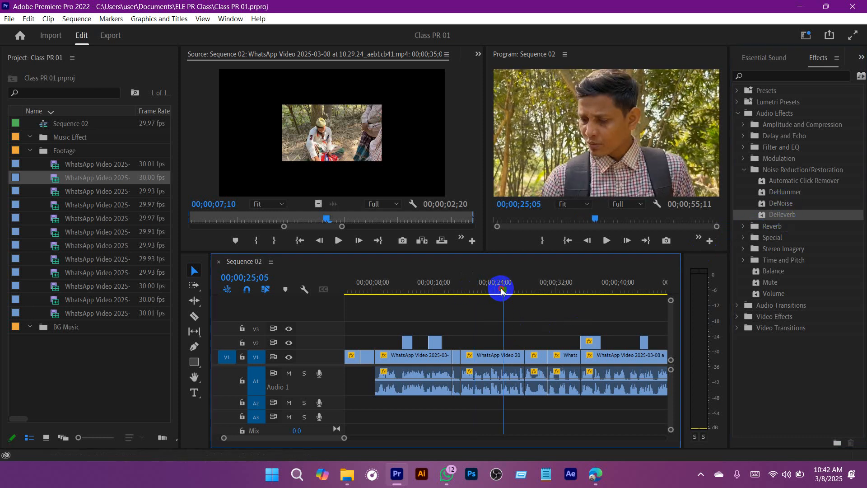
scroll(467, 346, "down", 2)
left_click(409, 287)
scroll(415, 286, "up", 3)
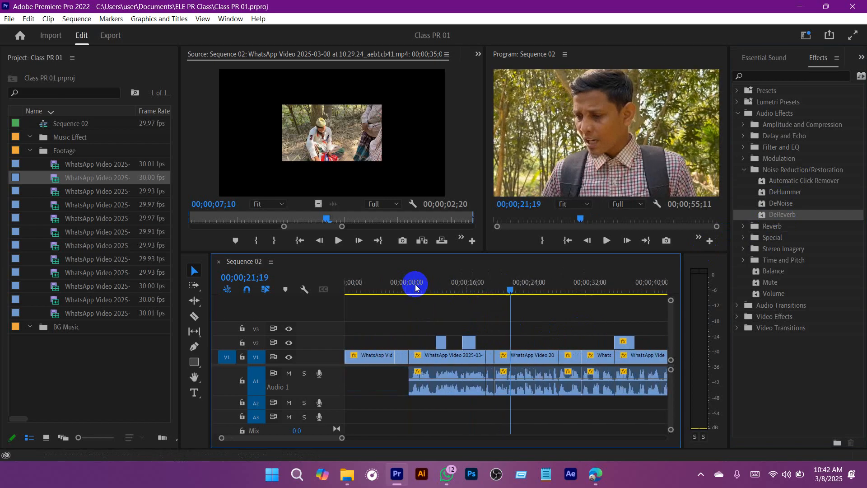
left_click(781, 205)
left_click(448, 281)
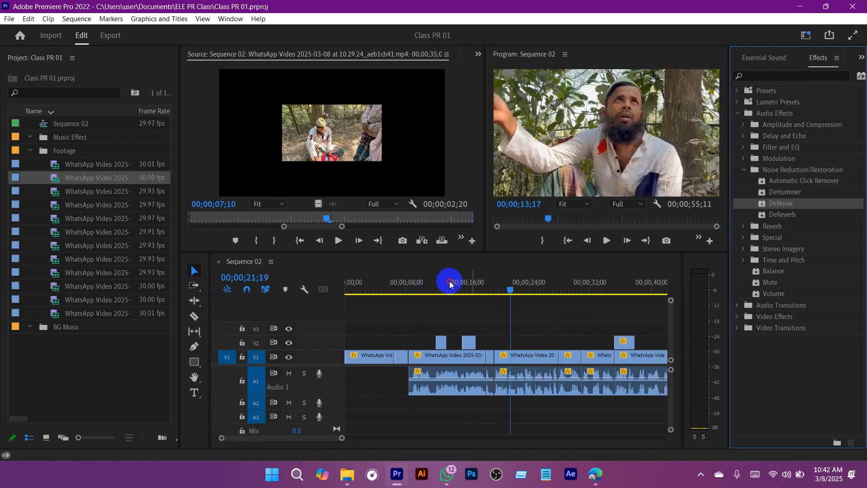
left_click(450, 387)
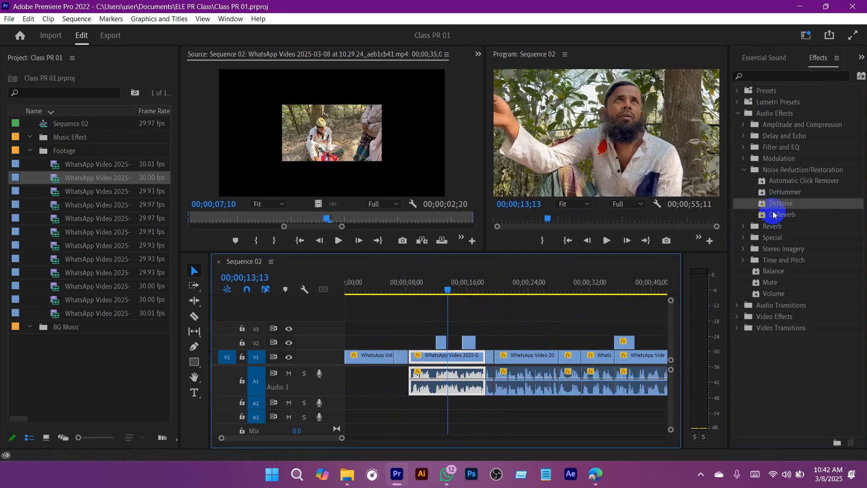
left_click_drag(781, 204, 498, 373)
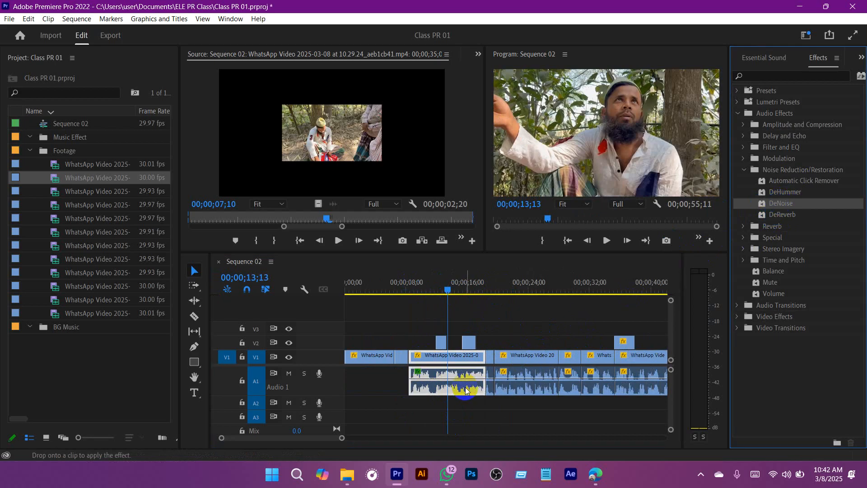
left_click_drag(465, 387, 465, 387)
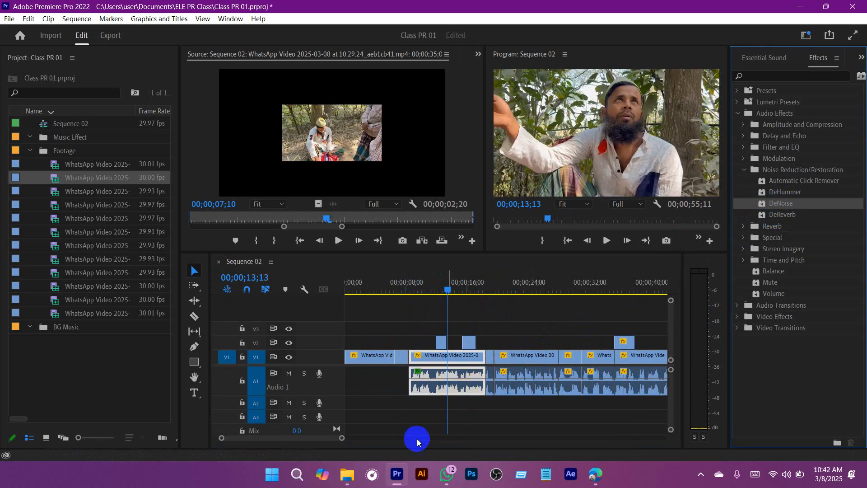
Step: Save the project and play the first A1 clip from 00;00;08;17 to 00;00;10;18 to hear it with DeNoise
mouse_move(341, 439)
left_mouse_down()
mouse_move(382, 445)
mouse_move(350, 445)
left_mouse_up()
left_click_drag(495, 284, 441, 281)
key("ctrl+s")
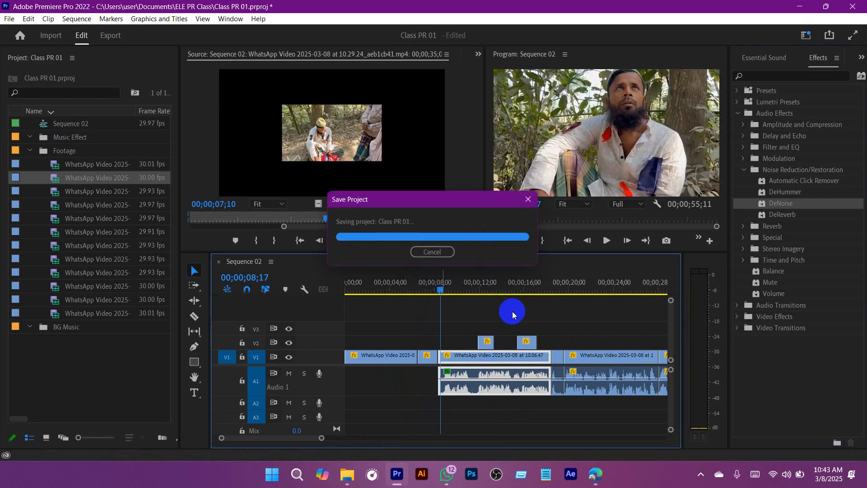
key("space")
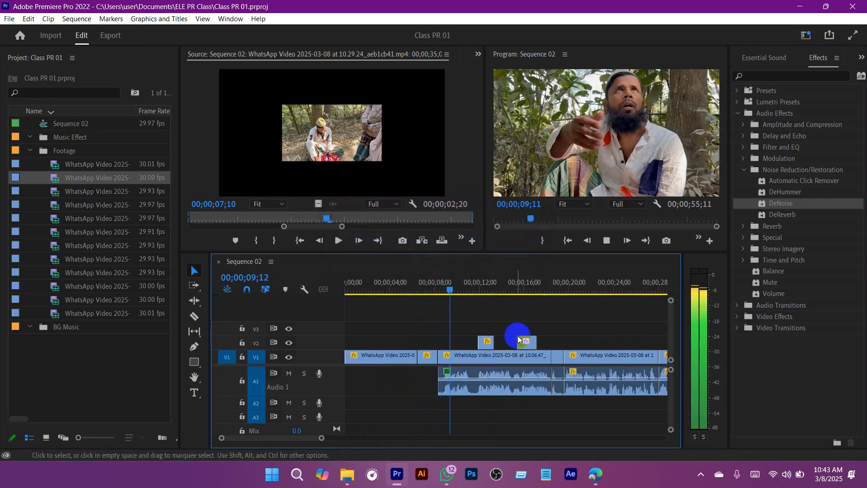
left_click(480, 388)
key("space")
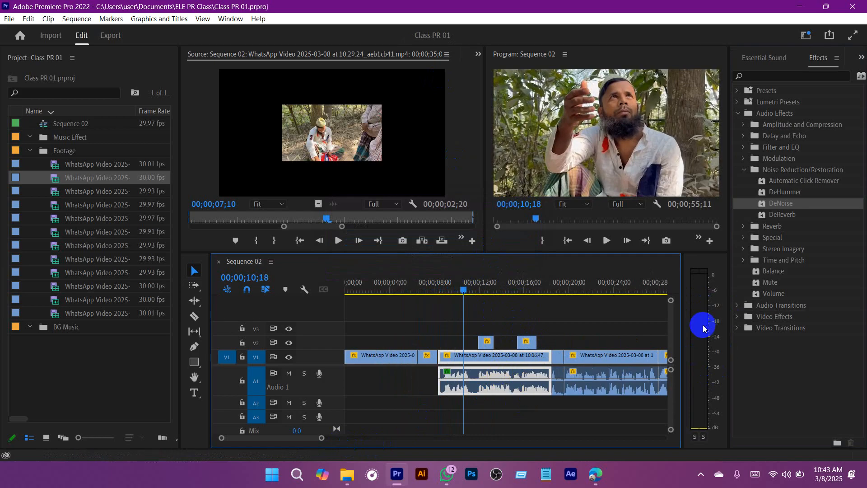
Step: Undo the DeNoise effect and replay the first A1 clip to 00;00;12;26 to compare its original sound
left_click(445, 285)
key("space")
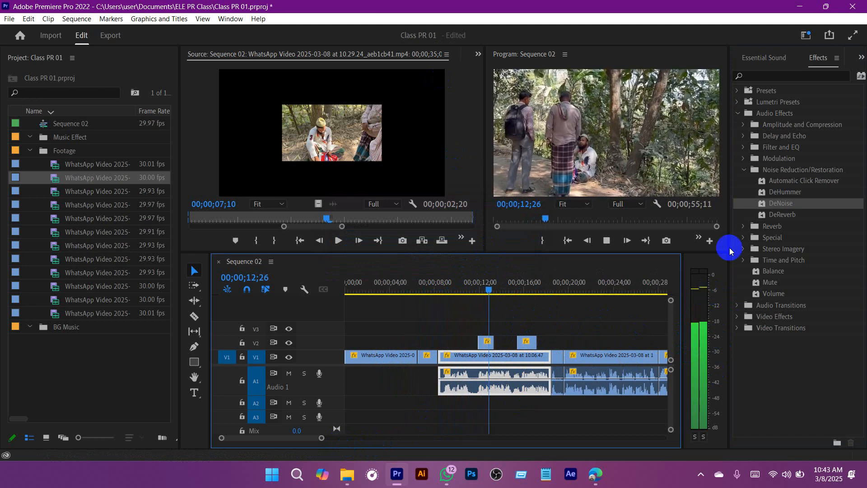
Step: Reapply DeNoise to the first A1 clip, check it by playing to 00;00;11;25, and save the project
left_click_drag(781, 203, 519, 381)
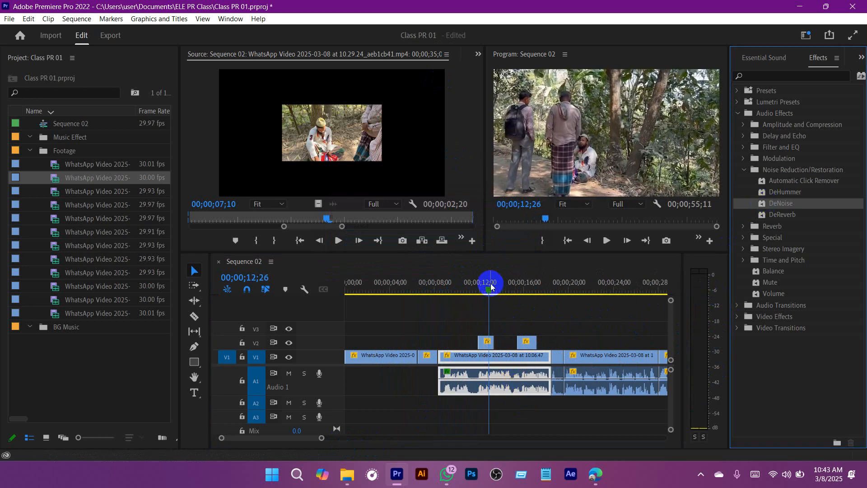
left_click_drag(490, 283, 445, 290)
key("space")
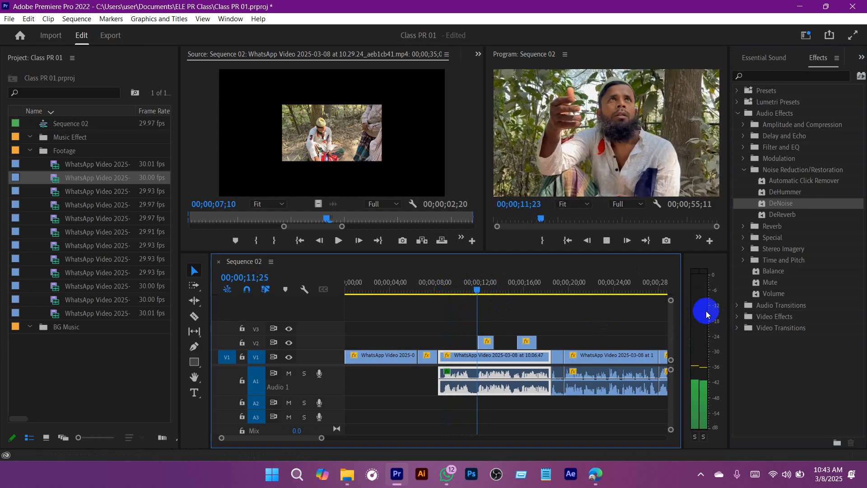
key("ctrl+s")
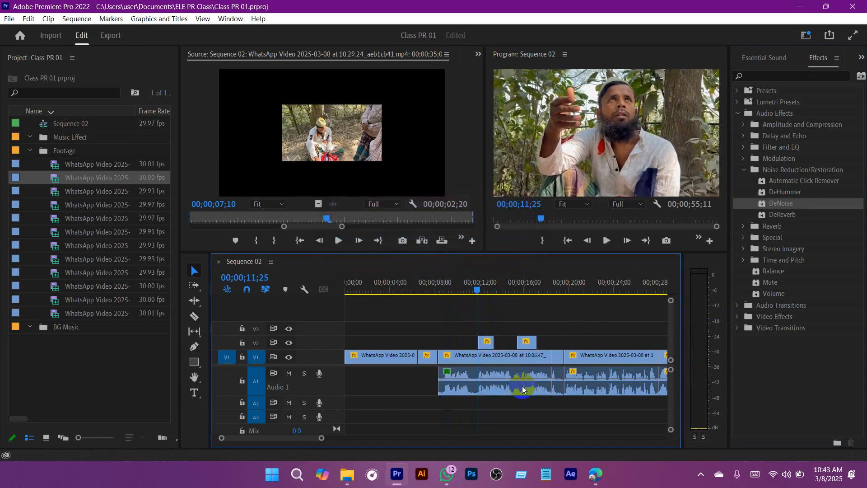
left_click(523, 389)
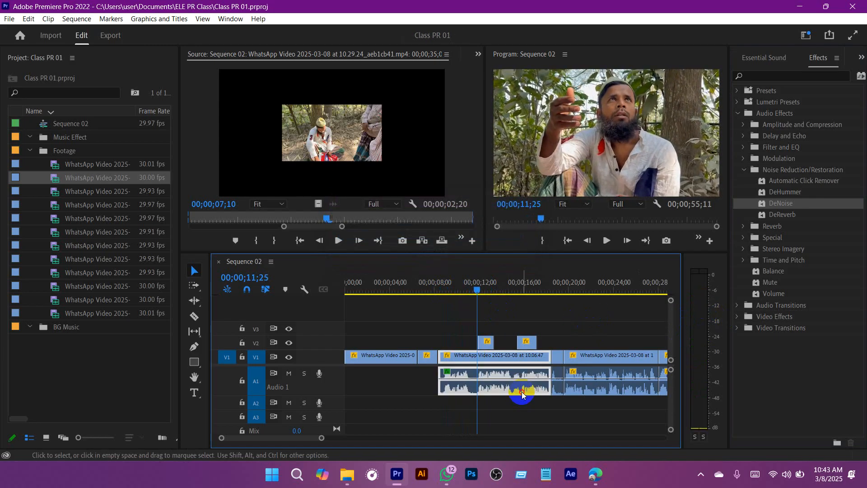
left_click(479, 53)
left_click(543, 320)
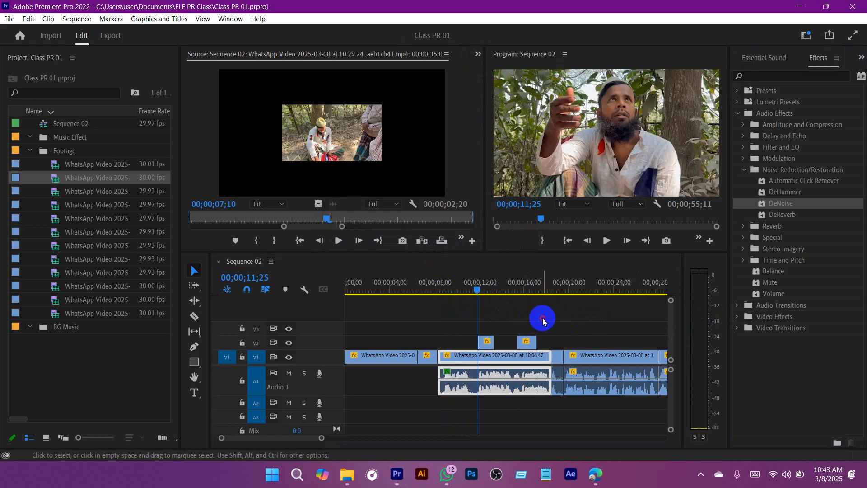
Step: Save the project at 00;00;10;06 and show the first A1 clip's DeNoise settings in Effect Controls
left_click_drag(481, 289, 458, 291)
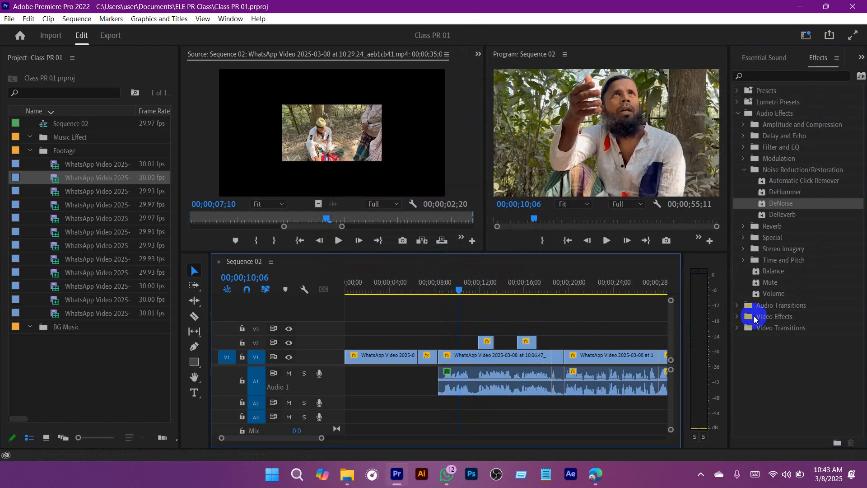
left_click(514, 389)
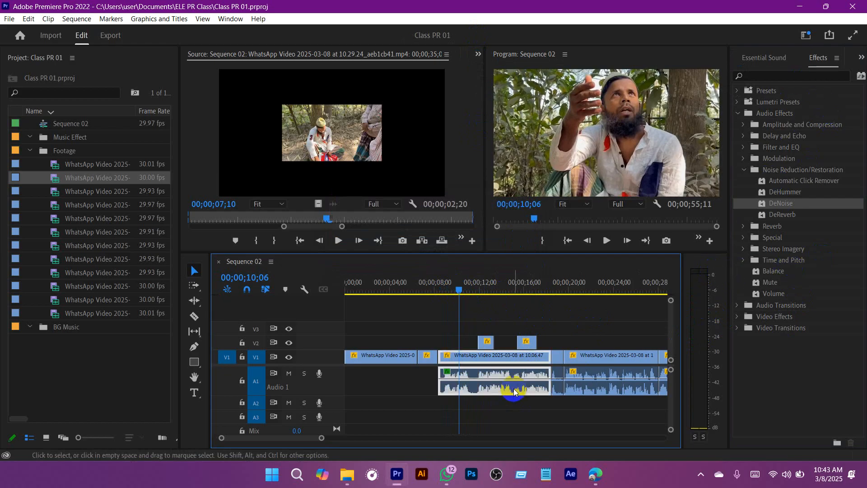
key("ctrl+s")
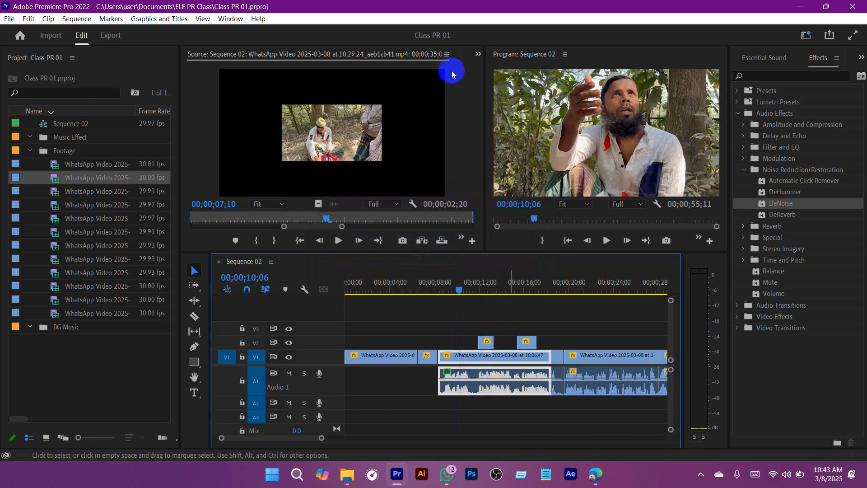
left_click(478, 54)
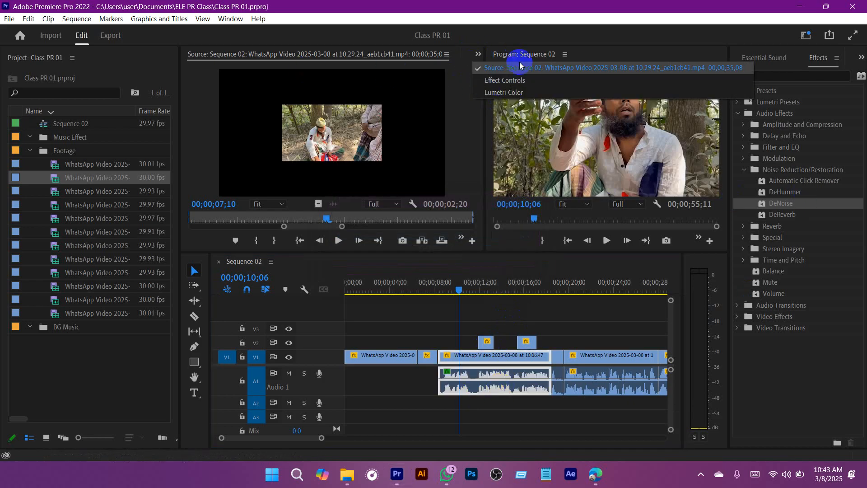
left_click(507, 81)
left_click(485, 382)
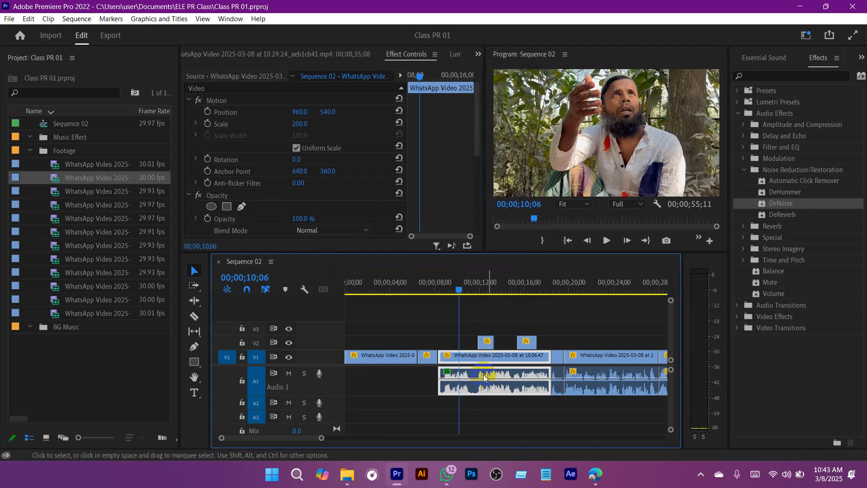
scroll(437, 151, "down", 3)
scroll(437, 151, "down", 2)
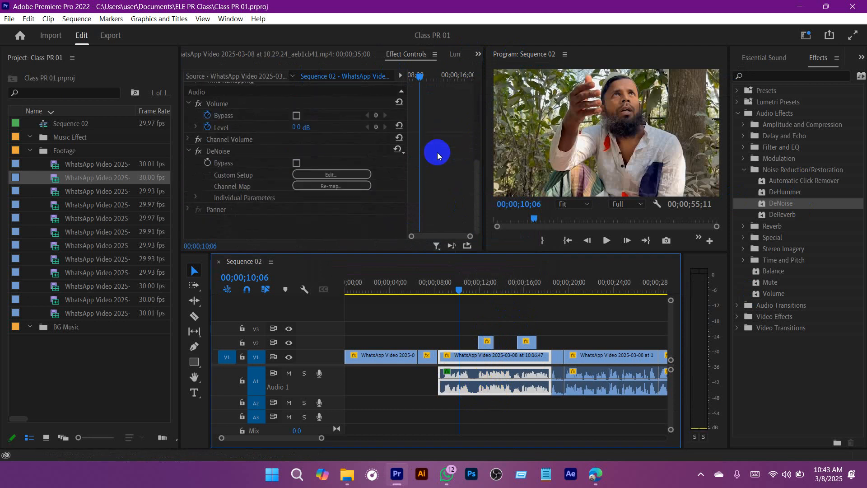
left_click(221, 151)
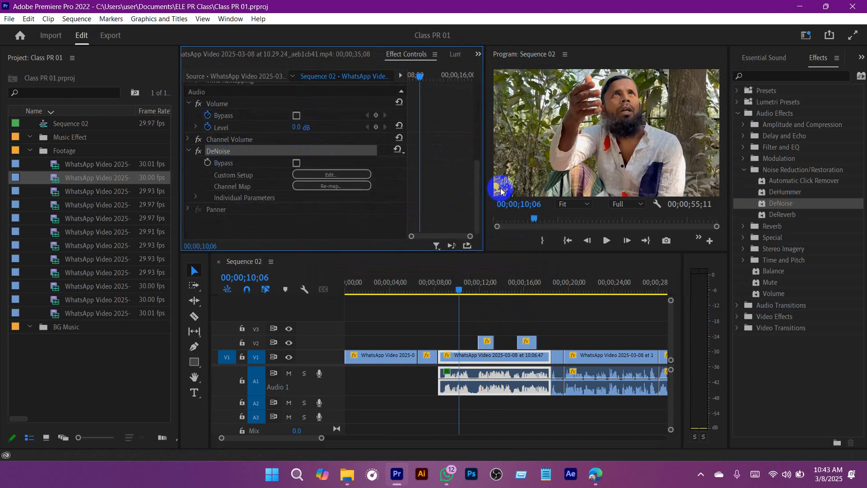
Step: Open the DeNoise custom setup and play the clip to 00;00;12;16 to examine its noise spectrum
left_click(331, 175)
left_click_drag(474, 127, 652, 102)
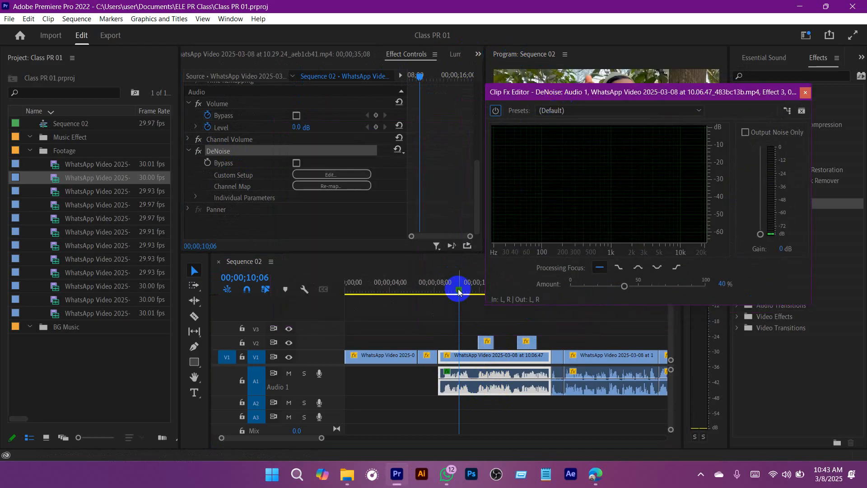
left_click_drag(459, 288, 441, 292)
key("space")
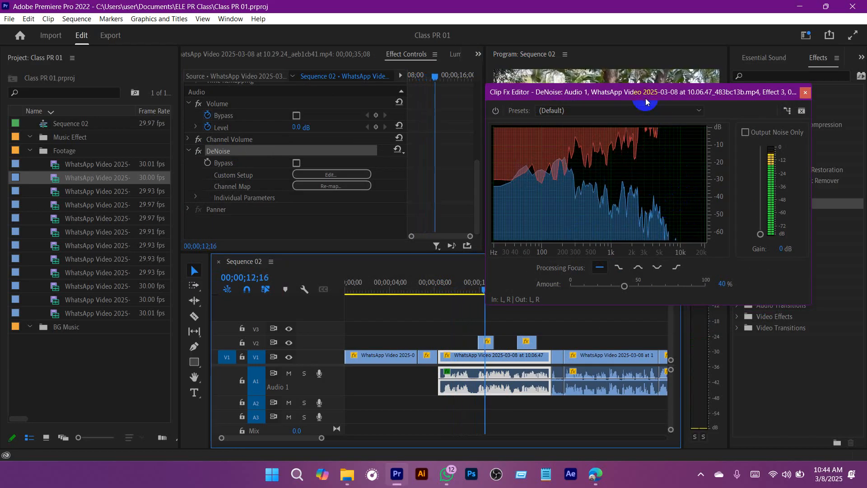
left_click_drag(642, 96, 638, 83)
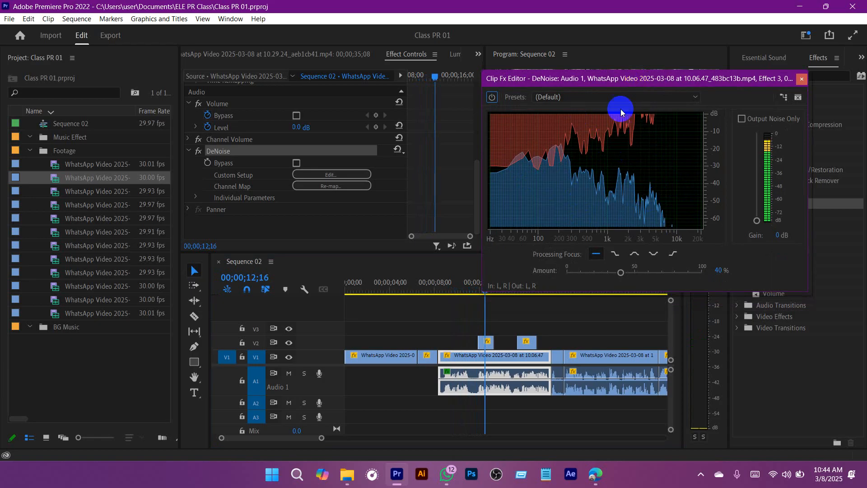
left_click_drag(653, 80, 634, 76)
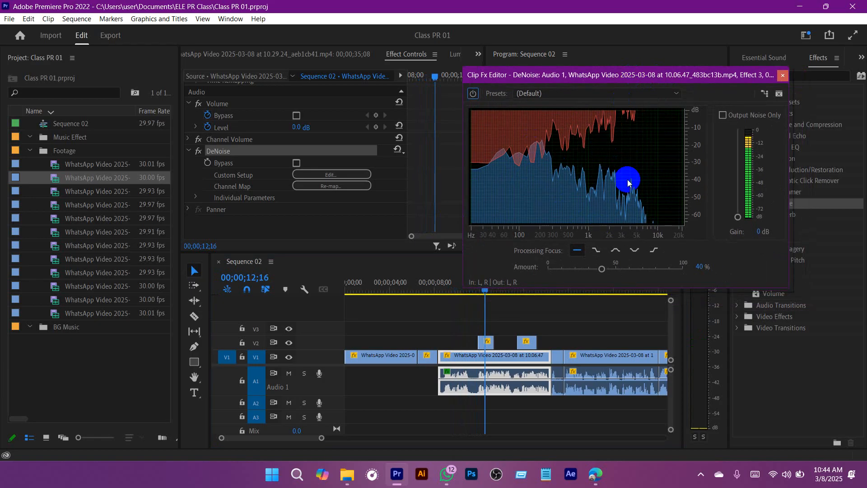
Step: Try the Heavy Noise Reduction preset for DeNoise, and switch it to Light Noise Reduction
left_click(552, 94)
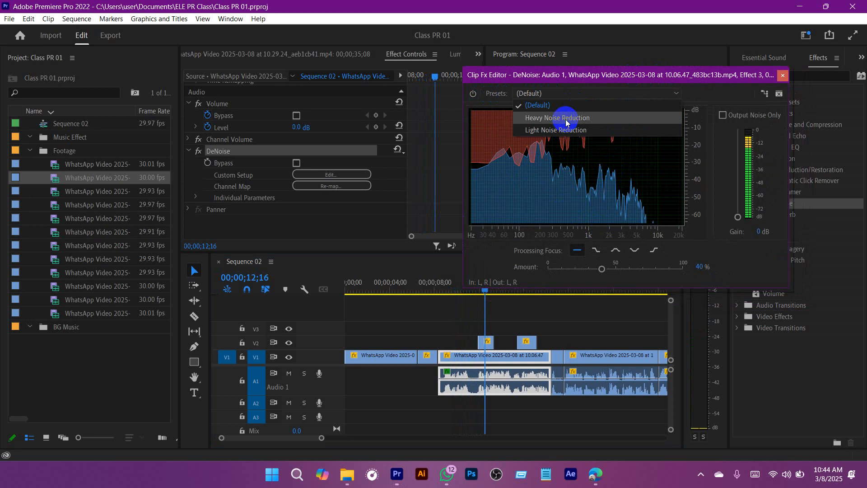
left_click(565, 118)
left_click(572, 92)
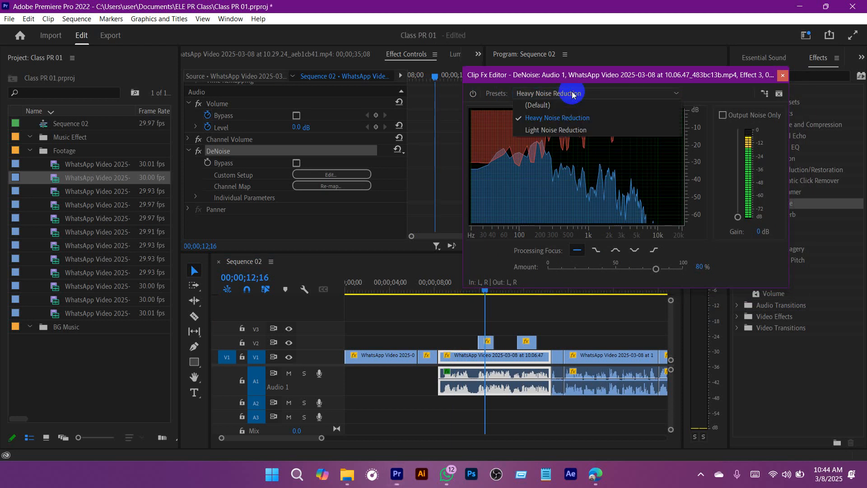
left_click(563, 130)
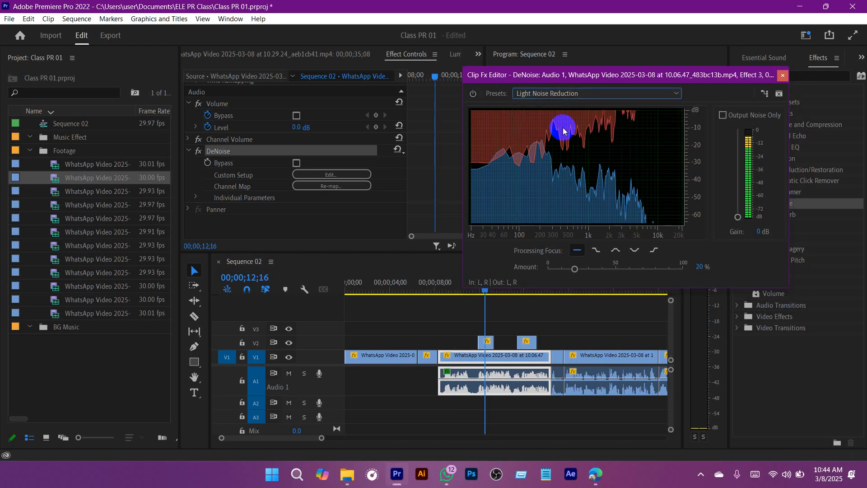
Step: Close the DeNoise custom setup and save the project with the playhead at 00;00;09;23
left_click(783, 75)
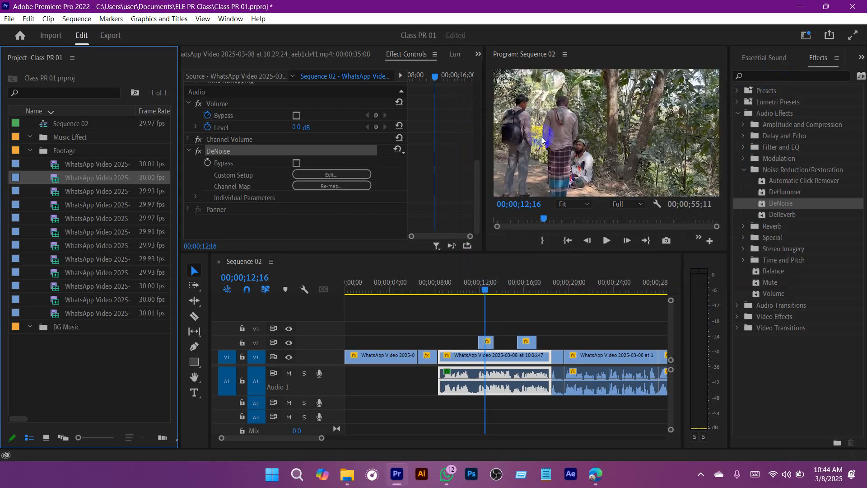
left_click_drag(480, 284, 454, 290)
key("ctrl+s")
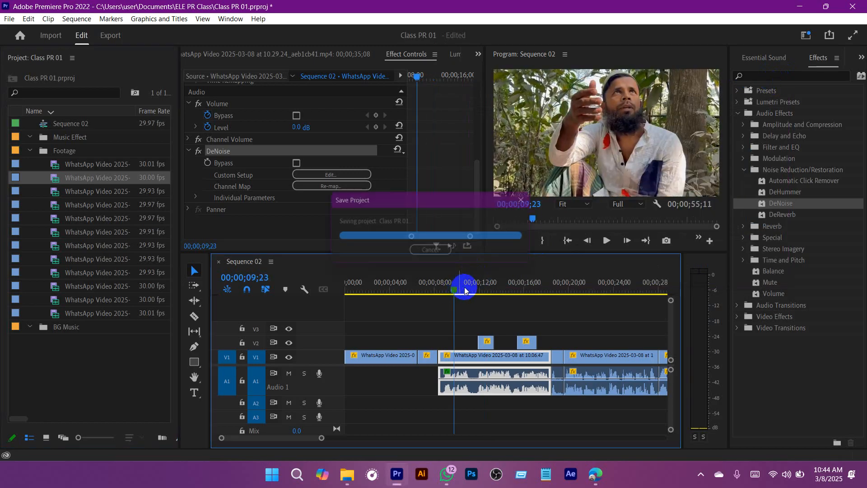
Step: Set the first A1 clip's DeNoise preset to Heavy Noise Reduction and check it in the custom setup
left_click(401, 150)
left_click(421, 175)
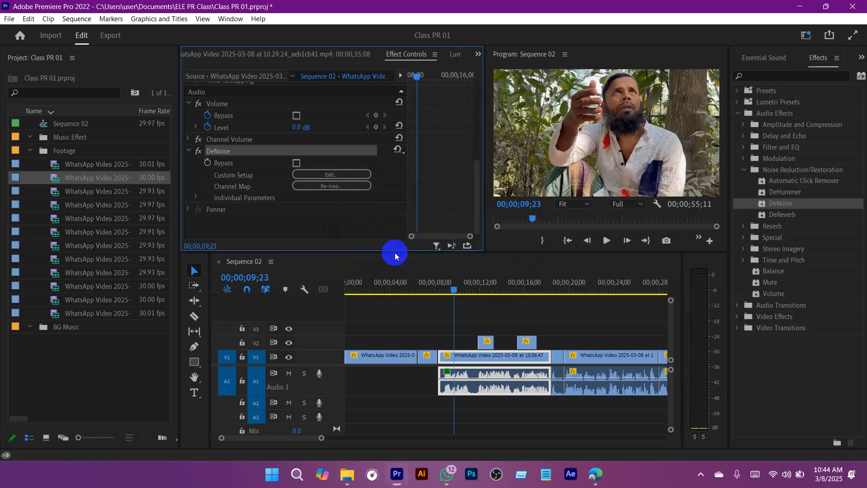
left_click(230, 152)
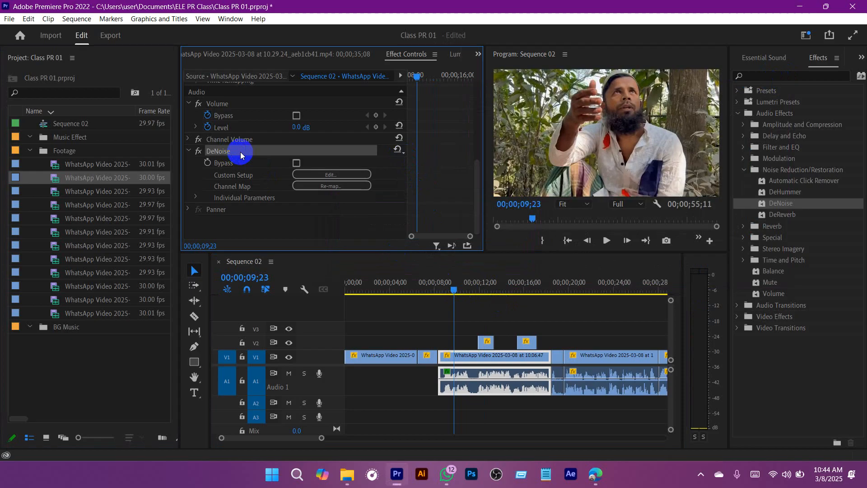
left_click(331, 176)
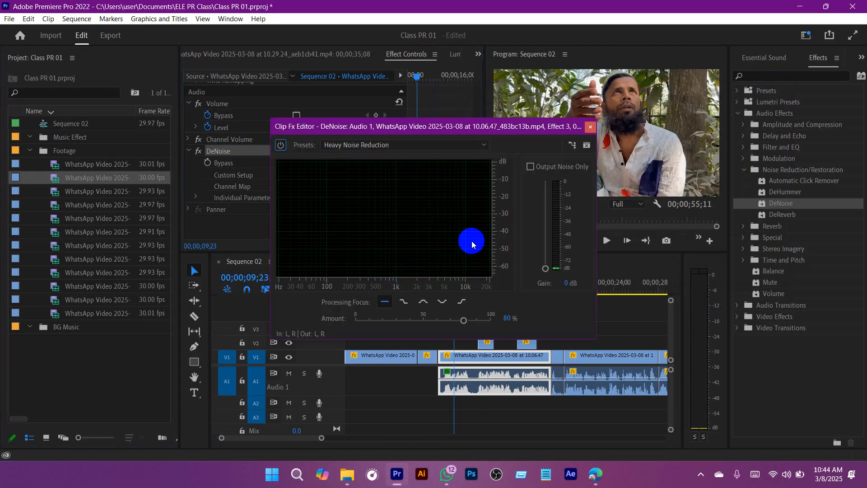
left_click(589, 126)
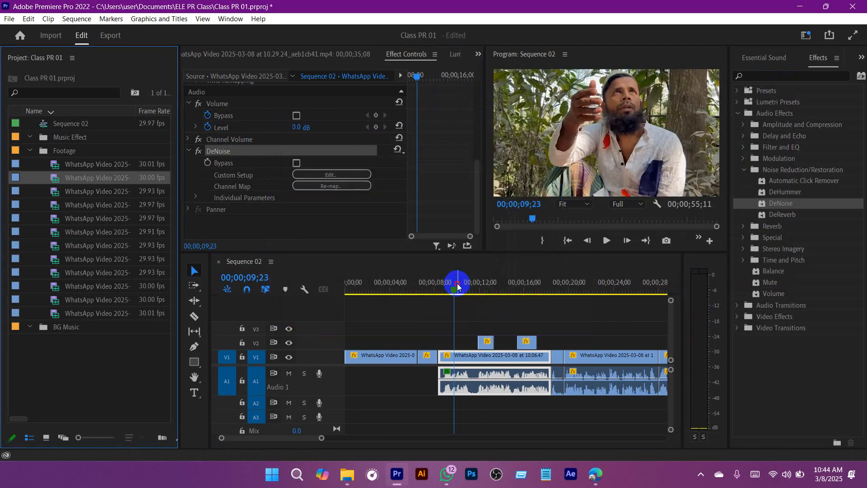
Step: Play the first A1 clip from its start to about 00;00;17;03 with its DeNoise settings shown, and save the project
left_click_drag(457, 288, 440, 289)
left_click(487, 318)
key("space")
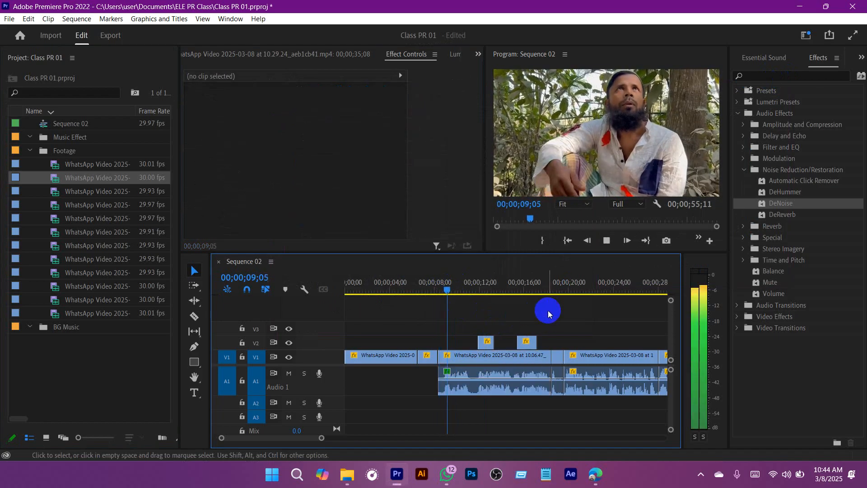
left_click(505, 370)
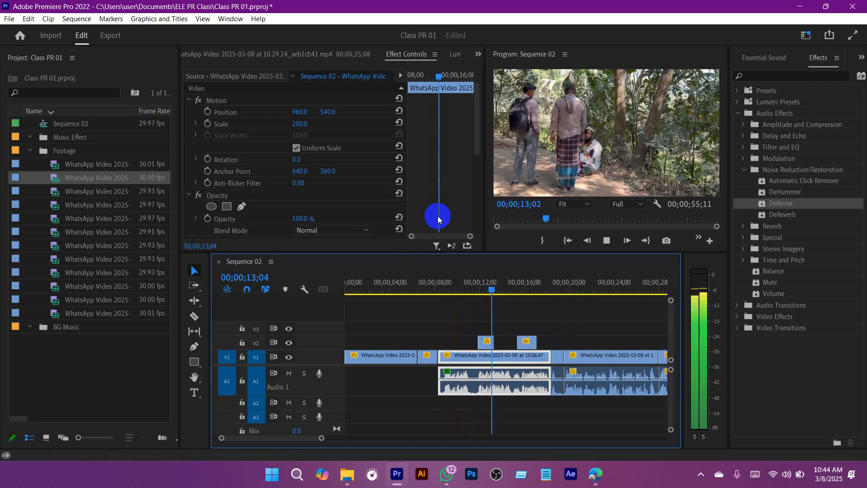
scroll(442, 198, "down", 2)
scroll(443, 196, "down", 3)
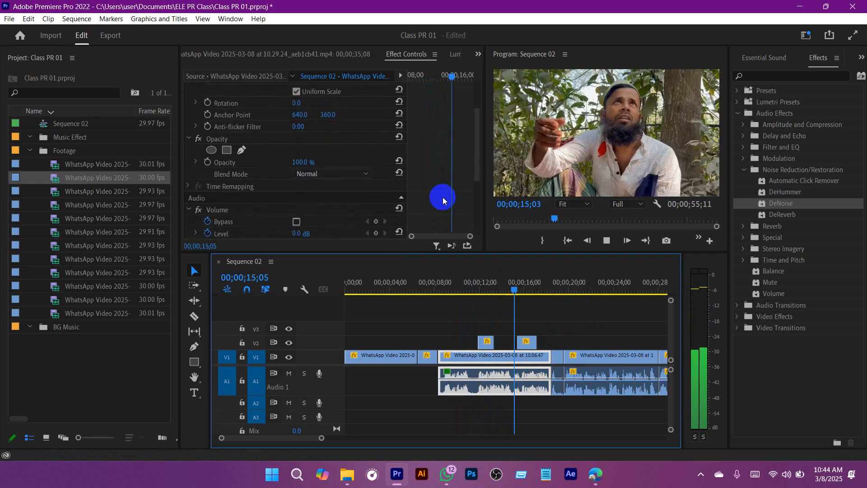
scroll(442, 197, "down", 1)
key("ctrl+s")
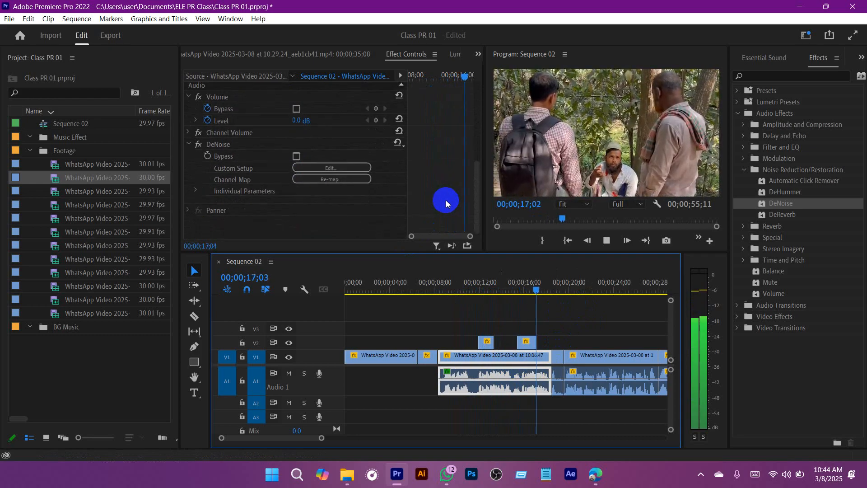
Step: Reselect the first A1 clip with the playhead at 00;00;12;03 and examine the available DeNoise presets
left_click_drag(472, 286, 479, 288)
left_click(551, 324)
left_click(497, 375)
scroll(309, 188, "down", 6)
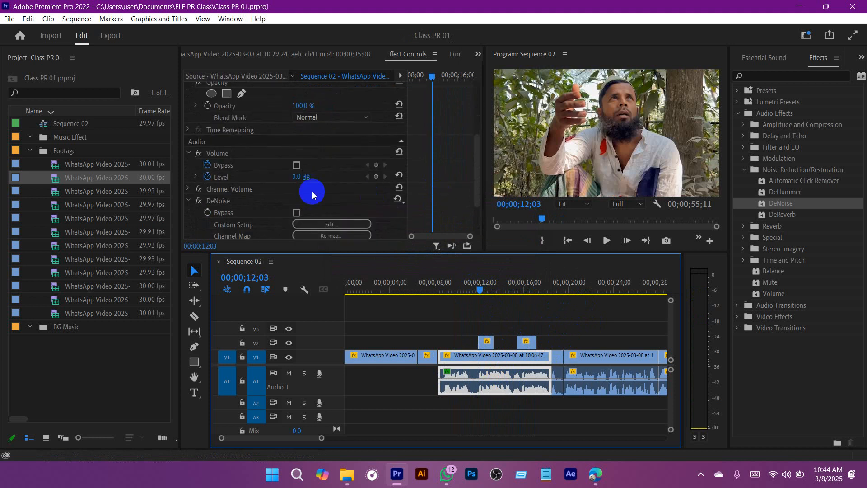
left_click(398, 143)
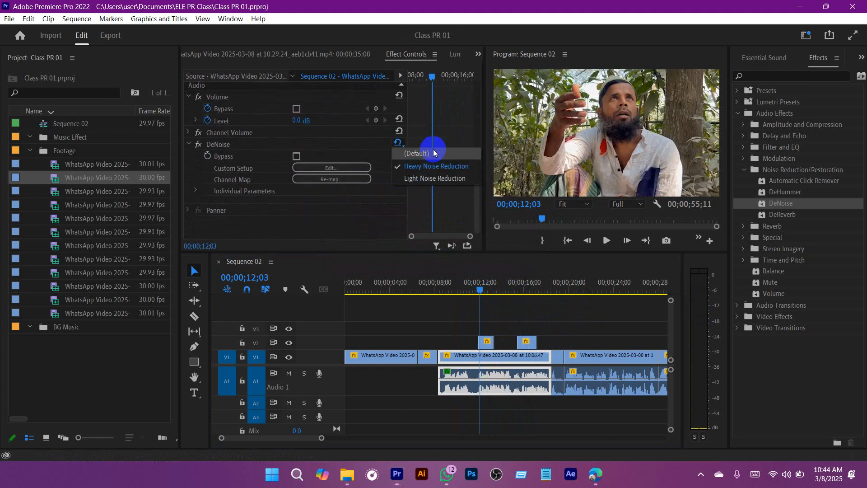
left_click(436, 148)
Step: Copy the first A1 clip's DeNoise effect onto all the following A1 clips and save the project
left_click(227, 145)
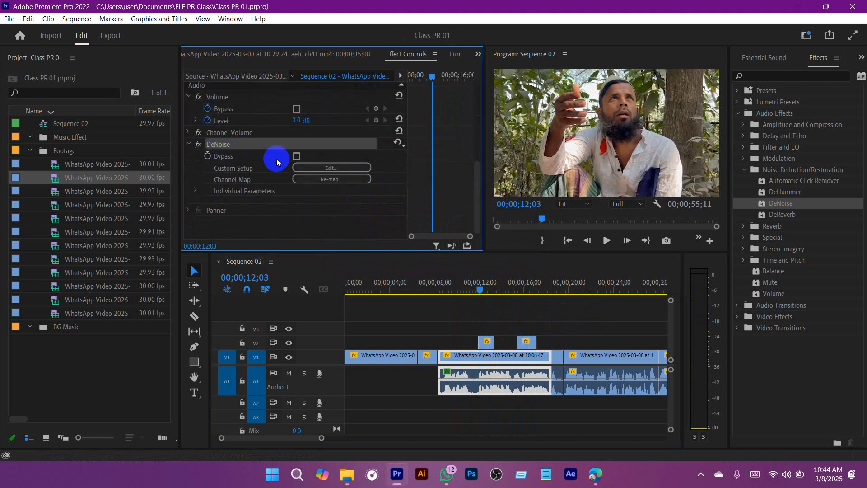
left_click_drag(321, 438, 400, 438)
left_click_drag(568, 385, 408, 394)
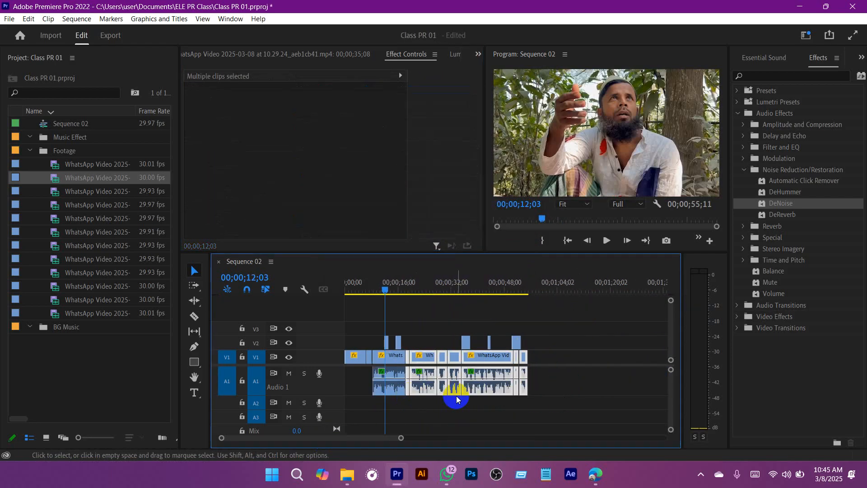
key("ctrl+s")
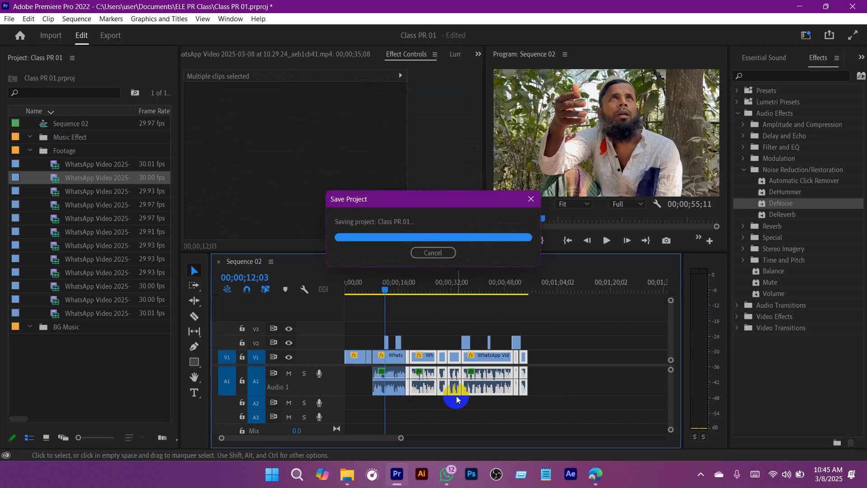
Step: Play the denoised A1 audio from 00;00;23;14 to about 00;00;28;07 and save the project
left_click(422, 289)
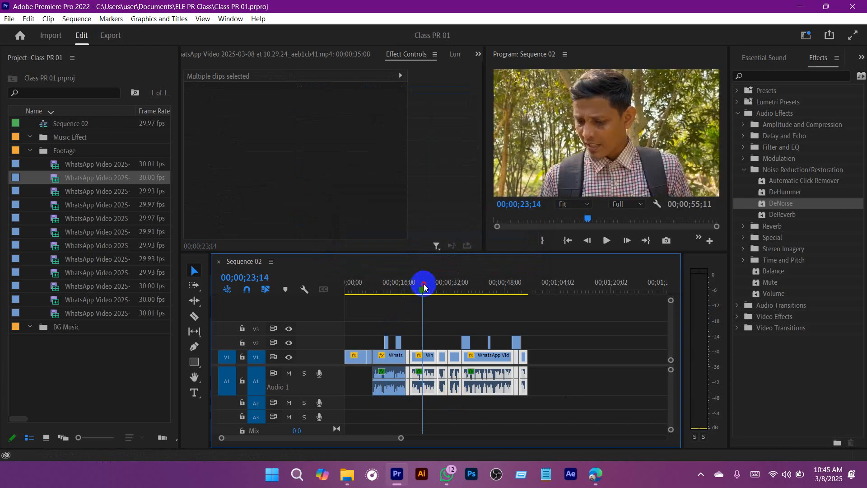
left_click(581, 380)
left_click_drag(401, 438, 421, 438)
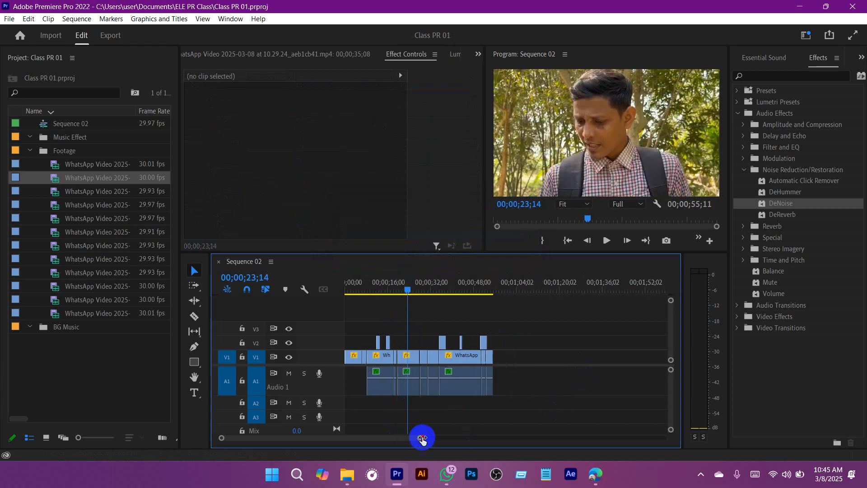
key("space")
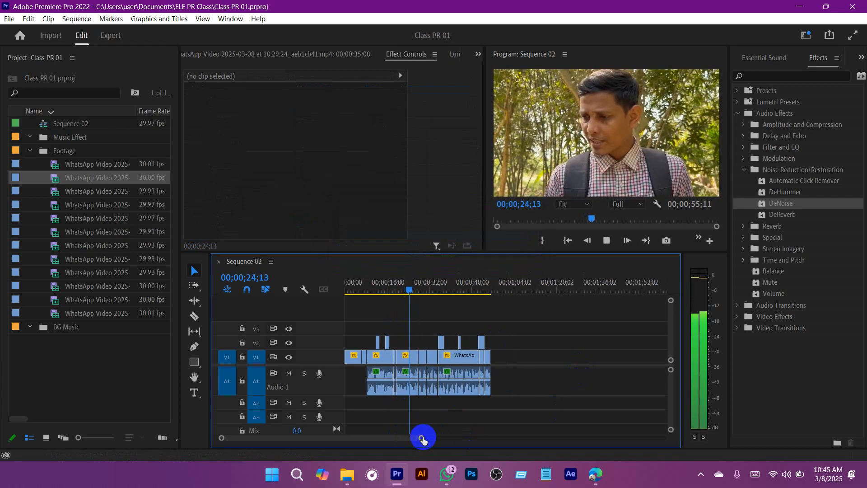
left_click_drag(422, 437, 403, 441)
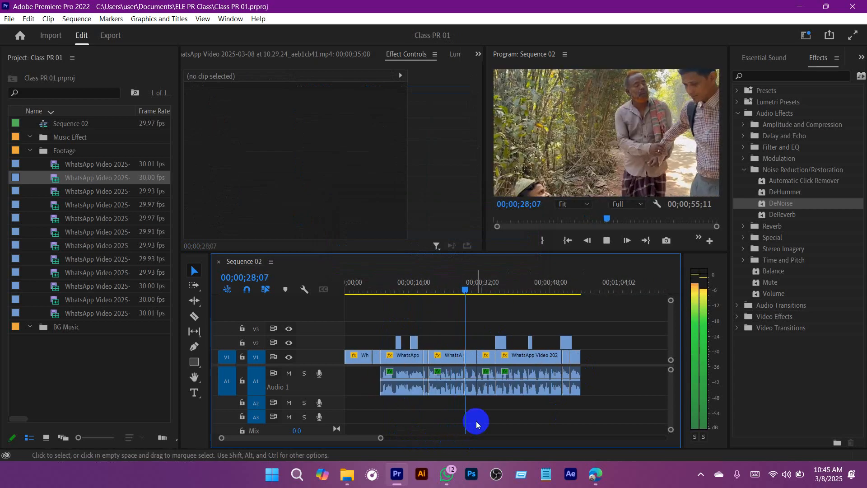
key("ctrl+s")
Step: Check the A1 audio near the first clip's end from 00;00;18;09, save, and return the playhead to 00;00;17;26
left_click_drag(470, 288, 404, 283)
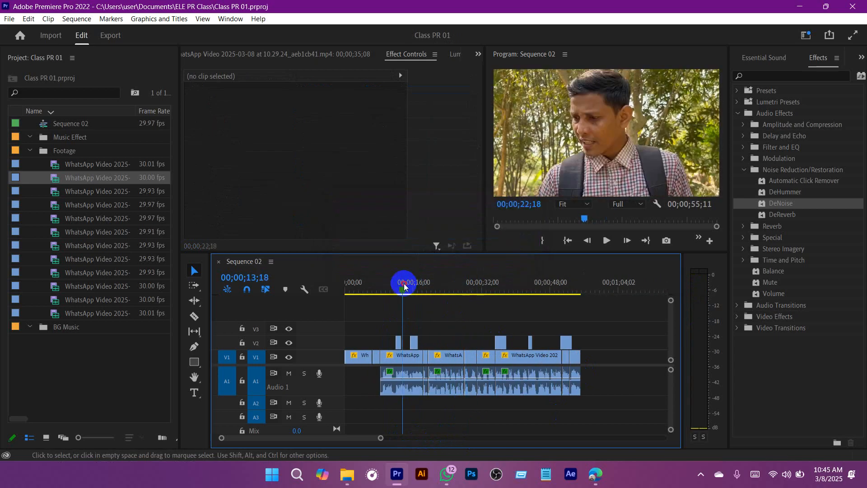
left_click_drag(382, 438, 360, 440)
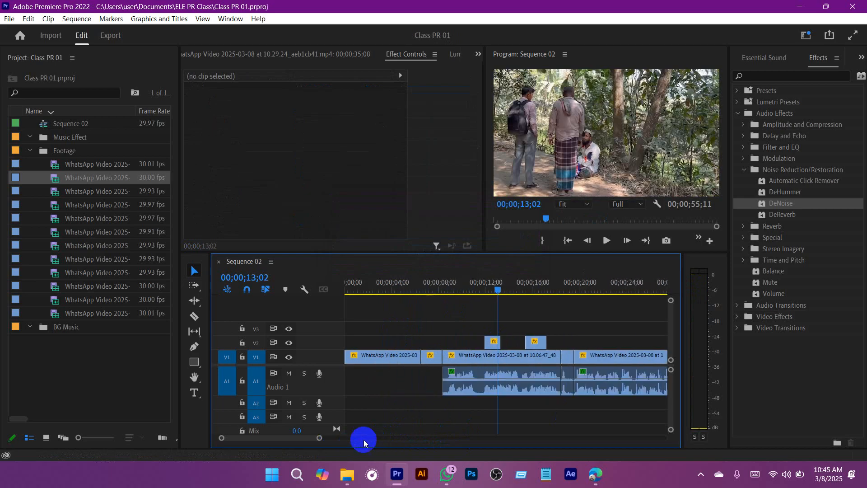
left_click_drag(571, 286, 561, 278)
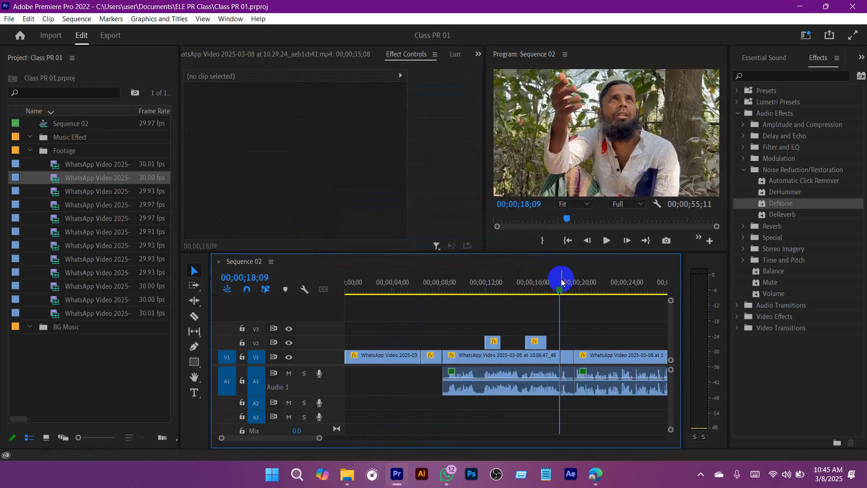
key("ctrl+s")
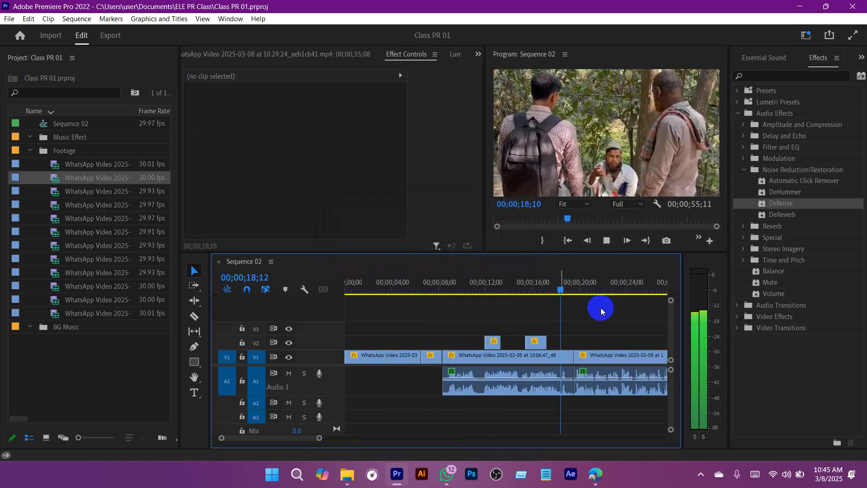
mouse_move(561, 278)
left_mouse_down()
mouse_move(572, 284)
mouse_move(553, 292)
left_mouse_up()
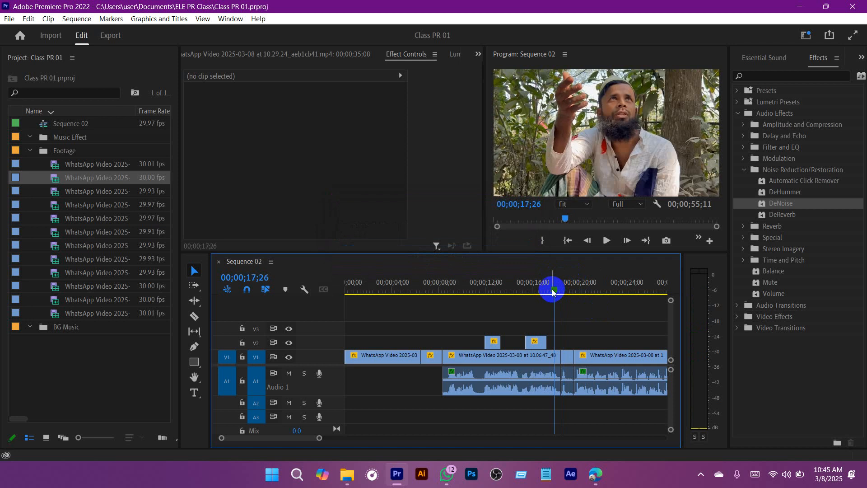
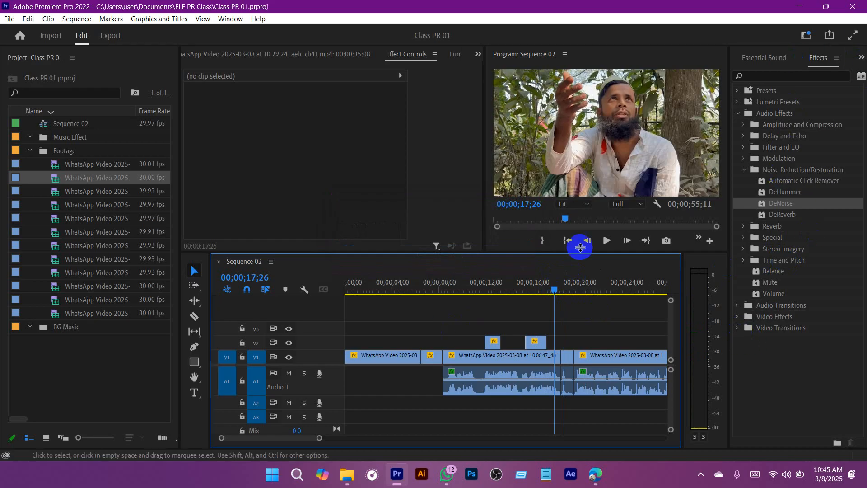
Step: Examine the Dissolve video transitions, including Additive Dissolve, Cross Dissolve and Dip to Black
left_click(741, 330)
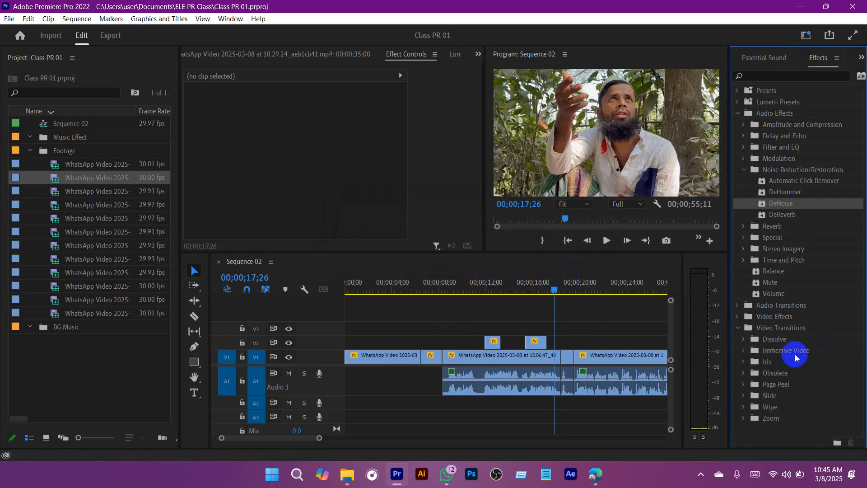
left_click(743, 339)
scroll(787, 356, "down", 2)
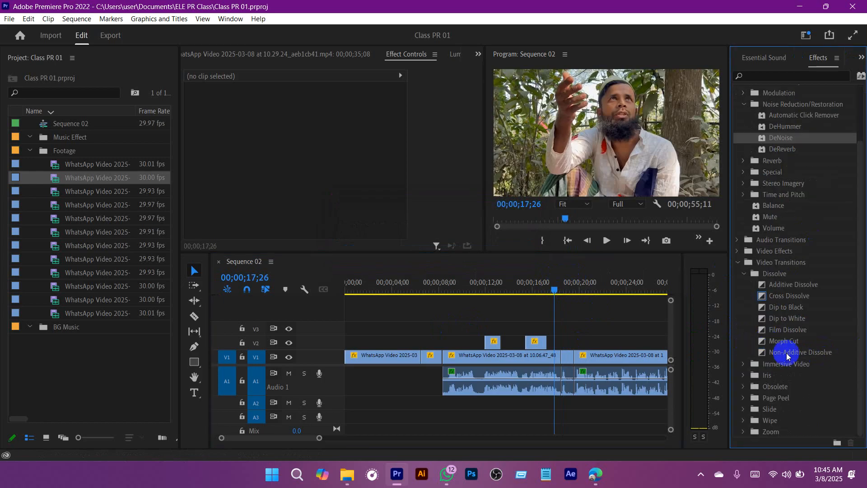
left_click(797, 288)
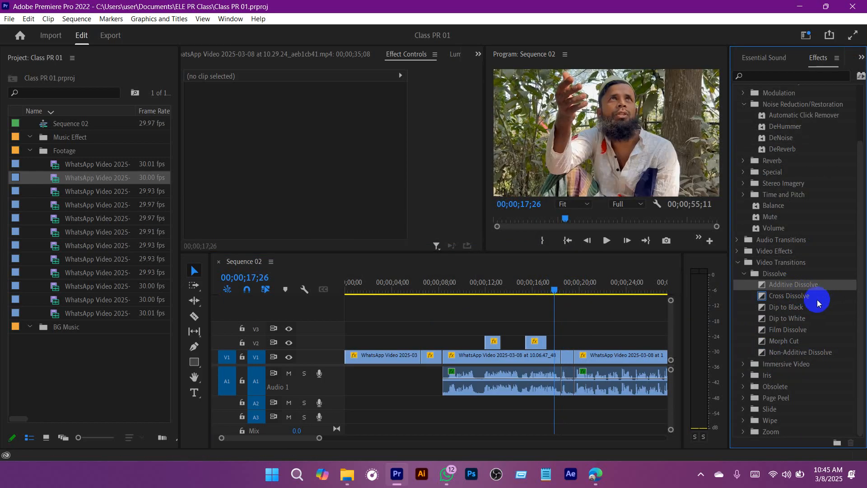
left_click(786, 297)
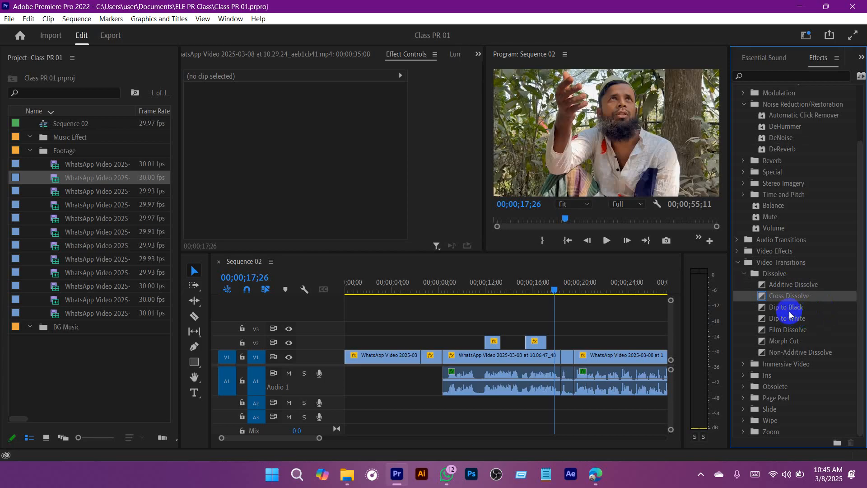
left_click(782, 306)
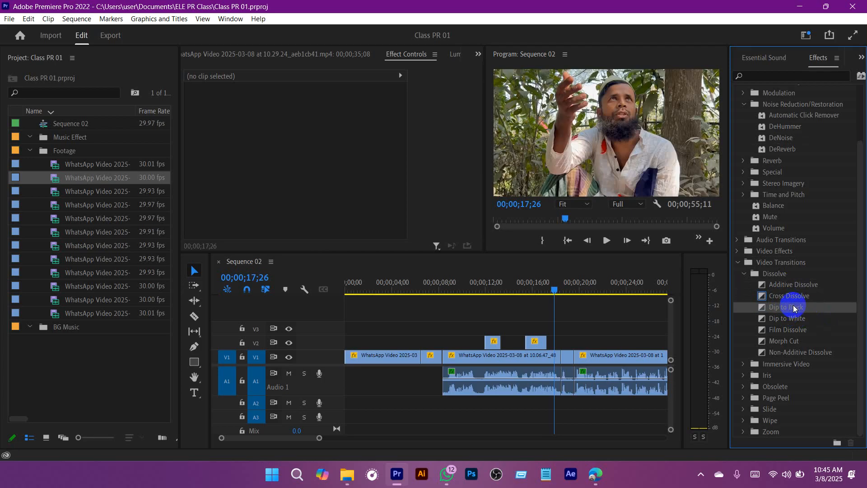
left_click(791, 296)
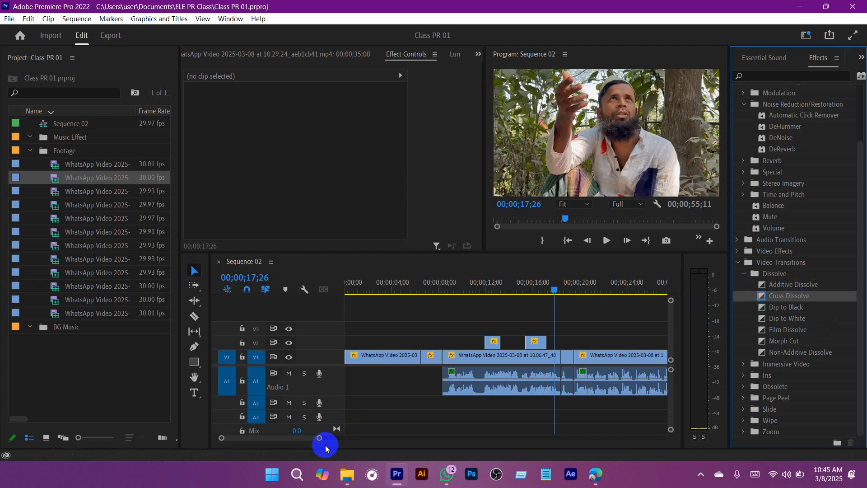
Step: Locate the V1 cut just after 00;00;28;00 by playing from 00;00;26;28, and apply Cross Dissolve to it
left_click(318, 439)
left_click_drag(318, 439, 296, 443)
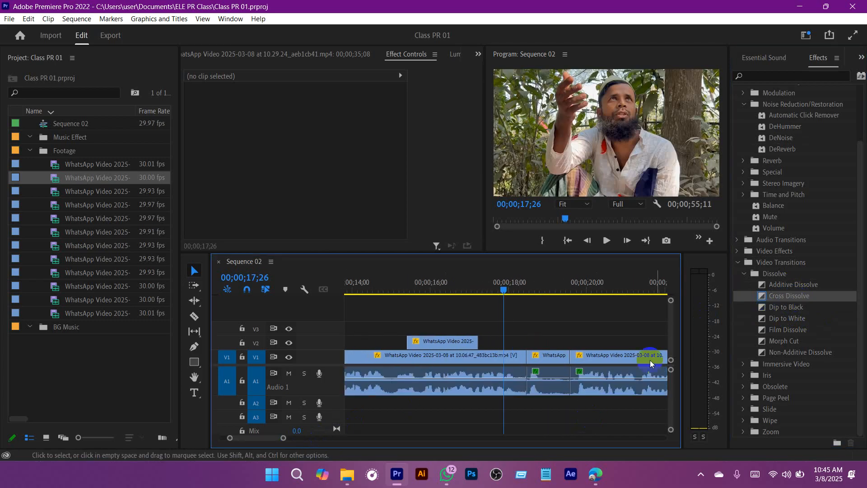
left_click_drag(288, 440, 498, 399)
left_click(477, 293)
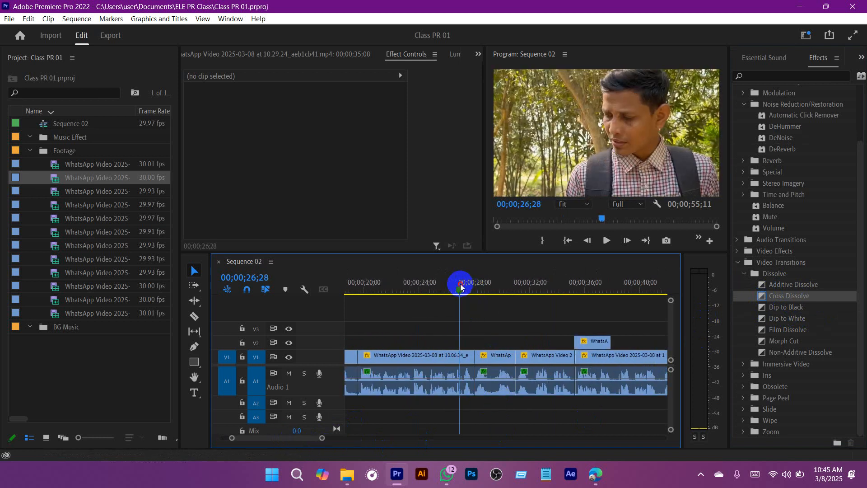
key("space")
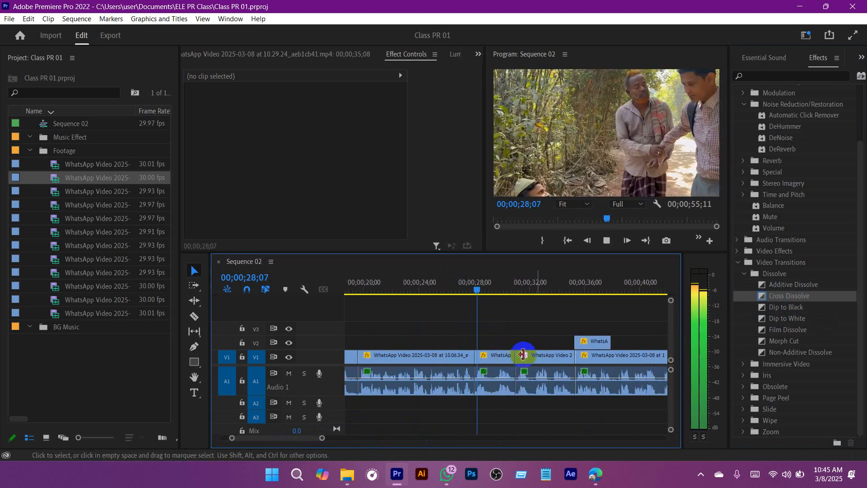
key("space")
left_click_drag(773, 295, 487, 368)
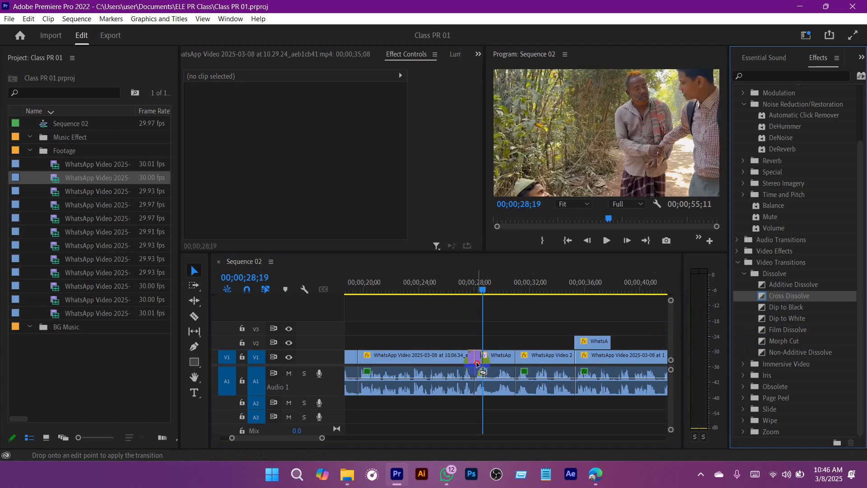
left_click_drag(488, 337, 487, 336)
Step: Play through the Cross Dissolve several times from about 00;00;27;16 to 00;00;28;23 and save the project
left_click(465, 287)
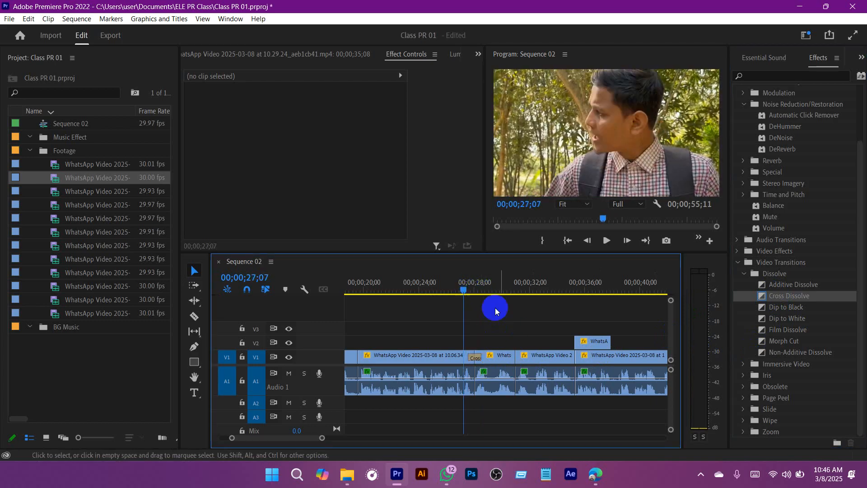
key("space")
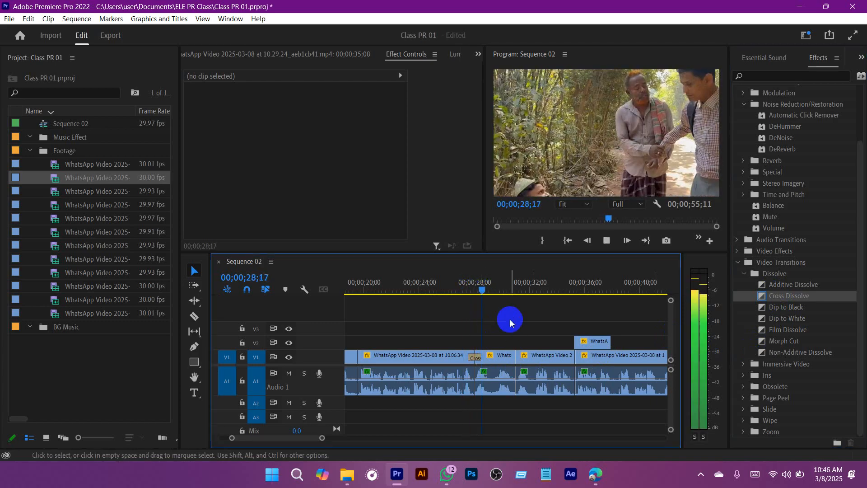
key("space")
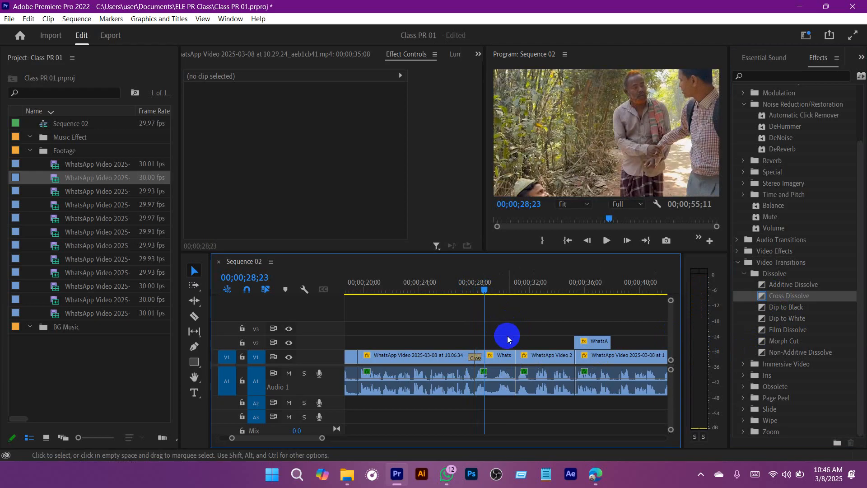
key("ctrl+s")
left_click_drag(486, 293, 471, 290)
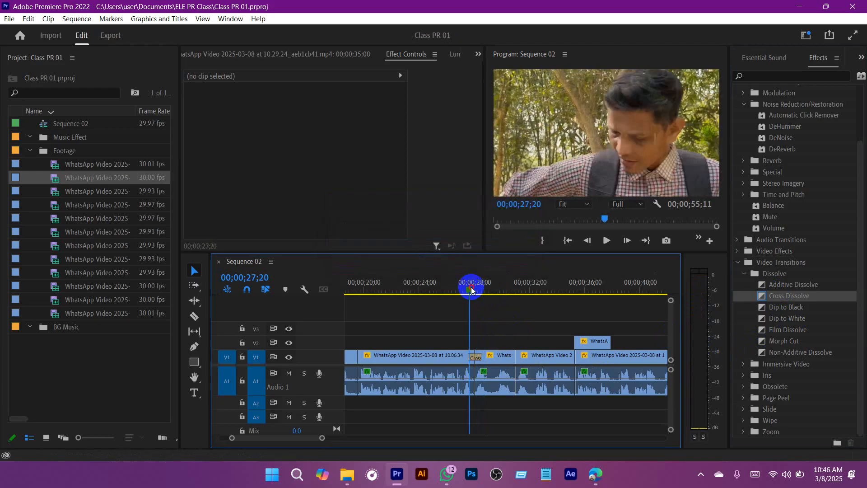
key("space")
left_click(536, 345)
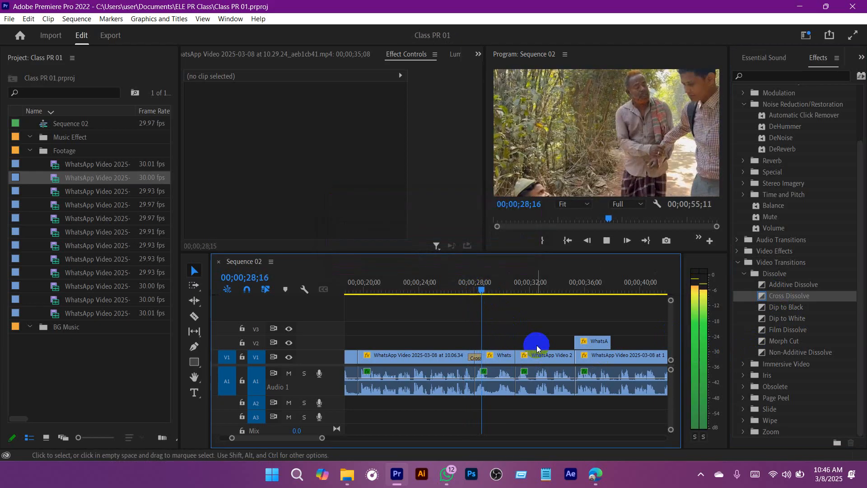
left_click(470, 284)
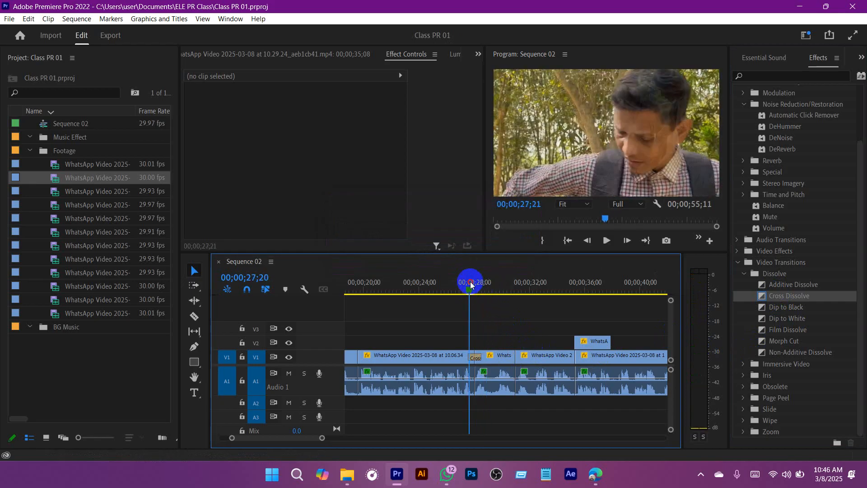
key("space")
key("space")
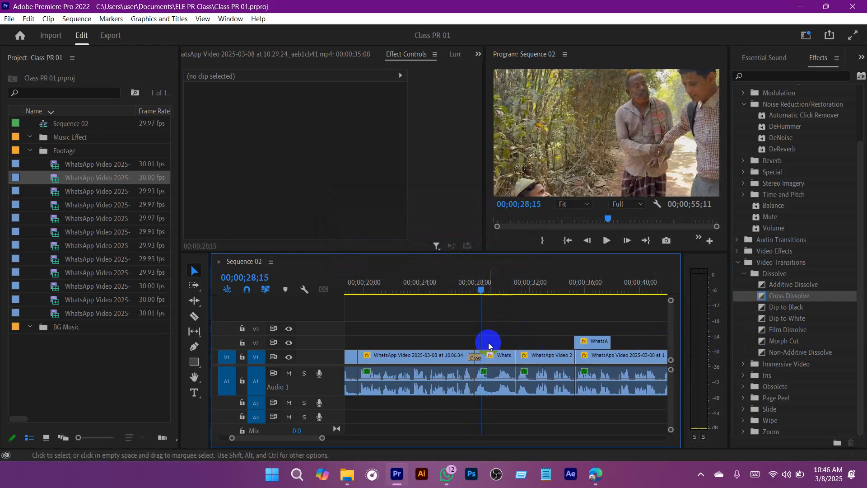
Step: Replace the Cross Dissolve on the V1 cut near 00;00;28;00 with Dip to Black and play it from 00;00;27;10
left_click(475, 358)
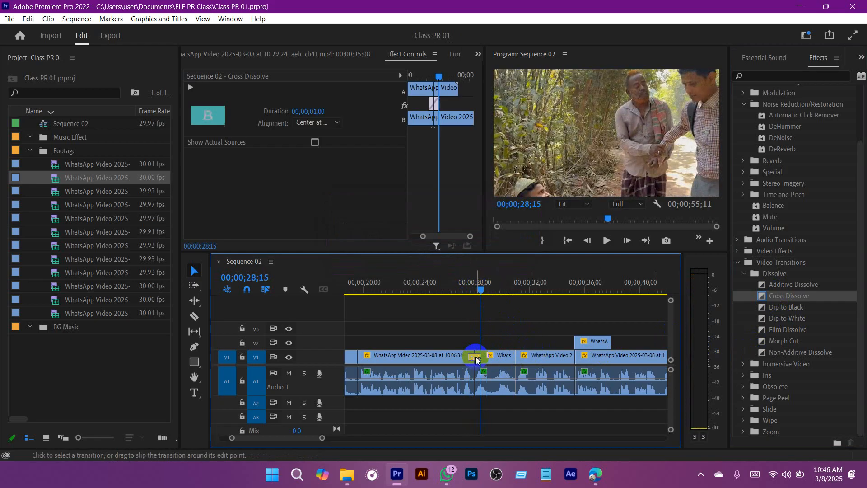
key("Delete")
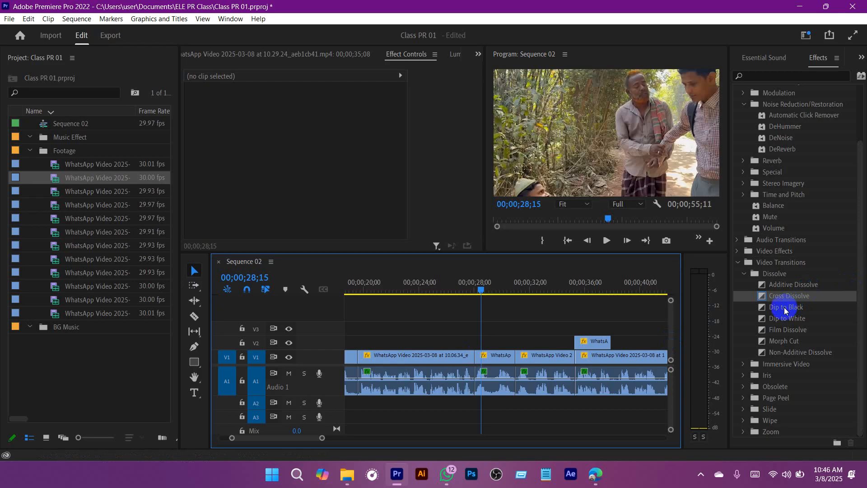
left_click_drag(785, 310, 476, 357)
left_click_drag(482, 289, 468, 293)
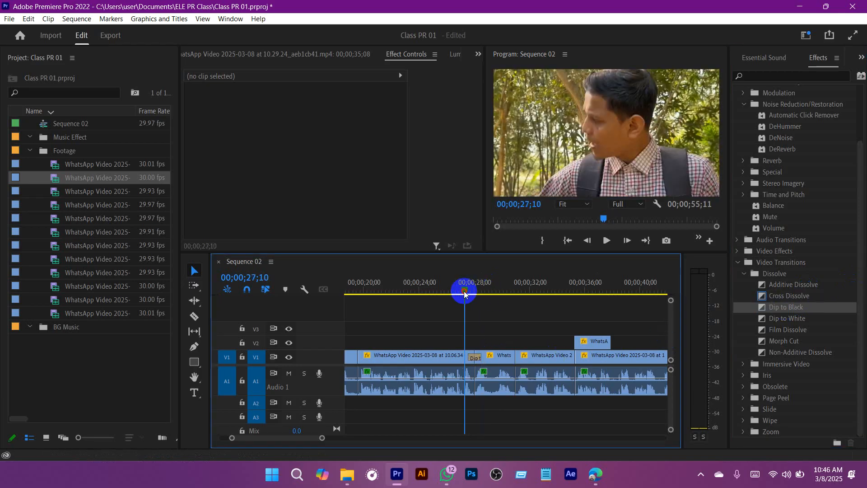
key("space")
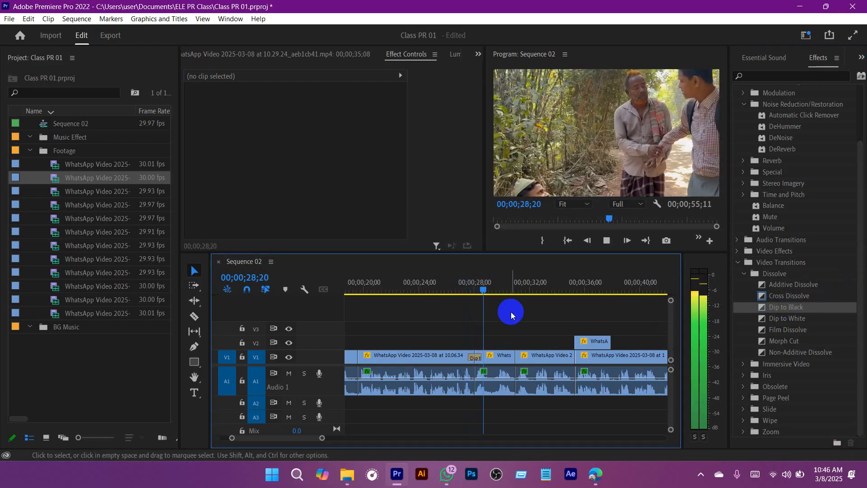
key("space")
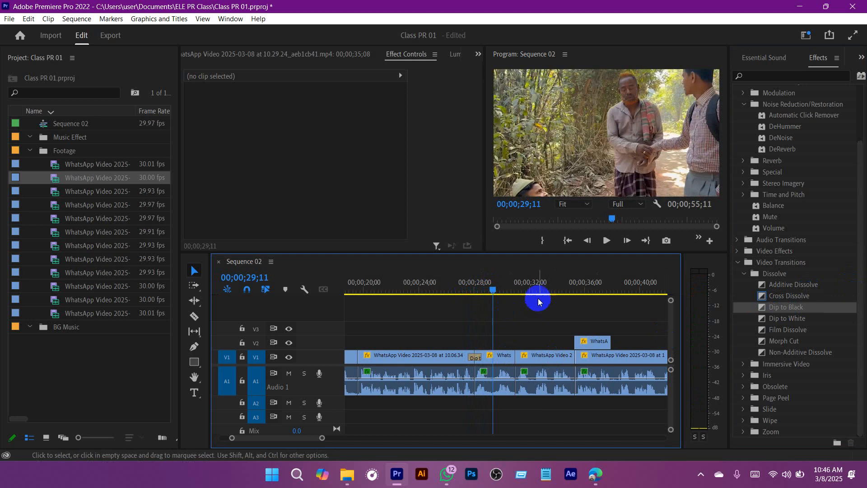
Step: Move the playhead back to 00;00;26;21 and delete the Dip to Black transition from the V1 cut near 00;00;28;00
left_click_drag(492, 287, 457, 286)
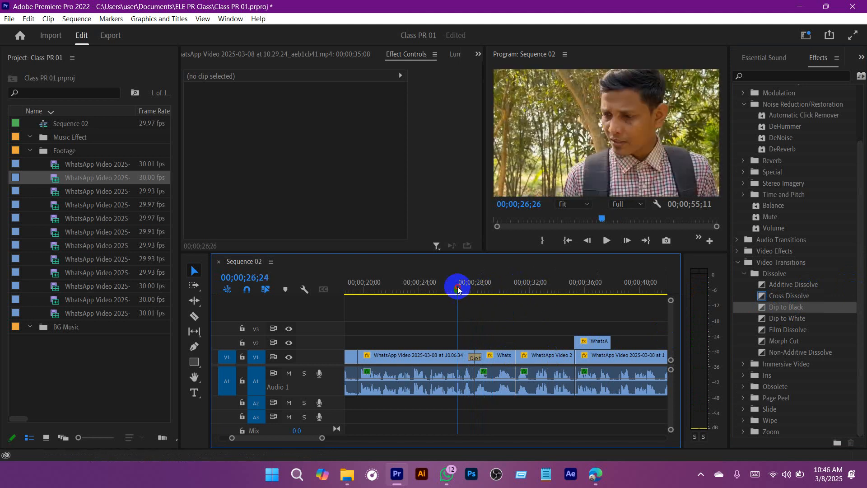
left_click(475, 359)
key("Delete")
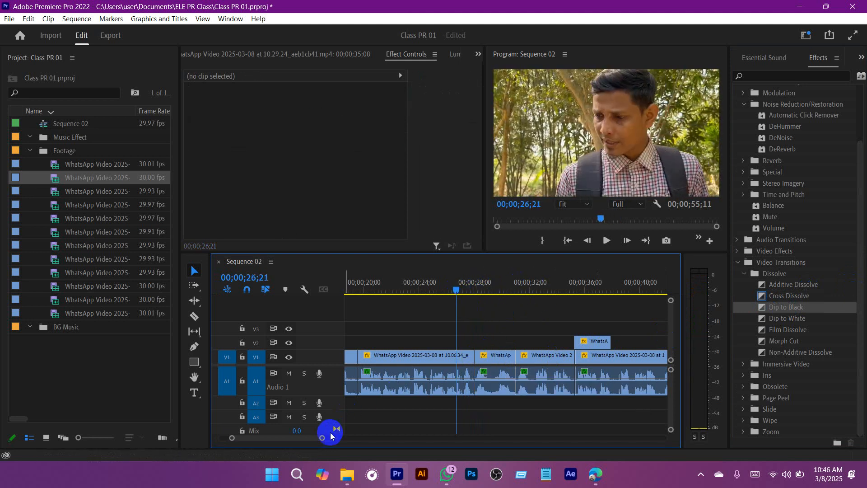
Step: Apply Dip to Black to the start of the first V1 clip, play it from the beginning, and save the project
left_click_drag(298, 438, 284, 440)
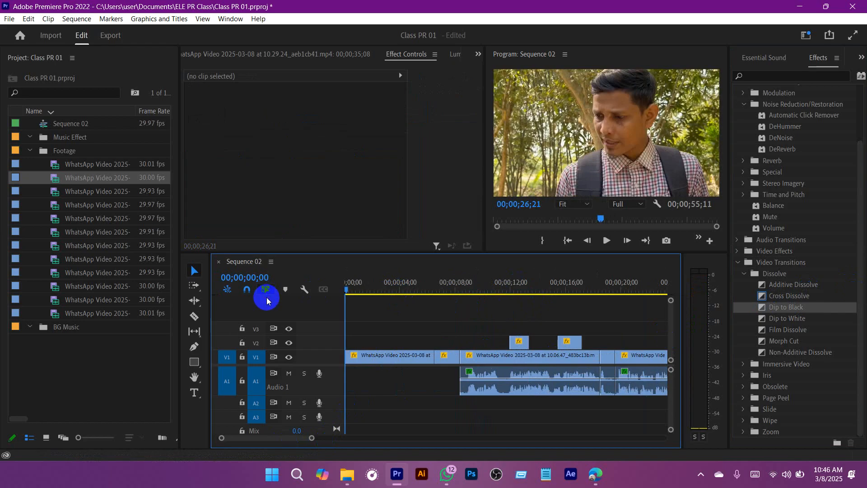
left_click(383, 287)
left_click_drag(788, 306, 345, 361)
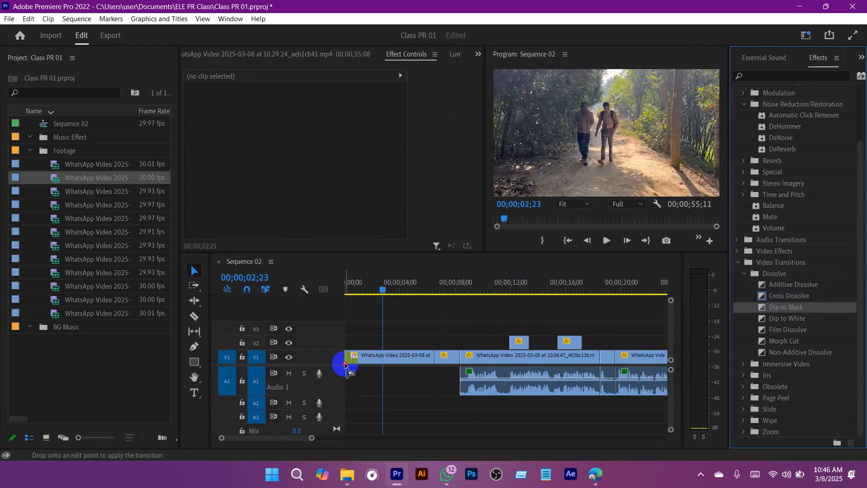
left_click_drag(326, 292, 323, 291)
key("space")
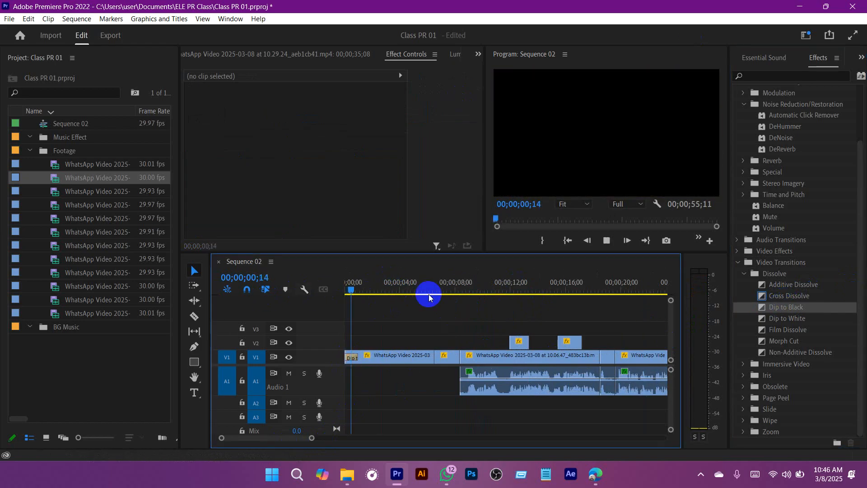
key("space")
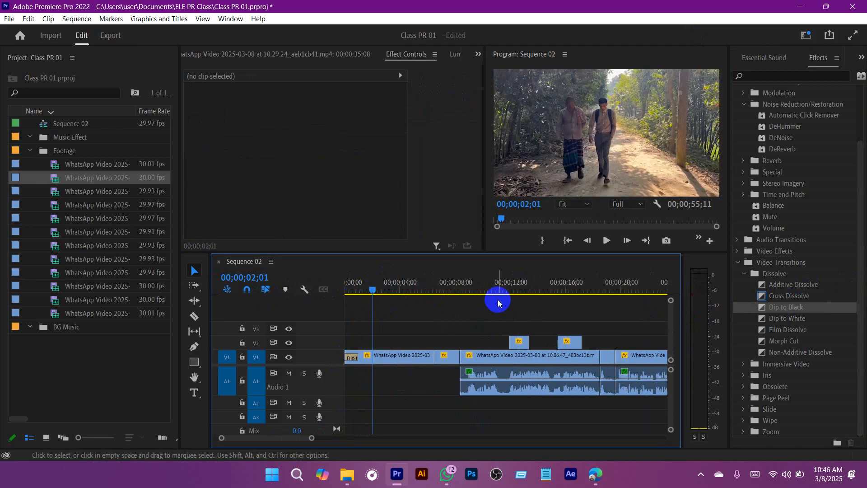
key("ctrl+s")
Step: Set the duration of the opening Dip to Black transition on V1 to 00;00;02;00
left_click_drag(370, 290, 332, 298)
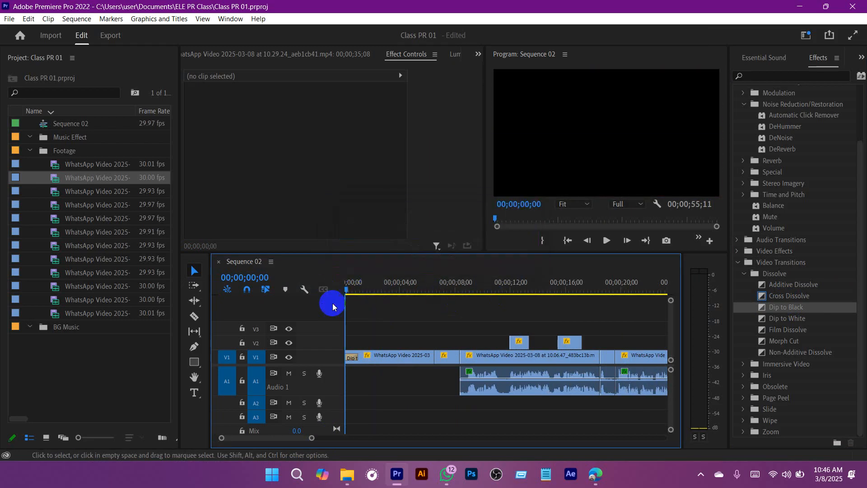
left_click(350, 355)
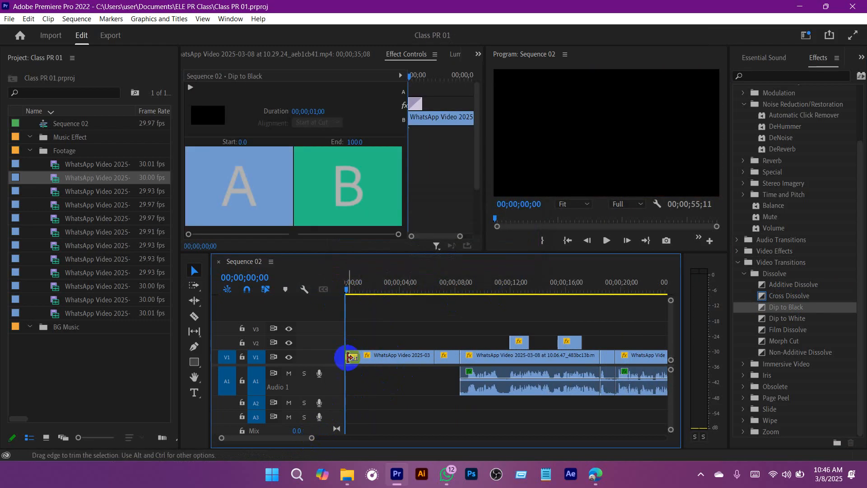
left_click_drag(313, 439, 278, 438)
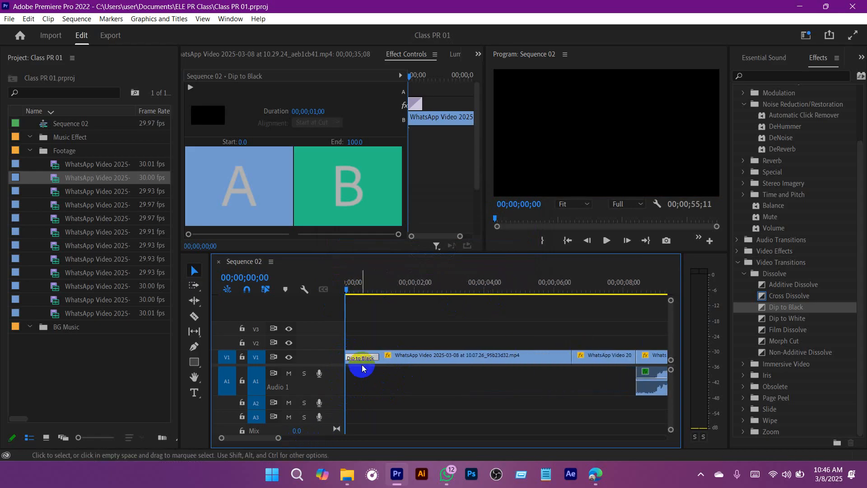
left_click(359, 362)
double_click(359, 362)
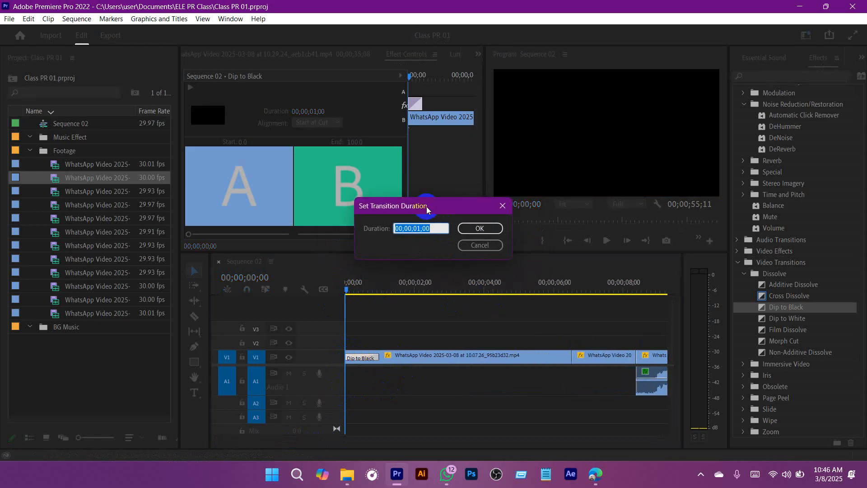
left_click(451, 228)
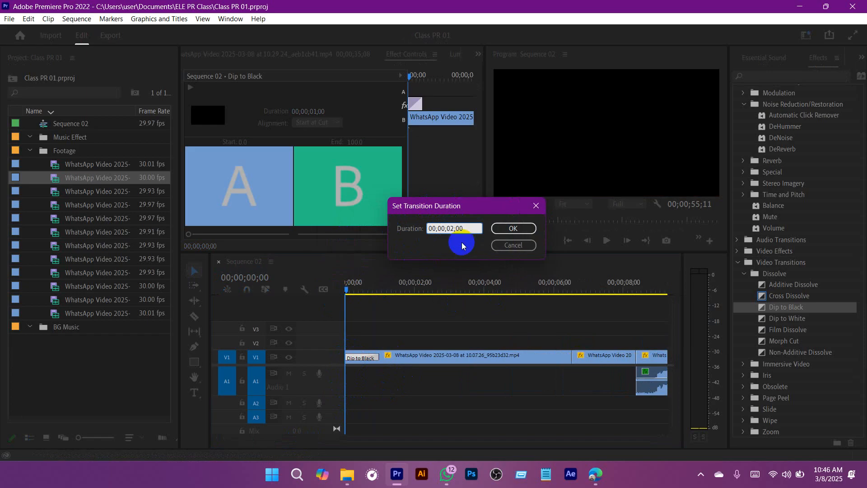
left_click(513, 228)
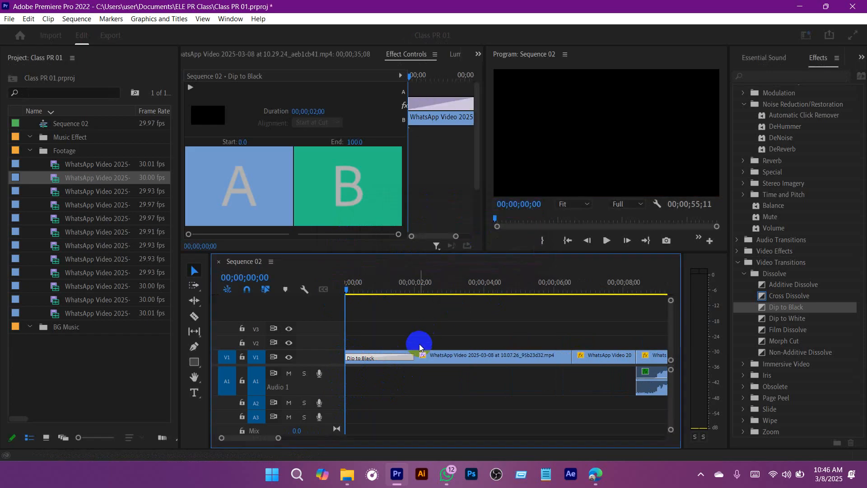
Step: Play the opening Dip to Black transition to 00;00;02;06 and undo its duration change
key("space")
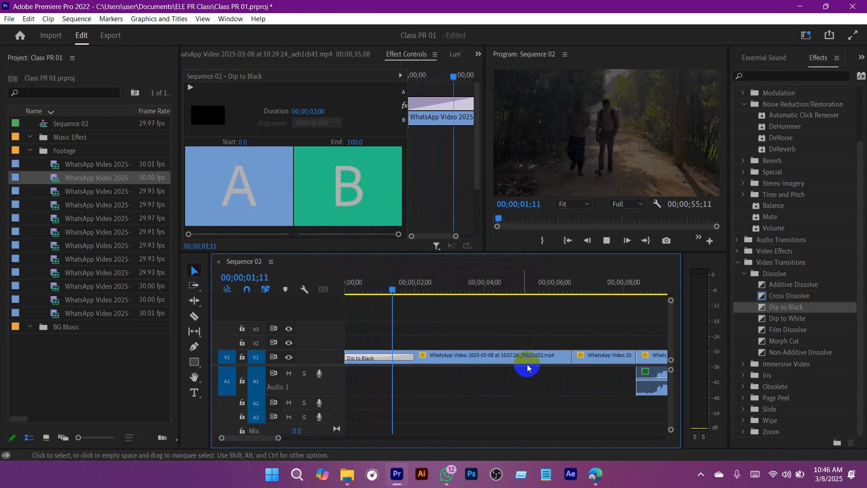
key("space")
key("ctrl+z")
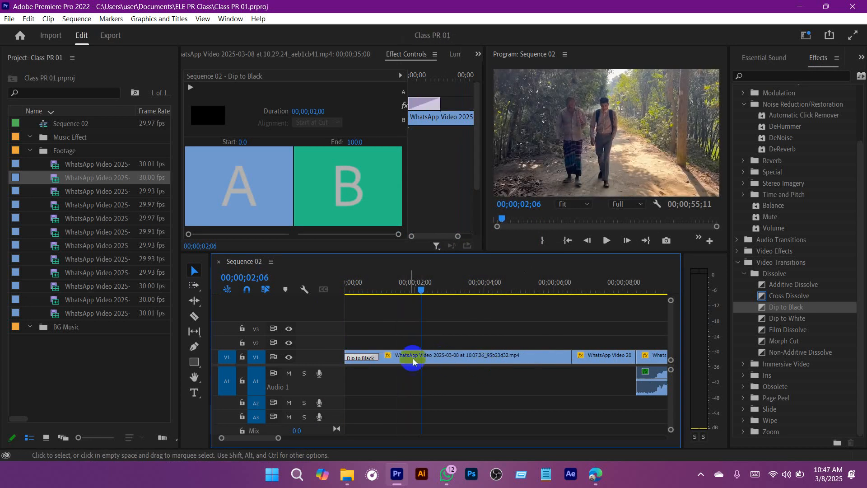
Step: Play Sequence 02 from the start, move the playhead to 00;00;47;03, and save the project
left_click_drag(388, 287, 312, 299)
left_click_drag(278, 437, 381, 435)
key("space")
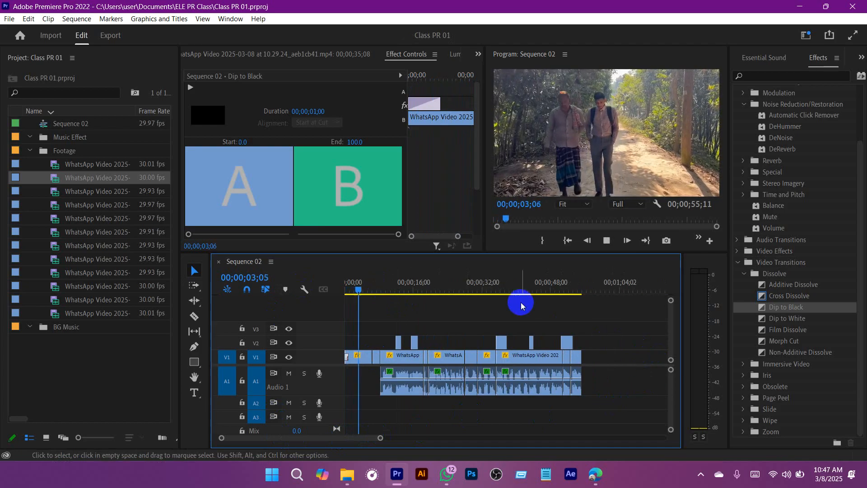
left_click_drag(517, 303, 547, 294)
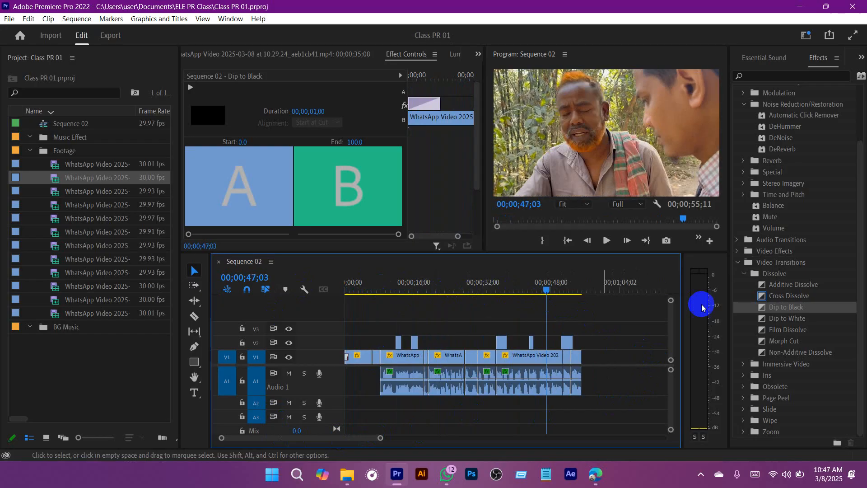
left_click(107, 350)
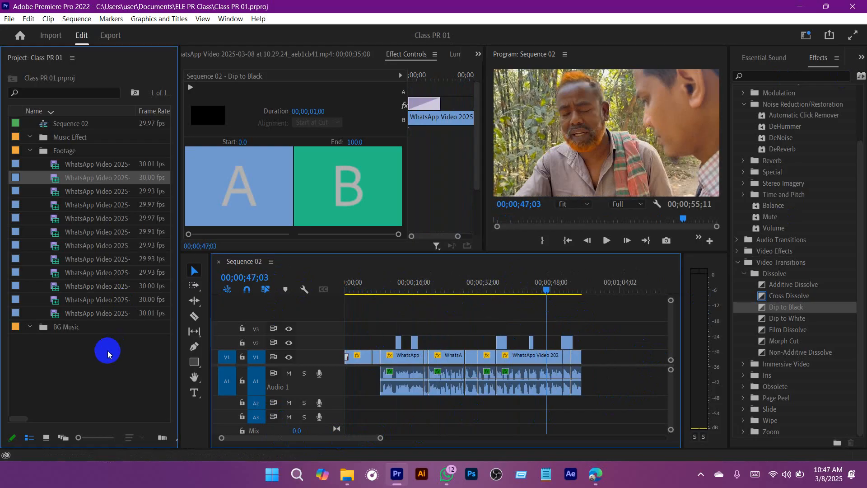
key("ctrl+s")
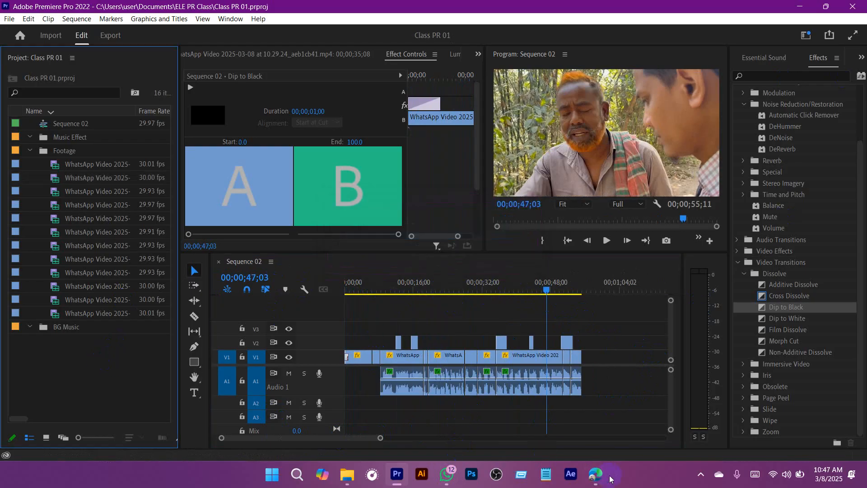
Step: Switch to the Edge browser, open facebook.com/sound in the Facebook tab, and browse the Sound Collection track list
mouse_move(596, 477)
left_click(544, 428)
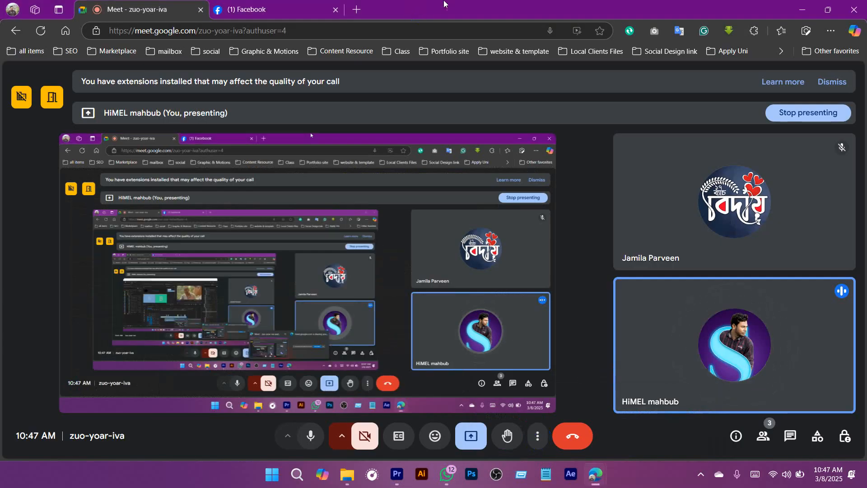
left_click(325, 10)
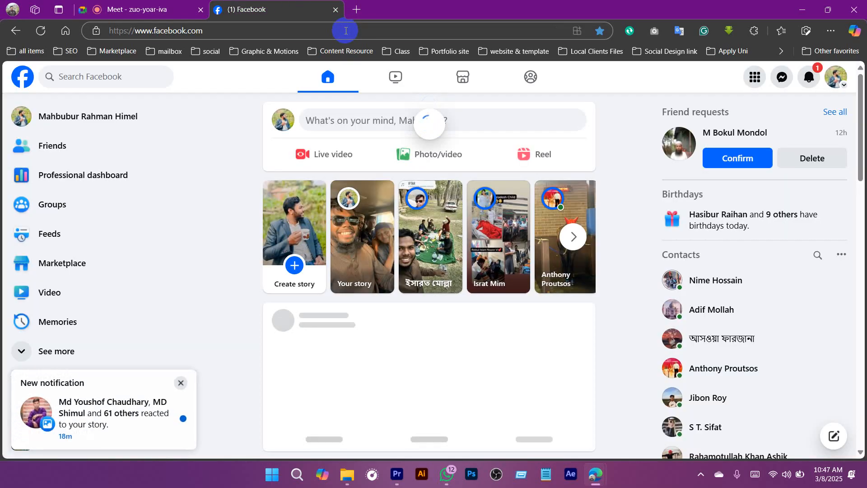
left_click(346, 30)
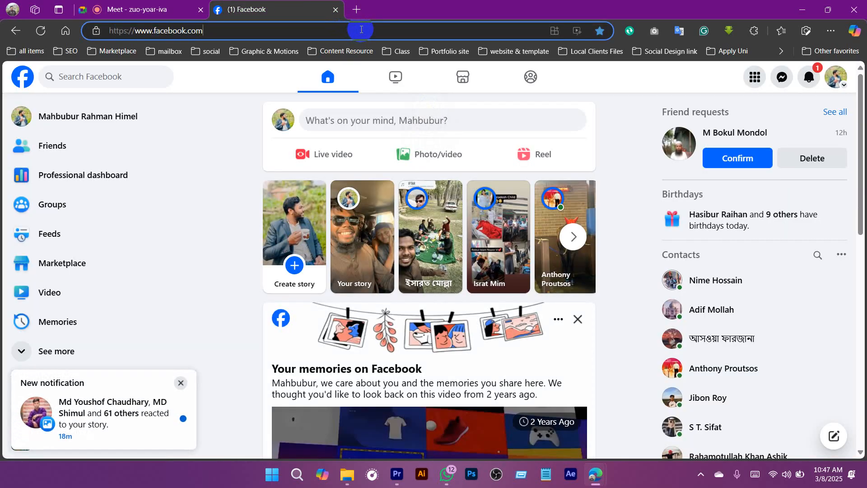
type("/")
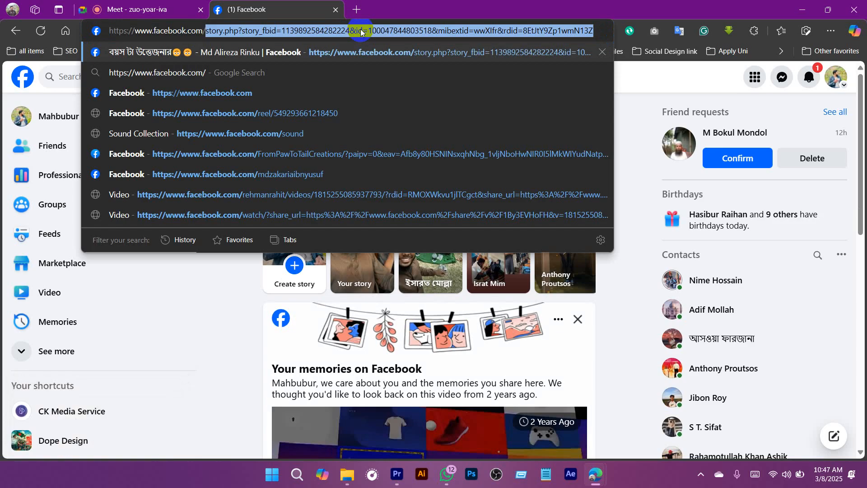
type("s")
type("ou")
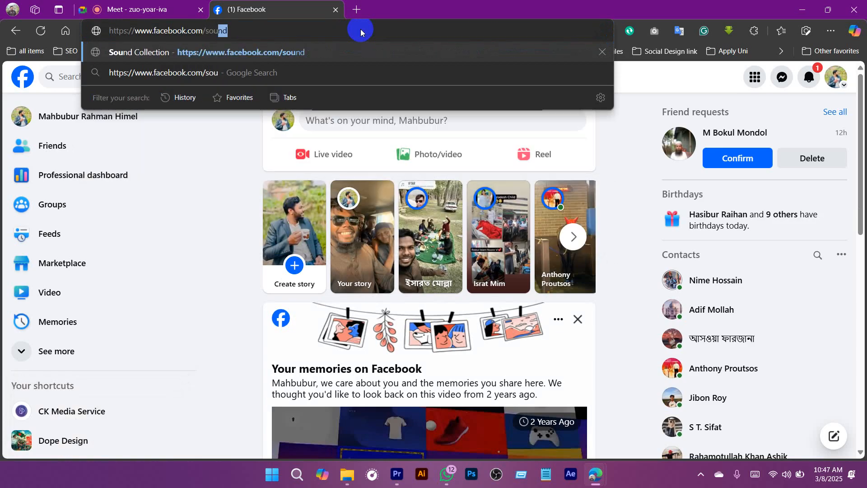
key("Return")
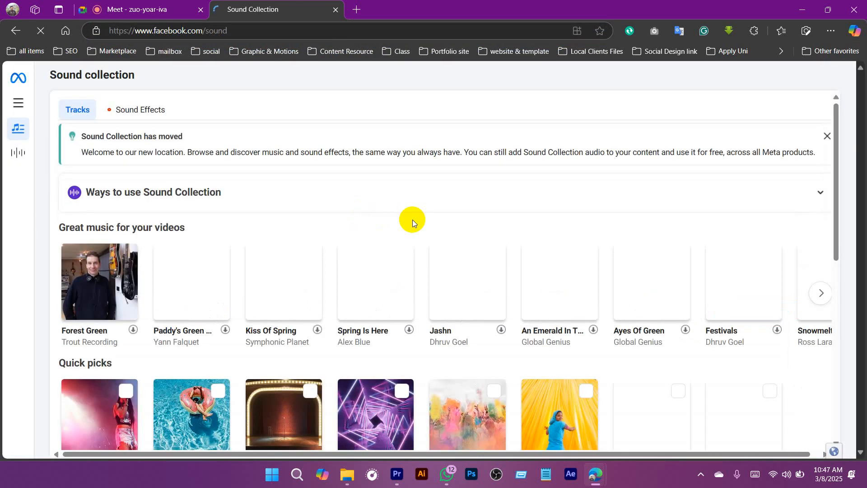
scroll(409, 223, "down", 7)
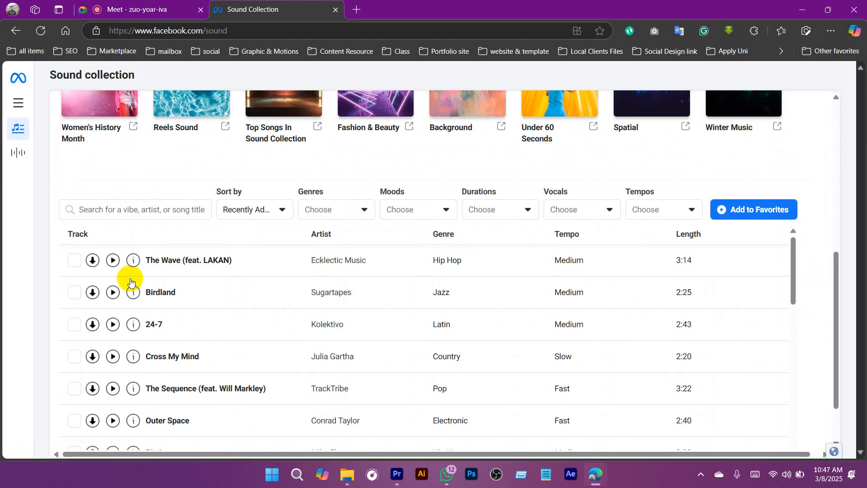
scroll(274, 263, "down", 15)
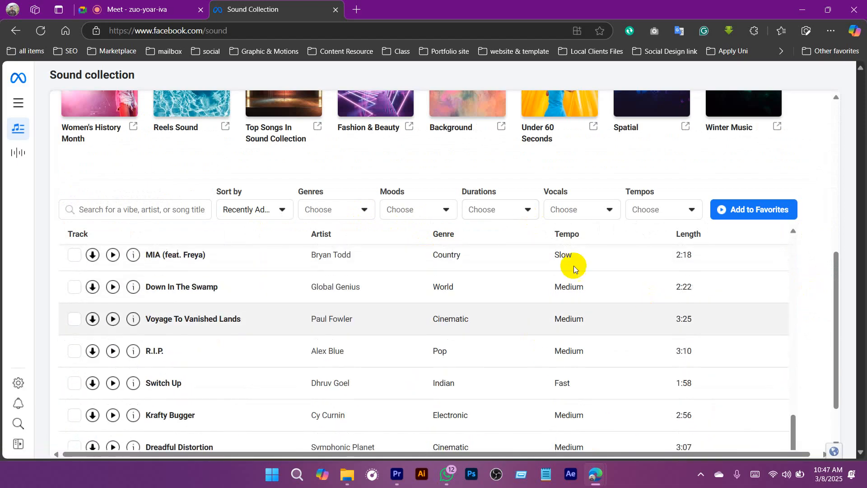
Step: Open YouTube Studio at studio.youtube.com in a new browser tab
left_click(356, 9)
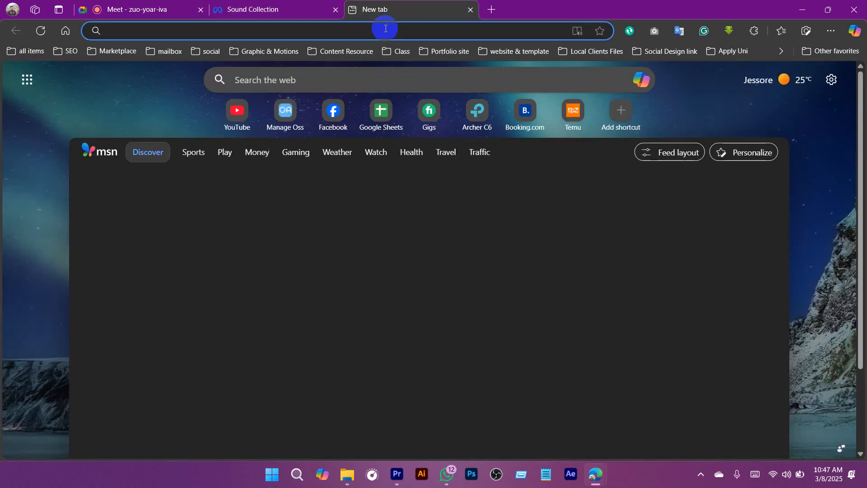
type("you")
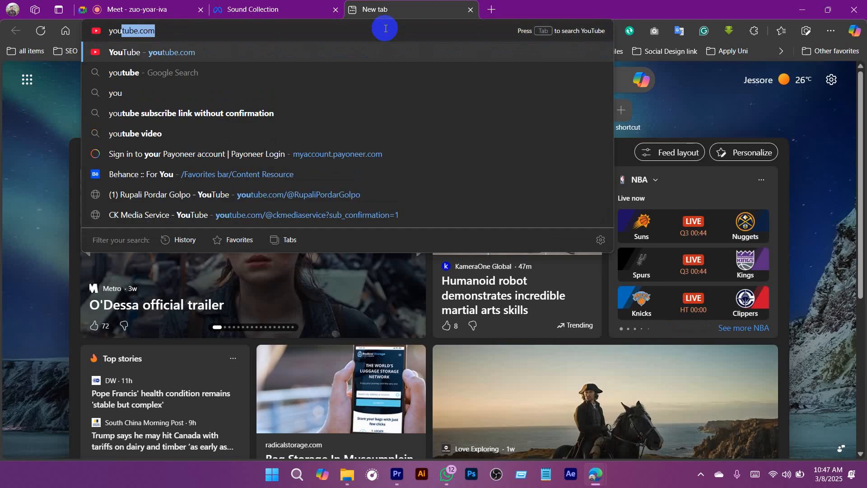
key("BackSpace")
key("BackSpace")
key("BackSpace")
key("BackSpace")
type("studio.")
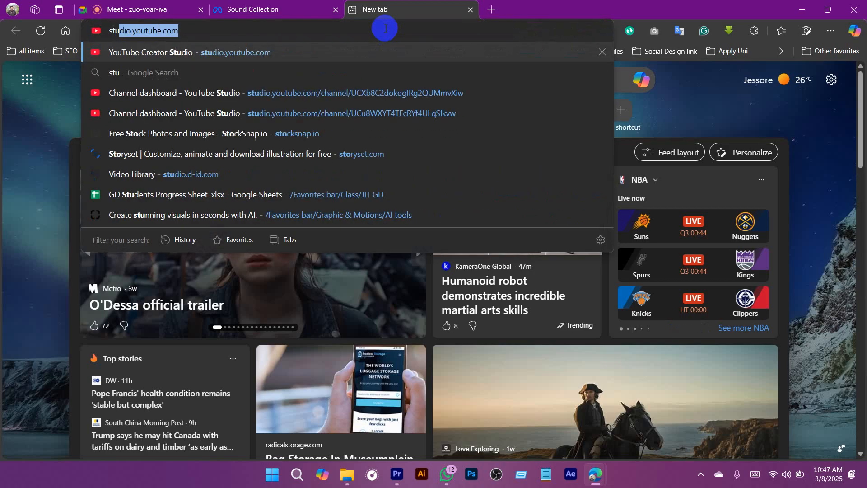
key("Return")
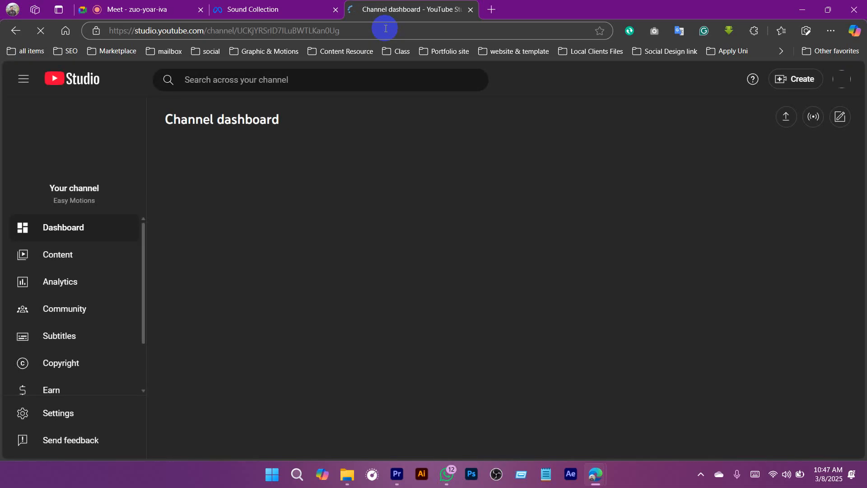
Step: Open the channel's Audio library in YouTube Studio and look through its music tracks
scroll(64, 352, "down", 2)
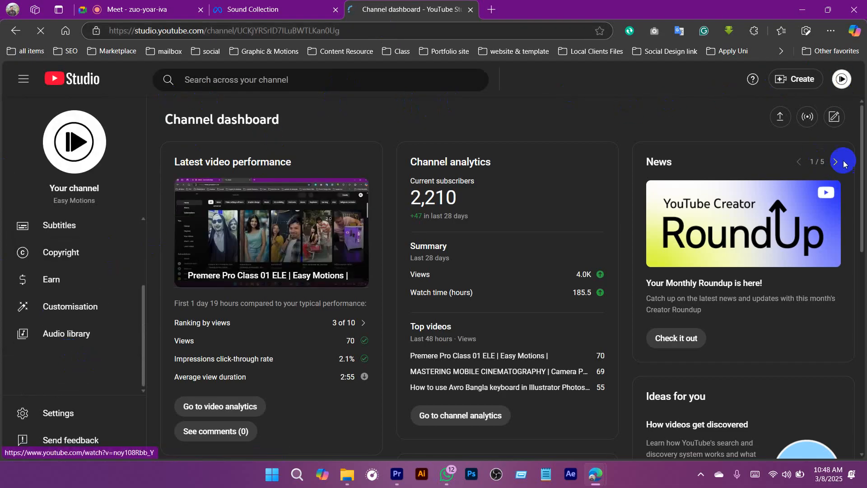
left_click(841, 79)
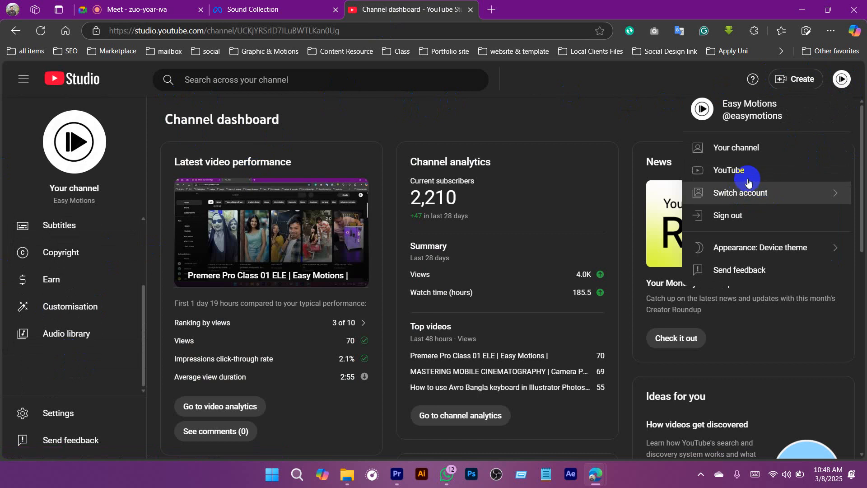
left_click(573, 89)
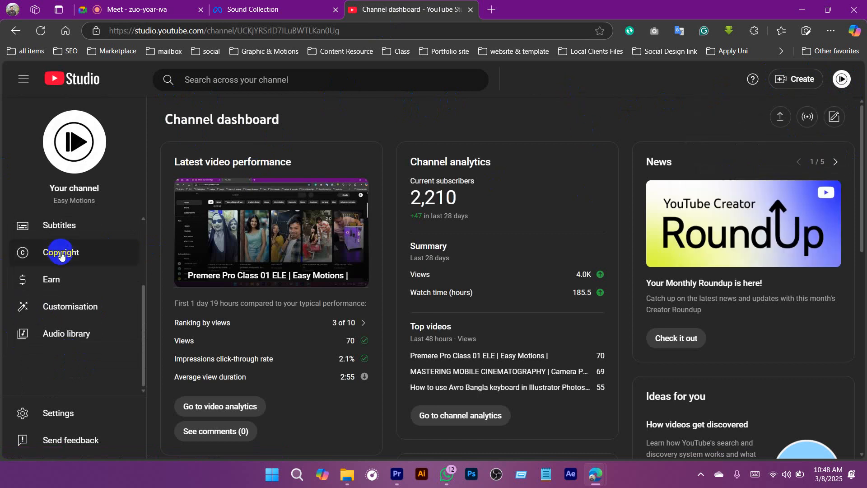
left_click(63, 338)
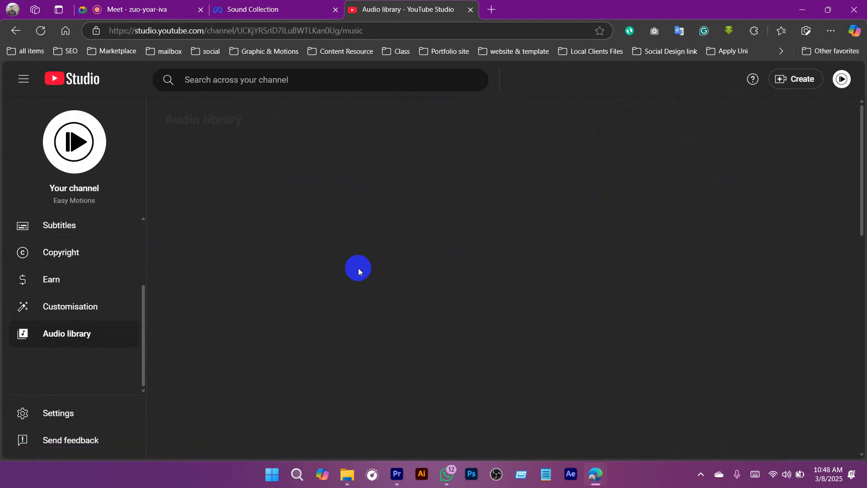
scroll(288, 293, "down", 10)
scroll(275, 308, "down", 5)
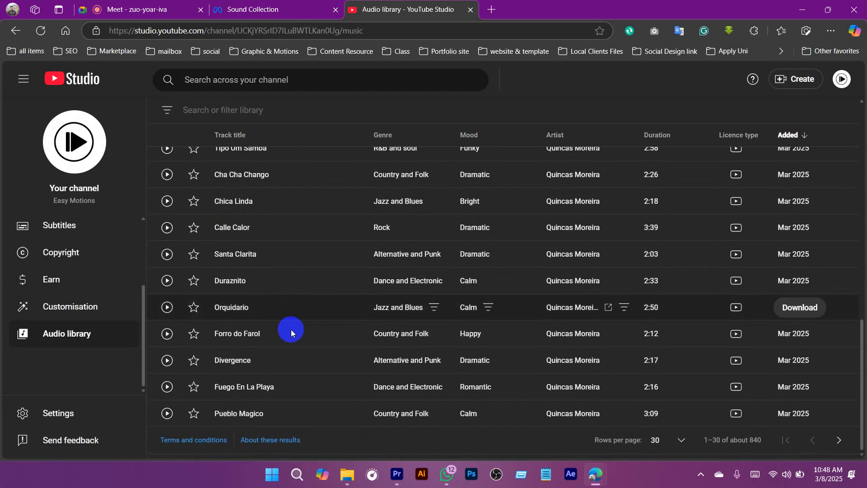
scroll(294, 330, "up", 13)
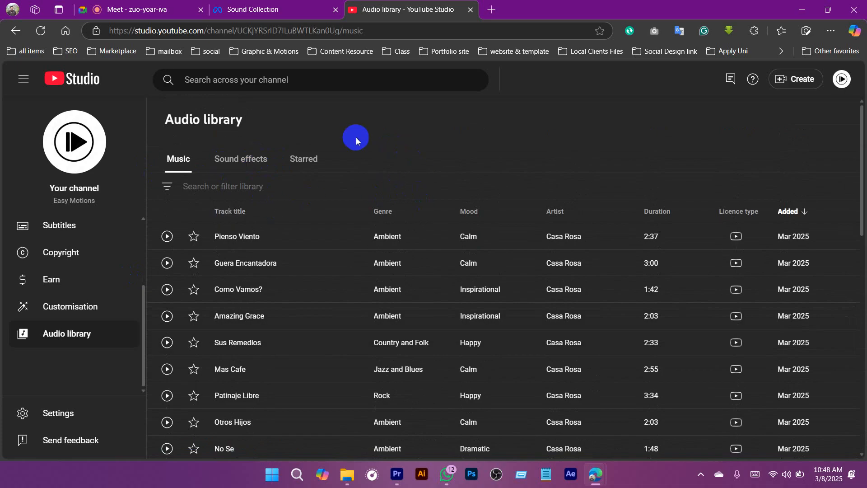
Step: Bring the Sound Collection page back up, switch to Premiere Pro, return the playhead to 00;00;00;00, and save the project
left_click(260, 9)
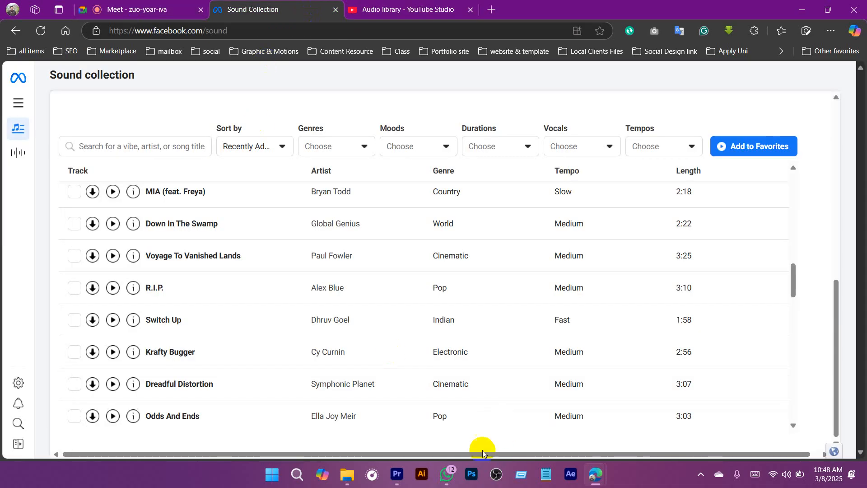
left_click(398, 475)
left_click(380, 283)
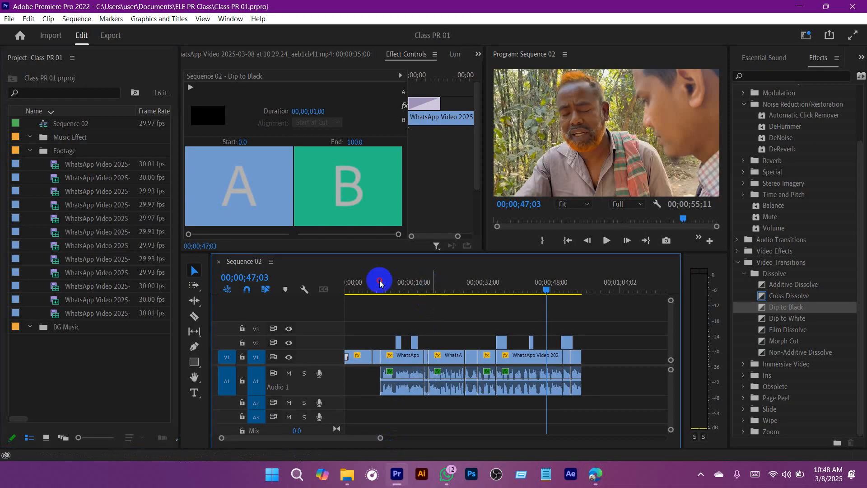
key("Home")
key("ctrl+s")
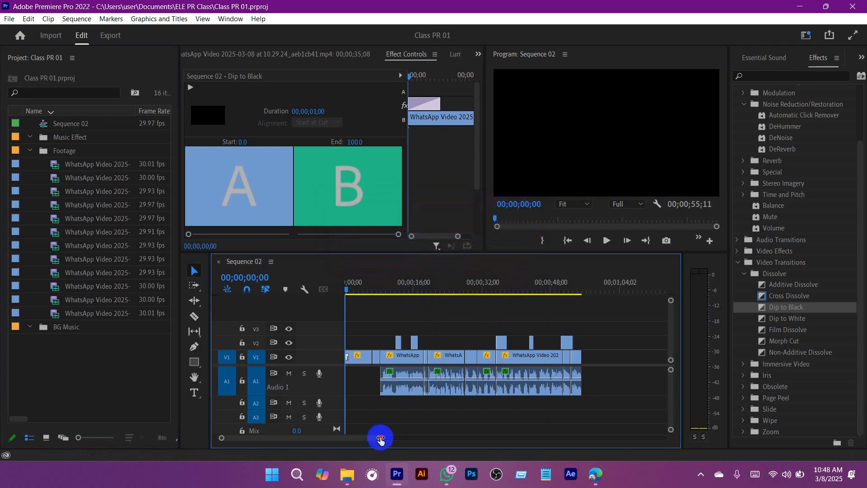
Step: Play the sequence opening from 00;00;00;00 to 00;00;03;16 to review the Dip to Black and first clip
left_click_drag(380, 438, 349, 438)
left_click(394, 284)
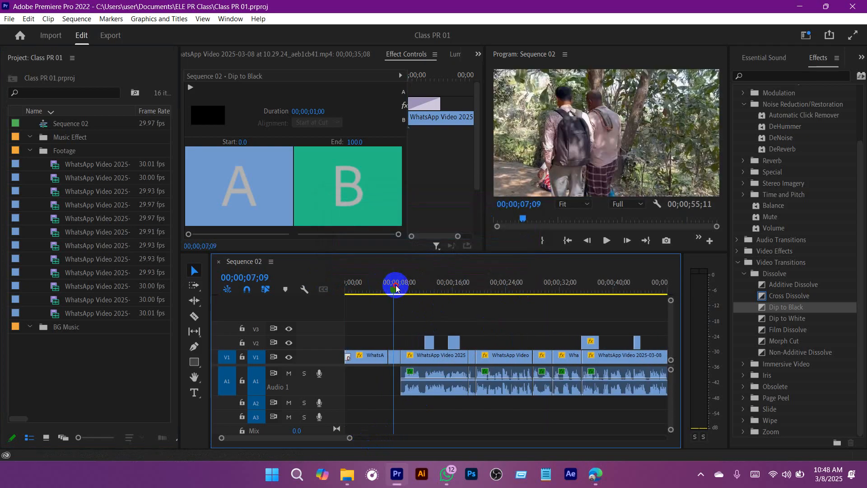
left_click_drag(396, 288, 329, 294)
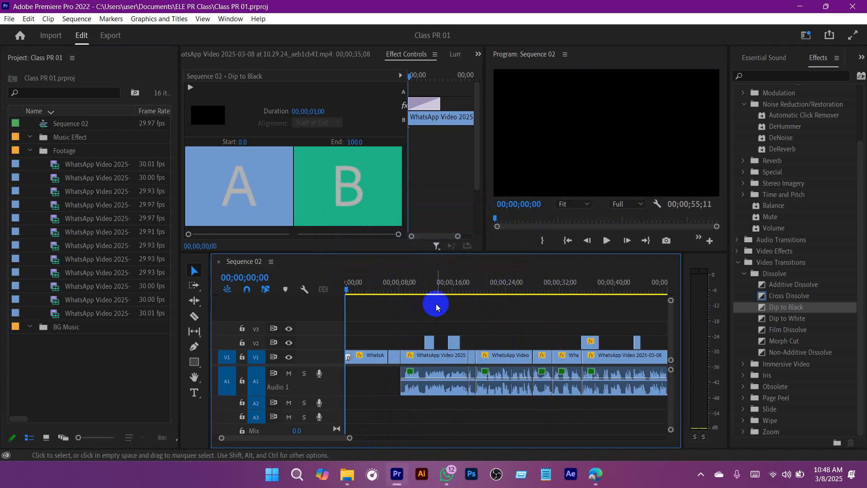
key("space")
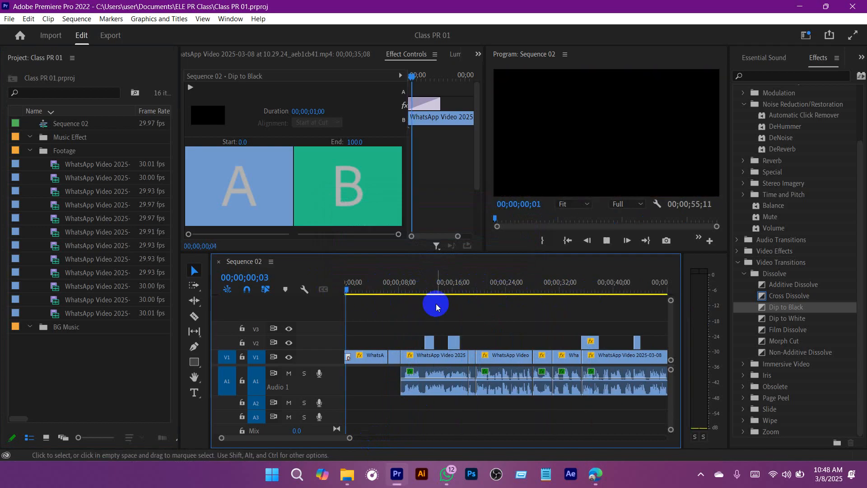
key("space")
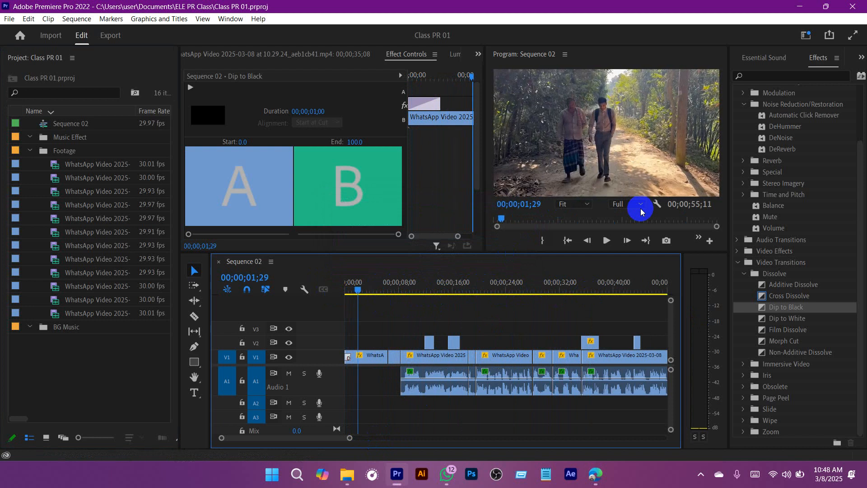
key("space")
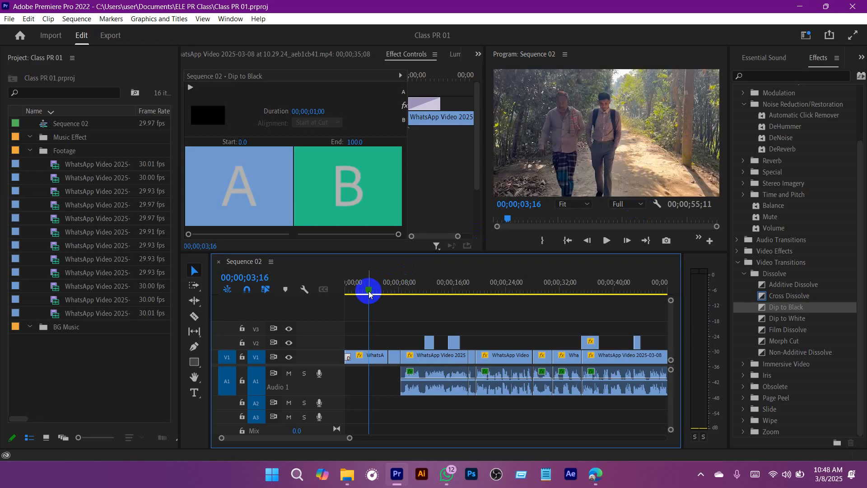
Step: Switch to the Sound Collection page in Edge and search its tracks for "natural"
left_click(595, 474)
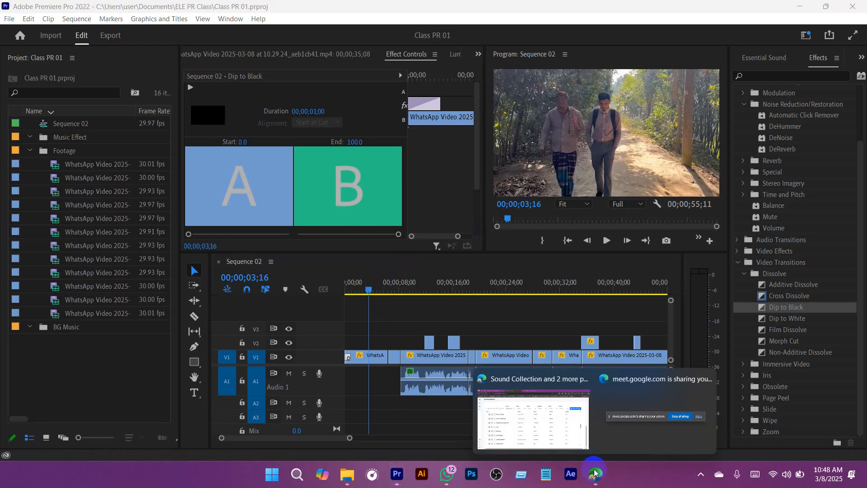
left_click(546, 416)
scroll(205, 174, "up", 15)
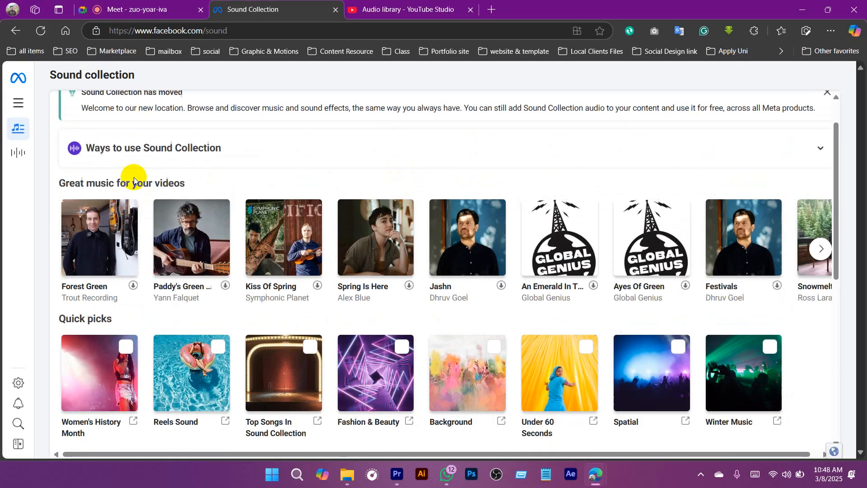
scroll(215, 239, "down", 7)
scroll(174, 267, "up", 7)
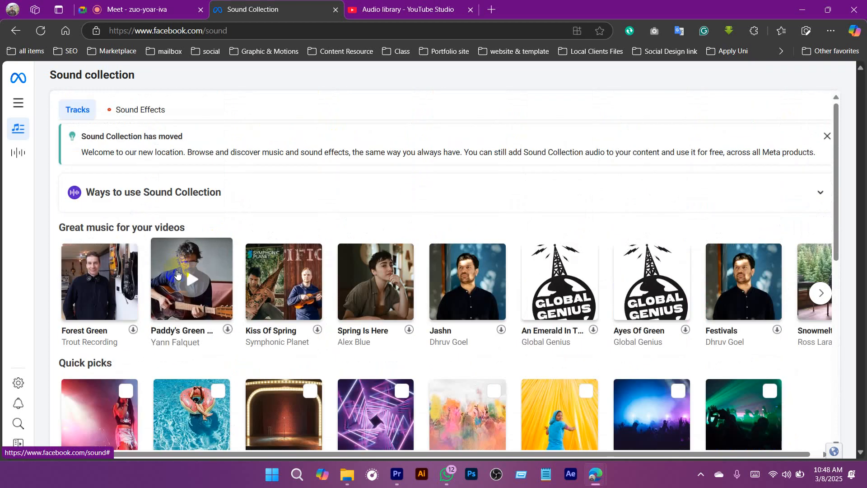
scroll(140, 253, "down", 5)
left_click(168, 322)
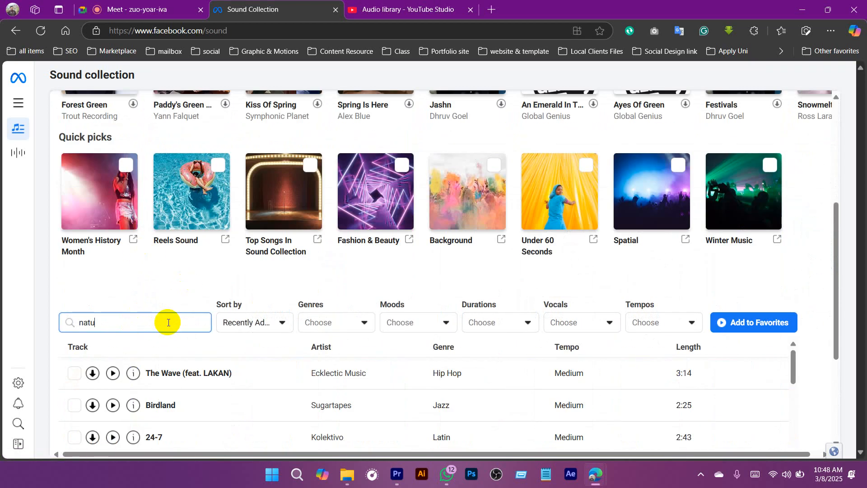
scroll(290, 280, "down", 3)
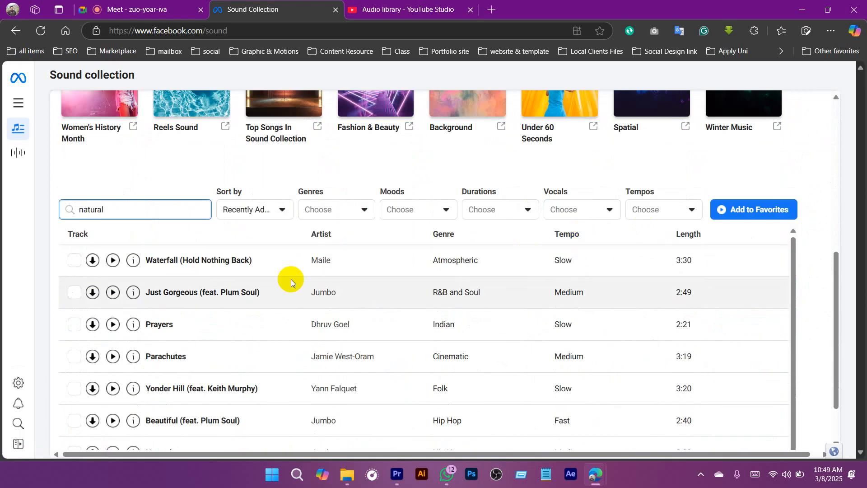
Step: Preview the track Waterfall (Hold Nothing Back), turn up the player volume, and check the system sound level
scroll(243, 322, "up", 1)
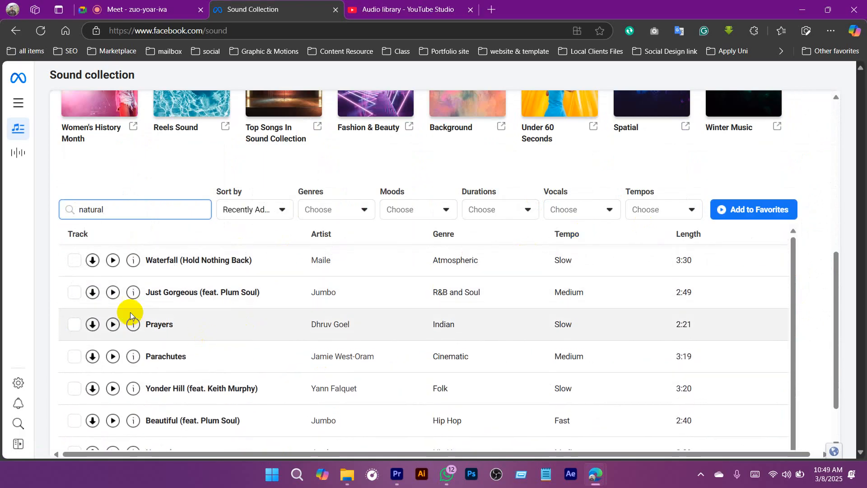
left_click(114, 266)
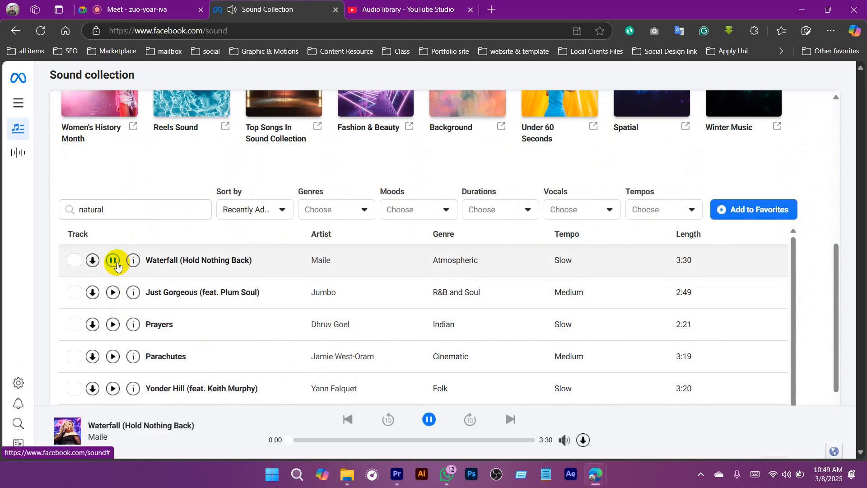
mouse_move(566, 440)
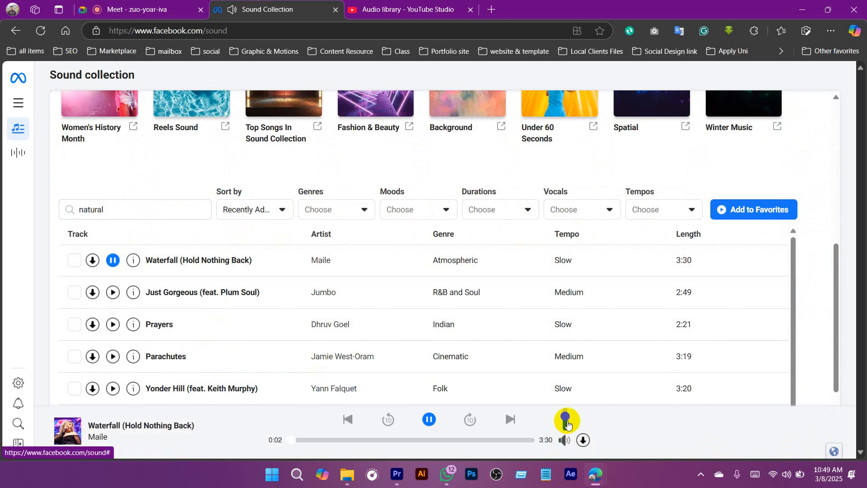
left_click_drag(566, 415, 569, 394)
mouse_move(786, 477)
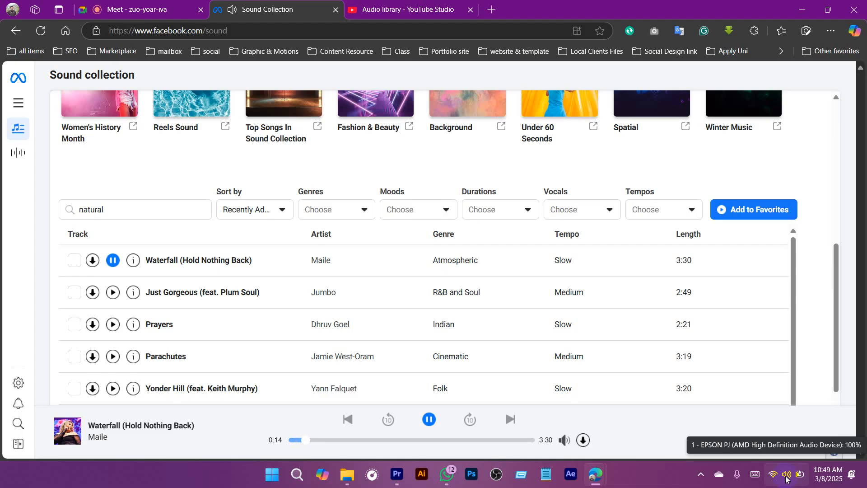
Step: Preview the tracks Just Gorgeous (feat. Plum Soul), Prayers, and Parachutes
left_click(116, 297)
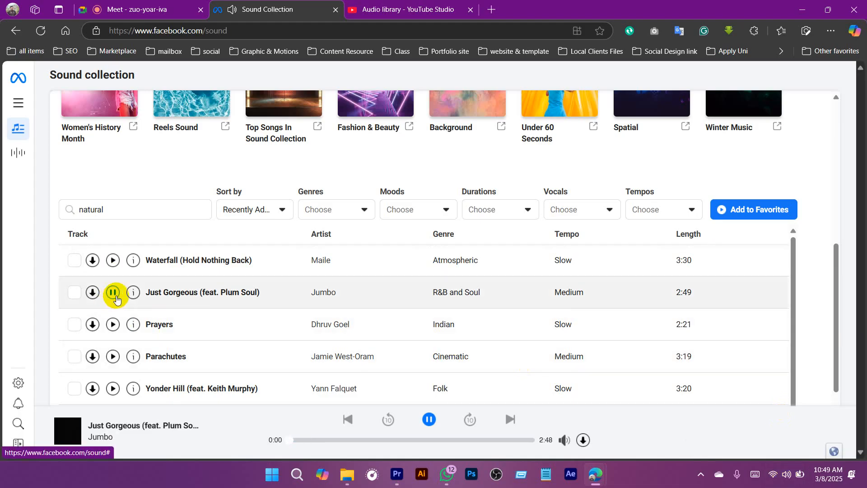
left_click(113, 324)
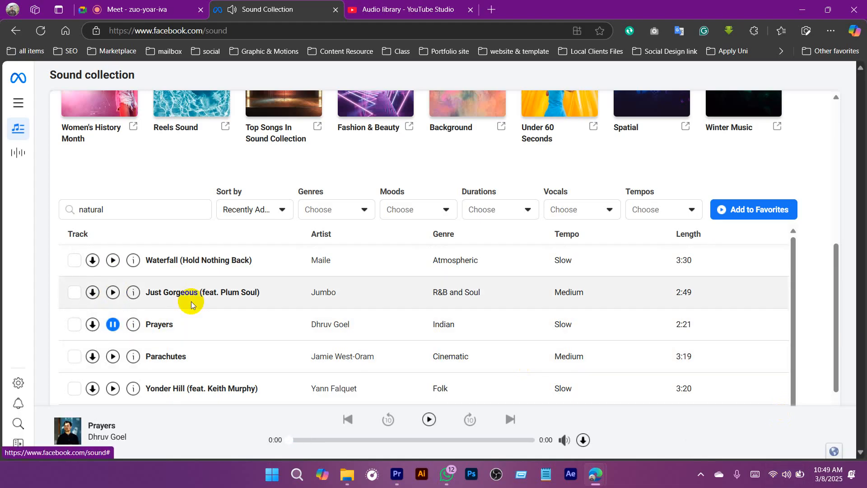
scroll(191, 302, "down", 3)
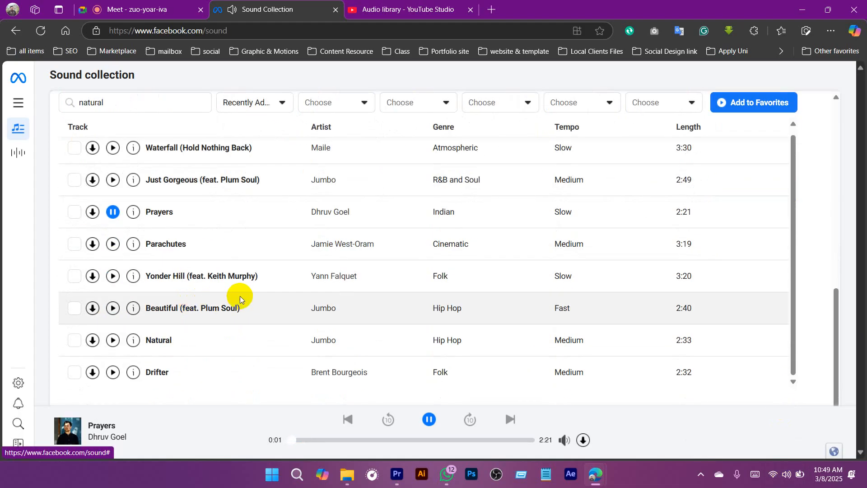
left_click(112, 244)
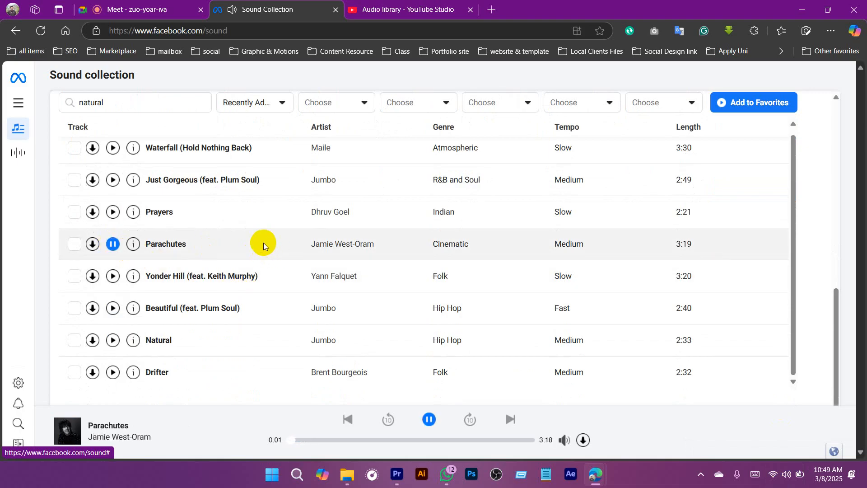
Step: Preview the folk track Yonder Hill (feat. Keith Murphy) and download it
left_click(113, 276)
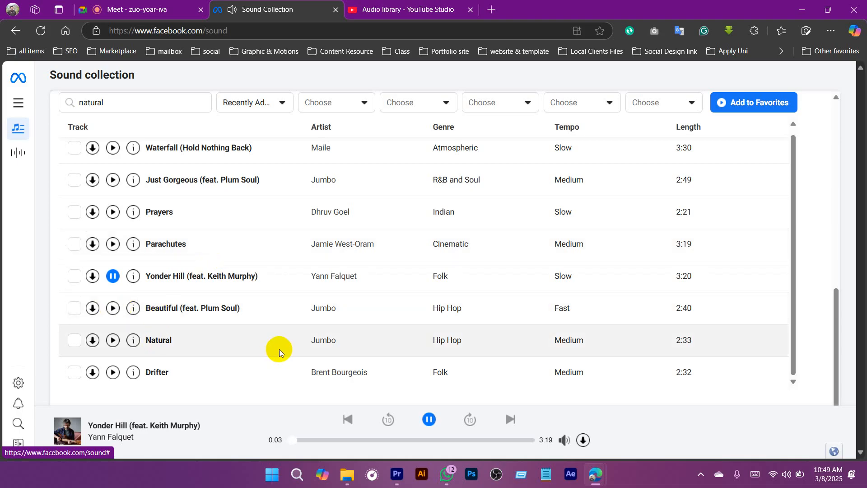
mouse_move(335, 305)
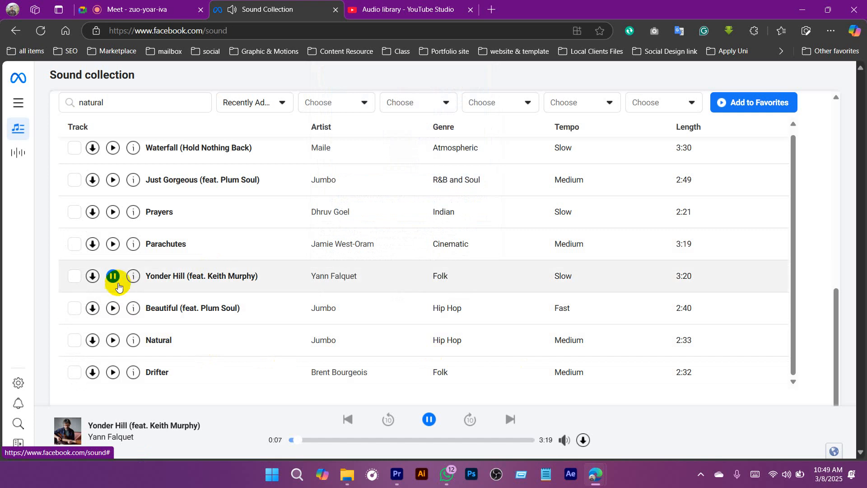
left_click(91, 275)
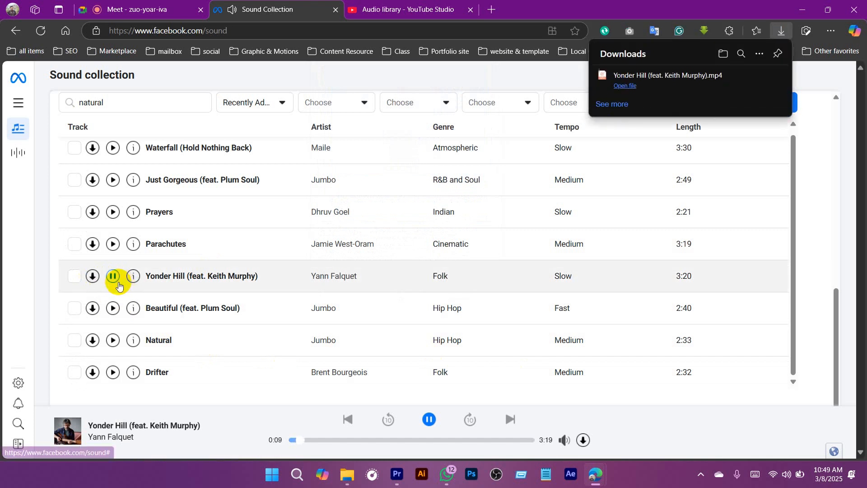
Step: Preview Beautiful (feat. Plum Soul), Natural, and Drifter, and download Drifter
left_click(114, 308)
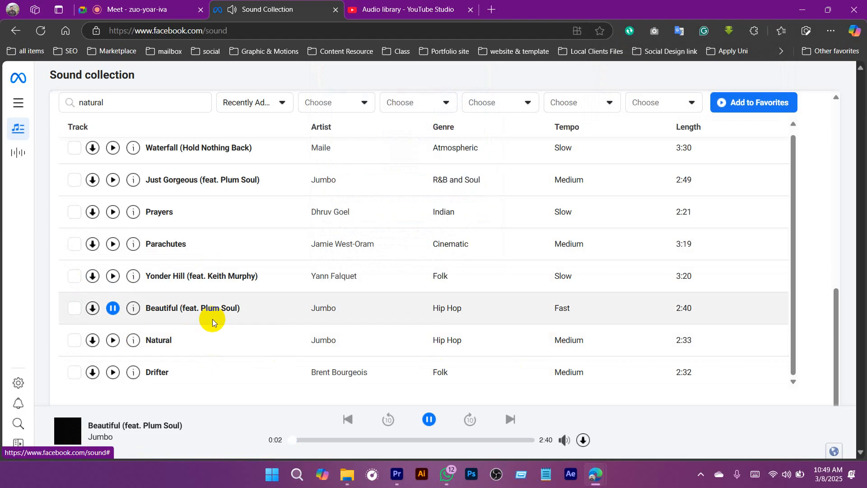
left_click(114, 342)
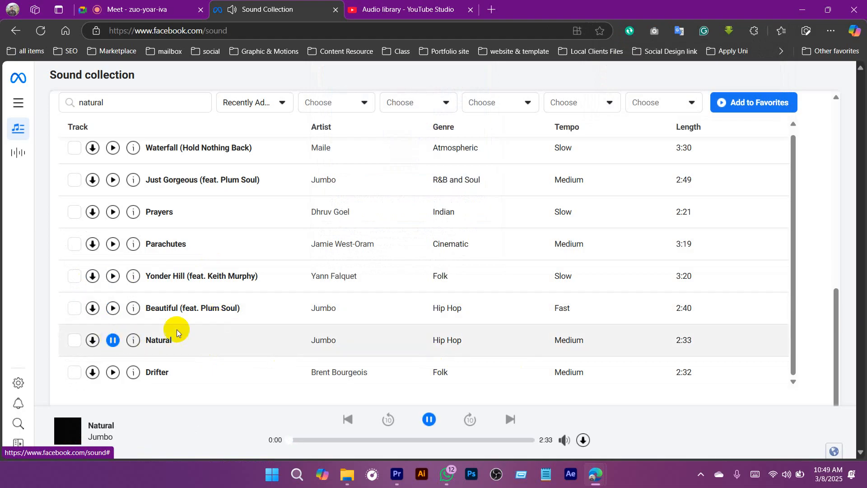
left_click(113, 372)
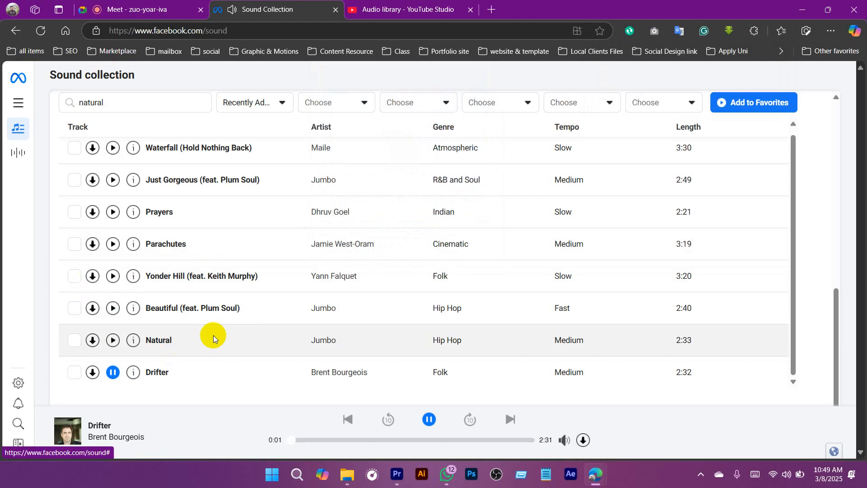
left_click(92, 373)
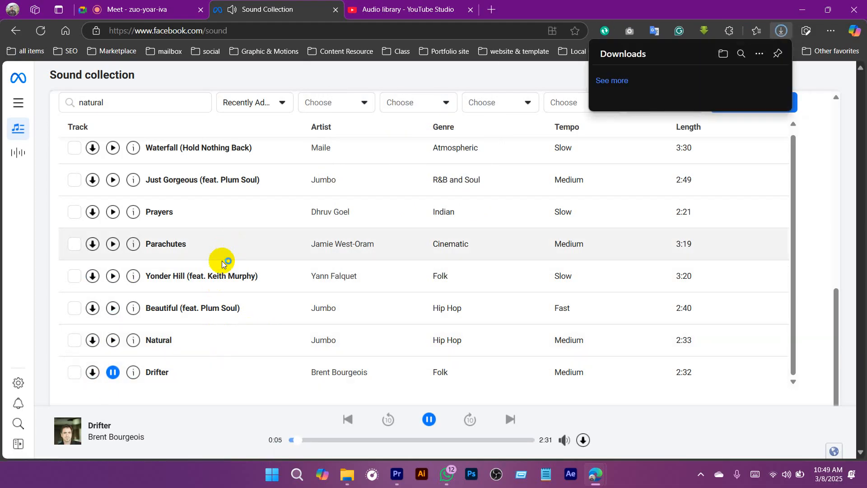
Step: Search the Sound Collection tracks for "mild", and replace that search with "soft"
scroll(199, 93, "up", 3)
left_click_drag(115, 215, 64, 213)
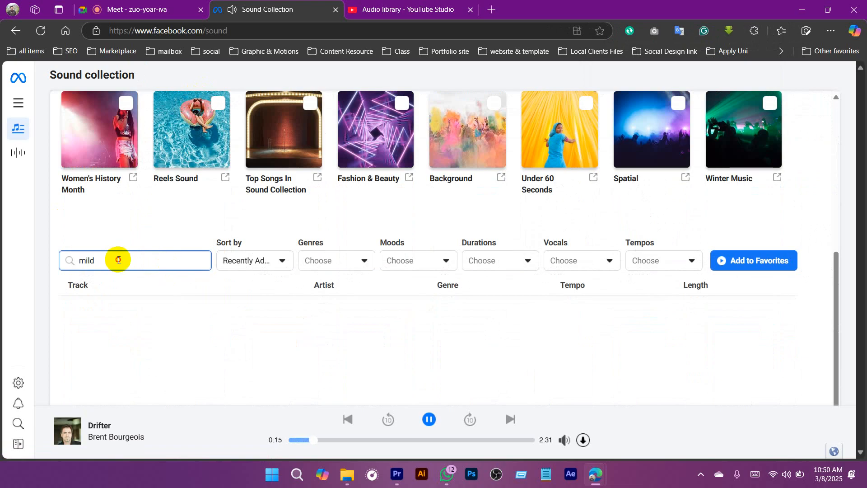
left_click_drag(116, 260, 69, 259)
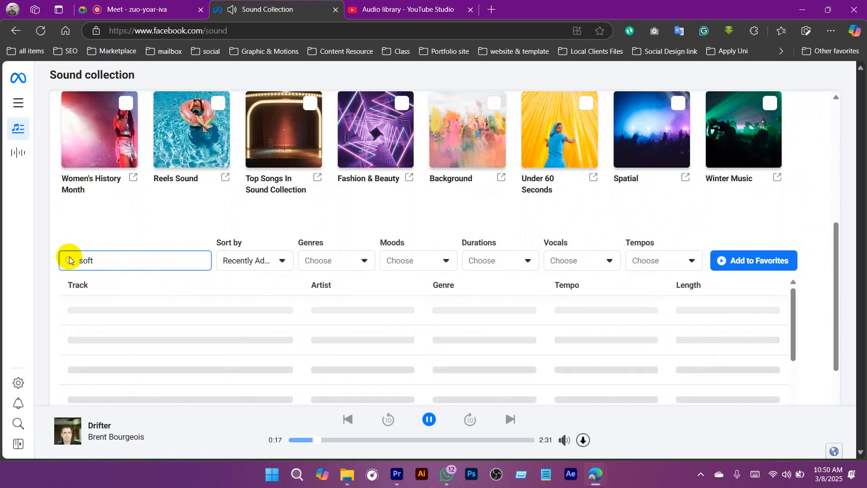
Step: Preview the first five "soft" results: En Tus Brazos (In Your Arms), Around Again, Season Of The Flower, Dreamlight, and Imagination
scroll(136, 246, "down", 3)
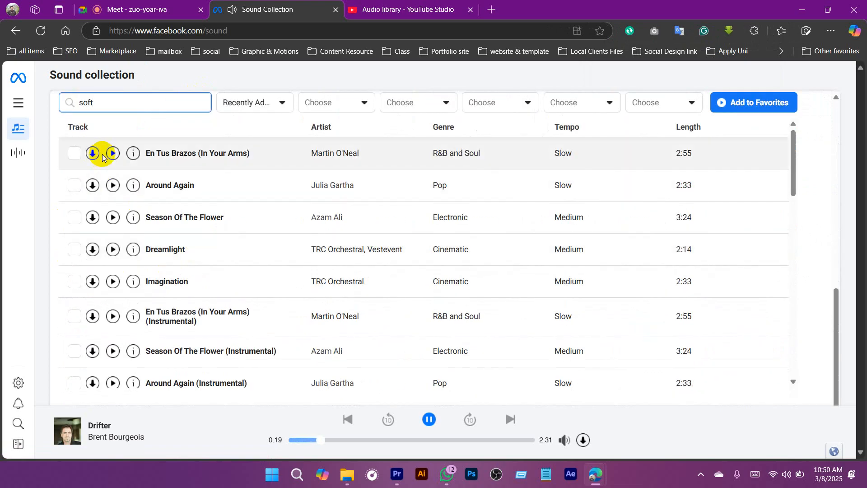
left_click(113, 154)
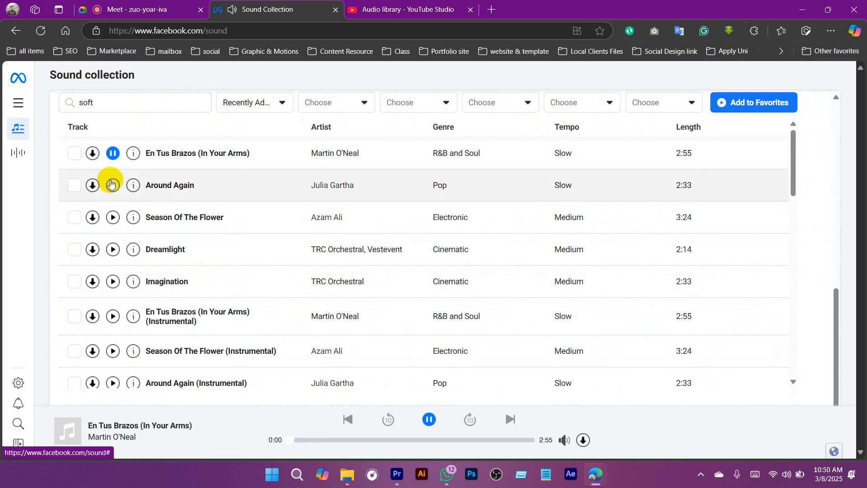
left_click(113, 186)
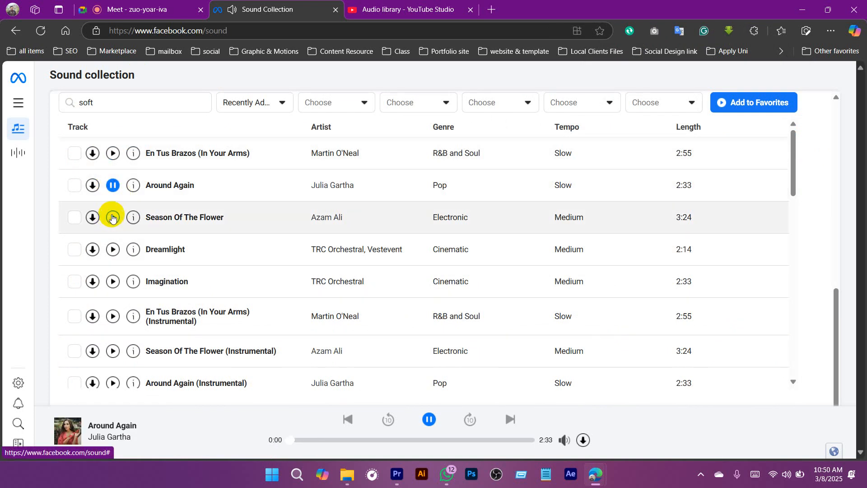
left_click(113, 219)
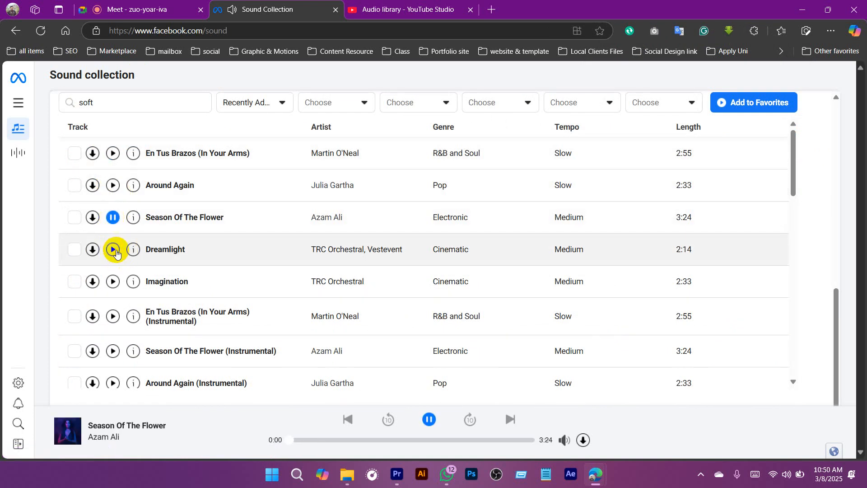
left_click(113, 249)
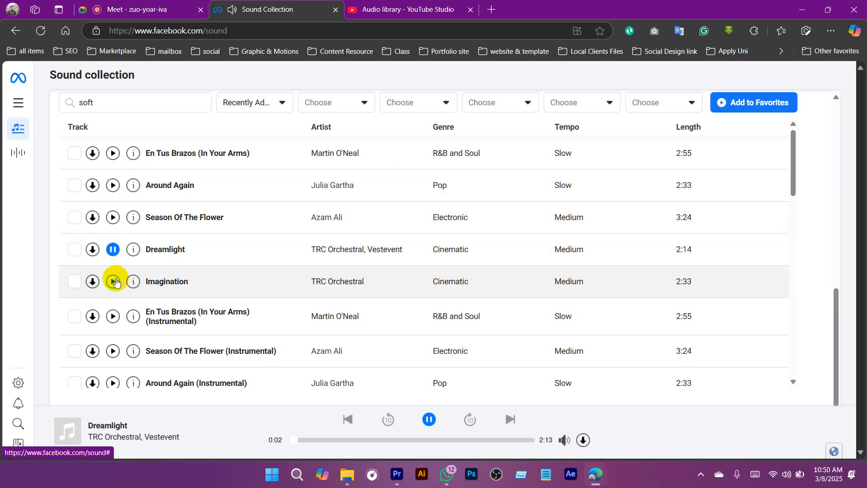
left_click(113, 282)
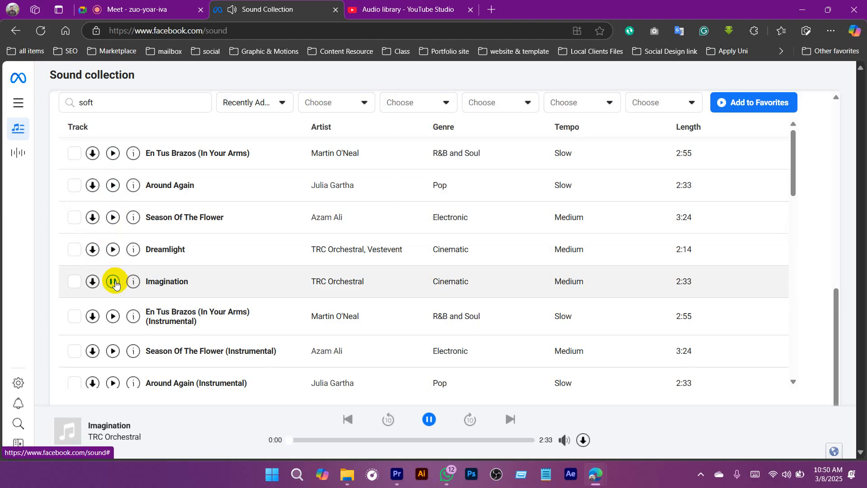
Step: Preview the instrumental versions of En Tus Brazos (In Your Arms), Season Of The Flower, and Around Again
scroll(115, 282, "down", 1)
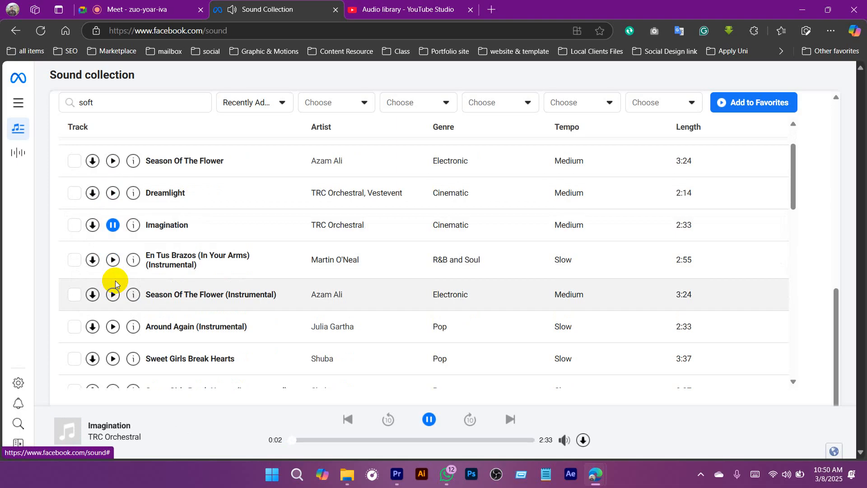
left_click(113, 260)
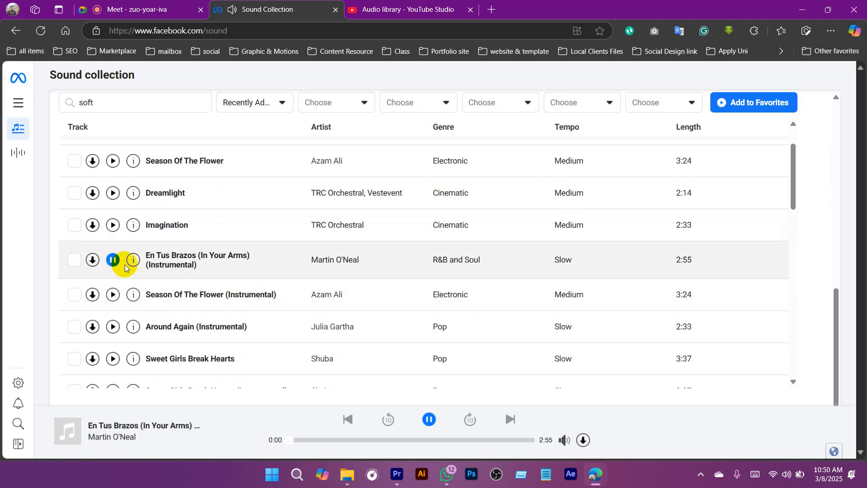
left_click(113, 296)
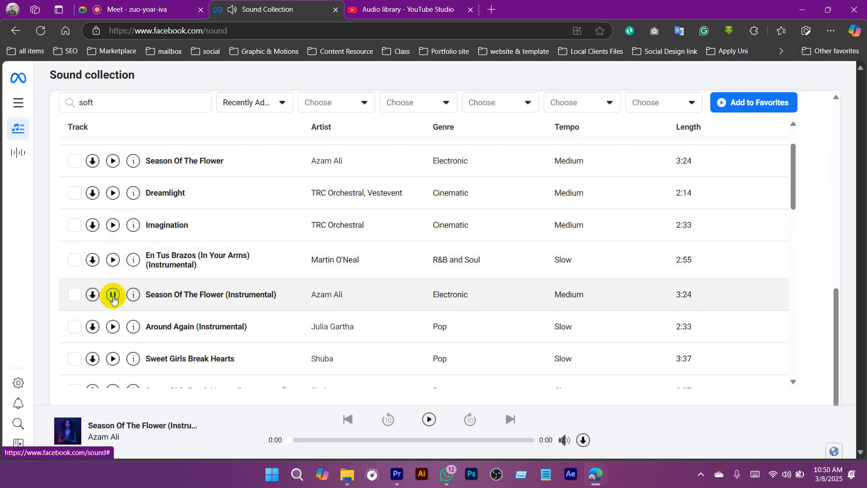
scroll(113, 298, "down", 1)
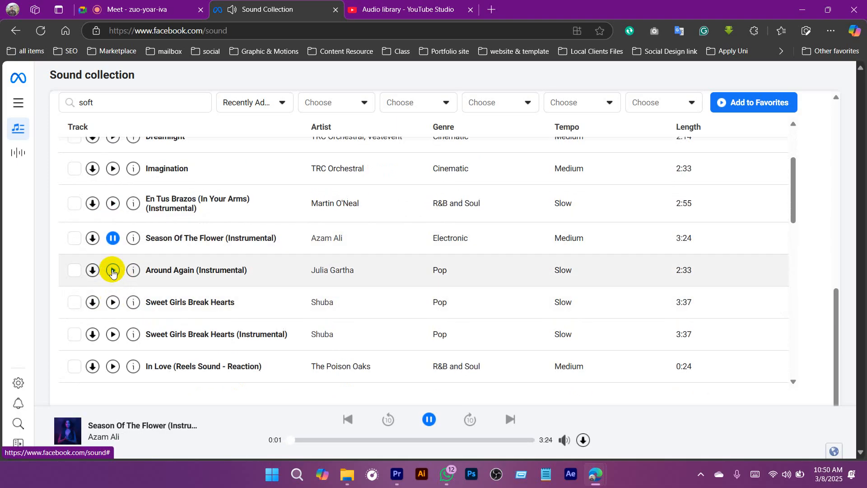
left_click(112, 272)
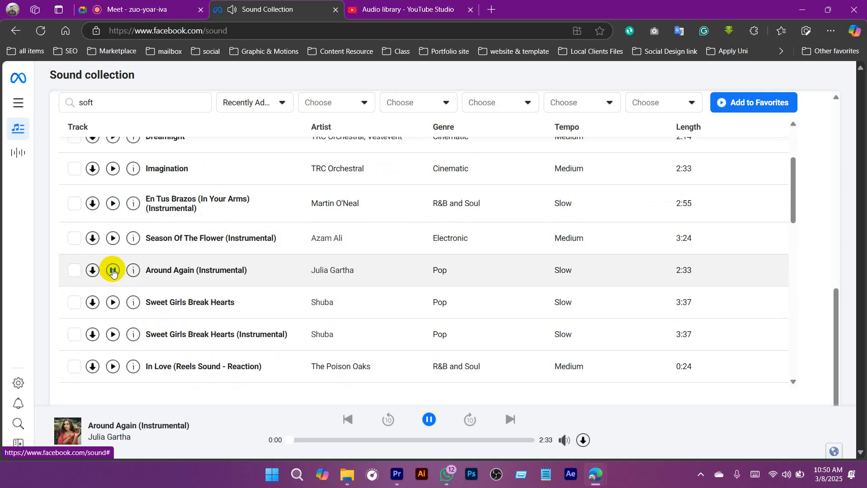
Step: Preview the vocal version of Sweet Girls Break Hearts, download it, and pause its playback
left_click(113, 305)
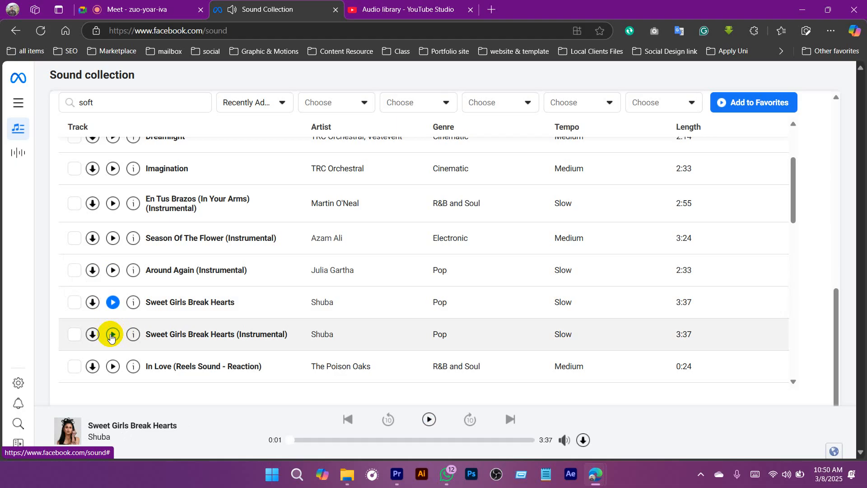
left_click(277, 105)
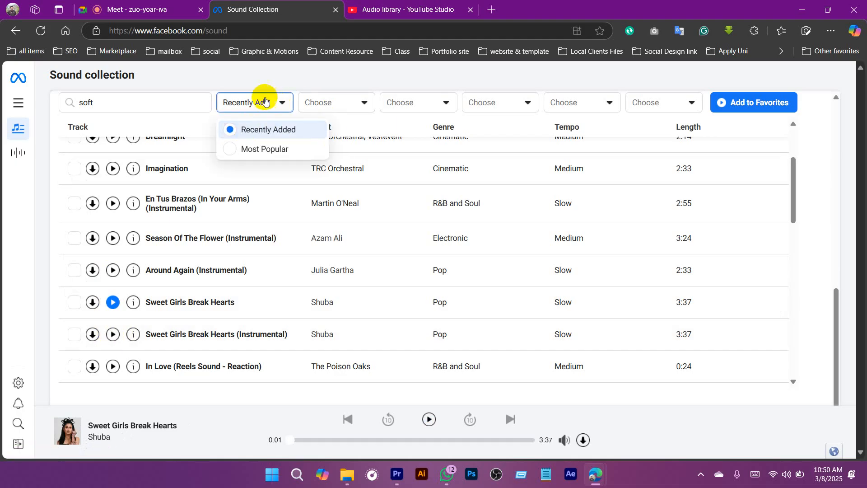
left_click(313, 82)
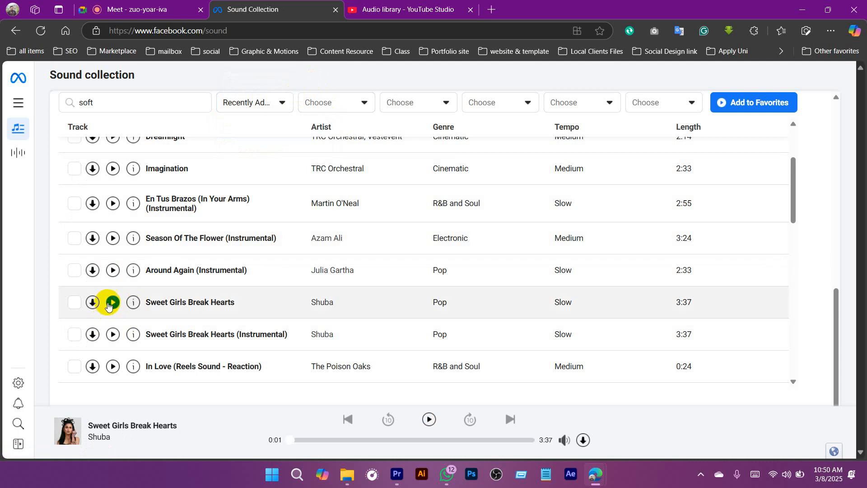
left_click(113, 303)
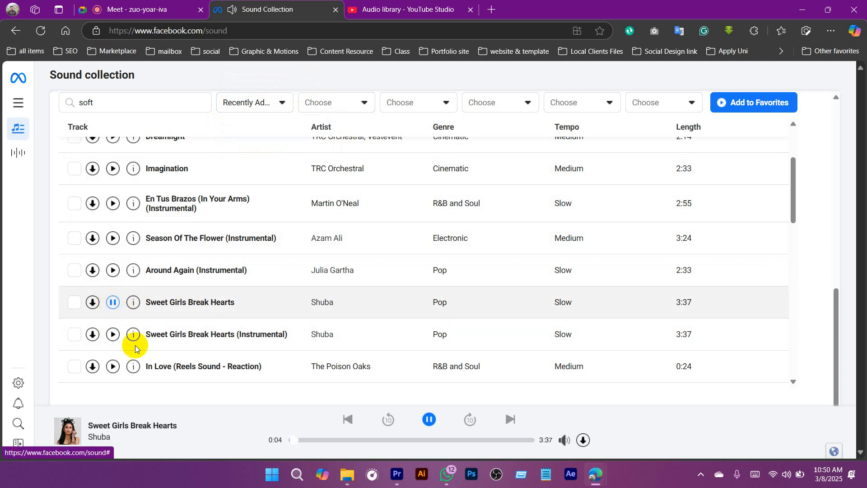
left_click(92, 302)
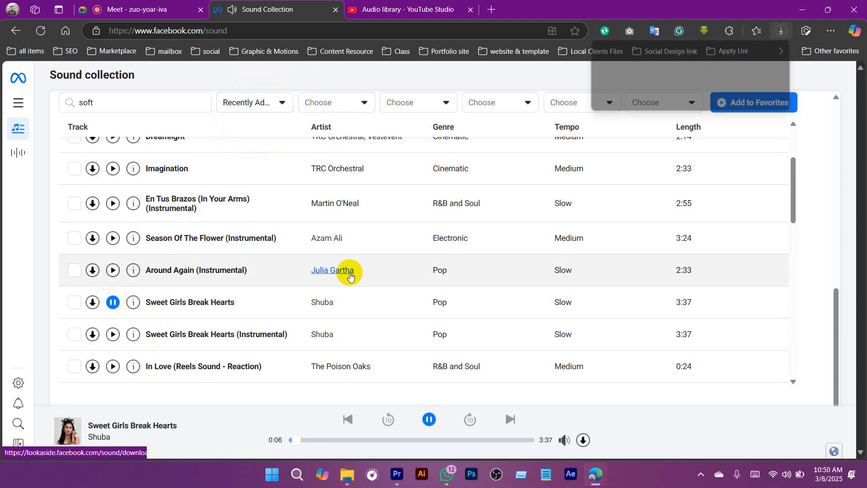
left_click(114, 303)
scroll(398, 189, "up", 1)
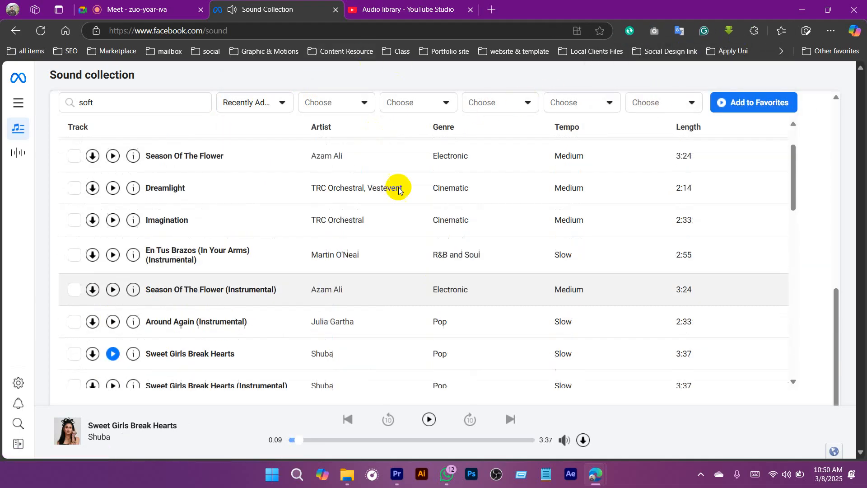
scroll(399, 189, "up", 10)
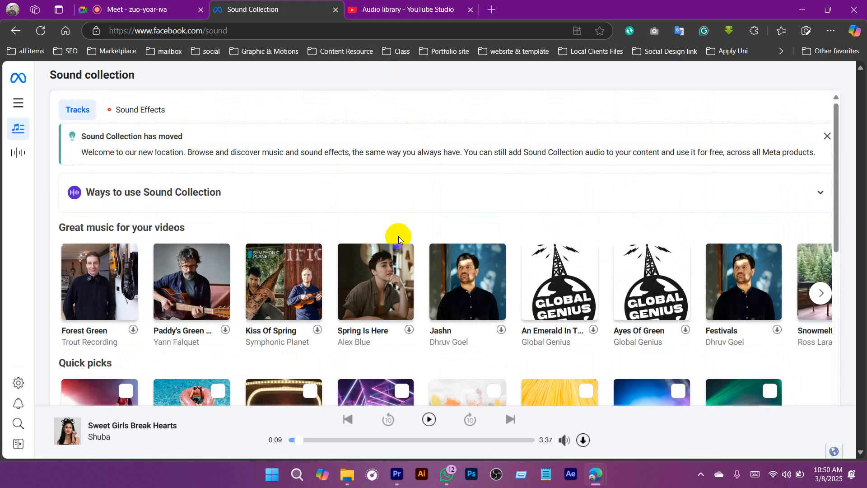
Step: Look through more of the "soft" track results in the Sound Collection
scroll(398, 237, "down", 12)
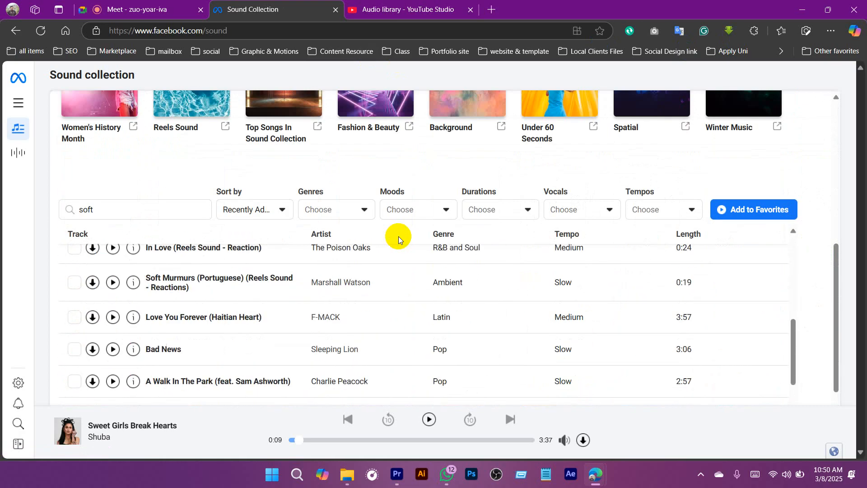
scroll(399, 237, "down", 6)
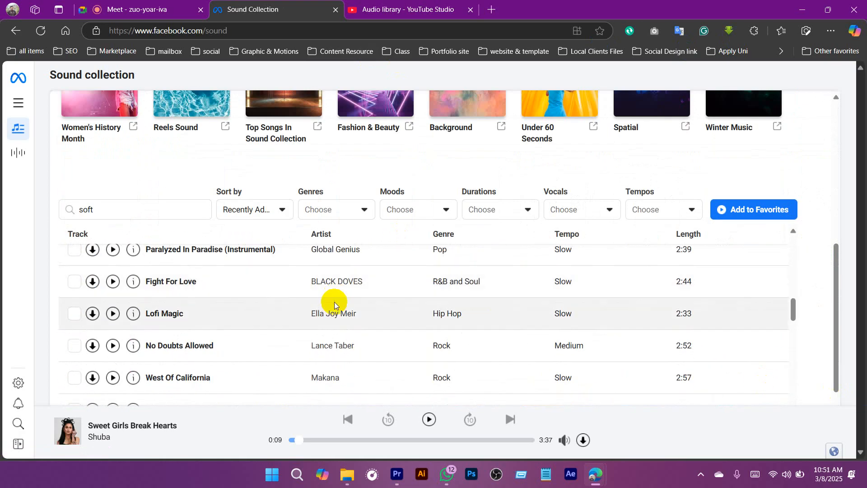
scroll(334, 301, "up", 10)
Step: Open YouTube in a new browser tab and close the leftover start page
left_click(395, 2)
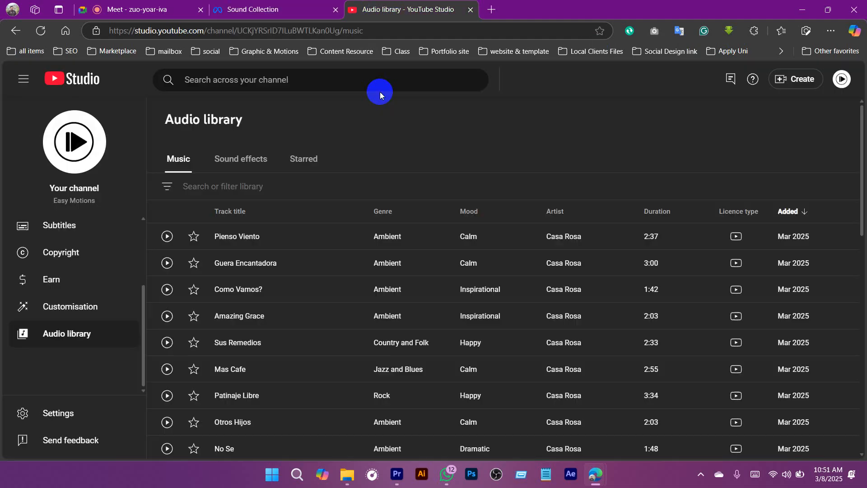
key("ctrl+t")
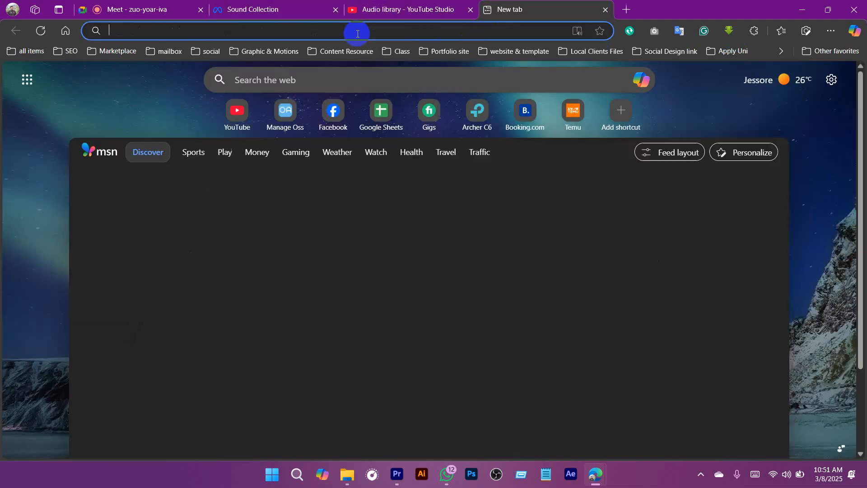
left_click(271, 9)
scroll(180, 316, "down", 10)
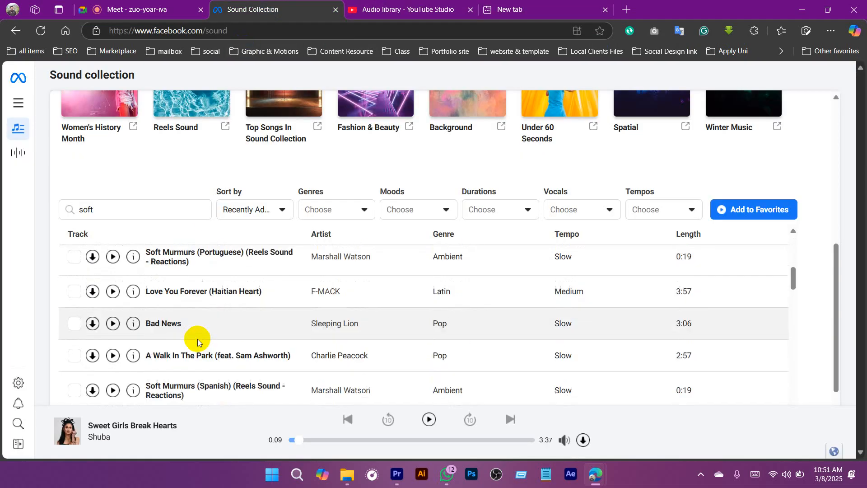
mouse_move(569, 436)
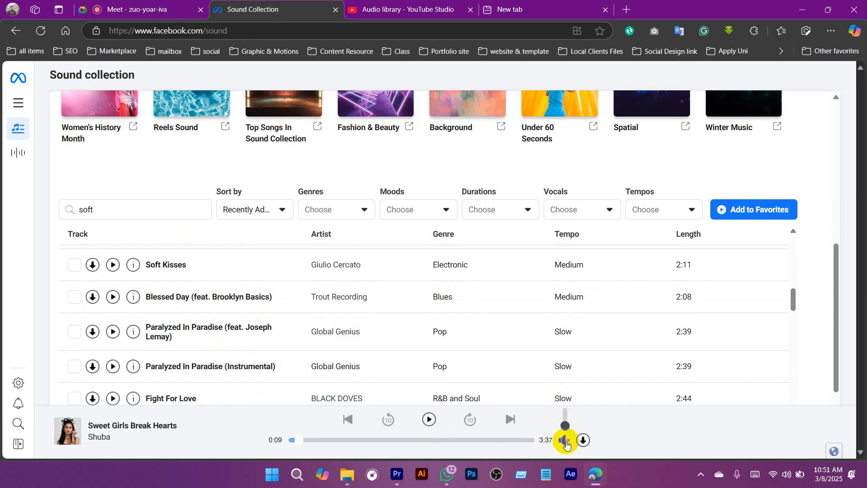
left_click(524, 10)
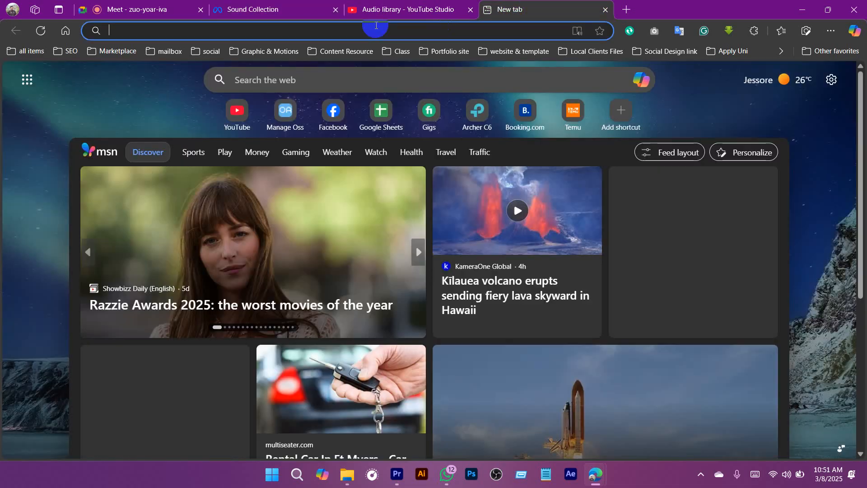
left_click(238, 111)
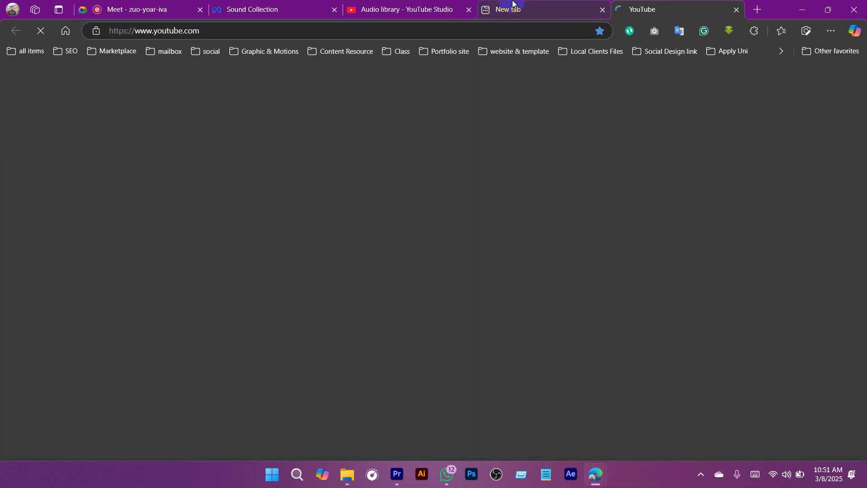
key("ctrl+w")
Step: Search YouTube for "bird sounds"
left_click(271, 6)
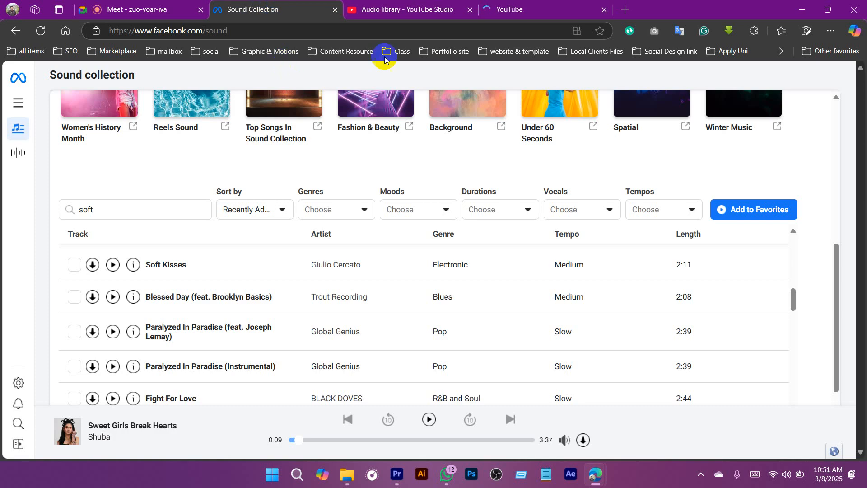
left_click(397, 9)
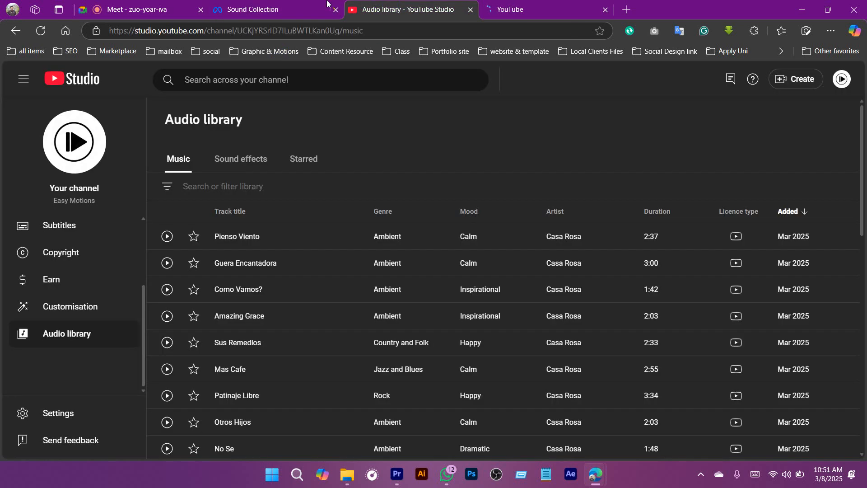
left_click(280, 4)
left_click(530, 9)
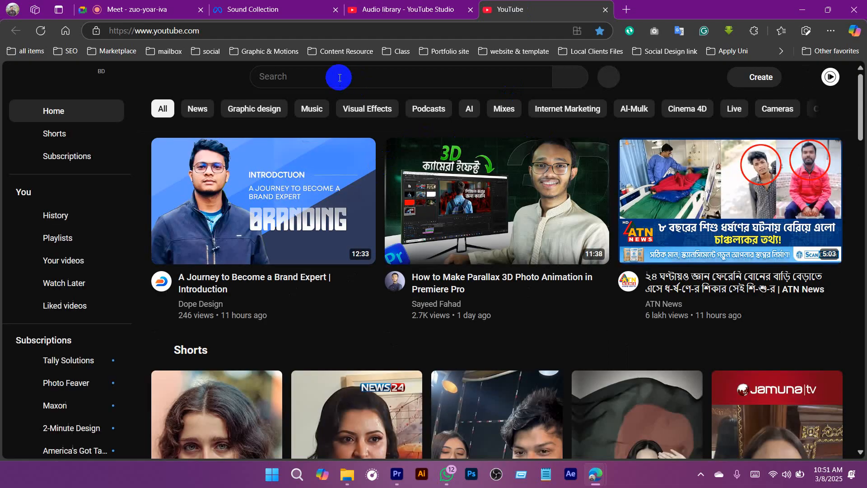
left_click(328, 76)
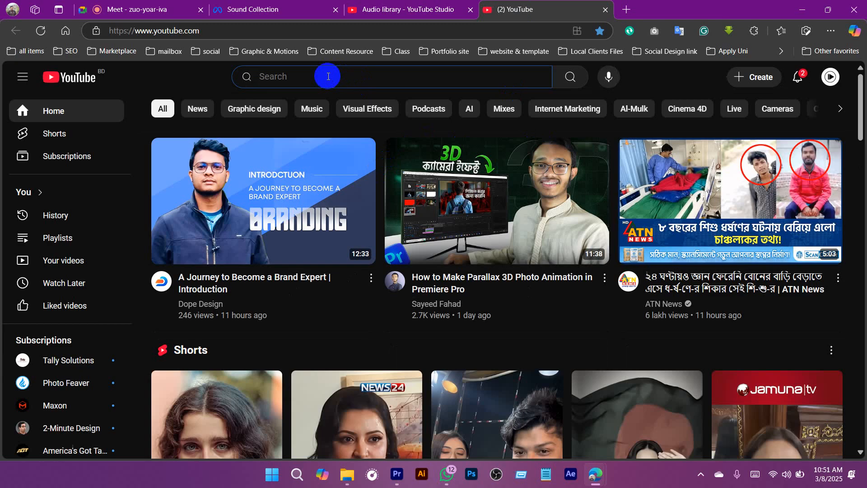
type("bird")
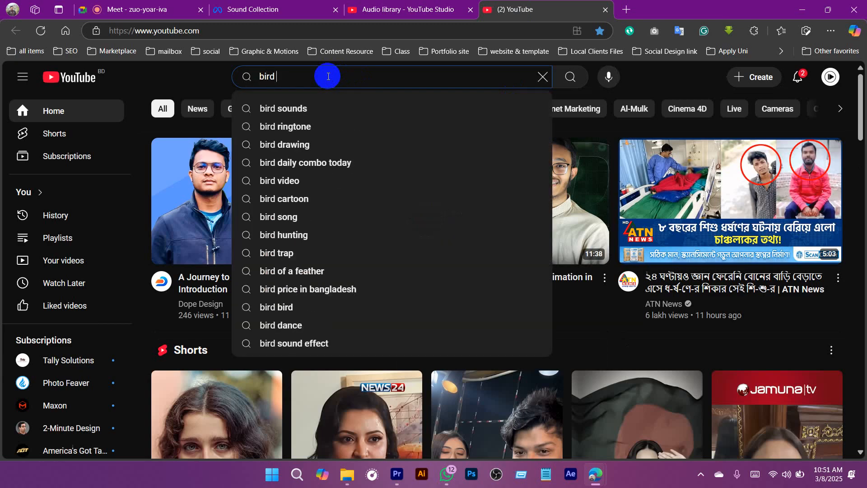
left_click(296, 109)
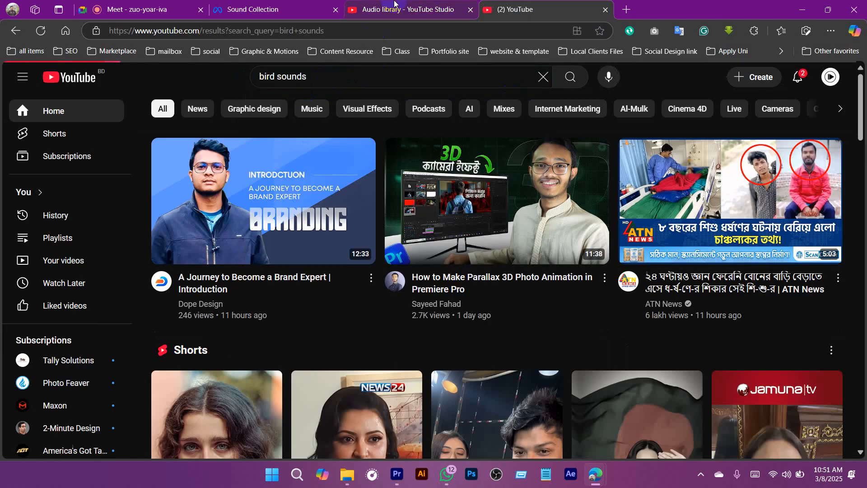
Step: Look through the YouTube results for bird sounds to find a suitable nature sound
left_click(396, 6)
left_click(266, 8)
left_click(397, 9)
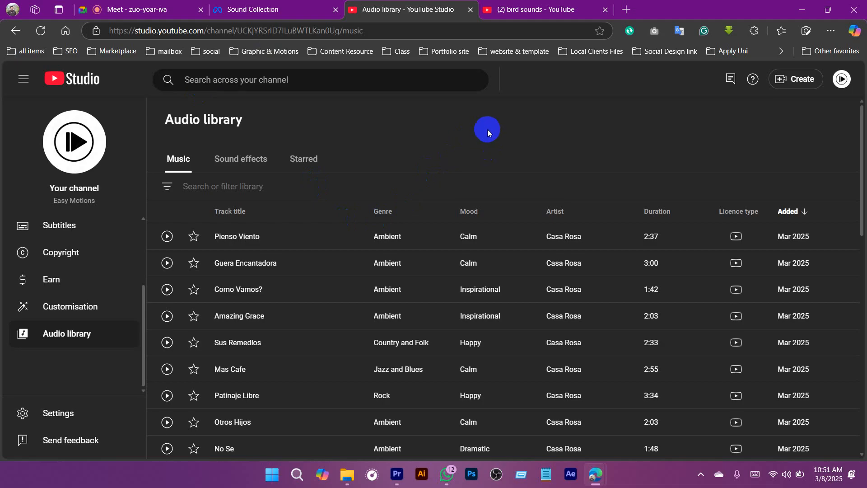
left_click(491, 11)
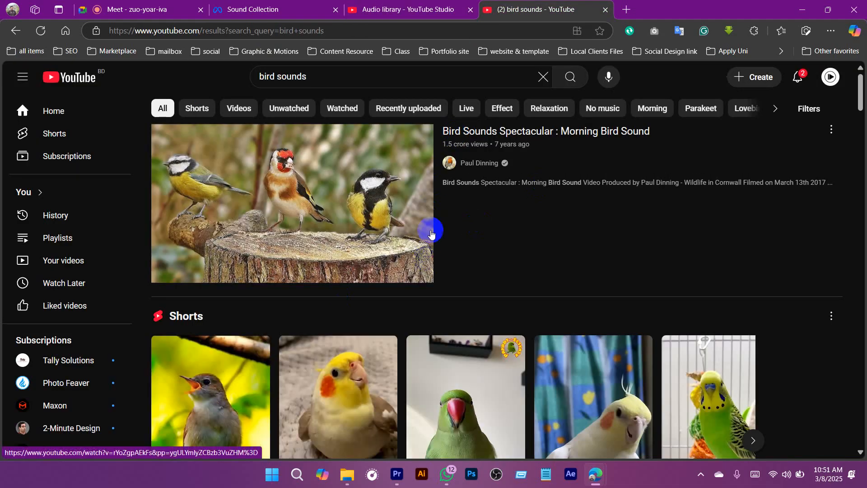
scroll(333, 226, "down", 1)
scroll(506, 289, "down", 5)
scroll(506, 289, "down", 7)
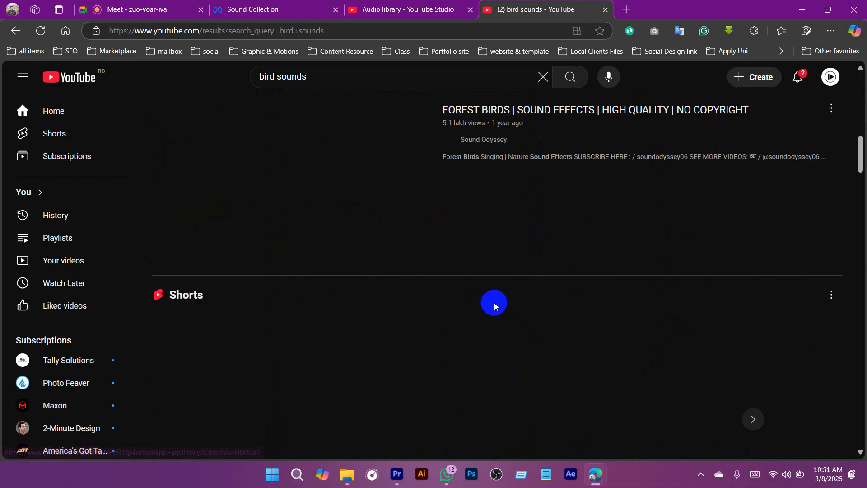
scroll(495, 304, "up", 6)
scroll(691, 270, "down", 2)
scroll(669, 280, "up", 1)
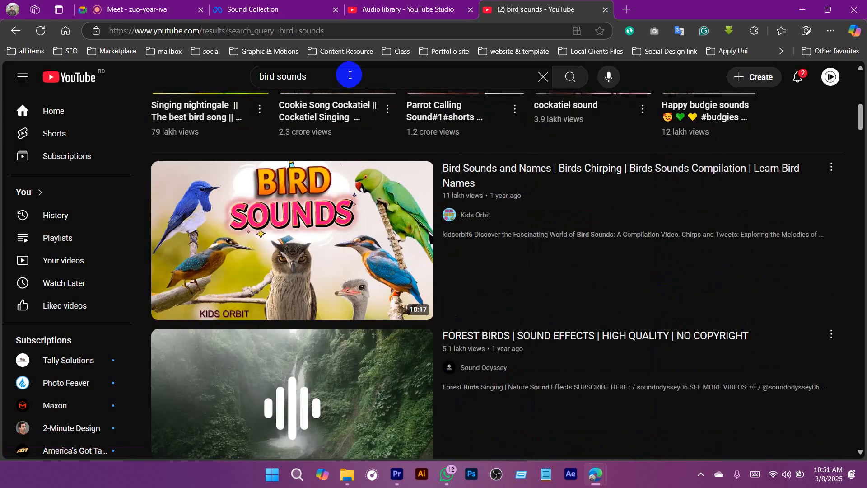
Step: Refine the YouTube search to "bird sounds effects"
left_click(345, 77)
type("effects")
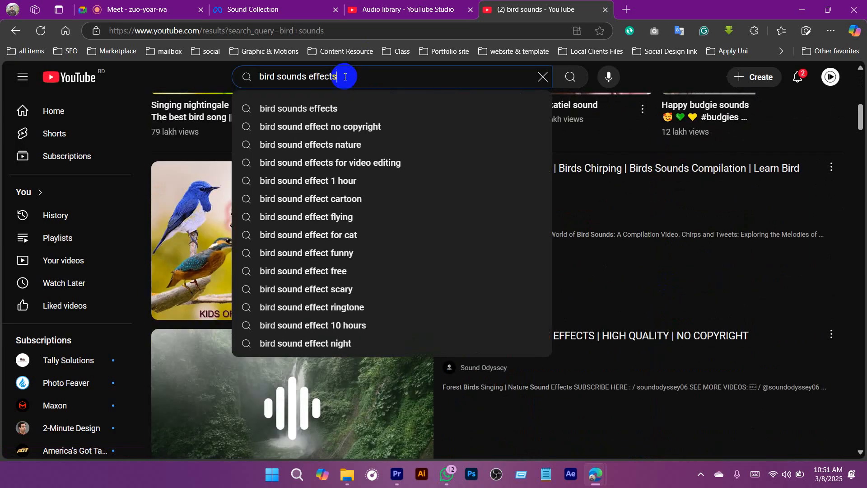
key("Return")
Step: Switch to File Explorer, browse the Google Drive's CK Media Files to the Music folder, and open YT Collections
mouse_move(346, 475)
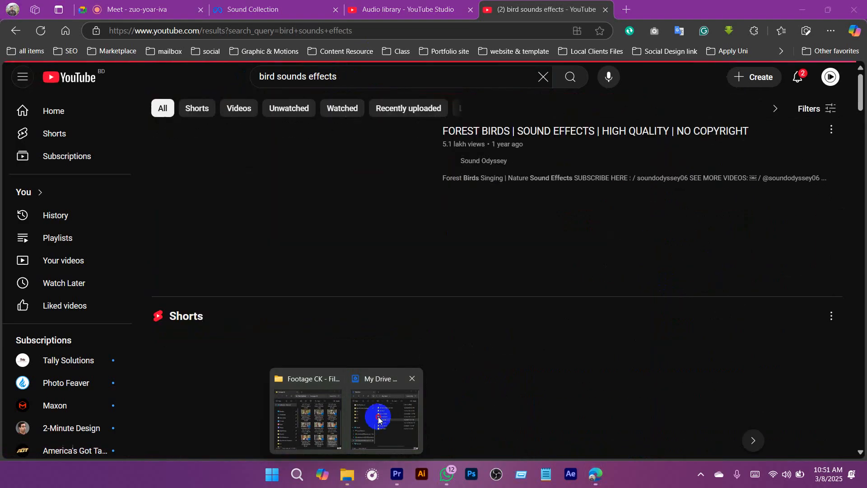
left_click(377, 416)
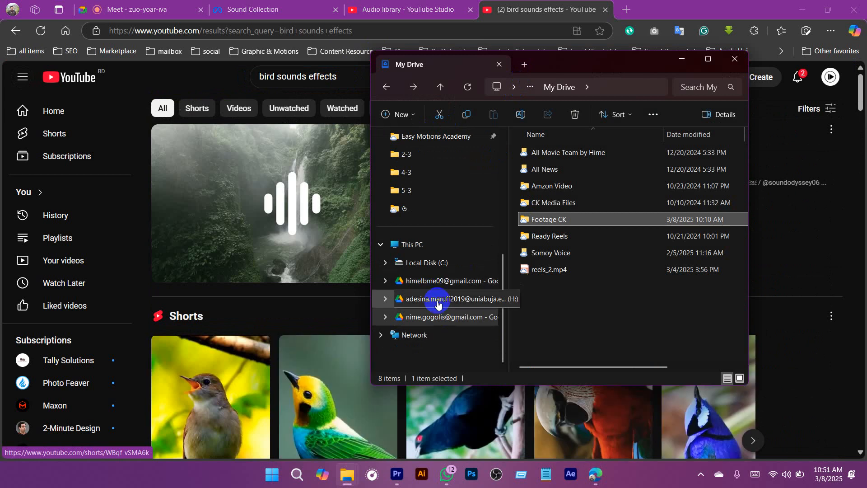
left_click(431, 318)
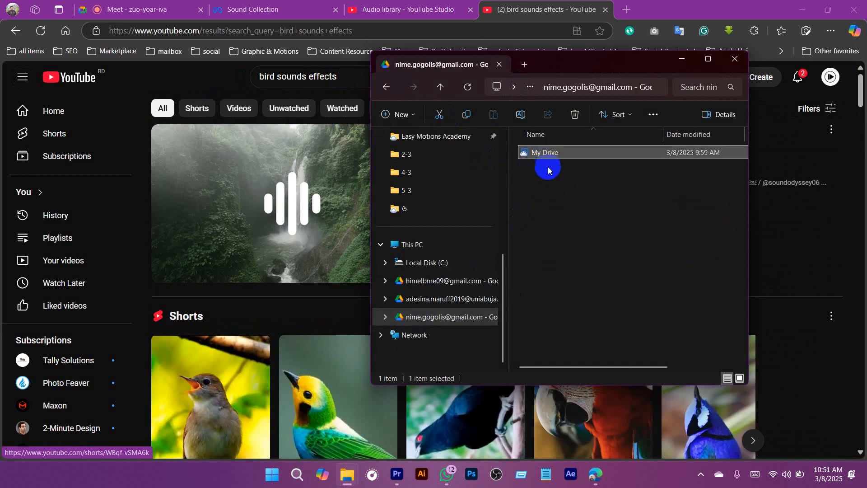
double_click(544, 158)
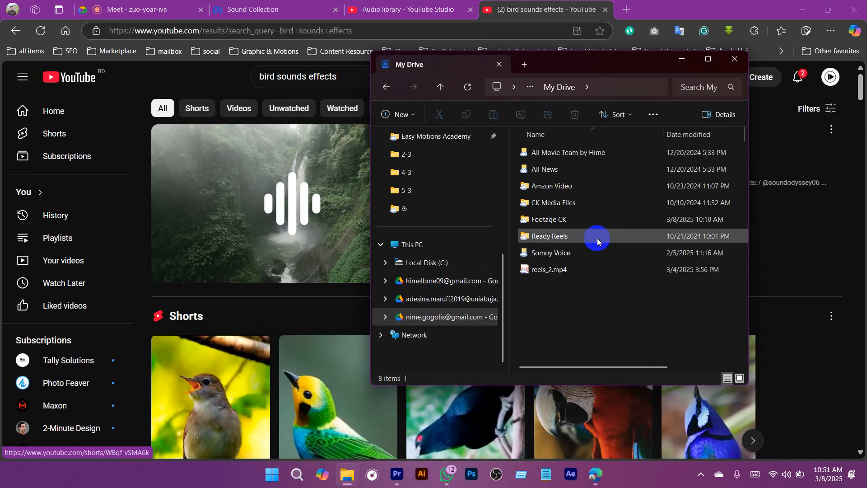
double_click(552, 202)
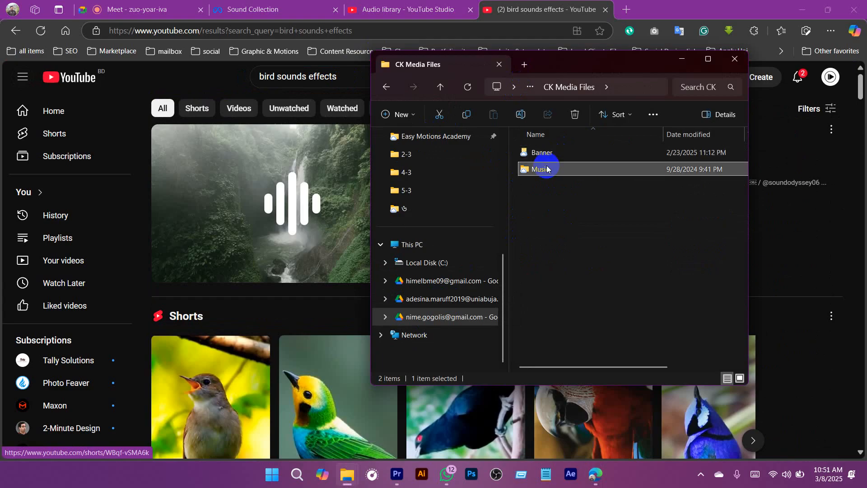
double_click(545, 168)
left_click_drag(644, 63, 600, 62)
scroll(547, 283, "down", 2)
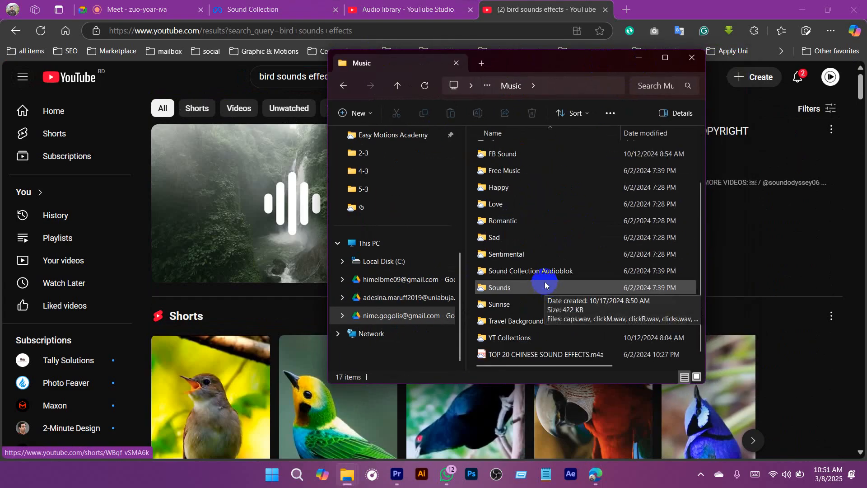
double_click(512, 337)
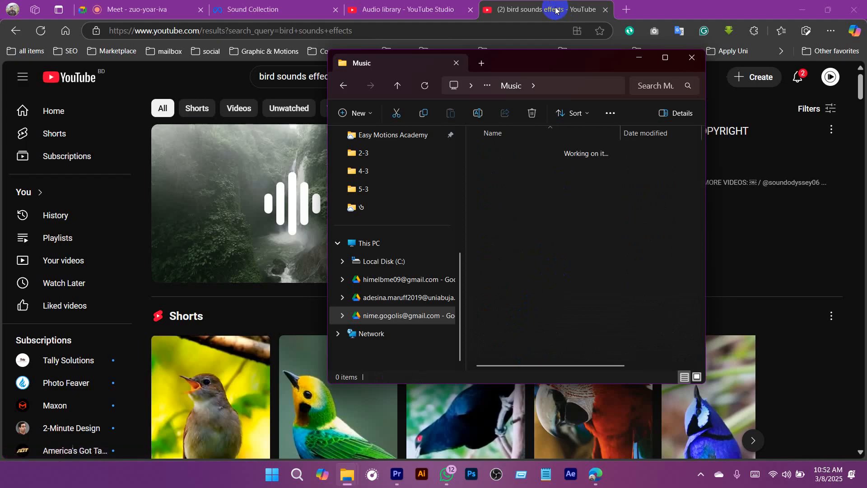
Step: Return to the YouTube results, preview "Sweet Bird Sound - Morning Sound Effect Garden Bird" in a separate tab, and pause it
left_click(533, 6)
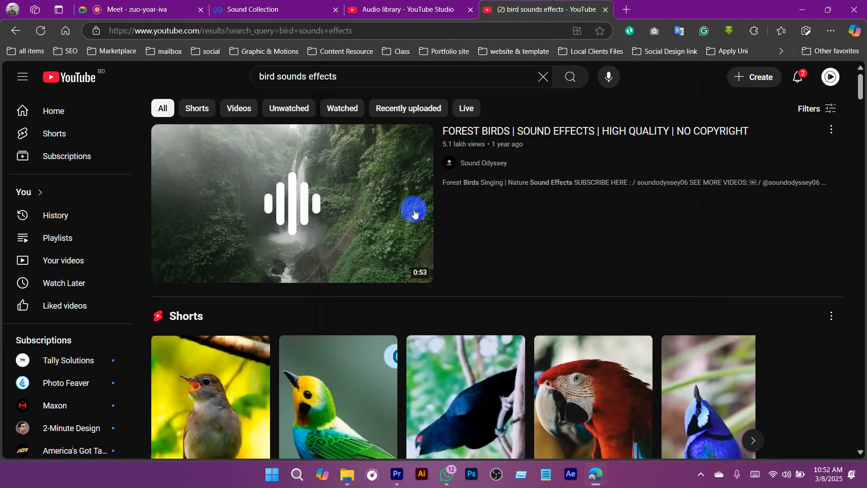
scroll(393, 247, "down", 6)
scroll(626, 284, "down", 5)
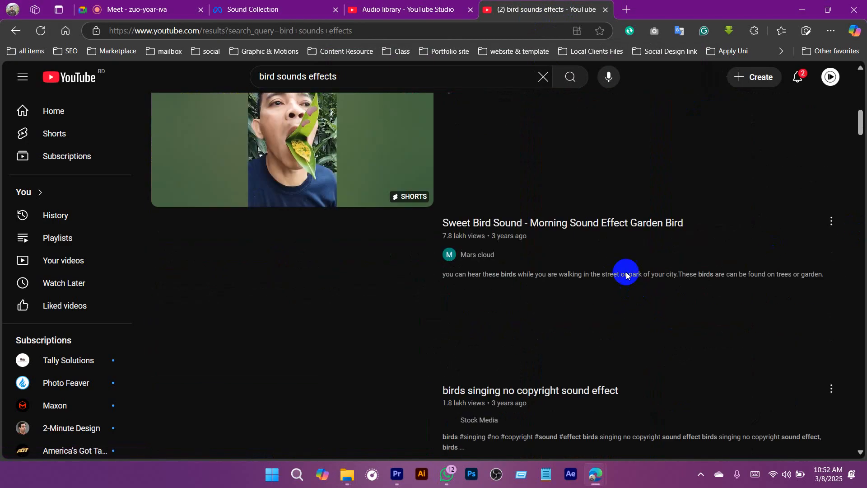
mouse_move(422, 269)
left_click(326, 270)
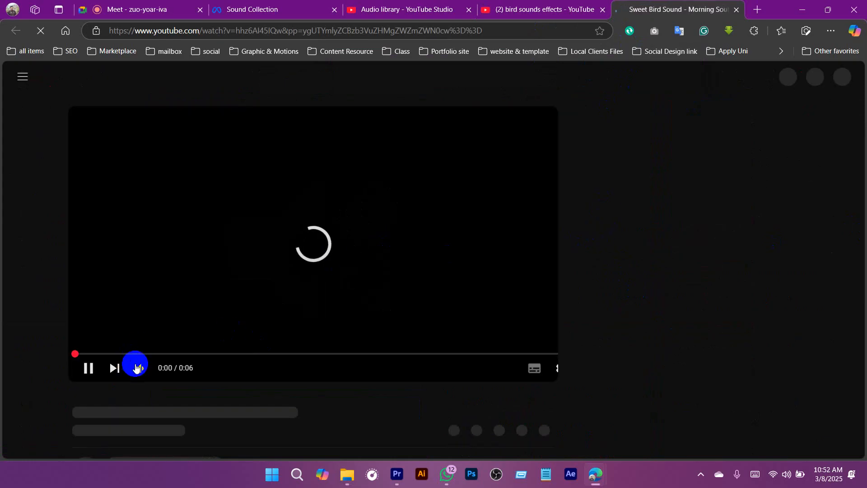
left_click_drag(172, 369, 214, 398)
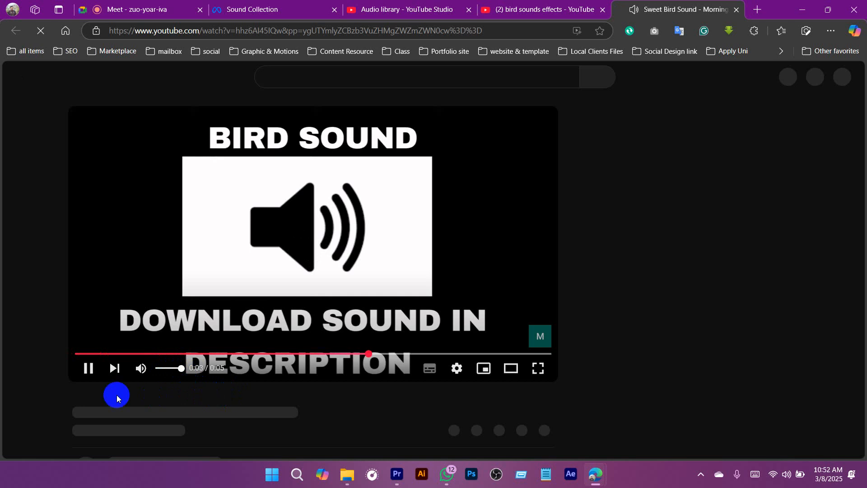
left_click(87, 368)
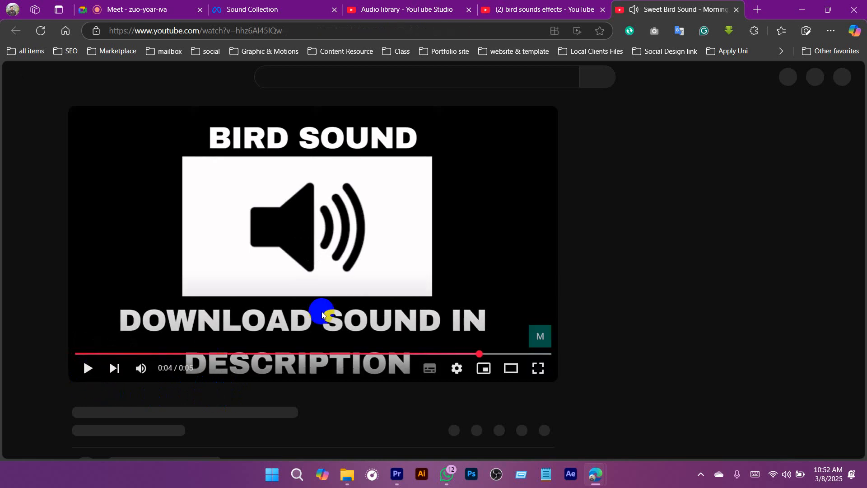
Step: Download the Sweet Bird Sound video and show the file in the Downloads folder
scroll(383, 239, "down", 2)
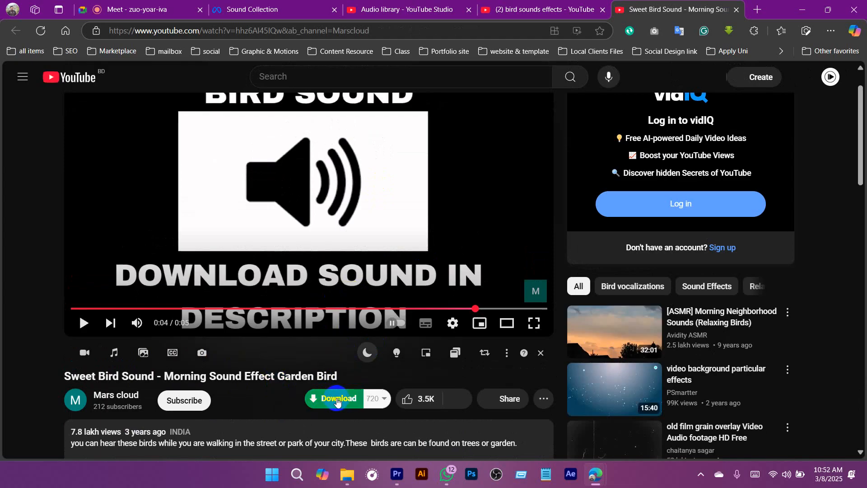
left_click(549, 4)
left_click(664, 5)
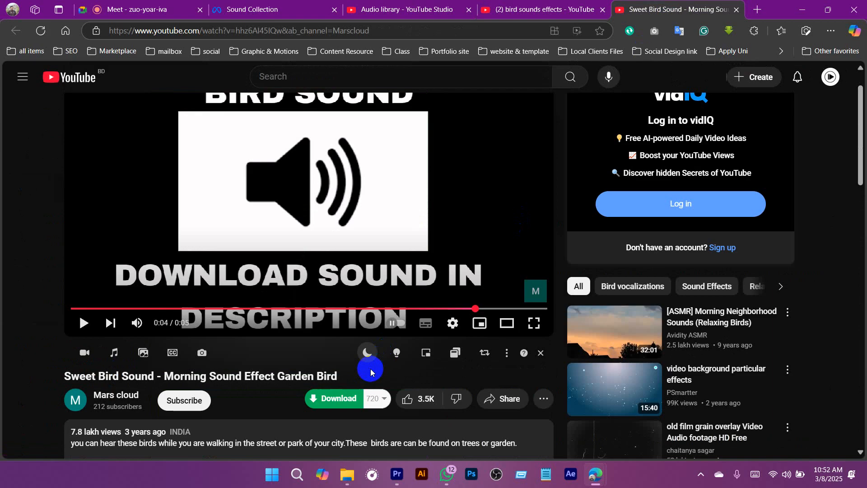
left_click(333, 400)
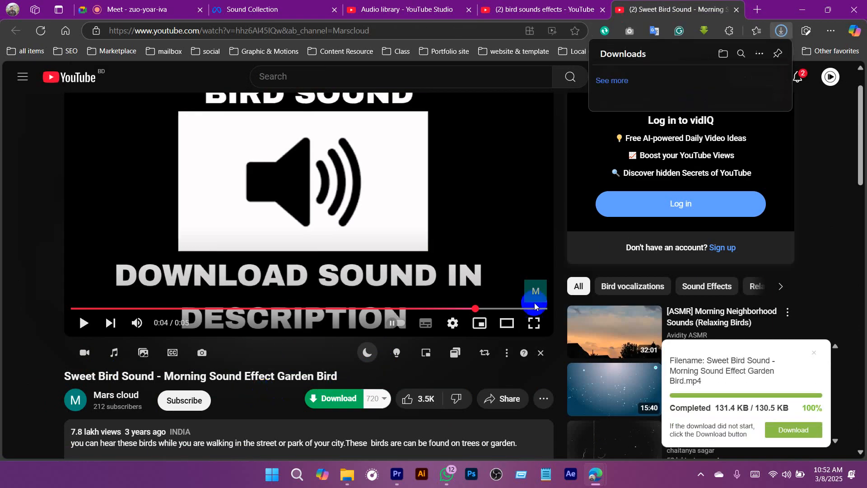
left_click(757, 76)
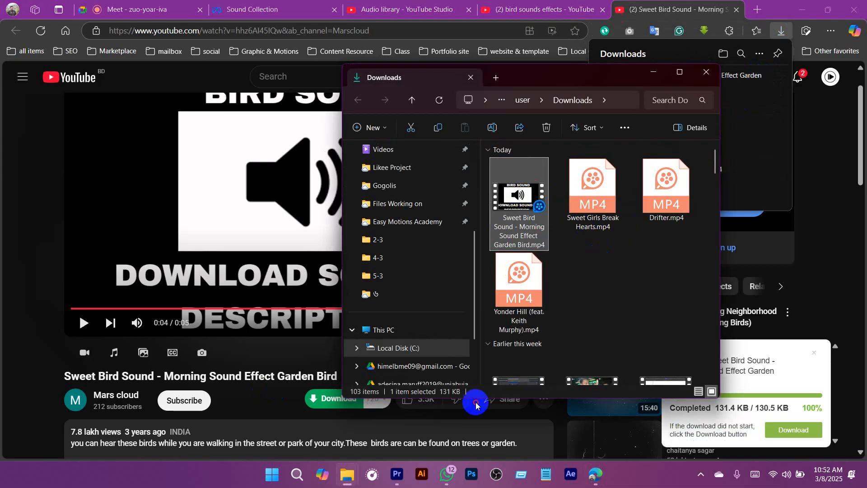
Step: Import the Sweet Bird Sound video into Premiere Pro's Music Effect bin and preview its audio waveform in the Source monitor
left_click_drag(476, 403, 68, 142)
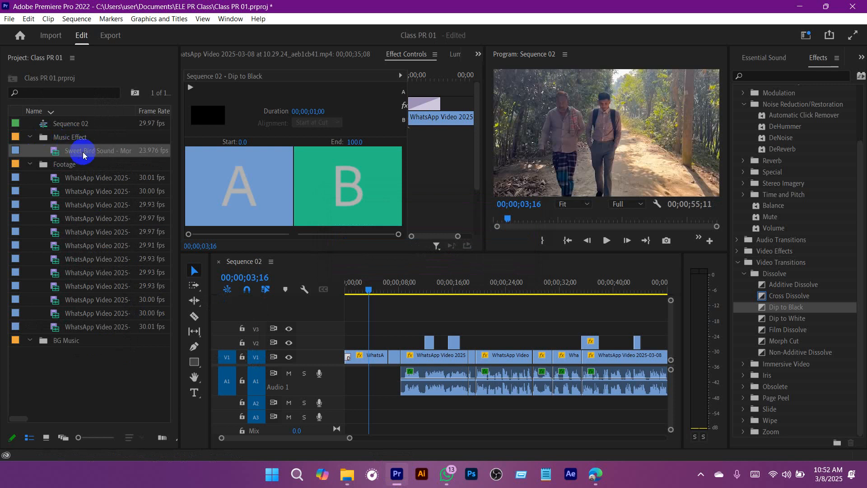
double_click(57, 154)
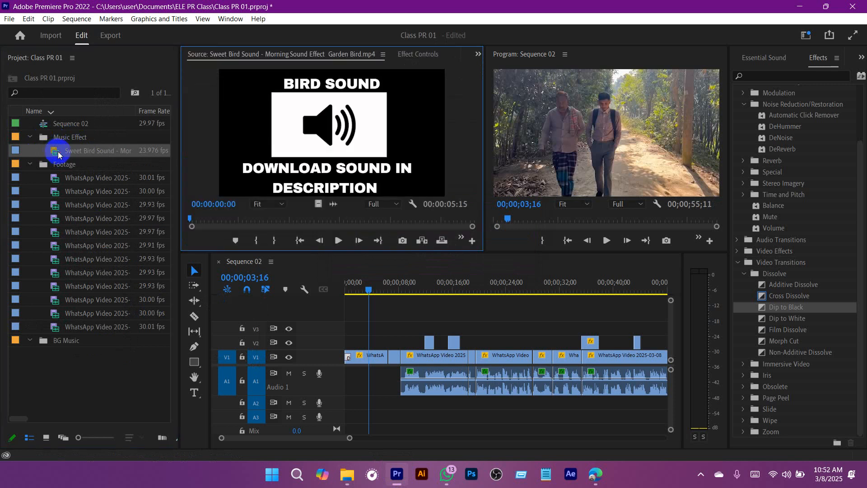
left_click(333, 203)
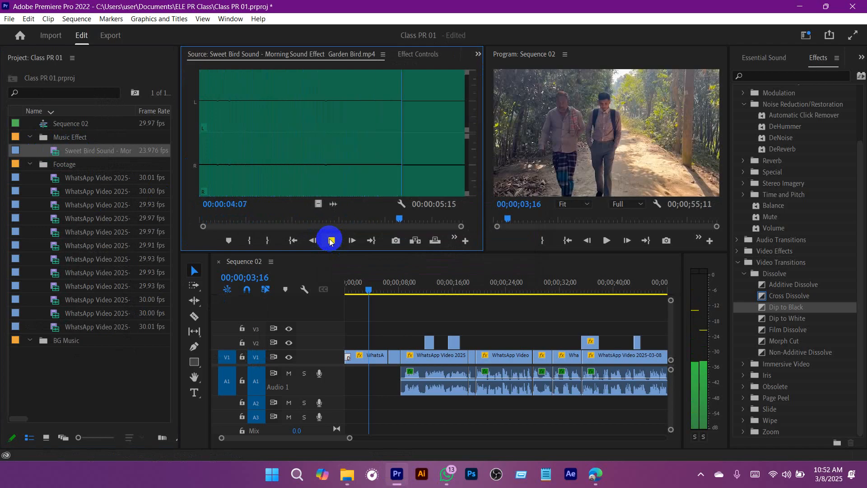
left_click(329, 240)
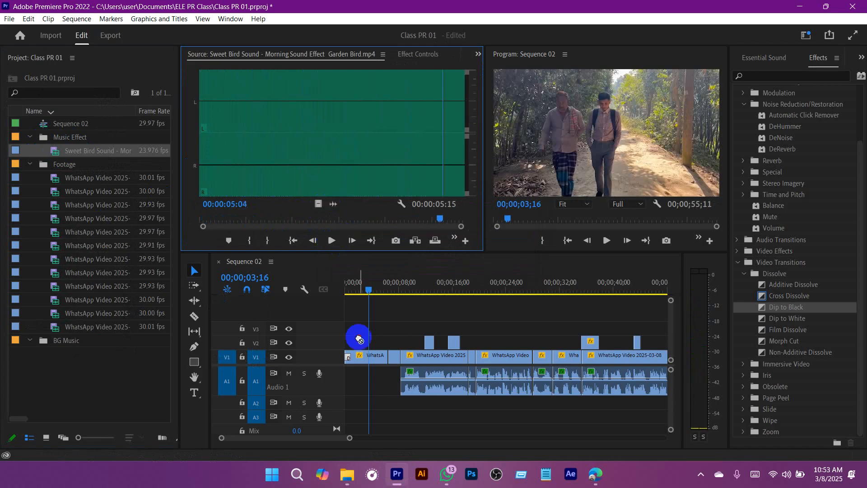
Step: Place only the bird sound's audio at the start of track A2, play it from the beginning, and make the track taller
left_click_drag(359, 339, 338, 401)
left_click_drag(372, 286, 313, 327)
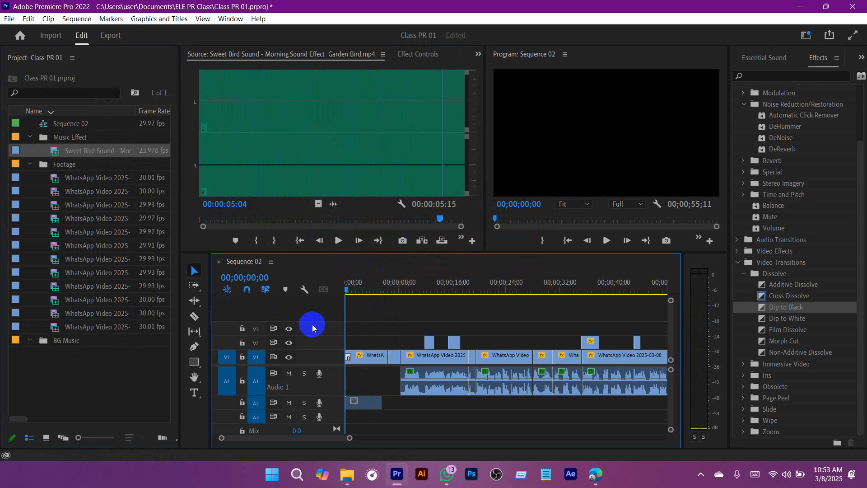
left_click_drag(349, 440, 289, 438)
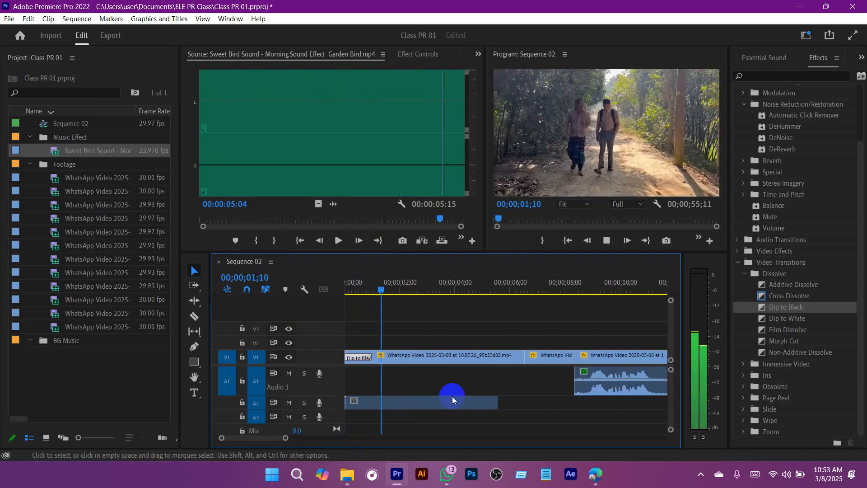
left_click(359, 402)
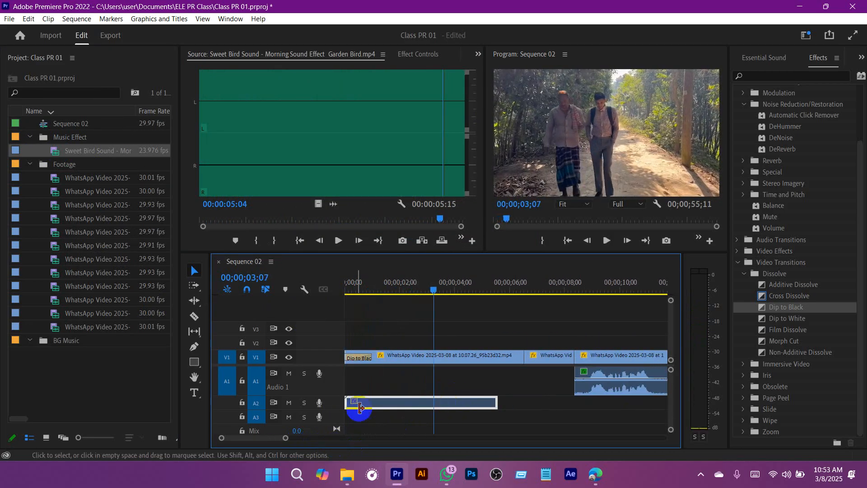
left_click_drag(334, 426, 334, 426)
scroll(448, 392, "down", 2)
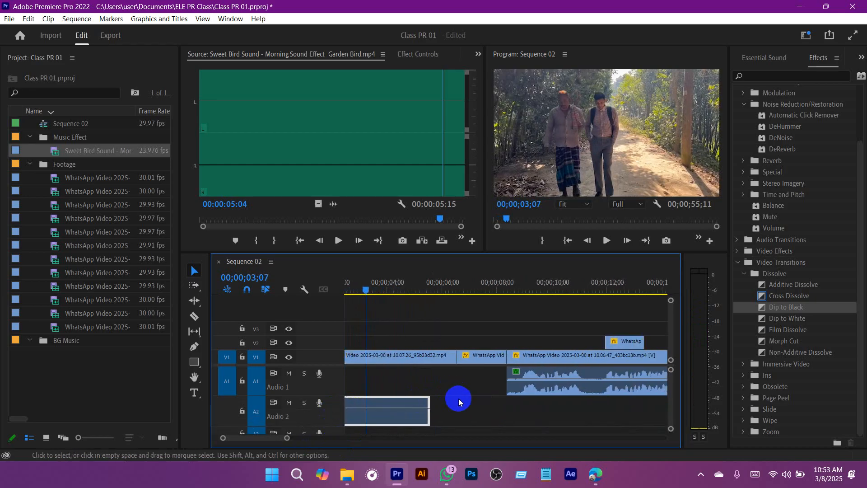
Step: Duplicate the bird sound clip on A2 so the copy begins at about 4.6 seconds, directly against the first clip
scroll(459, 402, "up", 2)
left_click_drag(444, 422, 609, 422)
left_click_drag(525, 416, 504, 418)
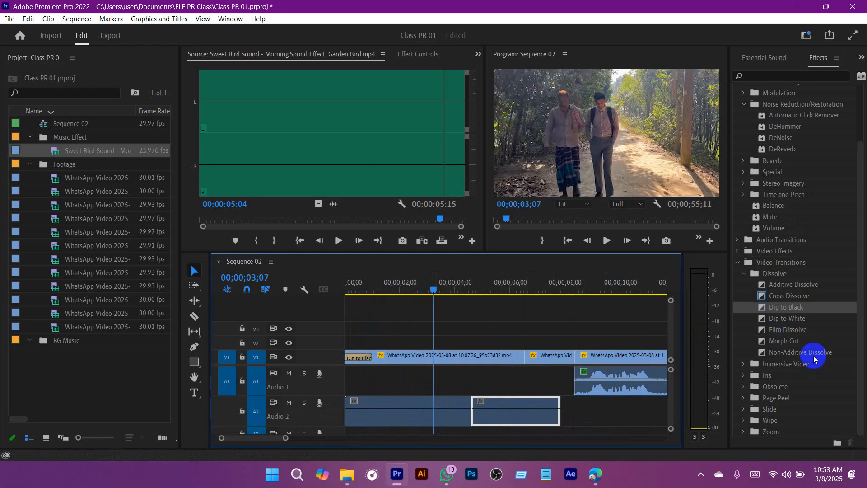
Step: Lower the audio gain of both bird sound clips on A2 and play the sequence from the start
left_click(419, 412, "shift")
right_click(419, 413)
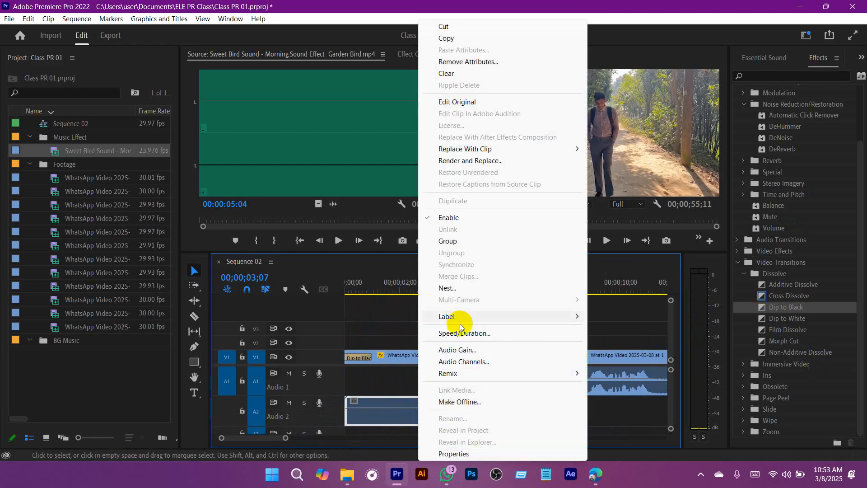
left_click(456, 350)
type("-2")
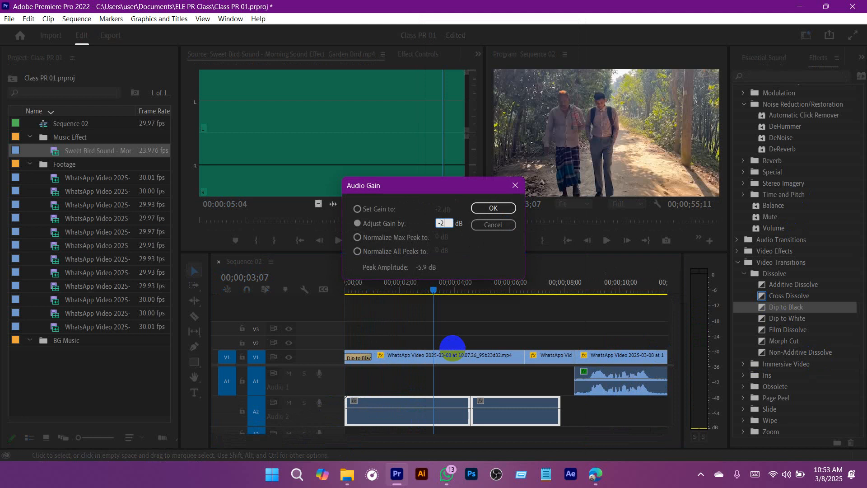
key("Return")
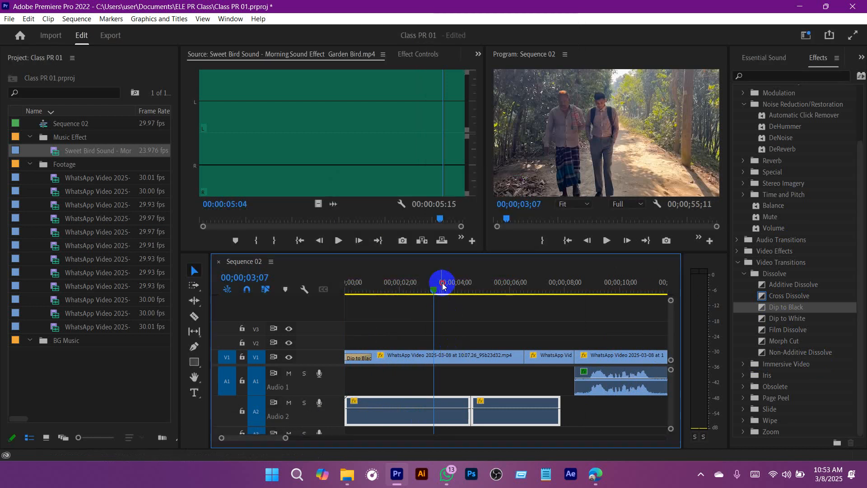
key("Home")
key("space")
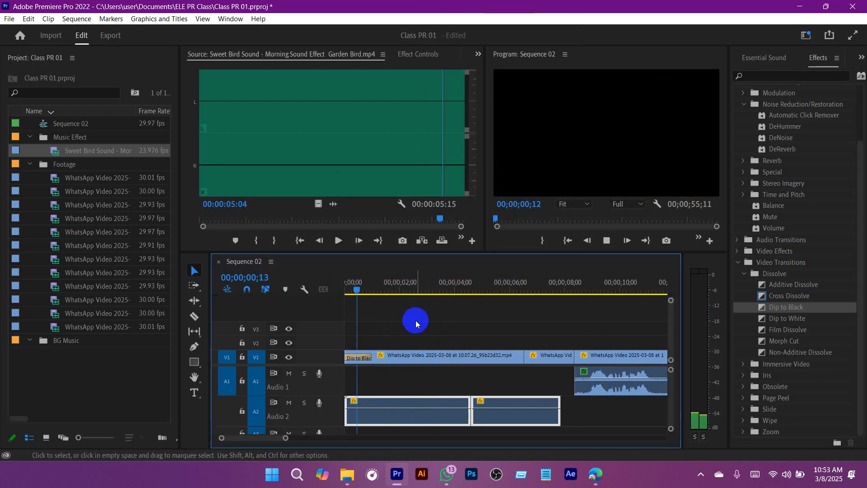
left_click(484, 312)
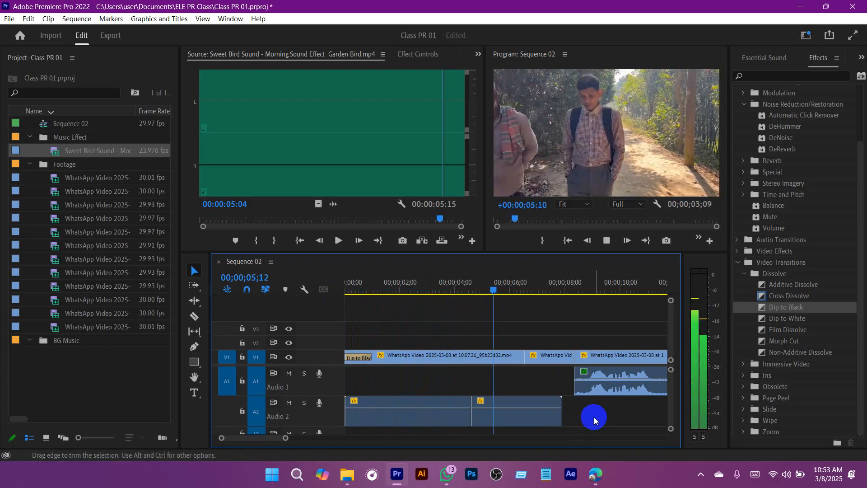
Step: Add a third bird sound clip on A2 reaching about 9 seconds, and save the project after playing it back
left_click_drag(568, 420, 519, 416)
mouse_move(520, 413)
left_mouse_down()
mouse_move(562, 411)
mouse_move(553, 425)
mouse_move(528, 415)
left_mouse_up()
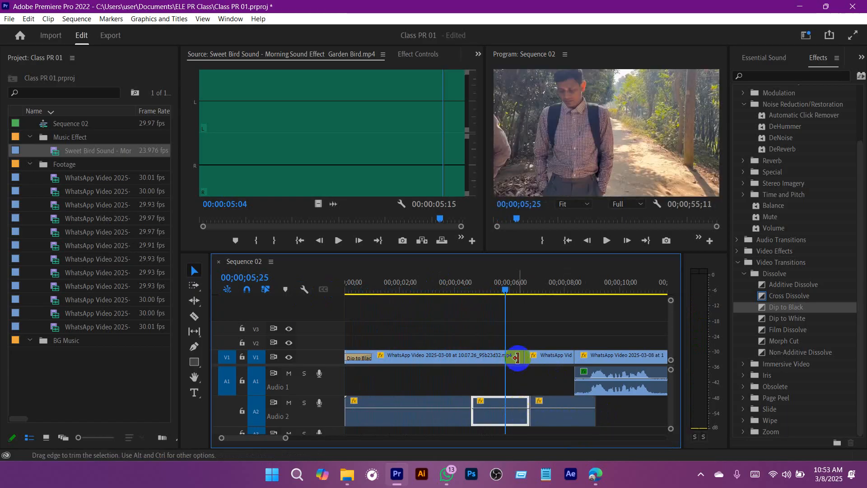
key("ctrl+s")
left_click(341, 289)
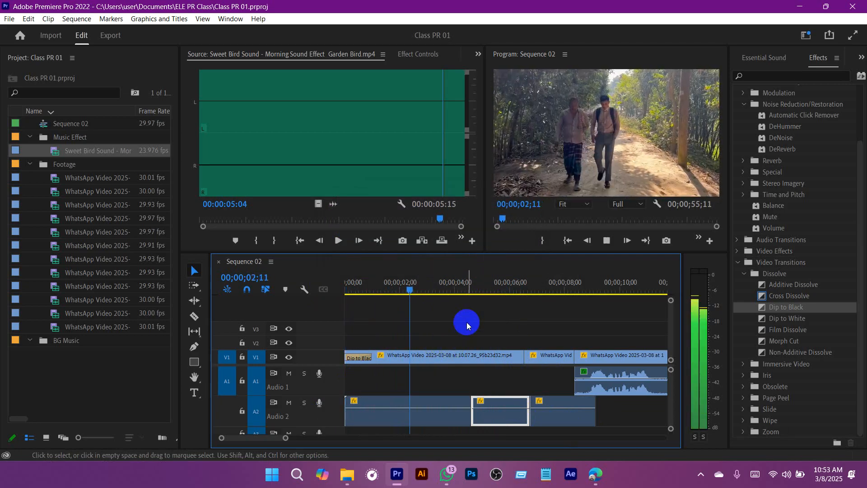
key("space")
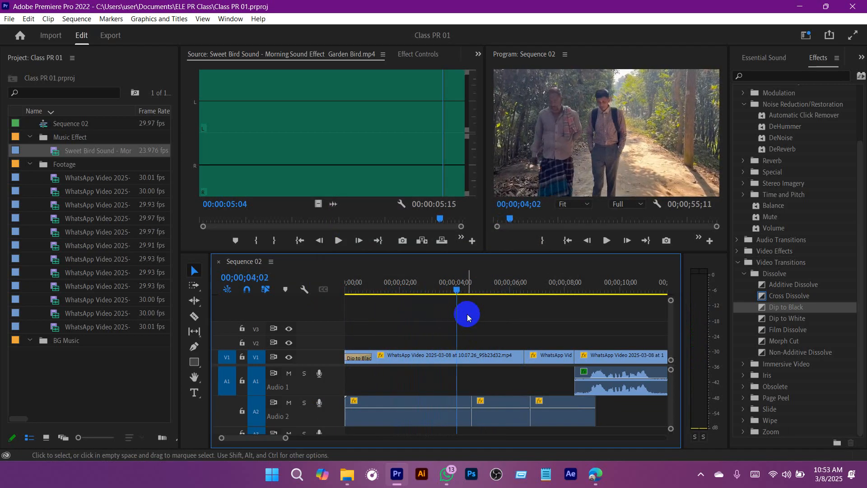
key("ctrl+s")
Step: Import Yonder Hill (feat. Keith Murphy).mp4 and Drifter.mp4 from the Downloads folder into the BG Music bin
mouse_move(347, 474)
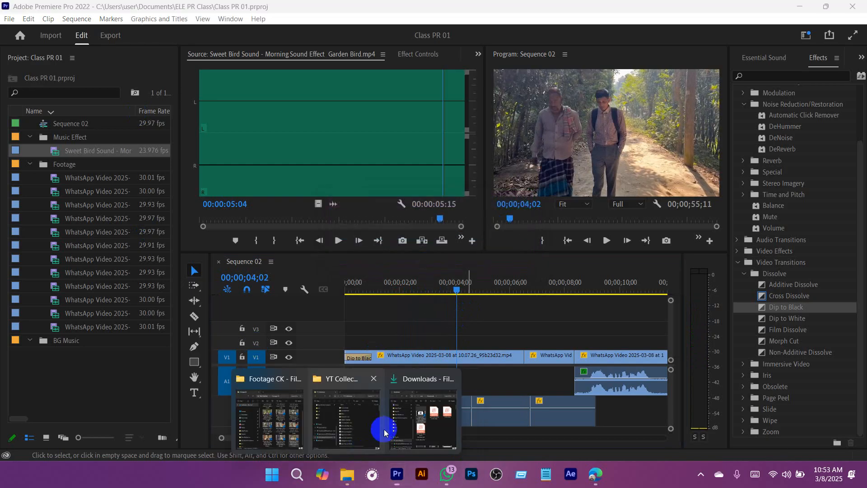
mouse_move(423, 412)
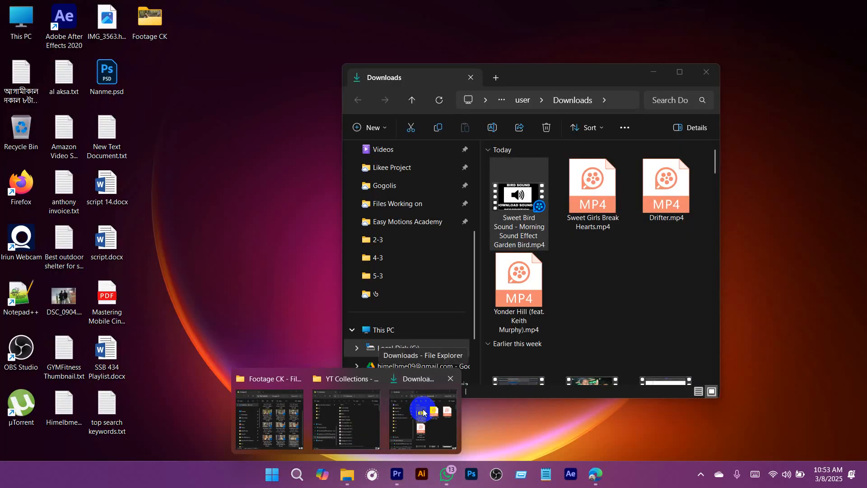
left_click(423, 411)
left_click(532, 281)
left_click(595, 213, "shift")
left_click(661, 209, "shift")
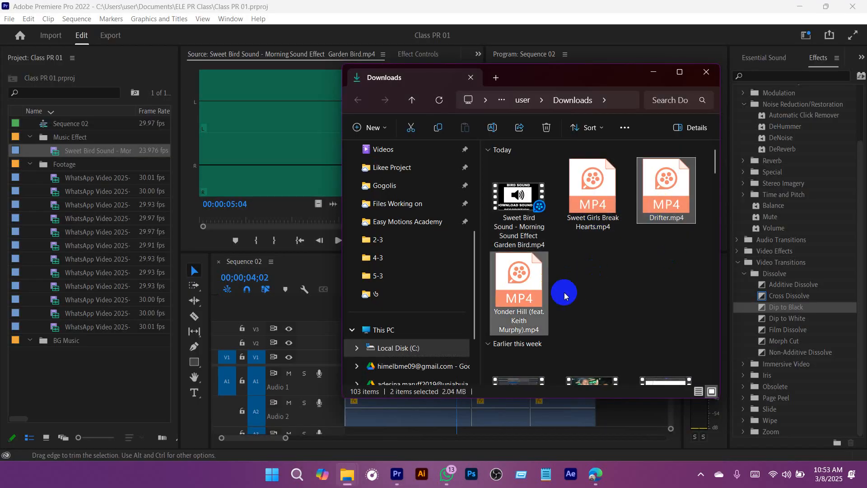
left_click_drag(524, 289, 66, 345)
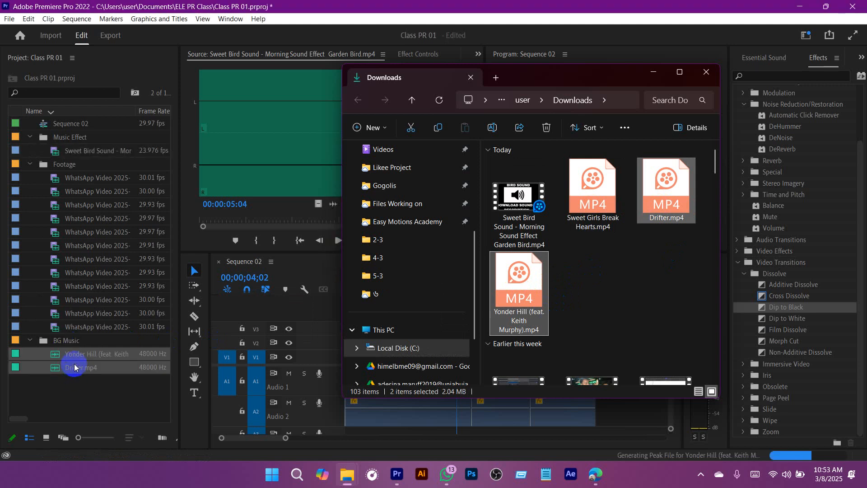
Step: Preview the Yonder Hill and Drifter tracks in the Source monitor
left_click(74, 381)
double_click(55, 354)
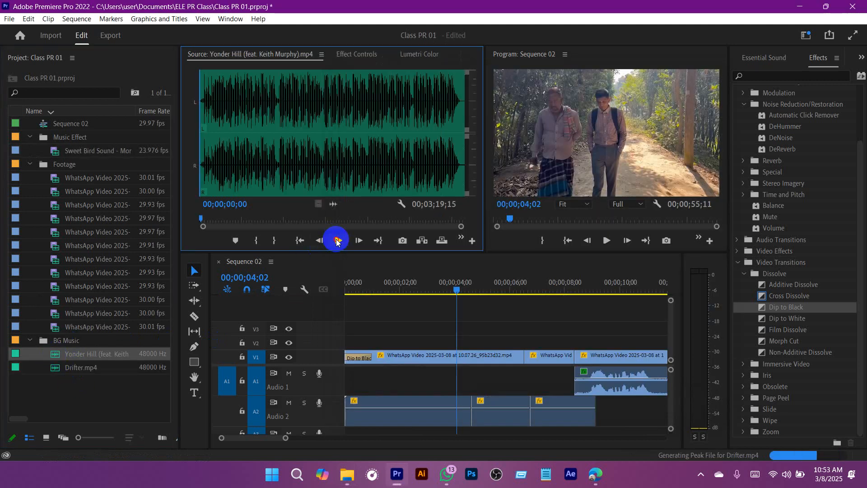
left_click(337, 241)
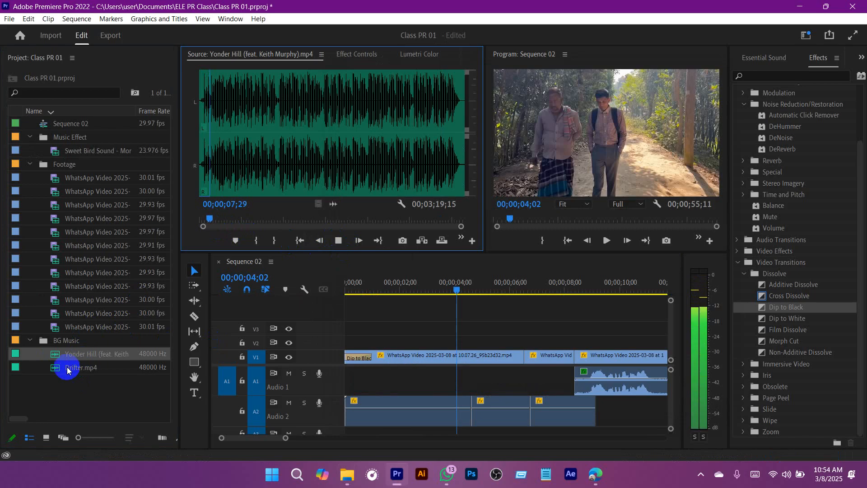
double_click(53, 366)
left_click(339, 243)
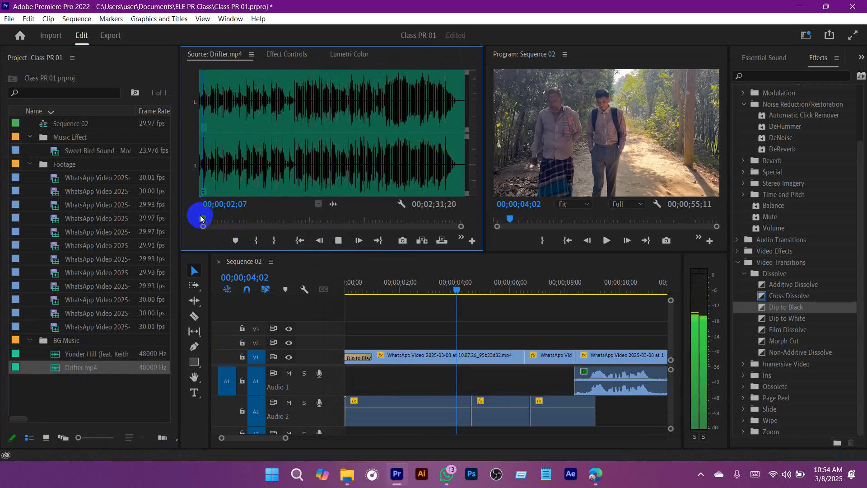
Step: Mark the Yonder Hill source with an In point at 00;00;02;04 and an Out point at 00;00;13;09
double_click(53, 353)
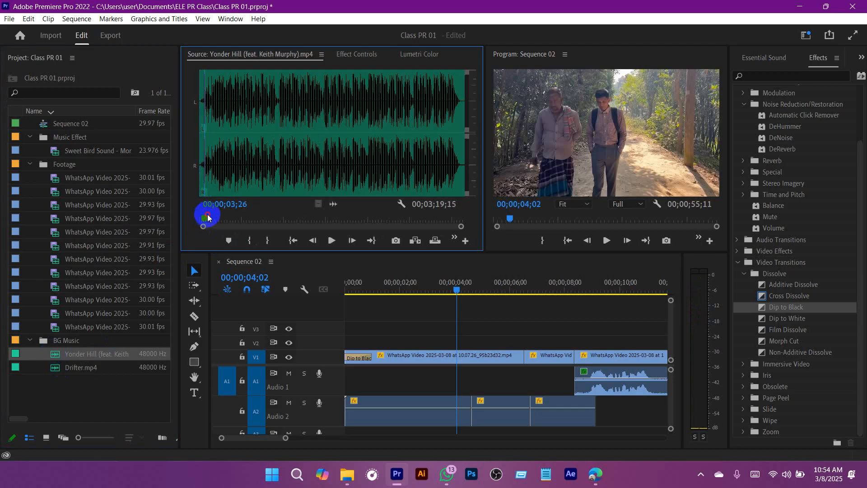
left_click(248, 242)
left_click(339, 241)
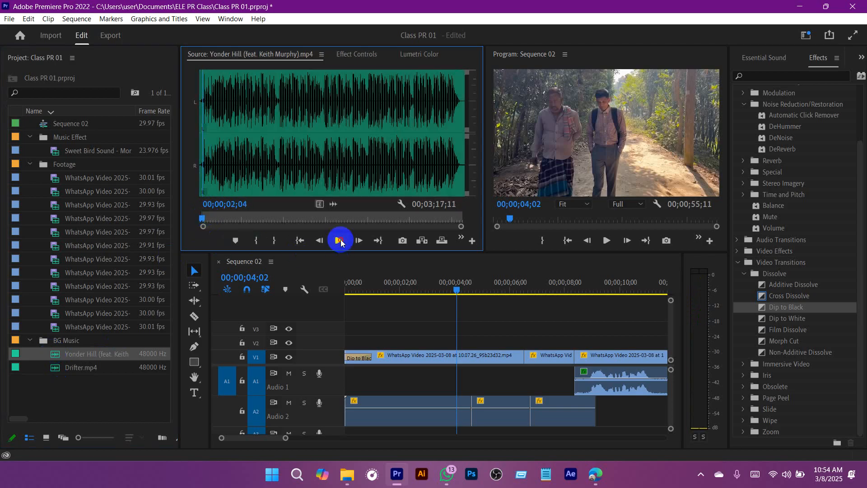
left_click(217, 220)
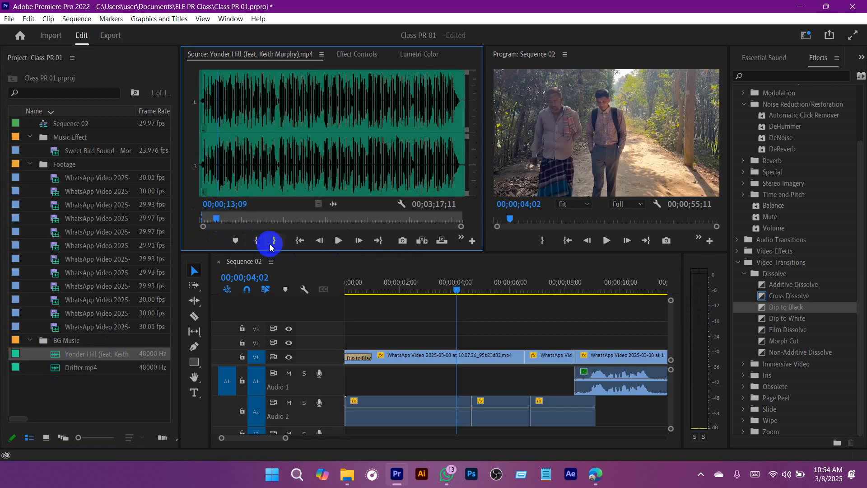
left_click(273, 242)
Step: Insert the marked Yonder Hill audio at the start of track A3 in Sequence 02
scroll(630, 339, "down", 1)
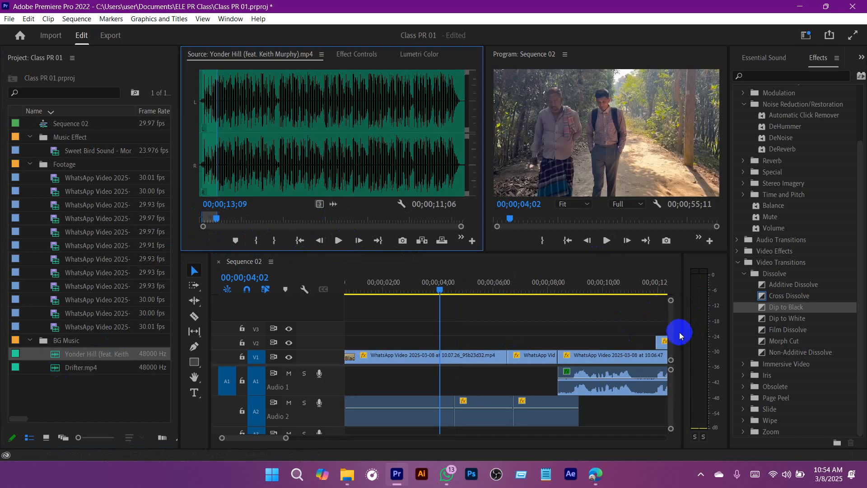
mouse_move(671, 402)
left_mouse_down()
mouse_move(670, 415)
mouse_move(670, 400)
left_mouse_up()
scroll(671, 402, "down", 3)
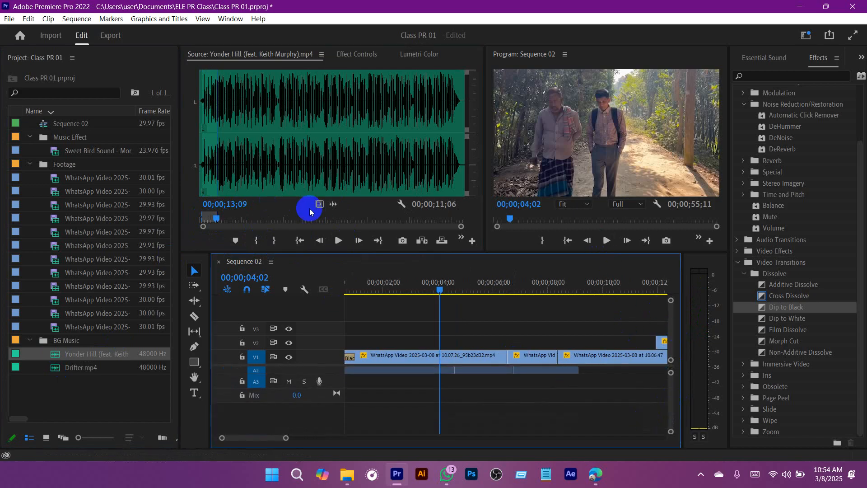
left_click_drag(335, 205, 354, 380)
Step: Trim about 1.4 seconds off the beginning of the A3 music clip, keeping it at the sequence start, and save the project
left_click_drag(455, 290, 388, 293)
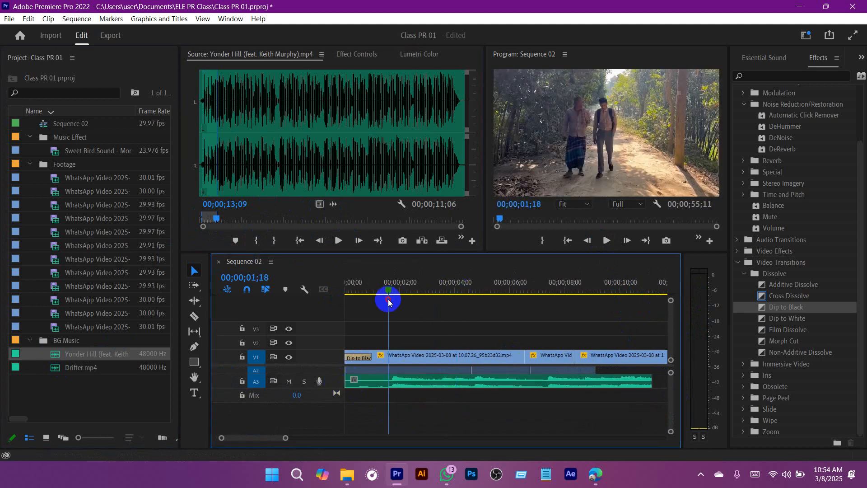
left_click_drag(347, 383, 373, 385)
left_click_drag(387, 292, 293, 286)
key("ctrl+s")
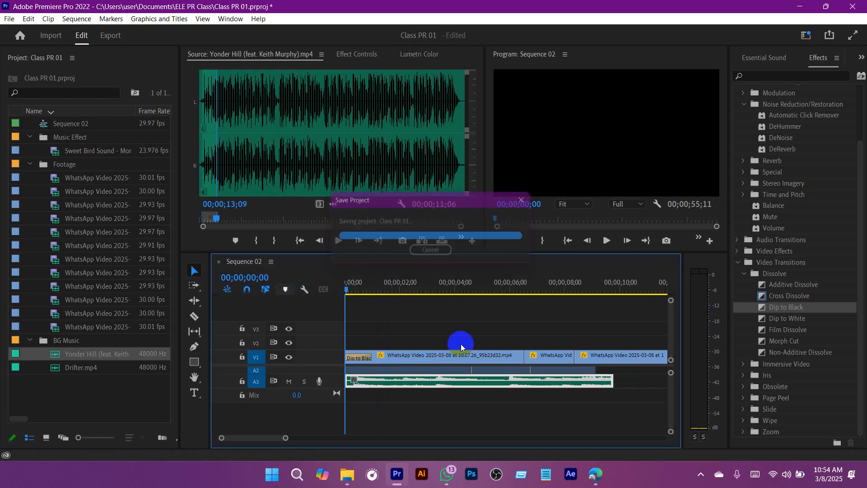
Step: Enlarge the timeline area, play the sequence, and adjust the A3 music clip's gain by -2 dB
left_click_drag(547, 251, 542, 215)
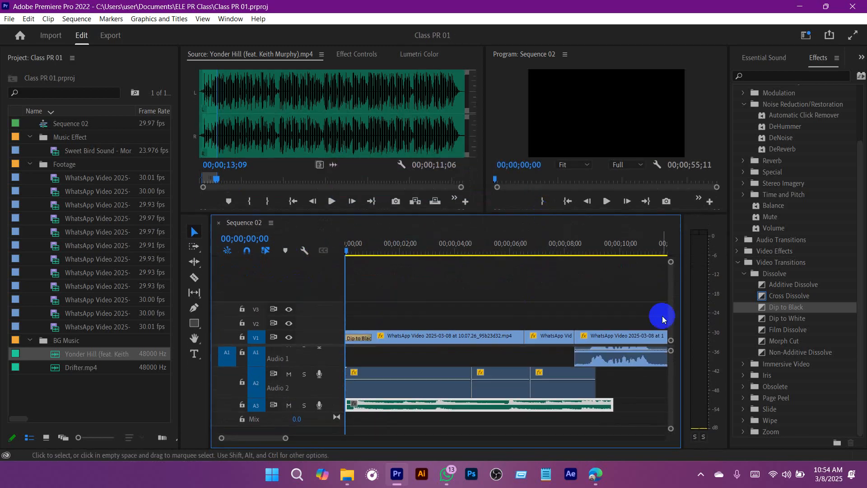
key("space")
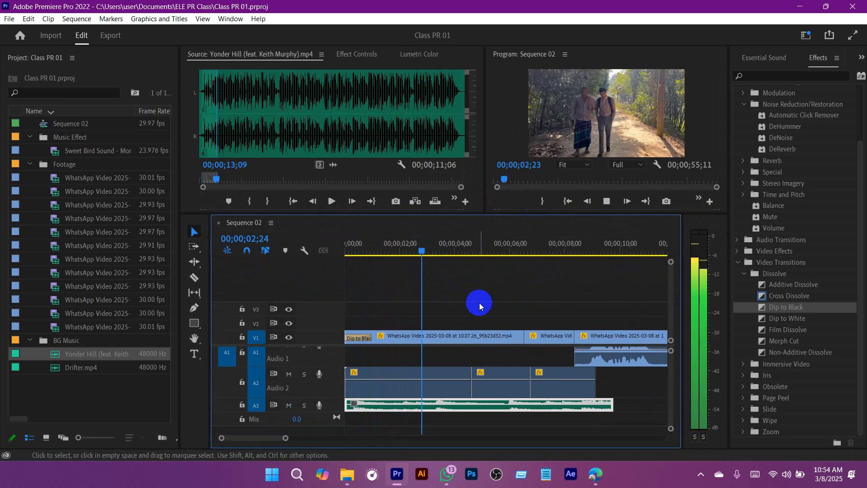
right_click(555, 409)
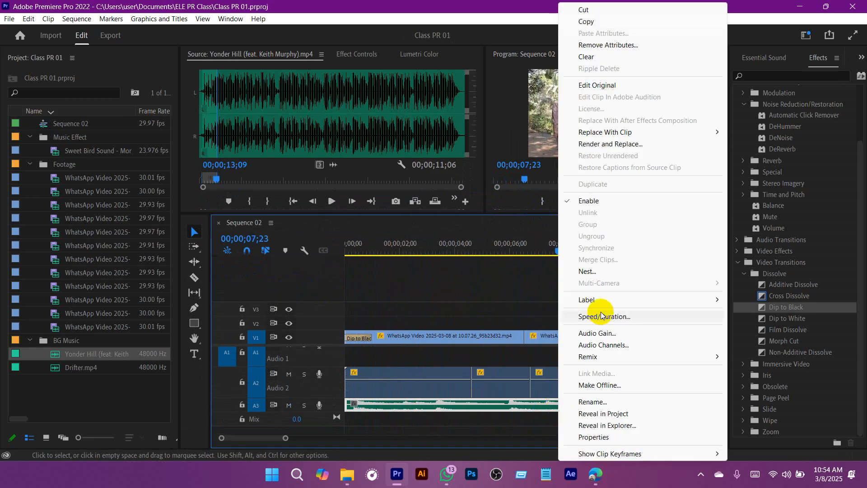
left_click(602, 335)
type("-5")
key("Return")
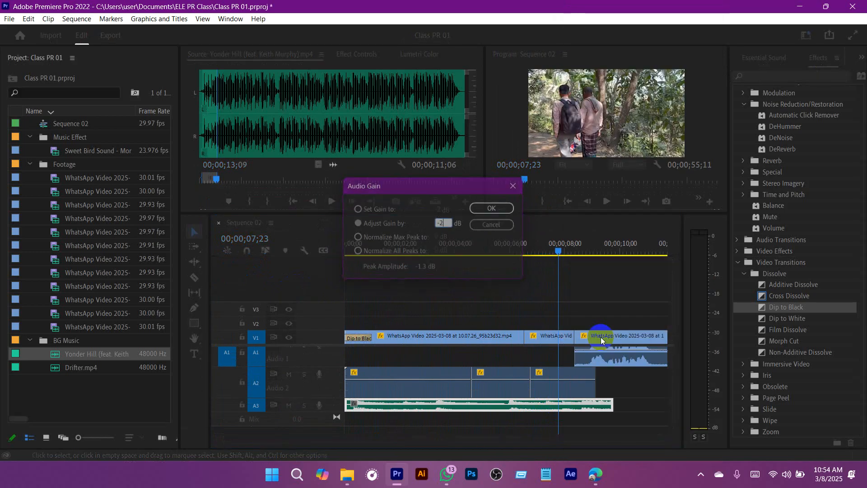
Step: Cut the three bird sound clips from track A2 and move the music clip from A3 onto A2 at the sequence start
left_click_drag(558, 251, 588, 260)
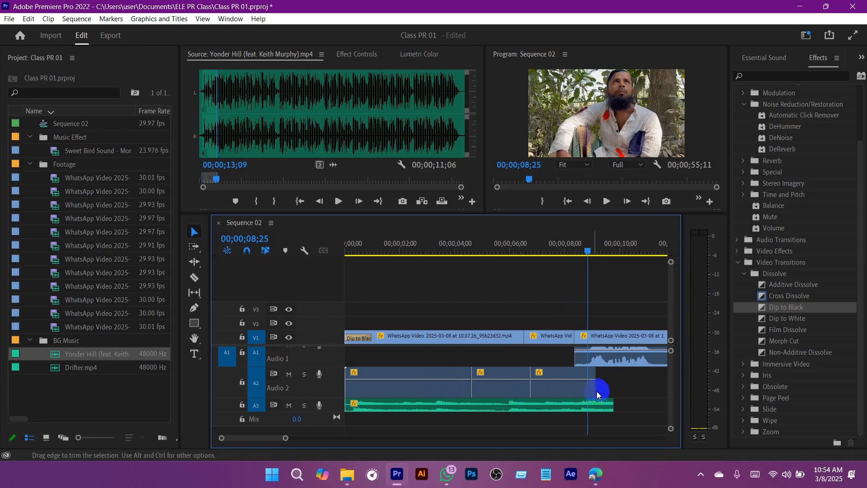
left_click_drag(635, 368, 345, 398)
left_click_drag(441, 388, 440, 424)
mouse_move(671, 376)
left_mouse_down()
mouse_move(671, 389)
mouse_move(671, 373)
left_mouse_up()
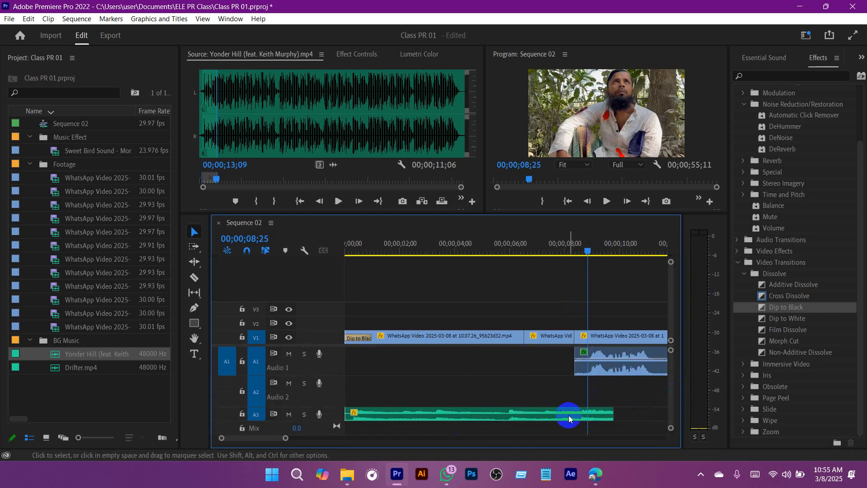
left_click_drag(567, 416, 568, 398)
Step: Paste the bird sound clips at 00;01;55;18, past the end of the sequence, and move them down to track A3
scroll(641, 395, "down", 5)
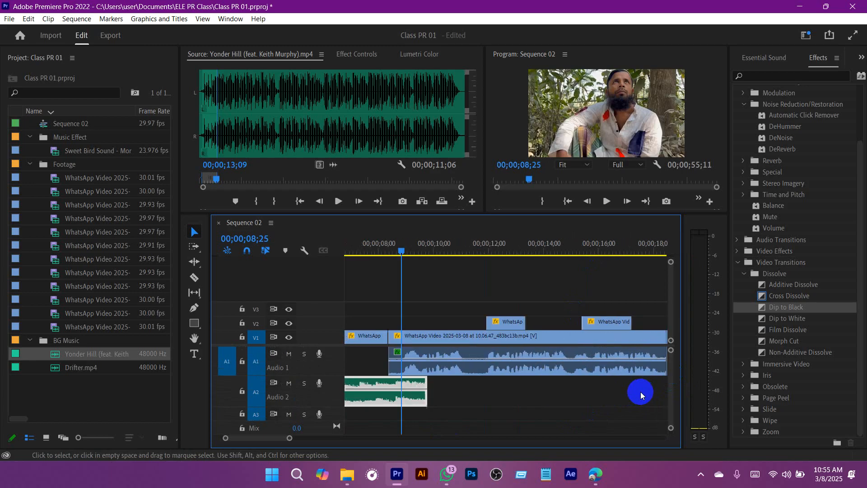
left_click_drag(293, 439, 456, 440)
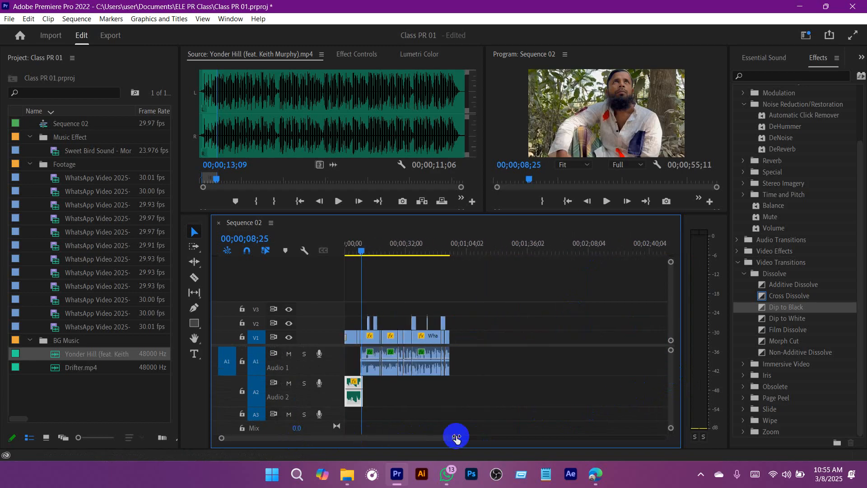
left_click(565, 252)
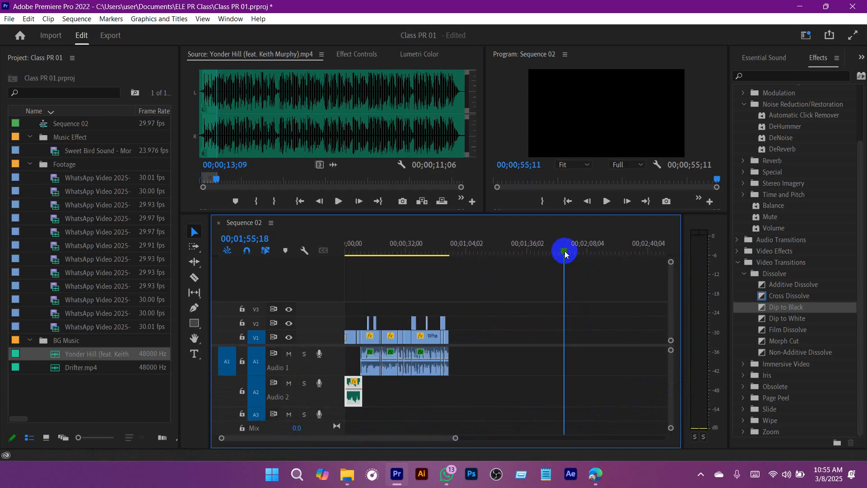
key("ctrl+v")
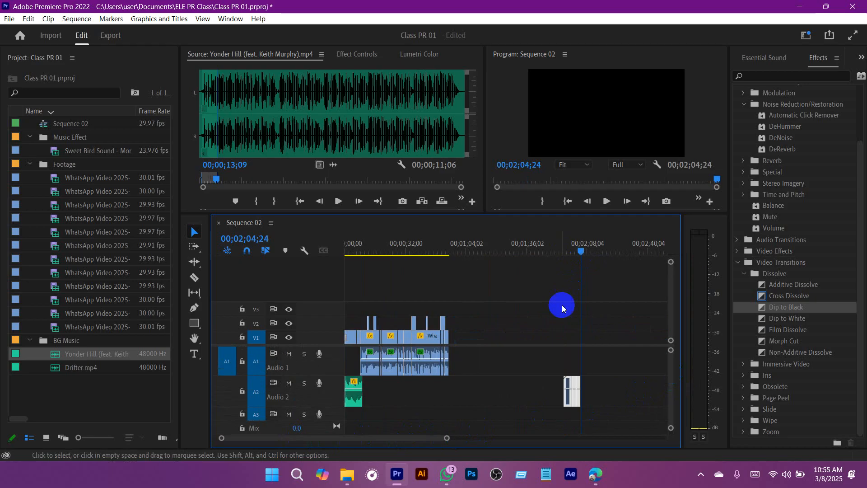
left_click_drag(448, 439, 440, 438)
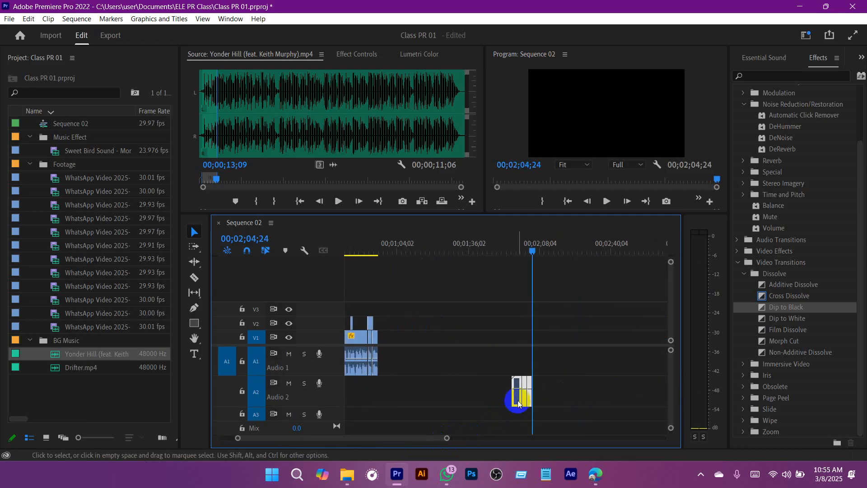
left_click_drag(518, 397, 515, 414)
Step: Move the pasted bird sound clips along track A3 to the start of the sequence, beneath the music clip
left_click_drag(444, 439, 325, 439)
left_click(366, 417)
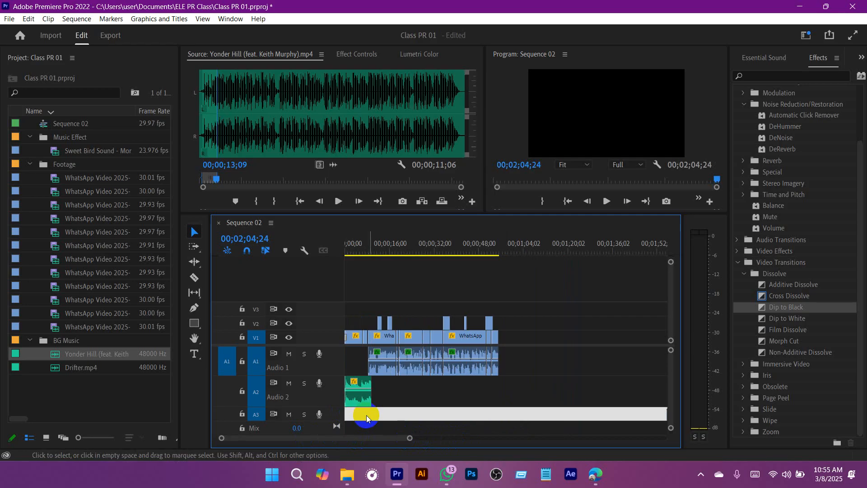
left_click(532, 403)
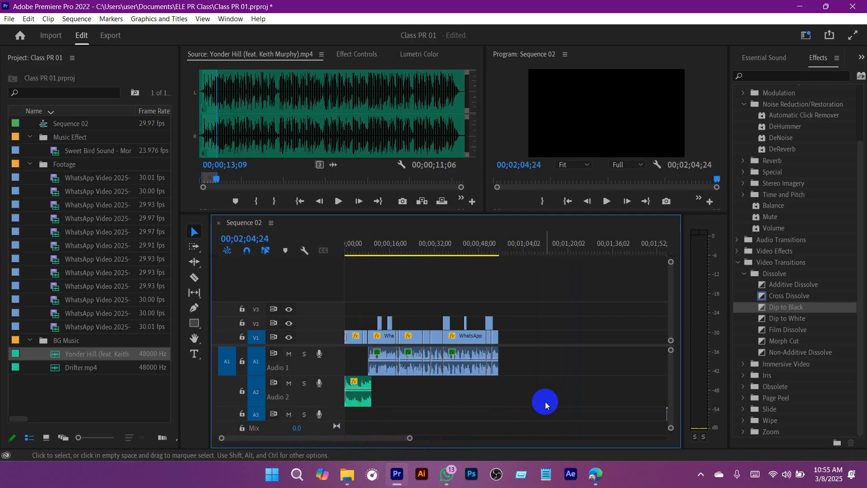
left_click_drag(411, 441, 457, 438)
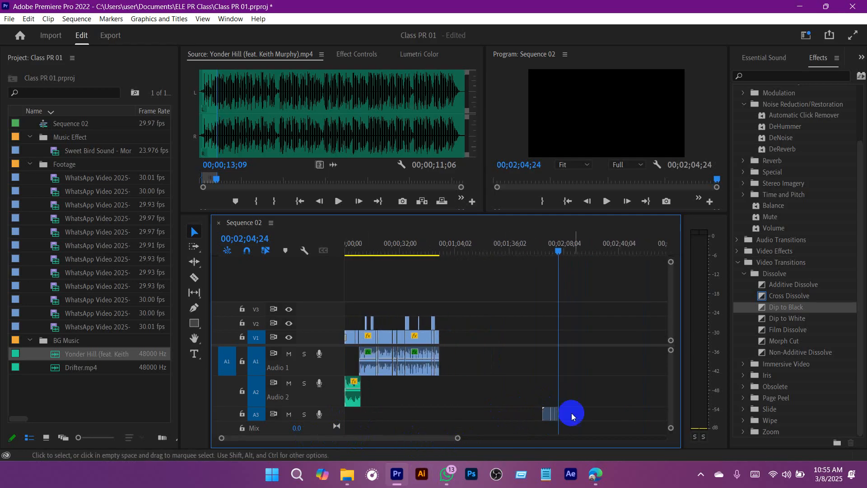
left_click_drag(546, 414, 330, 418)
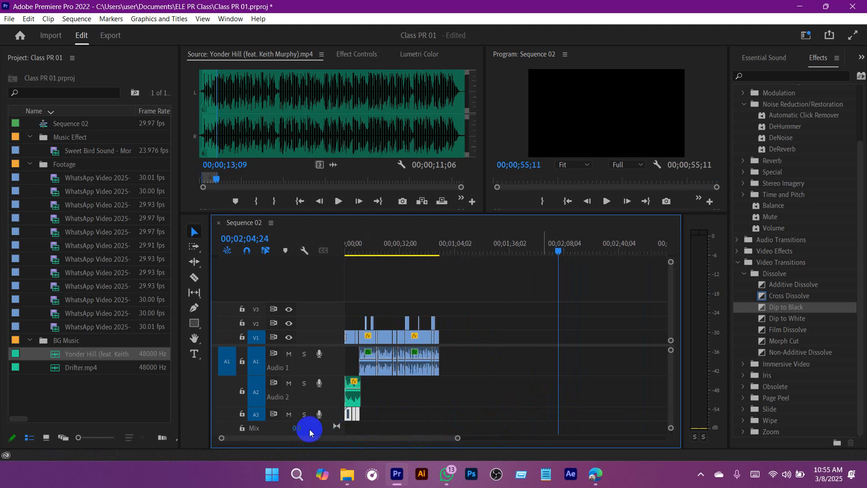
Step: Play the sequence from its start until the end of the A2 music clip, and save the project
left_click_drag(458, 438, 283, 437)
left_click(355, 439)
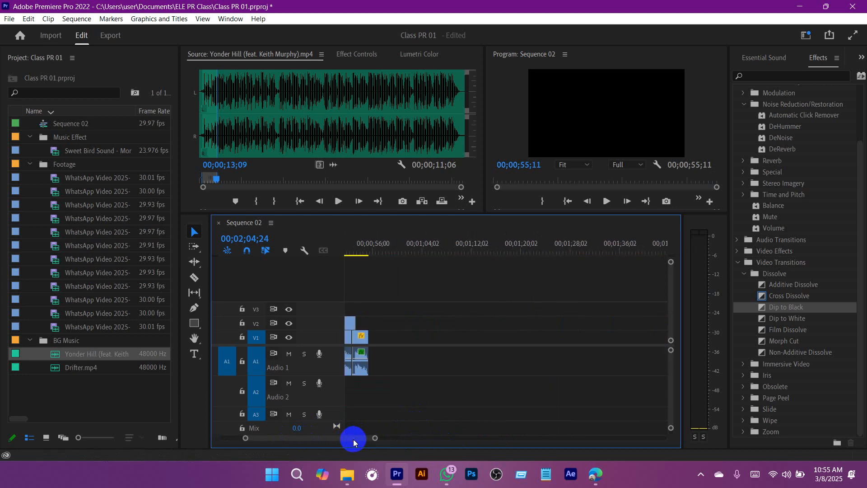
left_click(305, 441)
left_click(356, 247)
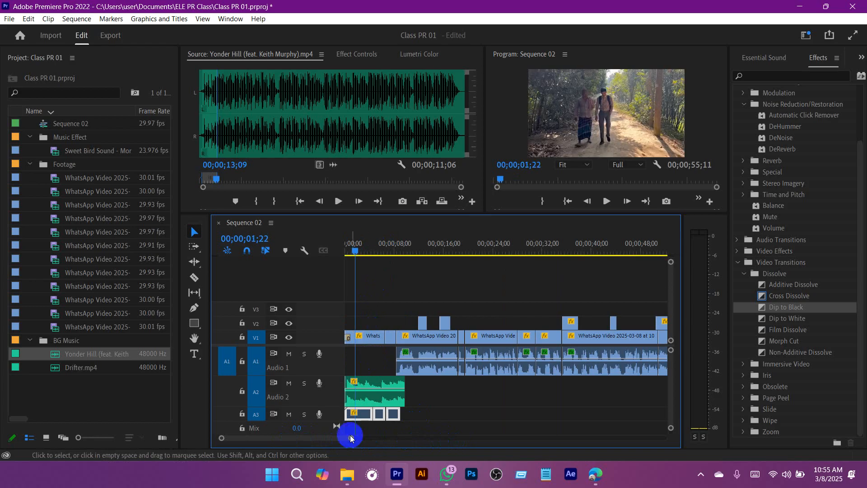
mouse_move(351, 438)
left_mouse_down()
mouse_move(322, 439)
mouse_move(336, 434)
left_mouse_up()
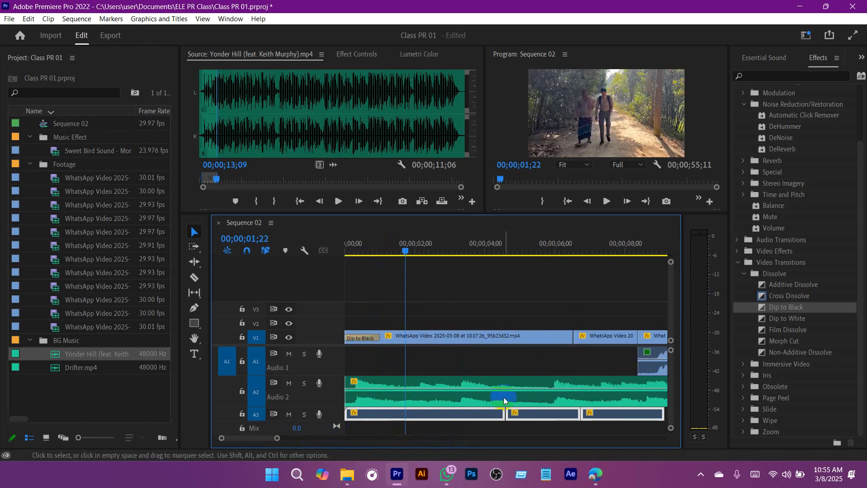
left_click_drag(410, 243, 336, 261)
key("space")
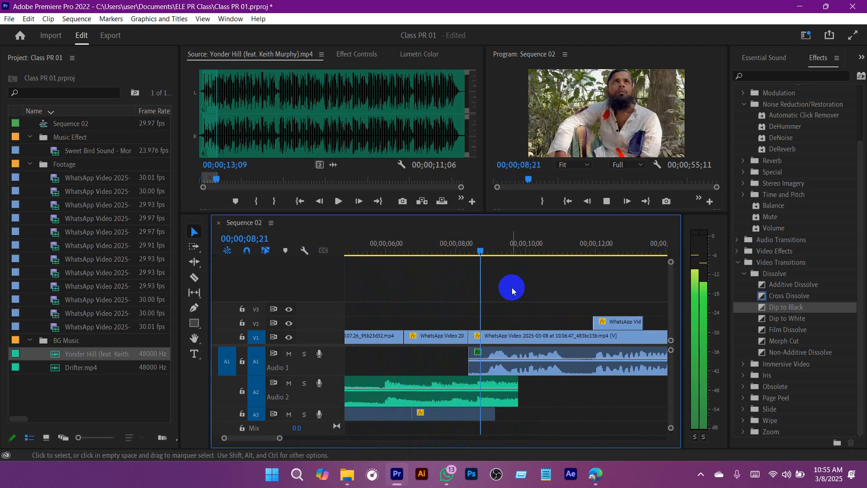
key("space")
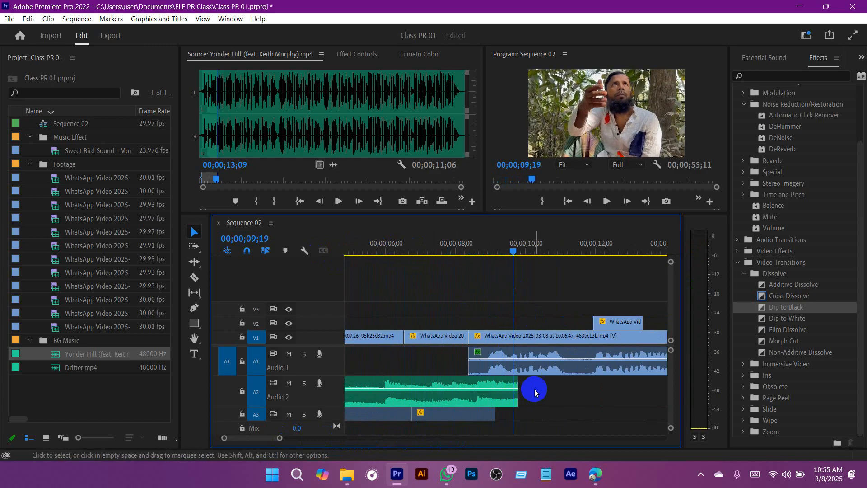
key("ctrl+s")
Step: Add a volume keyframe to the A2 music clip where the voice audio on track A1 begins
left_click_drag(513, 250, 467, 257)
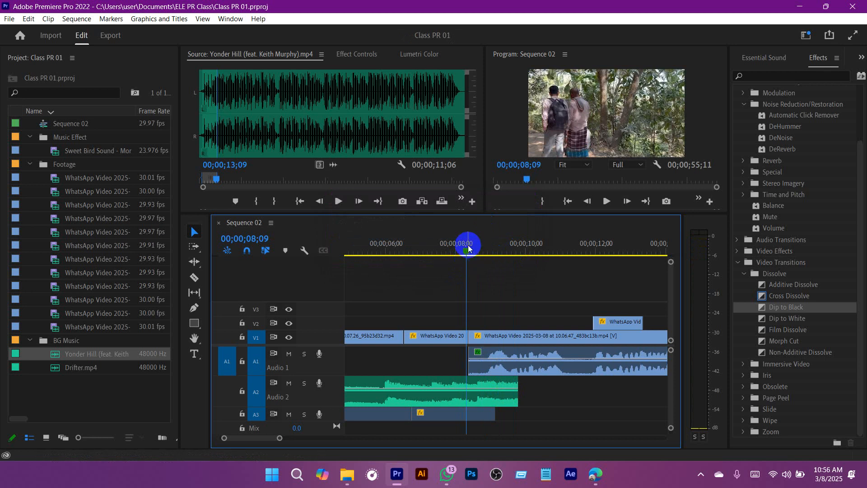
key("ctrl+s")
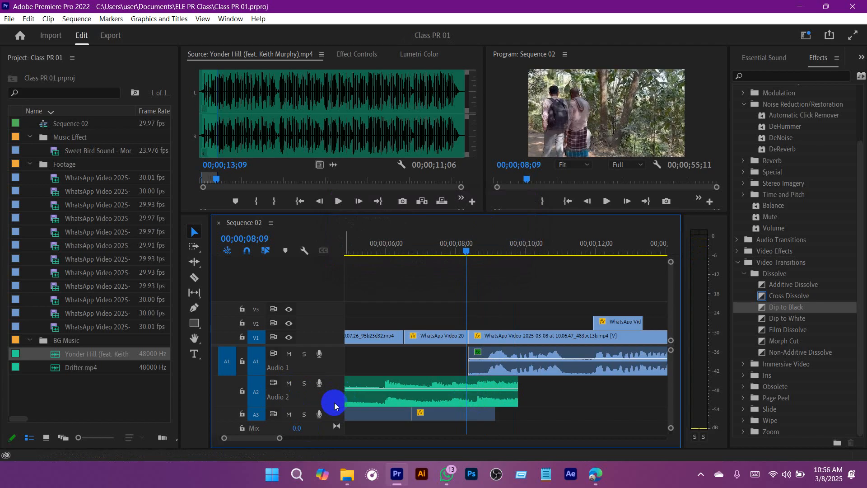
left_click_drag(335, 406, 334, 394)
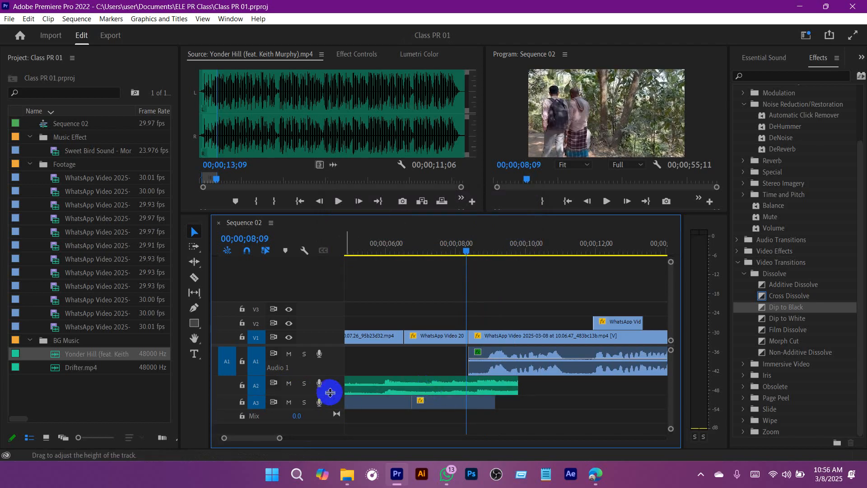
left_click_drag(330, 392, 333, 405)
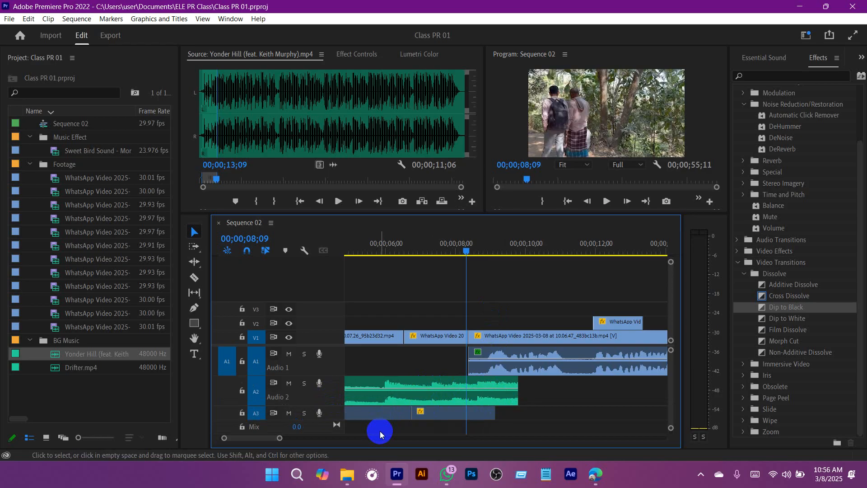
left_click(468, 389, "ctrl")
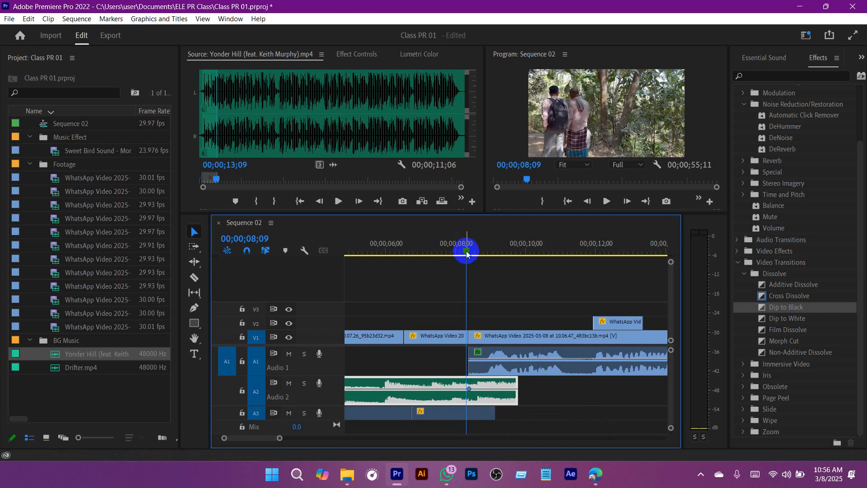
Step: Add a second volume keyframe just after the first and a third one, lowered near the A2 music clip's end
left_click_drag(466, 246, 485, 246)
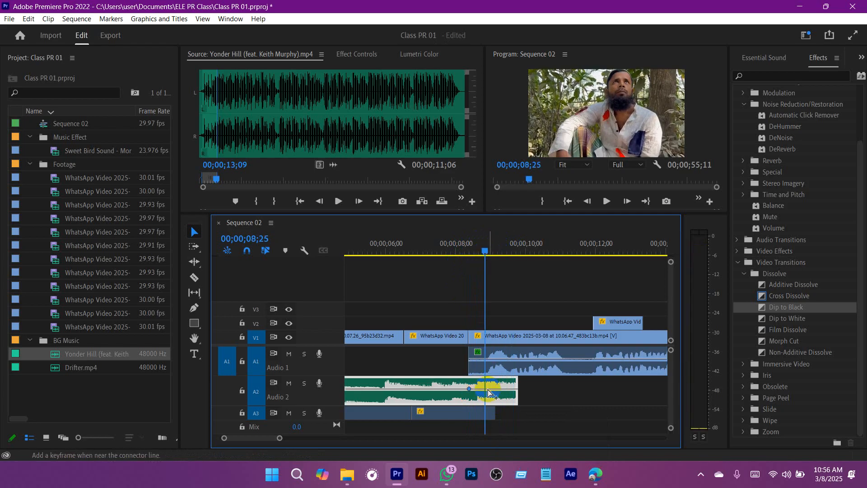
left_click_drag(484, 251, 458, 249)
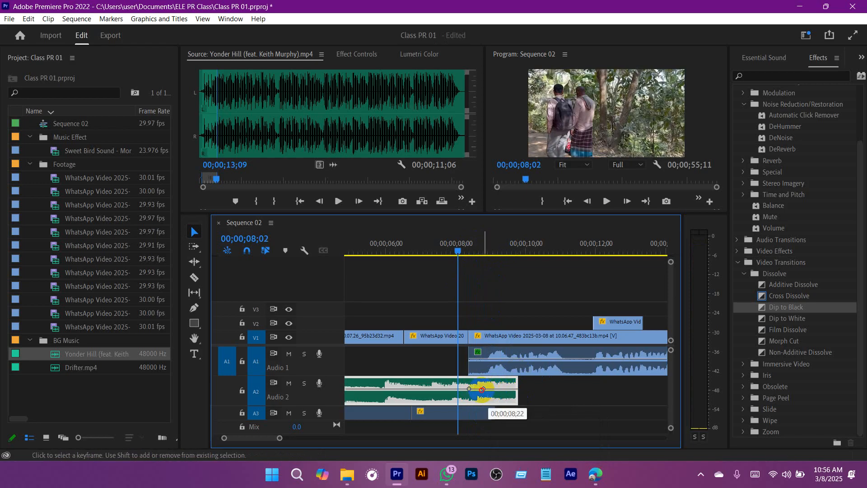
left_click_drag(482, 389, 478, 389)
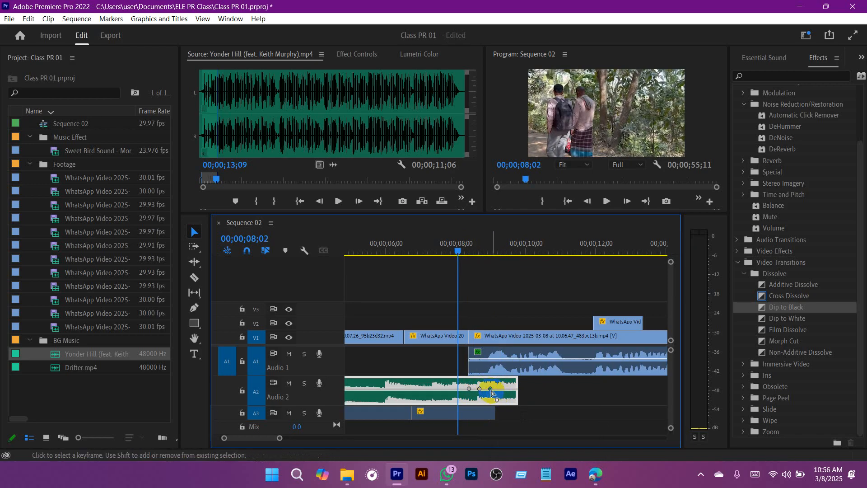
left_click_drag(501, 393, 509, 399)
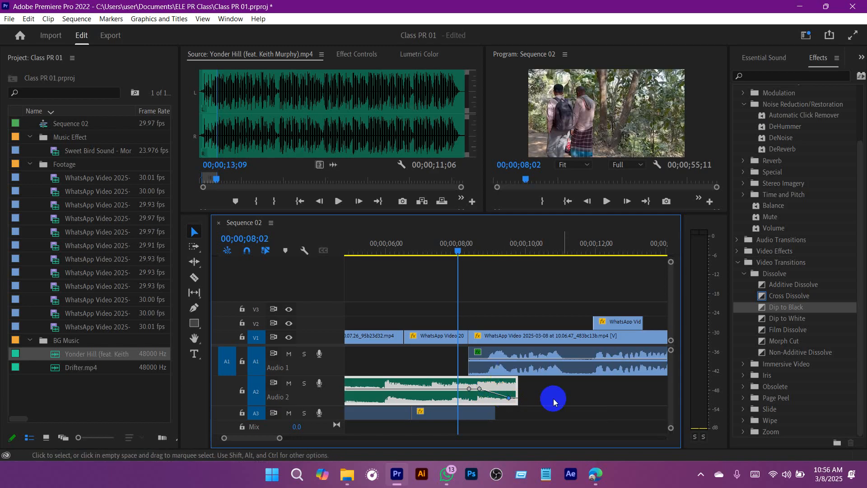
Step: Play the fade-out at the end of the A2 music clip to hear how it blends into the voice
key("space")
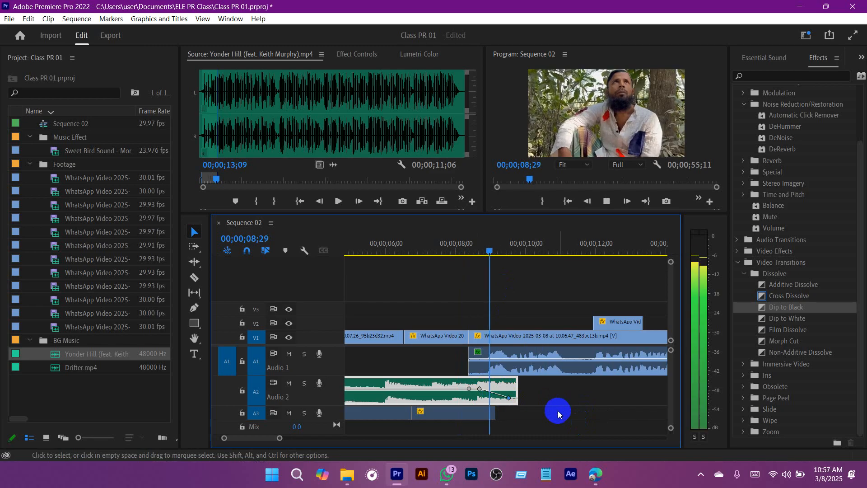
left_click_drag(524, 246, 420, 242)
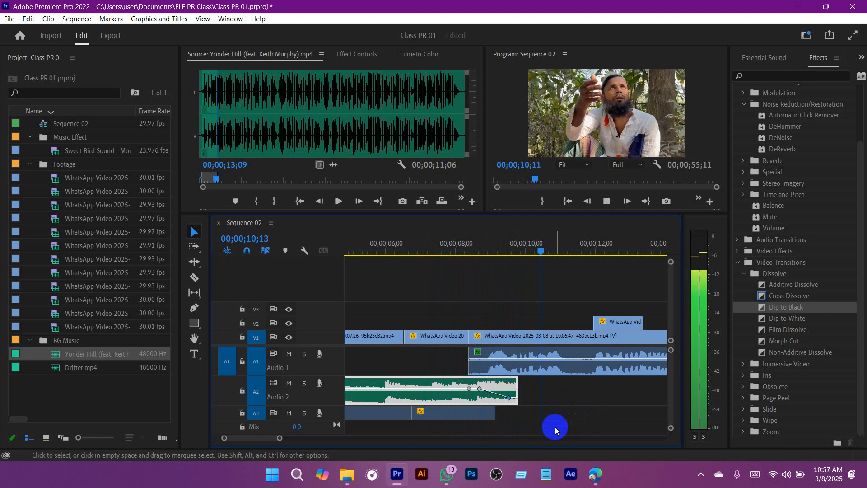
key("space")
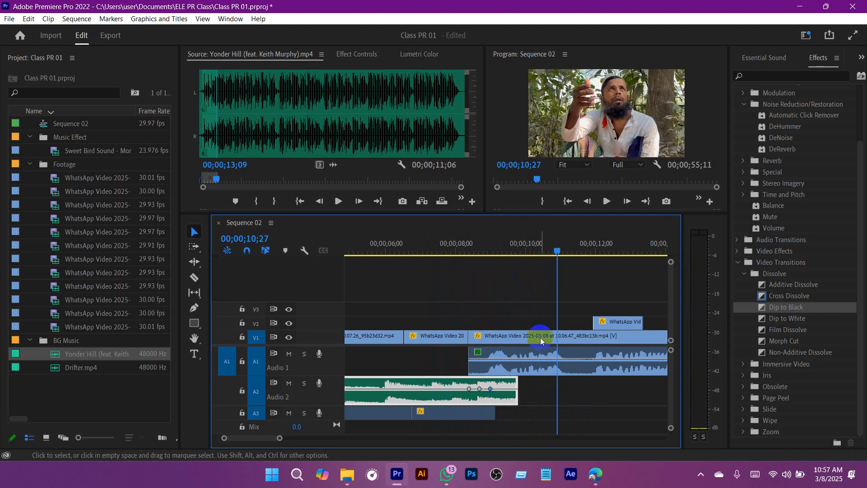
left_click_drag(517, 388, 500, 391)
left_click(481, 244)
key("space")
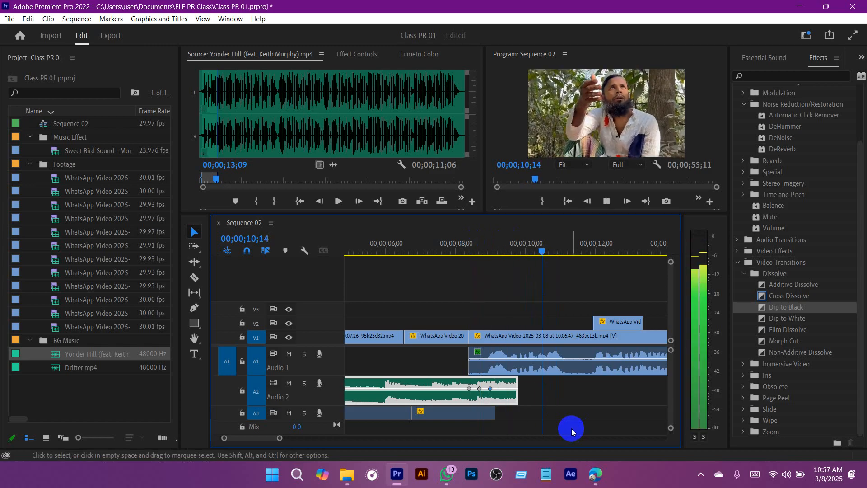
key("space")
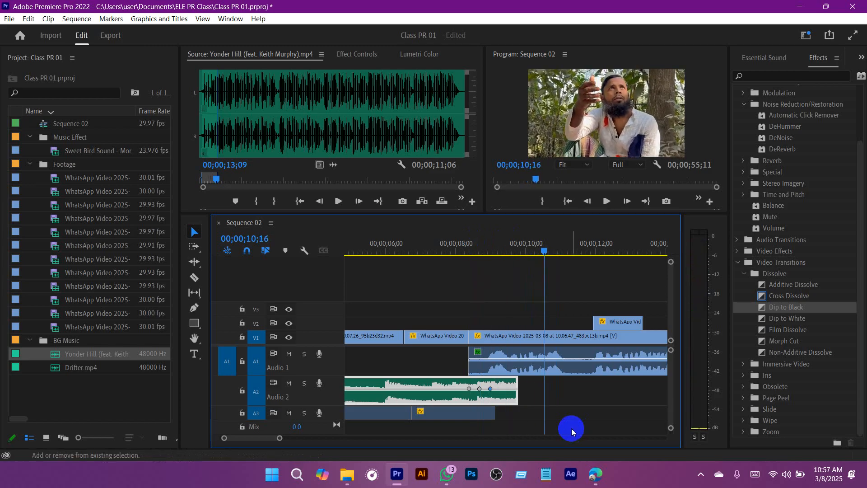
key("ctrl+z")
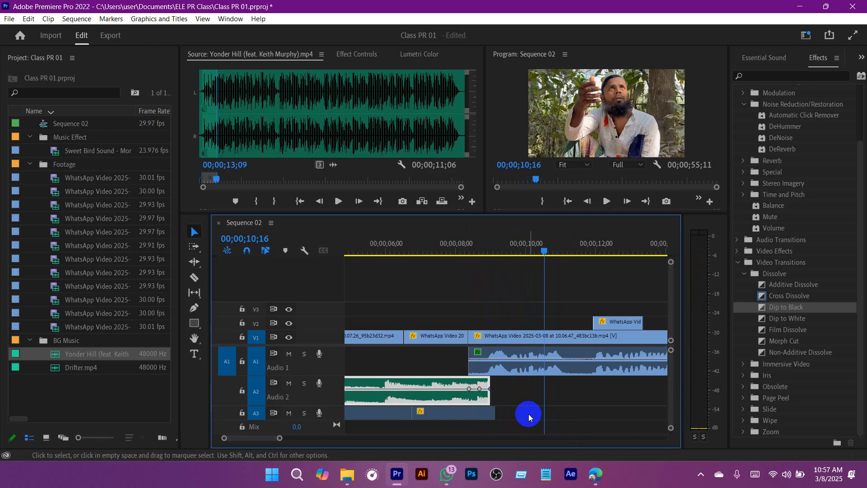
key("ctrl+shift+z")
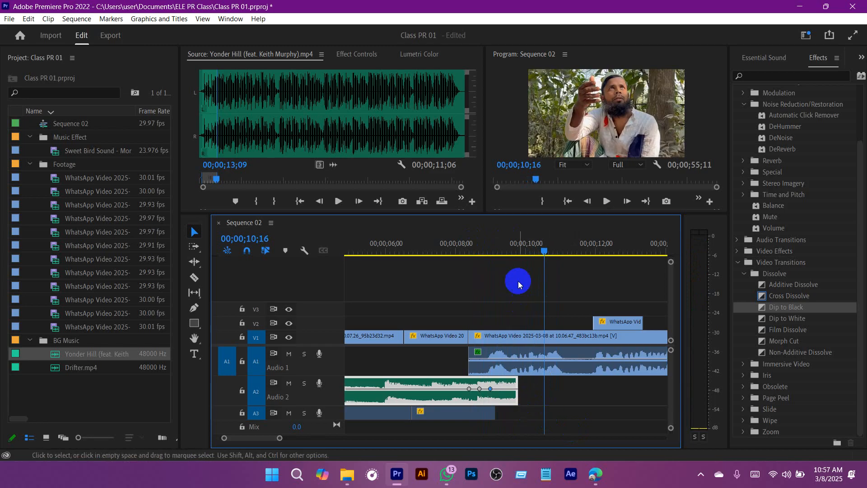
Step: Move the A2 music clip's third volume keyframe down near the clip's end for a fade-out, and save the project
left_click_drag(515, 244, 497, 244)
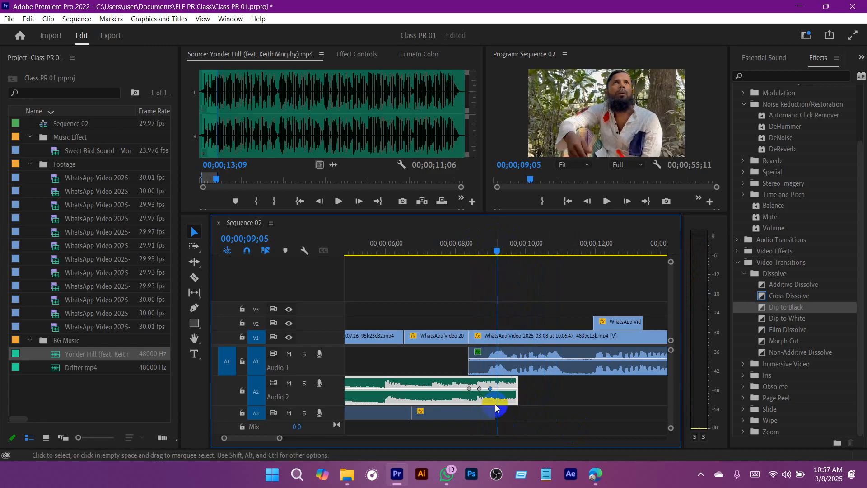
left_click_drag(490, 388, 513, 399)
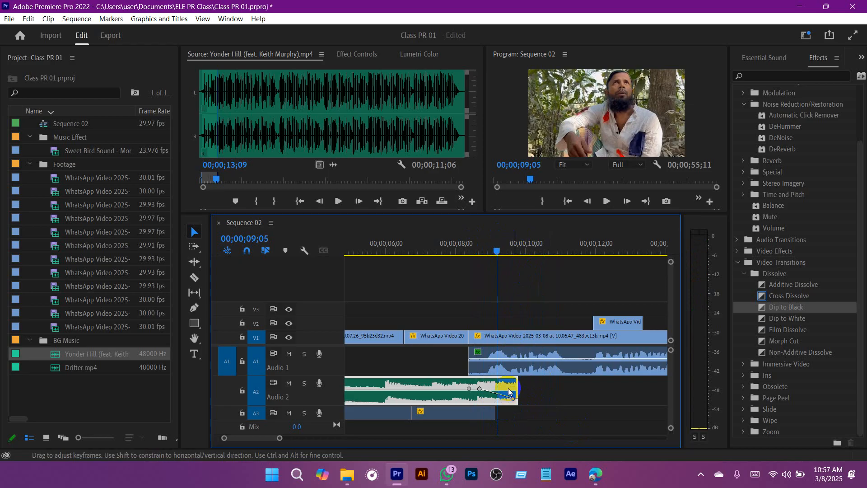
left_click(462, 250)
key("ctrl+s")
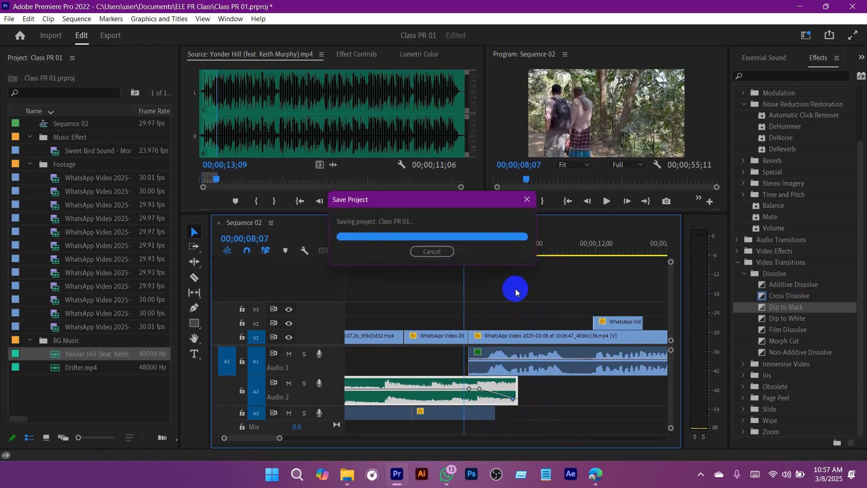
Step: Play the A2 music's fade-out into the voice, and replay Sequence 02 from its start through the fade
key("space")
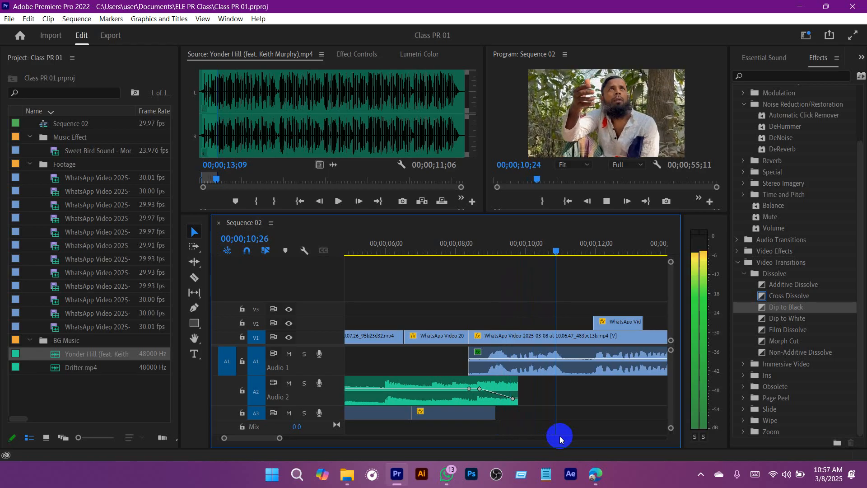
key("space")
left_click_drag(284, 443, 334, 439)
key("Home")
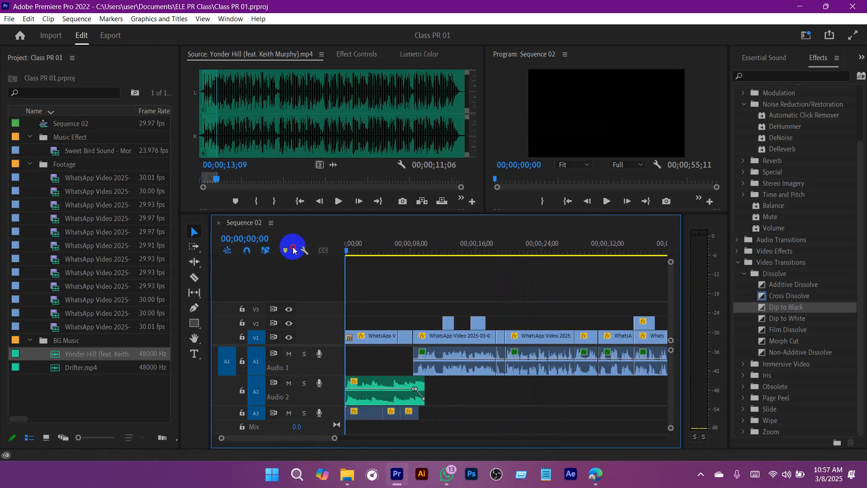
key("ctrl+s")
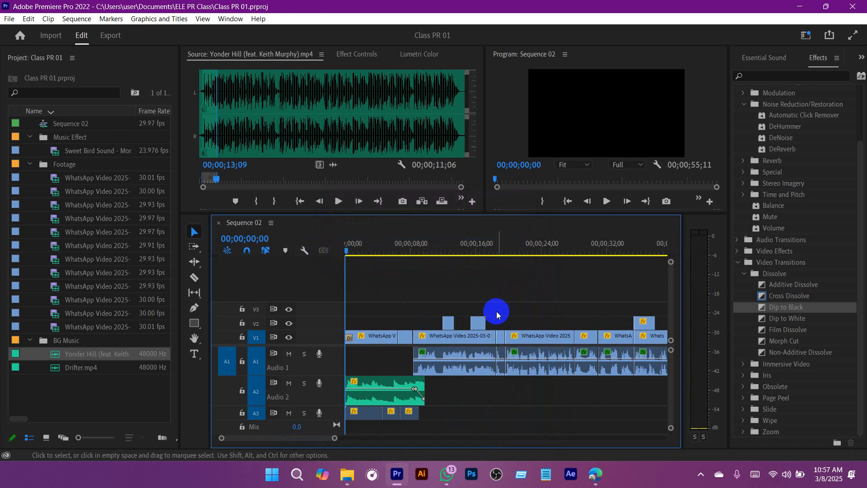
key("space")
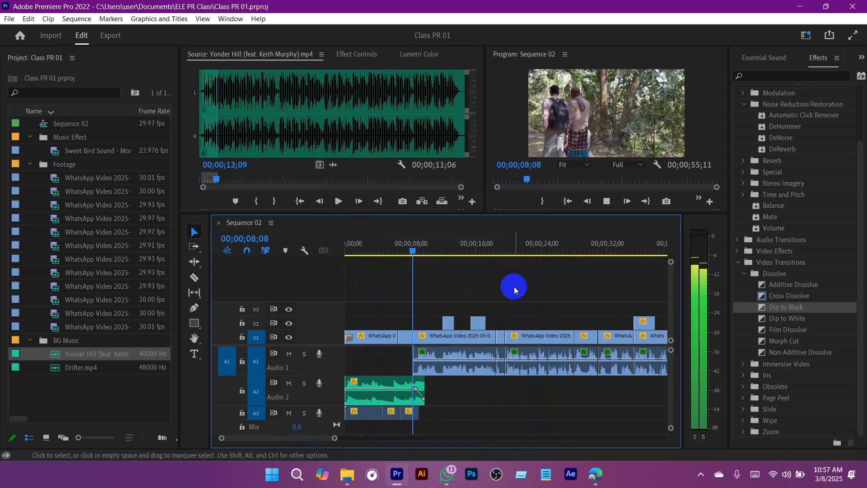
key("space")
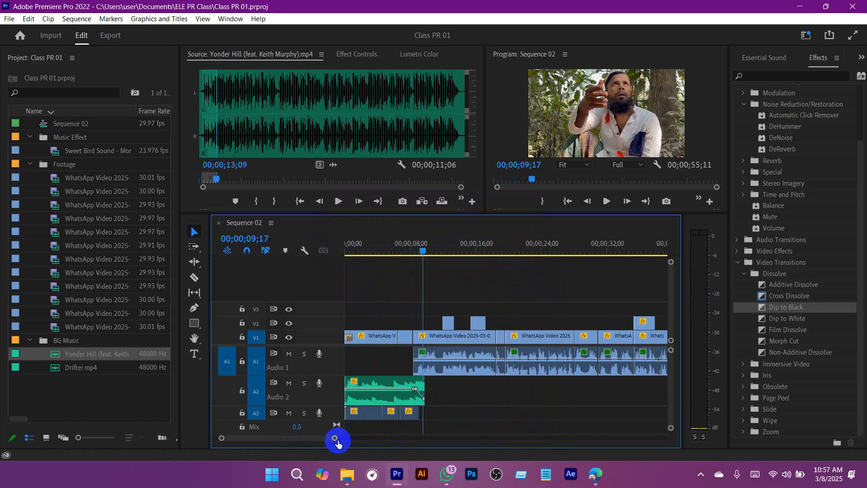
Step: Extend the A2 music clip's end under the voice to about 27 seconds and raise its third volume keyframe slightly
mouse_move(334, 437)
left_mouse_down()
mouse_move(315, 443)
mouse_move(328, 439)
left_mouse_up()
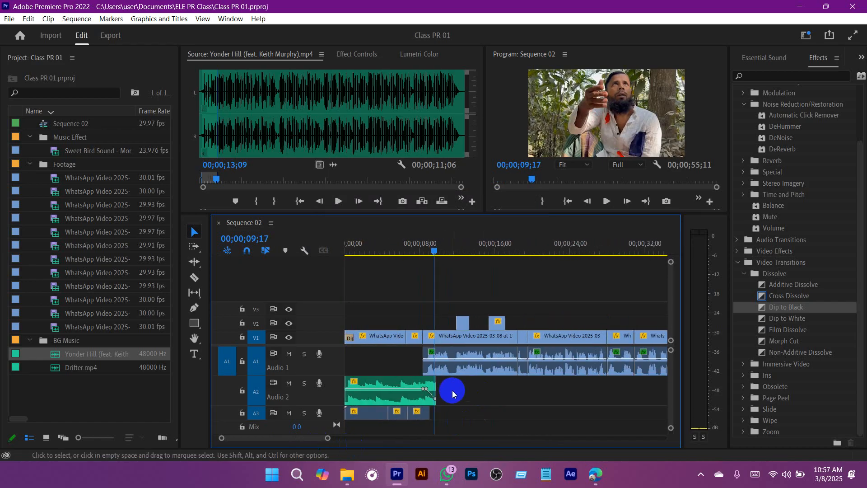
left_click_drag(439, 389, 593, 403)
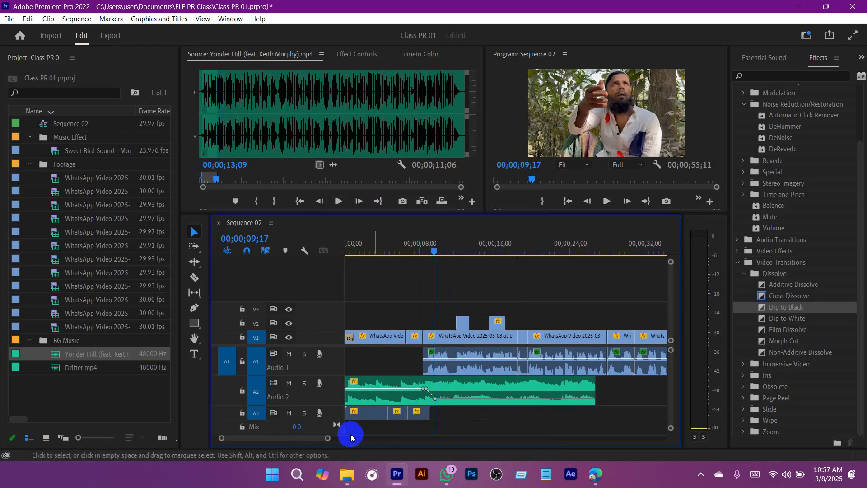
left_click_drag(327, 438, 287, 440)
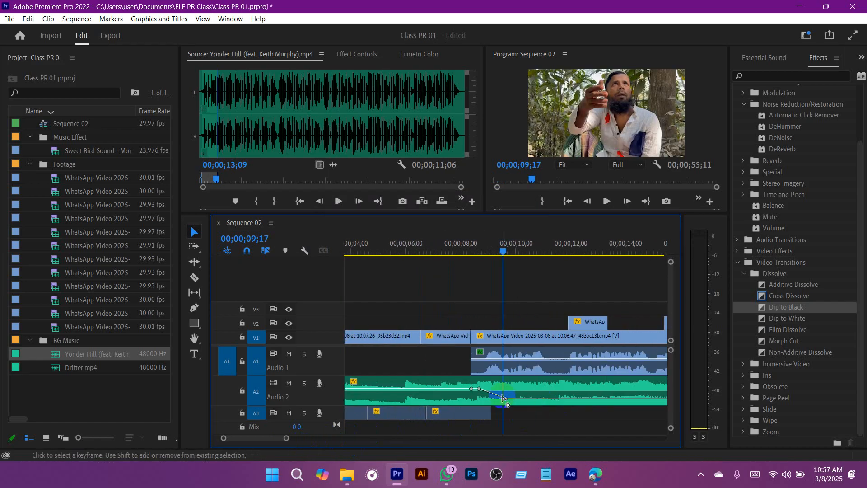
left_click_drag(505, 400, 501, 393)
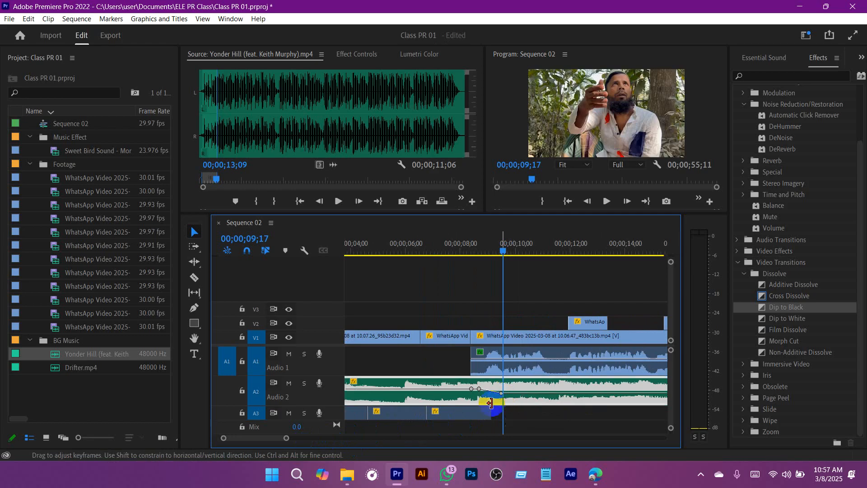
Step: Play the music under the voice from about 10 seconds, return the playhead to 00;00;08;00 and save the project
left_click(522, 253)
key("space")
left_click(557, 417)
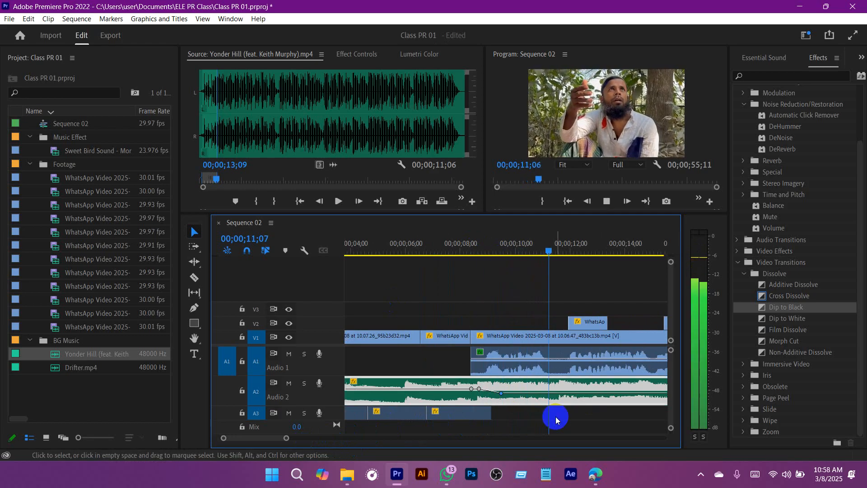
left_click_drag(286, 437, 309, 438)
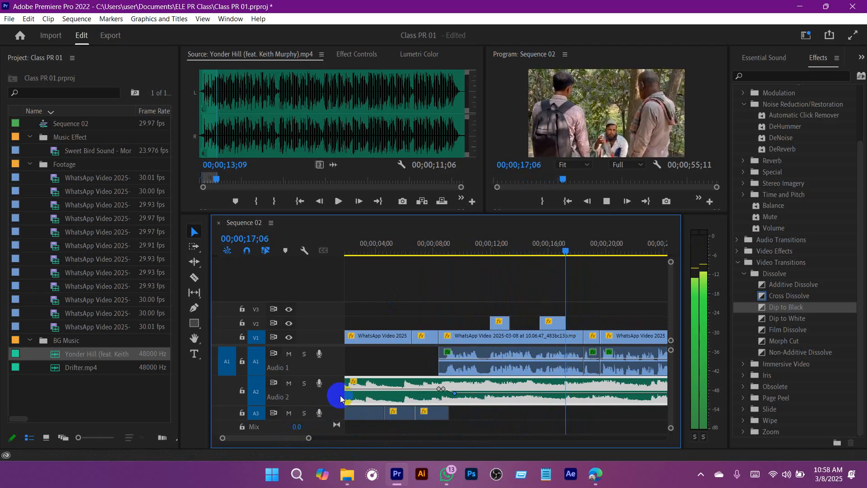
left_click(473, 387)
left_click_drag(497, 242, 432, 239)
key("ctrl+s")
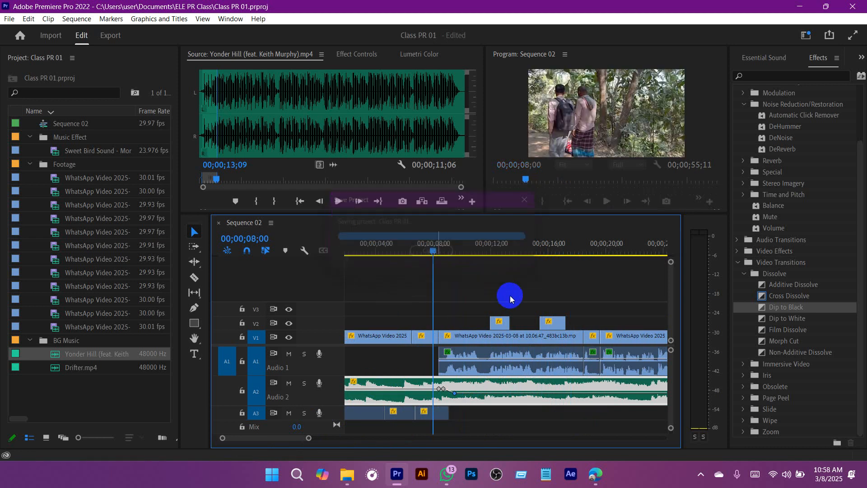
left_click(511, 295)
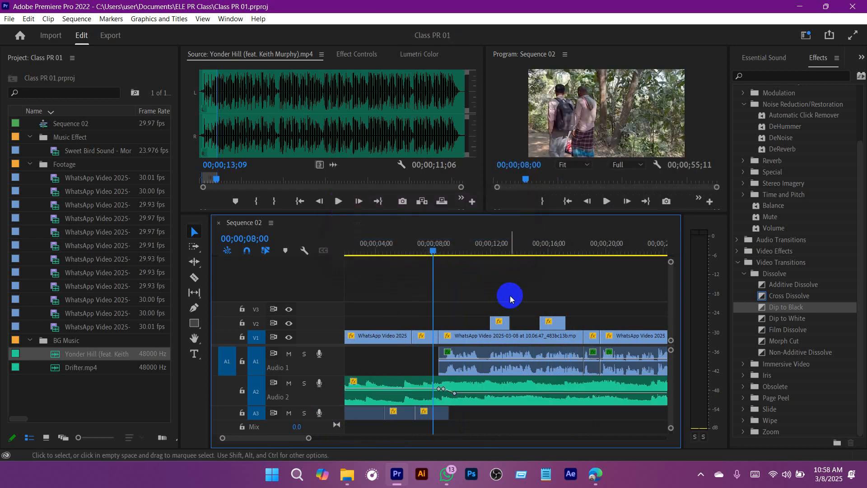
Step: Mute track A1 and play from 00;00;08;00 to hear the A2 music without the voice
left_click(289, 356)
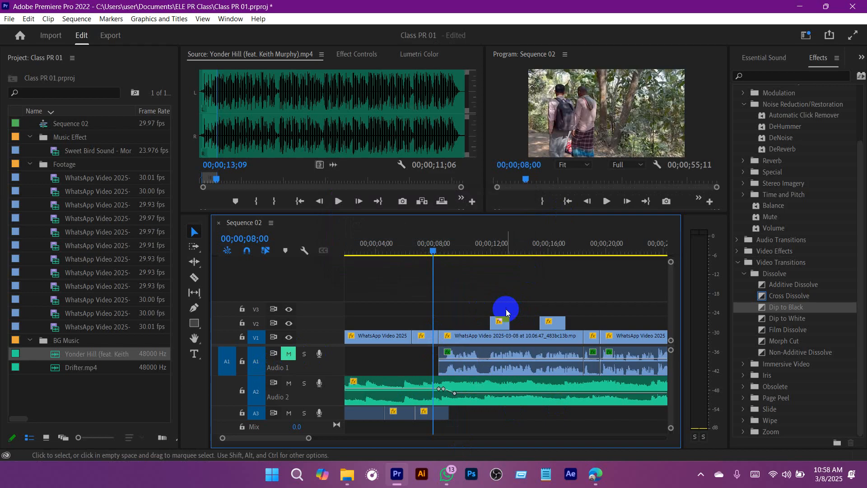
key("space")
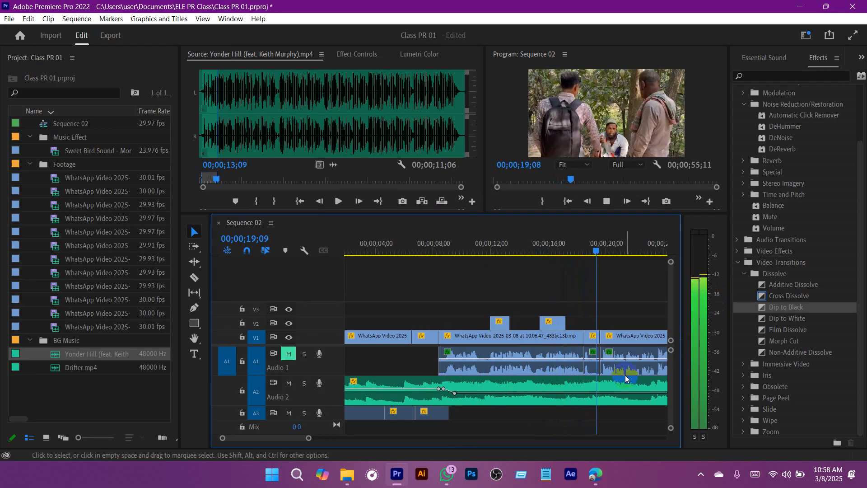
key("space")
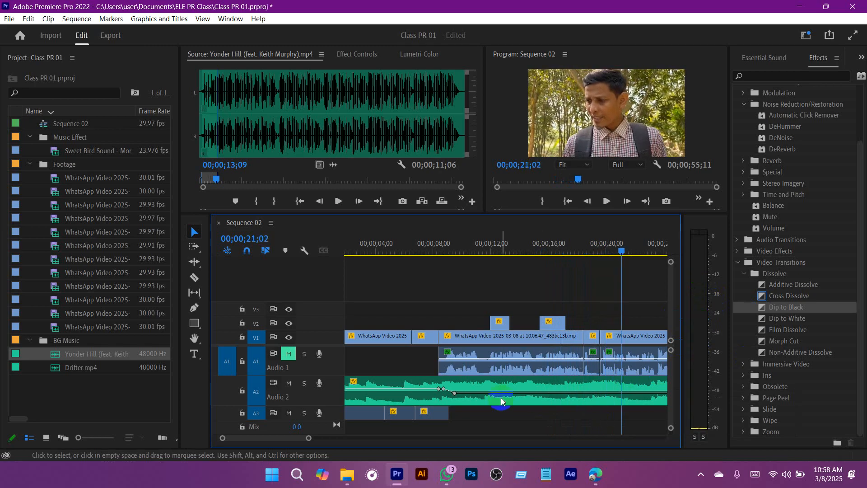
Step: Check the A2 music clip's Audio Gain settings and play the opening of the sequence from 00;00;00;00
right_click(515, 393)
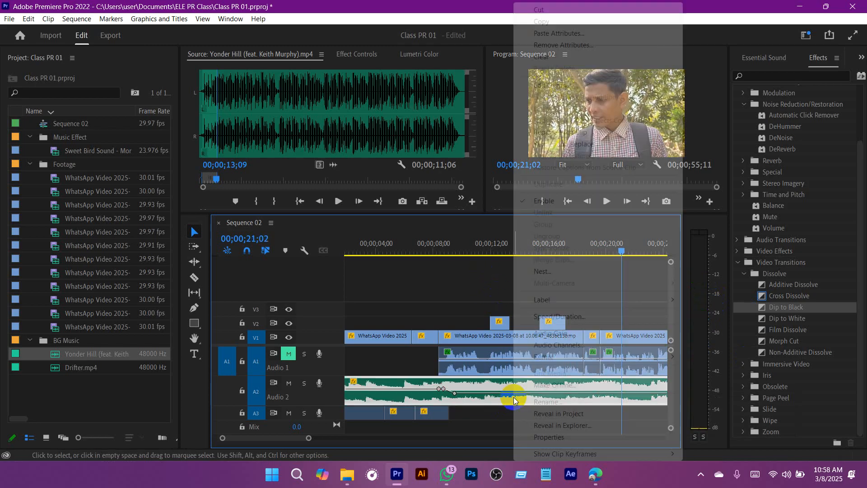
left_click(556, 333)
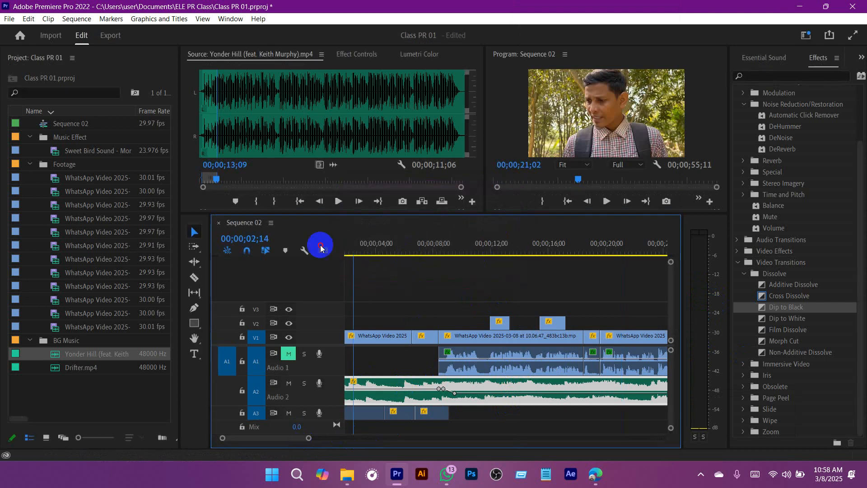
key("Home")
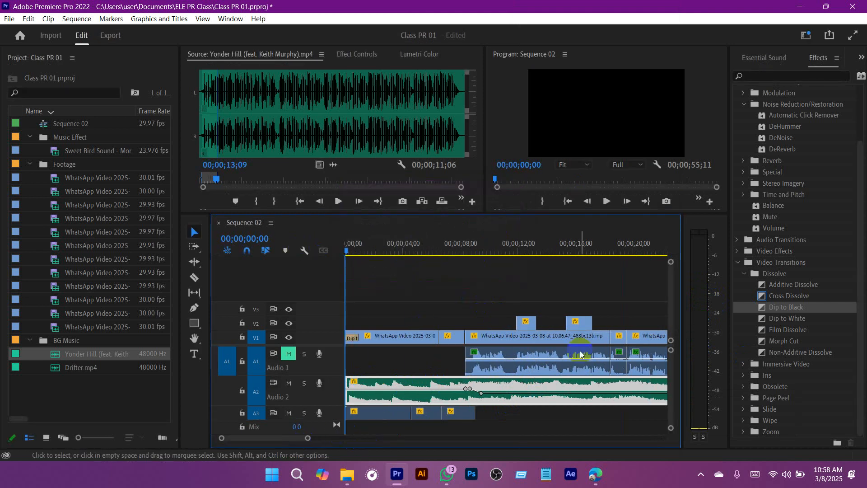
key("space")
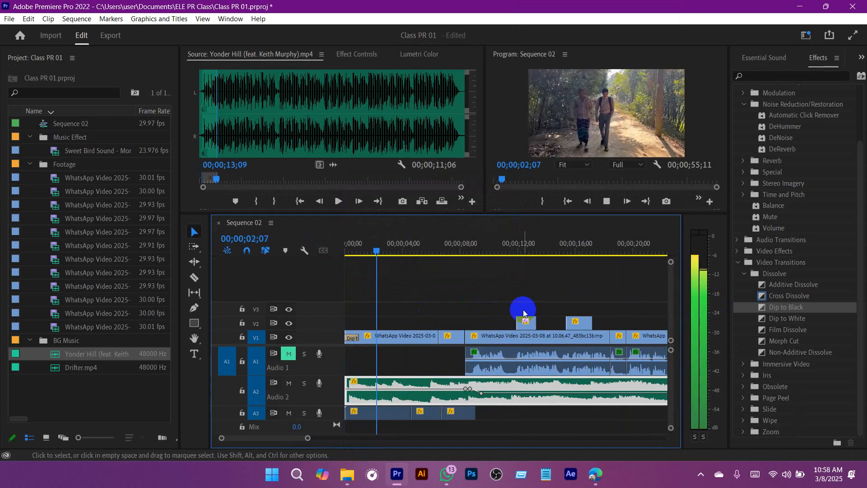
key("space")
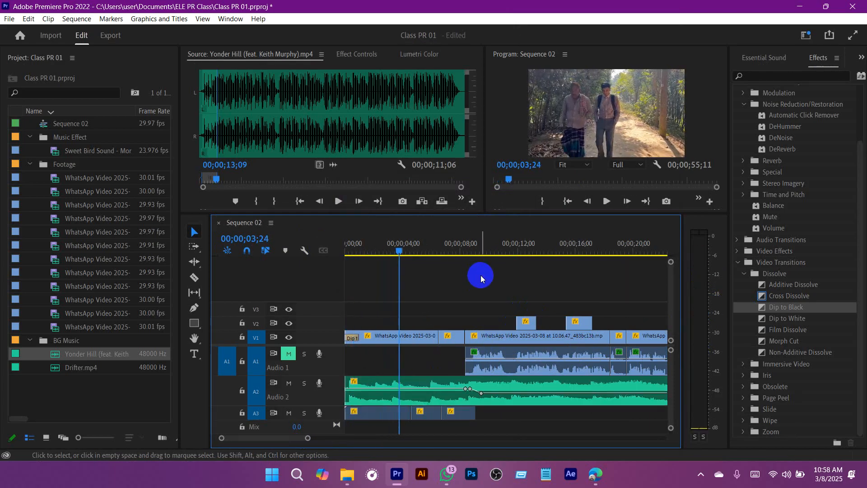
Step: Lower the A2 music clip's third volume keyframe slightly and play from 00;00;08;10 to hear the music's level
left_click(472, 251)
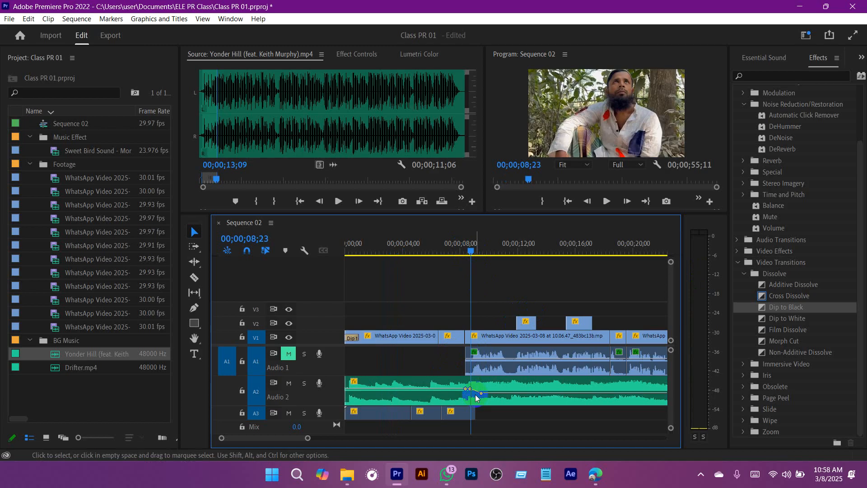
left_click(482, 251)
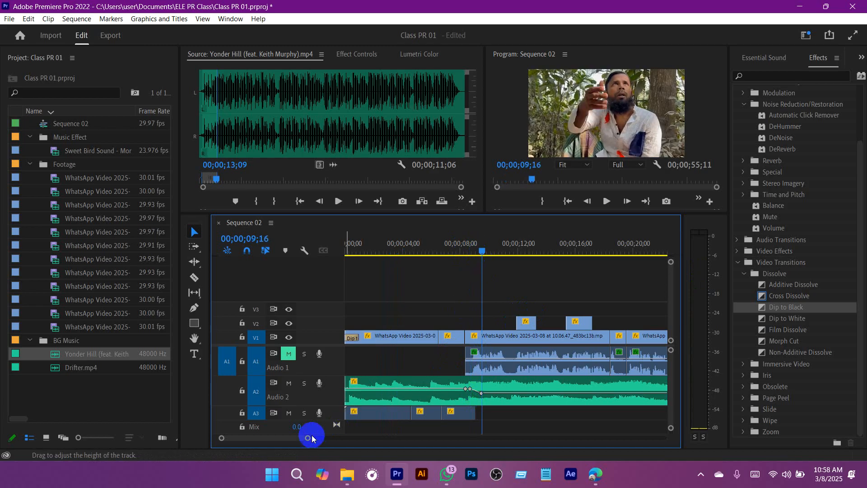
left_click_drag(308, 437, 289, 440)
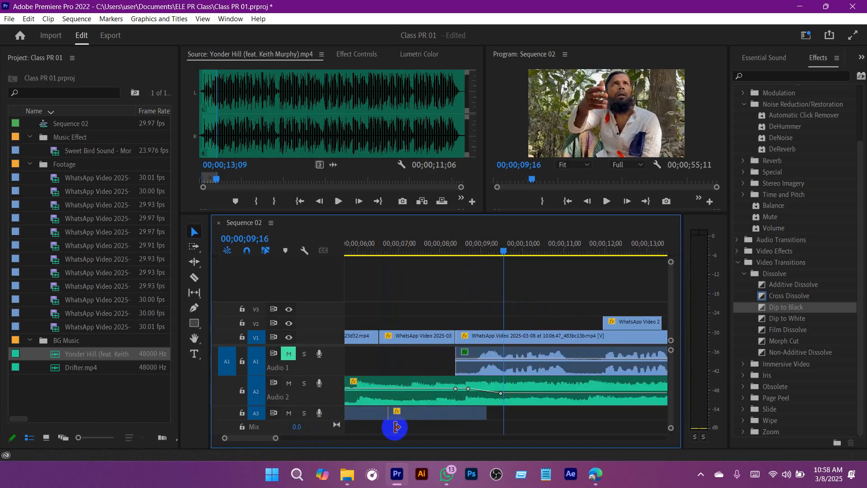
left_click(500, 396)
left_click_drag(507, 246, 449, 246)
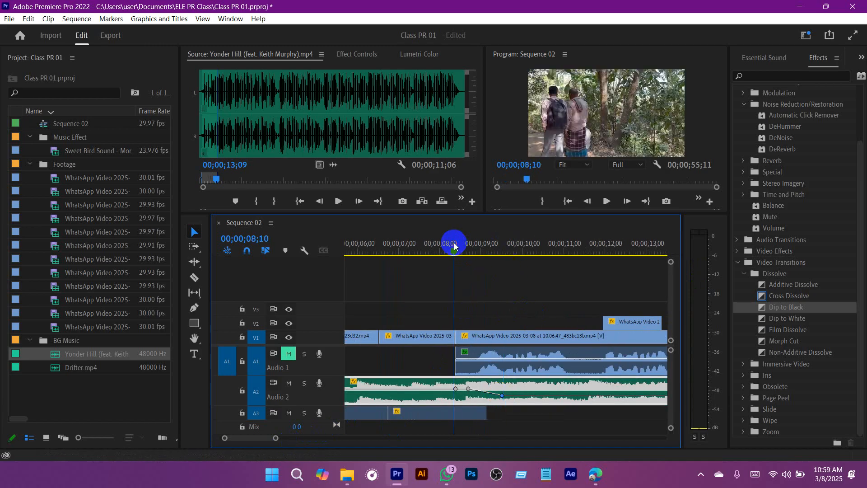
key("space")
left_click(578, 290)
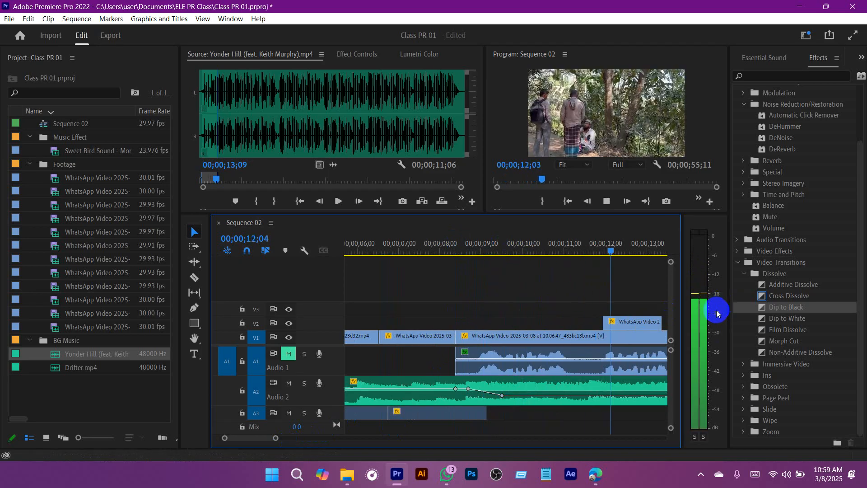
key("space")
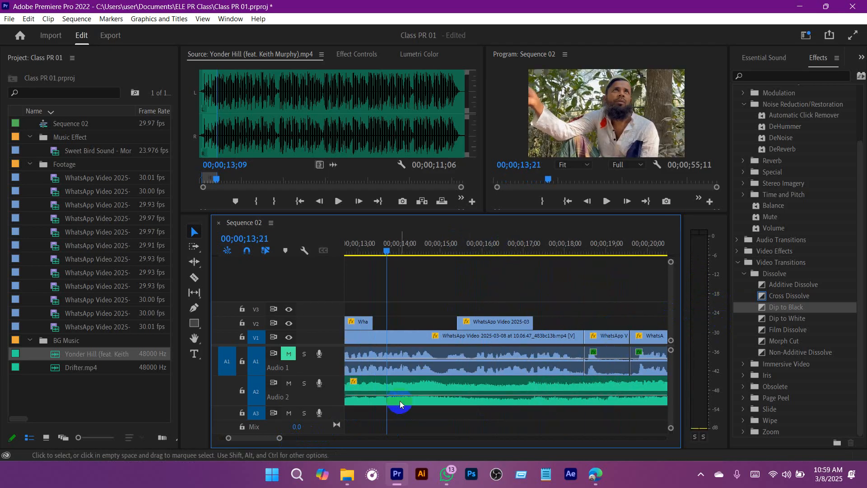
Step: Set the A2 music clip's volume level to -16.0 dB at its third keyframe, at 00;00;09;14
left_click_drag(501, 396, 502, 396)
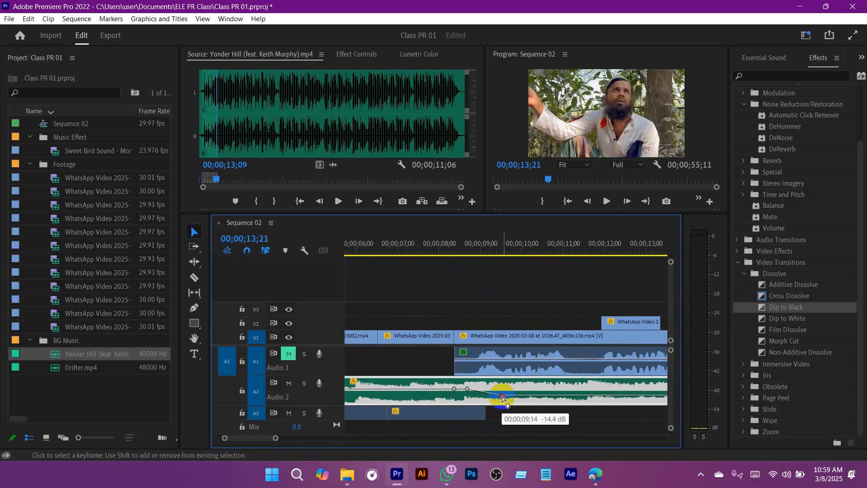
left_click(356, 54)
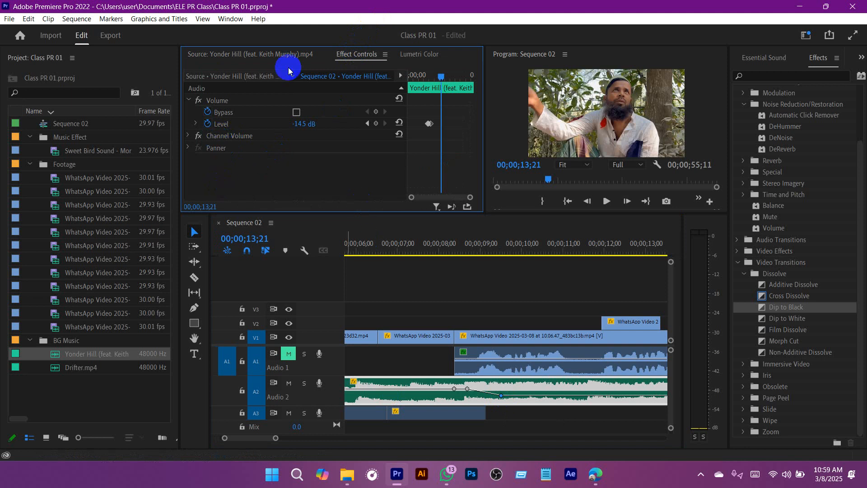
left_click(196, 124)
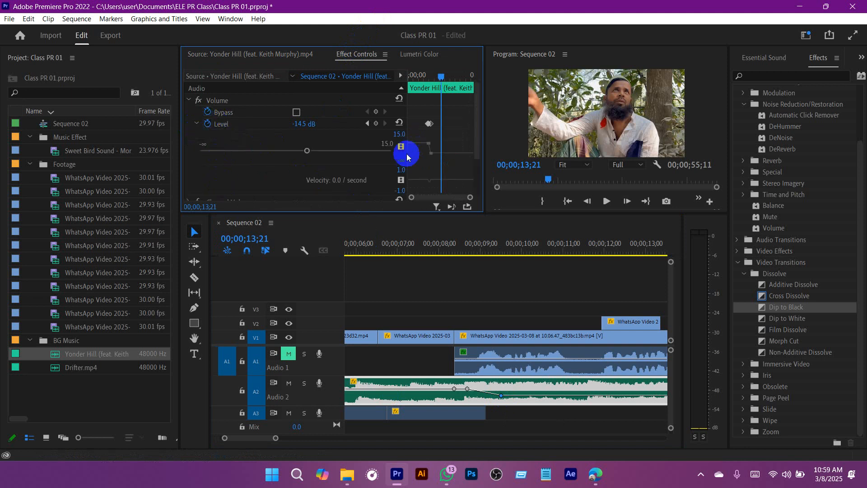
left_click_drag(486, 145, 635, 149)
left_click_drag(524, 160, 367, 154)
left_click_drag(481, 77, 457, 86)
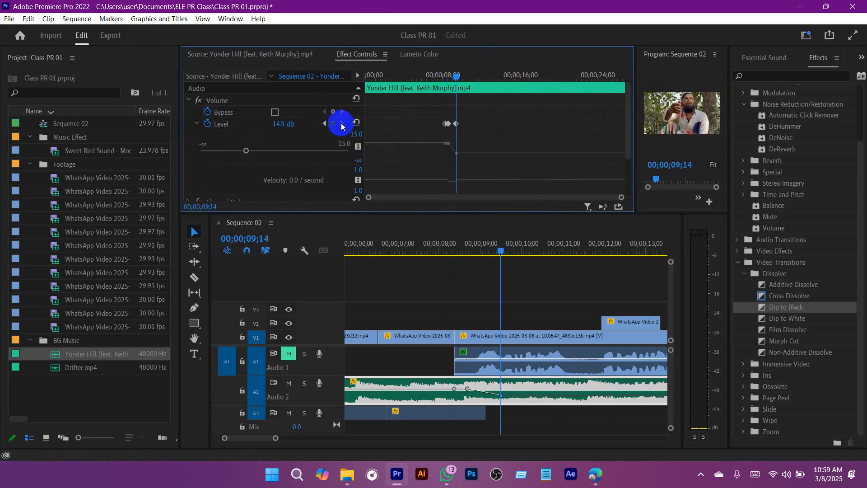
left_click_drag(286, 124, 309, 160)
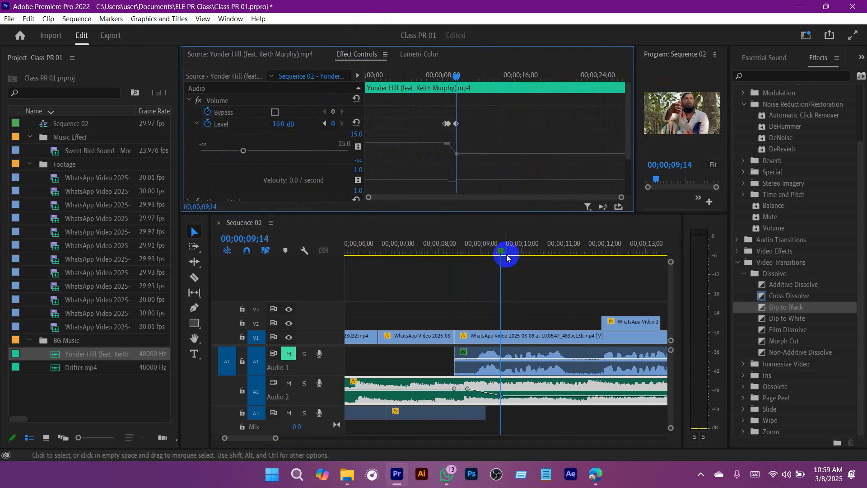
Step: Play the lowered A2 music alone, unmute track A1 and replay the transition with the voice
left_click_drag(503, 251, 460, 246)
key("space")
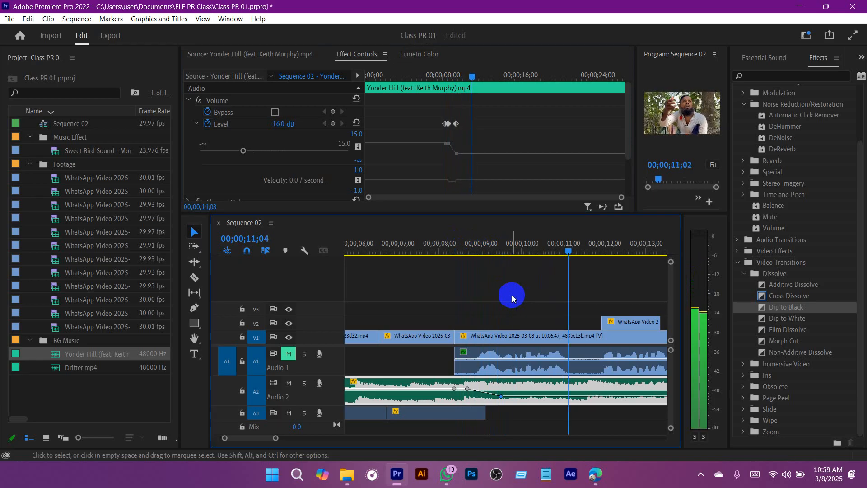
left_click(289, 353)
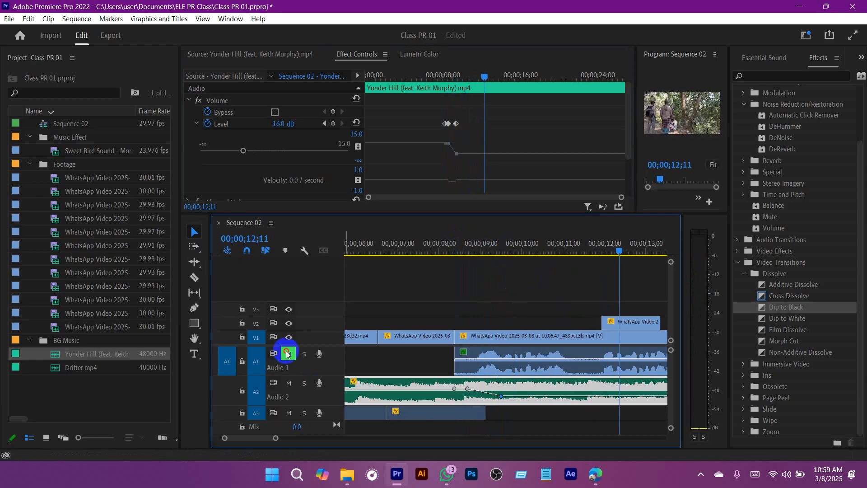
left_click_drag(520, 244, 442, 244)
key("space")
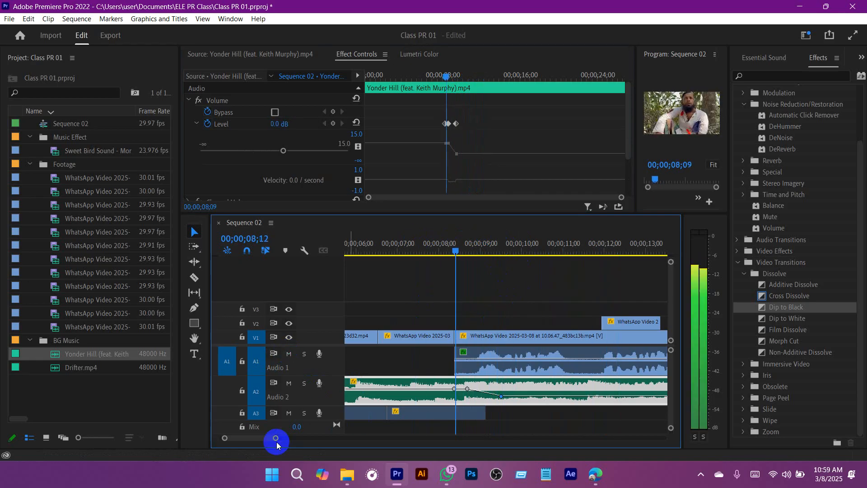
Step: Trim the end of the A2 music clip back to the V1 cut at about 00;00;19;16
left_click_drag(294, 438, 329, 438)
left_click(519, 422)
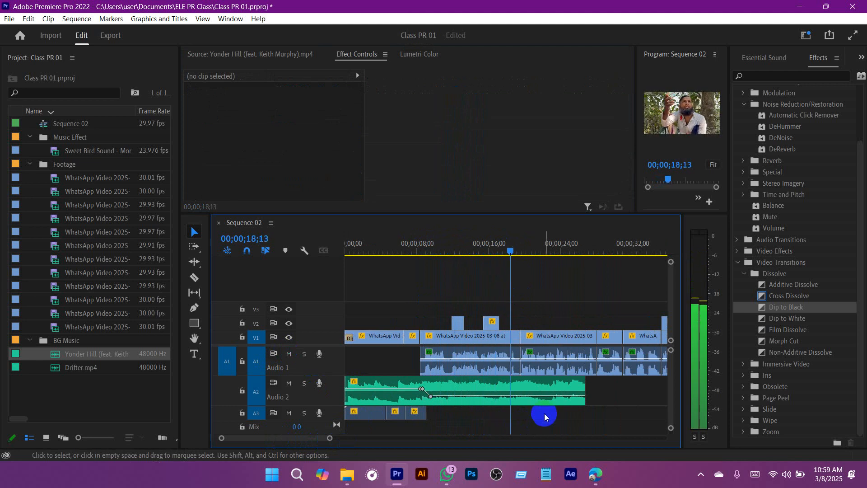
key("space")
left_click_drag(518, 251, 496, 250)
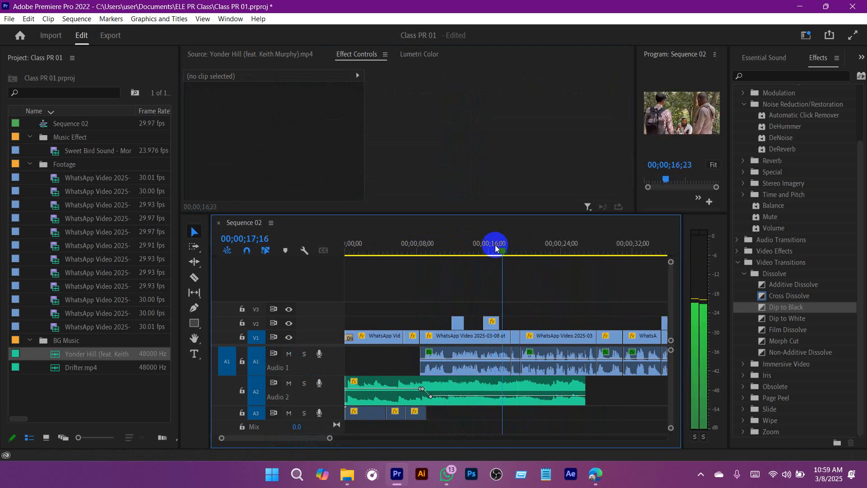
left_click_drag(585, 392, 512, 406)
Step: Fade out the A2 music clip's end with volume keyframes at about 00;00;18;14 and 00;00;19;14, lowering the last one, and save the project
left_click_drag(331, 439, 269, 438)
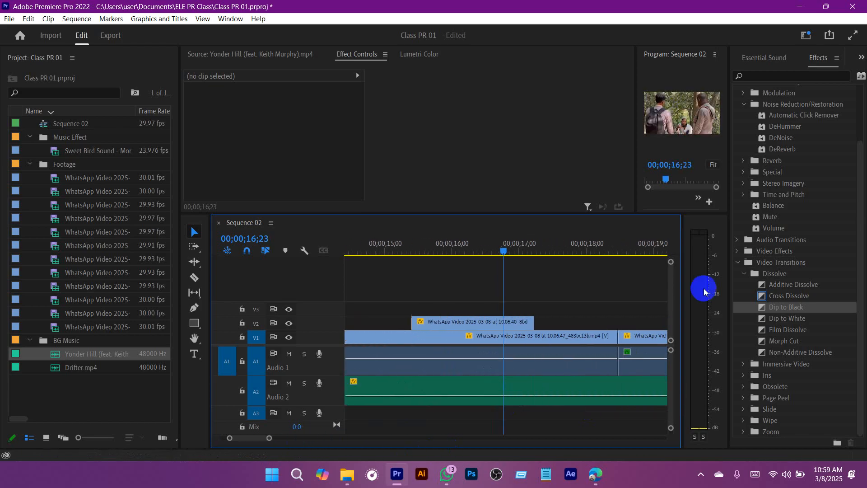
scroll(806, 343, "up", 3)
scroll(619, 278, "down", 4)
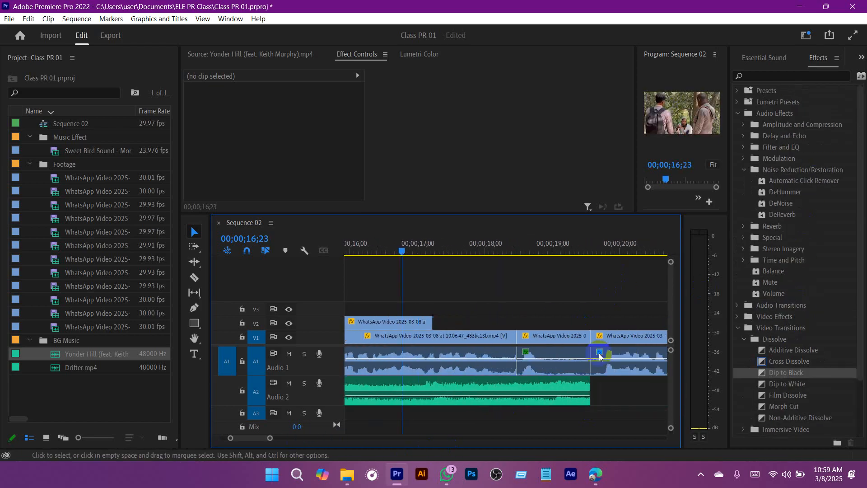
left_click(435, 400)
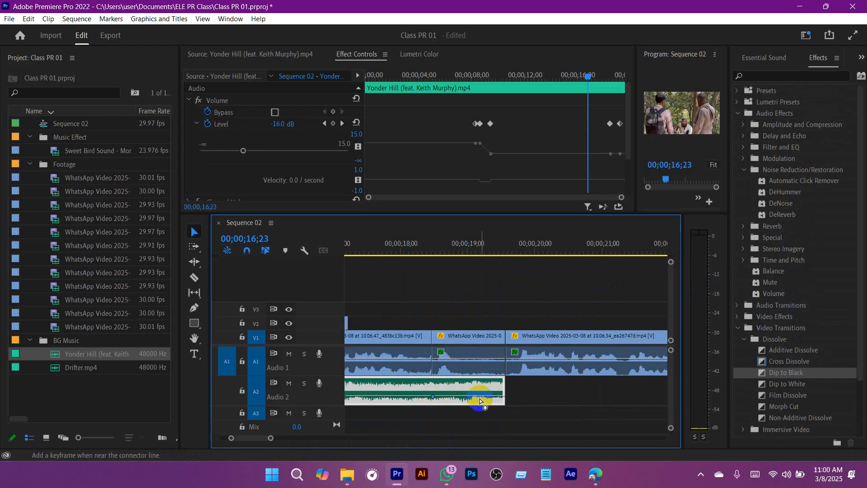
left_click_drag(481, 400, 499, 409)
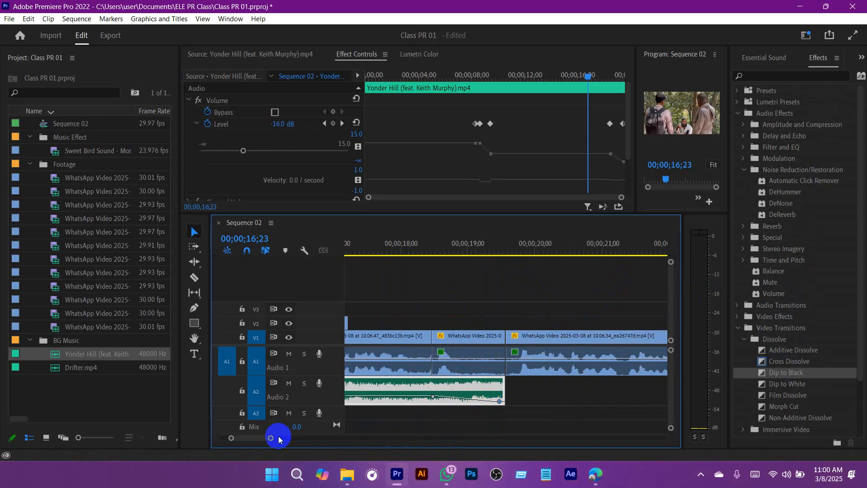
left_click_drag(271, 438, 345, 445)
key("ctrl+s")
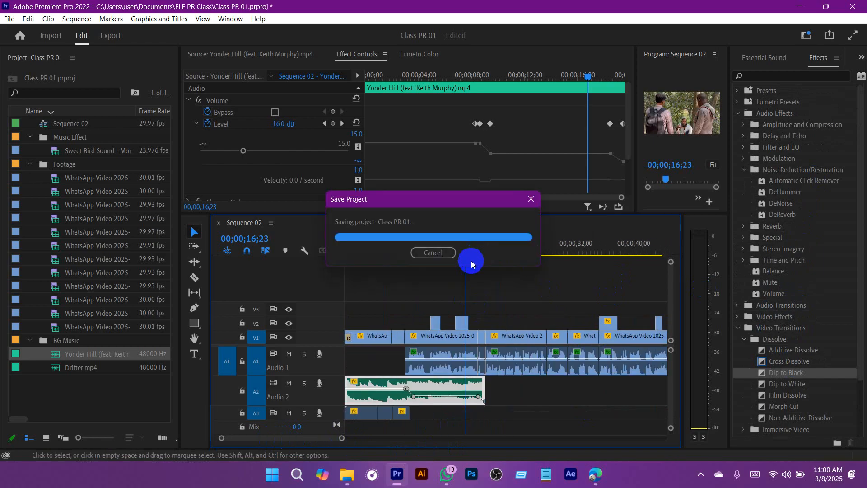
Step: Play the sequence from 00;00;00;00 to about 00;00;28;14 and enlarge the Program monitor to review it
left_click_drag(429, 249, 265, 247)
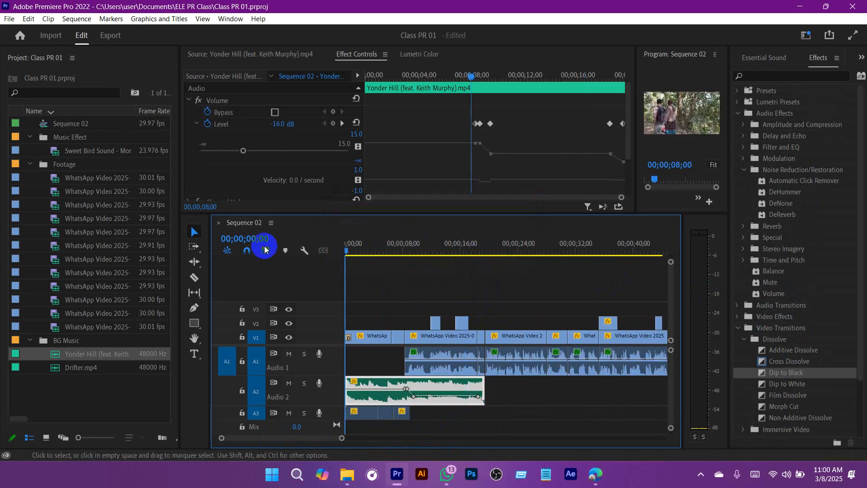
left_click(507, 294)
key("space")
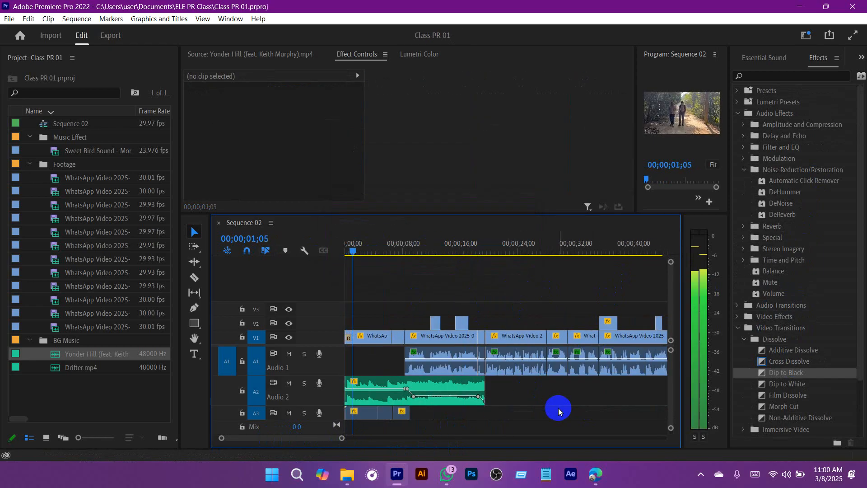
left_click_drag(635, 153, 441, 149)
key("space")
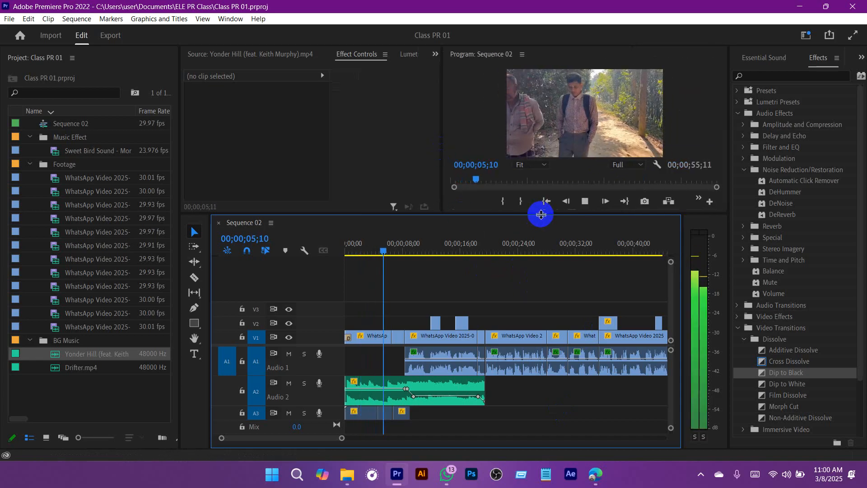
left_click_drag(542, 213, 545, 235)
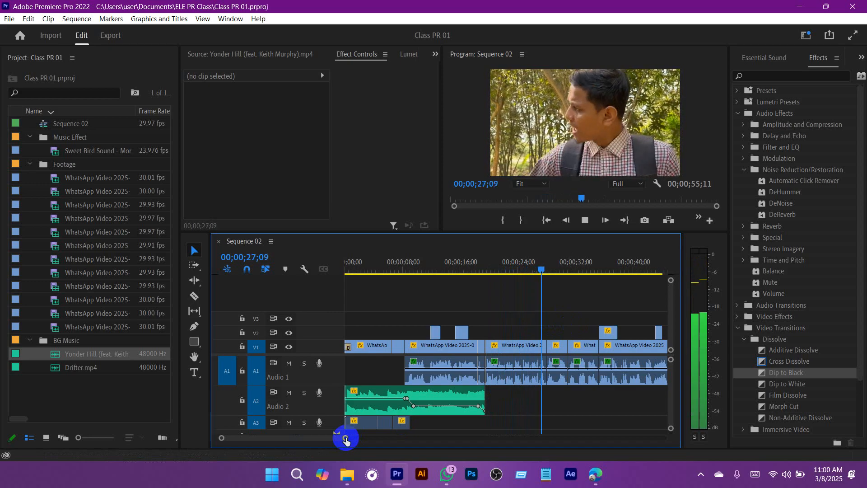
key("space")
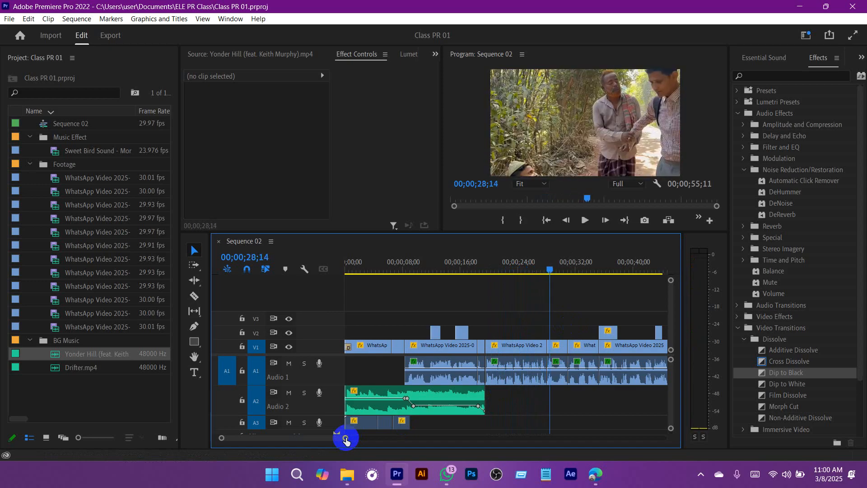
Step: Replay the section from about 00;00;28 to 00;00;32;03 to find where the music should come back in
key("space")
key("space")
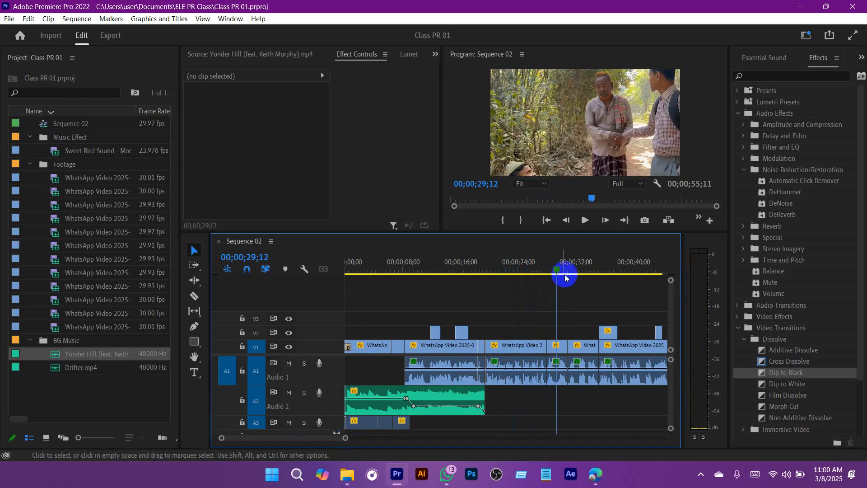
left_click_drag(565, 277, 544, 258)
key("space")
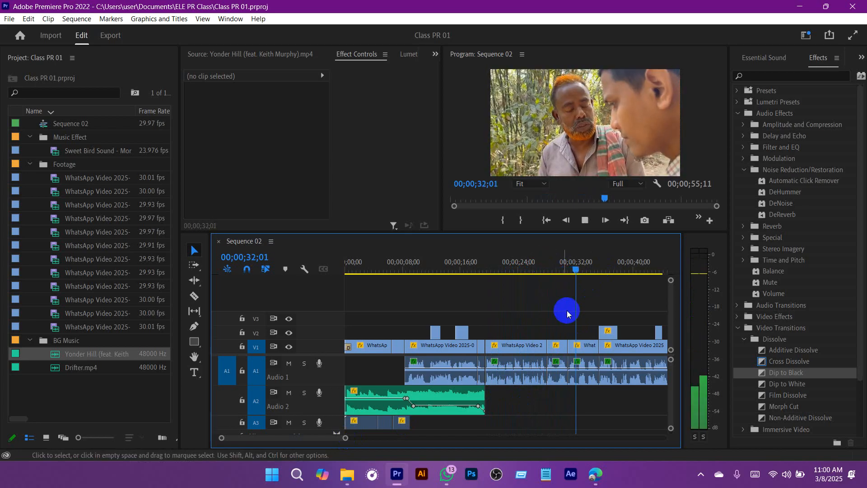
key("space")
Step: Duplicate the A2 music clip further along track A2 so the copy starts at about 00;00;23;15
left_click(447, 400)
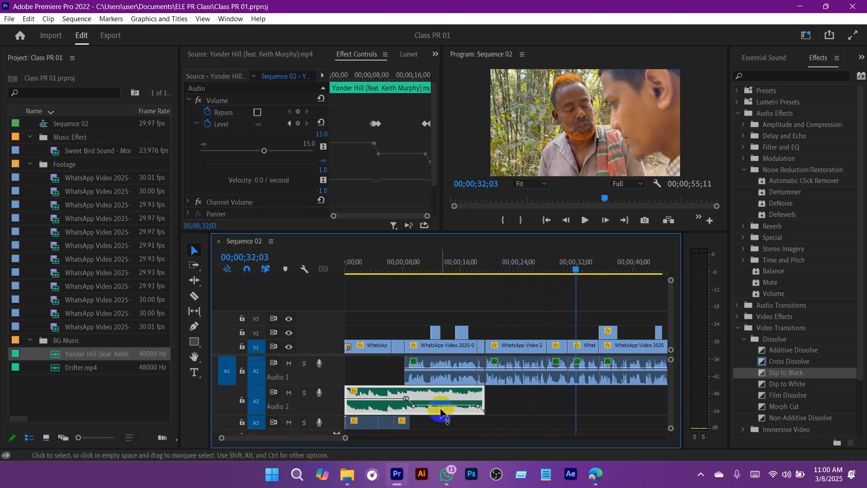
left_click_drag(436, 398, 458, 411)
left_click_drag(351, 438, 332, 439)
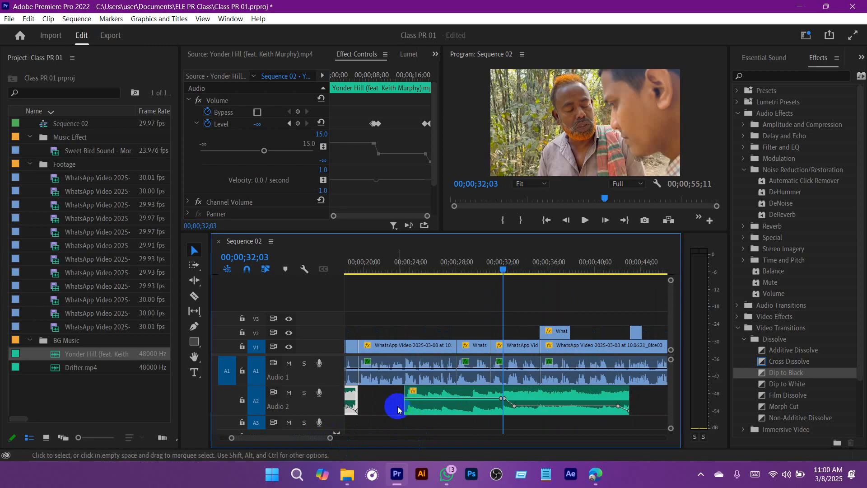
left_click_drag(401, 405, 488, 416)
Step: Split the copied A2 music clip at its third volume keyframe and delete the louder first part
left_click(194, 296)
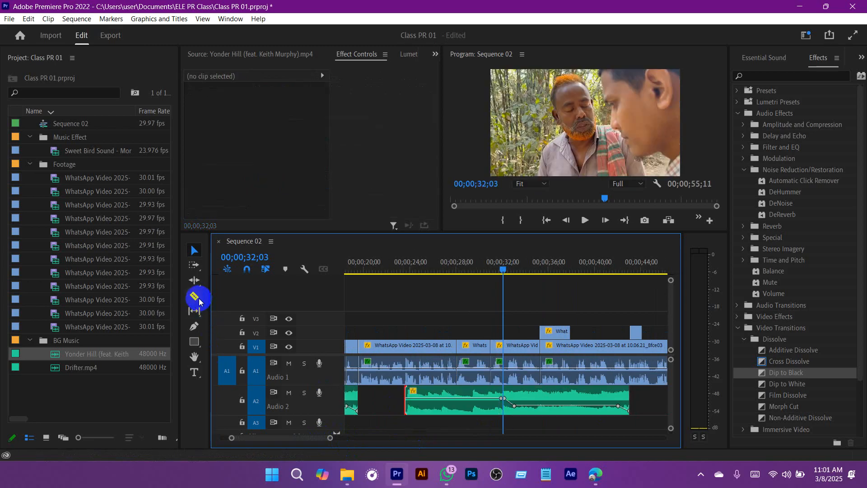
left_click(515, 405)
key("v")
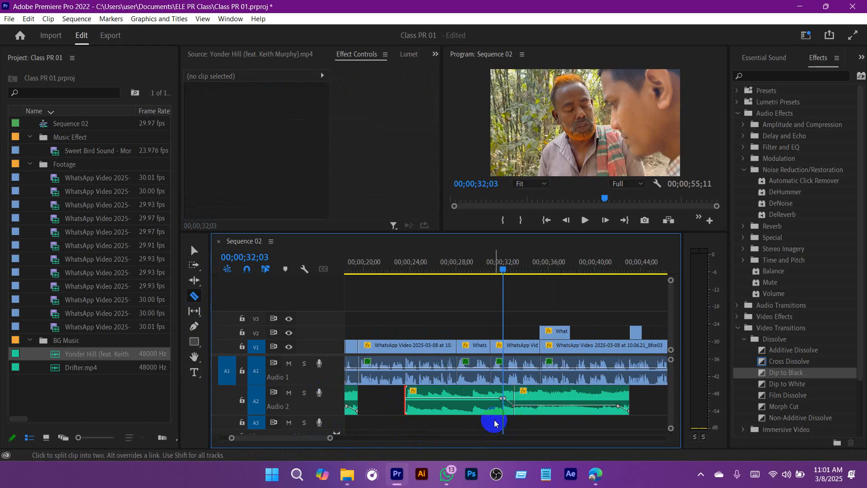
left_click(492, 404)
key("Delete")
Step: Move the remaining music piece on A2 to start at the V1 cut near 00;00;28;04 and play through it
left_click_drag(498, 274, 462, 264)
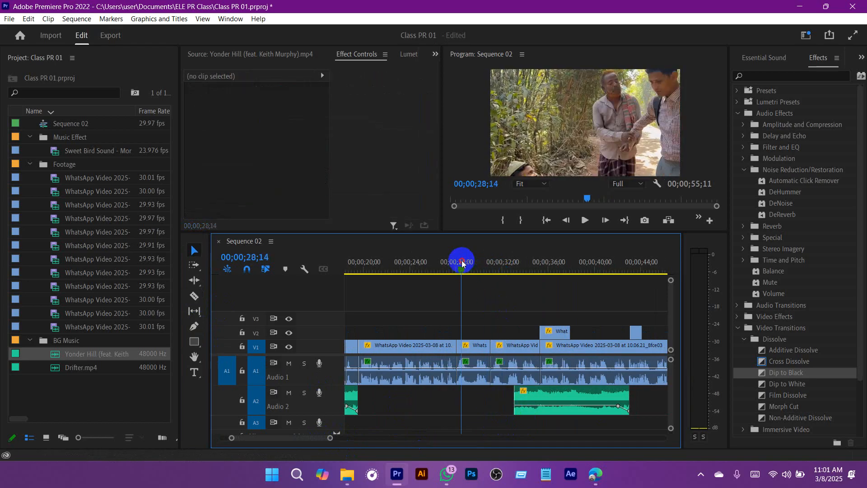
left_click_drag(548, 406, 491, 405)
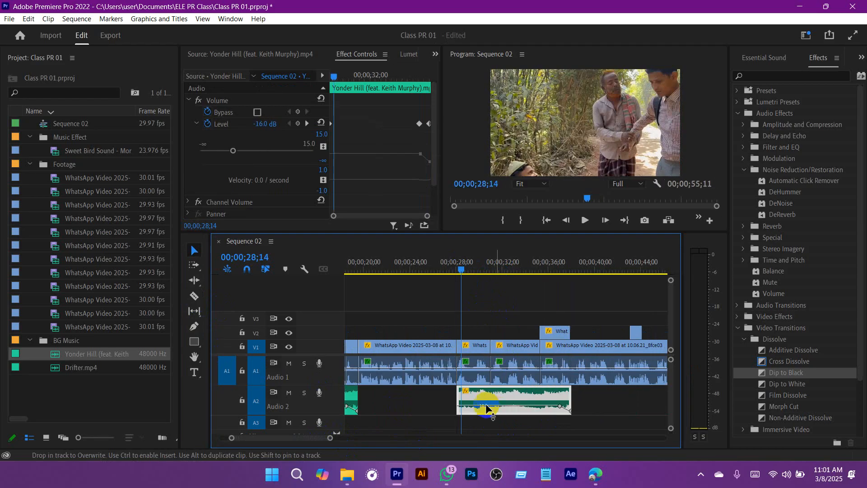
left_click(439, 268)
key("space")
left_click(486, 297)
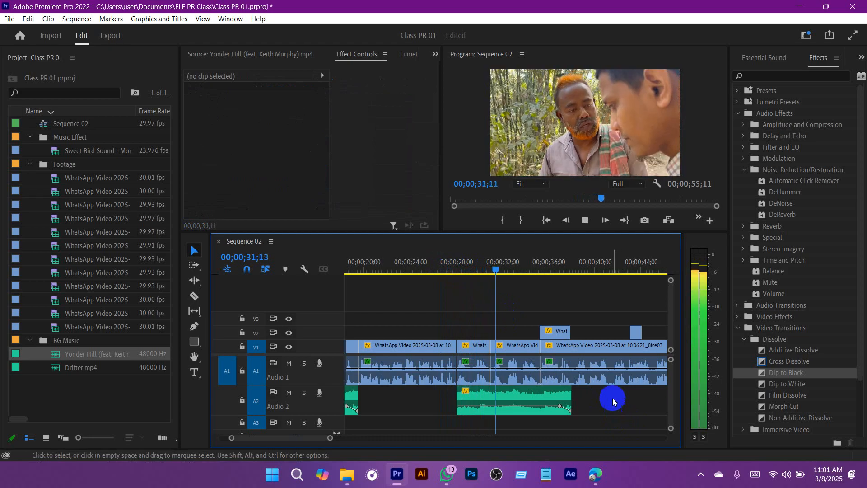
scroll(610, 402, "down", 3)
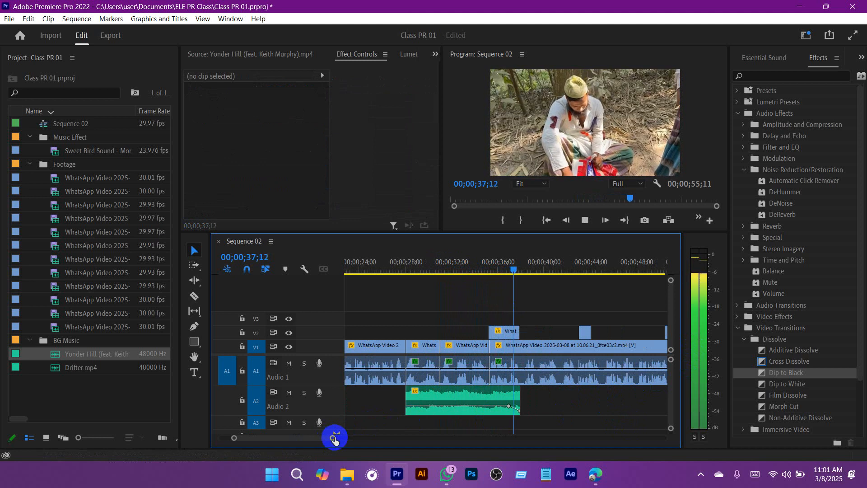
left_click_drag(334, 440, 384, 438)
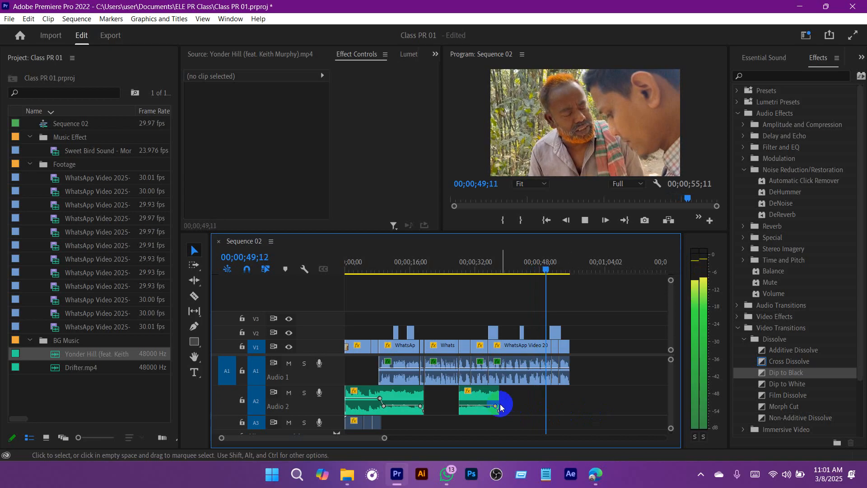
Step: Extend the second A2 music clip past the video's end to 00;01;16;24 and remove its lowered fade-out keyframe
left_click_drag(498, 399, 656, 397)
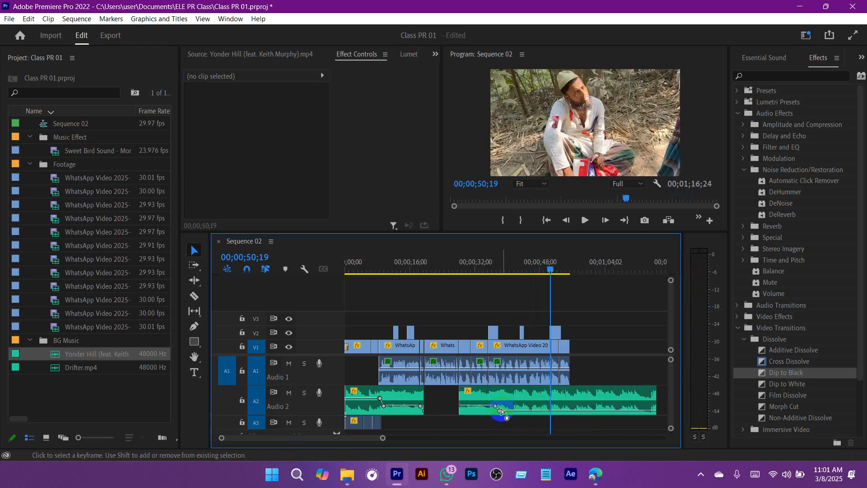
left_click(499, 413)
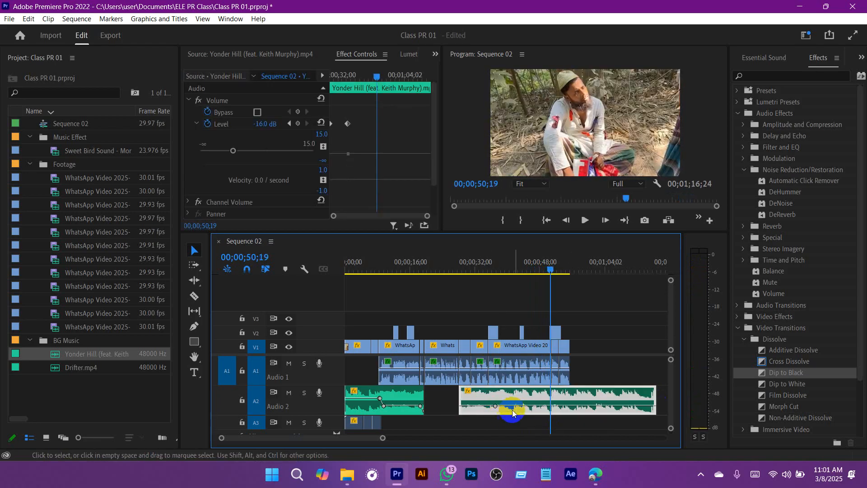
key("space")
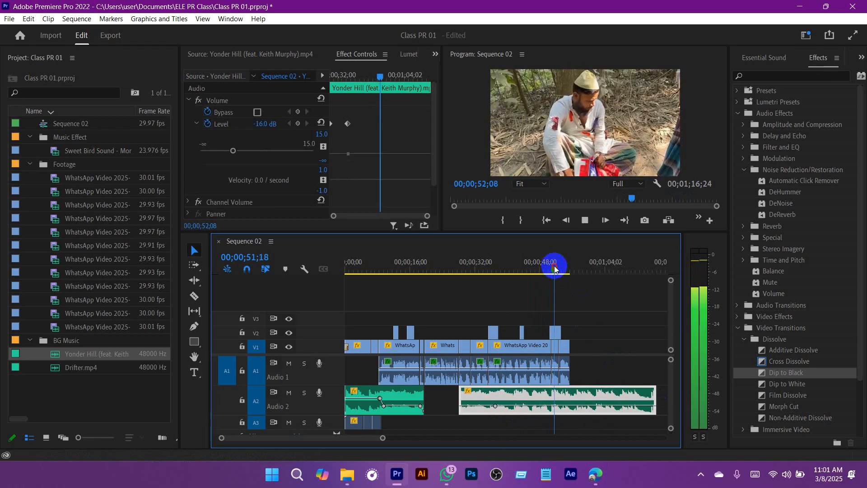
Step: Play the sequence from about 00;00;41 to the end of the video to hear the extended music
left_click(513, 267)
scroll(563, 368, "down", 3)
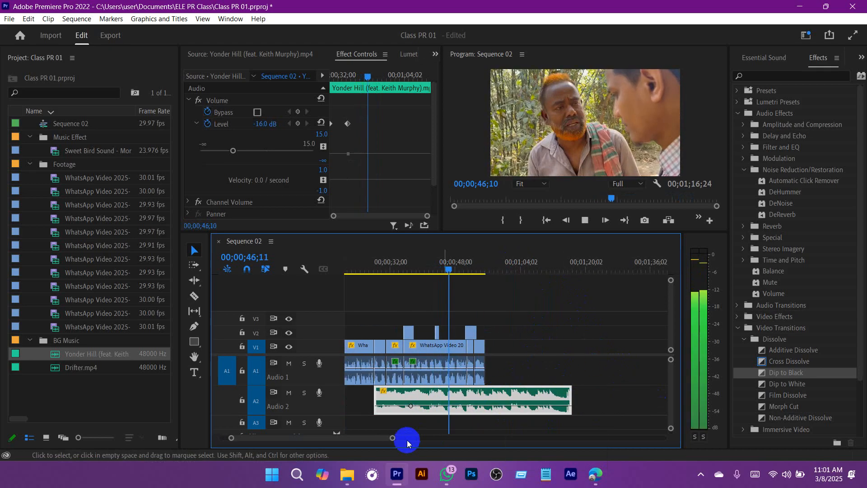
left_click_drag(392, 441, 377, 437)
left_click(591, 380)
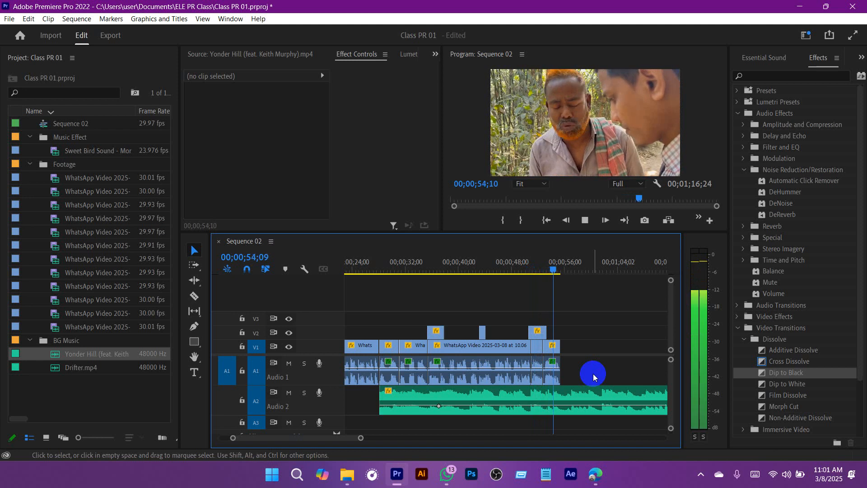
key("space")
Step: Split the second A2 music clip at the video's end, 00;00;55;07, and delete the excess
key("c")
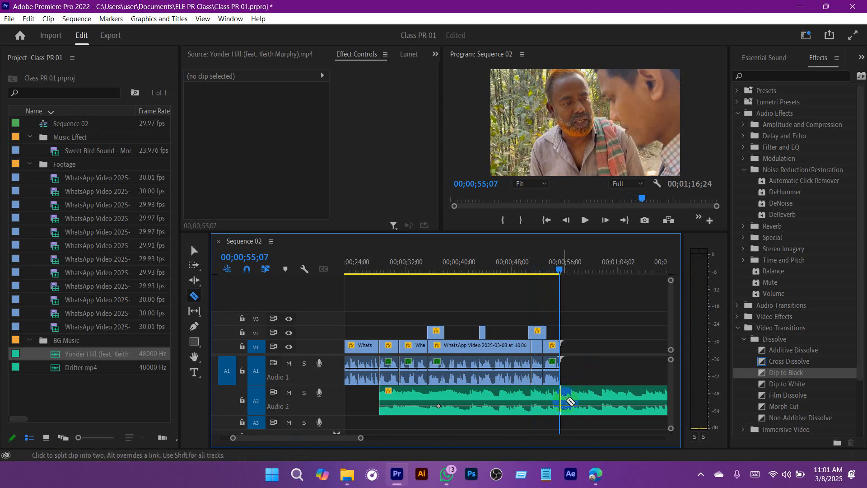
key("v")
left_click(585, 403)
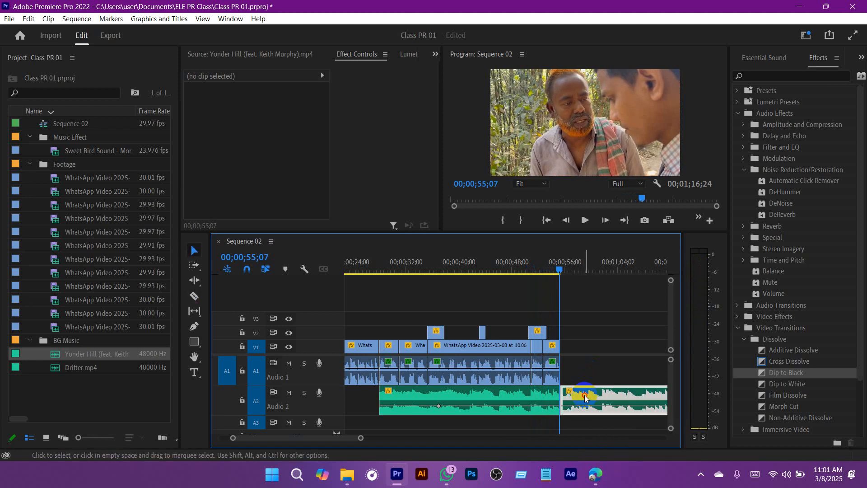
key("Delete")
Step: Save the project and move the playhead to the start of the second A2 music clip at 00;00;28;04
left_click_drag(361, 437, 402, 438)
key("ctrl+s")
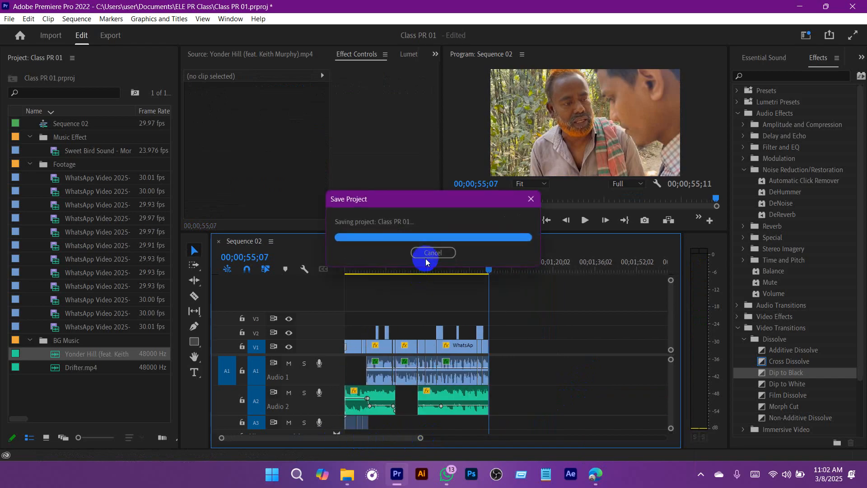
left_click_drag(437, 271, 404, 278)
key("Down")
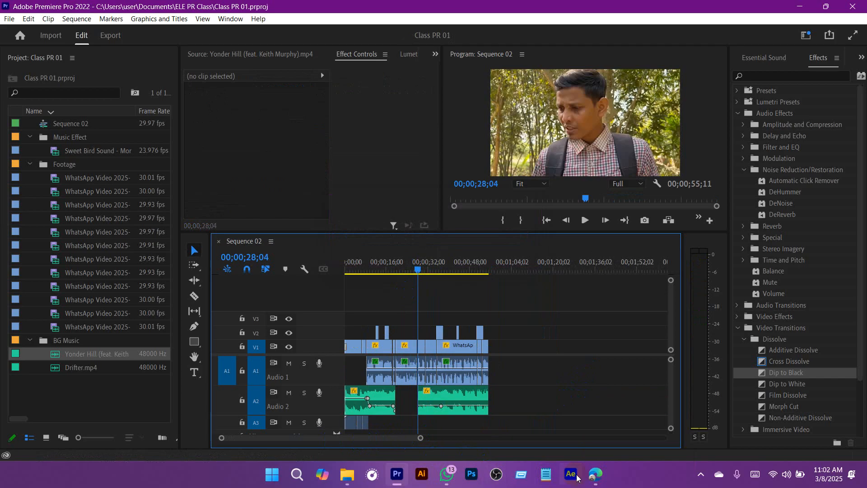
Step: Switch to the YouTube search page in Edge and search for "funny sound effects"
left_click(594, 475)
left_click(529, 414)
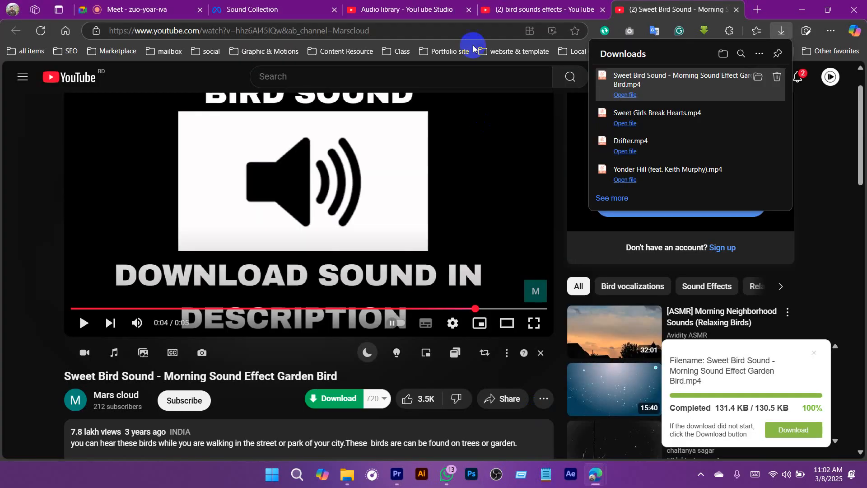
left_click(540, 14)
key("slash")
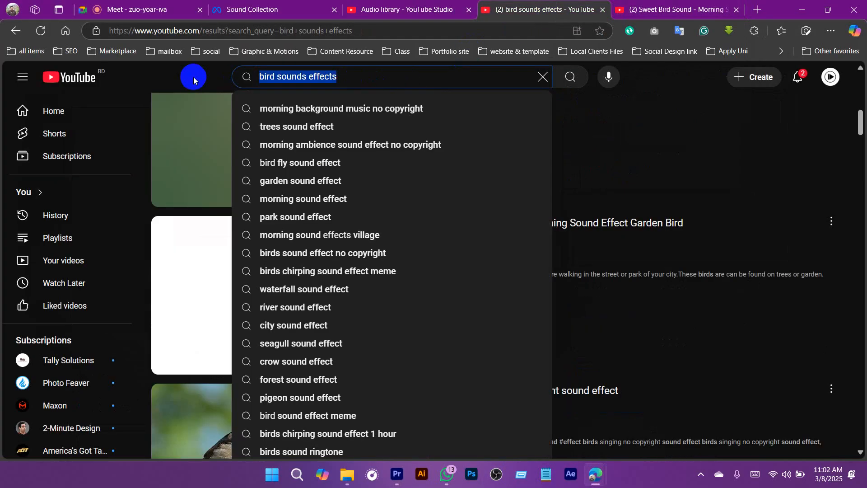
type("funny soun")
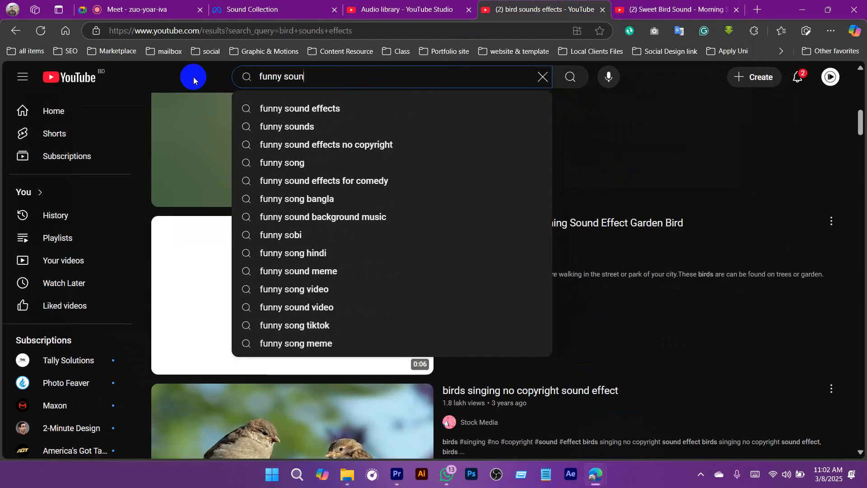
type("d effects")
key("Return")
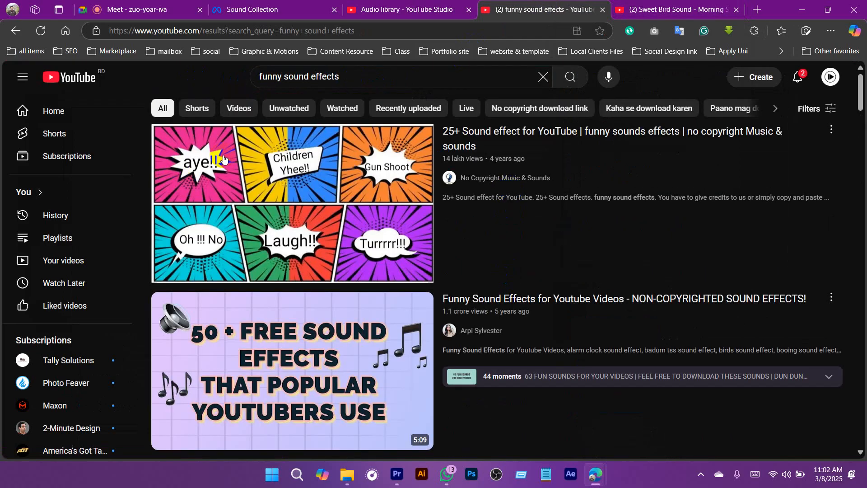
Step: Open the "25+ Sound effect for YouTube | funny sounds effects" video in a new tab and bring it to the front
scroll(497, 235, "down", 1)
left_click(592, 233)
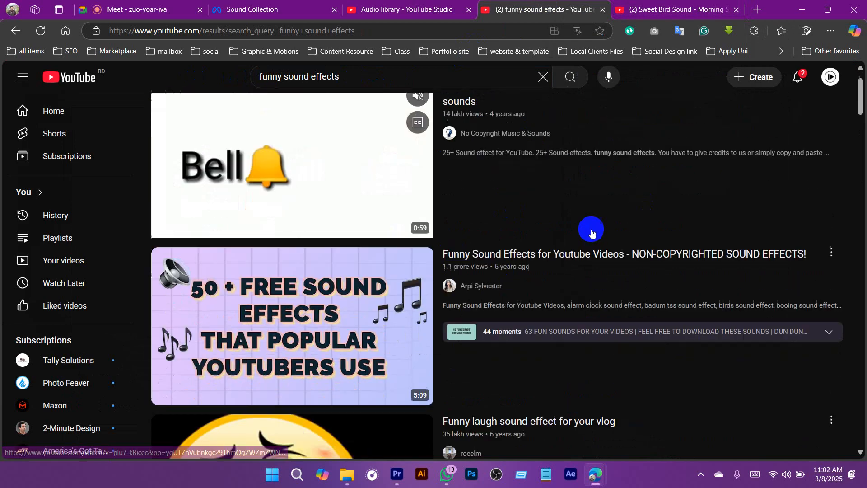
scroll(483, 174, "up", 1)
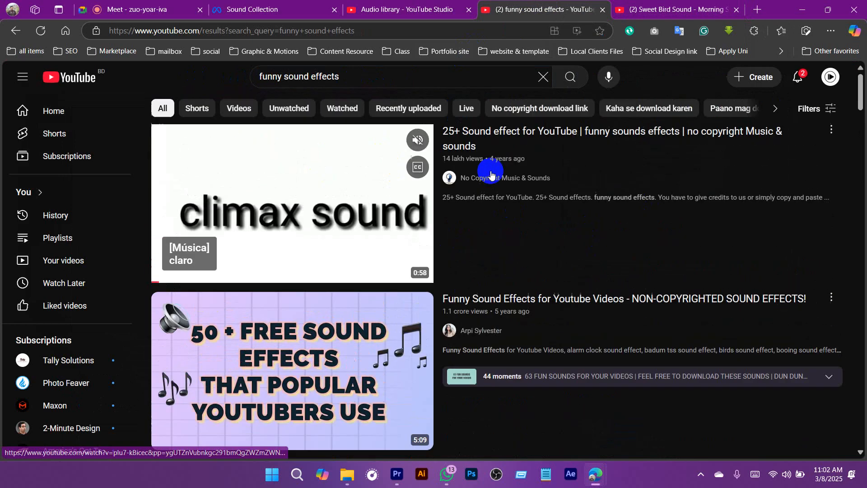
middle_click(474, 137)
left_click(660, 10)
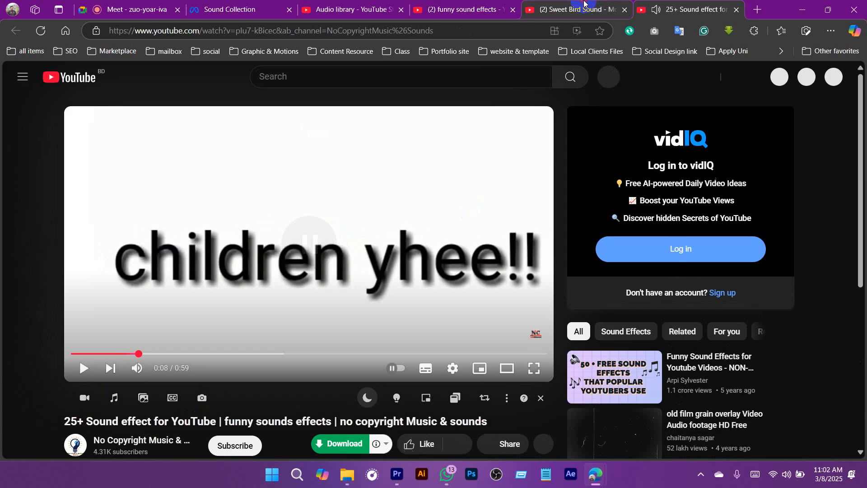
left_click(582, 6)
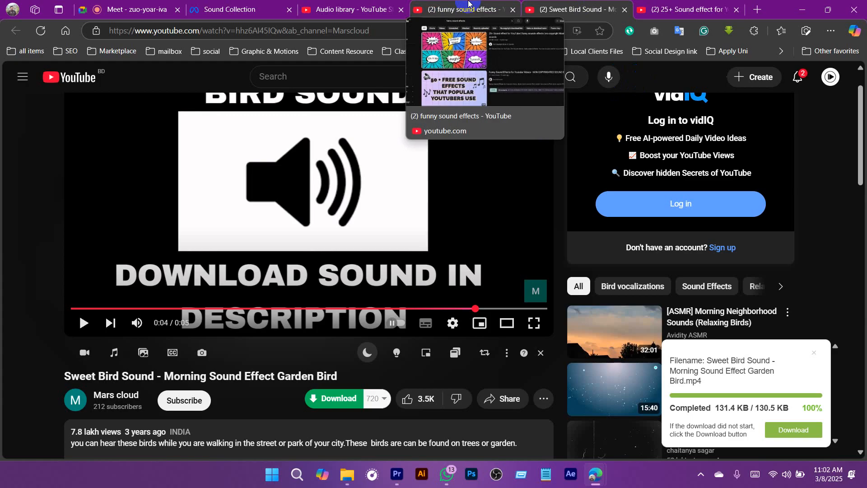
left_click(664, 9)
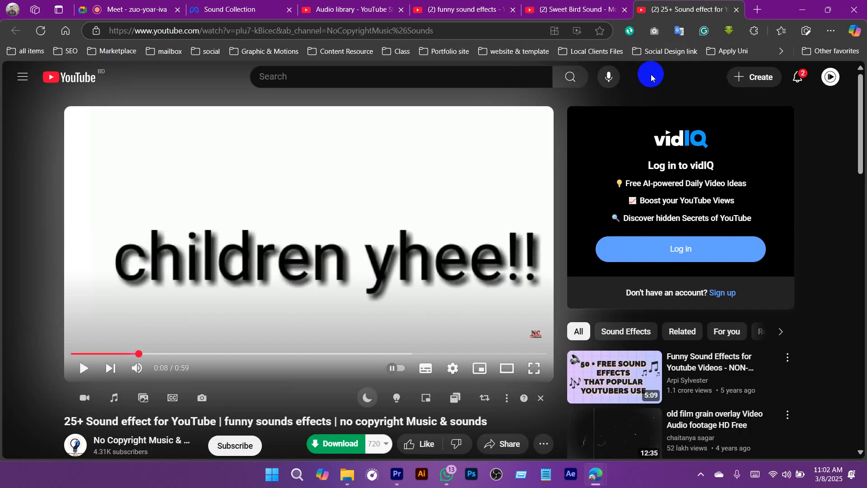
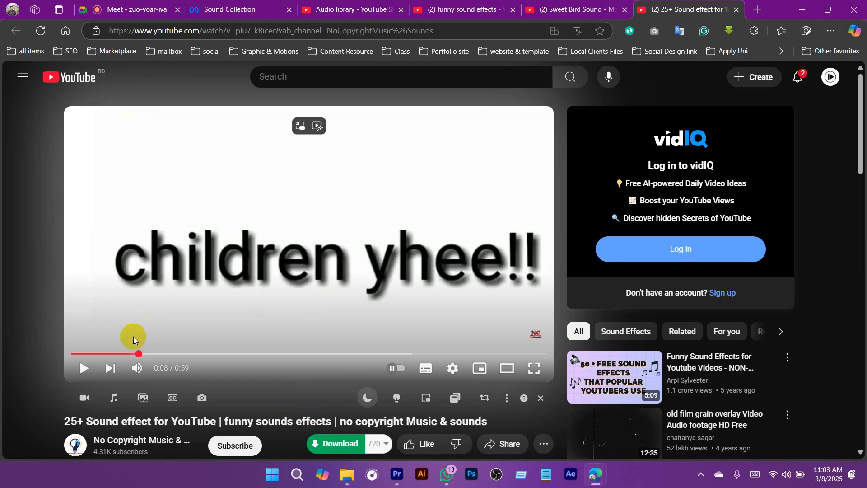
Step: Dismiss the incoming voice call and unmute the microphone in the Google Meet call
left_click_drag(134, 354, 101, 353)
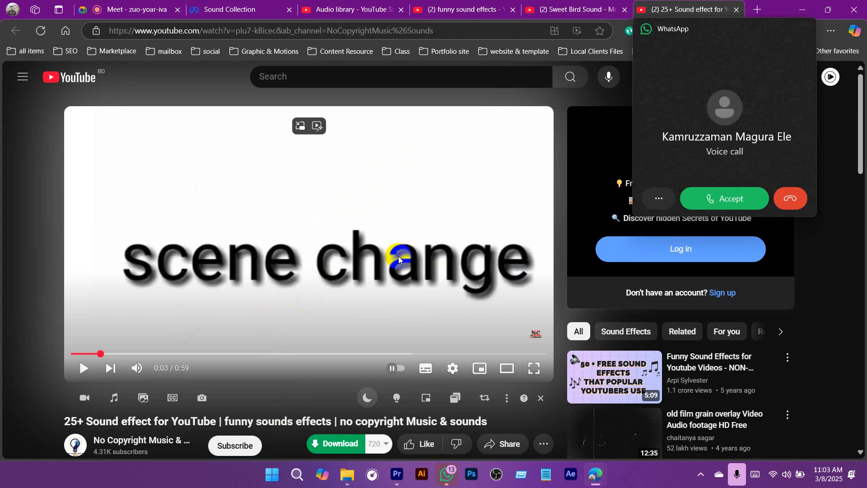
left_click(803, 26)
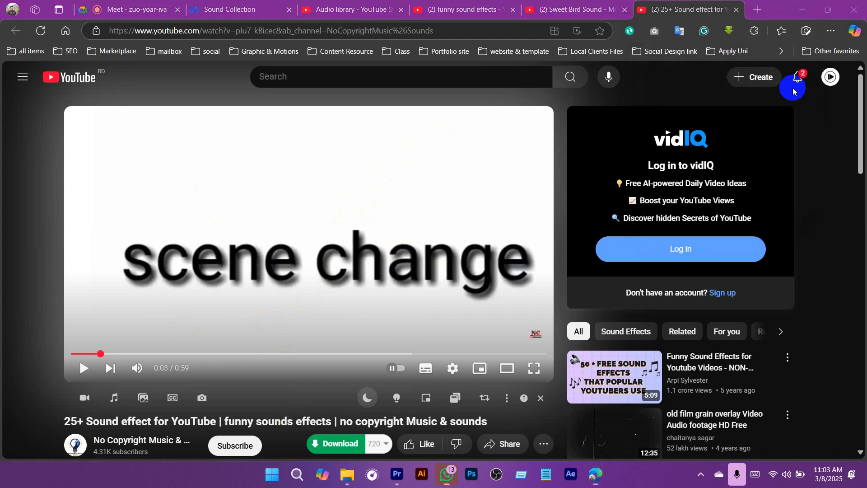
left_click(702, 480)
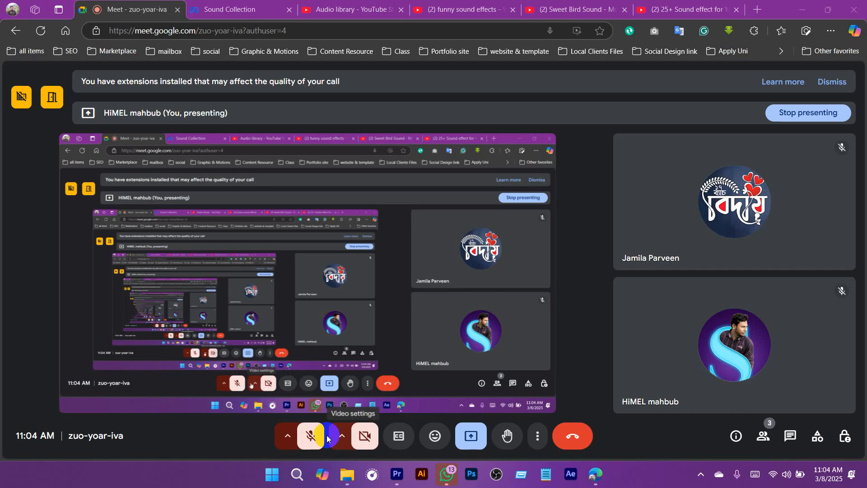
left_click(319, 438)
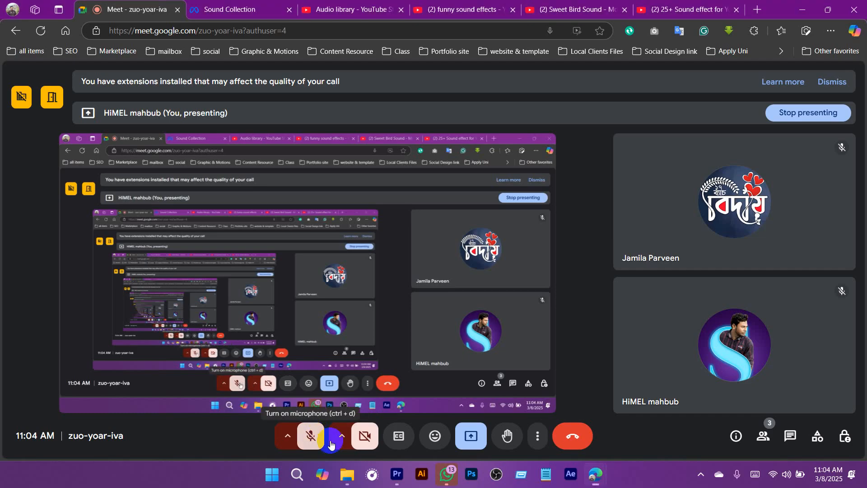
Step: Switch to Premiere Pro, return the playhead to the start of Sequence 02 and save the project
left_click(397, 475)
left_click_drag(426, 263, 322, 270)
key("ctrl+s")
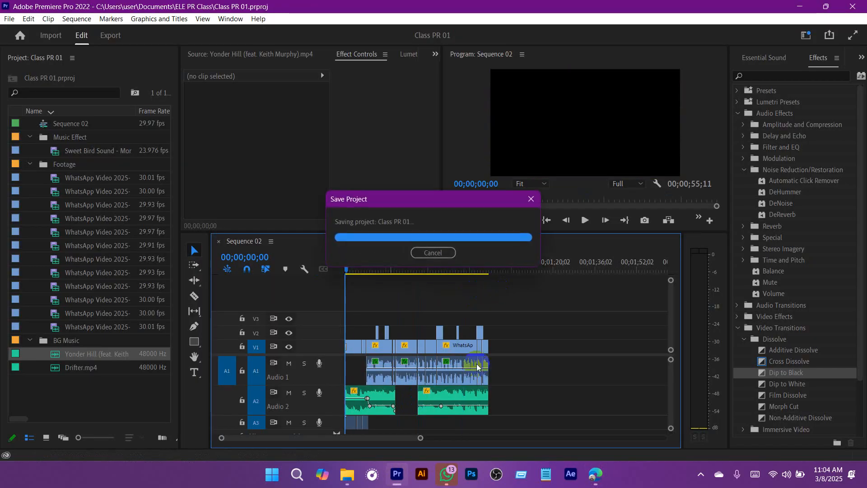
Step: Play Sequence 02 from start to end with the Program Monitor maximized, and restore the normal layout
left_click_drag(417, 438, 377, 438)
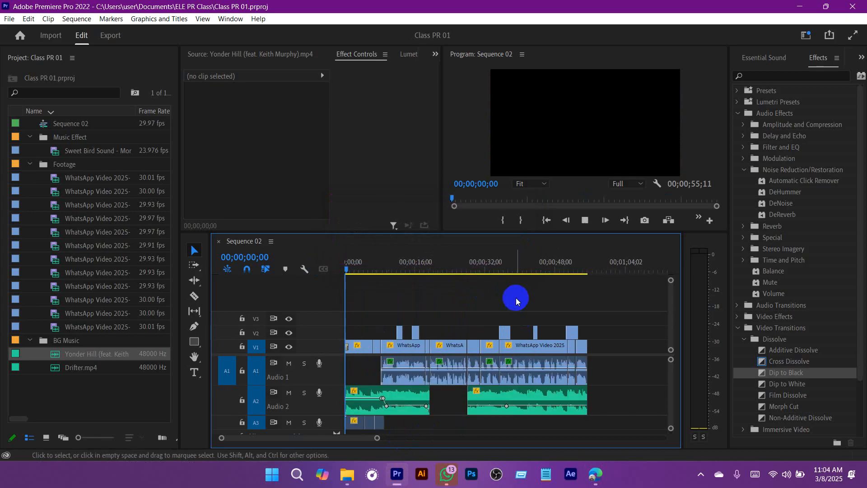
key("space")
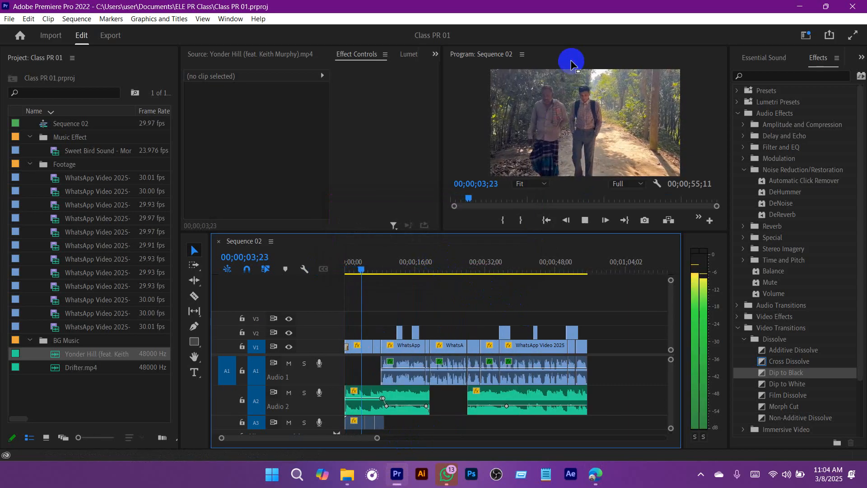
key("grave")
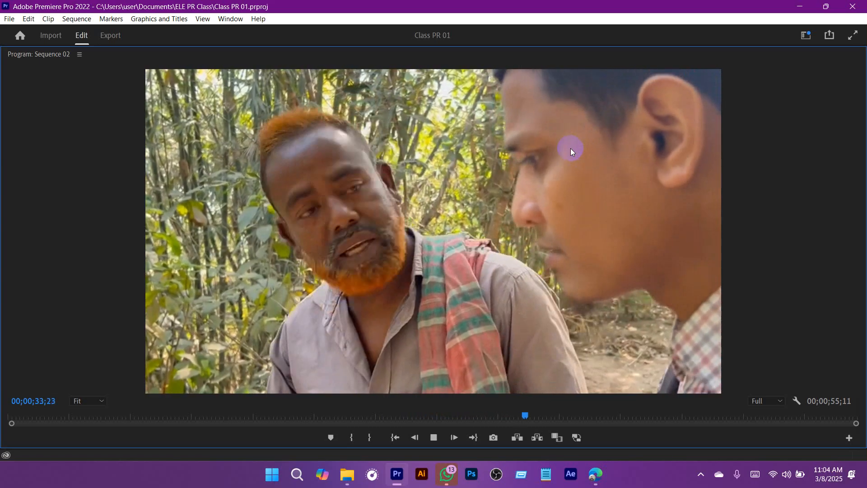
left_click(570, 148)
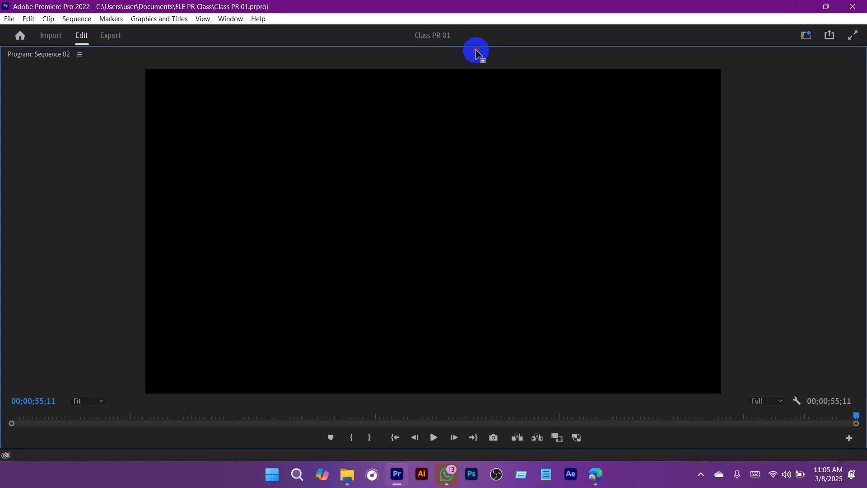
key("grave")
Step: Save the project and scrub through the finished Sequence 02 timeline, leaving the playhead at 00;00;50;22
left_click(455, 265)
left_click_drag(455, 264, 490, 281)
key("ctrl+s")
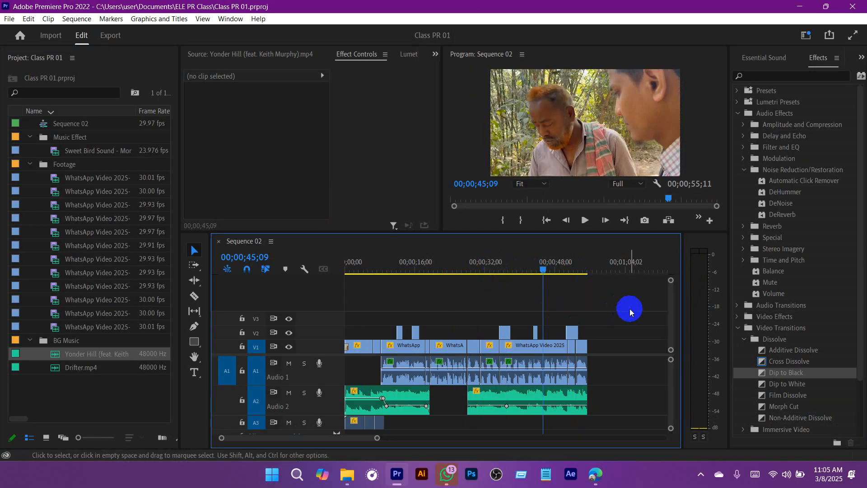
left_click_drag(434, 266, 330, 257)
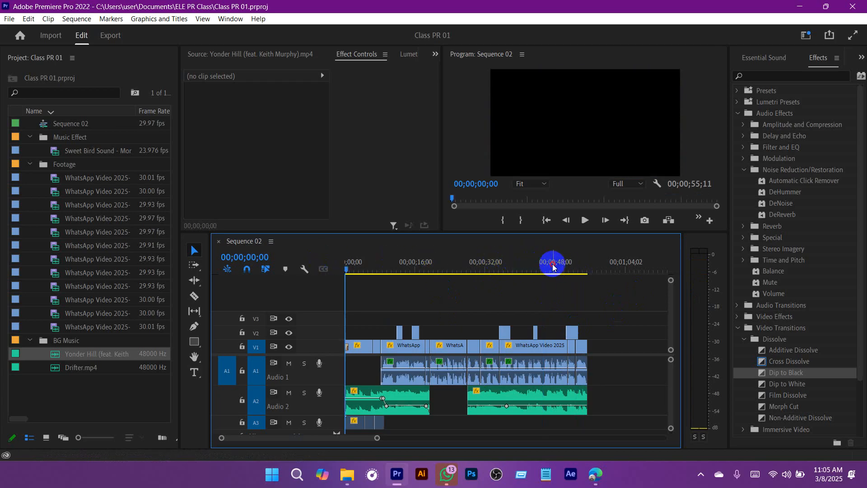
left_click_drag(553, 266, 567, 266)
left_click(366, 282)
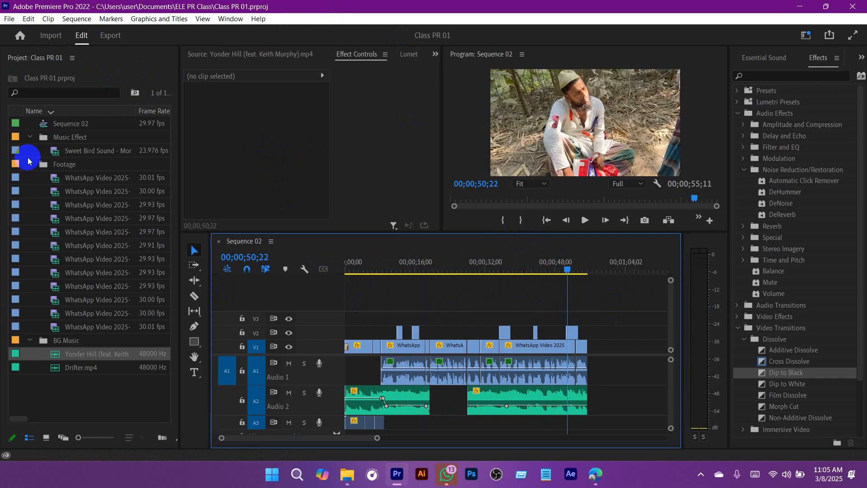
Step: Open the media export settings for Sequence 02 and scrub through the export preview
left_click(9, 19)
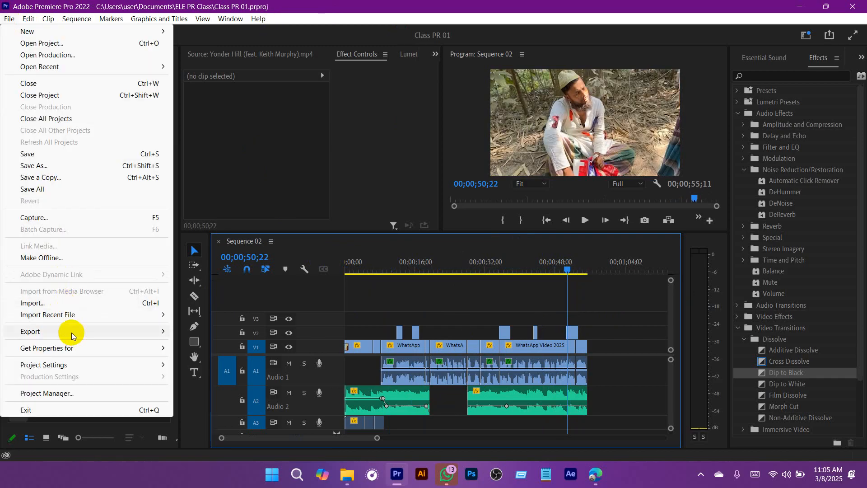
mouse_move(163, 332)
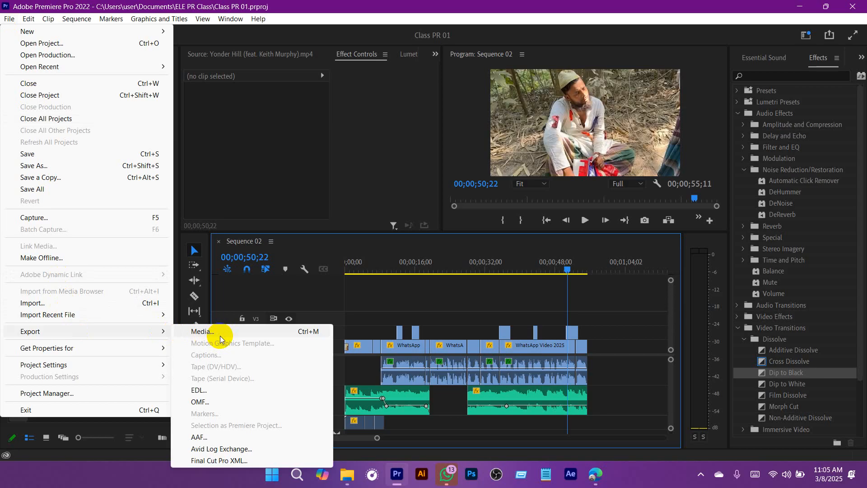
left_click(203, 331)
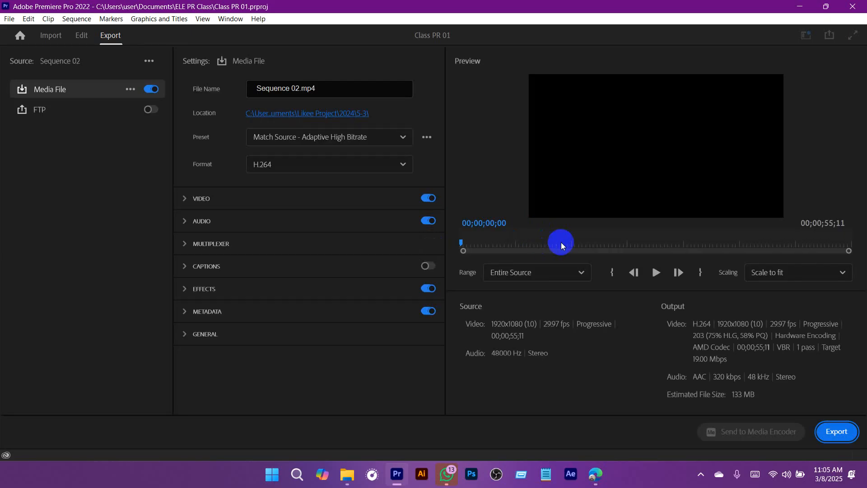
left_click_drag(542, 248, 702, 248)
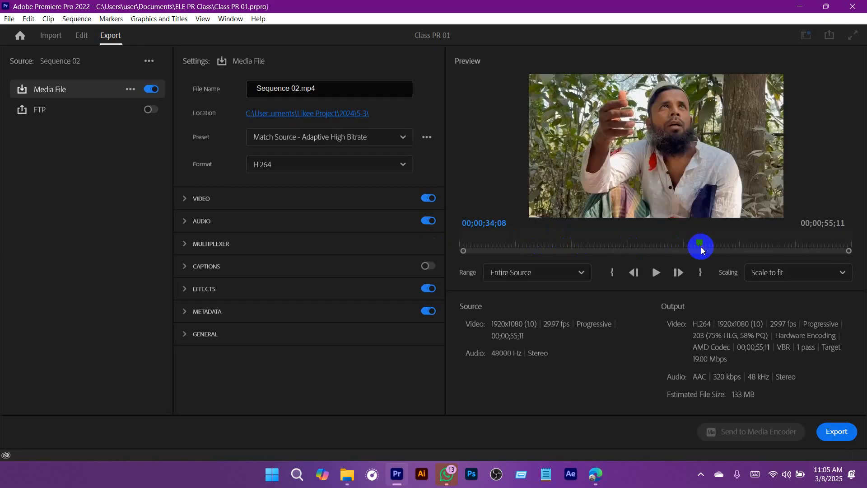
left_click_drag(765, 248, 499, 253)
Step: Try custom export ranges with in and out points, including one starting at 00;00;19;18, and reset the range to Entire Source
left_click(696, 271)
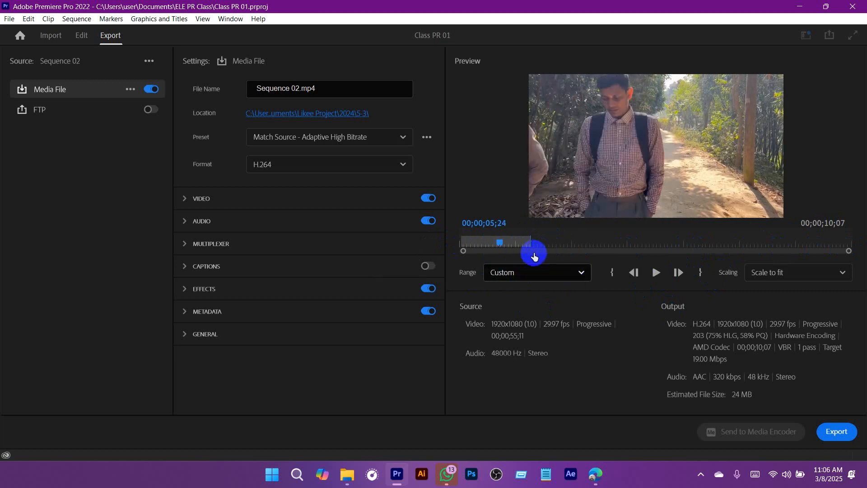
left_click_drag(498, 246, 596, 251)
left_click(616, 267)
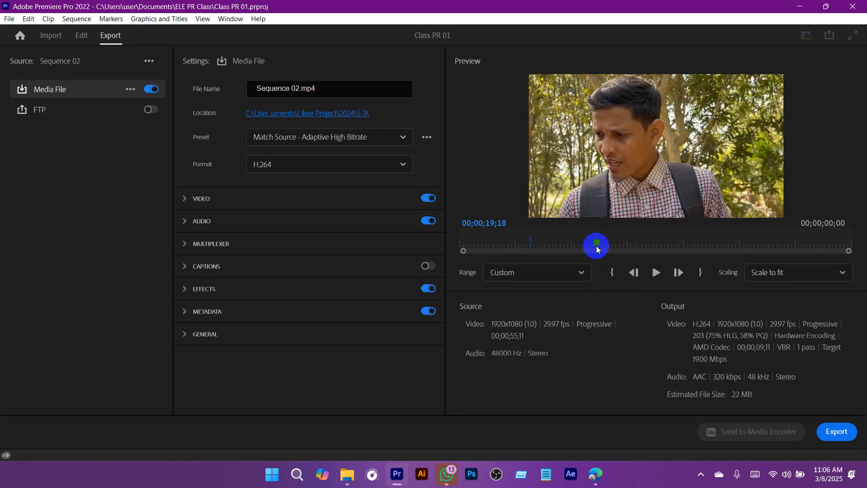
left_click_drag(596, 246, 624, 244)
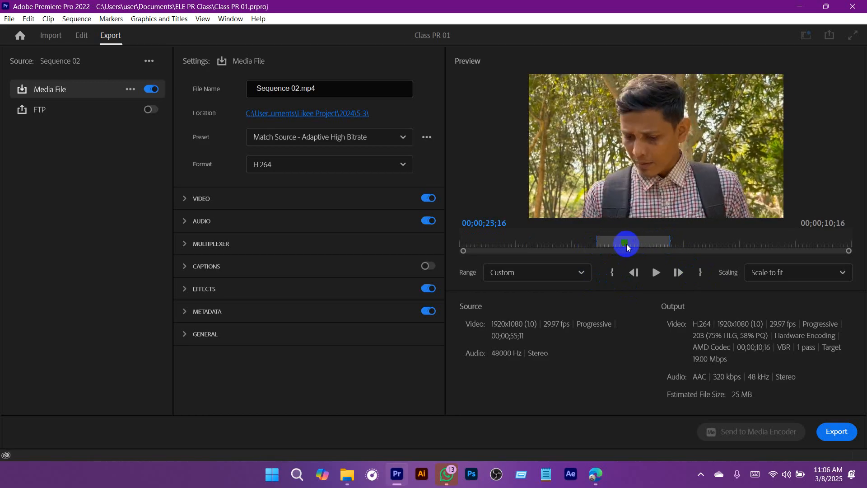
left_click(836, 431)
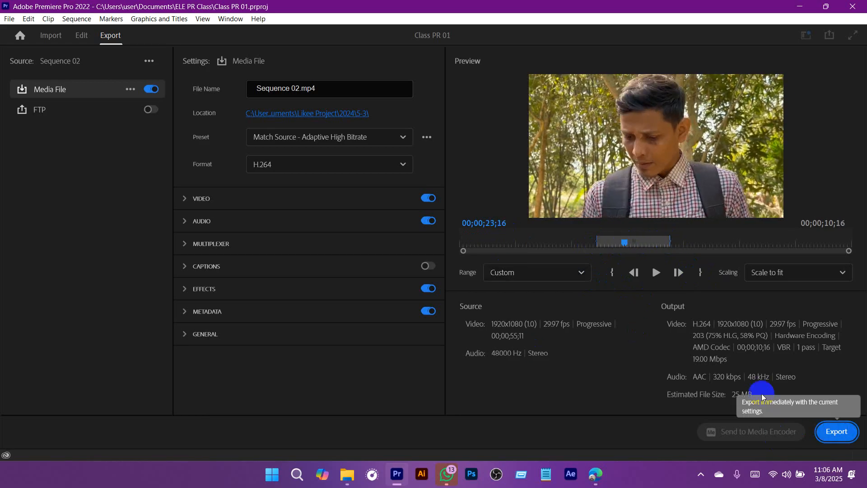
left_click(546, 277)
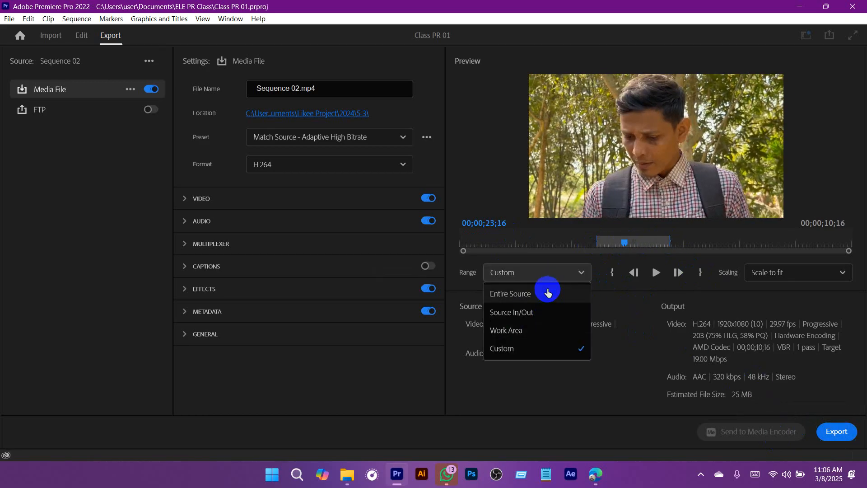
left_click(522, 299)
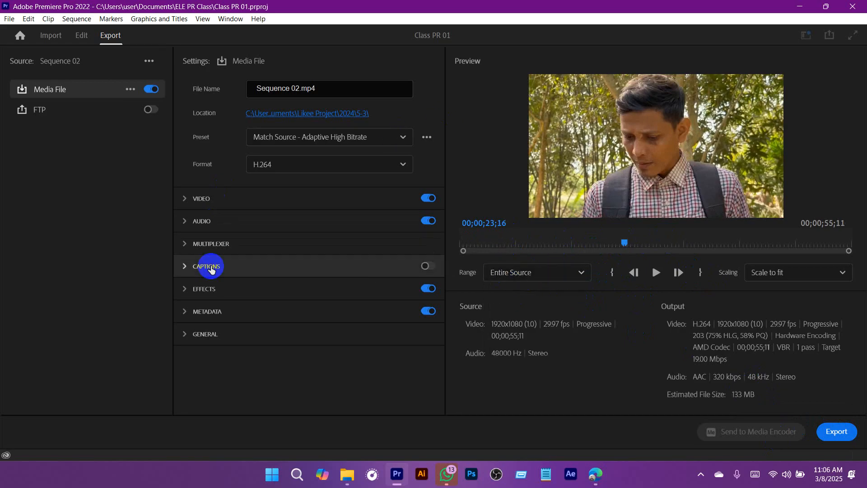
Step: Expand the Video export settings with the additional options and review the basic video and encoding settings
left_click(184, 199)
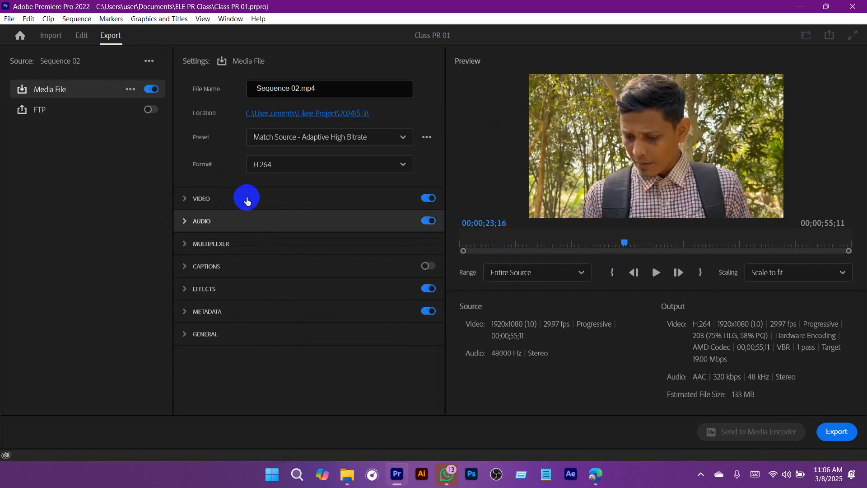
left_click(186, 198)
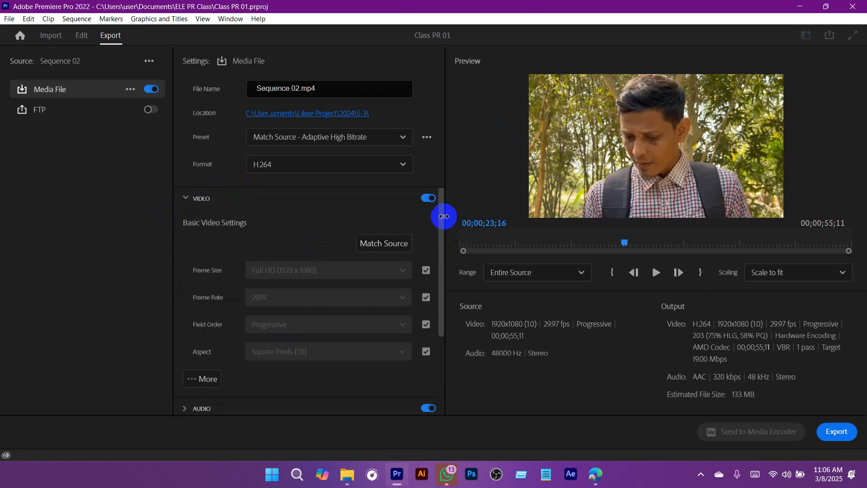
scroll(442, 239, "down", 3)
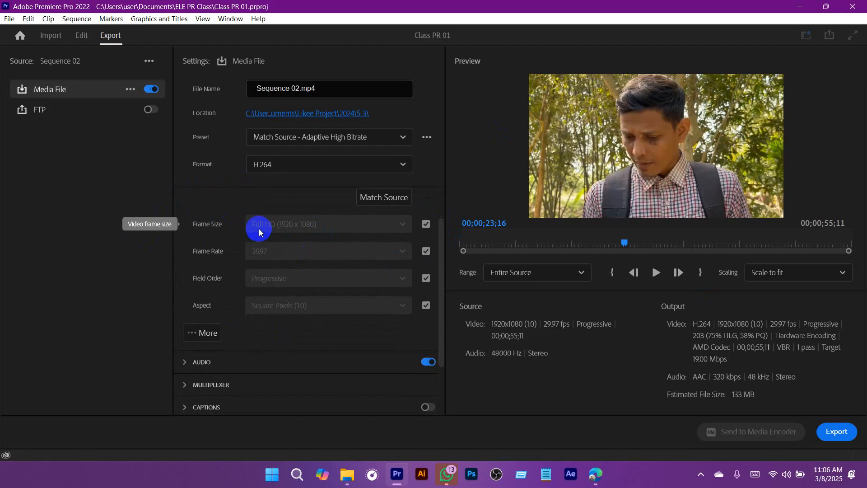
scroll(267, 242, "down", 3)
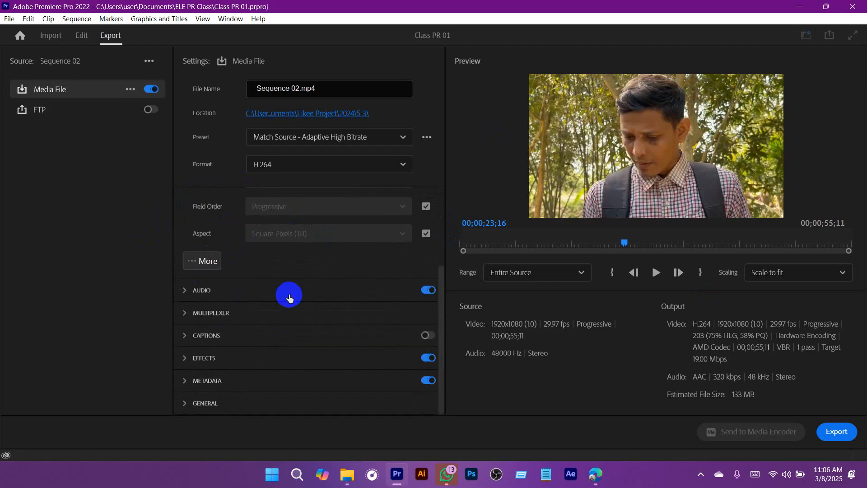
scroll(355, 303, "down", 3)
scroll(341, 284, "up", 1)
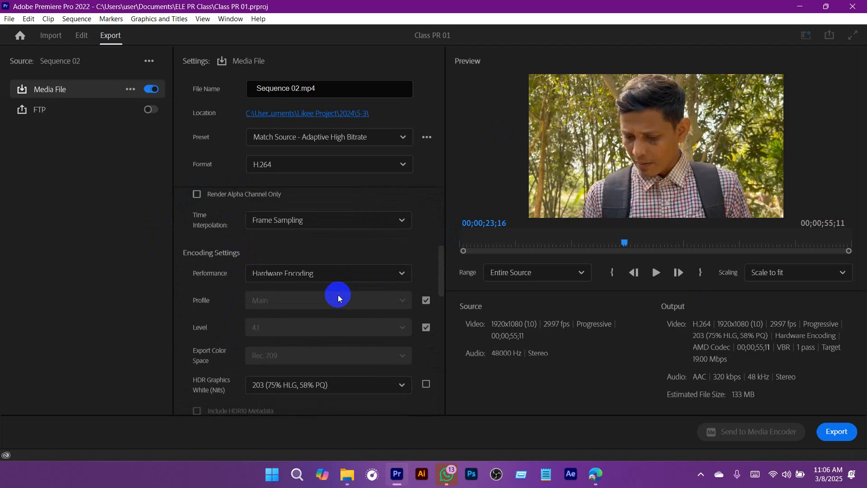
scroll(341, 280, "up", 2)
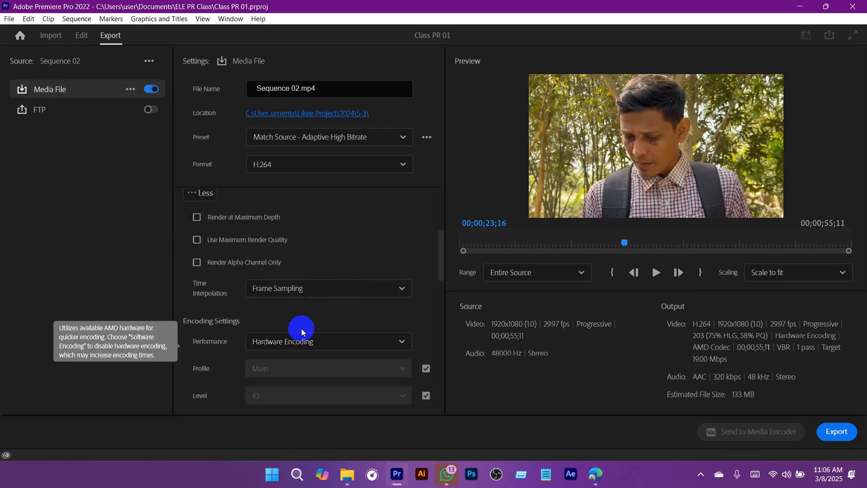
scroll(289, 327, "down", 2)
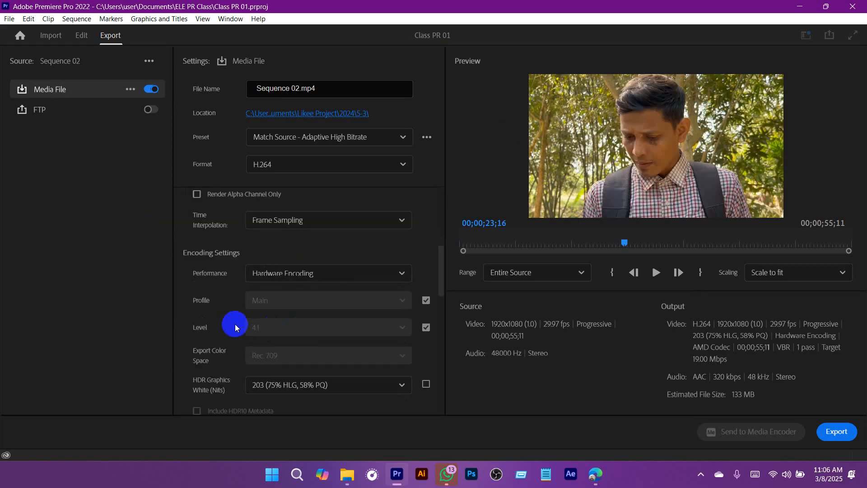
Step: Examine the hardware and software choices for encoding Performance, keeping Hardware Encoding
left_click(317, 279)
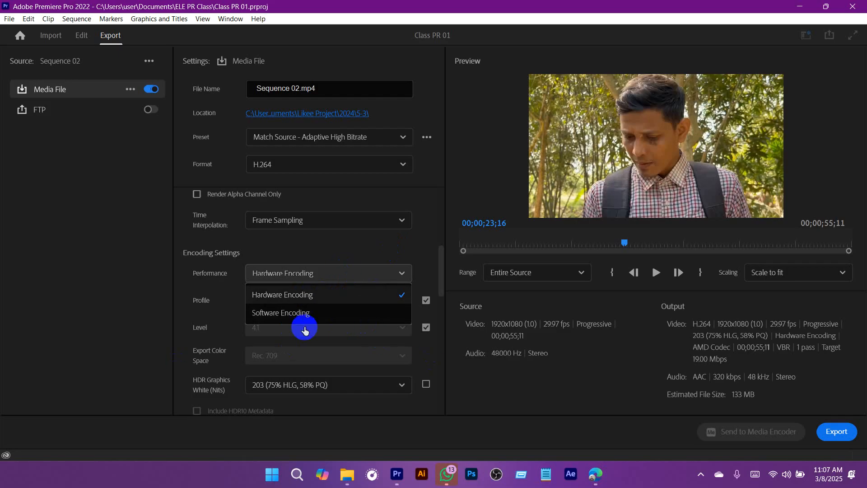
left_click(107, 275)
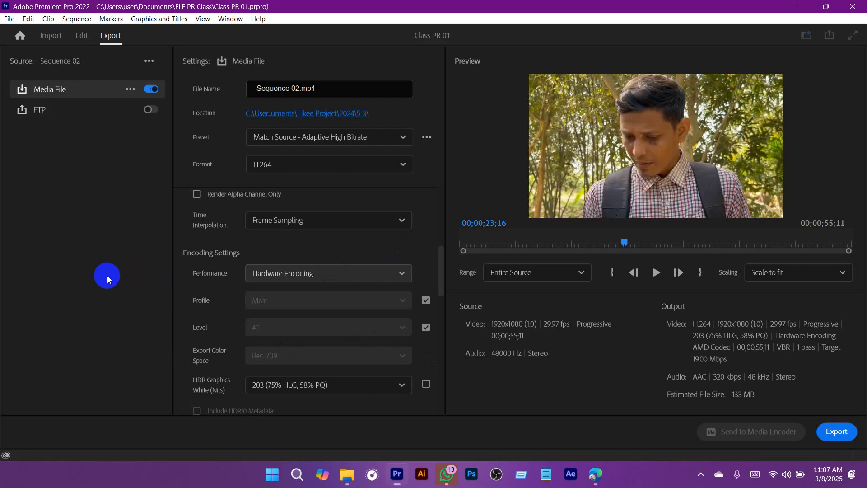
left_click(360, 277)
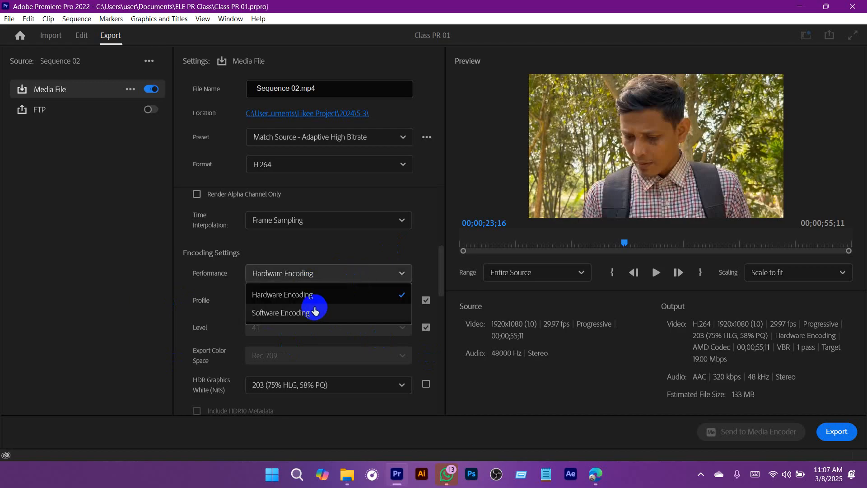
left_click(33, 277)
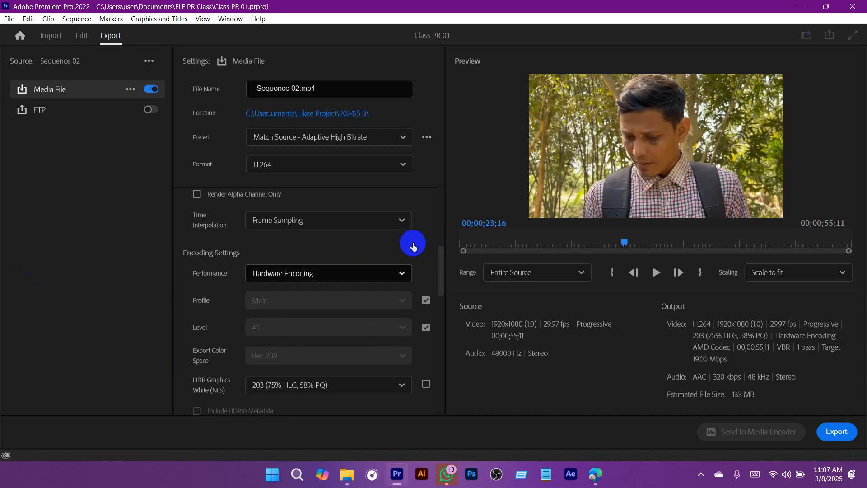
Step: Examine the Bitrate Encoding choices in the video export settings, keeping VBR, 1 pass
left_click_drag(441, 259, 432, 343)
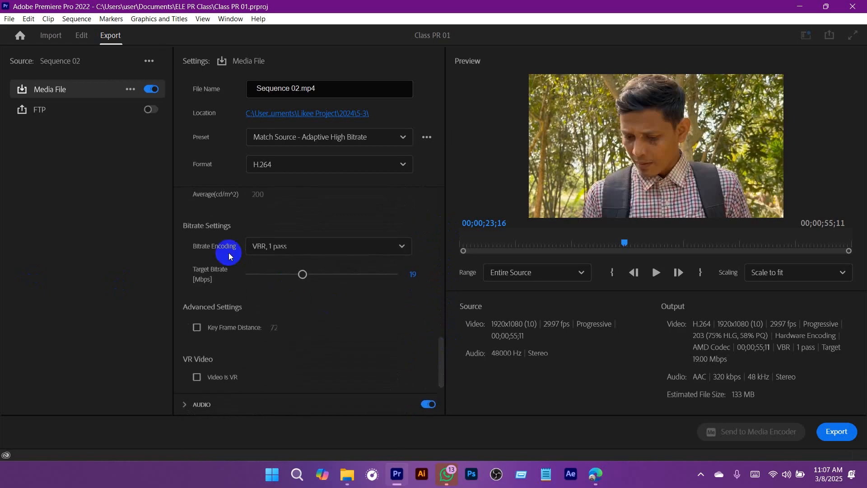
left_click(333, 247)
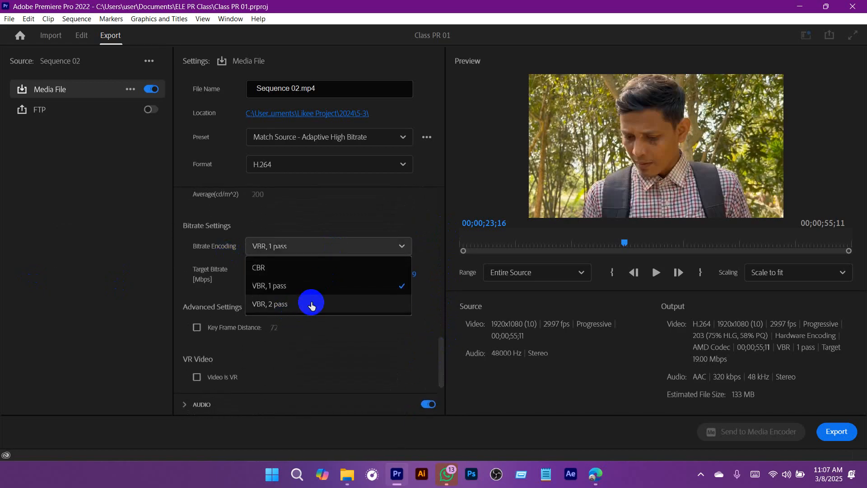
left_click(433, 212)
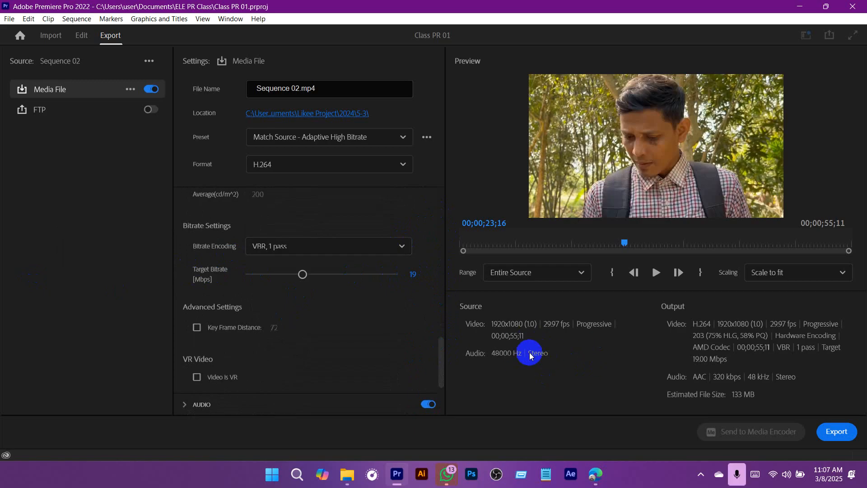
Step: Decline the incoming WhatsApp call and set the export's target bitrate to 10 Mbps
left_click(790, 258)
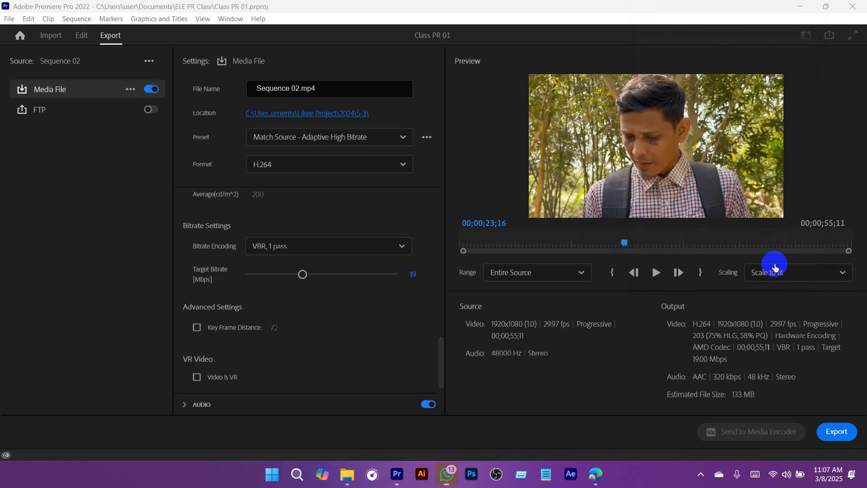
left_click(414, 286)
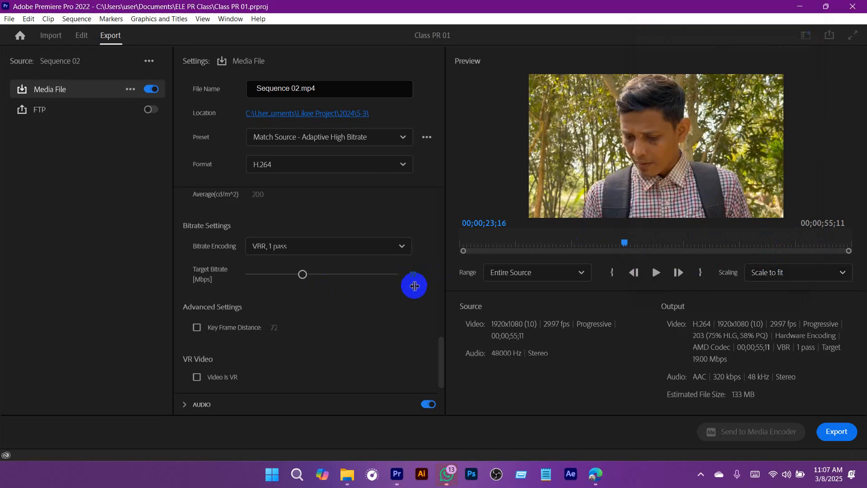
left_click(420, 277)
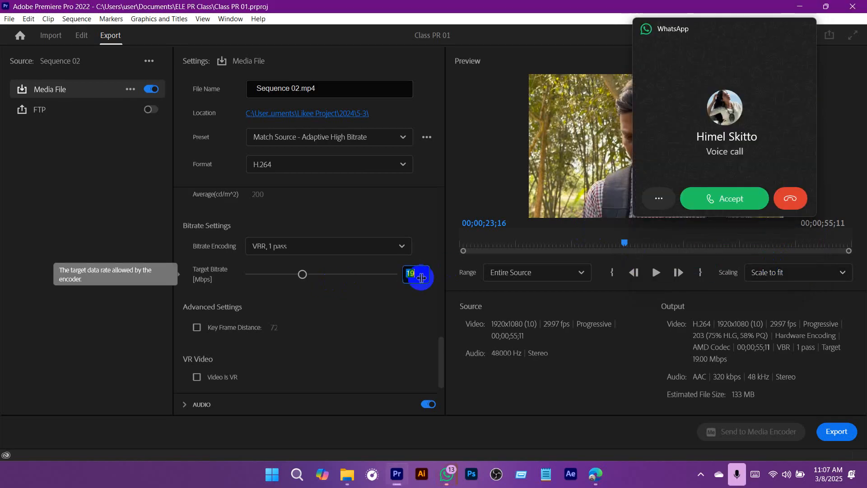
left_click(791, 198)
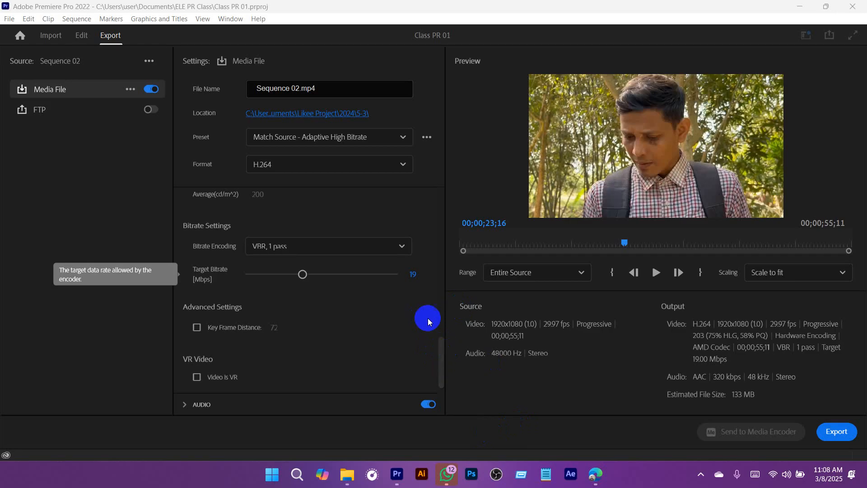
left_click(414, 273)
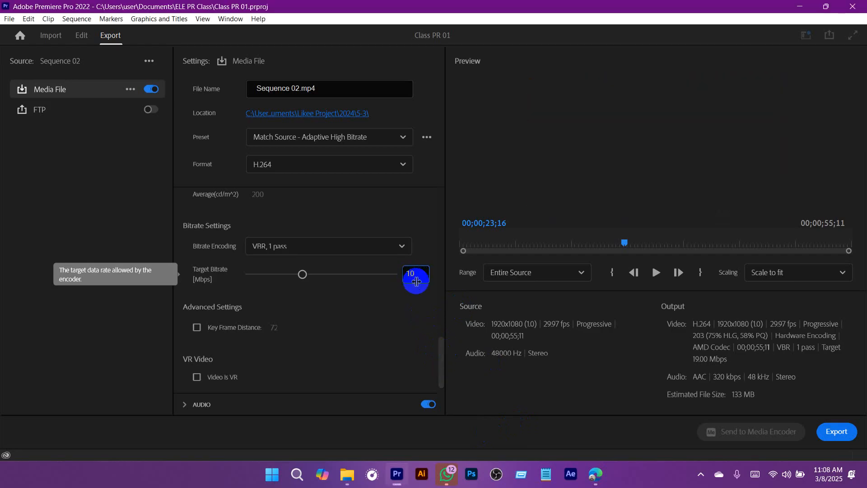
key("Return")
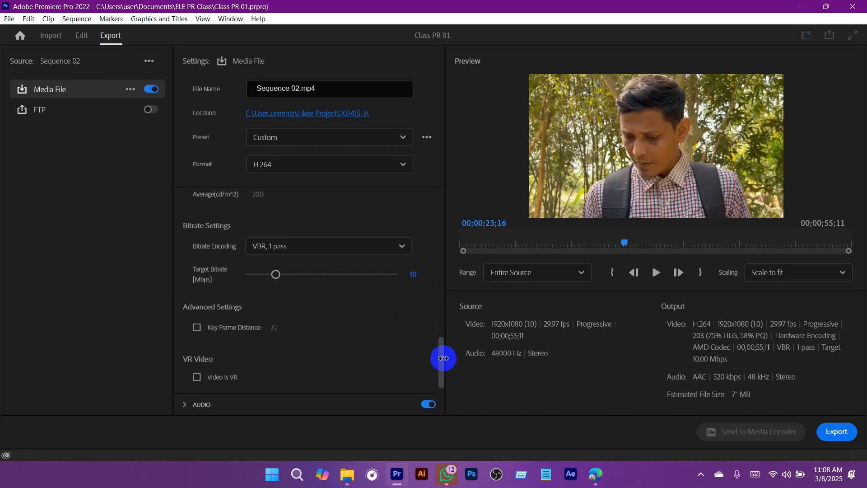
Step: Set the target bitrate of the video export to 20 Mbps
scroll(442, 368, "down", 4)
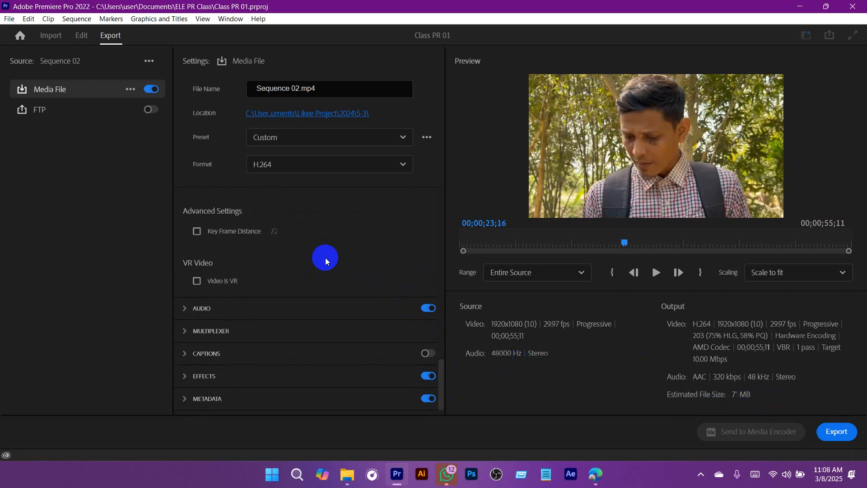
scroll(325, 258, "up", 3)
scroll(417, 283, "down", 3)
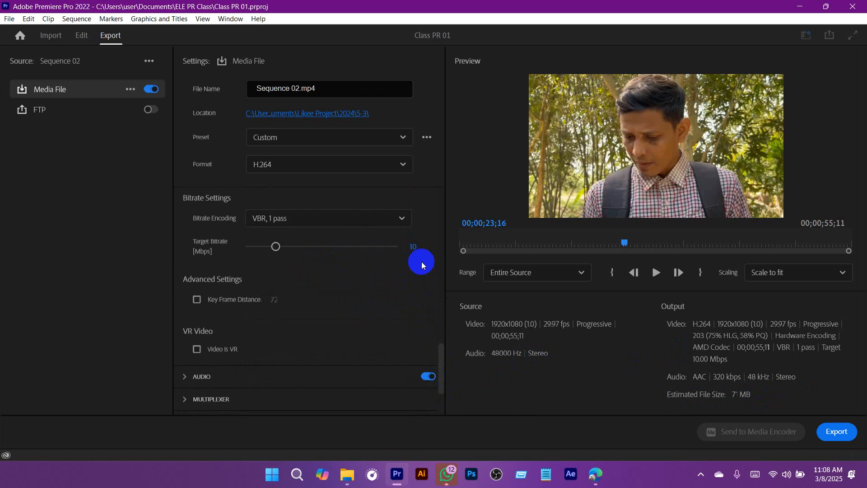
left_click(414, 251)
type("20")
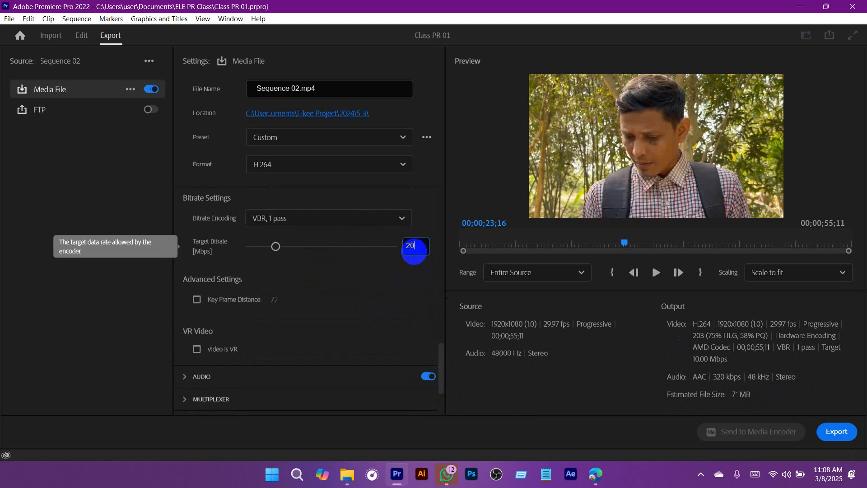
key("Return")
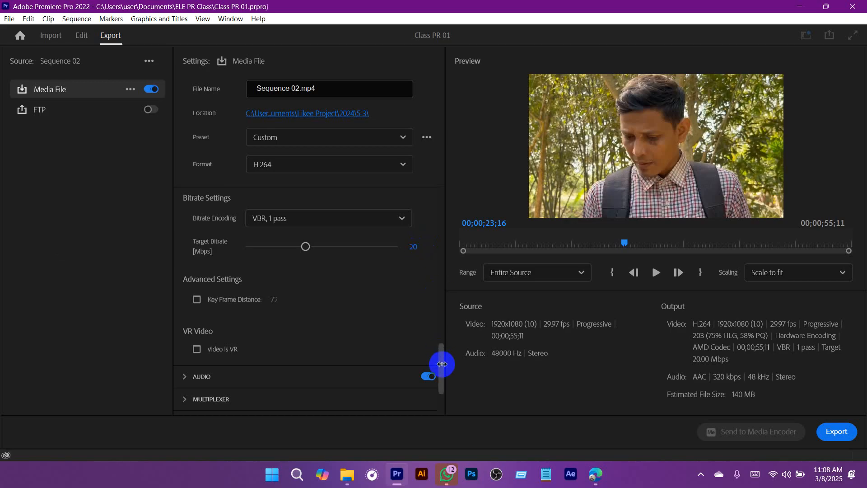
Step: Set the export location to the Documents folder, keeping the file name Sequence 02.mp4
left_click_drag(441, 361, 443, 188)
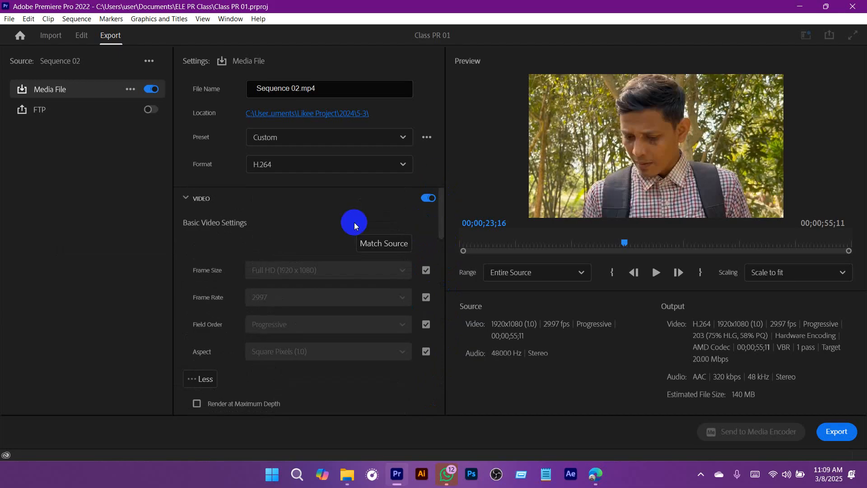
left_click_drag(329, 89, 203, 89)
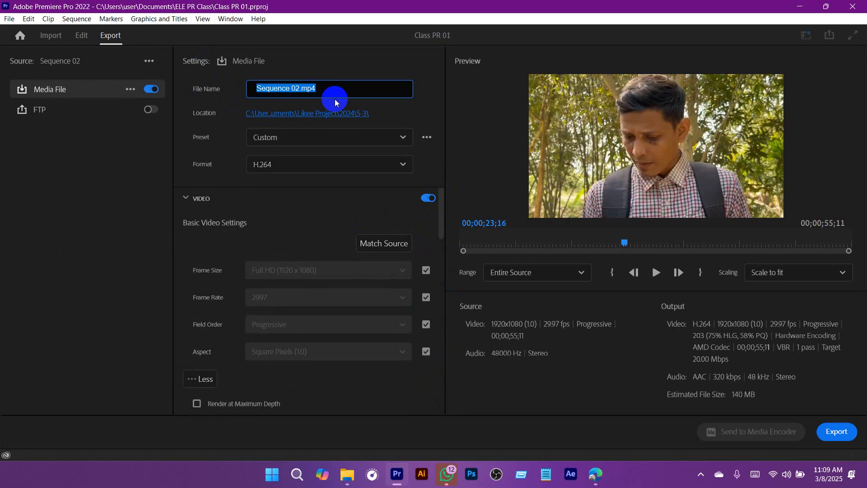
type("Content nsme")
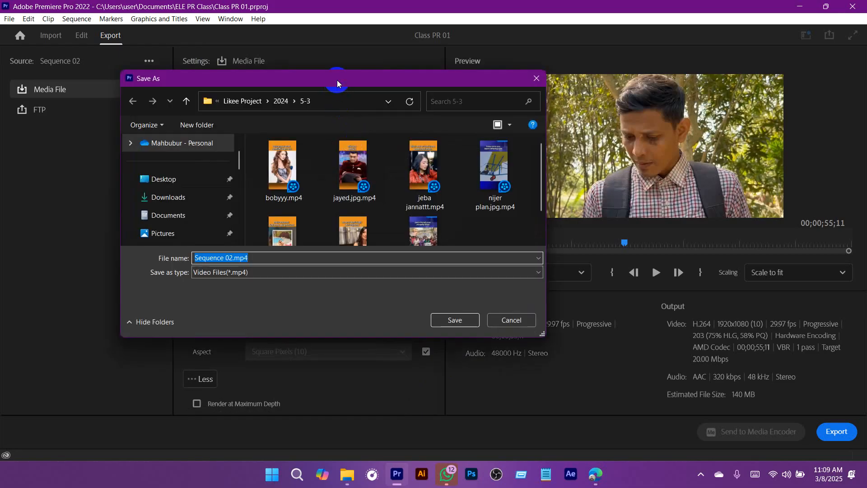
mouse_move(240, 160)
left_mouse_down()
mouse_move(242, 141)
mouse_move(239, 169)
left_mouse_up()
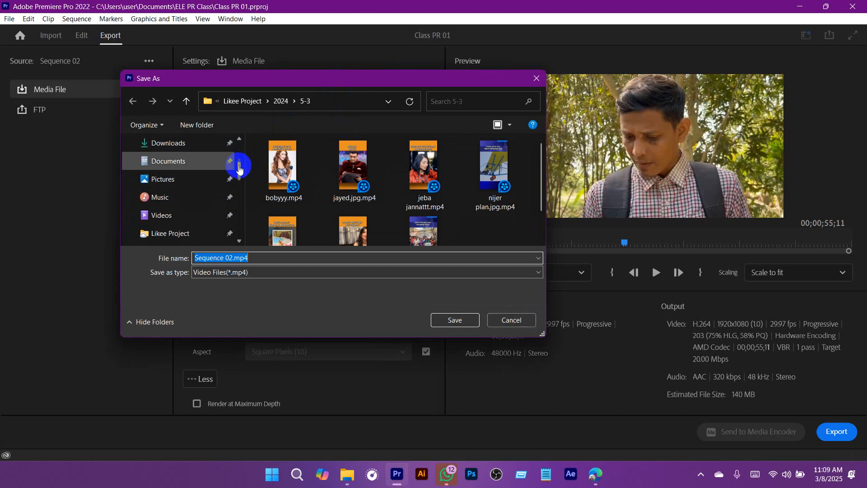
left_click(173, 162)
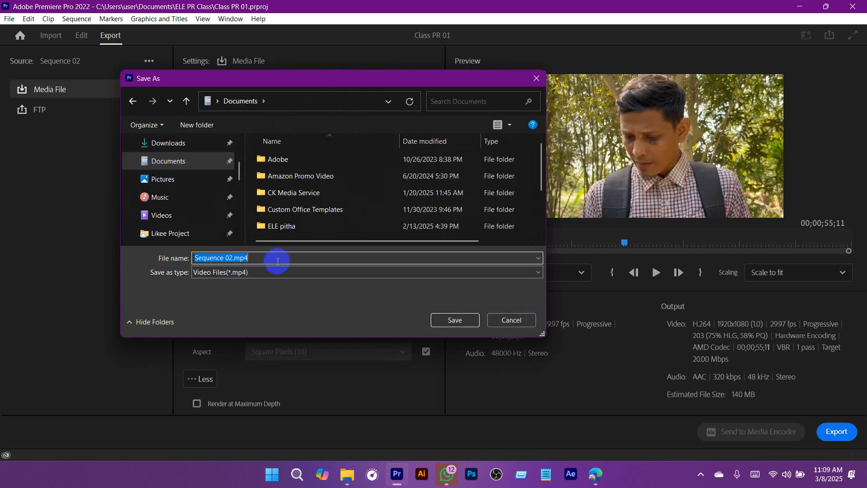
left_click(455, 319)
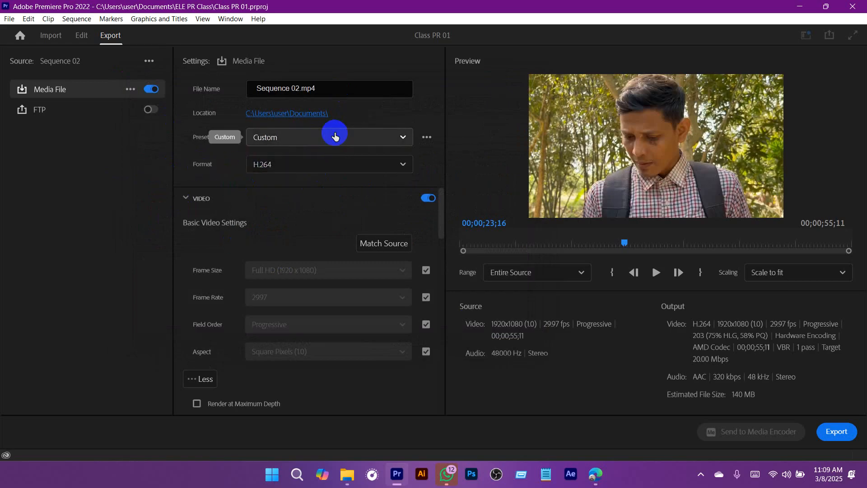
Step: Browse the full list of export presets in the Preset Manager and close it without choosing one
left_click(335, 137)
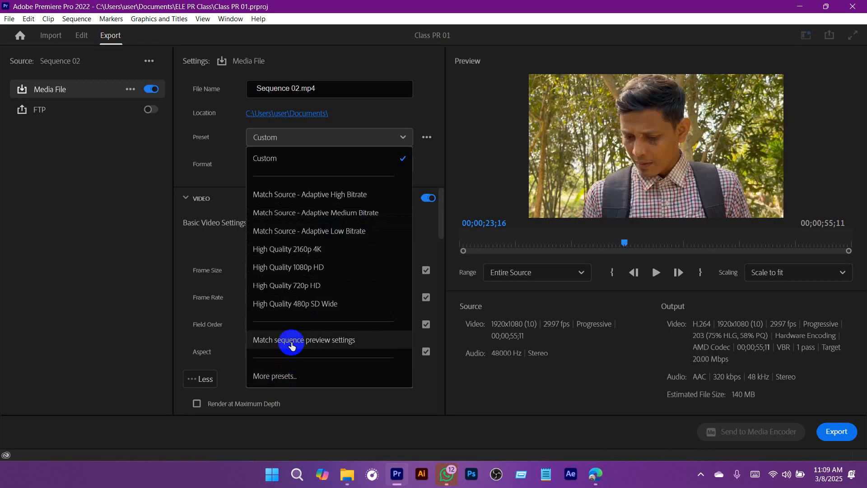
left_click(277, 377)
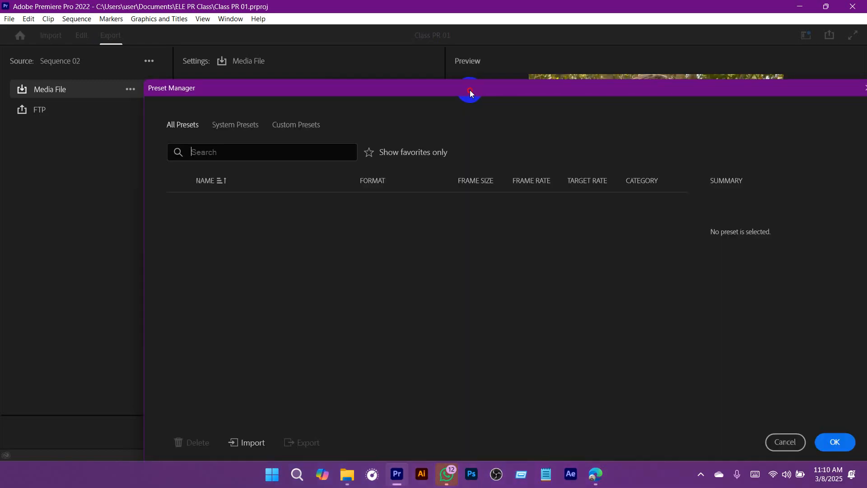
left_click_drag(469, 90, 394, 60)
scroll(230, 240, "down", 5)
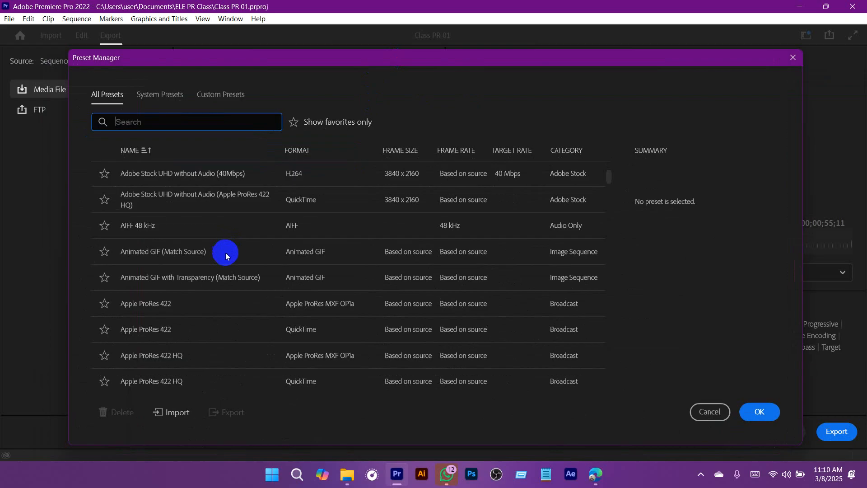
scroll(225, 256, "down", 8)
left_click(184, 264)
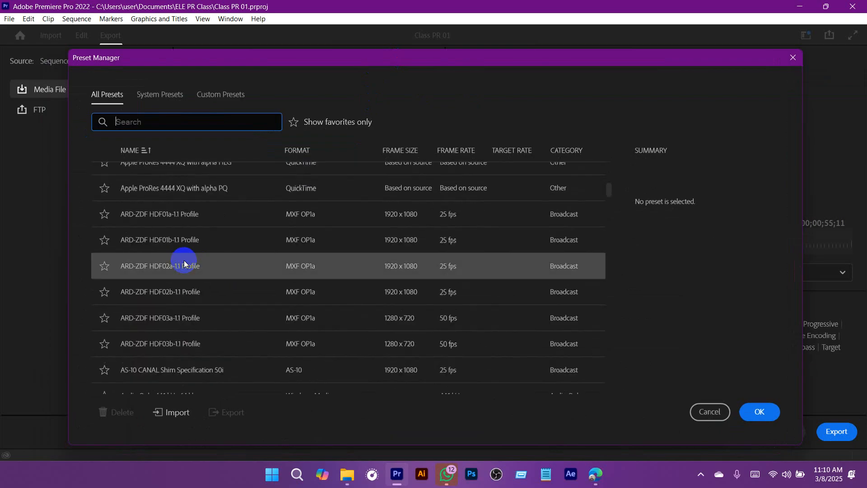
scroll(184, 264, "down", 10)
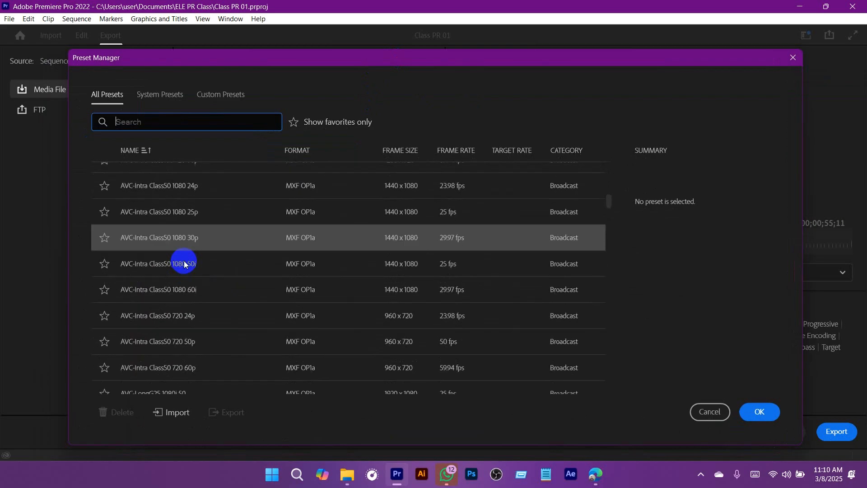
scroll(184, 264, "down", 10)
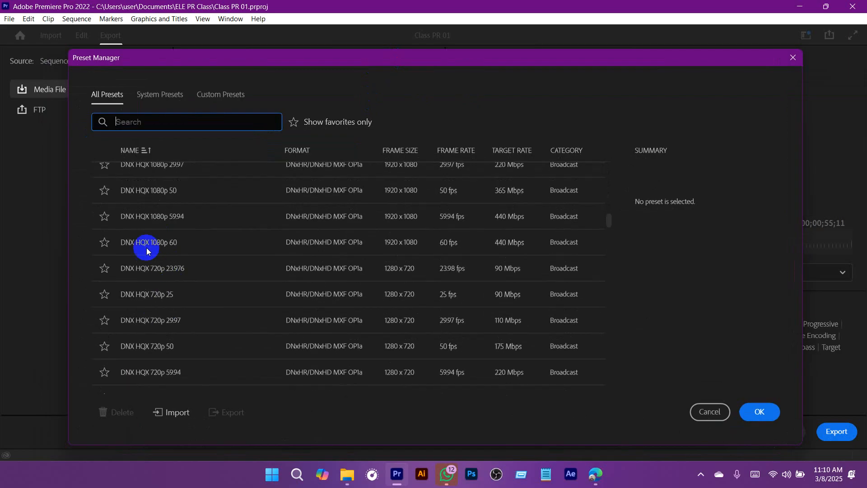
scroll(147, 251, "down", 10)
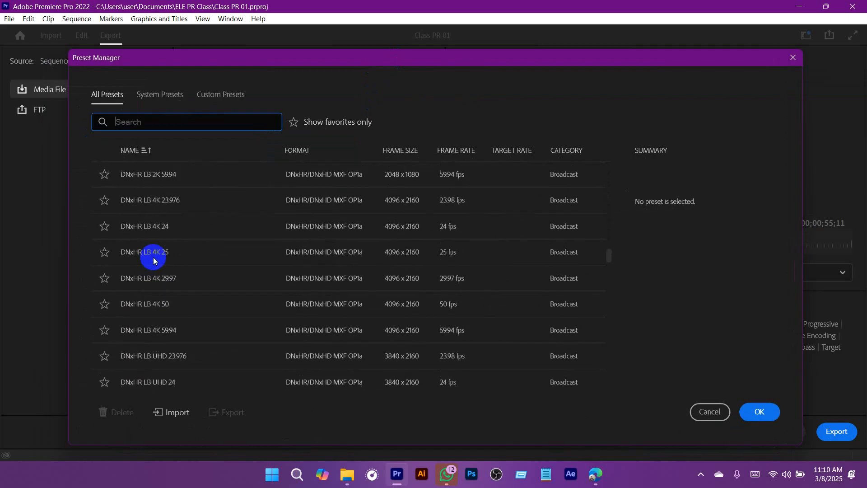
scroll(153, 257, "down", 5)
left_click(712, 412)
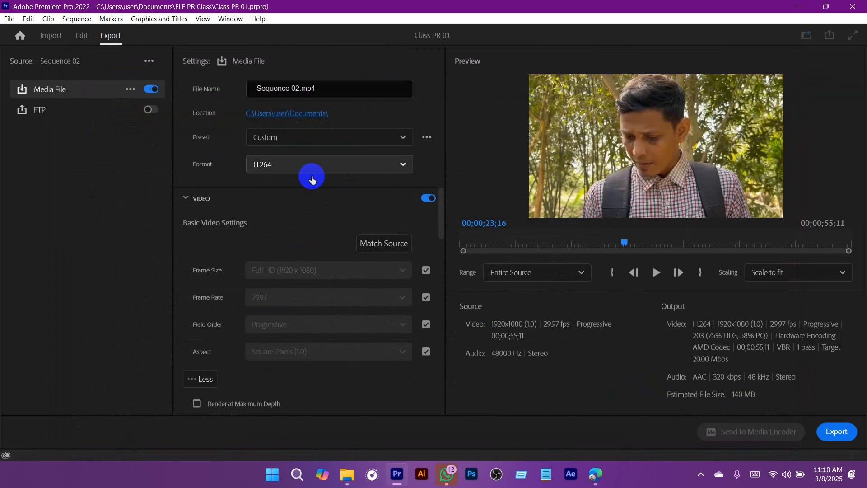
Step: Set the export format to AAC Audio and scrub the export preview to 00;00;20;19
left_click(313, 173)
scroll(316, 352, "down", 2)
scroll(352, 317, "down", 2)
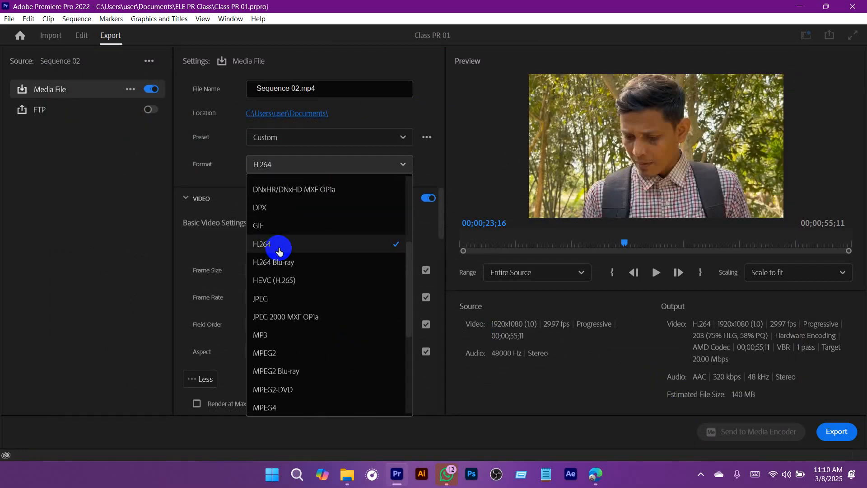
scroll(290, 239, "up", 5)
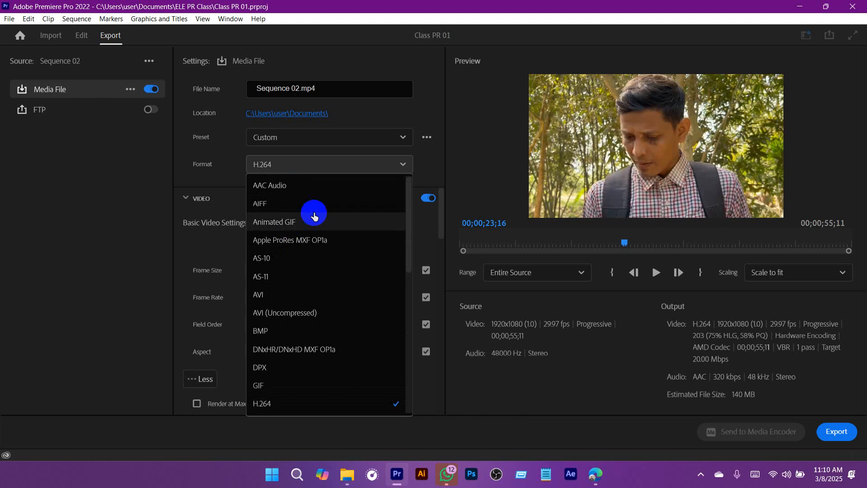
left_click(301, 186)
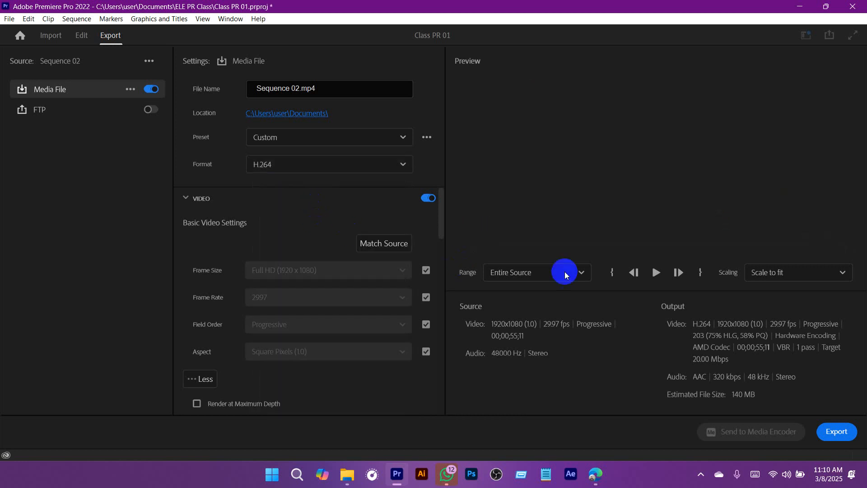
left_click_drag(653, 276, 604, 248)
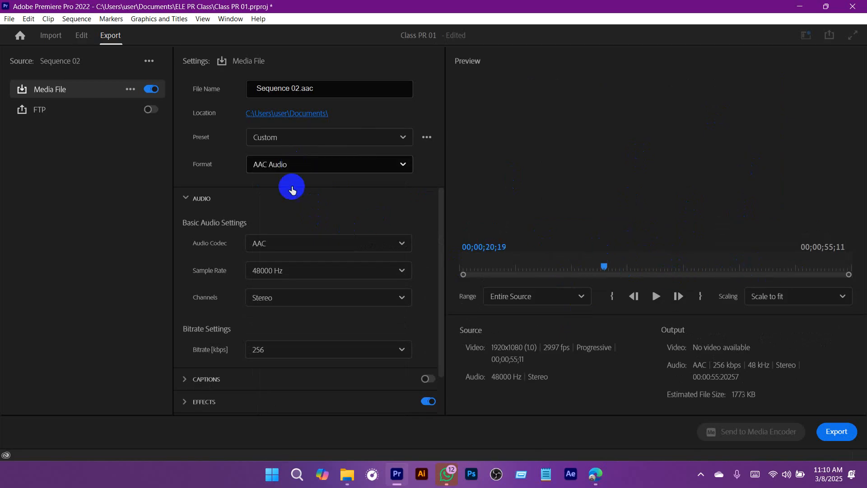
Step: Set the export format to H.264 and move the export preview to 00;00;28;21
left_click(294, 166)
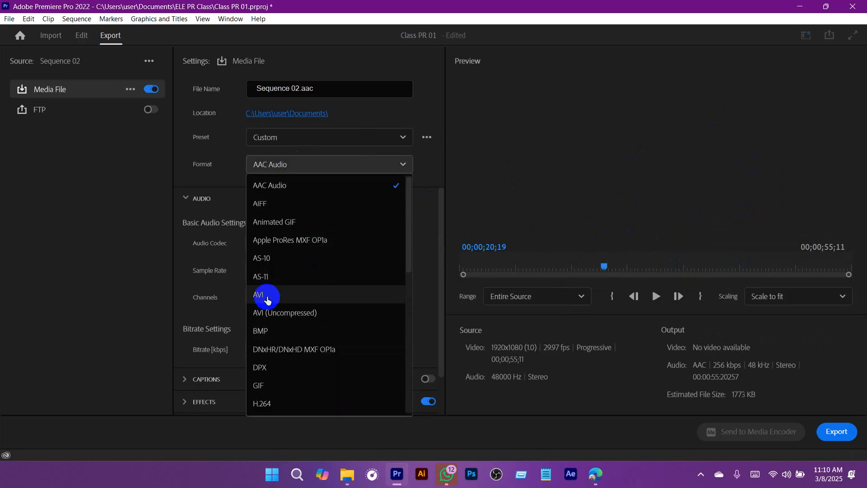
scroll(307, 293, "down", 2)
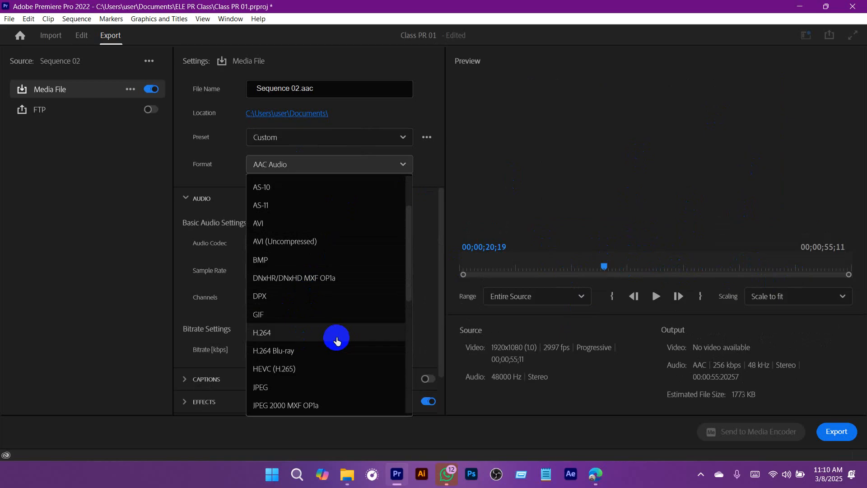
scroll(319, 348, "down", 5)
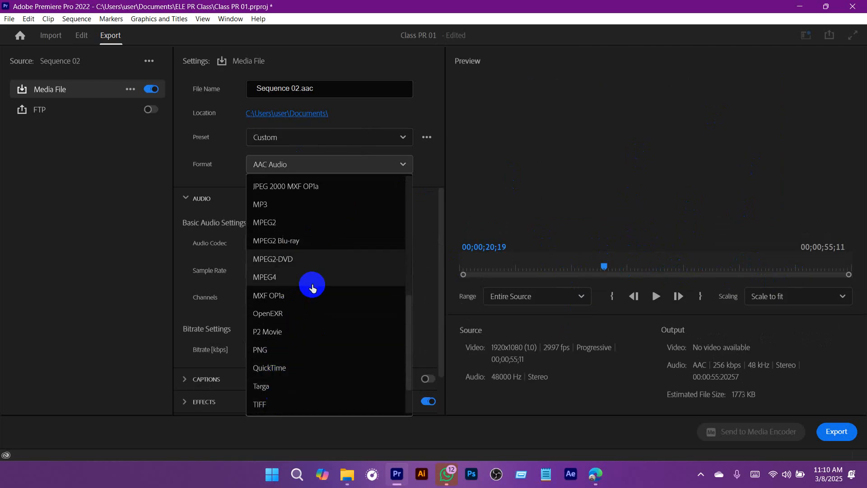
scroll(293, 338, "down", 2)
scroll(306, 274, "up", 10)
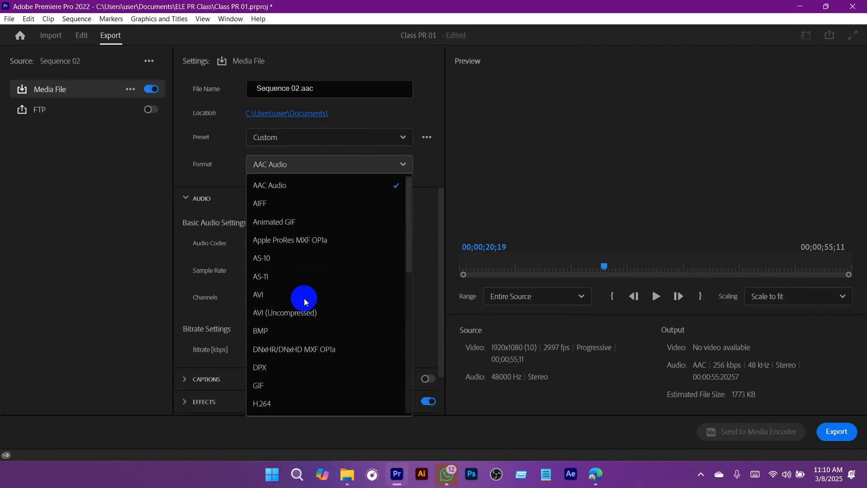
scroll(312, 257, "down", 3)
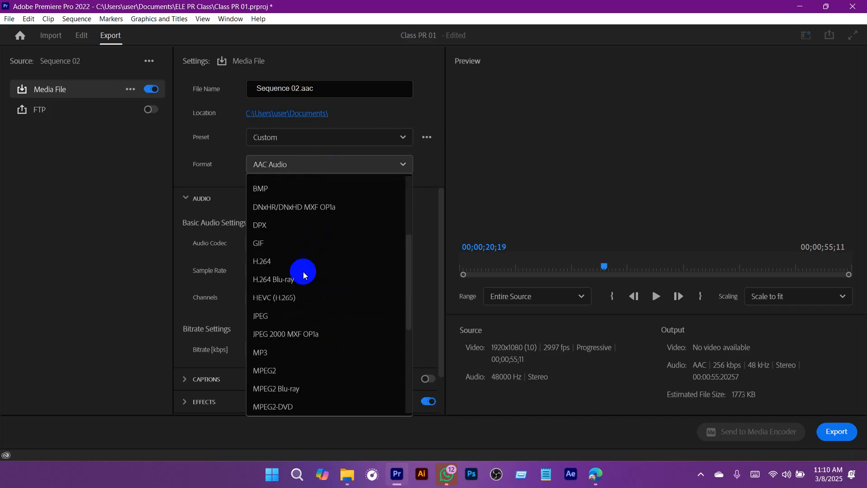
key("Escape")
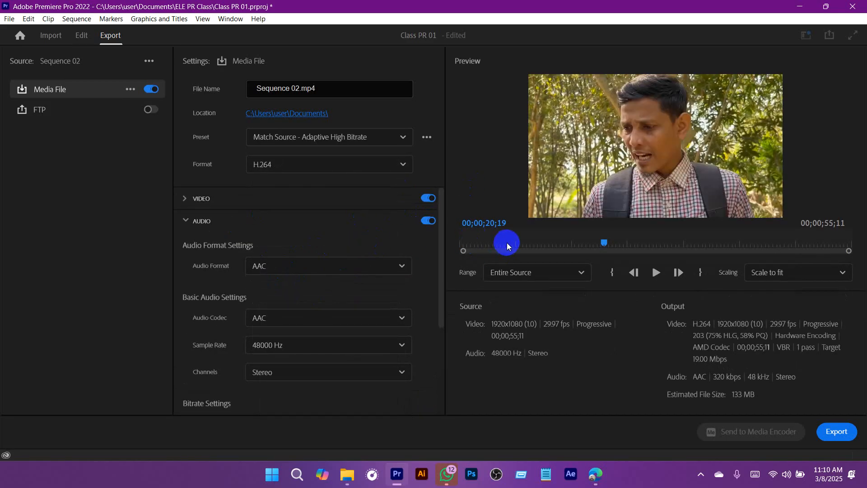
left_click(660, 244)
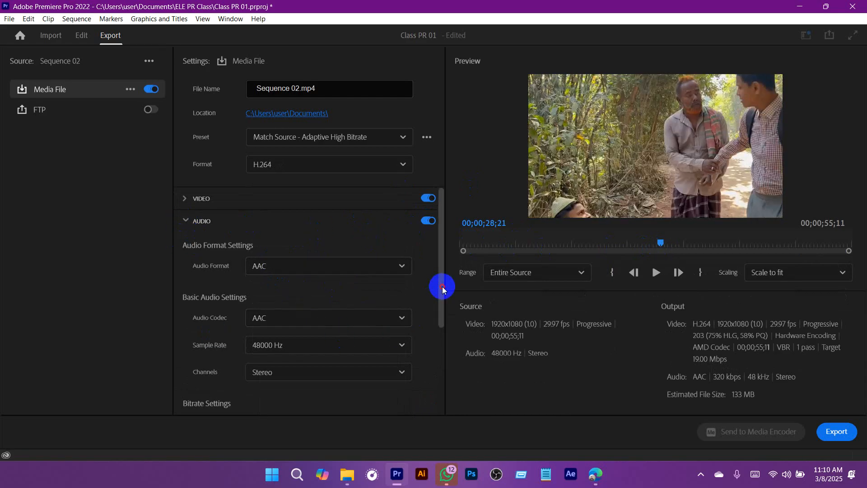
Step: Review the audio export settings and the sections below them, and collapse the Audio section
left_click_drag(438, 286, 437, 387)
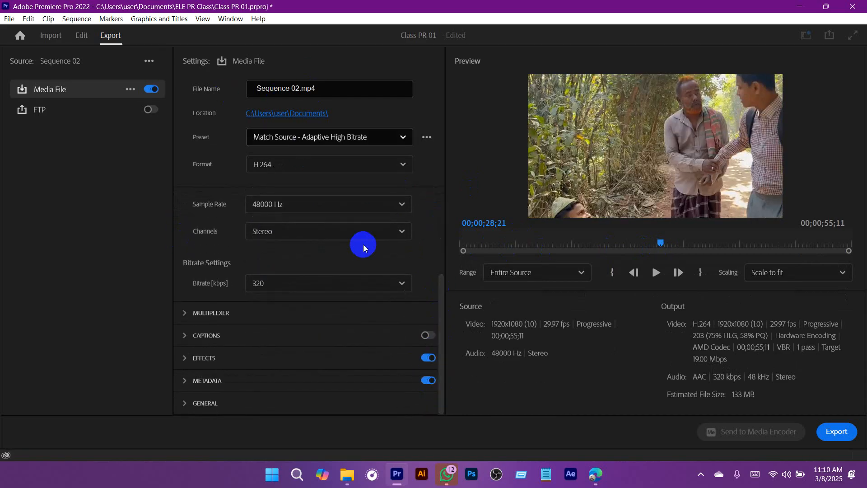
left_click_drag(441, 287, 448, 199)
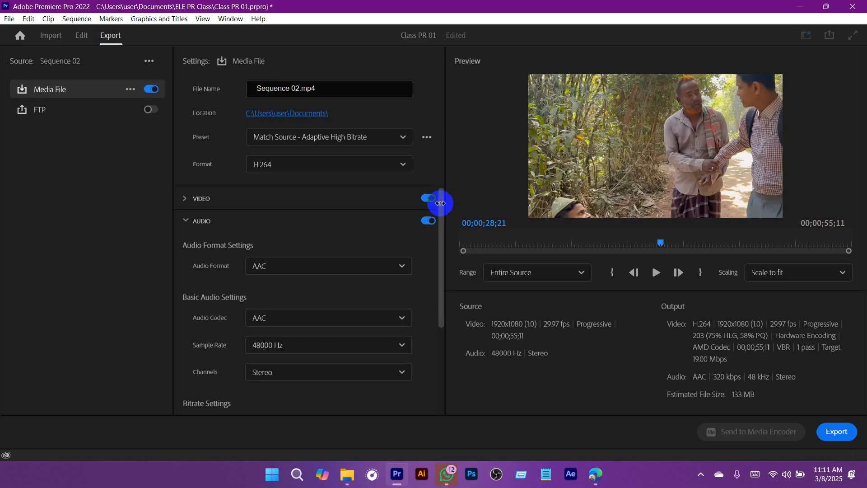
left_click_drag(441, 195, 439, 175)
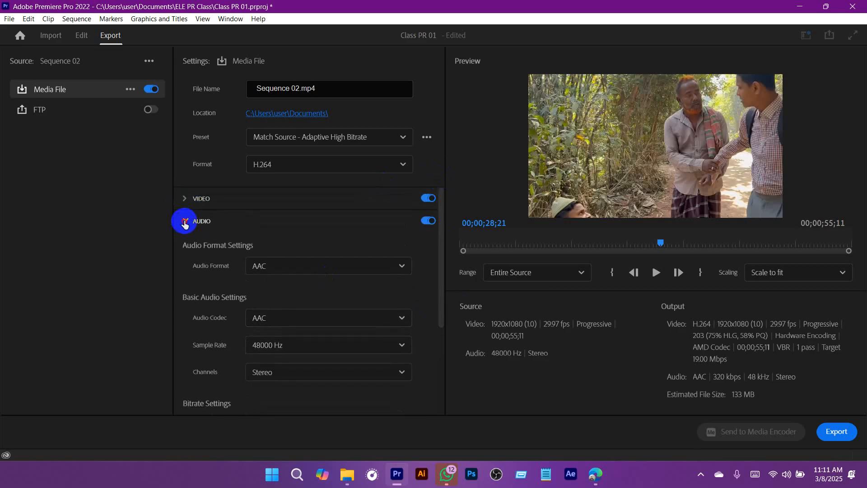
left_click(186, 221)
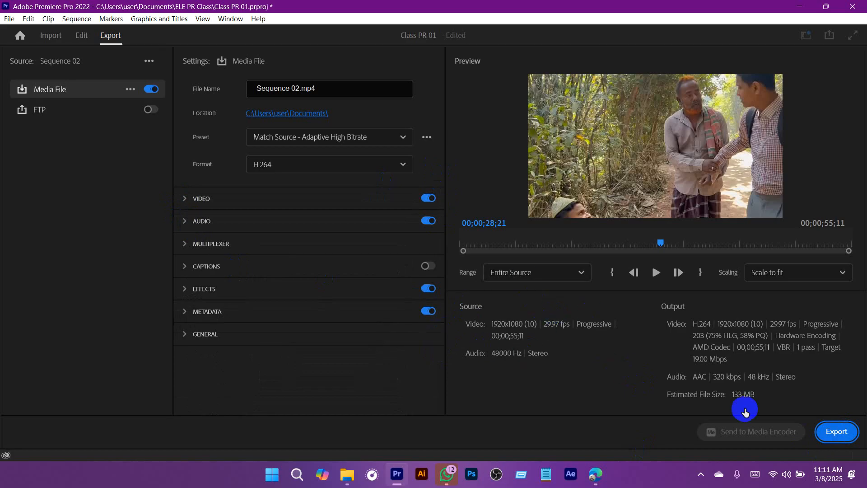
Step: Export Sequence 02 with the current H.264 settings and let the audio rendering and encoding run
left_click(827, 435)
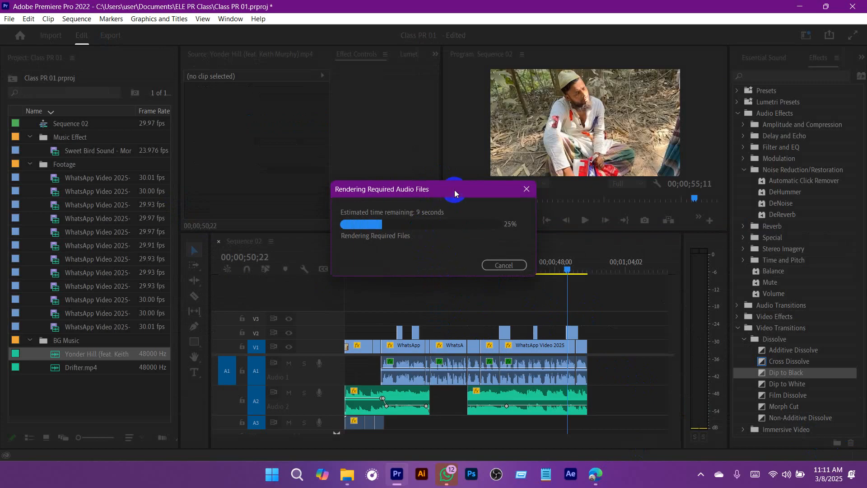
left_click_drag(452, 190, 439, 187)
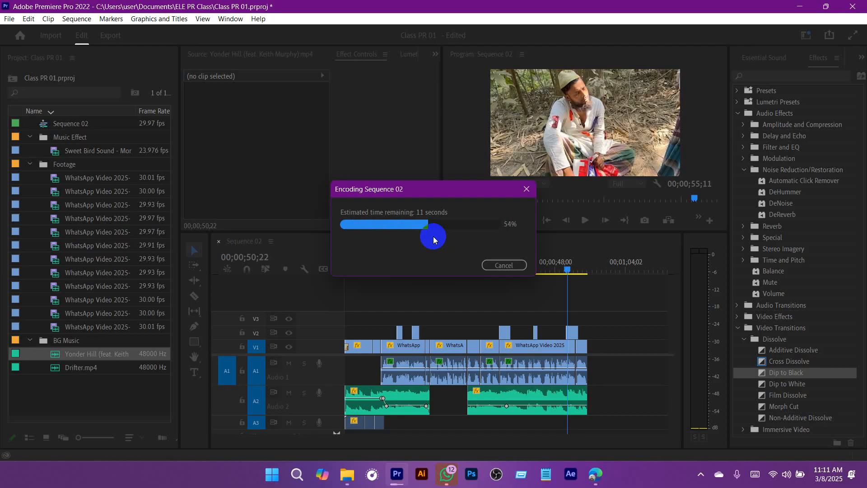
mouse_move(447, 473)
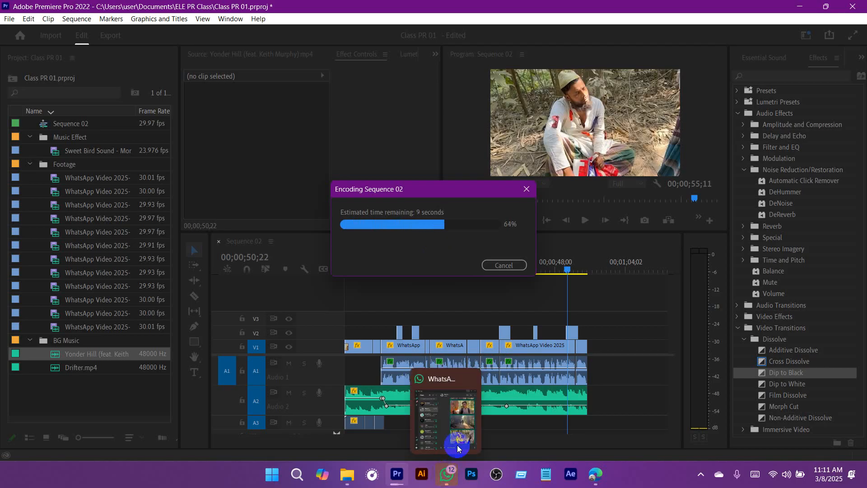
mouse_move(472, 378)
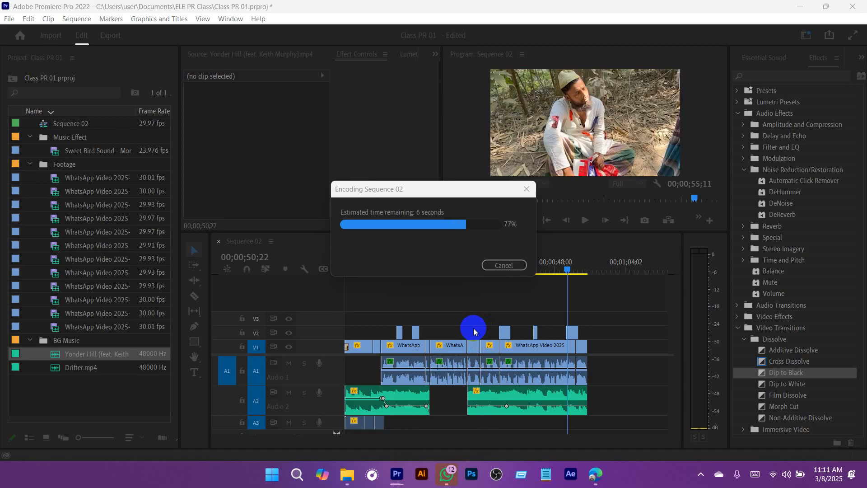
left_click_drag(420, 195, 428, 188)
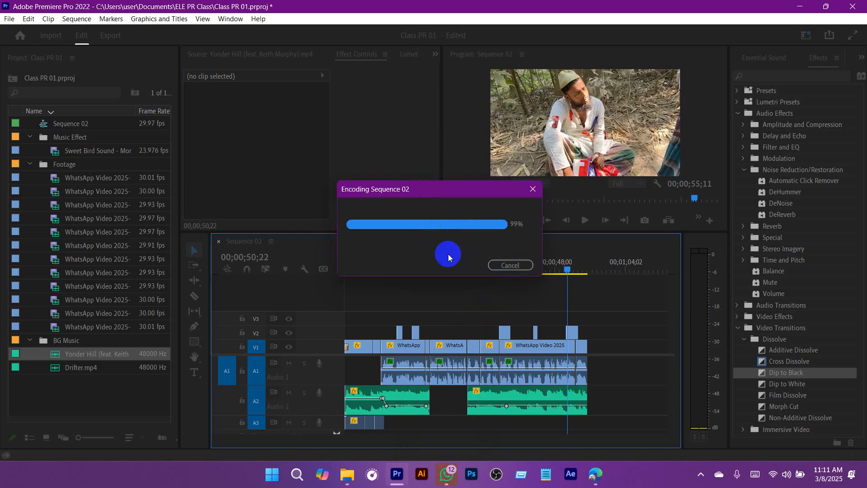
Step: Switch to File Explorer and open the exported Sequence 02.mp4 from the Documents folder
mouse_move(346, 481)
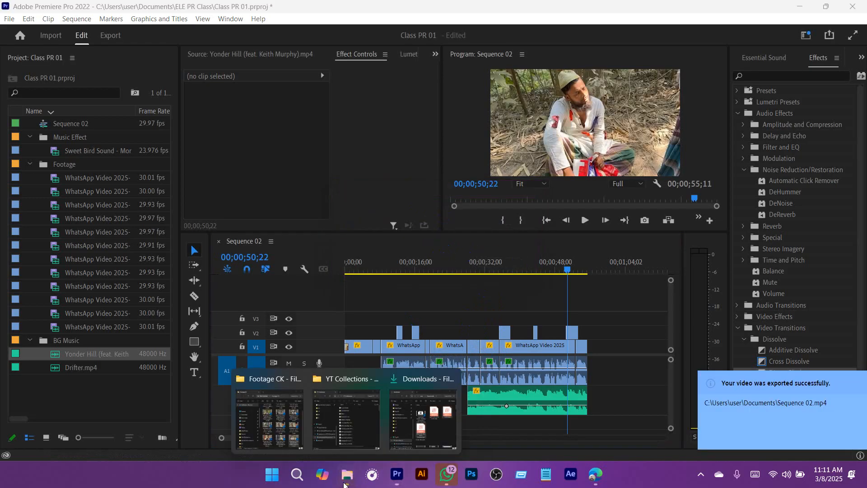
left_click(423, 417)
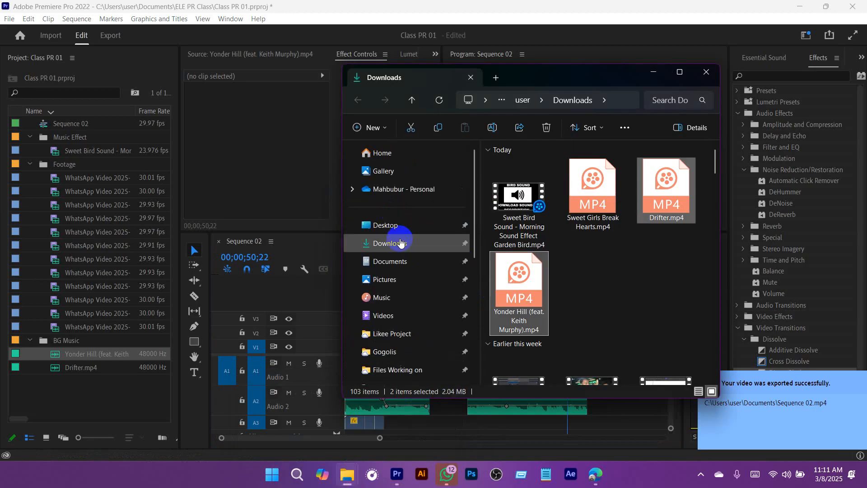
left_click(397, 261)
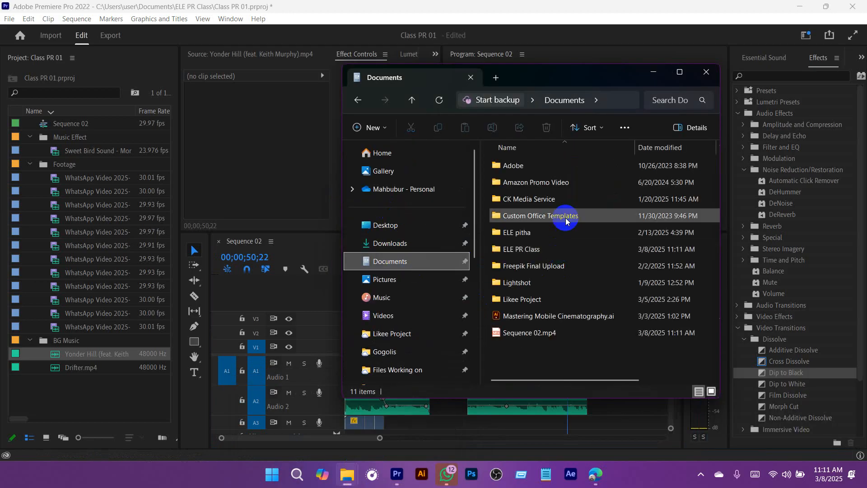
left_click(516, 334)
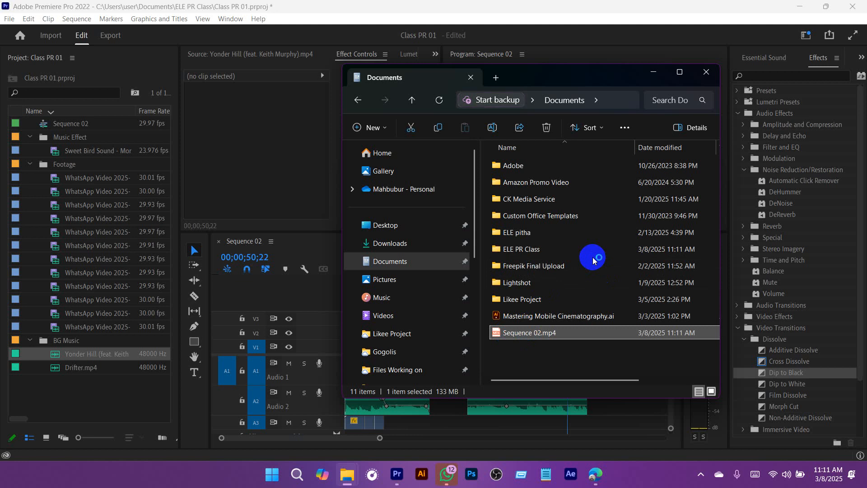
key("Return")
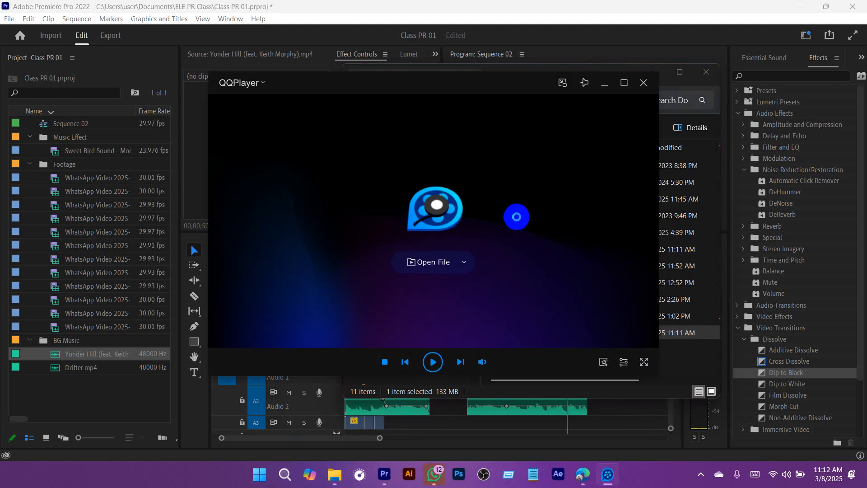
Step: Play the exported video through to its end in the maximized QQPlayer window and close the player
double_click(516, 217)
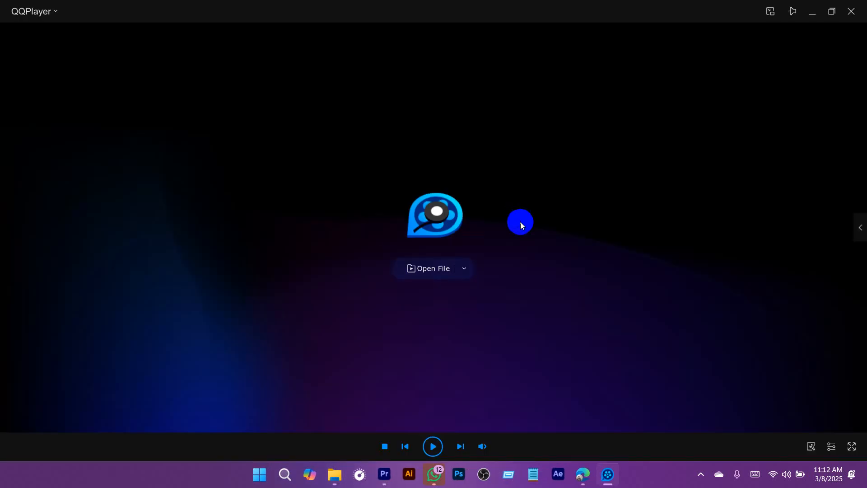
left_click(432, 446)
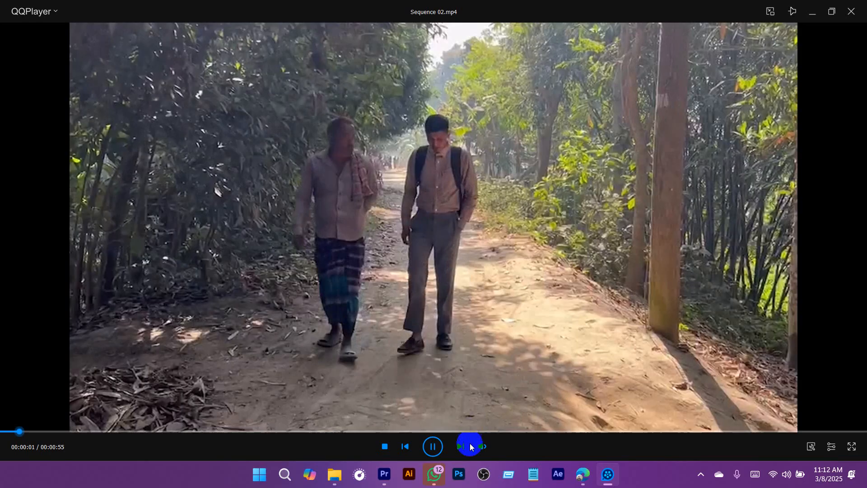
mouse_move(482, 446)
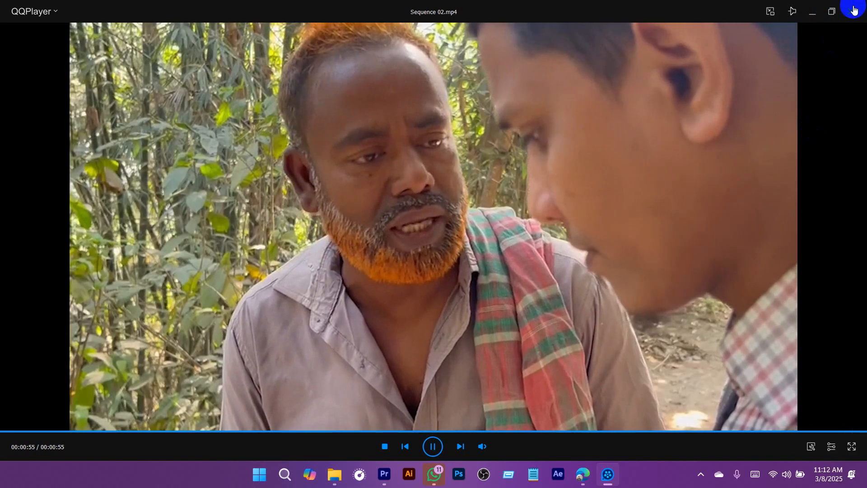
left_click(831, 12)
left_click(643, 91)
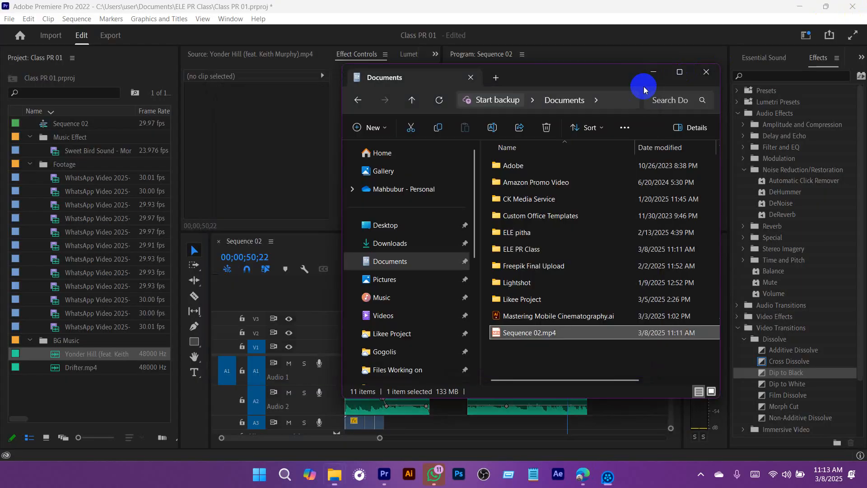
Step: Return to Premiere Pro and save the Class PR 01 project
left_click(667, 3)
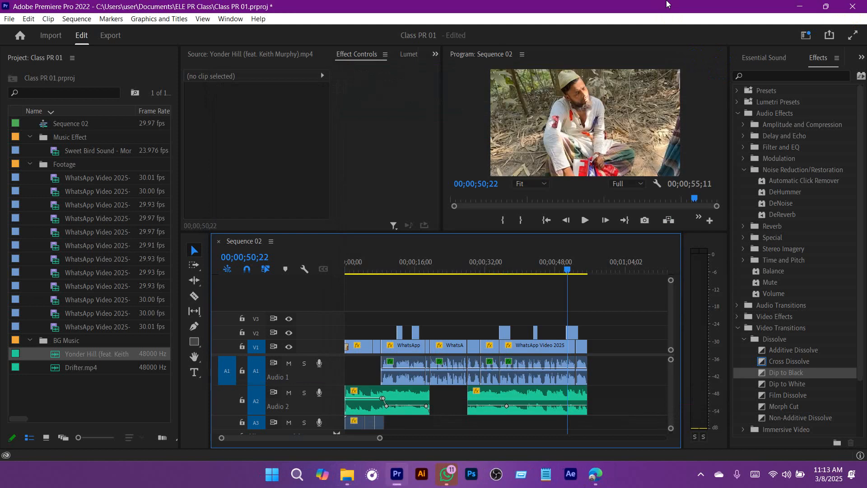
key("ctrl+s")
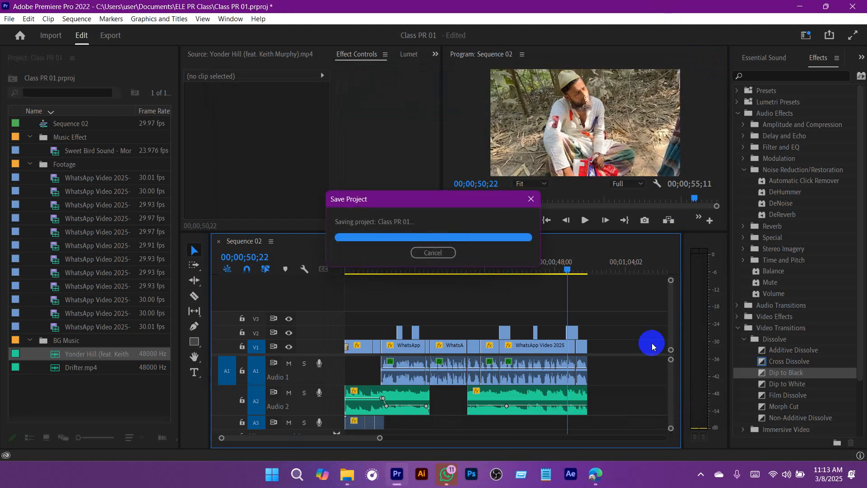